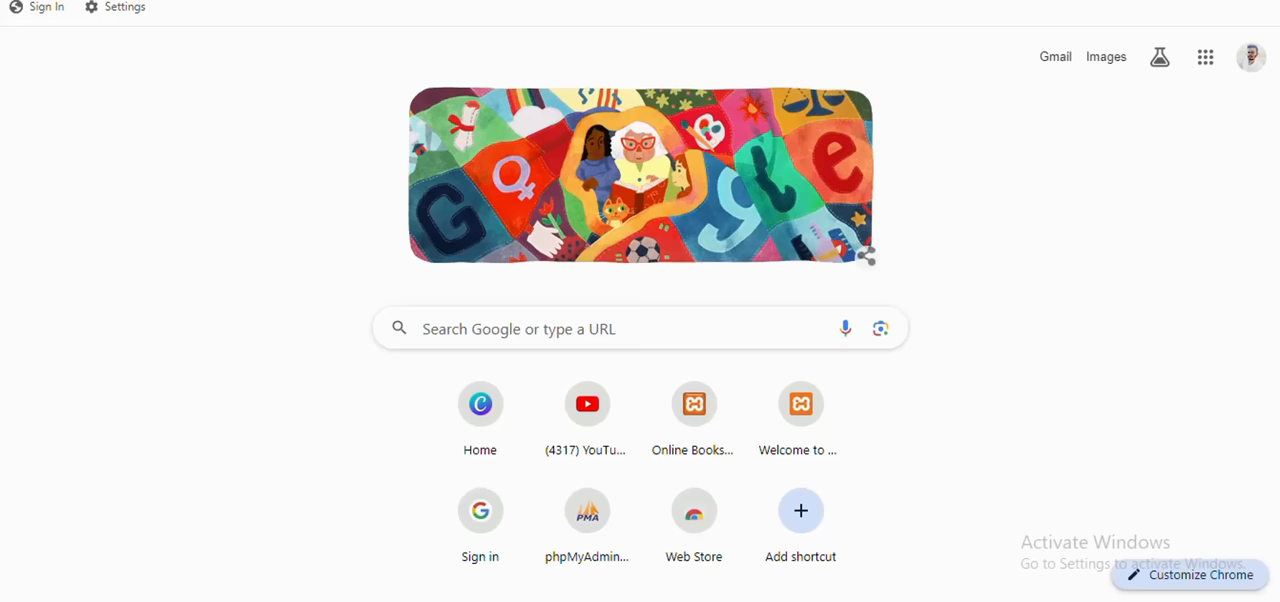
# Step: Open Canva and create a new custom-size design of 1280 × 720 px
pyautogui.click(120, 0)
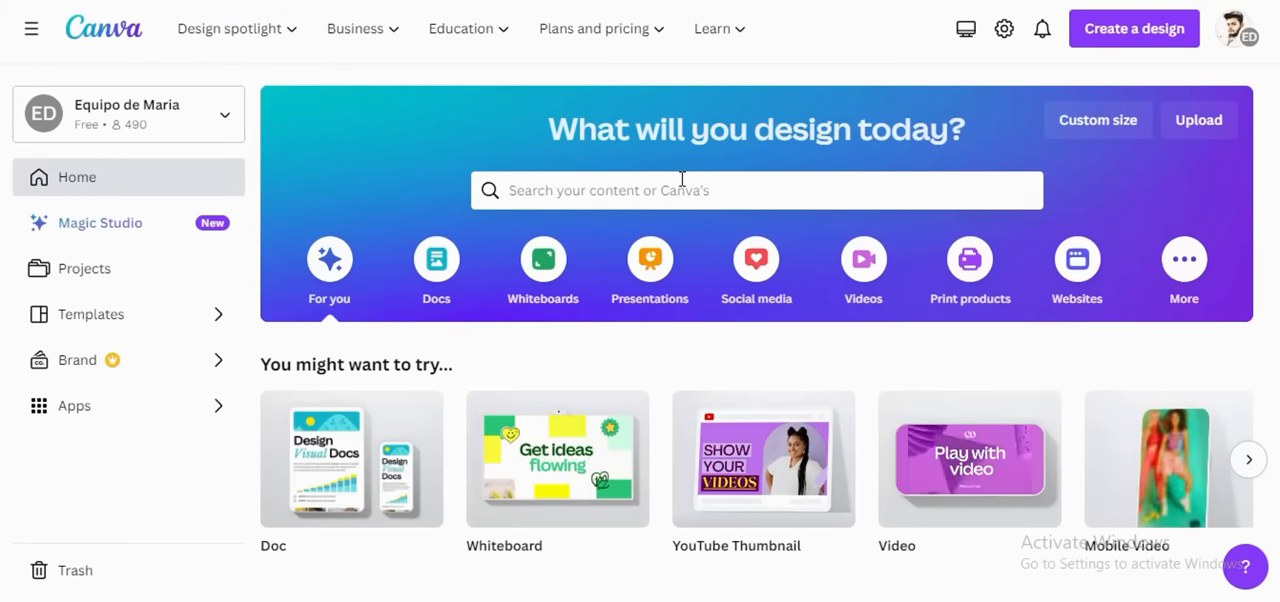
pyautogui.click(1085, 128)
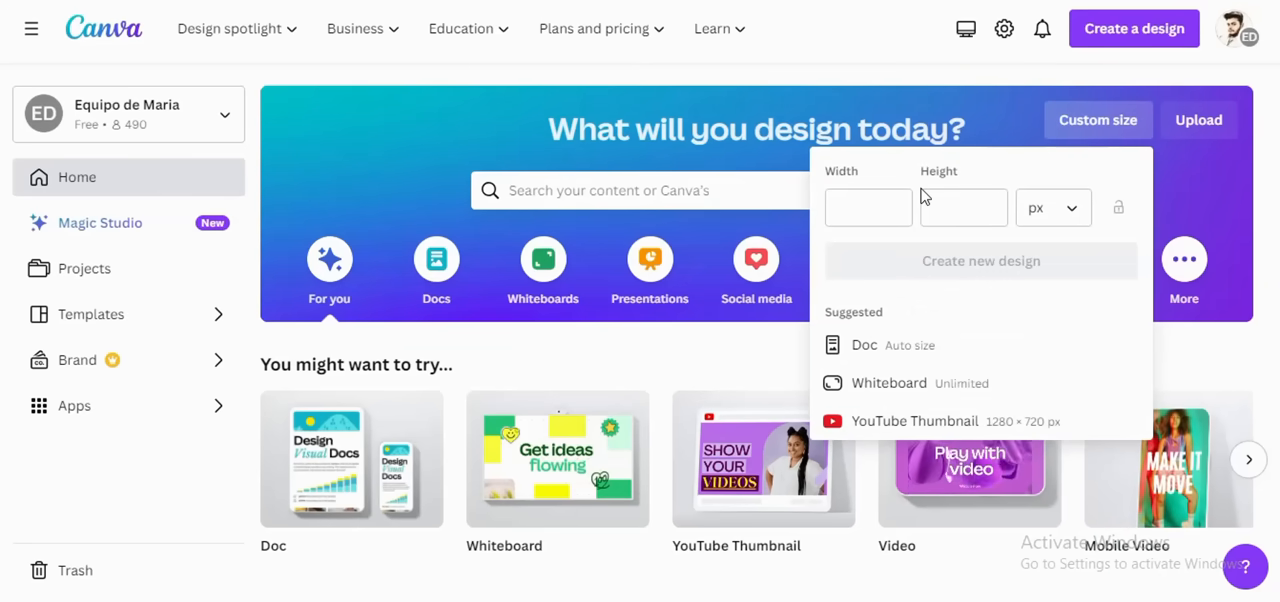
pyautogui.click(875, 209)
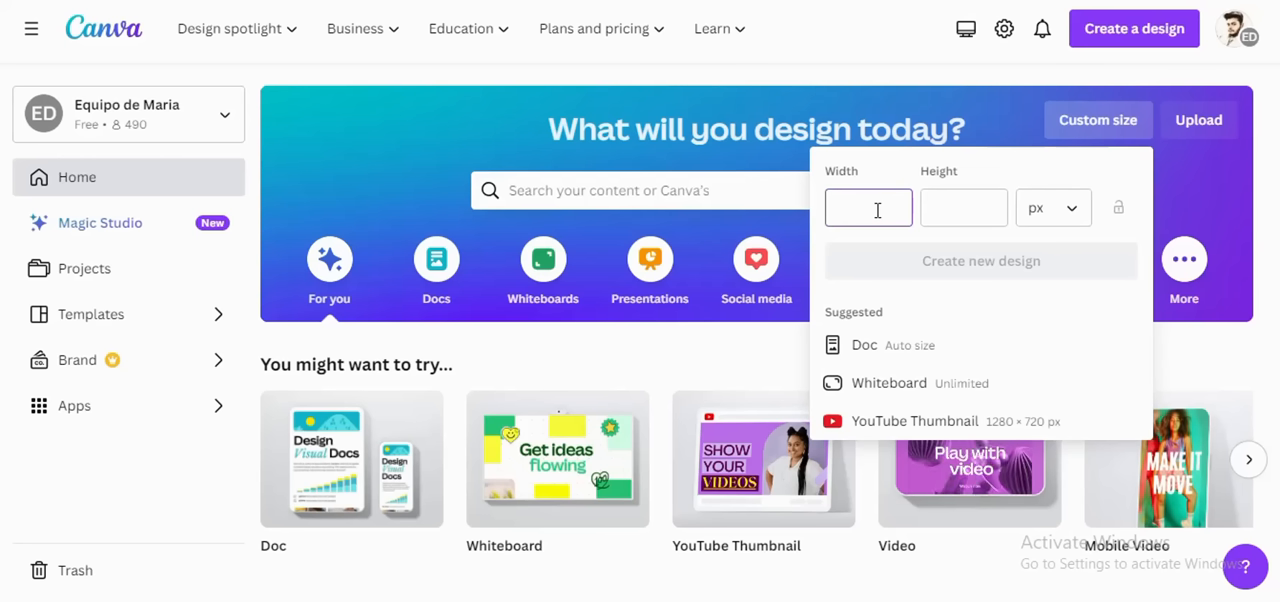
pyautogui.write('12')
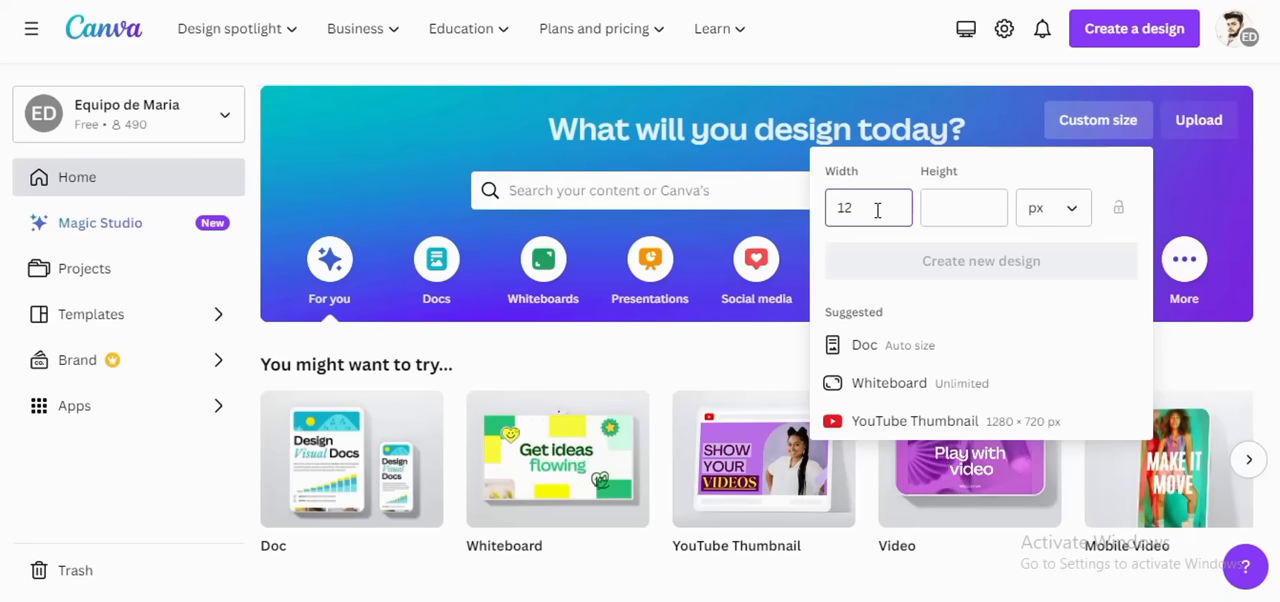
pyautogui.write('80')
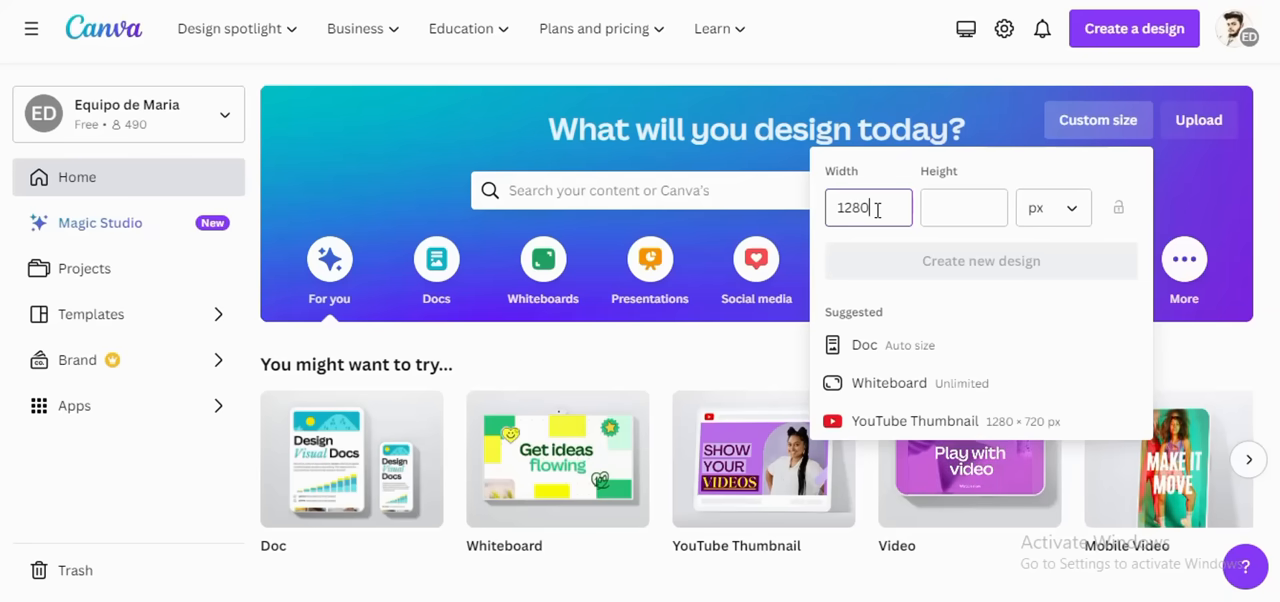
pyautogui.click(975, 210)
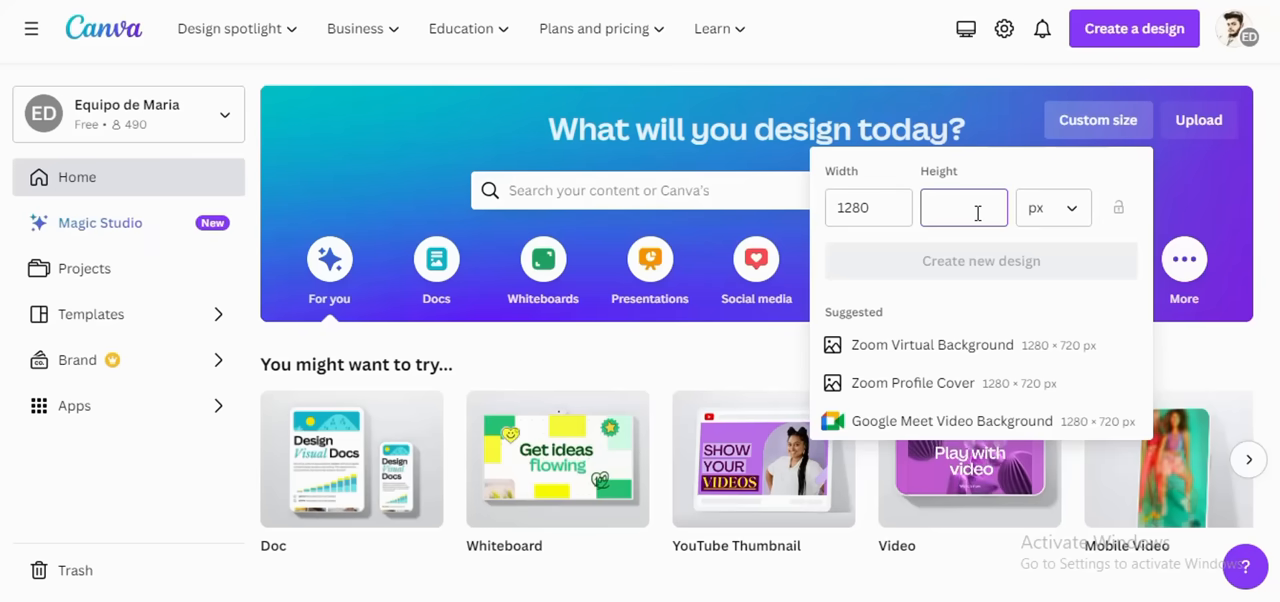
pyautogui.write('7')
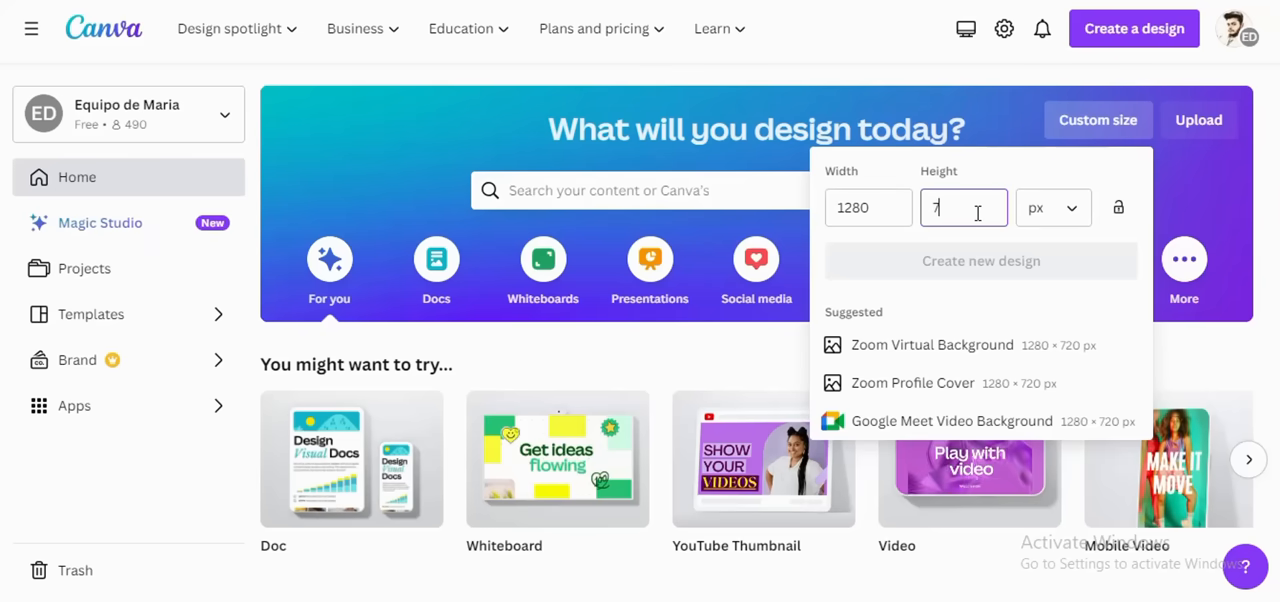
pyautogui.write('20')
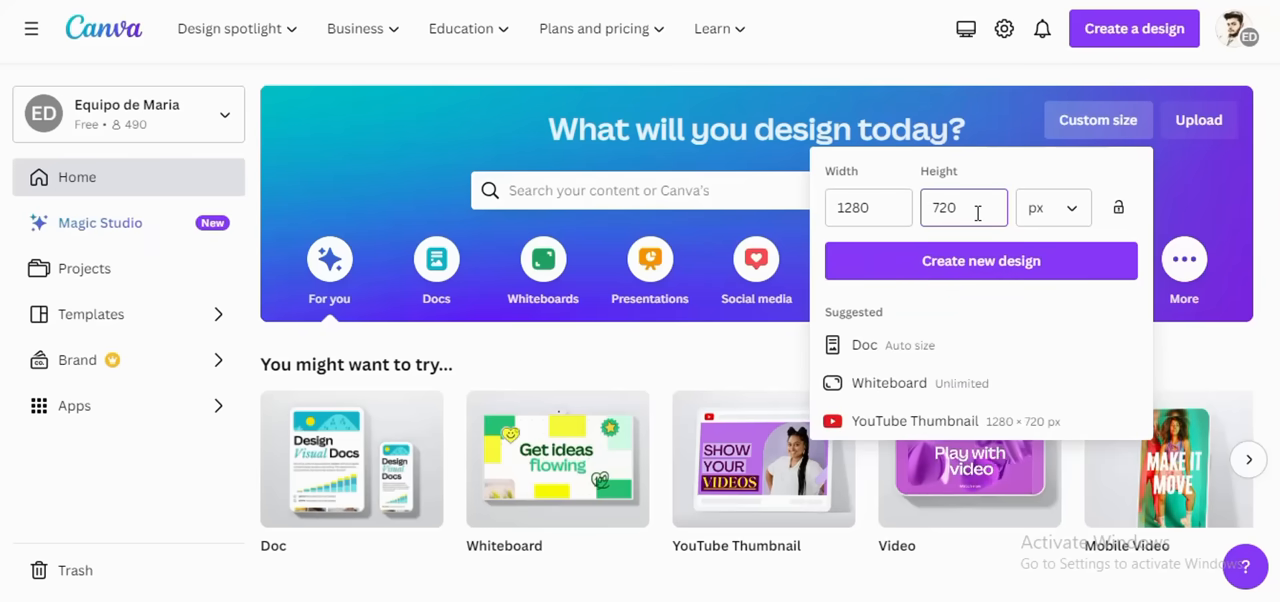
pyautogui.press('Return')
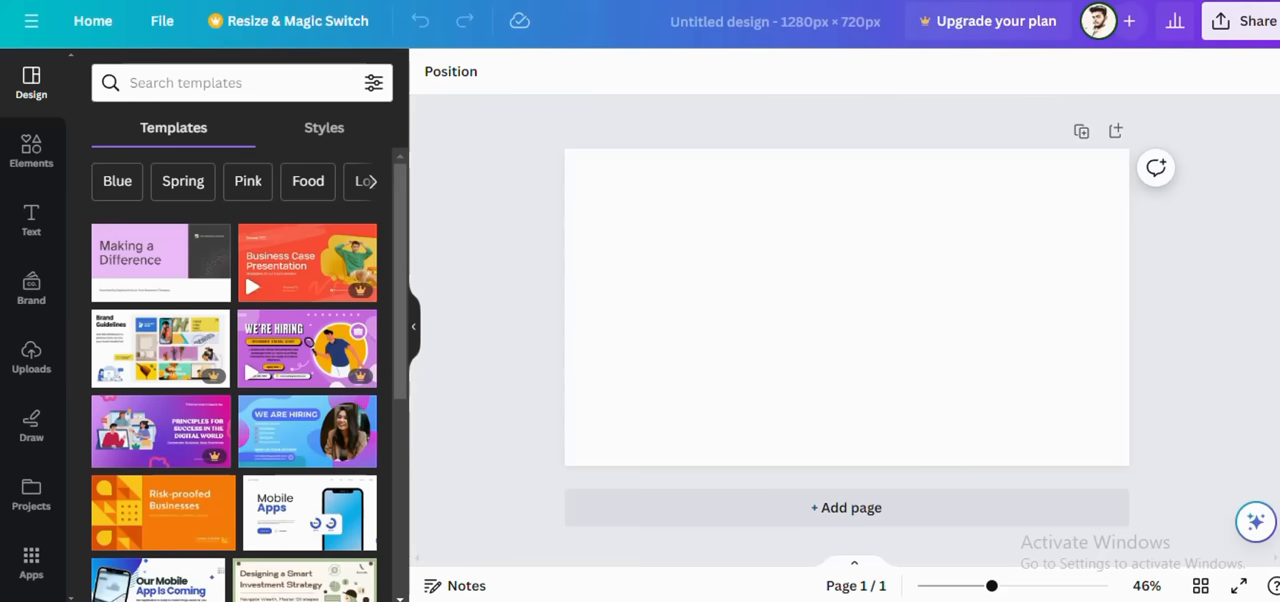
# Step: Switch to a blank Notepad document and write "how to create seo blog"
pyautogui.click(890, 601)
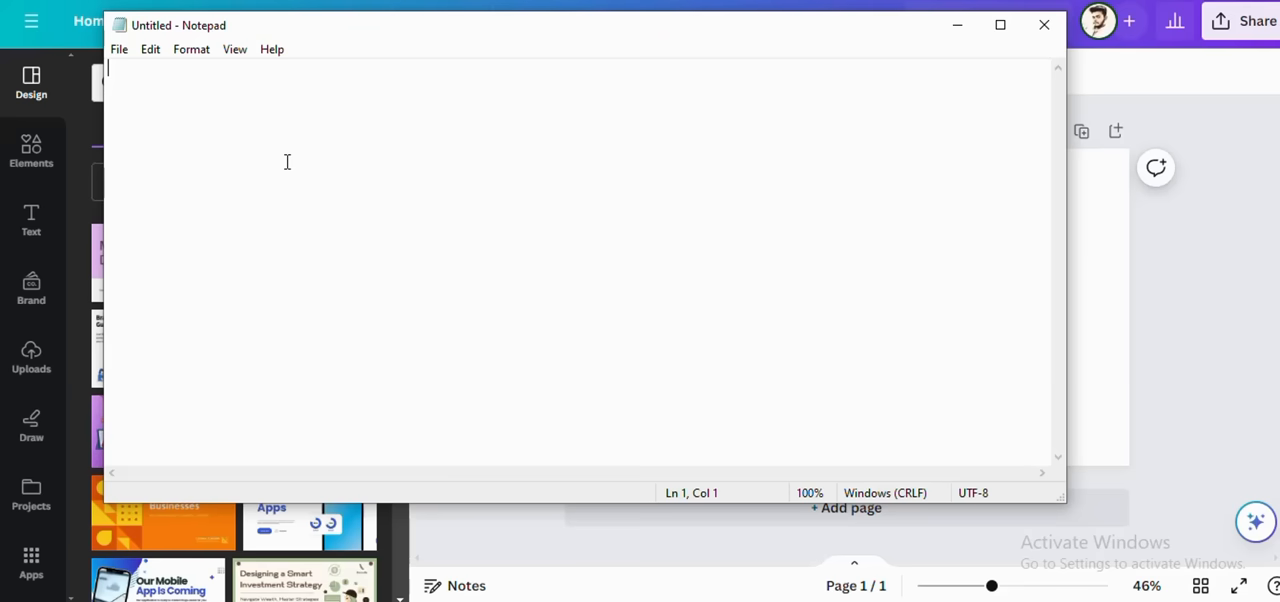
pyautogui.write('how to ')
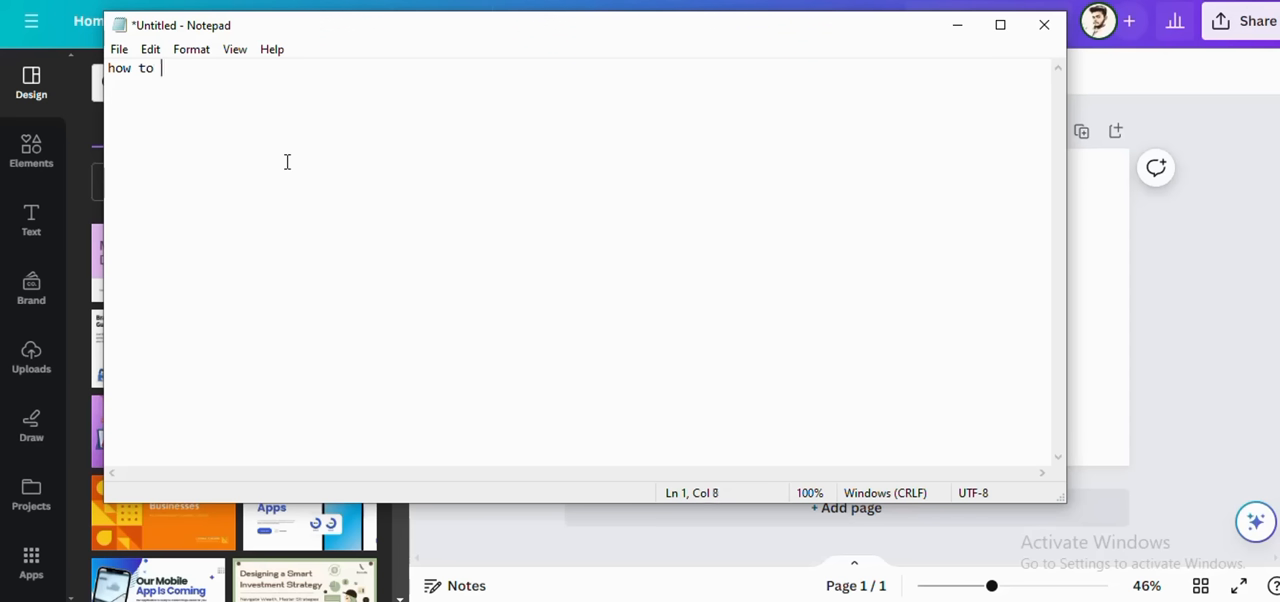
pyautogui.write('create blog')
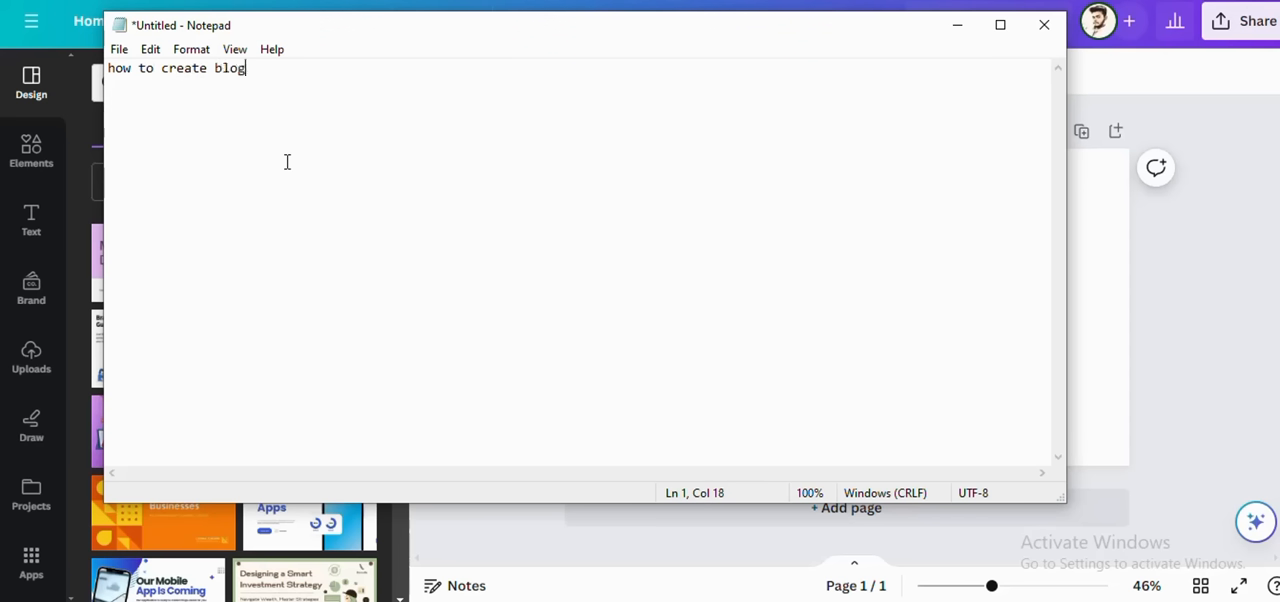
pyautogui.press('Left')
pyautogui.press('Left')
pyautogui.write('seo')
# Step: Complete the line with "articles and blog post", copy the whole line and return to Canva
pyautogui.press('Right')
pyautogui.press('Right')
pyautogui.press('Right')
pyautogui.press('Right')
pyautogui.write('ar')
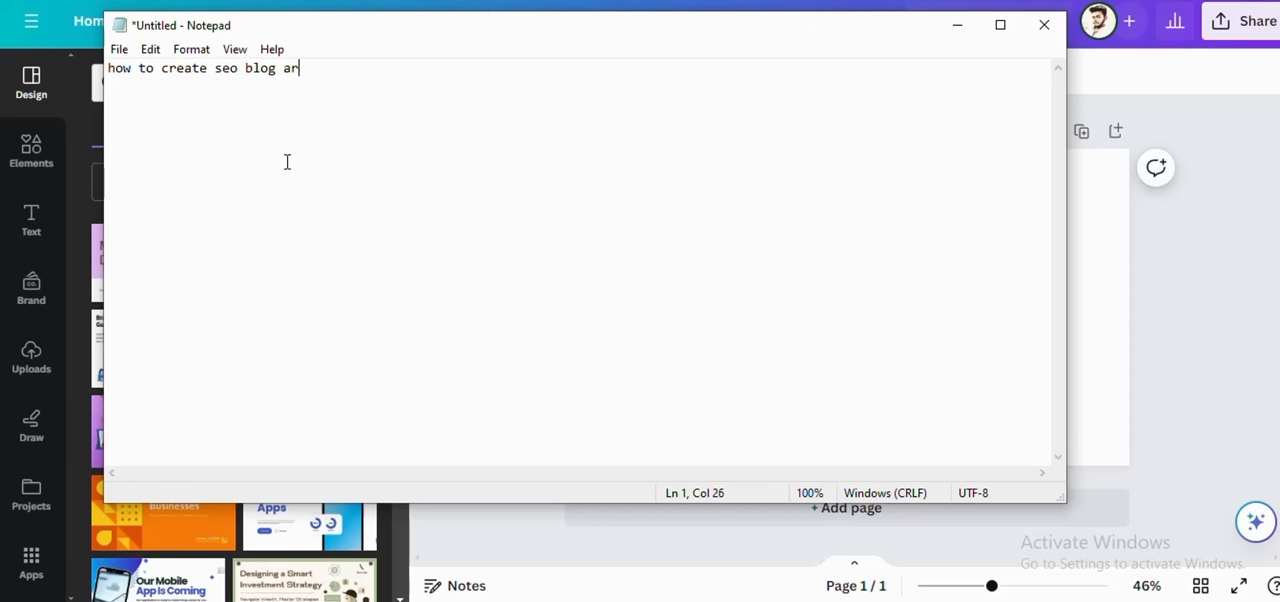
pyautogui.write('tic')
pyautogui.press('BackSpace')
pyautogui.write('cles')
pyautogui.write('and ')
pyautogui.write('b')
pyautogui.write('log ')
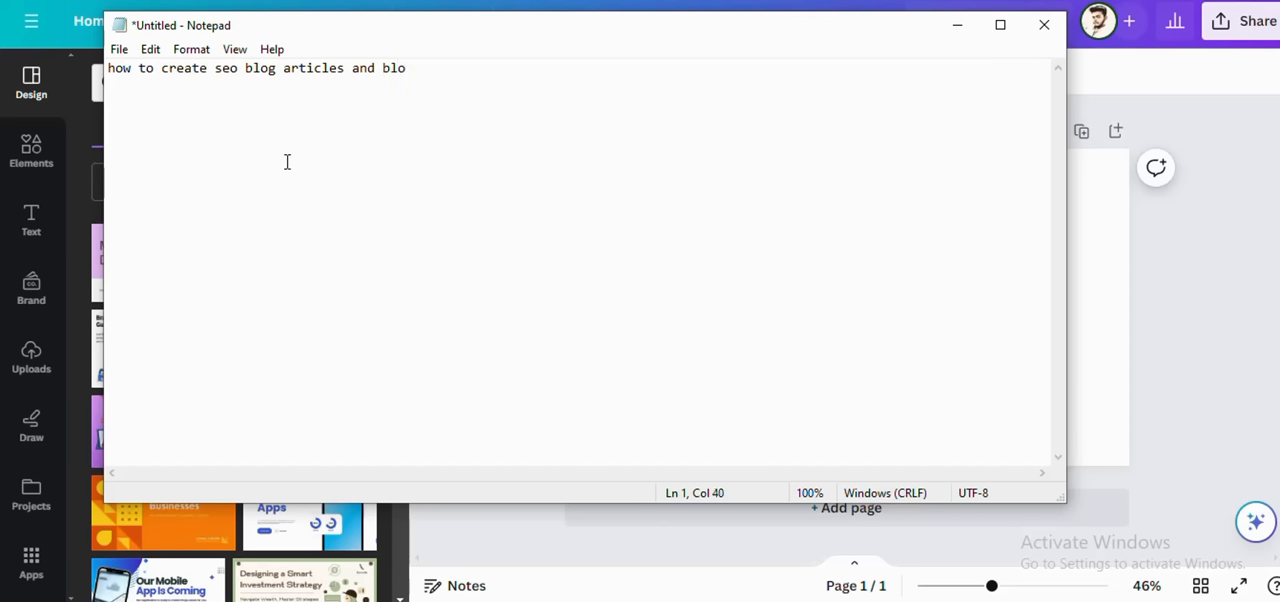
pyautogui.write('post')
pyautogui.moveTo(460, 71); pyautogui.dragTo(110, 83)
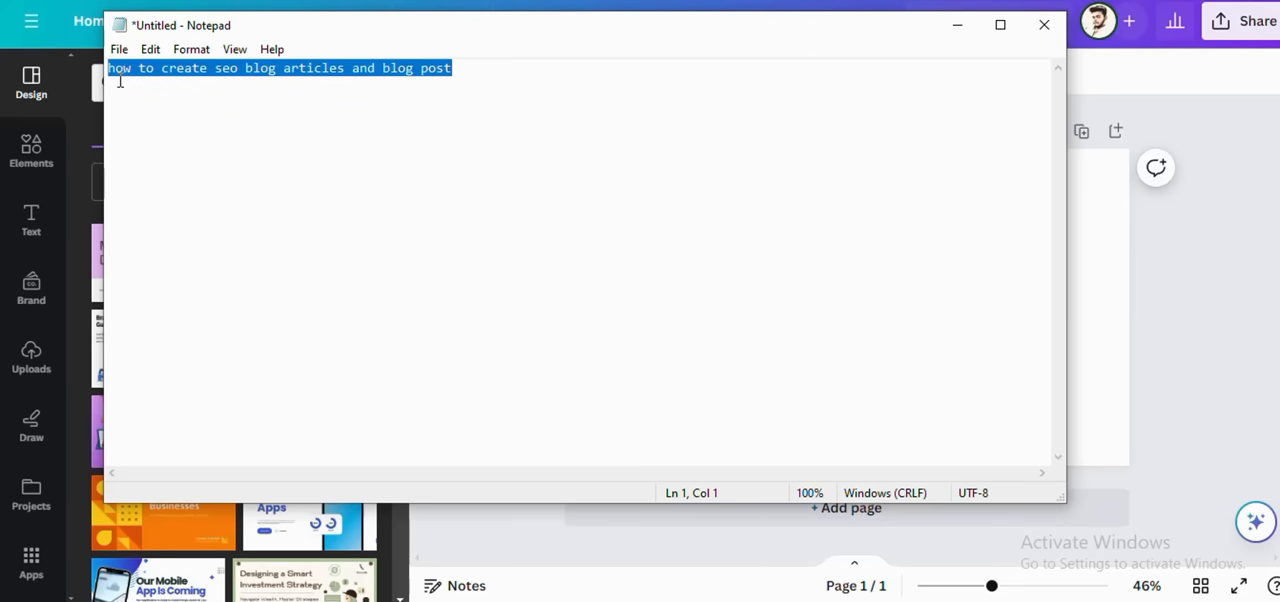
pyautogui.click(755, 601)
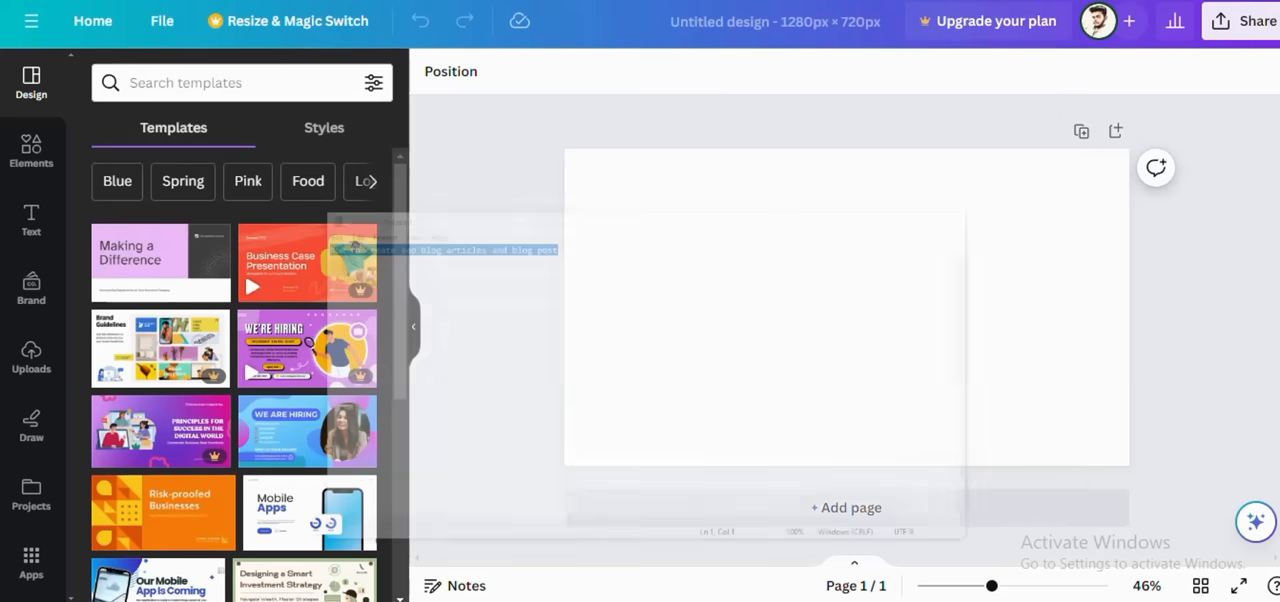
# Step: Search the templates for "make money online" and browse the thumbnail designs
pyautogui.click(674, 224)
pyautogui.click(144, 82)
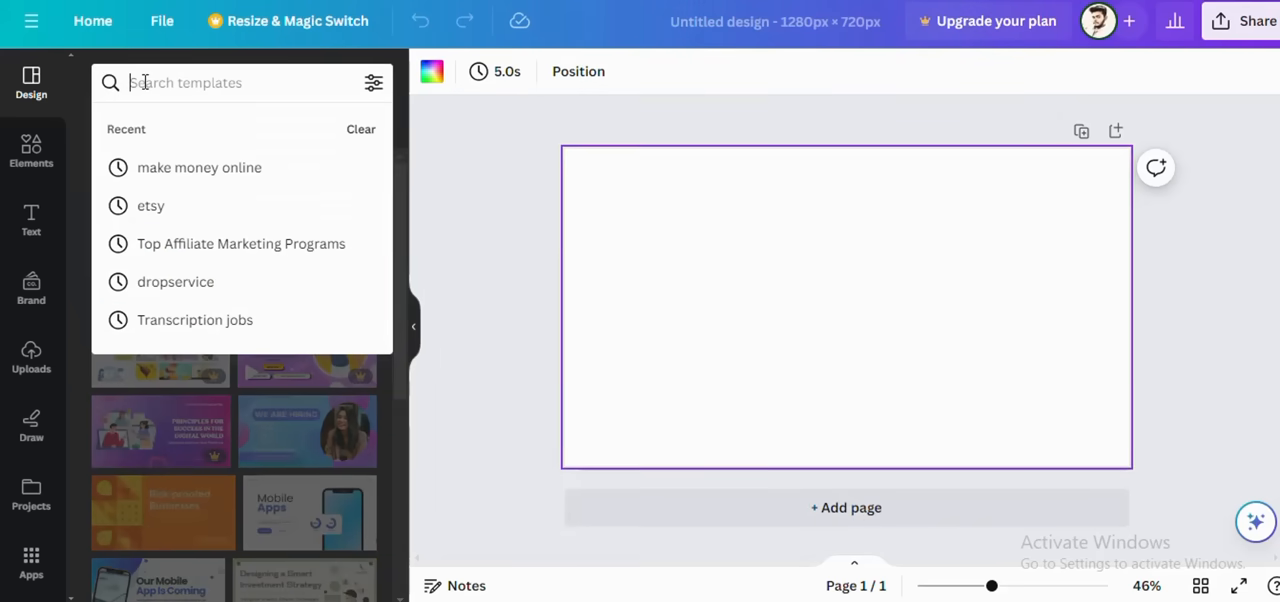
pyautogui.click(180, 172)
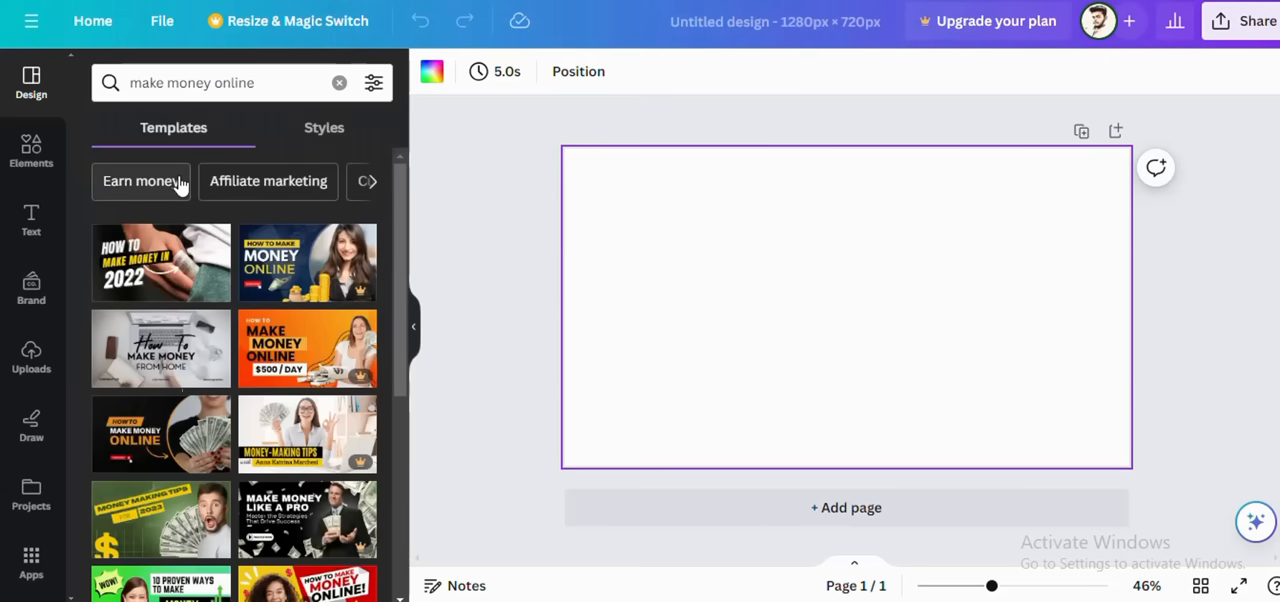
pyautogui.scroll(-2, 182, 260)
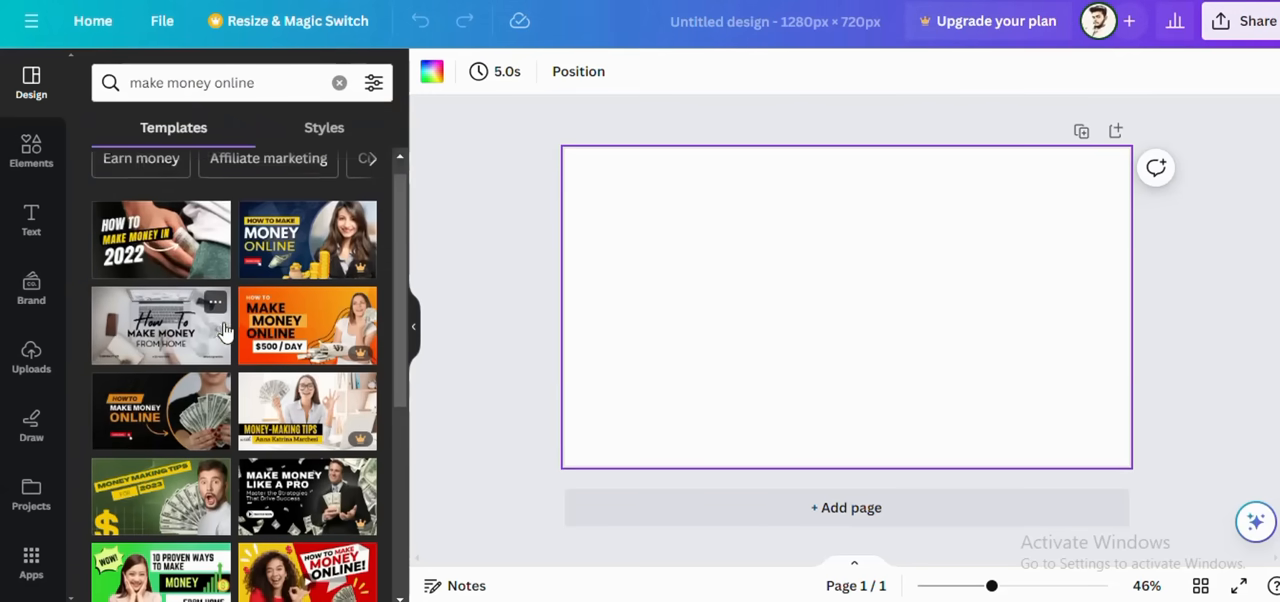
pyautogui.scroll(-8, 182, 290)
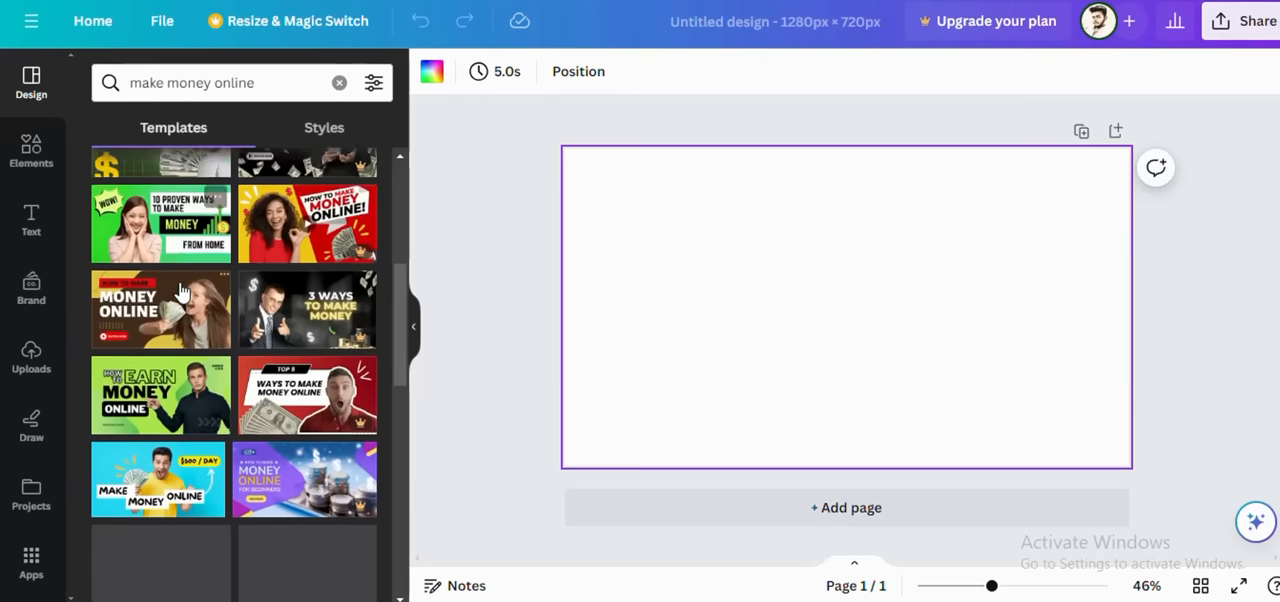
pyautogui.scroll(15, 179, 281)
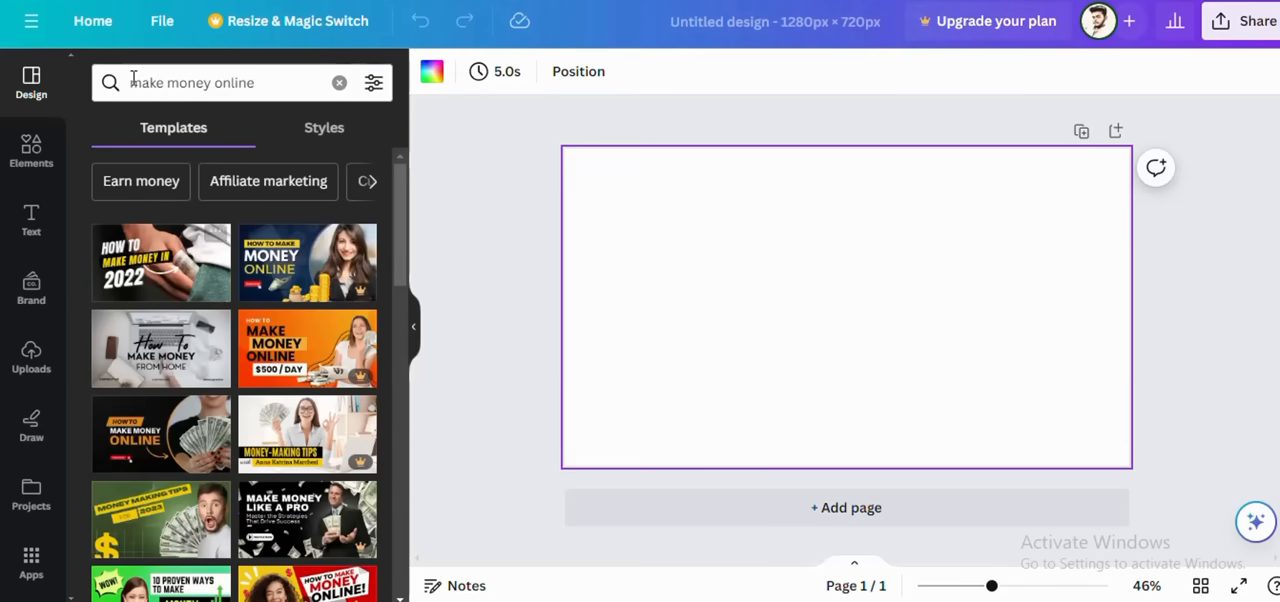
# Step: Search the templates for "blog" and apply the purple "How to start a successful blog" thumbnail to the page
pyautogui.click(339, 82)
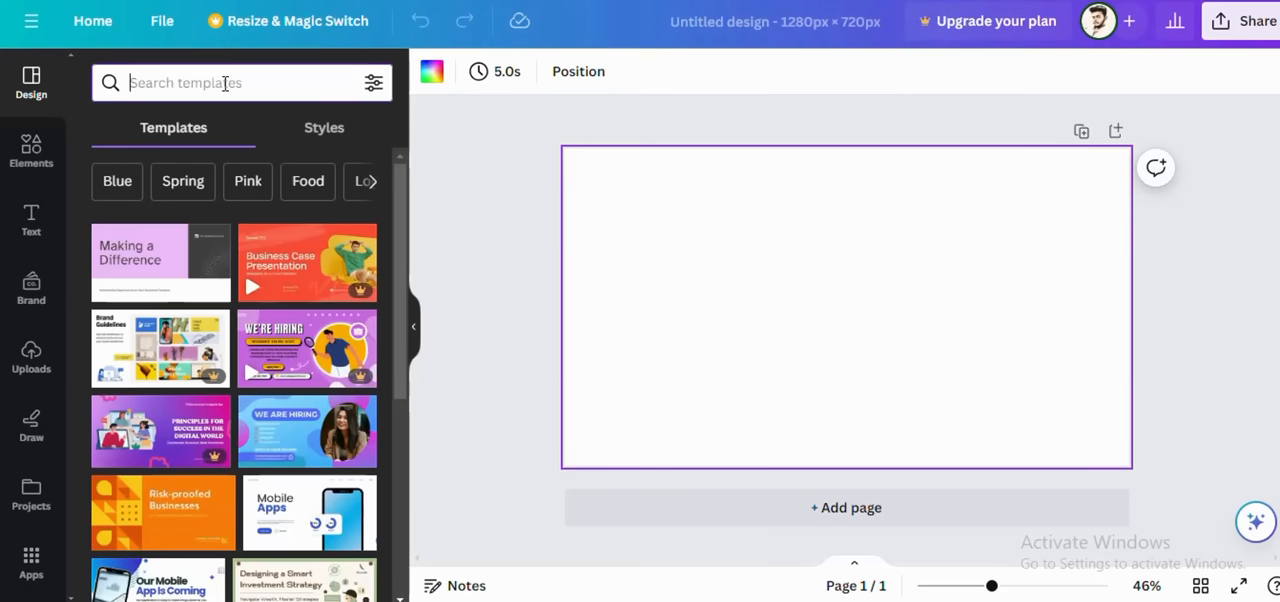
pyautogui.write('blog')
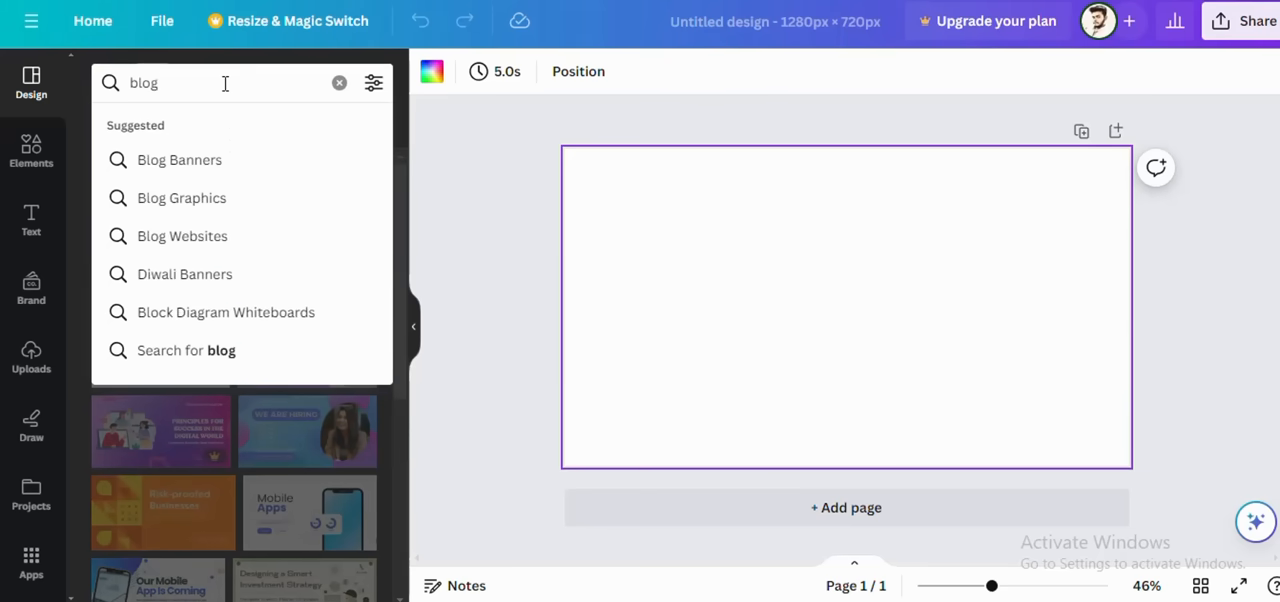
pyautogui.press('Return')
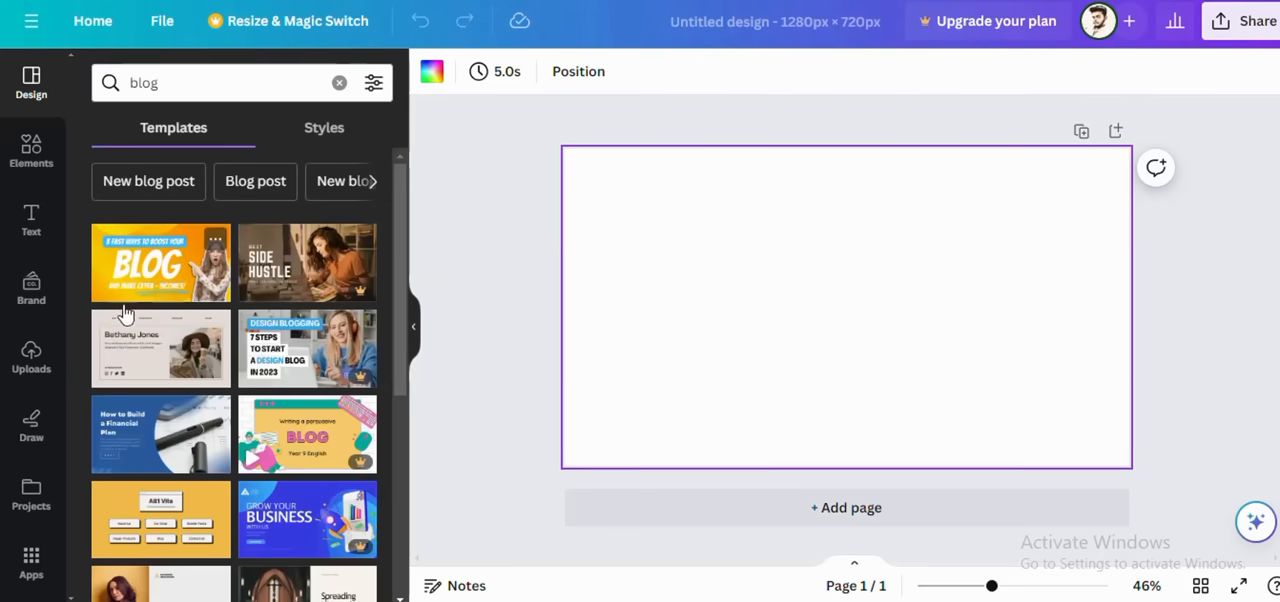
pyautogui.scroll(-3, 220, 370)
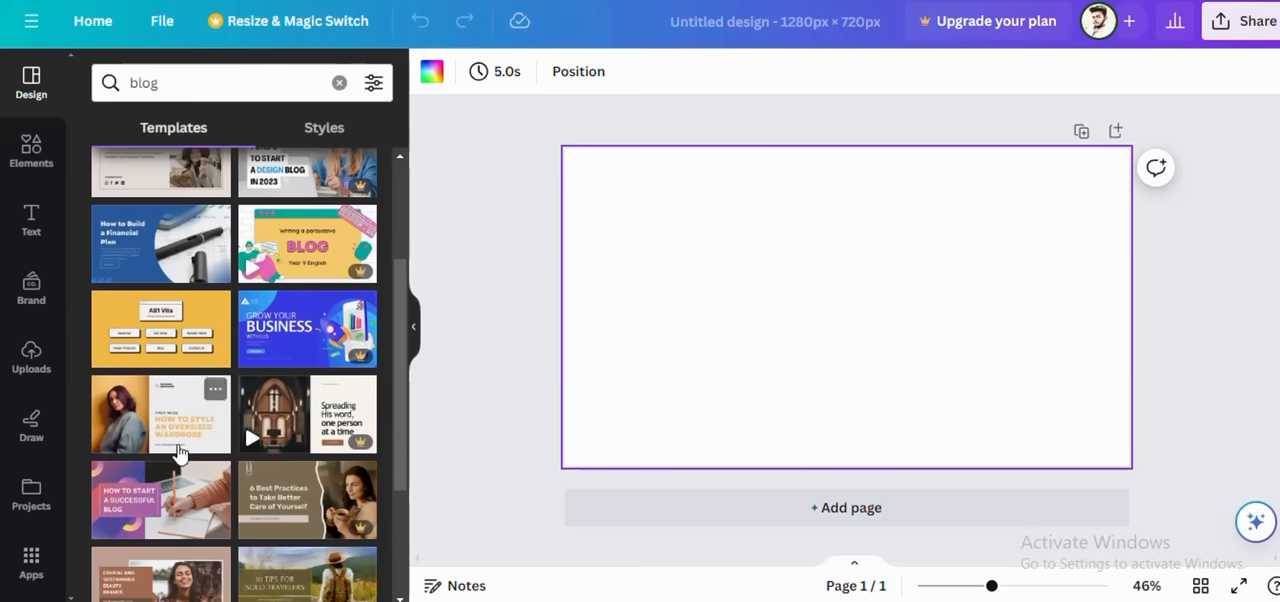
pyautogui.scroll(-3, 170, 460)
pyautogui.scroll(1, 168, 463)
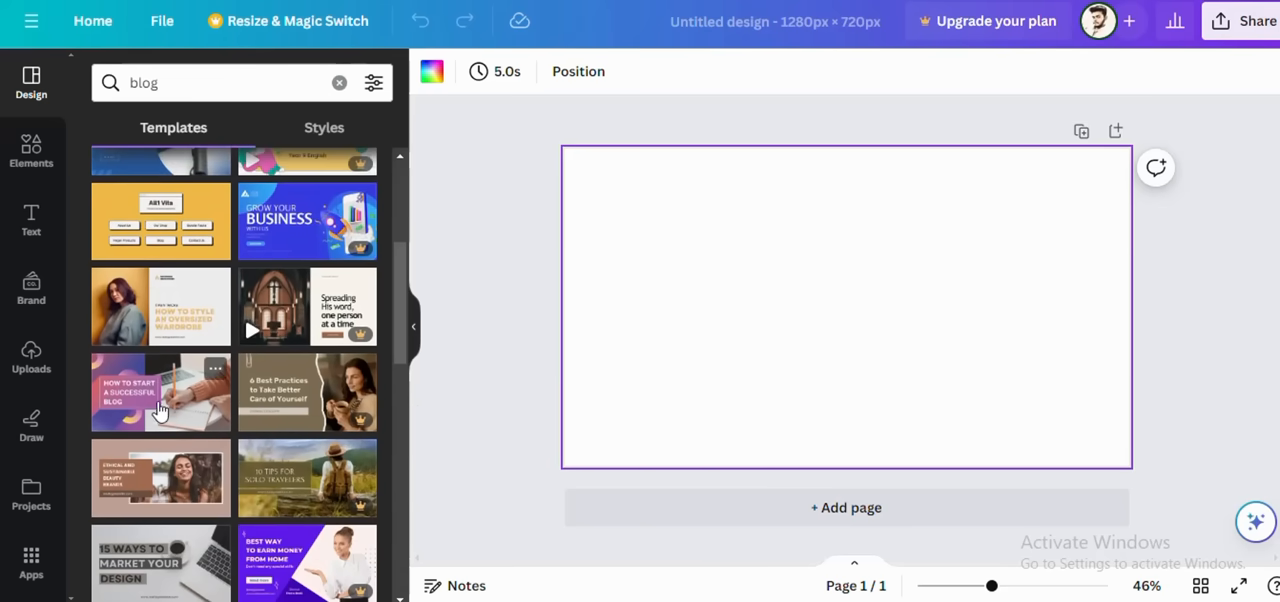
pyautogui.click(162, 412)
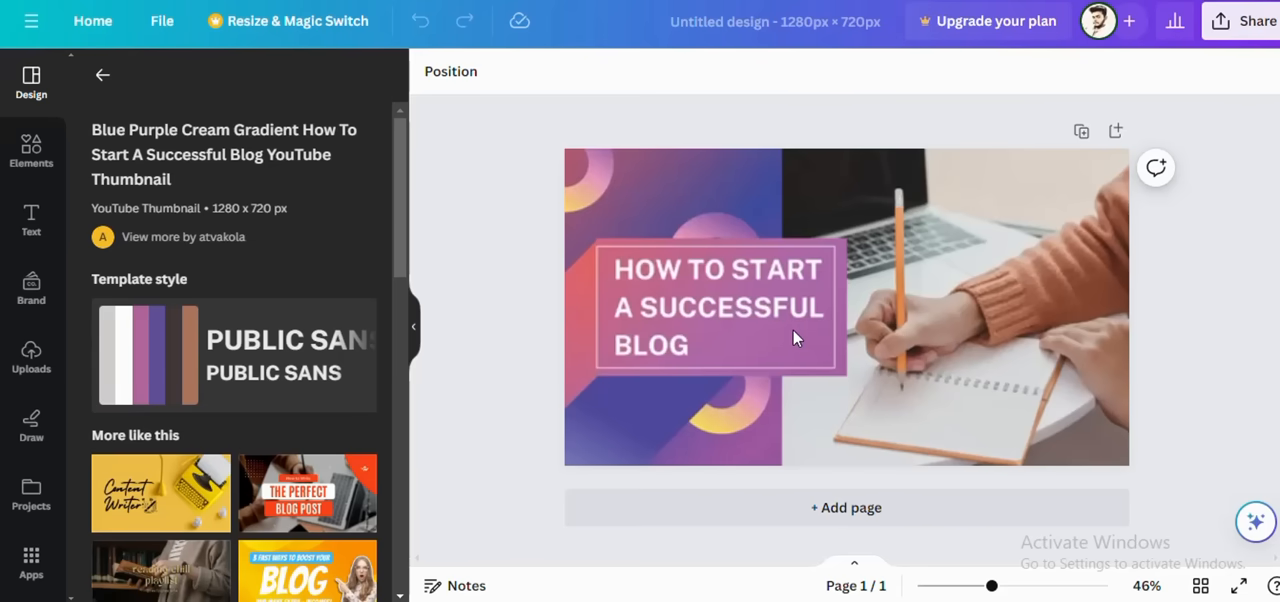
# Step: Replace the template's heading with the copied "how to create seo blog articles and blog post" and scale it down to font size 37.9
pyautogui.click(793, 337)
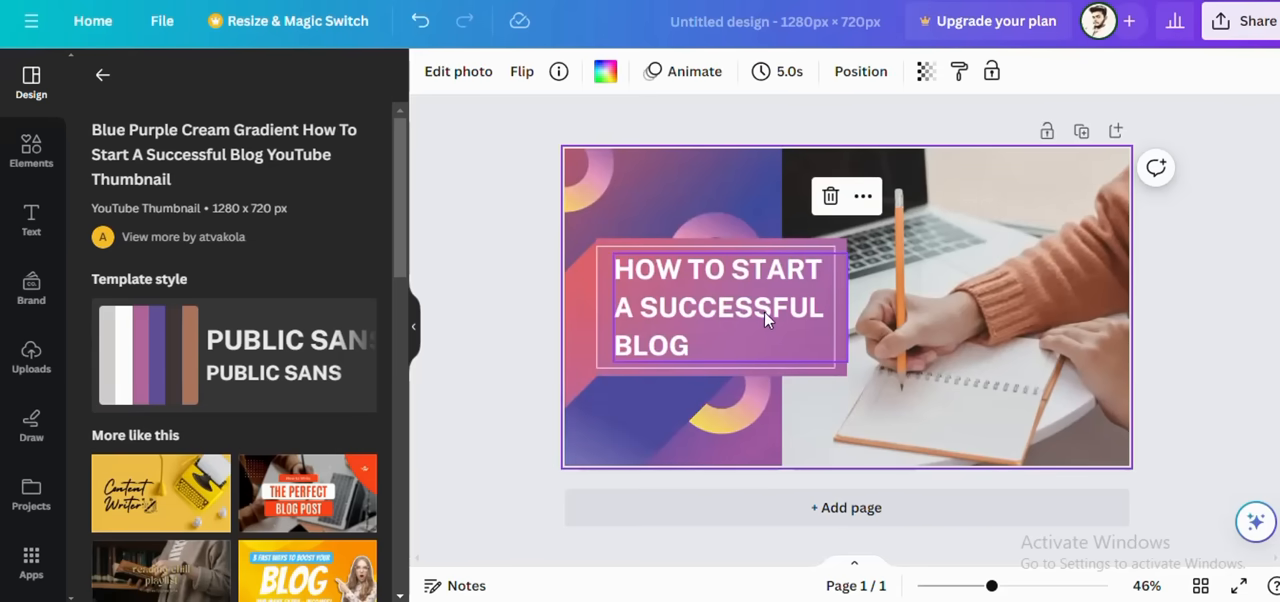
pyautogui.click(764, 311)
pyautogui.click(764, 311)
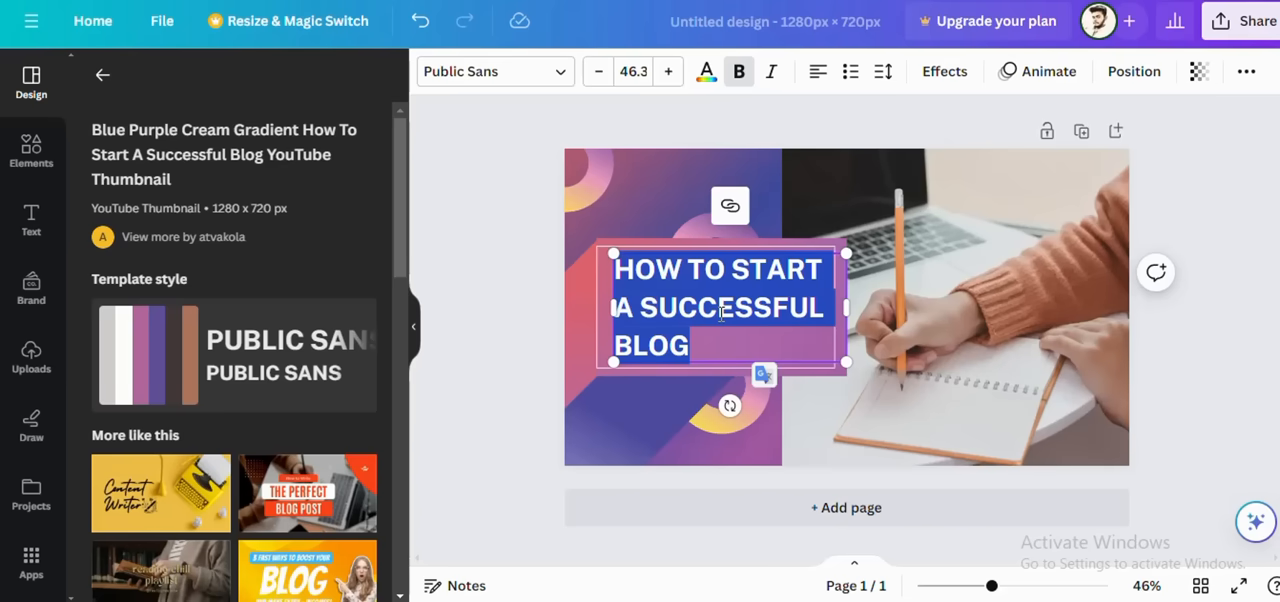
pyautogui.write('HOW TO CREATE SEO BLOG ARTICLES AND BLOG POST')
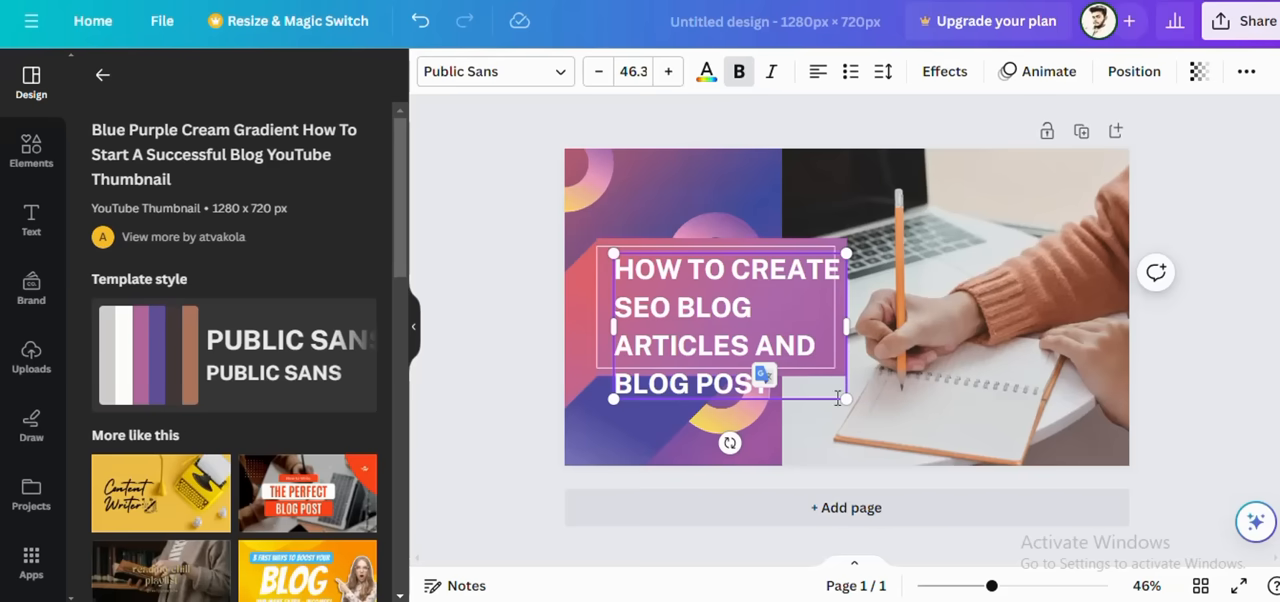
pyautogui.moveTo(843, 397); pyautogui.dragTo(806, 368)
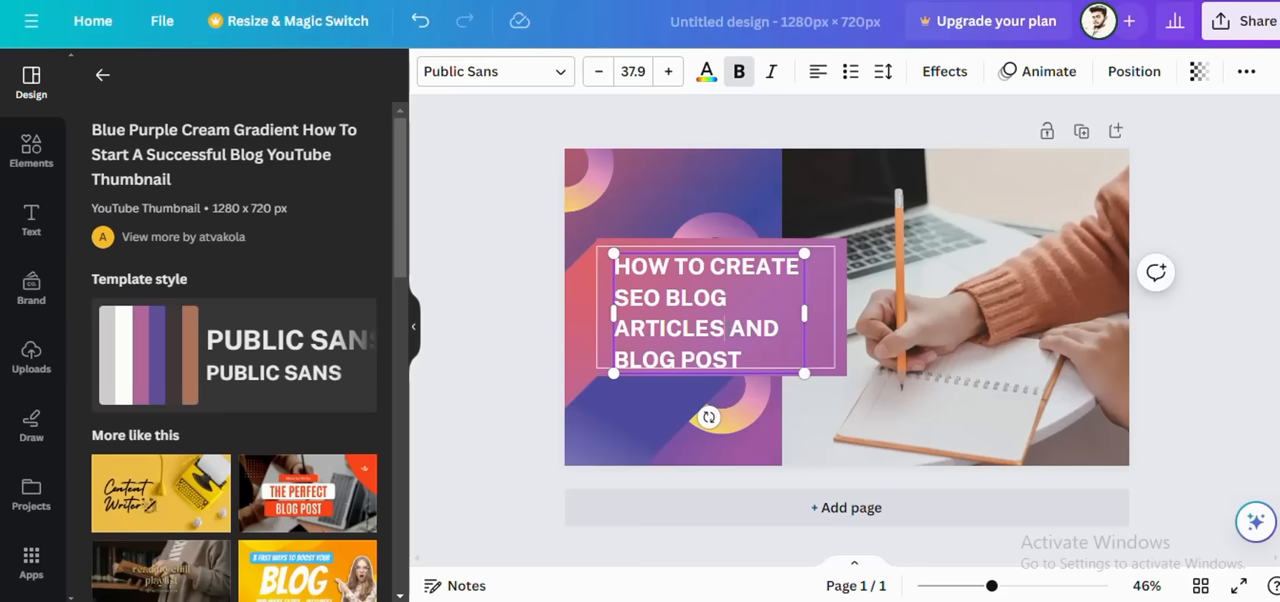
# Step: Shorten "ARTICLES" to "ARTICLE" in the heading and enlarge the text to font size 40.9 in a slightly wider box
pyautogui.press('BackSpace')
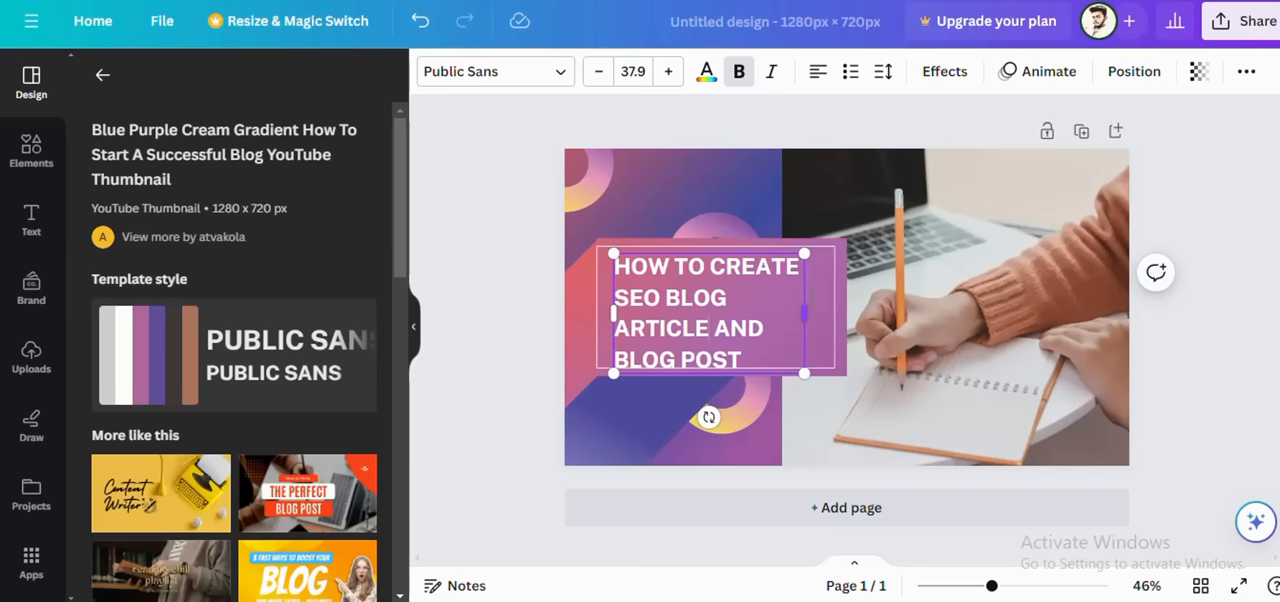
pyautogui.moveTo(809, 313)
pyautogui.mouseDown()
pyautogui.moveTo(840, 323)
pyautogui.moveTo(818, 325)
pyautogui.mouseUp()
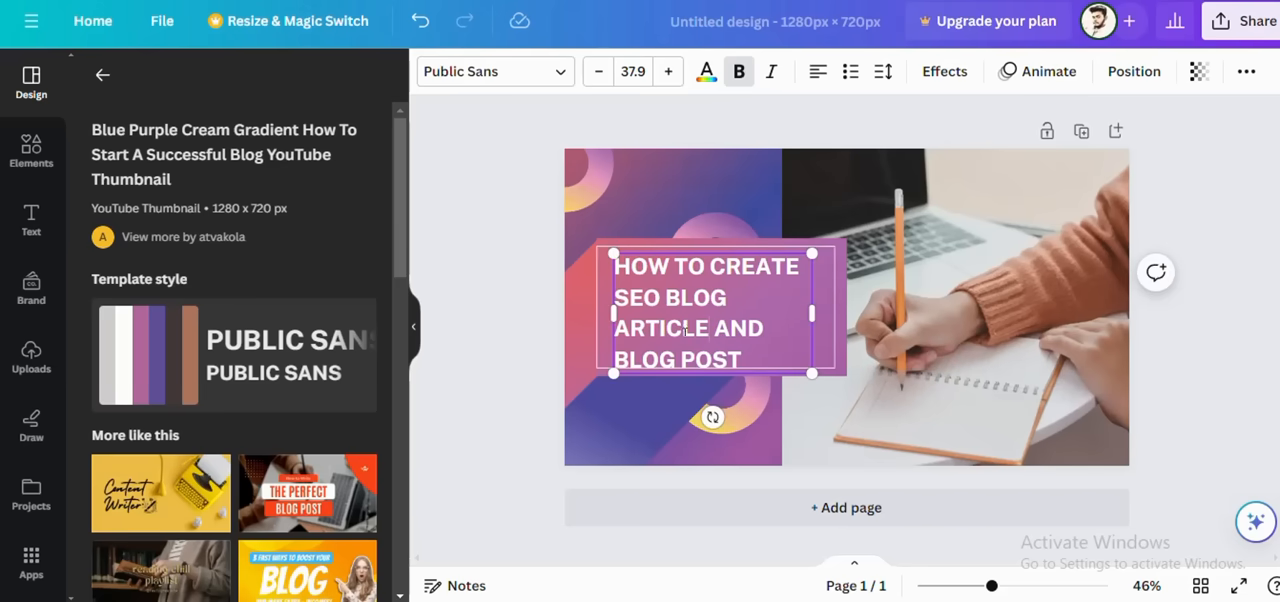
pyautogui.moveTo(750, 359); pyautogui.dragTo(612, 266)
pyautogui.click(668, 71)
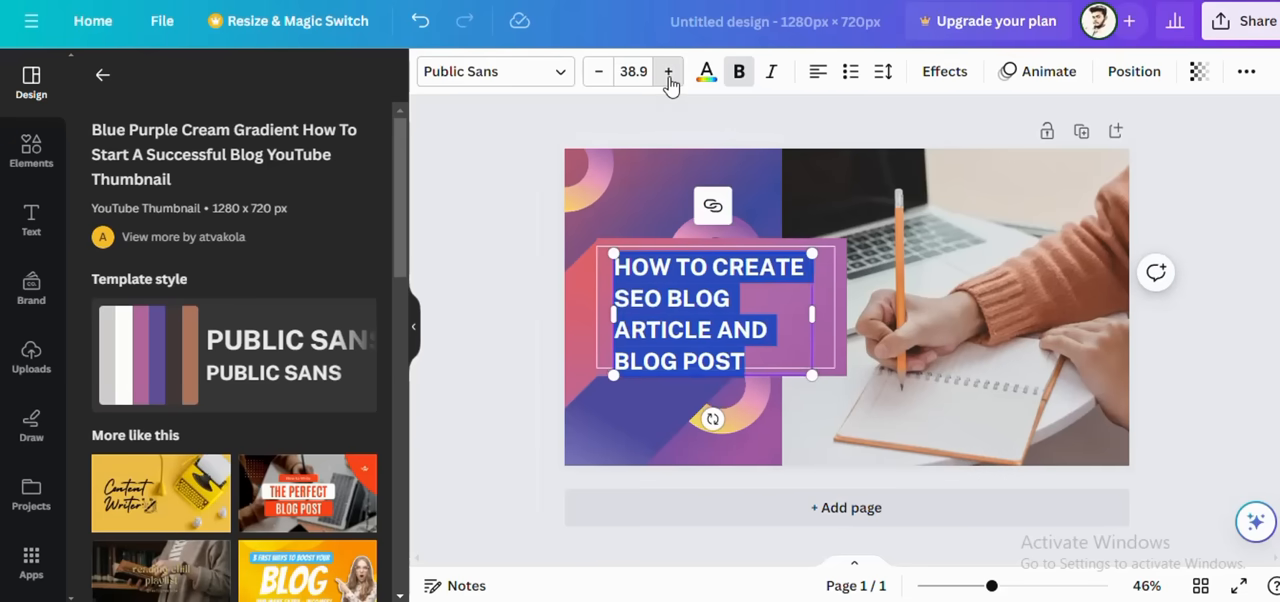
pyautogui.click(668, 71)
pyautogui.click(668, 71)
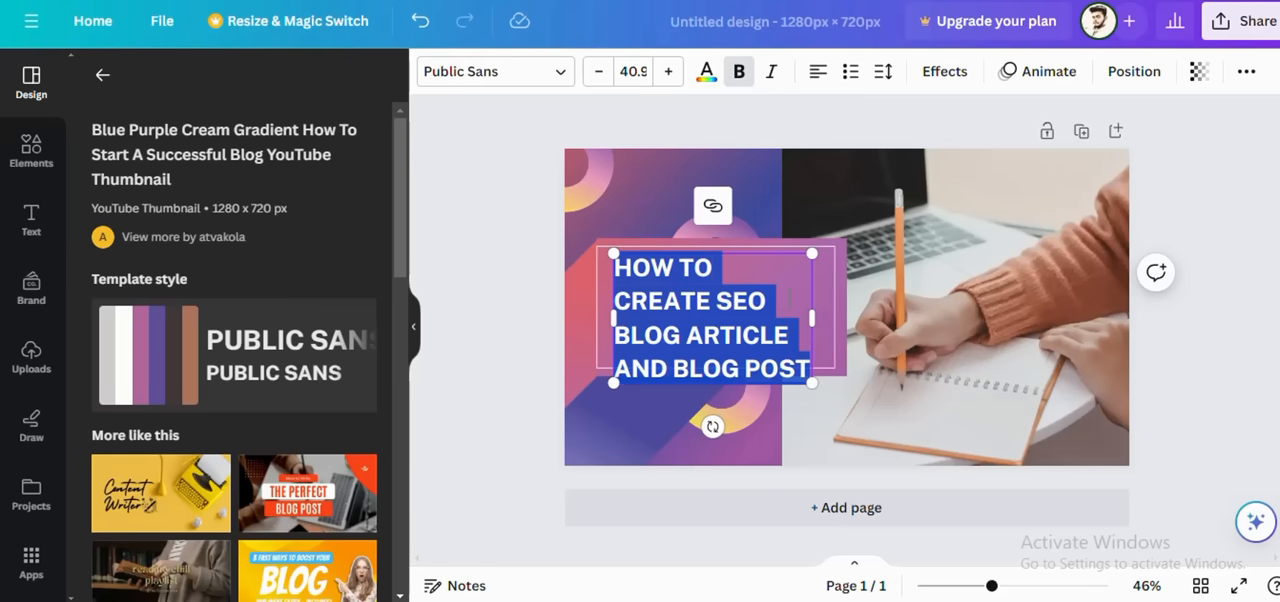
# Step: Widen the heading's text box so that "HOW TO CREATE" fits on the first line
pyautogui.click(788, 297)
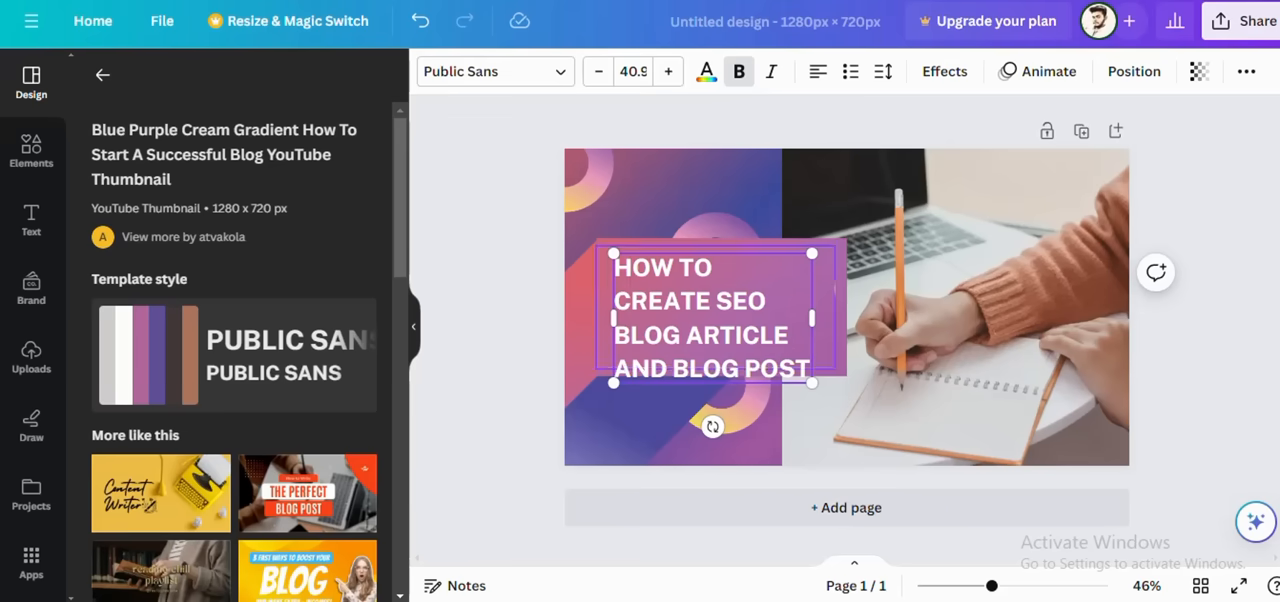
pyautogui.moveTo(817, 316); pyautogui.dragTo(835, 318)
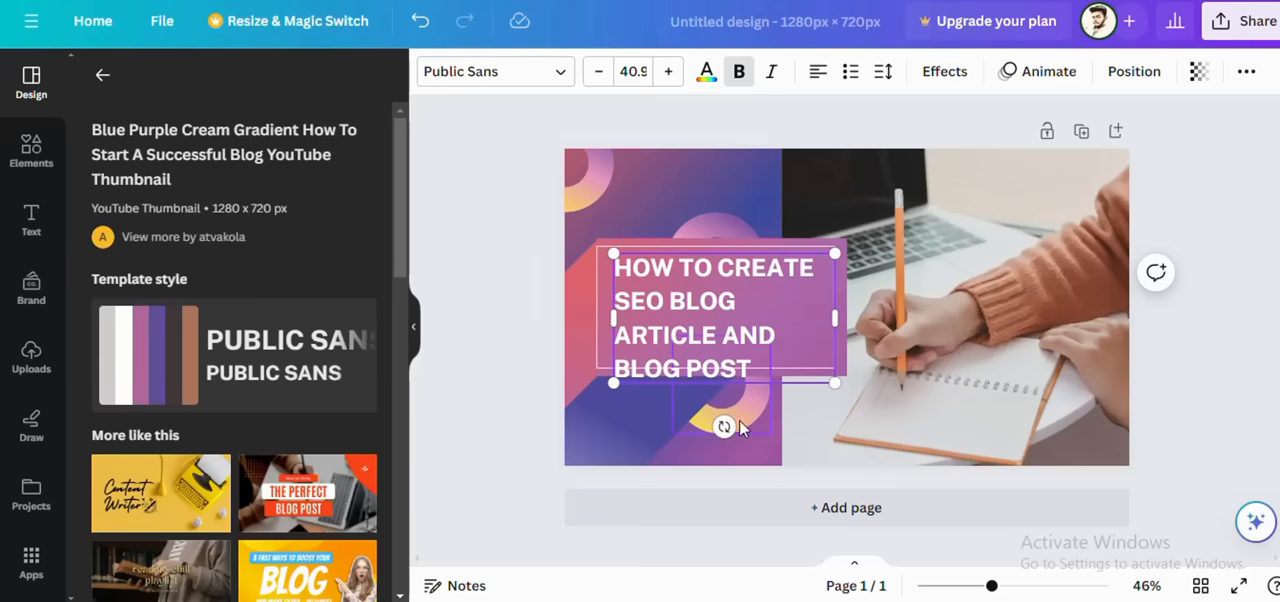
pyautogui.moveTo(724, 426)
pyautogui.mouseDown()
pyautogui.moveTo(760, 463)
pyautogui.moveTo(780, 454)
pyautogui.moveTo(724, 406)
pyautogui.mouseUp()
# Step: Try a white page background in place of the notebook photo, and undo the change
pyautogui.click(732, 188)
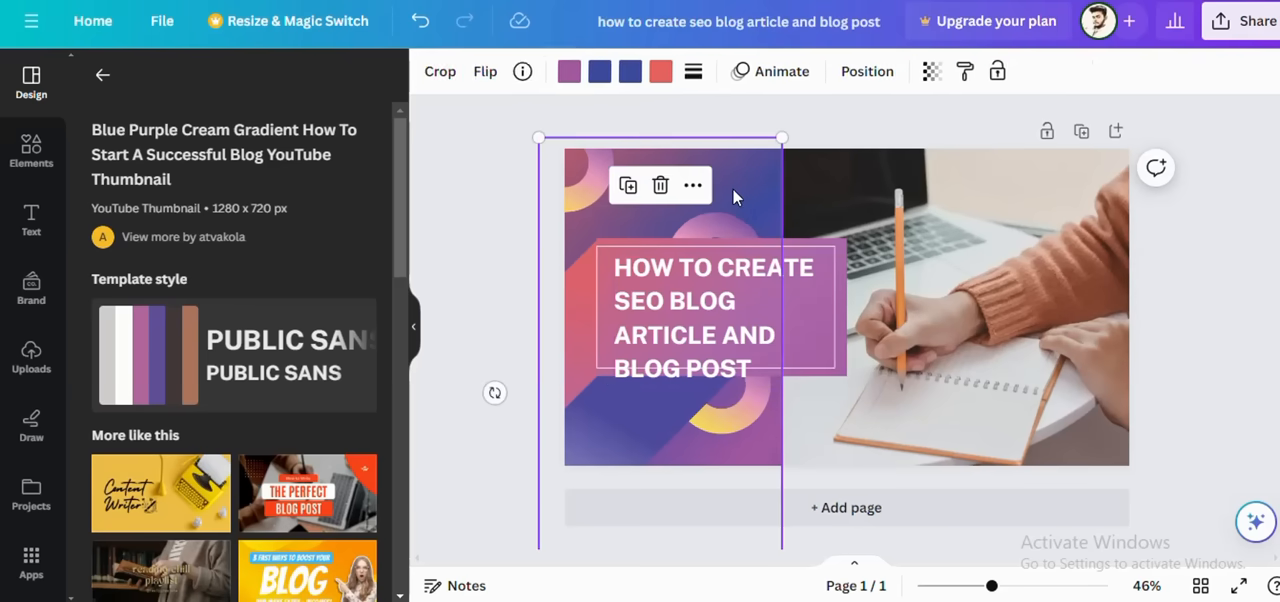
pyautogui.click(829, 185)
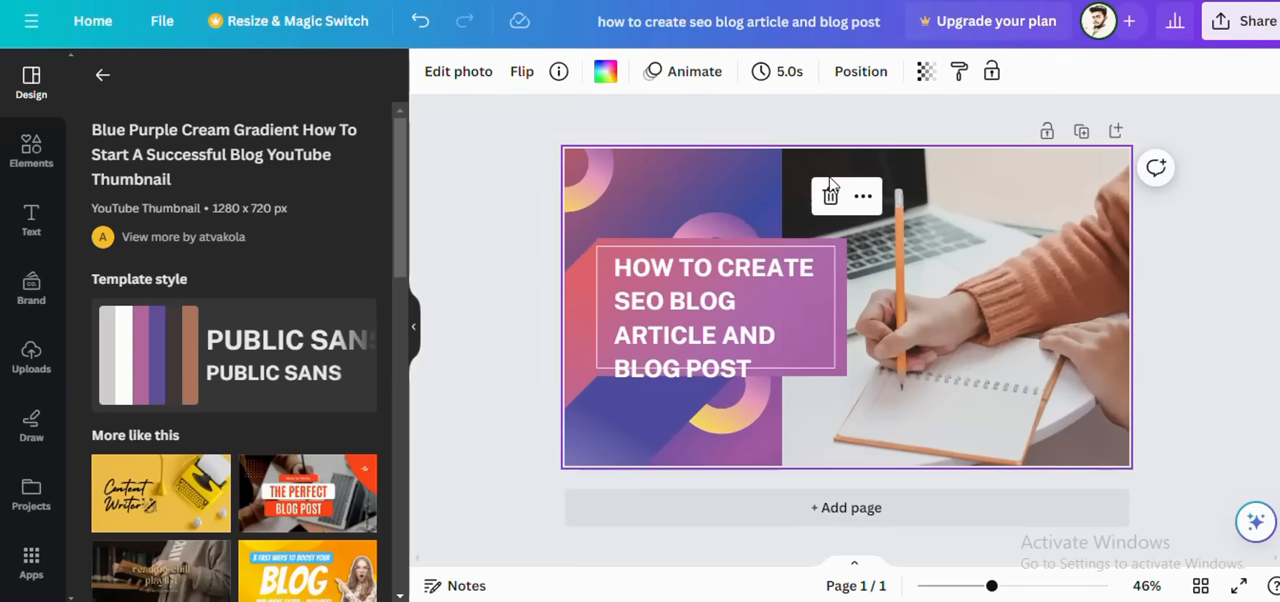
pyautogui.click(608, 78)
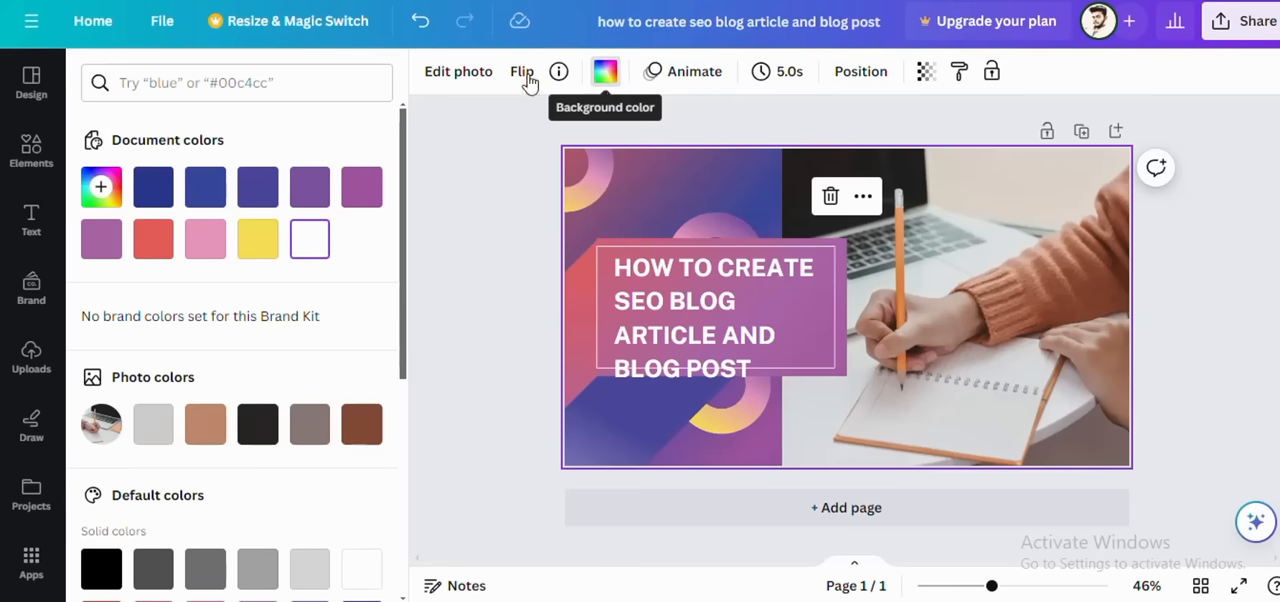
pyautogui.scroll(-1, 245, 330)
pyautogui.scroll(-2, 246, 331)
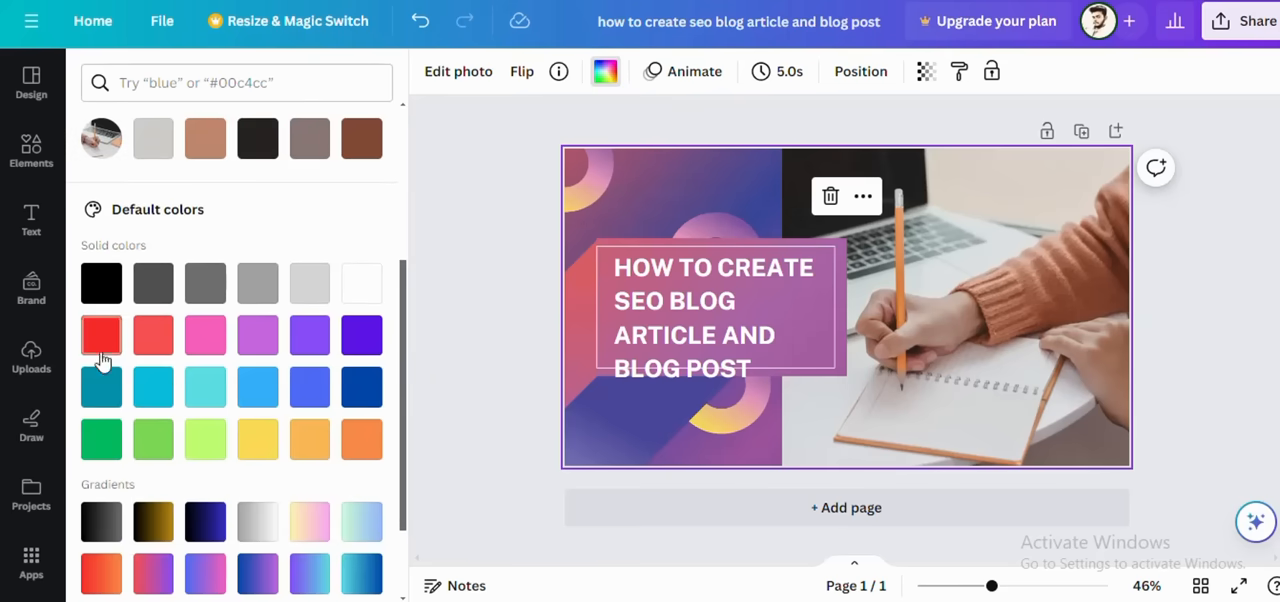
pyautogui.scroll(-1, 171, 365)
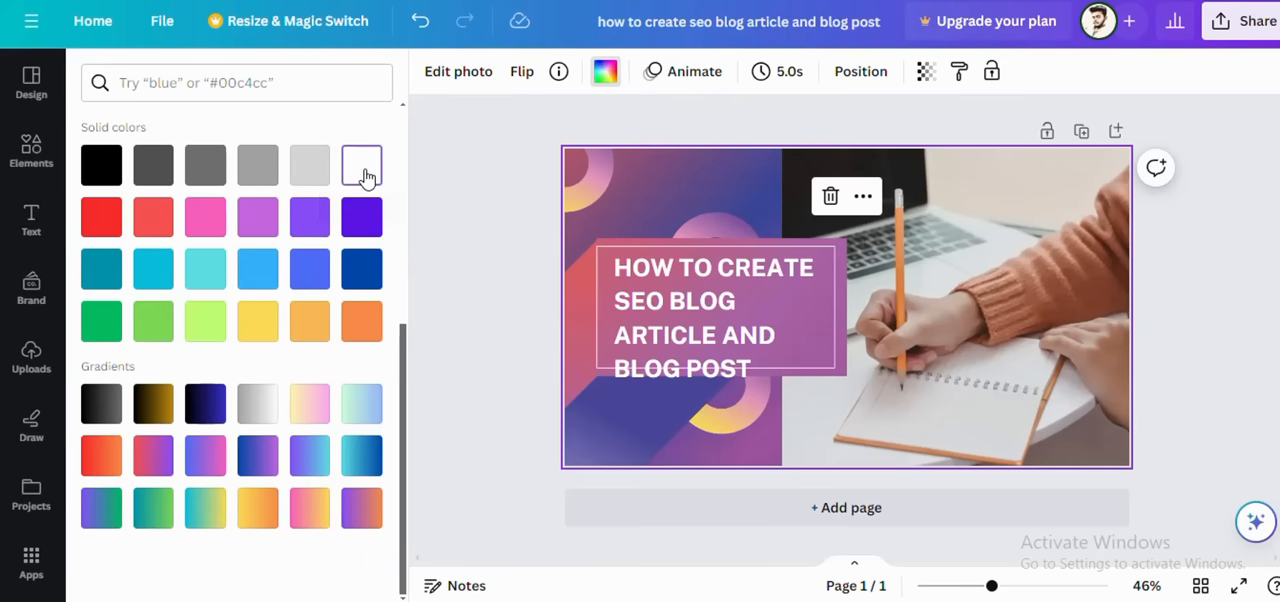
pyautogui.click(363, 172)
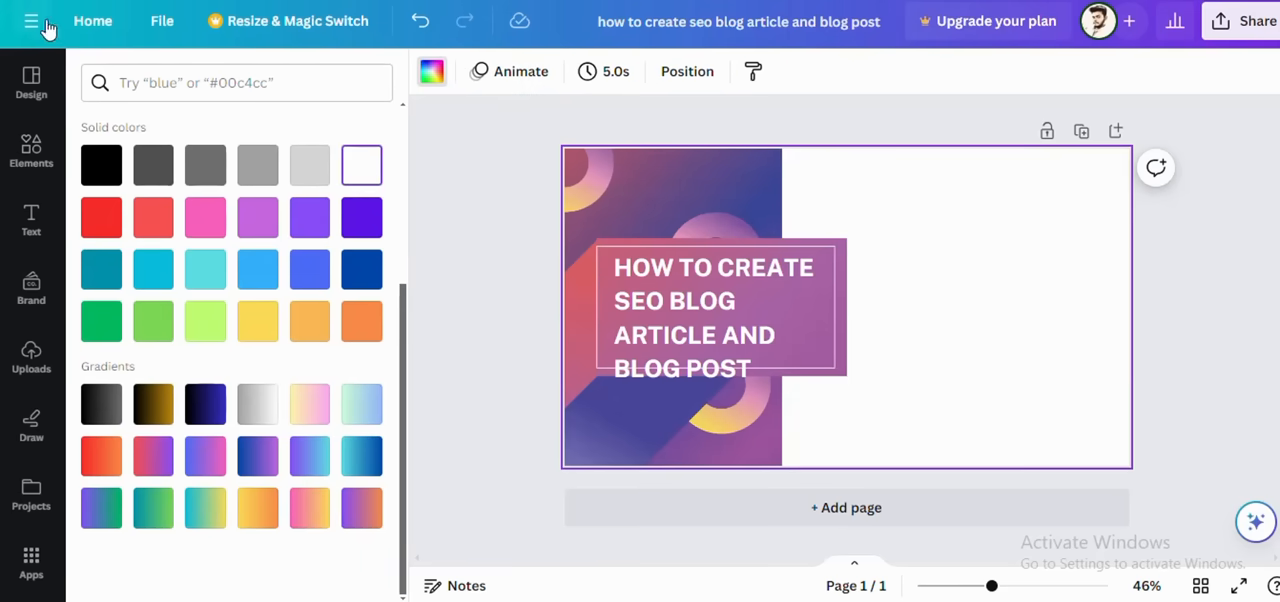
pyautogui.click(417, 31)
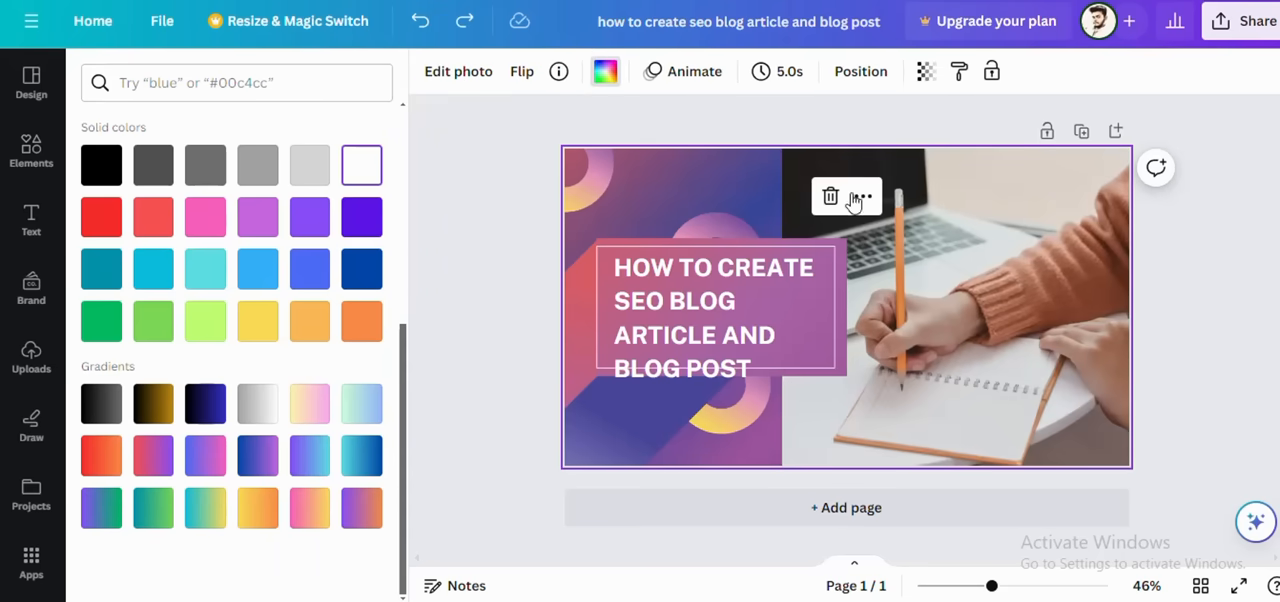
# Step: Recolor the gradient graphic behind the heading, changing its purple to light green and its first blue to green
pyautogui.click(690, 193)
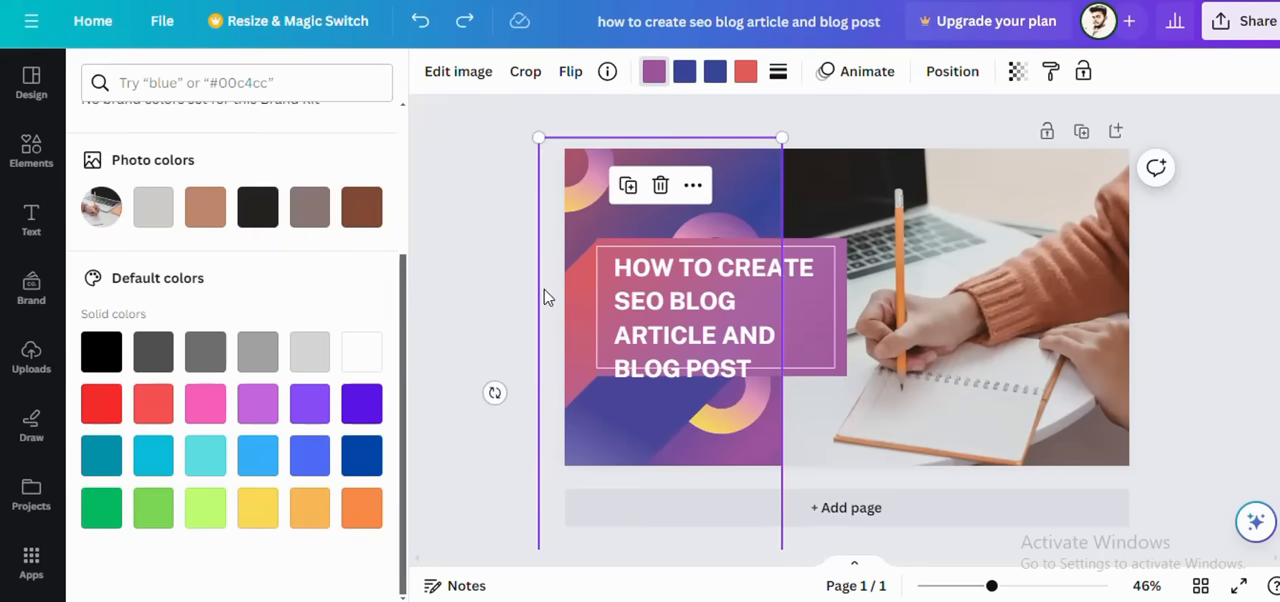
pyautogui.click(203, 526)
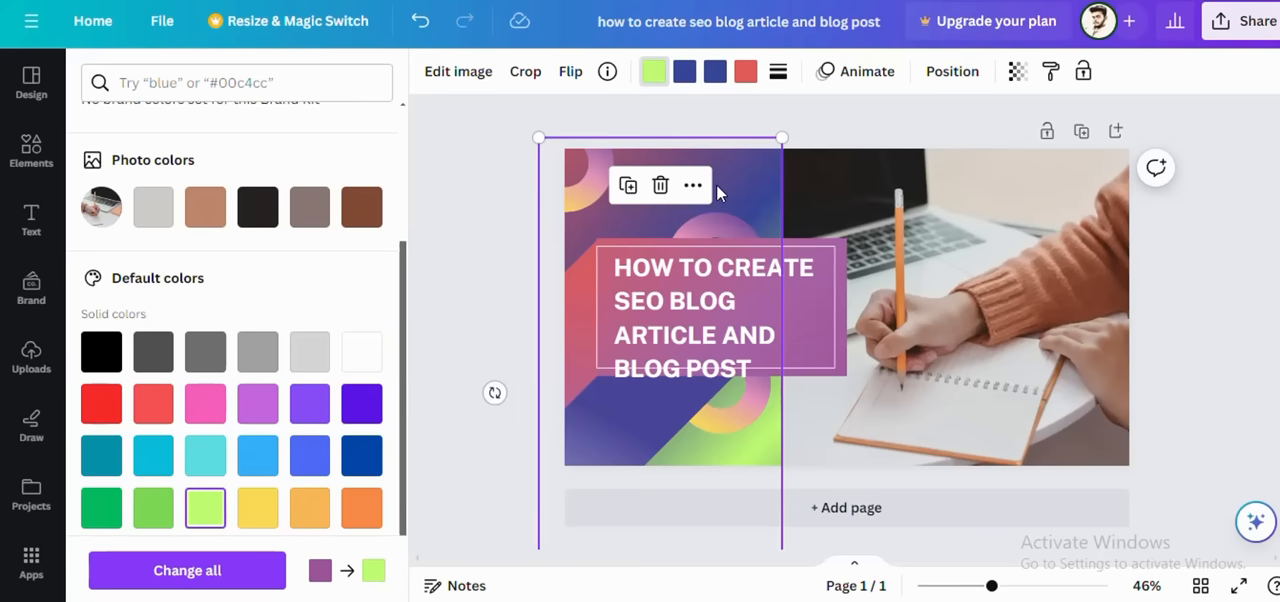
pyautogui.click(684, 71)
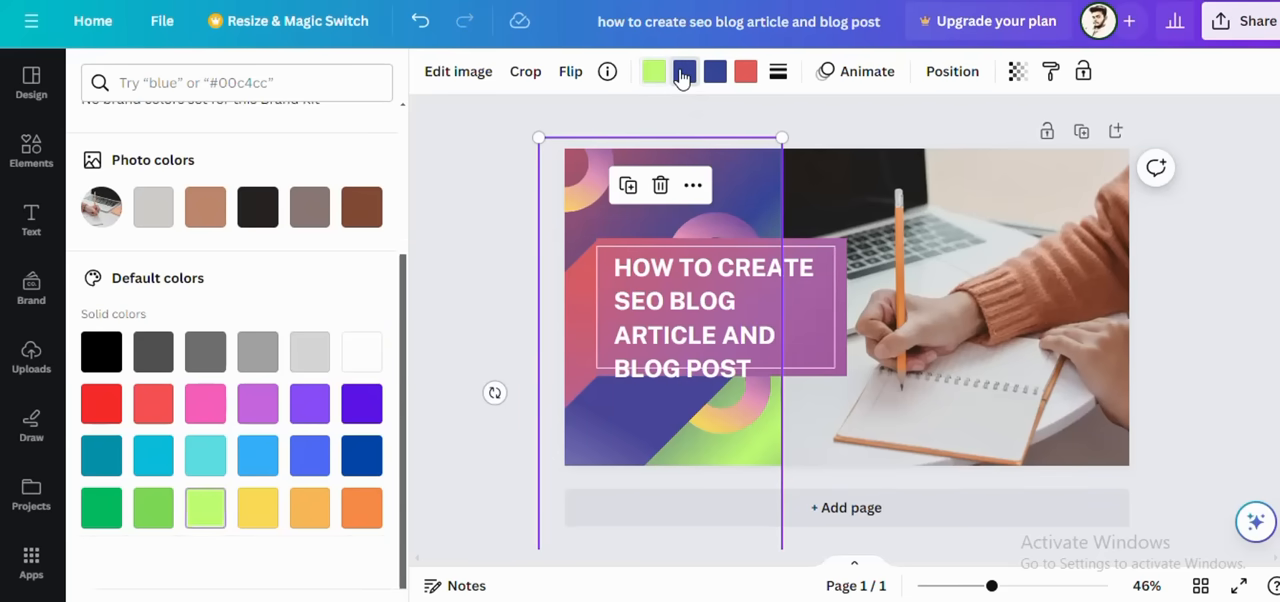
pyautogui.click(98, 518)
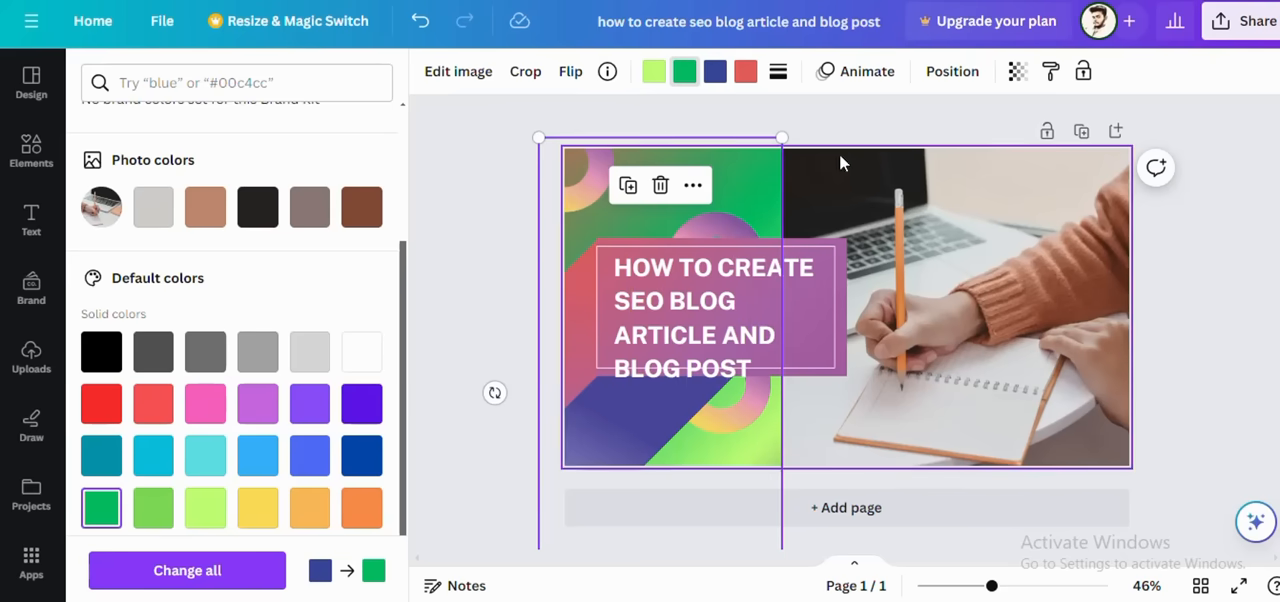
pyautogui.click(821, 119)
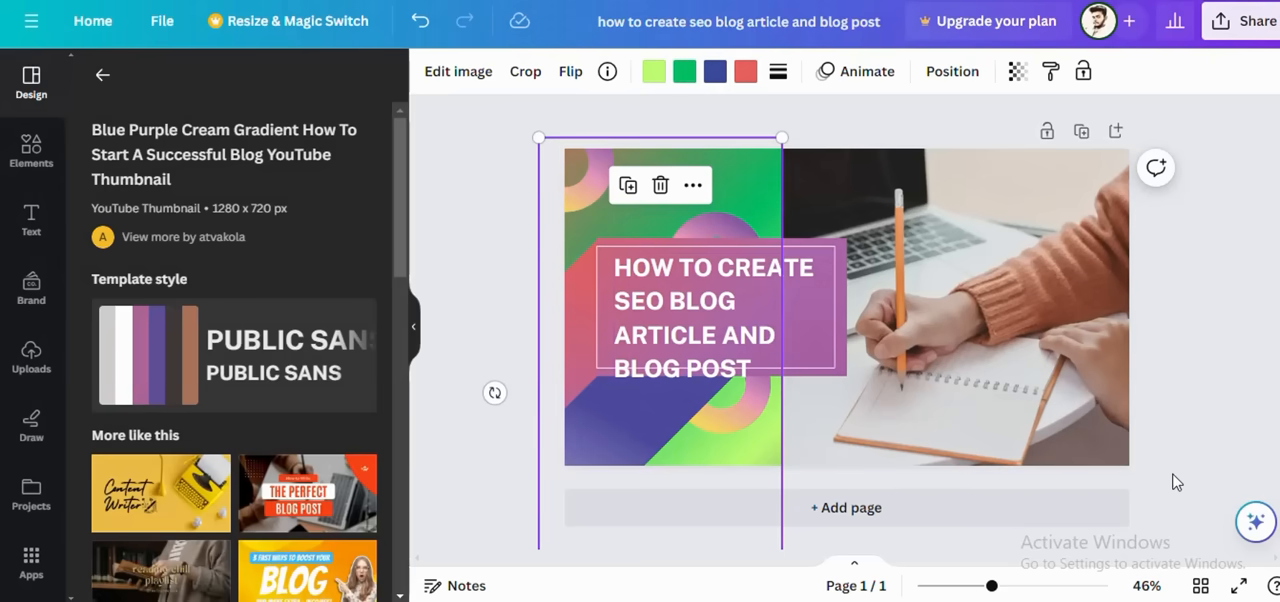
pyautogui.click(1199, 441)
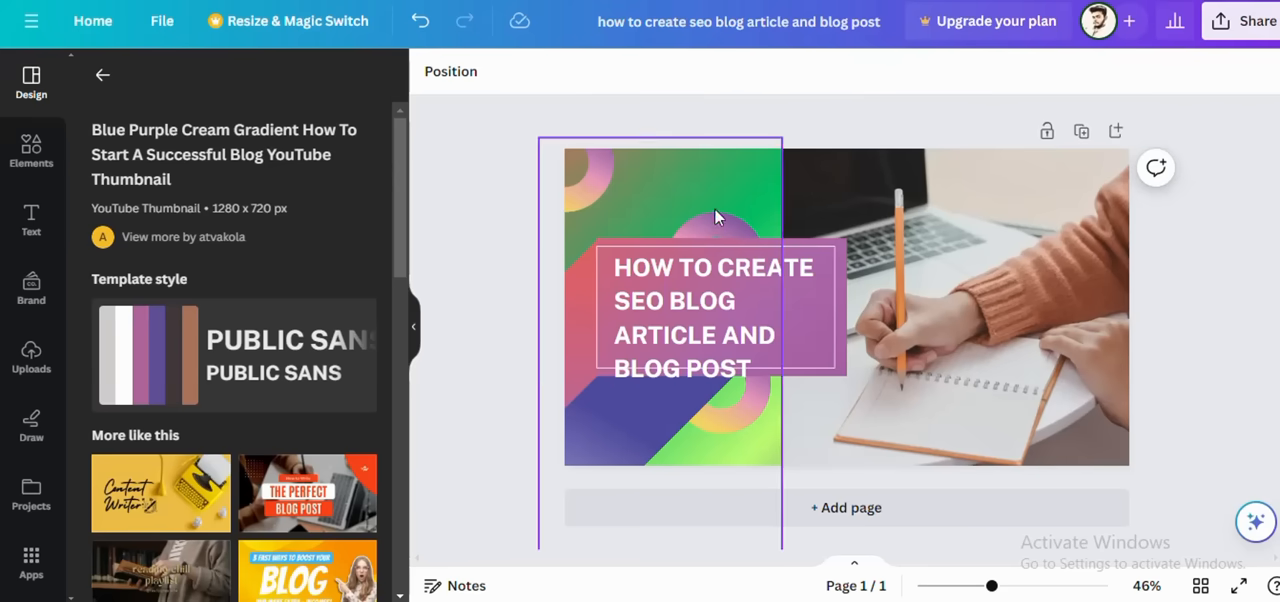
# Step: Move the heading up so that all four lines fit inside the thin white frame
pyautogui.click(686, 295)
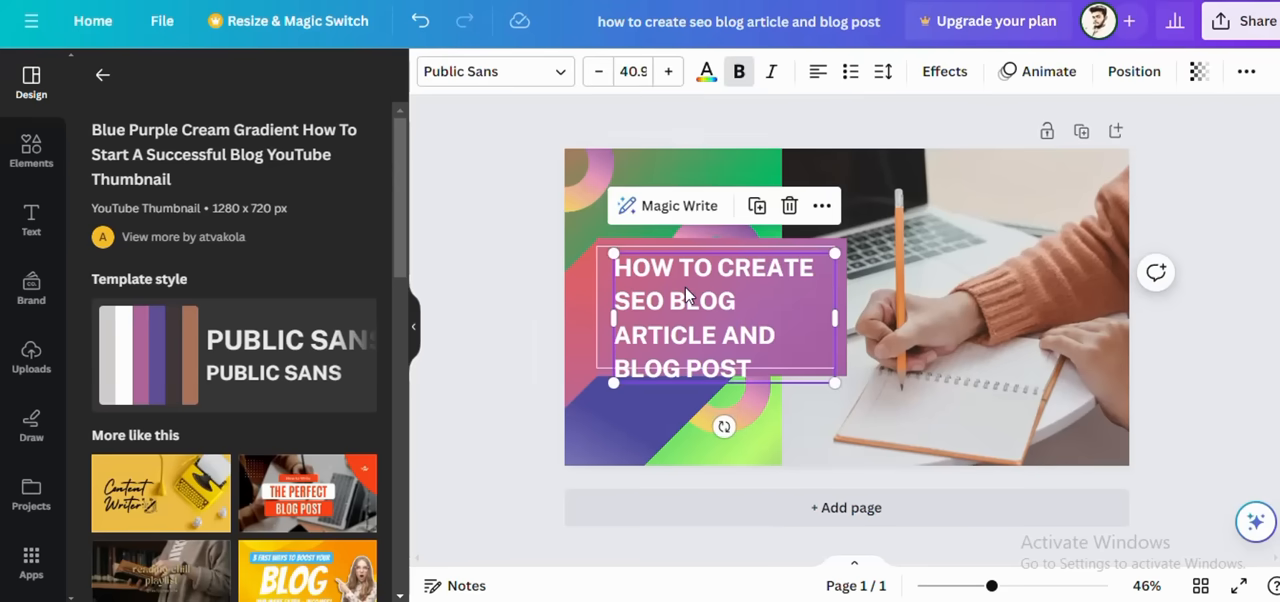
pyautogui.click(956, 295)
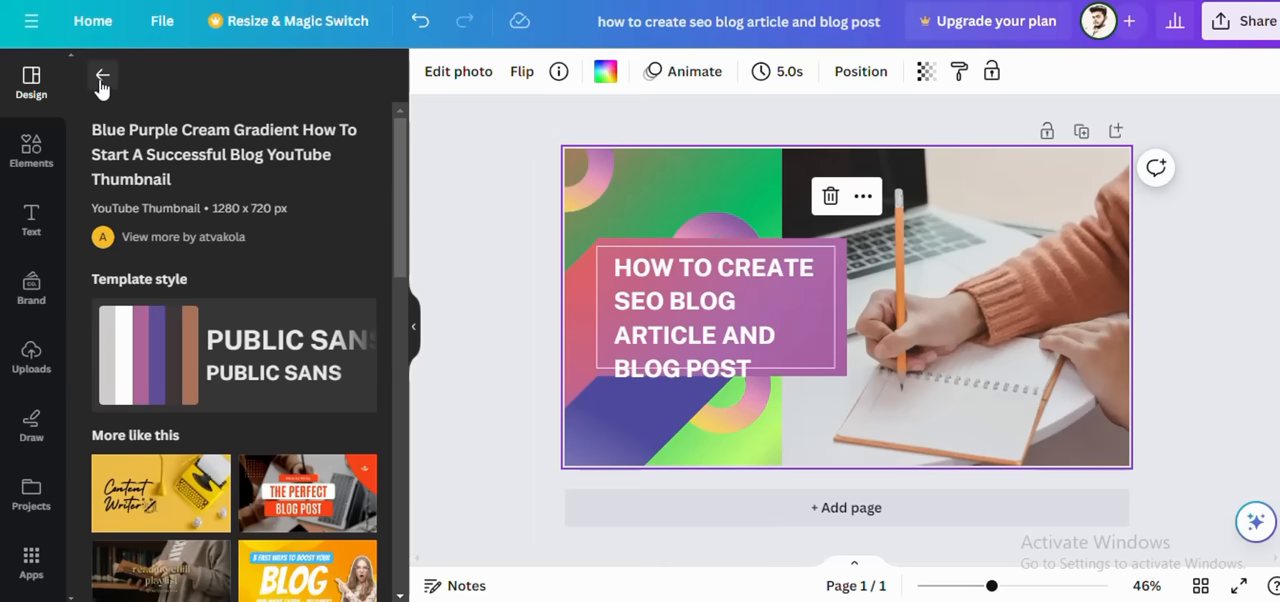
pyautogui.click(32, 155)
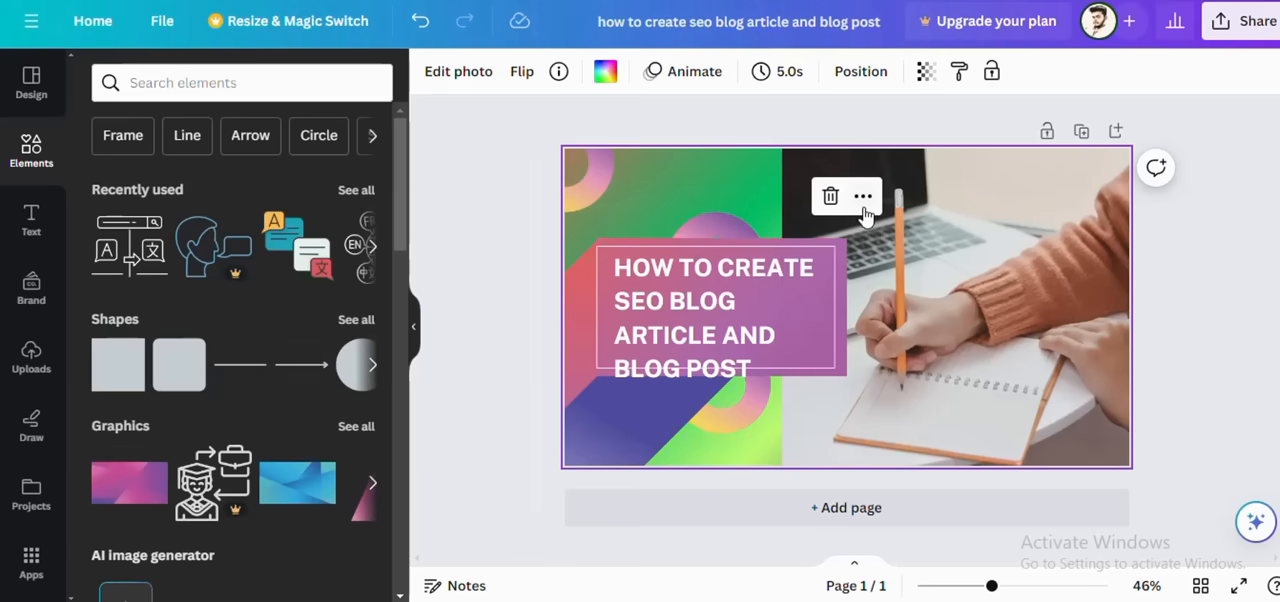
pyautogui.click(772, 374)
pyautogui.moveTo(761, 387); pyautogui.dragTo(782, 369)
pyautogui.click(785, 386)
pyautogui.click(581, 319)
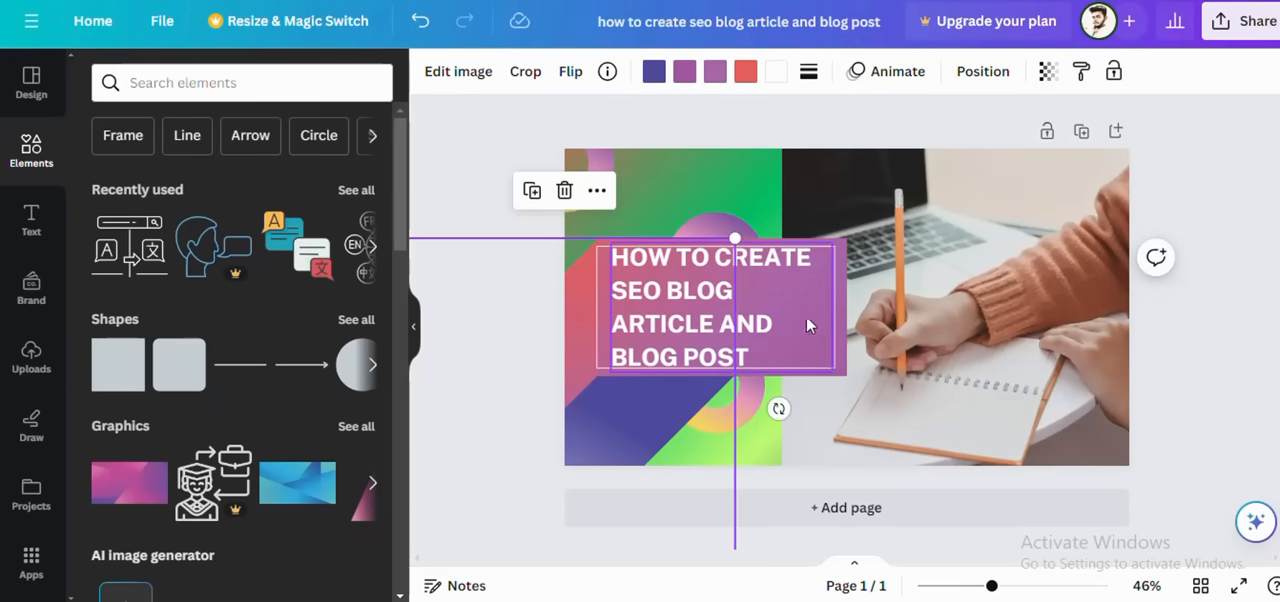
pyautogui.click(838, 397)
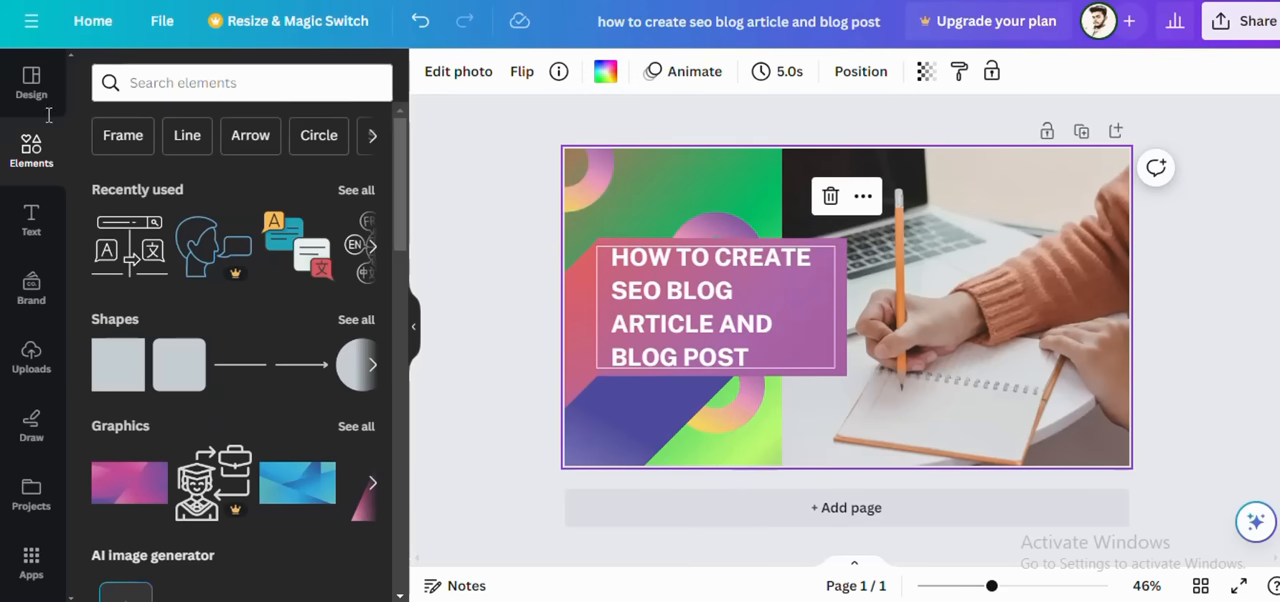
# Step: Search the elements for "blog" and narrow the results to graphics
pyautogui.click(153, 88)
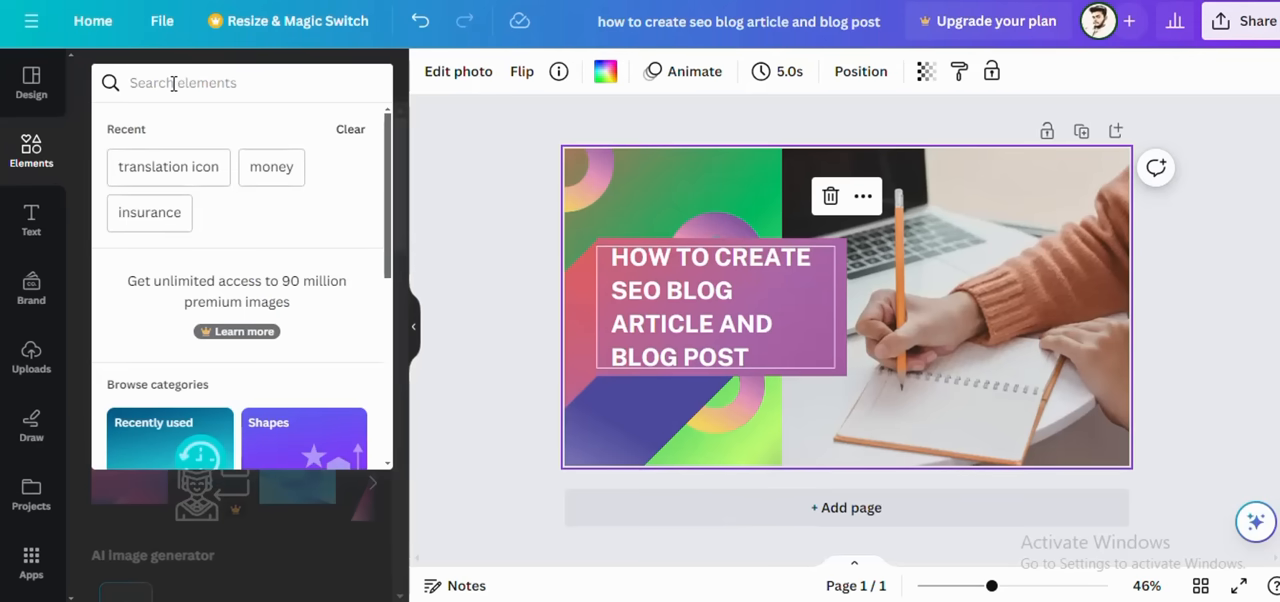
pyautogui.write('v')
pyautogui.press('BackSpace')
pyautogui.write('blog')
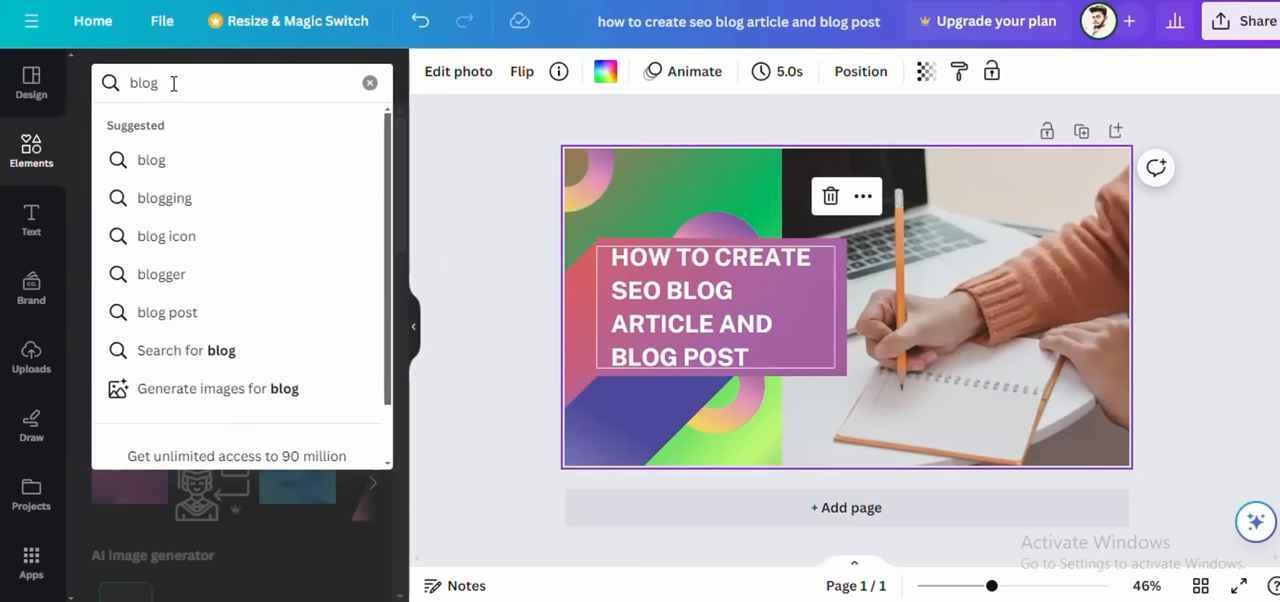
pyautogui.press('Return')
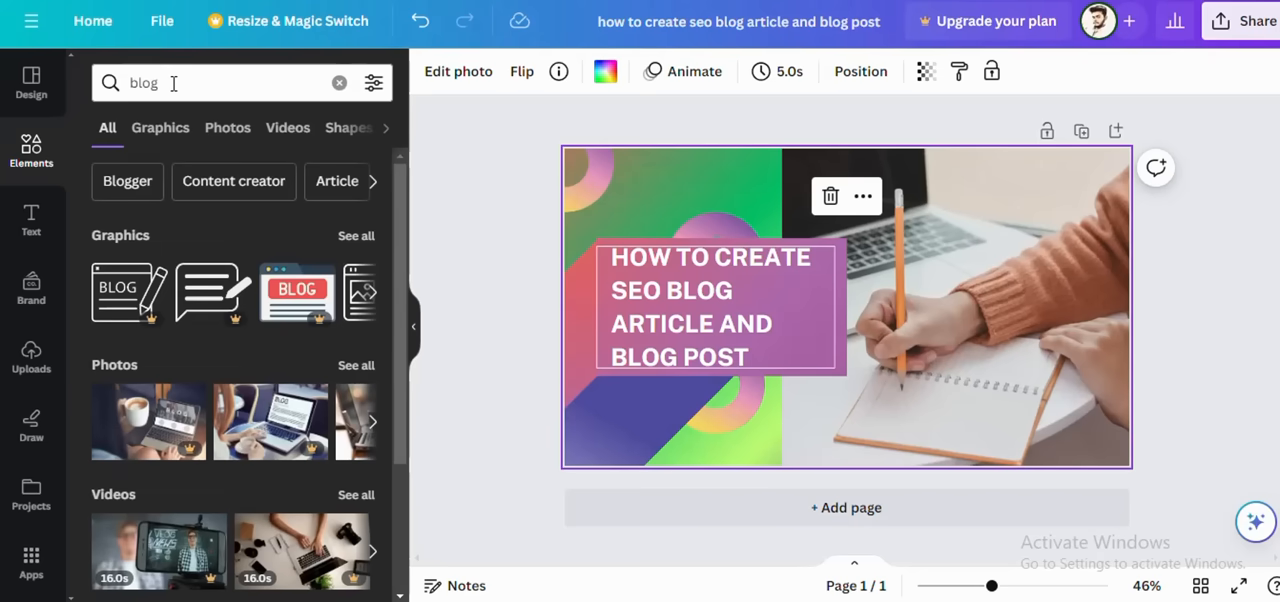
pyautogui.click(172, 129)
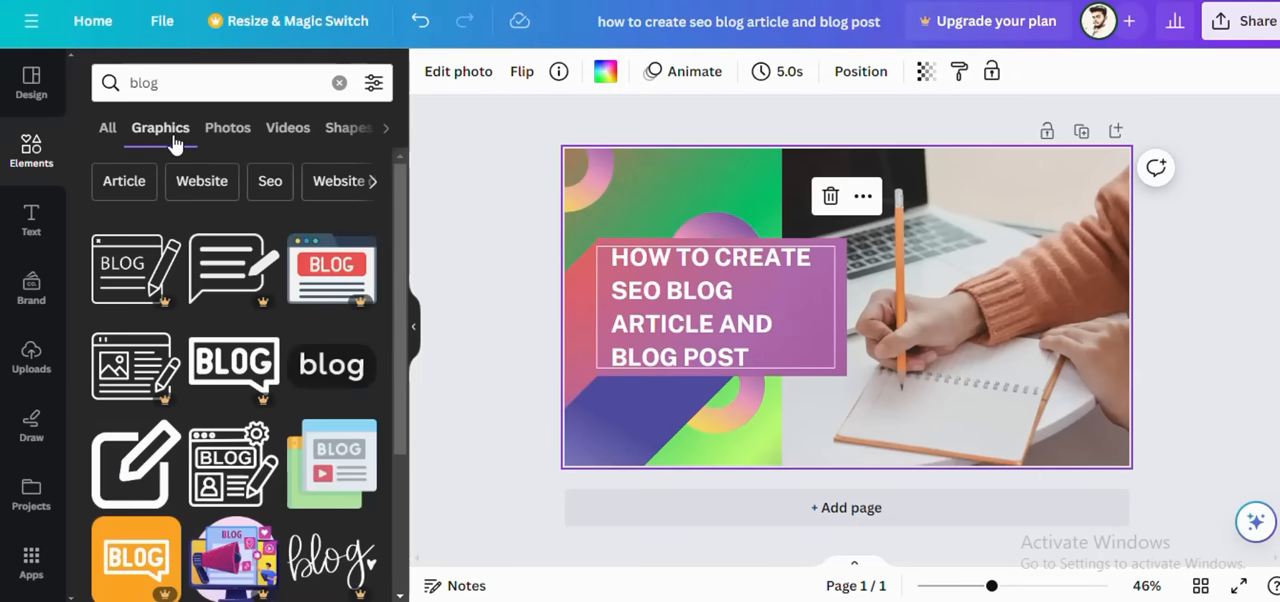
pyautogui.scroll(-3, 218, 362)
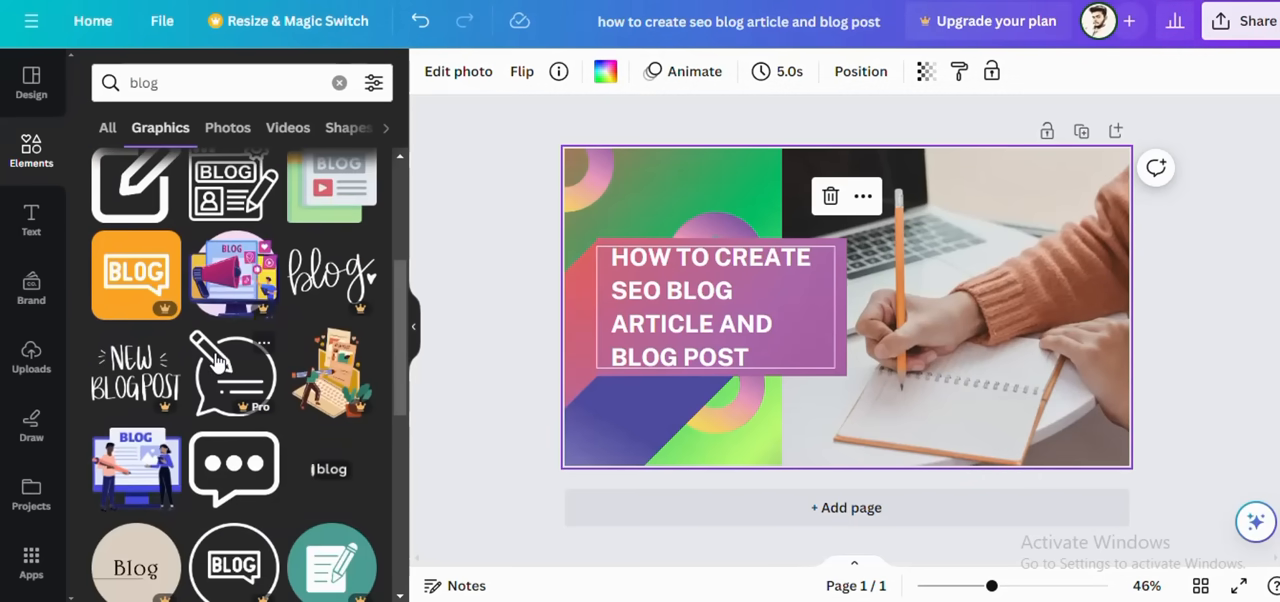
pyautogui.scroll(-2, 318, 388)
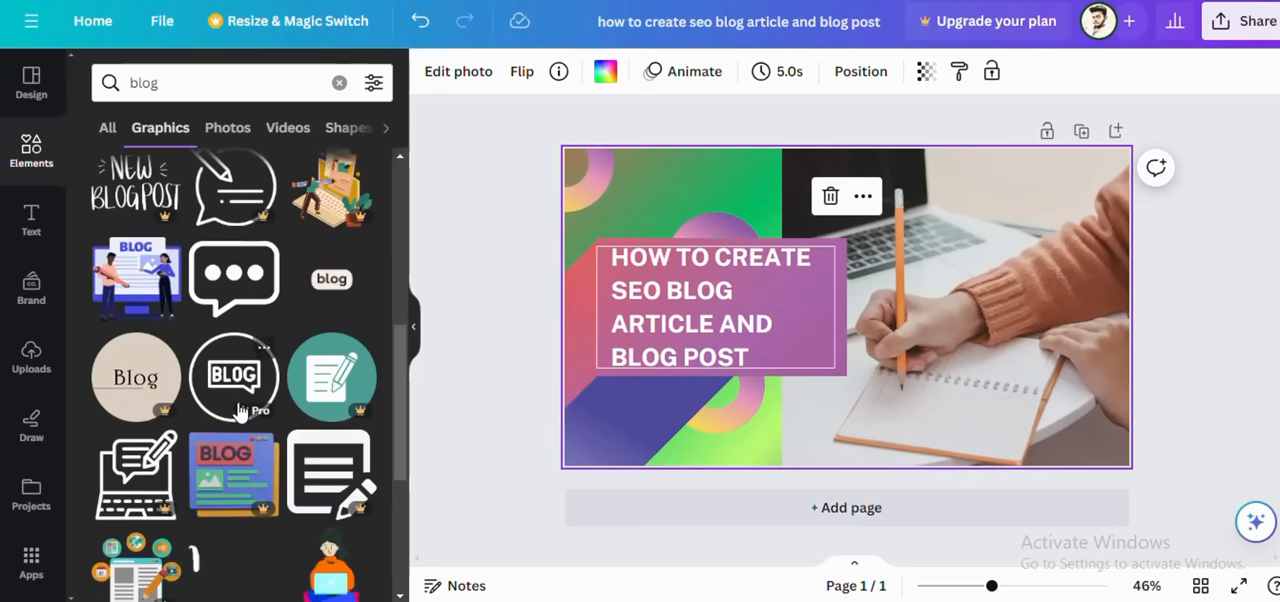
# Step: Try the "blog" label graphic and the person with a laptop on the page, deleting each one again
pyautogui.click(318, 288)
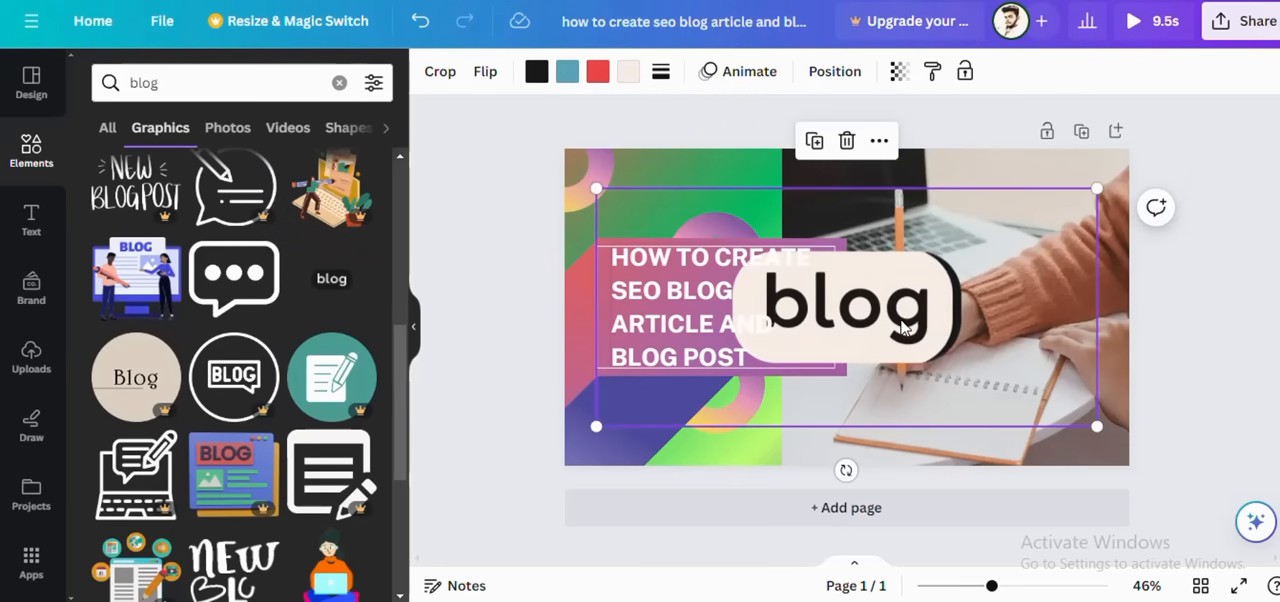
pyautogui.click(847, 140)
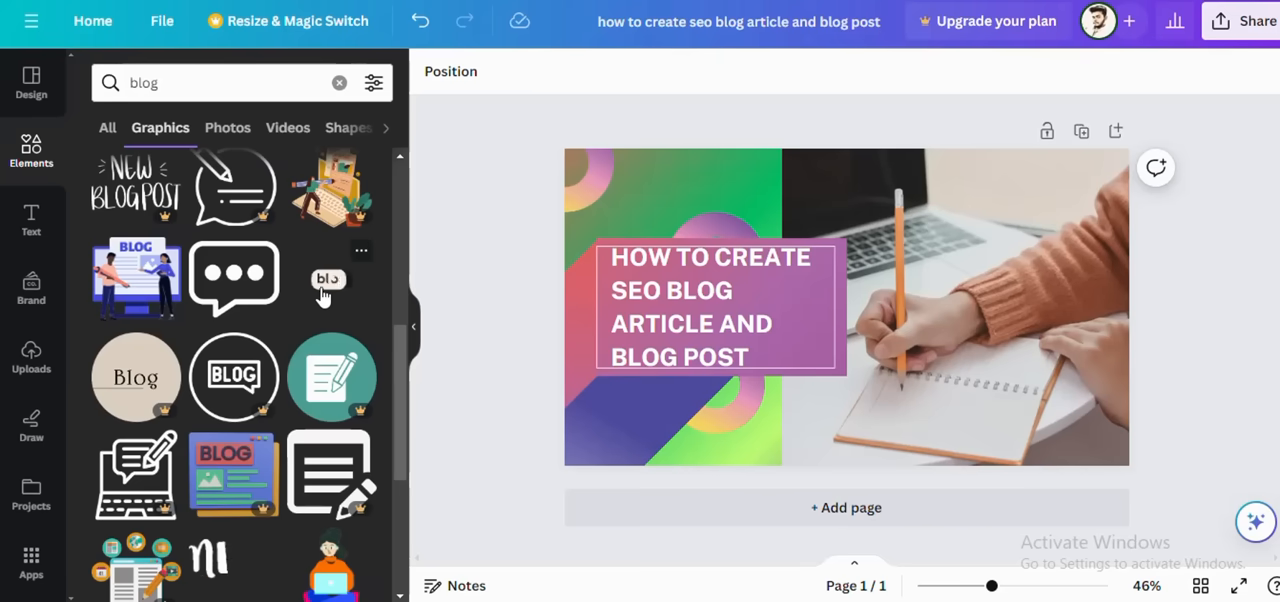
pyautogui.scroll(-3, 260, 292)
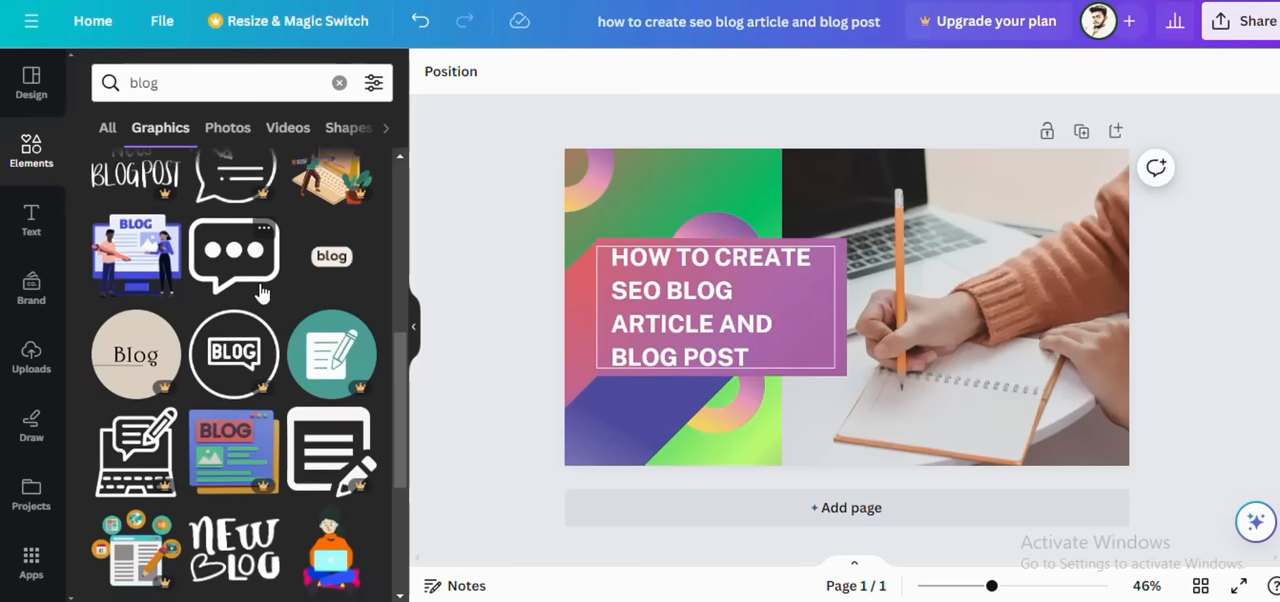
pyautogui.scroll(-2, 260, 292)
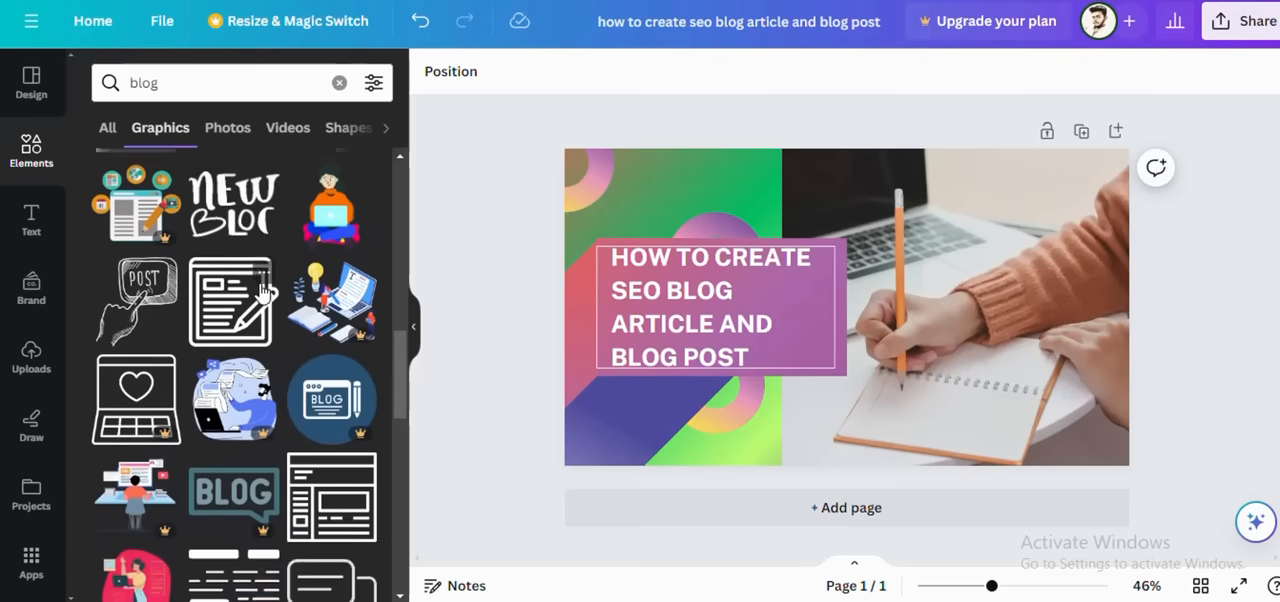
pyautogui.click(322, 290)
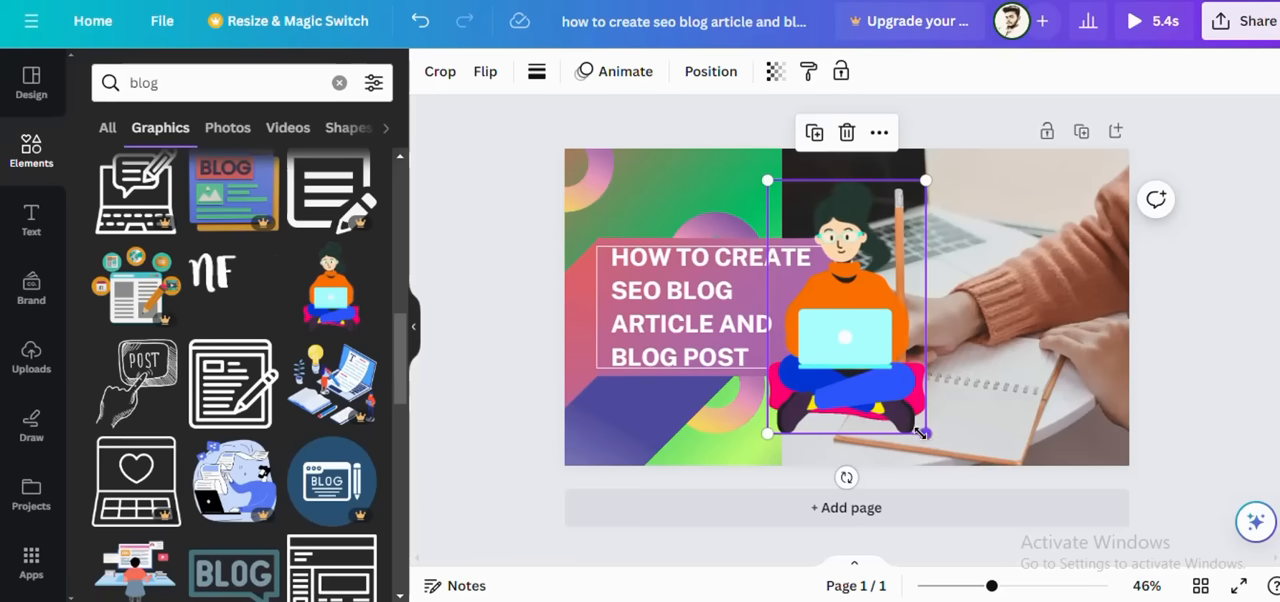
pyautogui.click(846, 132)
# Step: Add the hand-drawn "POST" button graphic with the pointing finger and shrink it into the photo's lower-right corner
pyautogui.scroll(-3, 258, 388)
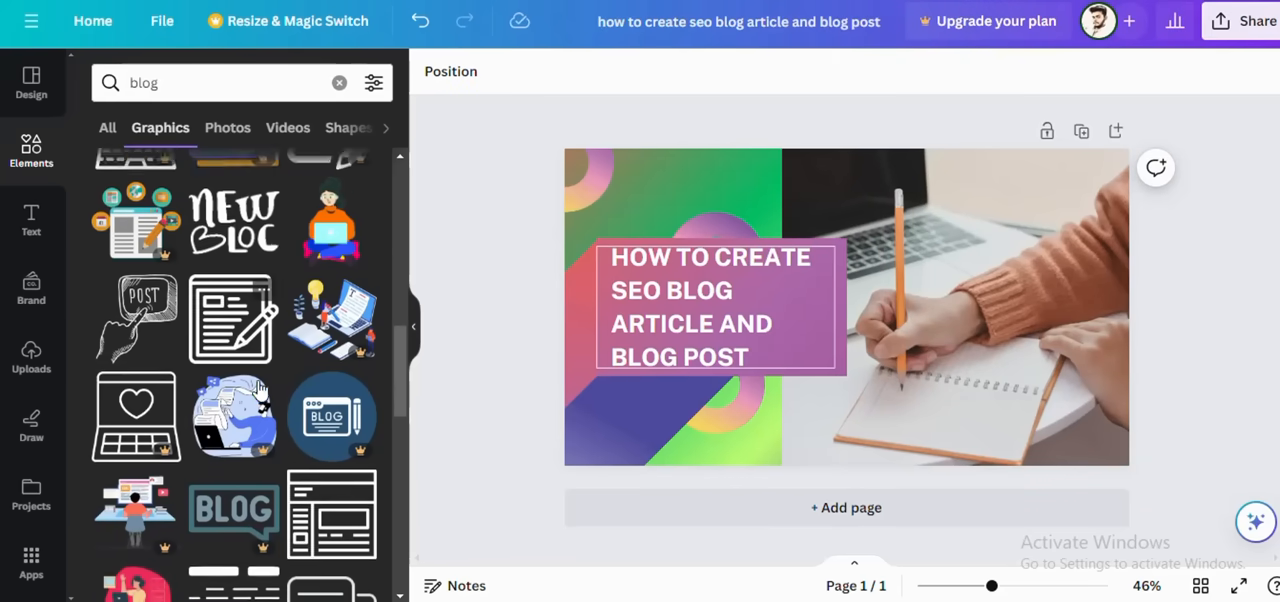
pyautogui.scroll(2, 258, 388)
pyautogui.click(136, 288)
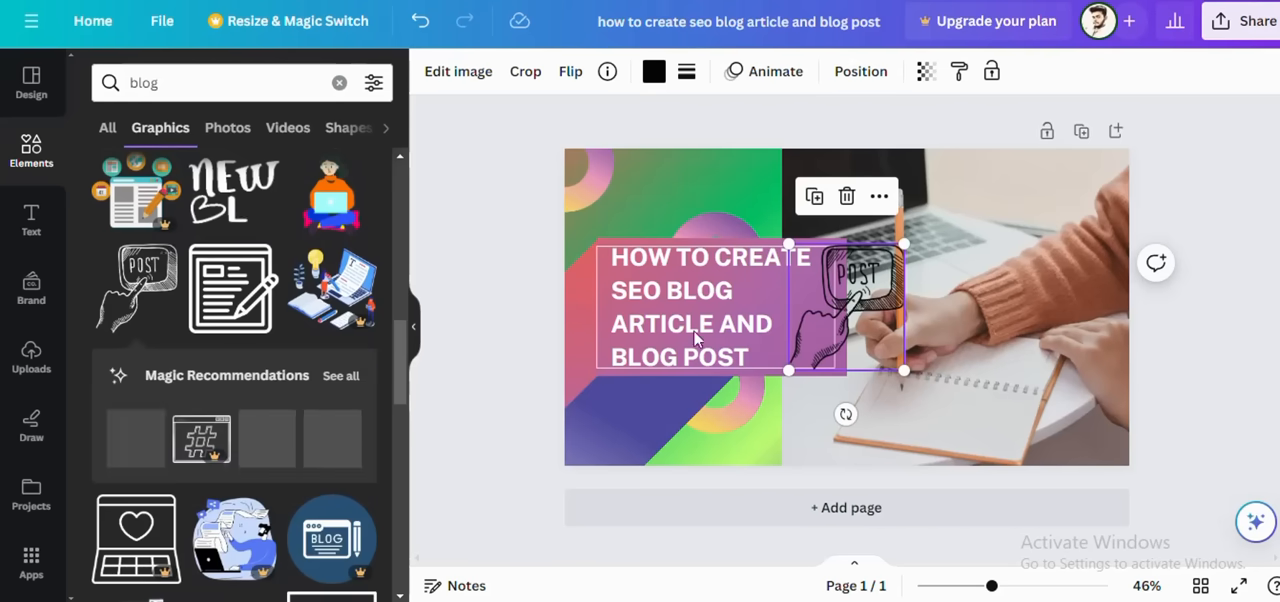
pyautogui.moveTo(858, 318); pyautogui.dragTo(1023, 380)
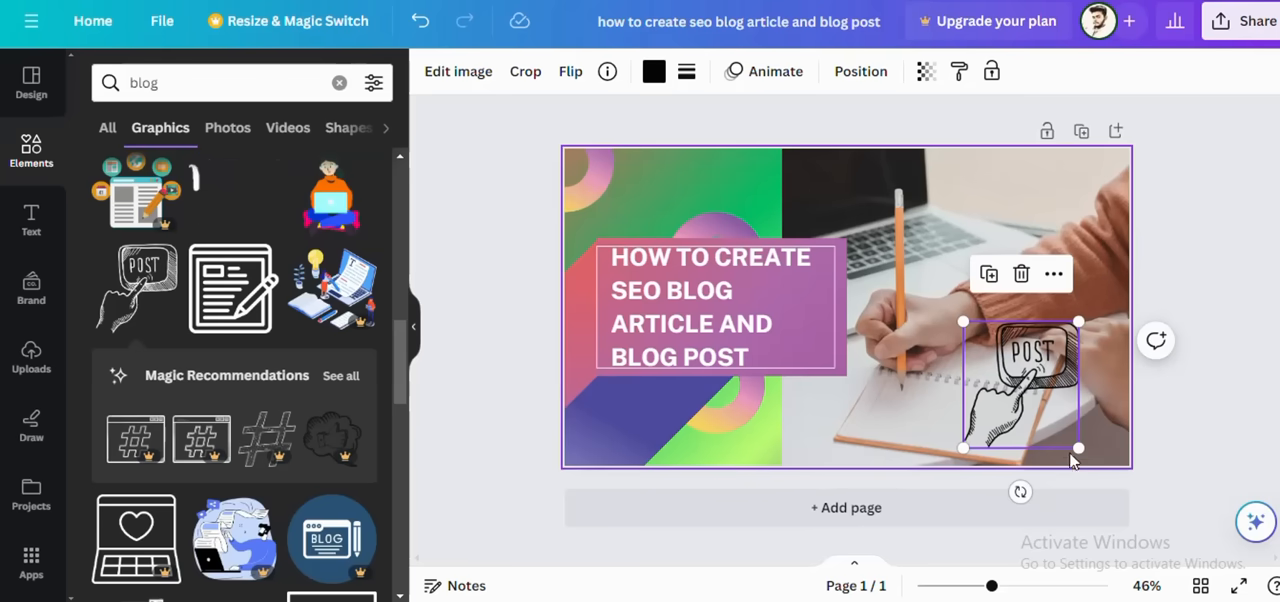
pyautogui.moveTo(1079, 446)
pyautogui.mouseDown()
pyautogui.moveTo(1034, 401)
pyautogui.moveTo(756, 468)
pyautogui.moveTo(1059, 468)
pyautogui.moveTo(1100, 434)
pyautogui.mouseUp()
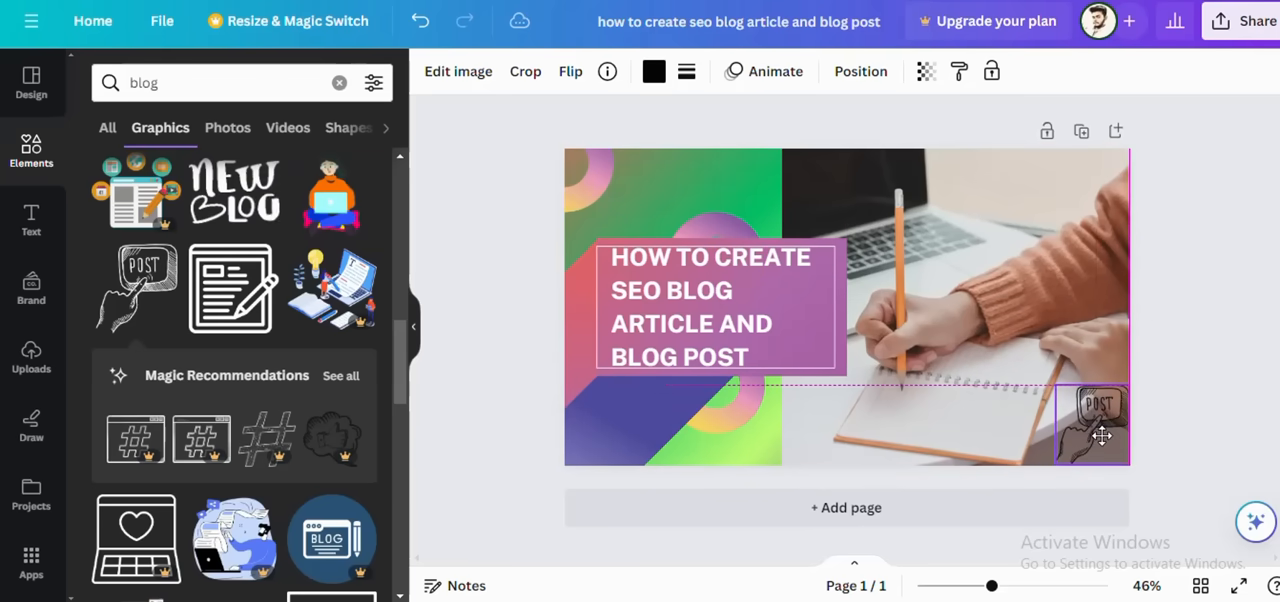
# Step: Add the graphic of a woman with a laptop on a red circle and shrink it into the photo's upper-right corner
pyautogui.click(726, 474)
pyautogui.scroll(-3, 230, 384)
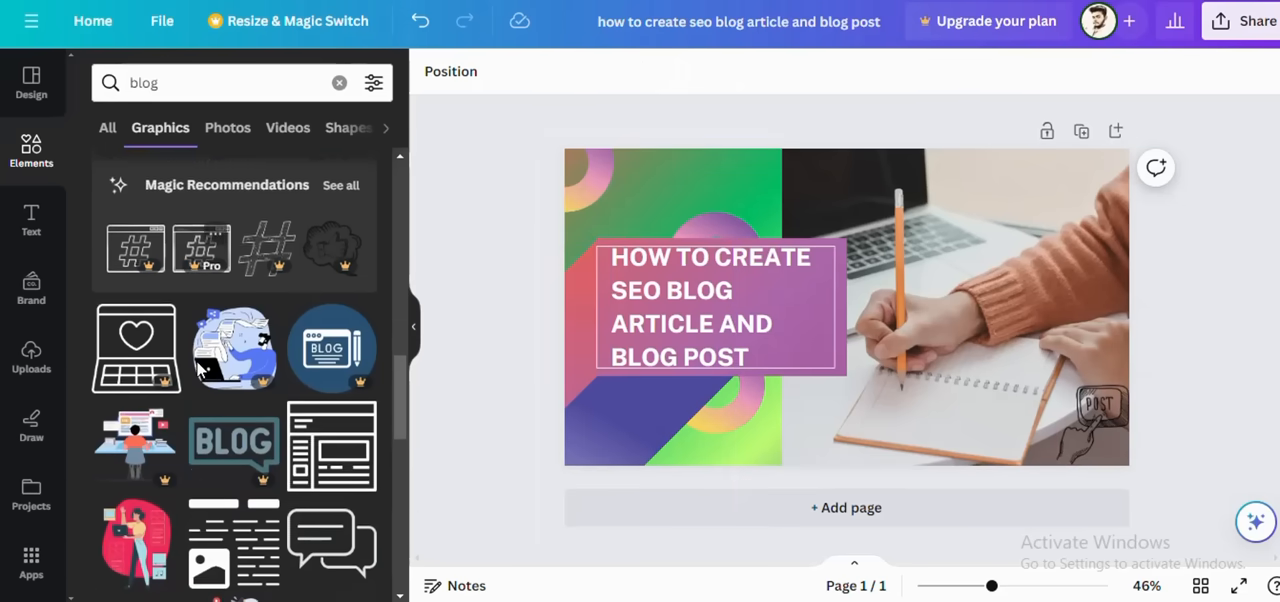
pyautogui.scroll(-2, 197, 372)
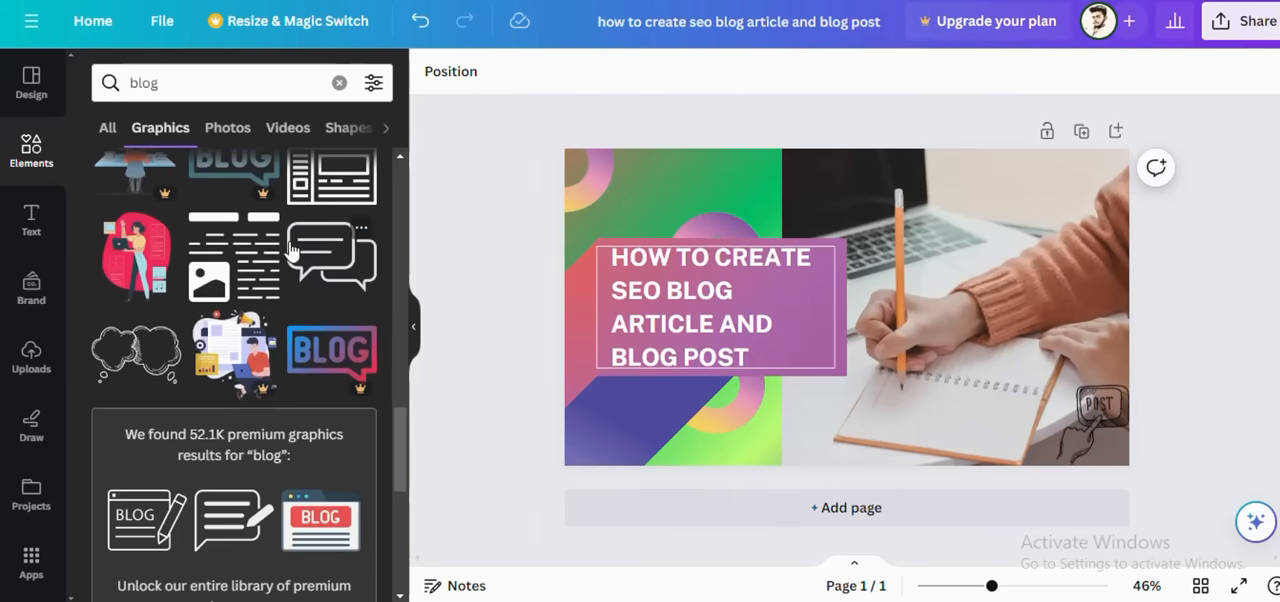
pyautogui.click(143, 278)
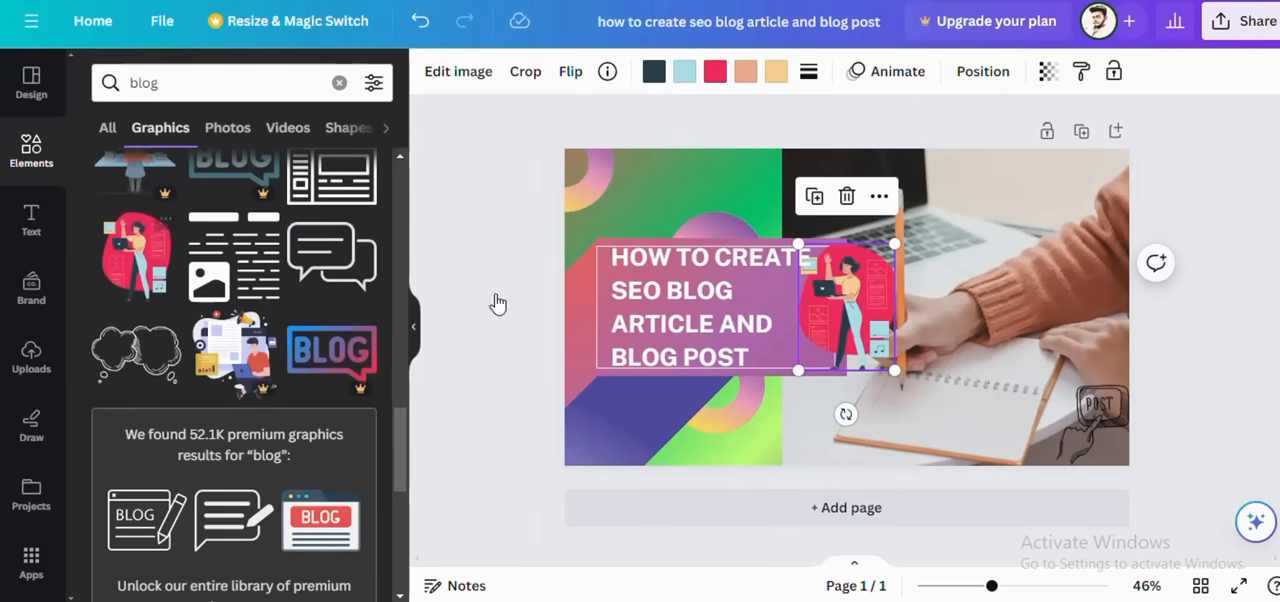
pyautogui.moveTo(879, 292); pyautogui.dragTo(1102, 225)
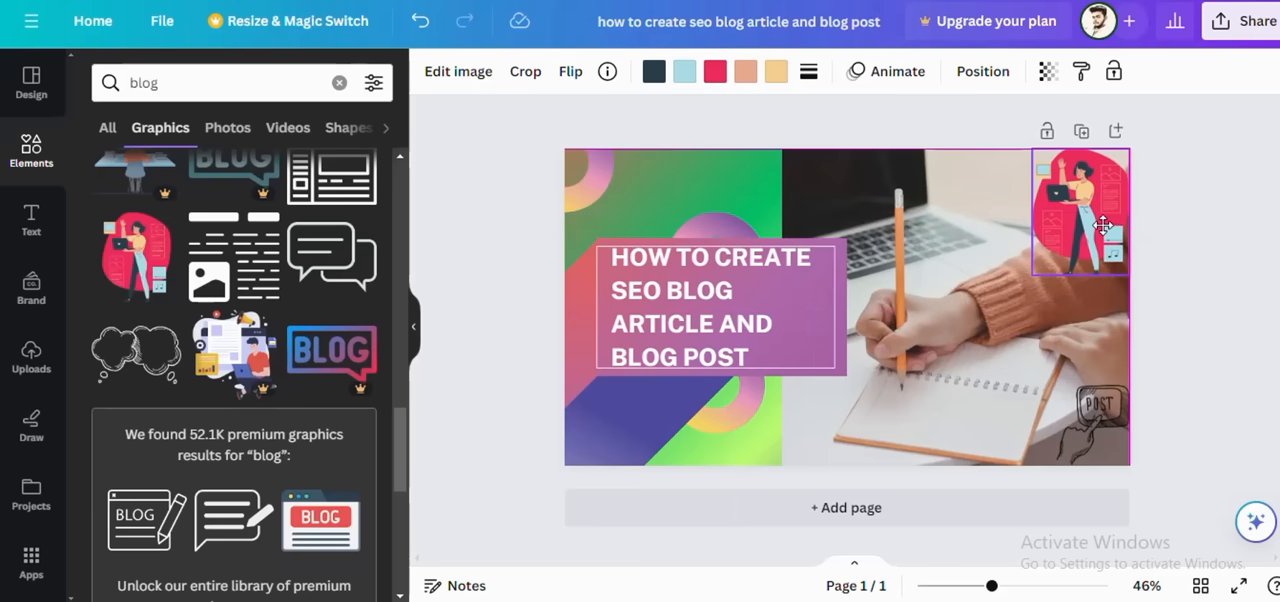
pyautogui.moveTo(1129, 273); pyautogui.dragTo(1110, 242)
pyautogui.moveTo(1066, 207); pyautogui.dragTo(1088, 207)
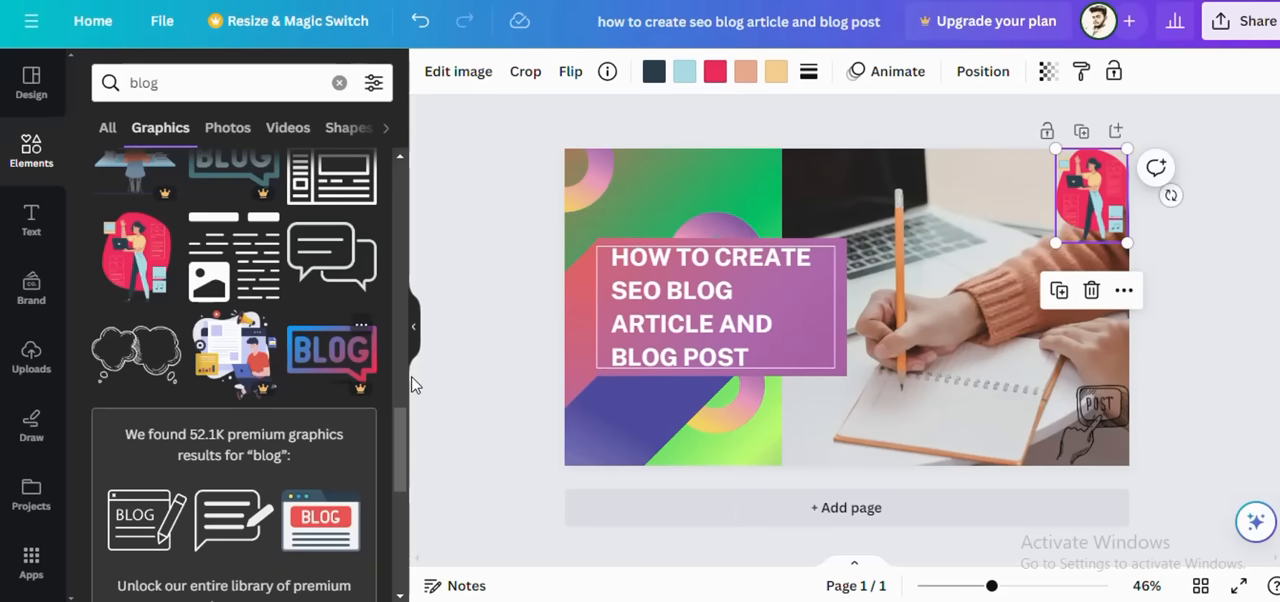
# Step: Add the "NEWS blog" computer monitor graphic and shrink it into the design's upper-left corner
pyautogui.scroll(-1, 263, 296)
pyautogui.scroll(2, 263, 296)
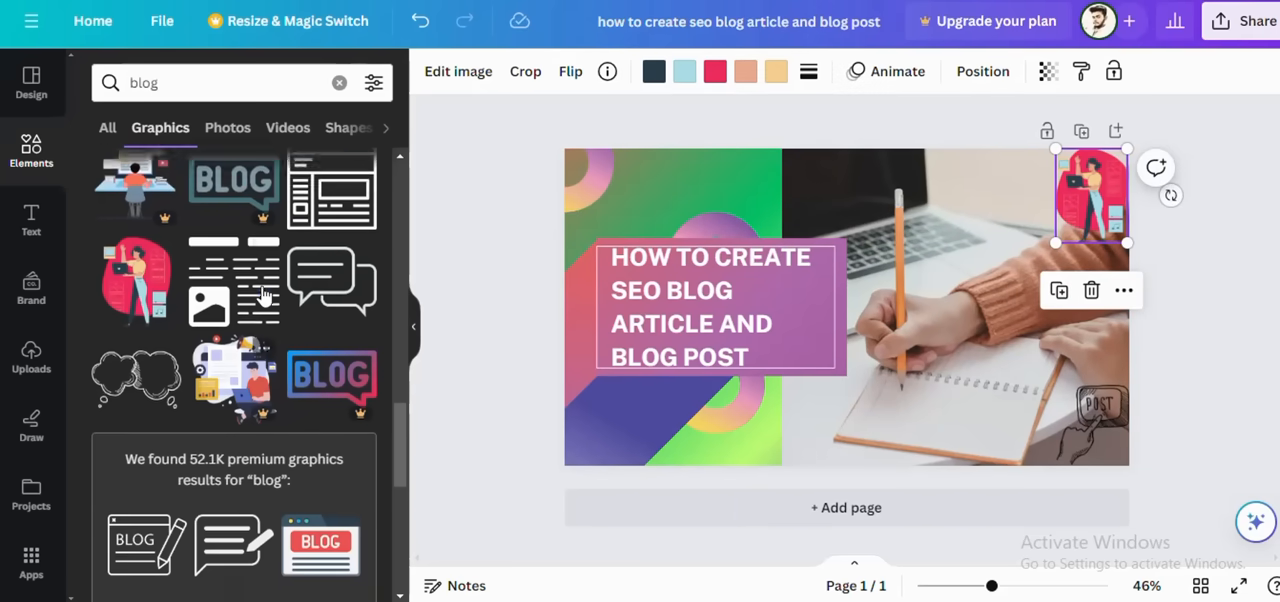
pyautogui.scroll(-1, 271, 378)
pyautogui.scroll(-6, 268, 372)
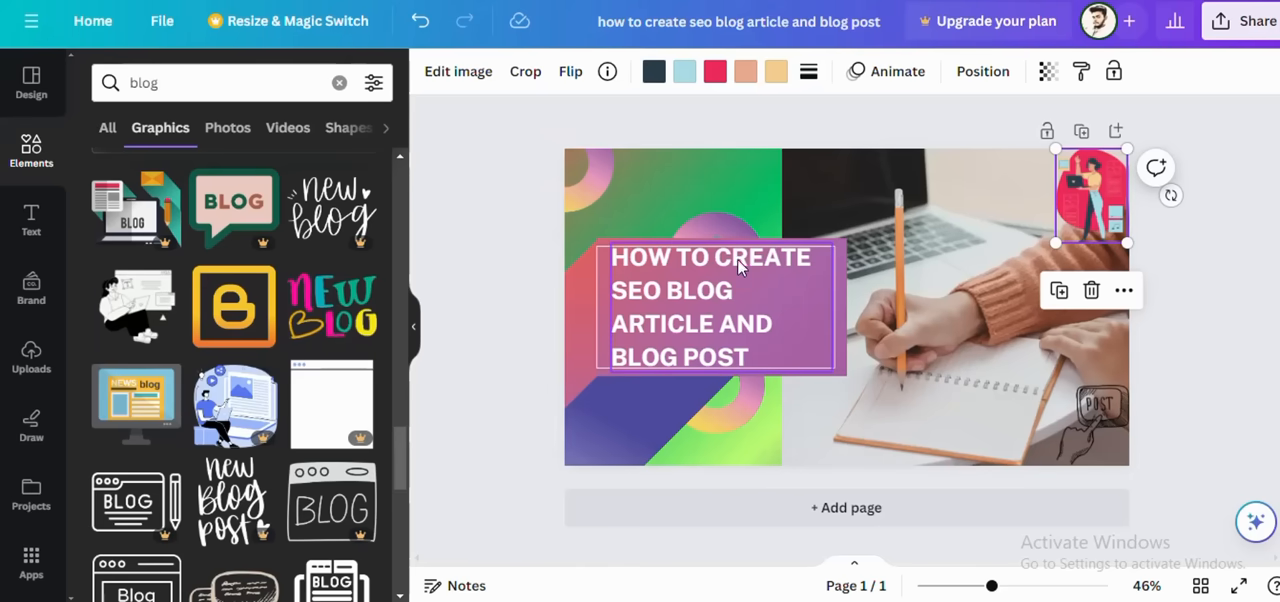
pyautogui.scroll(-1, 173, 352)
pyautogui.scroll(-1, 174, 352)
pyautogui.scroll(1, 174, 352)
pyautogui.scroll(1, 174, 360)
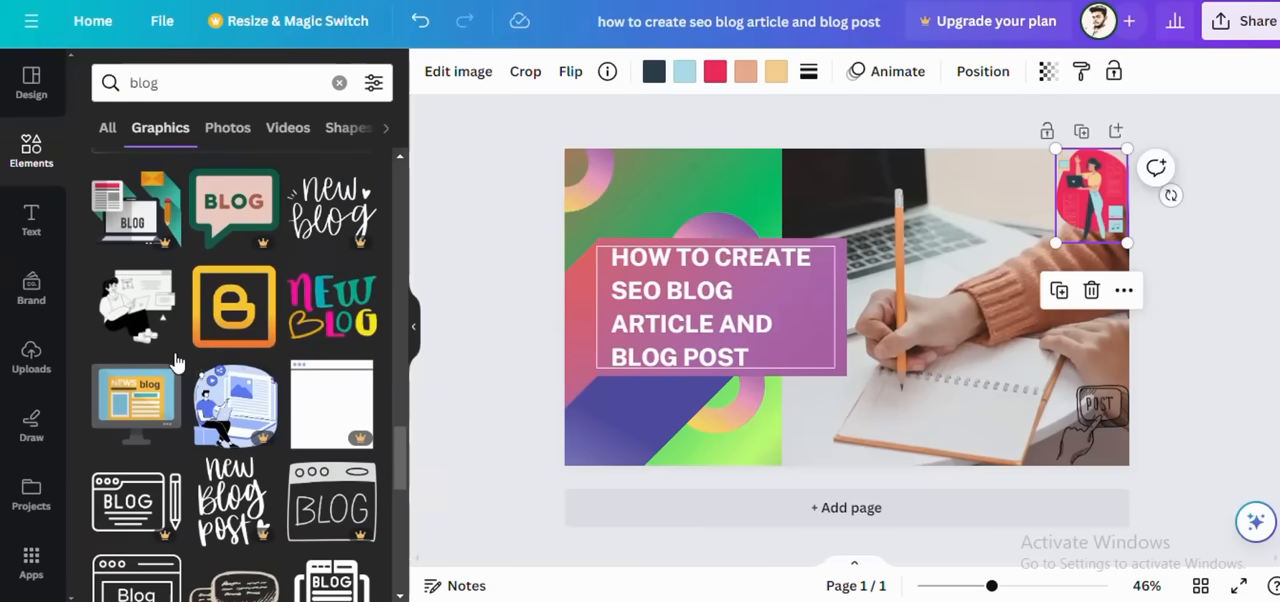
pyautogui.click(167, 424)
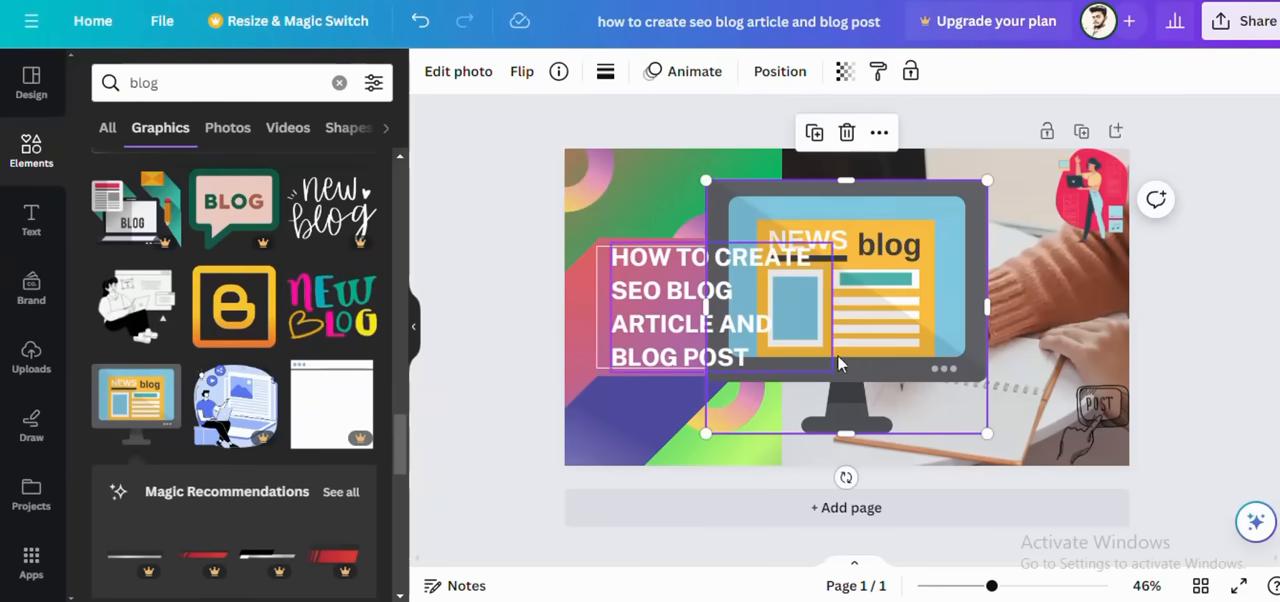
pyautogui.moveTo(987, 433); pyautogui.dragTo(597, 173)
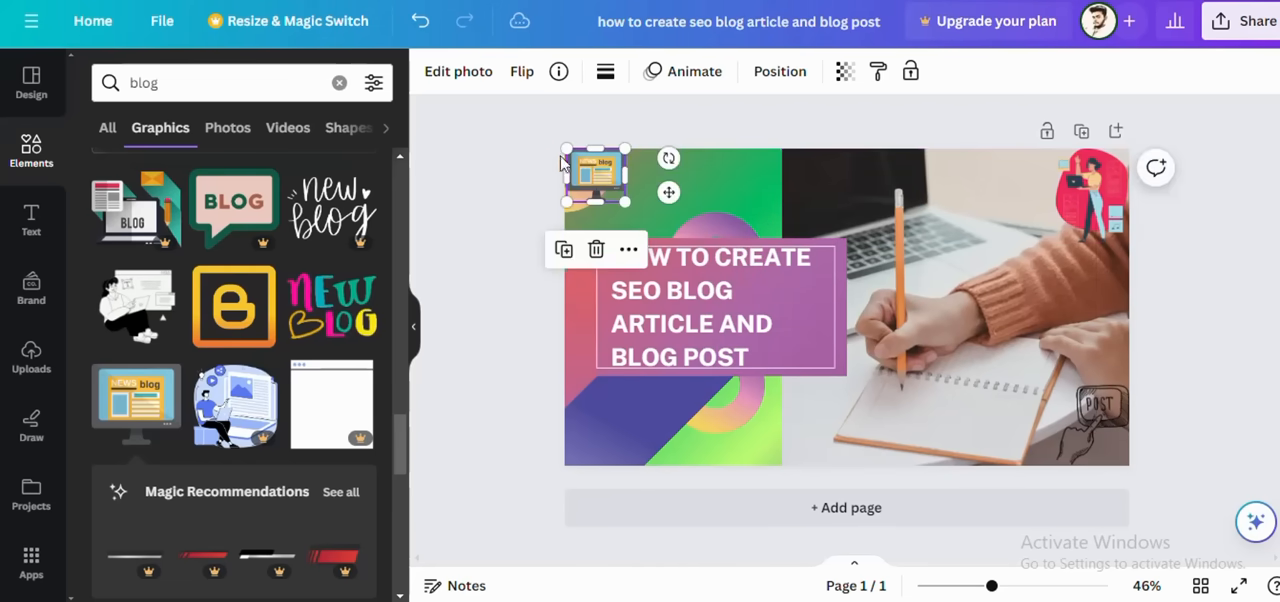
# Step: Search the elements for "article" and narrow the results to graphics
pyautogui.scroll(-5, 360, 370)
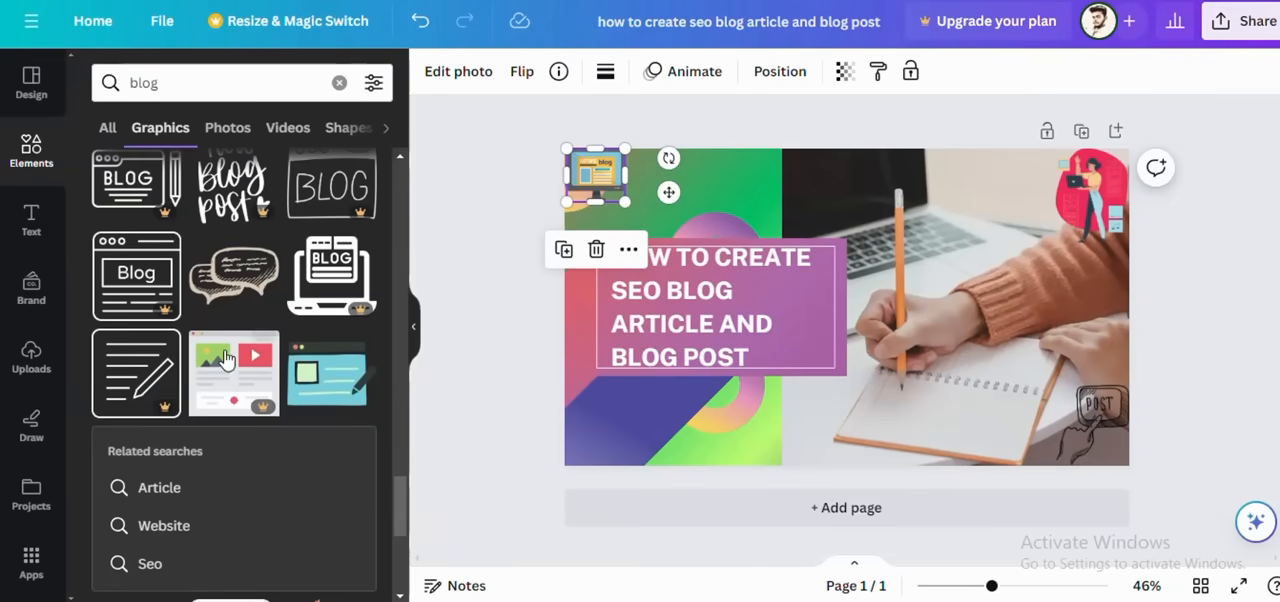
pyautogui.scroll(-1, 322, 388)
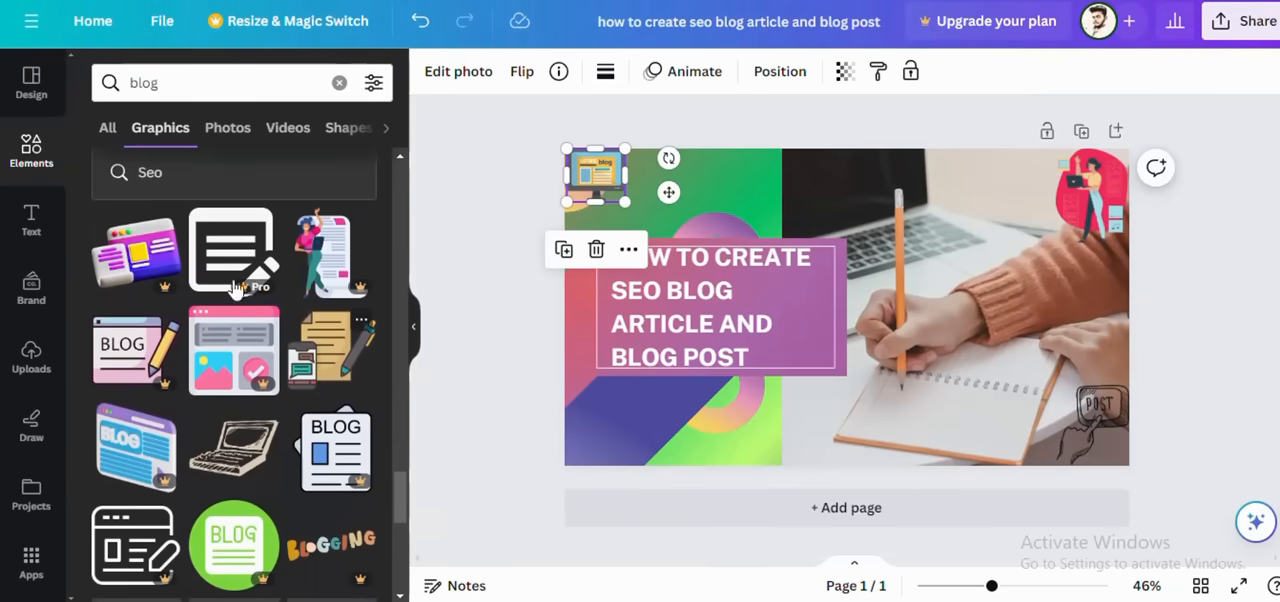
pyautogui.scroll(-2, 330, 458)
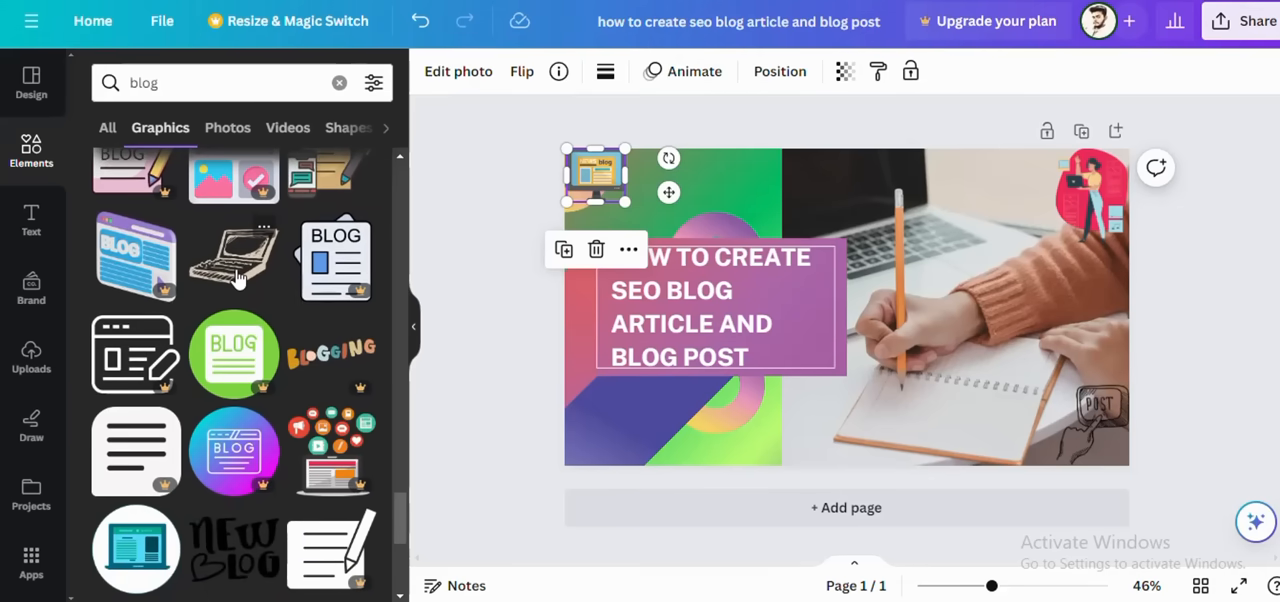
pyautogui.scroll(-5, 221, 328)
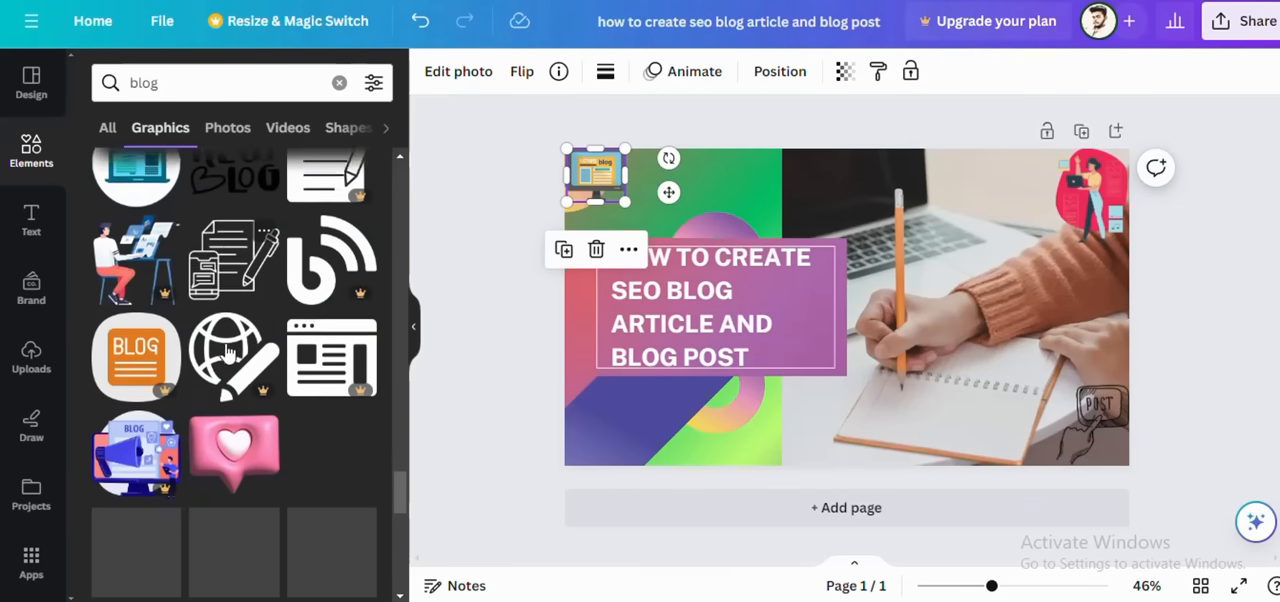
pyautogui.scroll(-5, 241, 347)
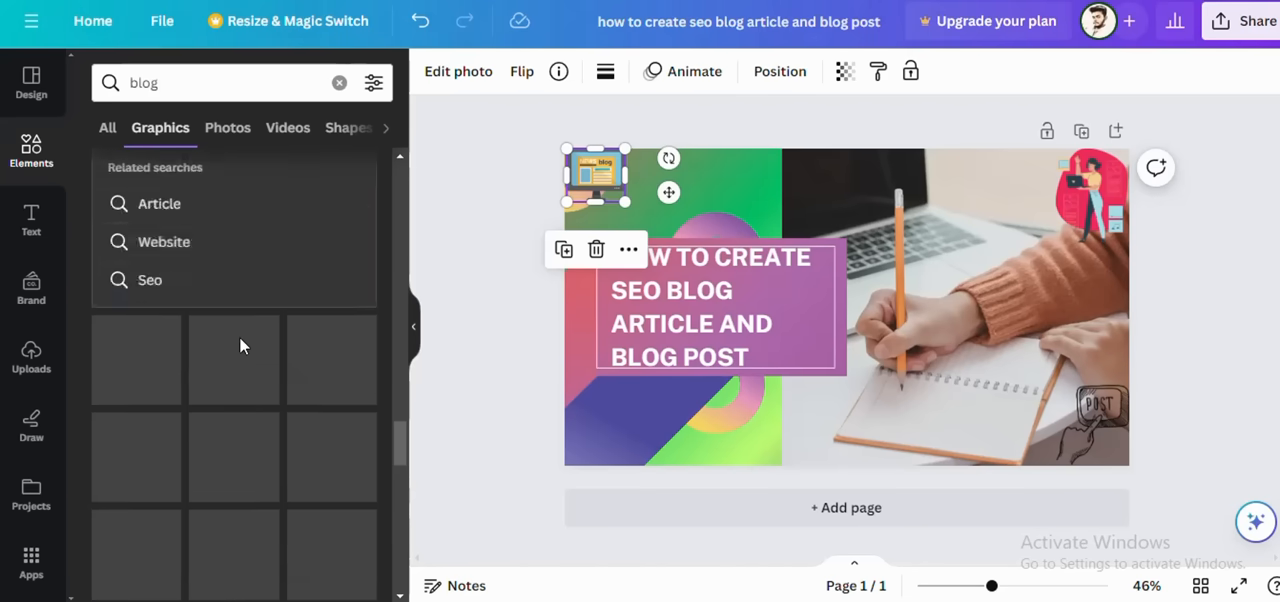
pyautogui.scroll(5, 240, 345)
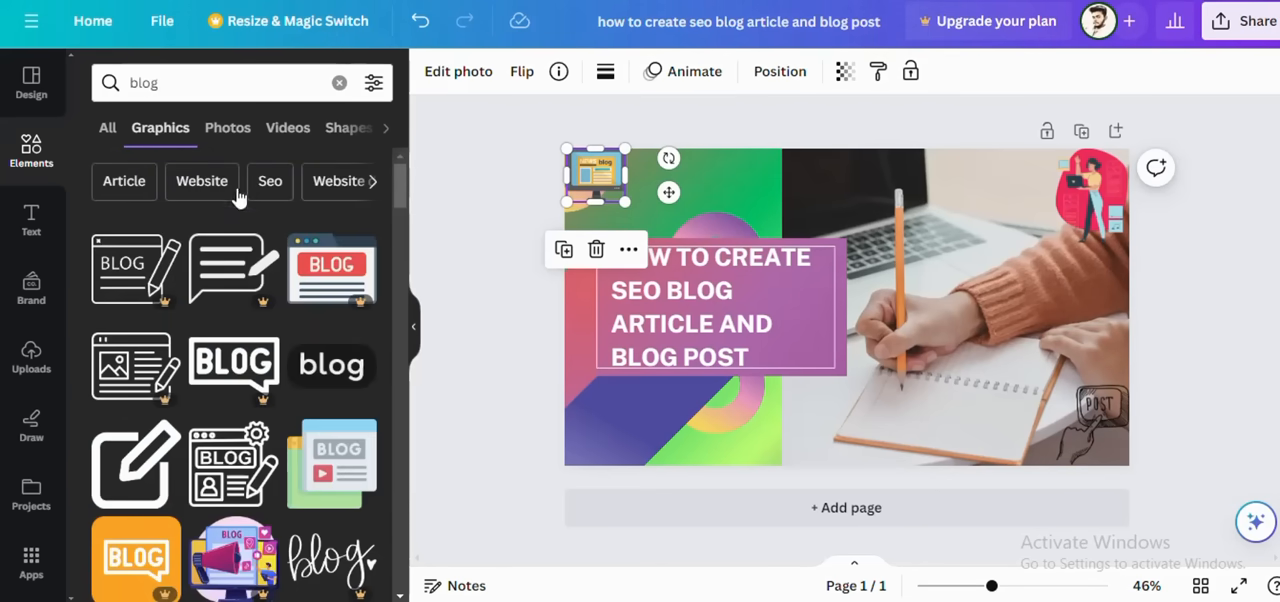
pyautogui.click(340, 84)
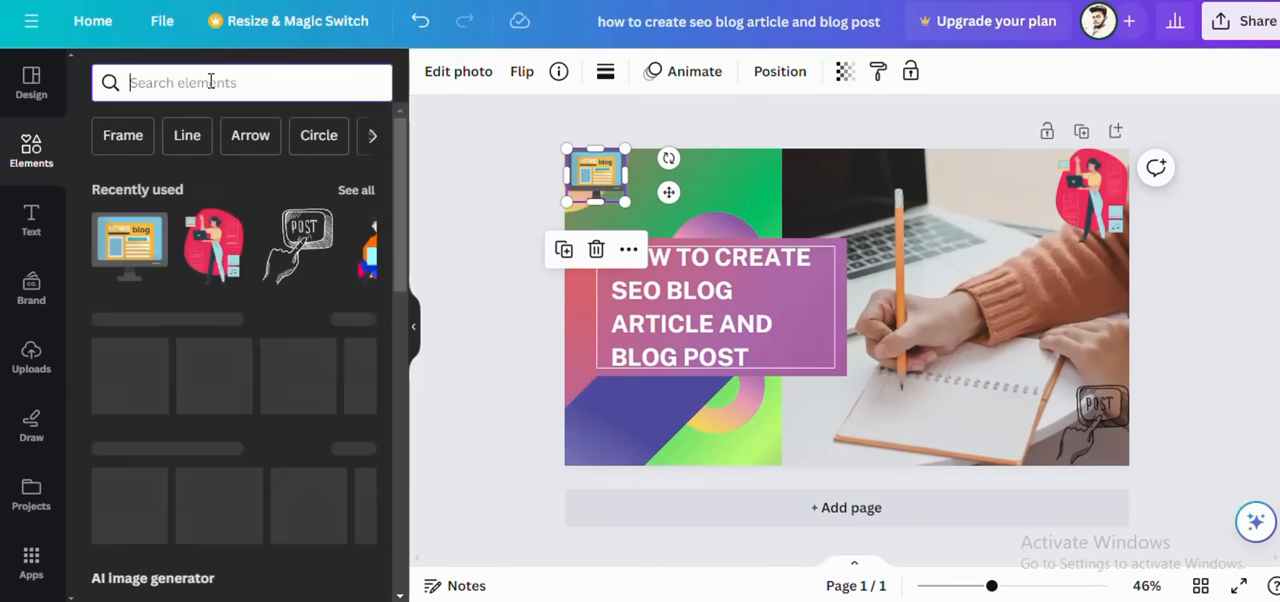
pyautogui.write('art')
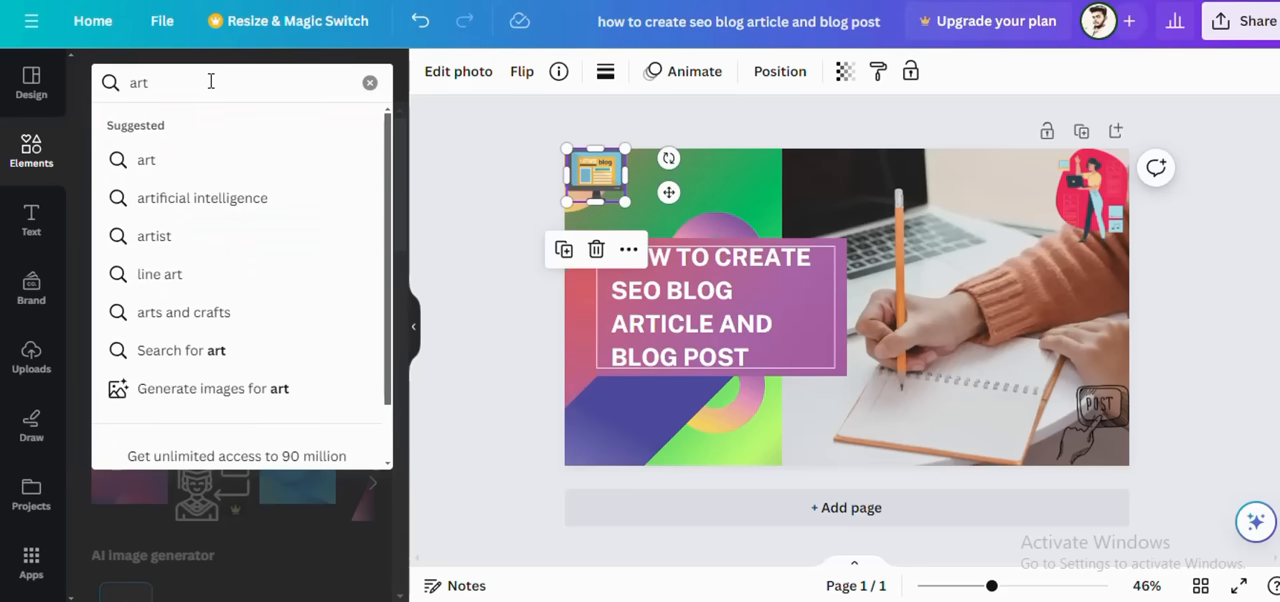
pyautogui.write('i')
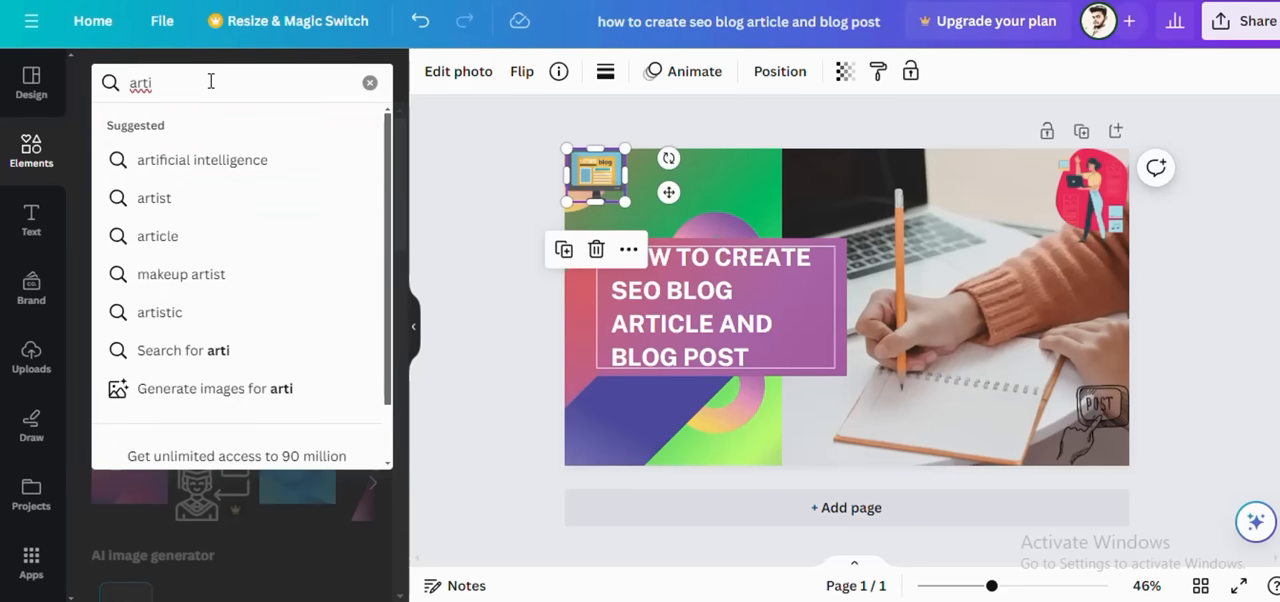
pyautogui.click(178, 238)
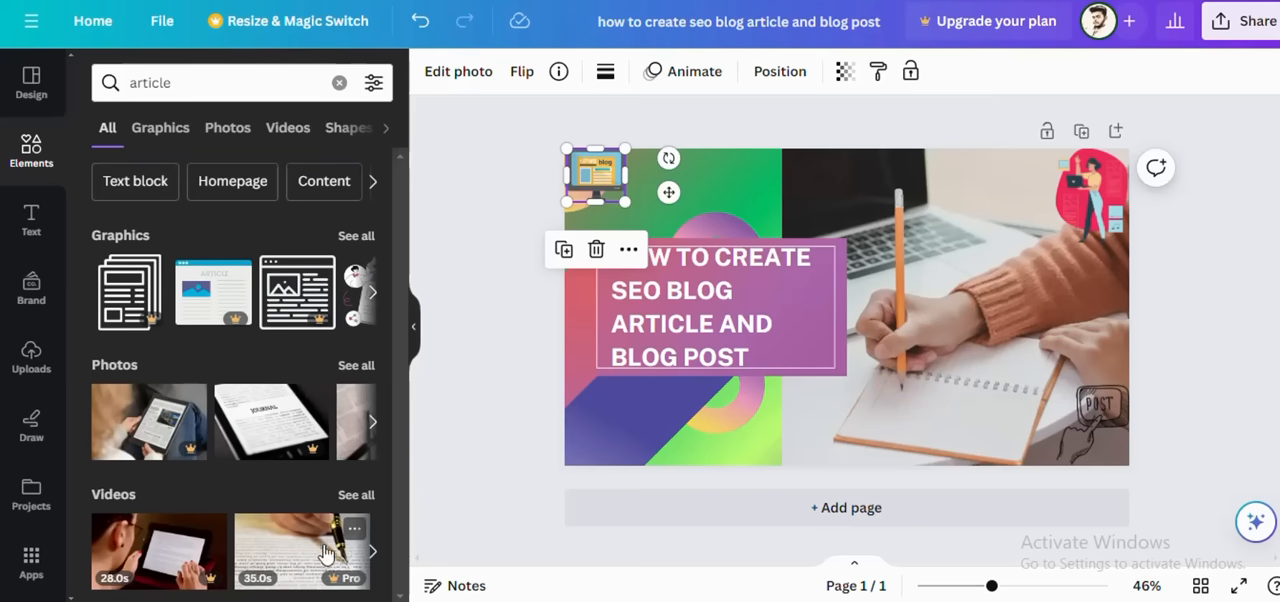
pyautogui.click(163, 136)
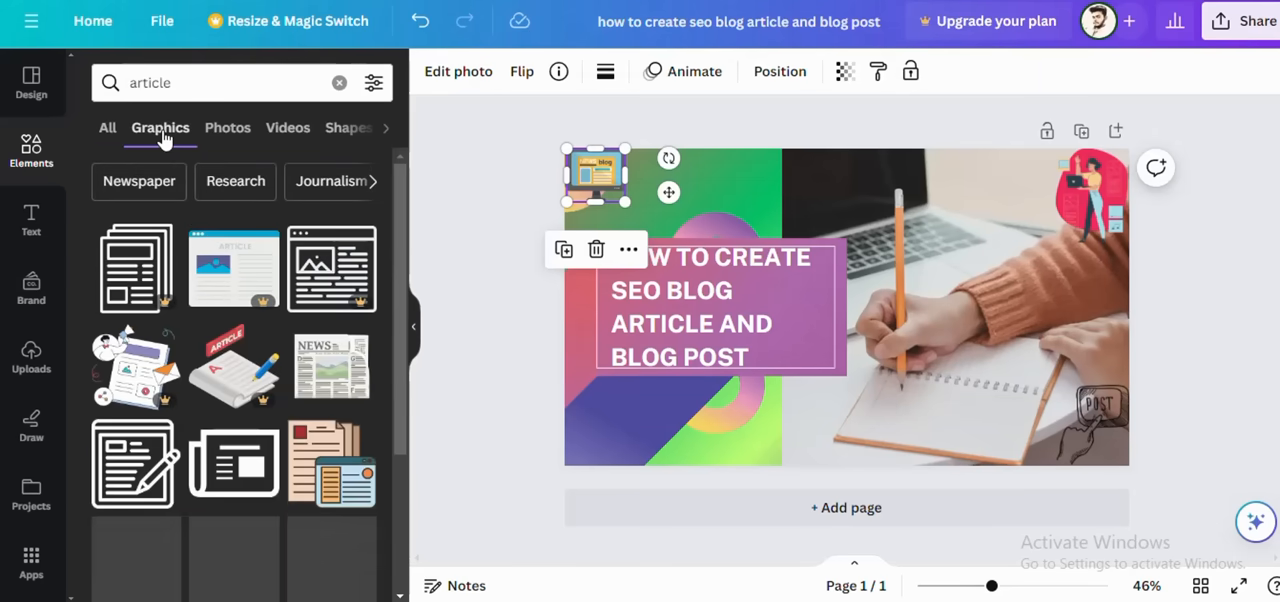
# Step: Try the graphic of a seated person beside a laptop with flying papers on the page and delete it again
pyautogui.scroll(-3, 181, 319)
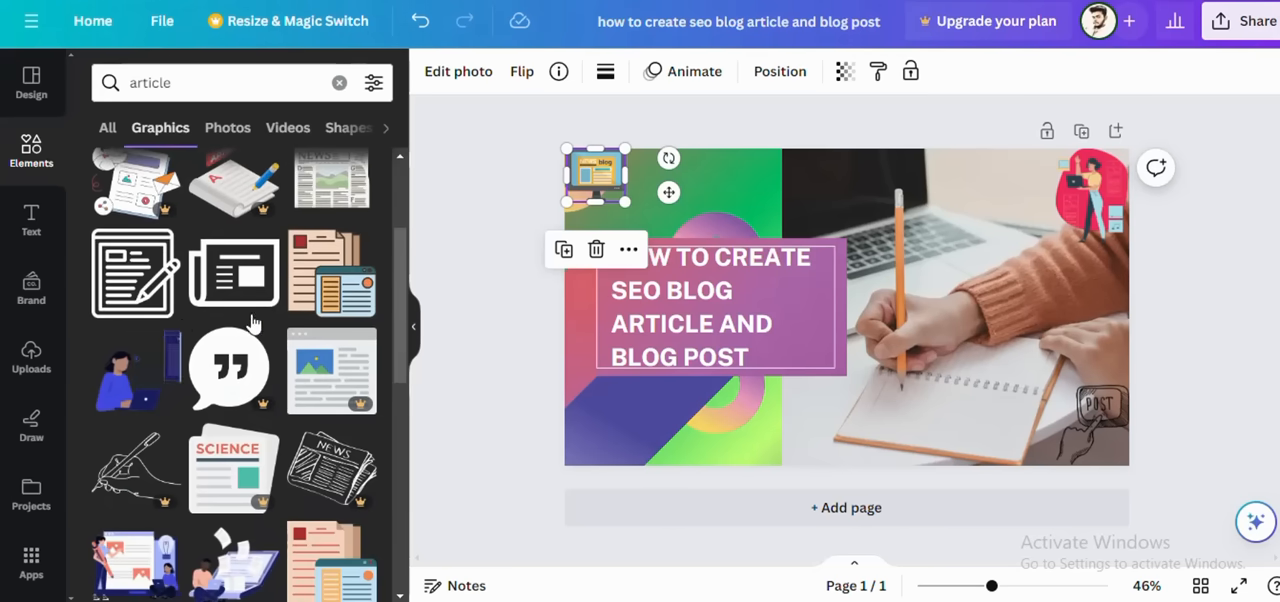
pyautogui.scroll(-2, 337, 322)
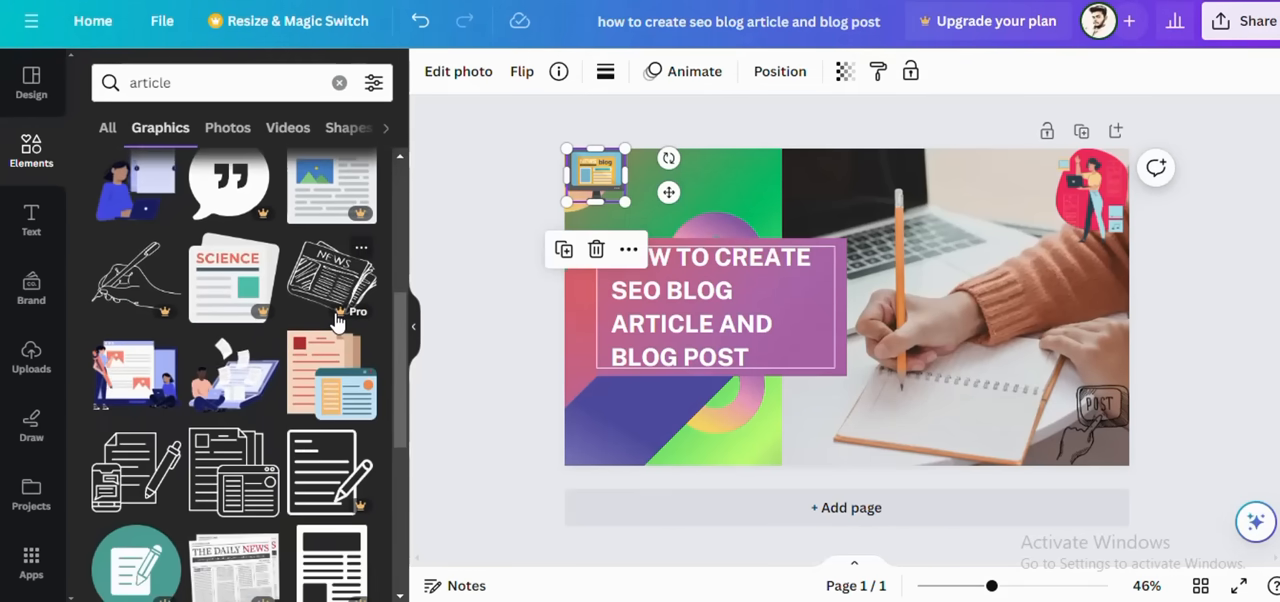
pyautogui.scroll(-1, 350, 414)
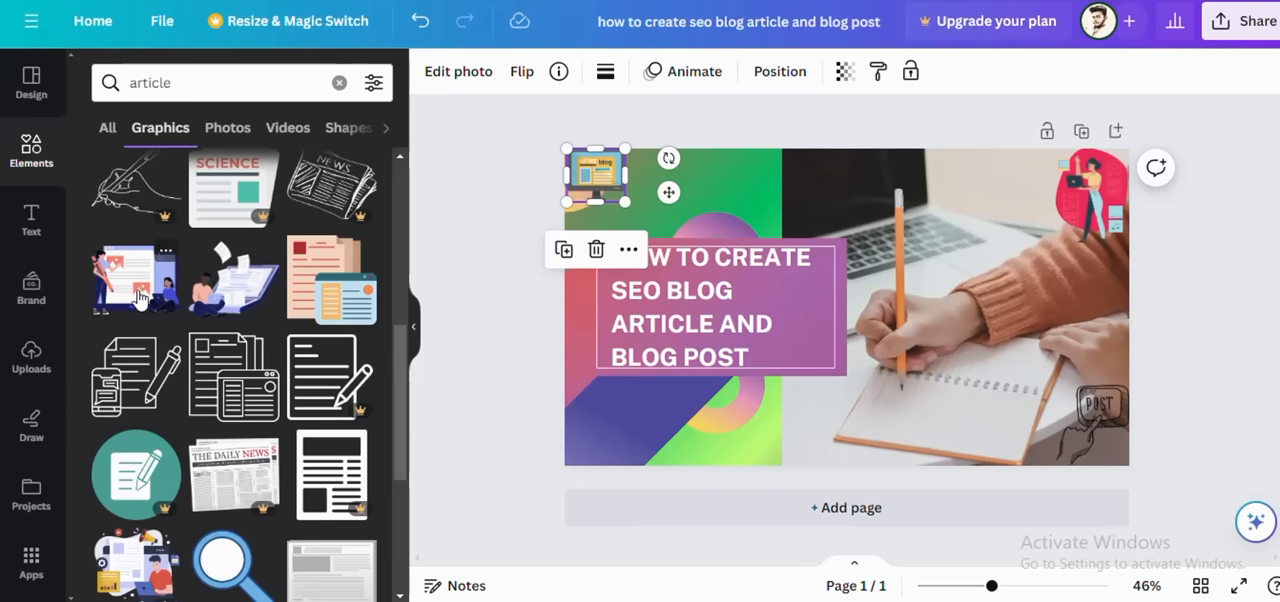
pyautogui.click(240, 298)
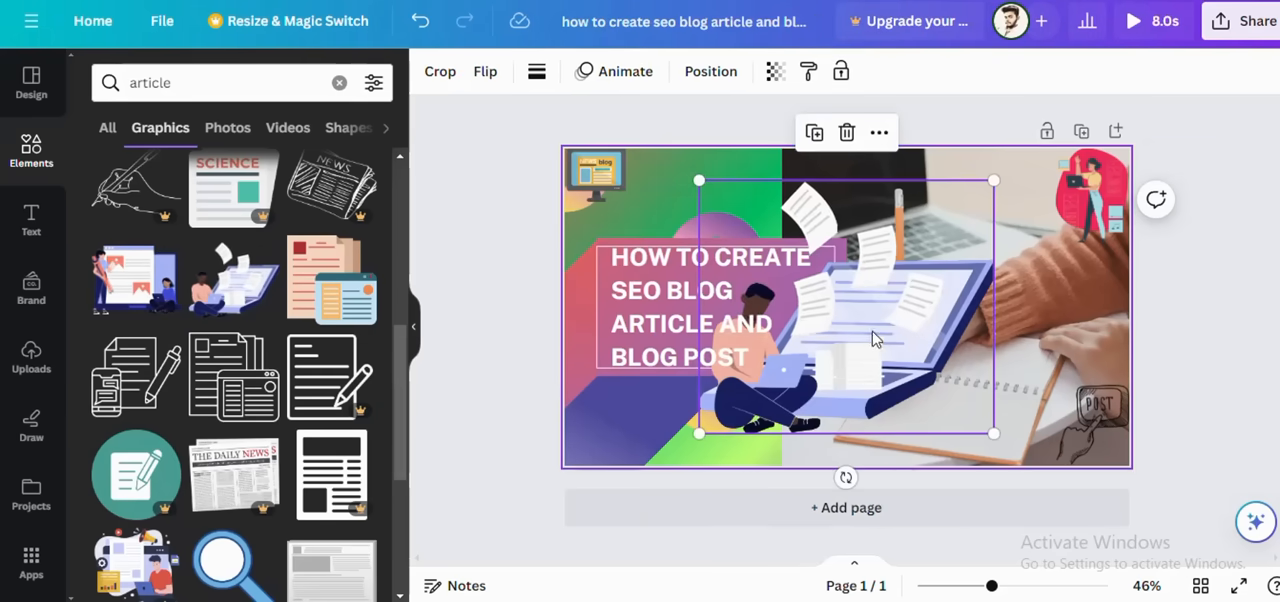
pyautogui.click(846, 132)
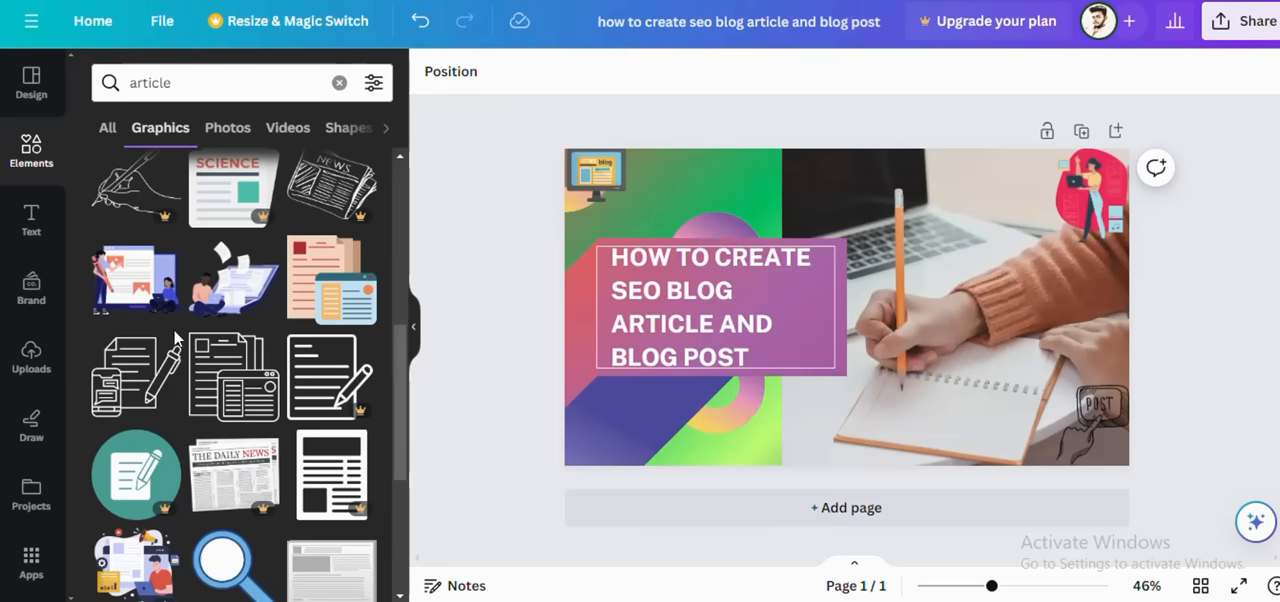
# Step: Look through the "article" graphics for another illustration that suits the thumbnail
pyautogui.scroll(-2, 195, 398)
pyautogui.scroll(-2, 195, 398)
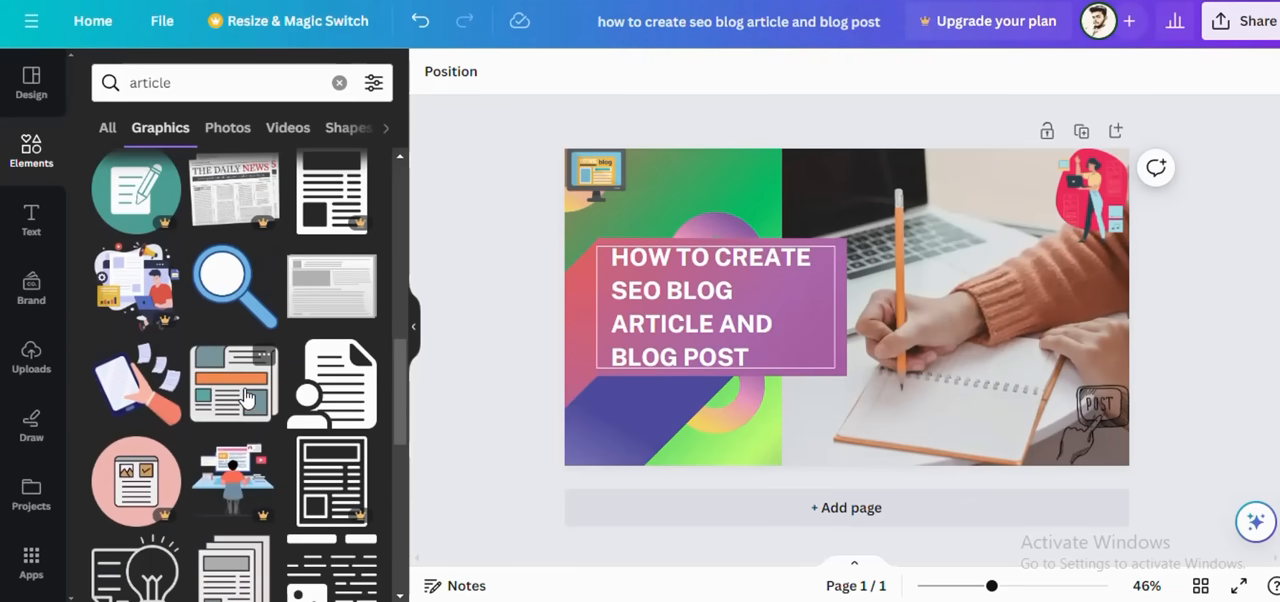
pyautogui.scroll(-5, 247, 397)
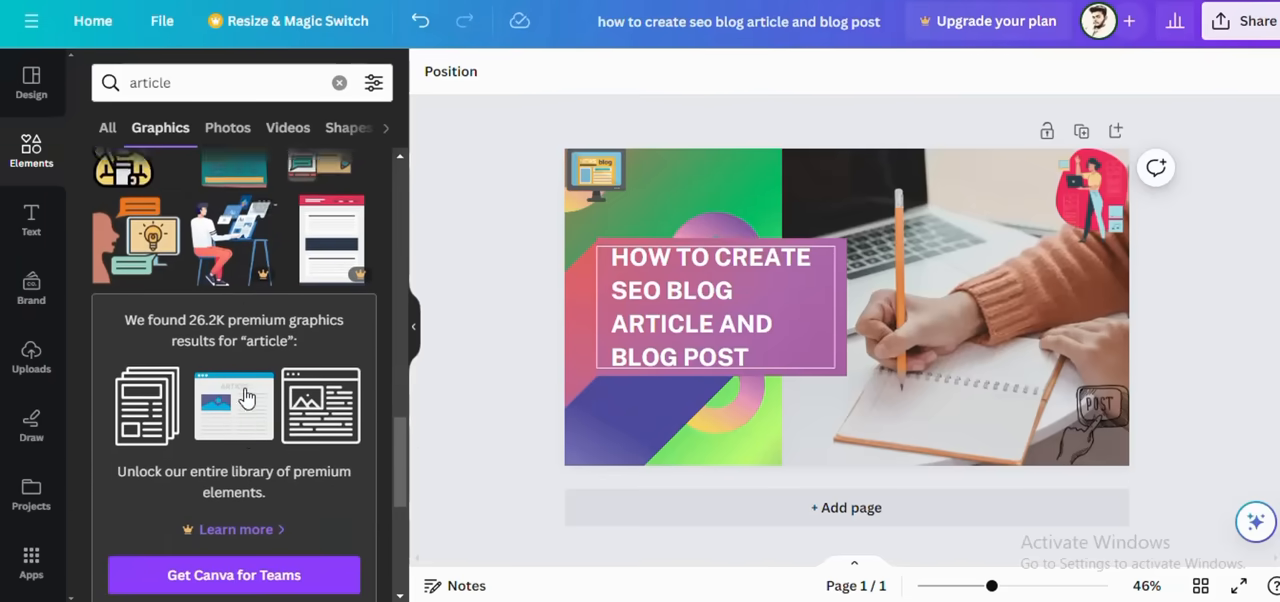
pyautogui.scroll(-3, 247, 397)
pyautogui.scroll(1, 245, 394)
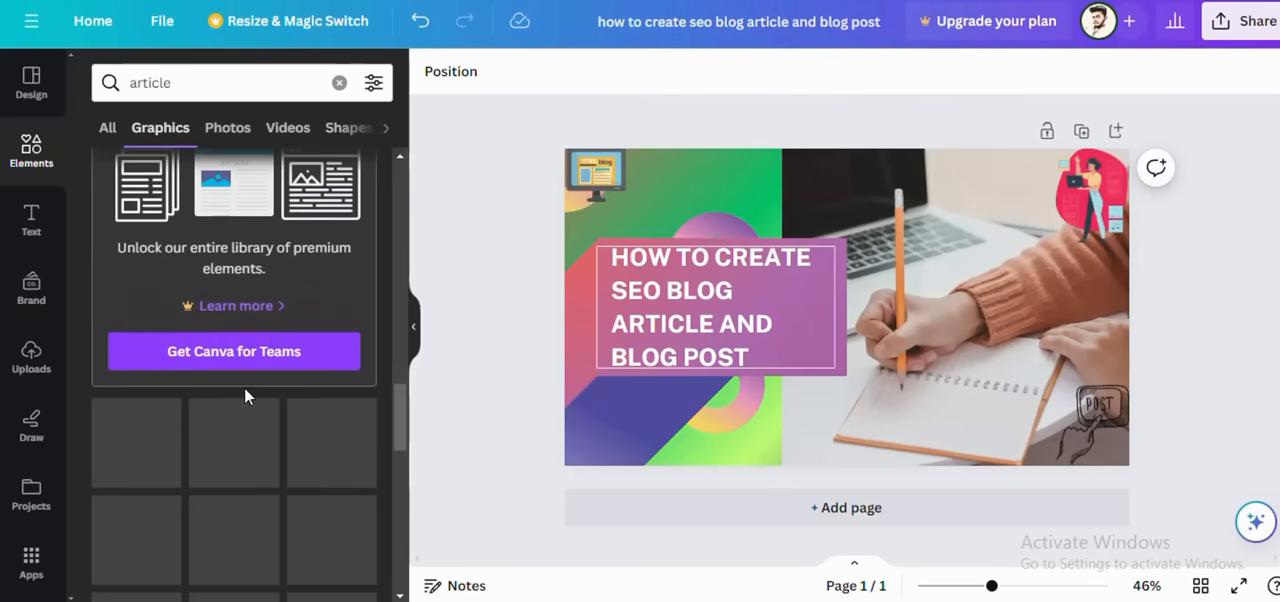
pyautogui.scroll(-2, 244, 387)
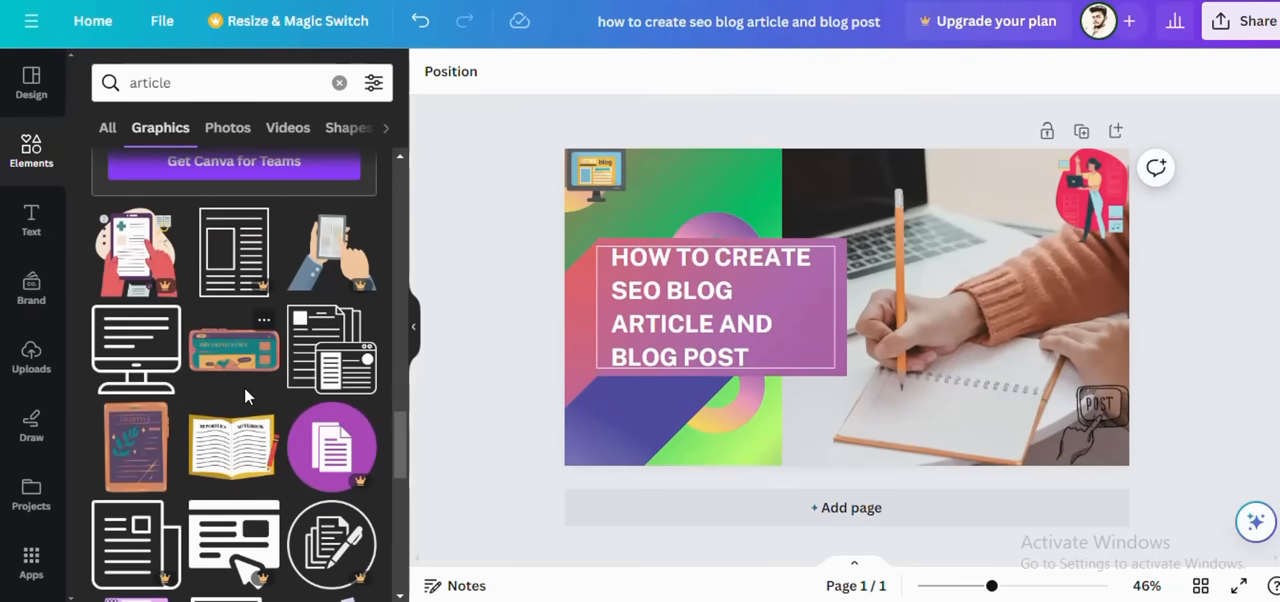
pyautogui.scroll(-1, 244, 387)
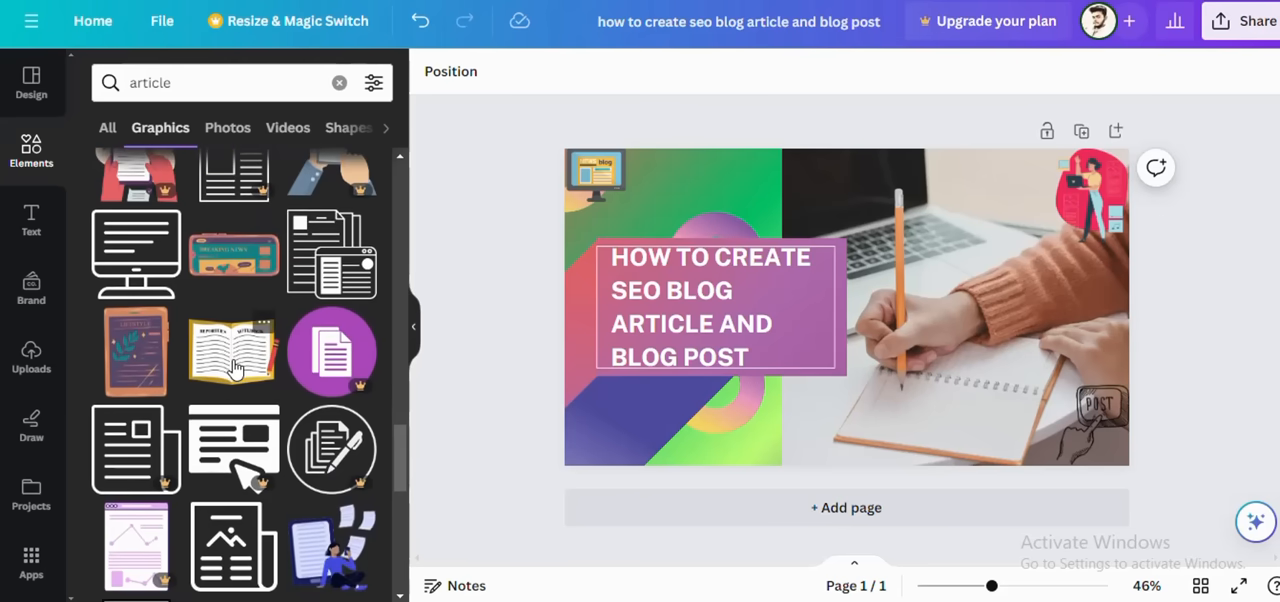
pyautogui.scroll(-2, 252, 330)
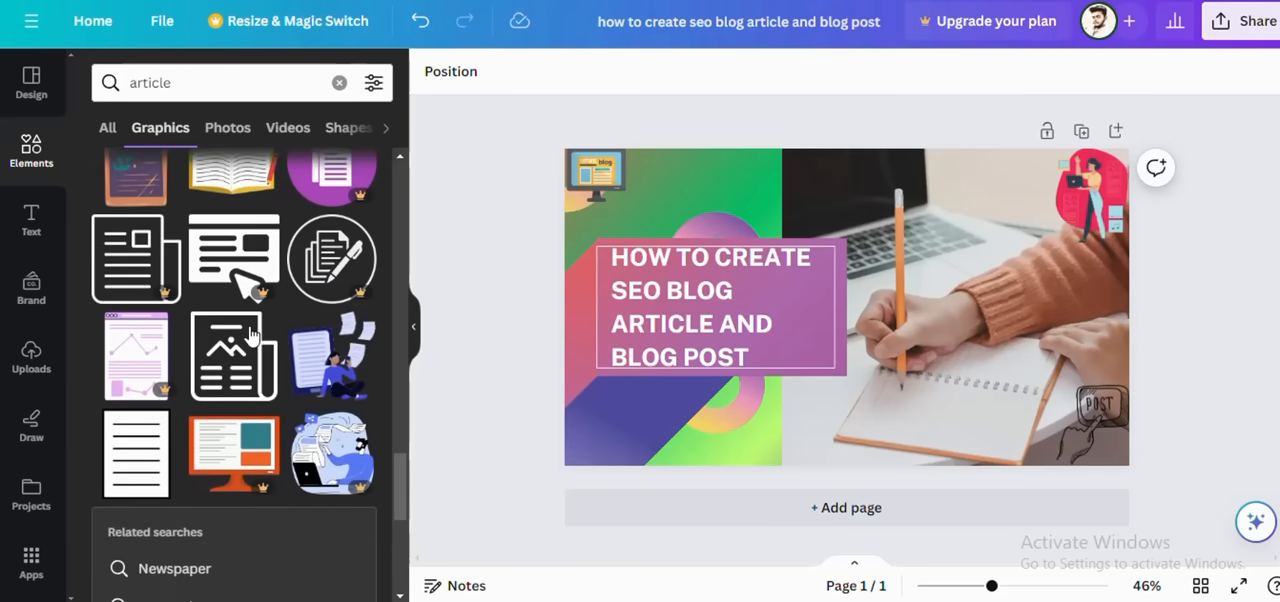
pyautogui.scroll(-5, 250, 334)
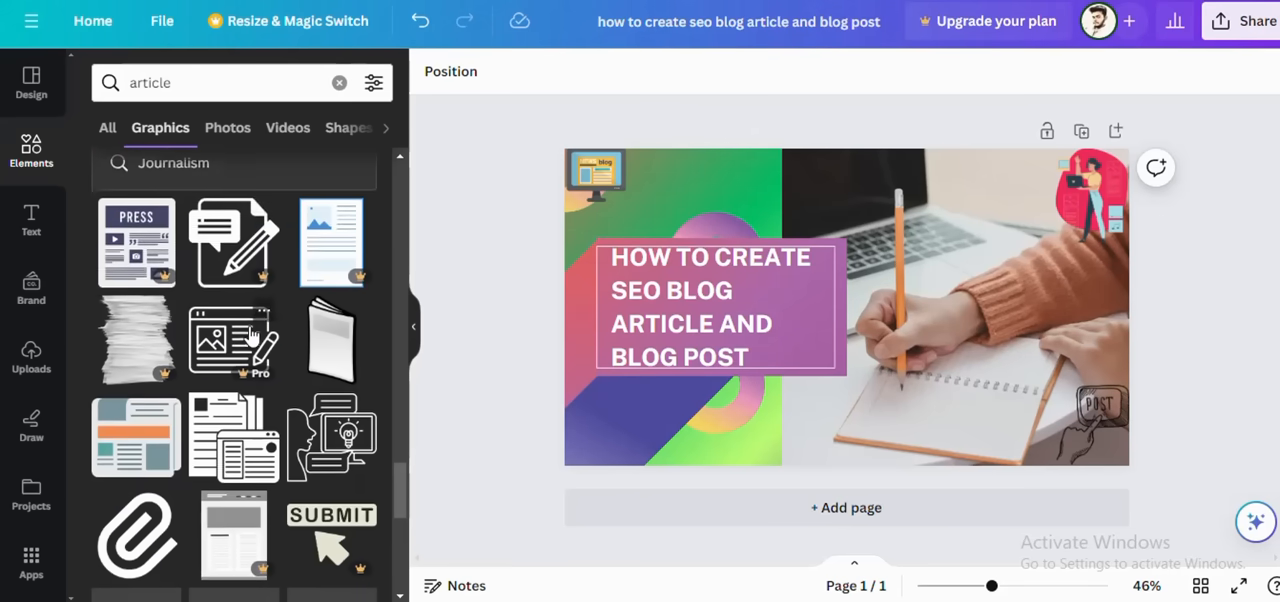
pyautogui.scroll(-5, 250, 334)
pyautogui.scroll(10, 250, 335)
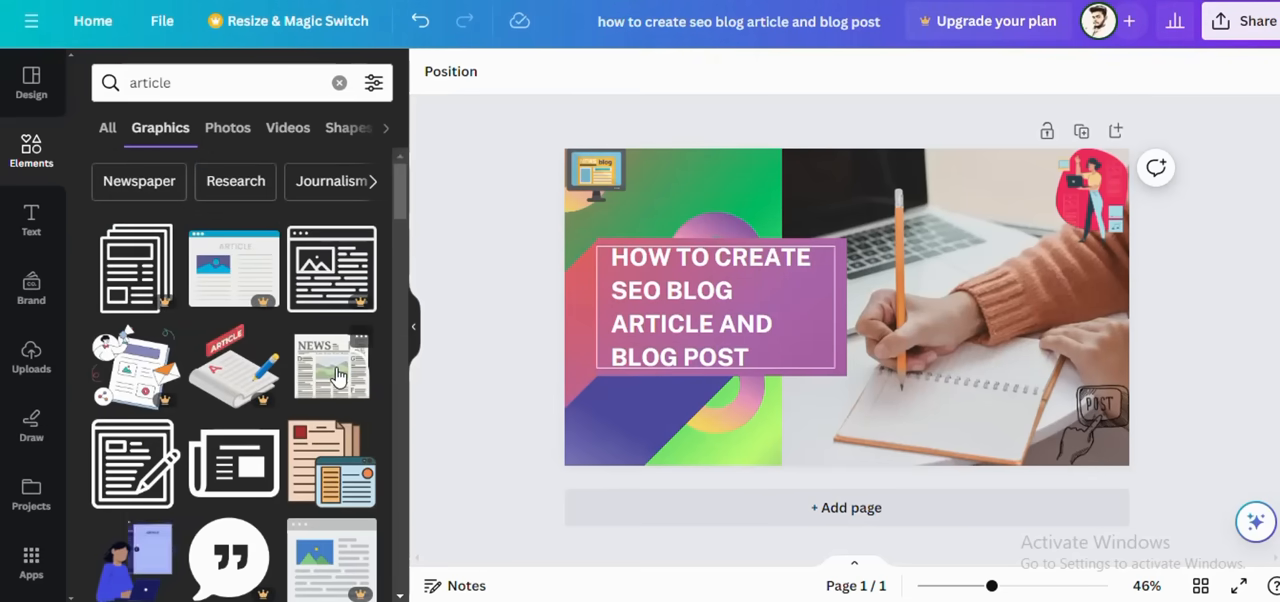
# Step: Add the graphic of stacked article pages with a browser window and shrink it into the design's lower-left corner
pyautogui.click(327, 481)
pyautogui.moveTo(850, 338); pyautogui.dragTo(620, 458)
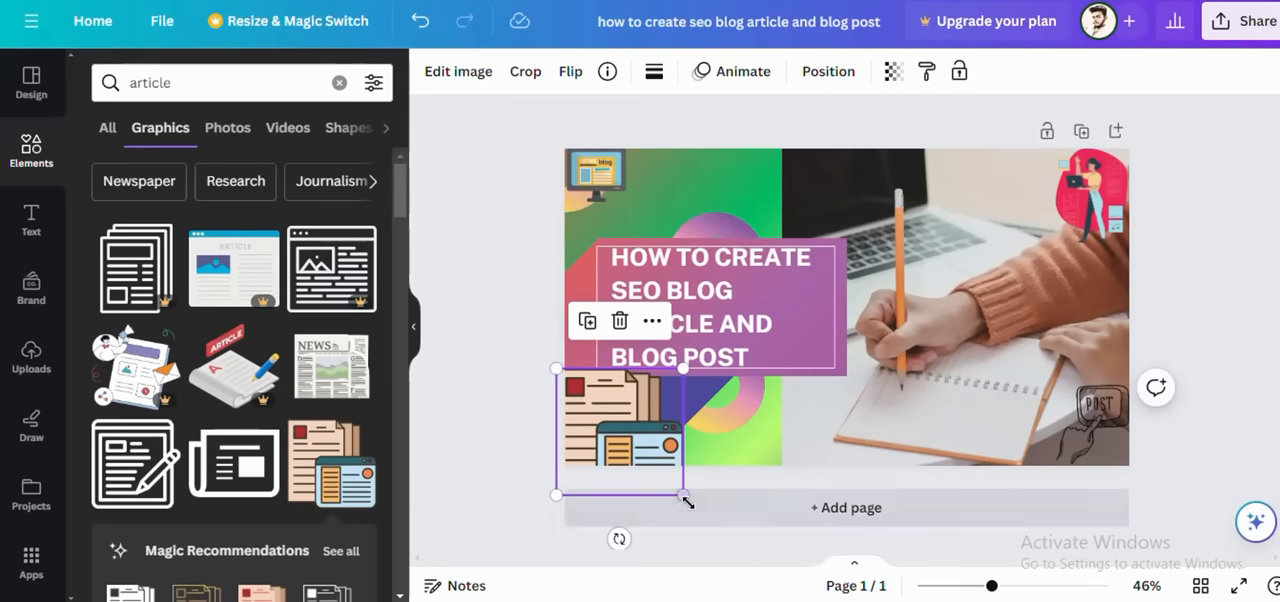
pyautogui.moveTo(687, 502); pyautogui.dragTo(604, 430)
pyautogui.click(526, 282)
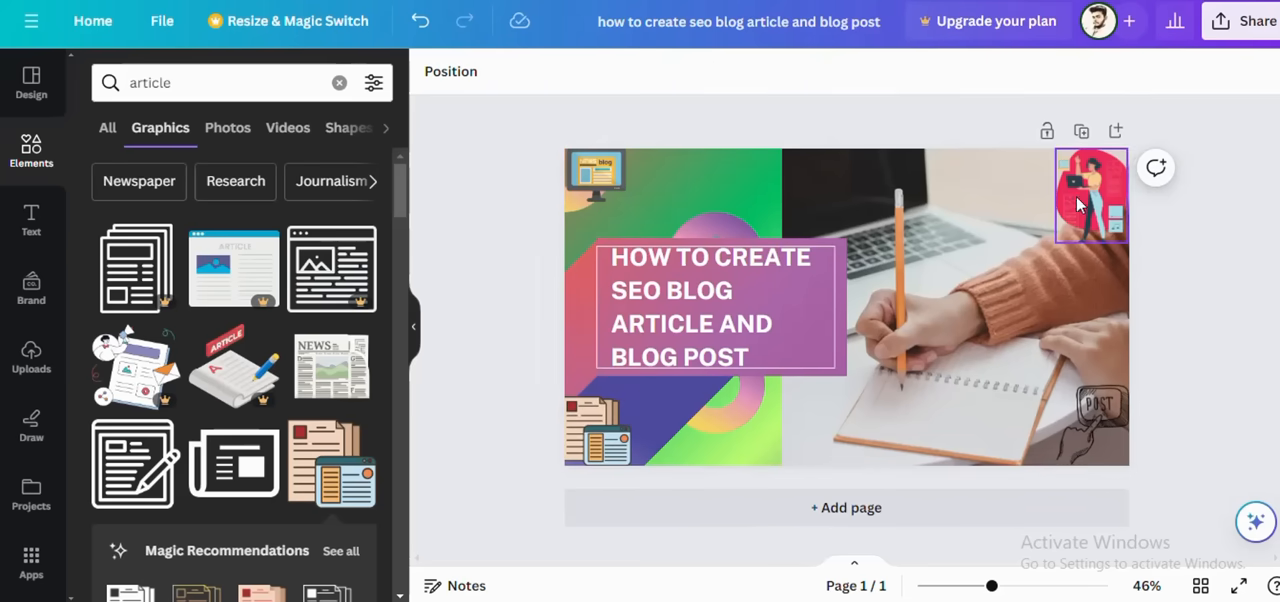
pyautogui.click(940, 196)
pyautogui.click(712, 152)
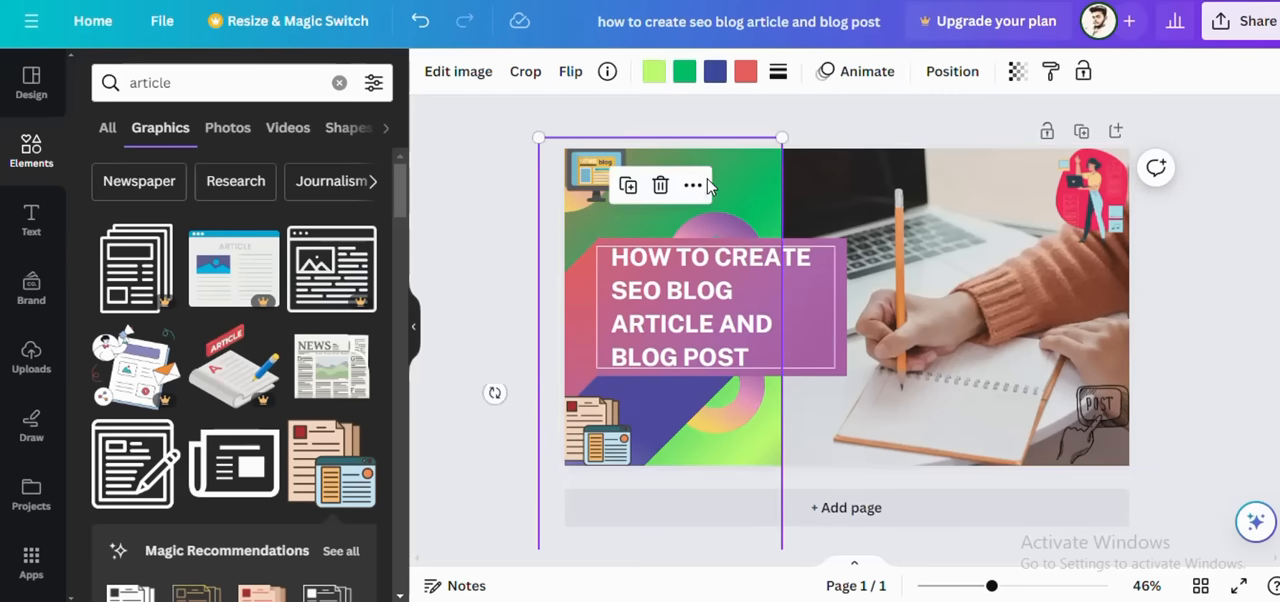
pyautogui.click(798, 488)
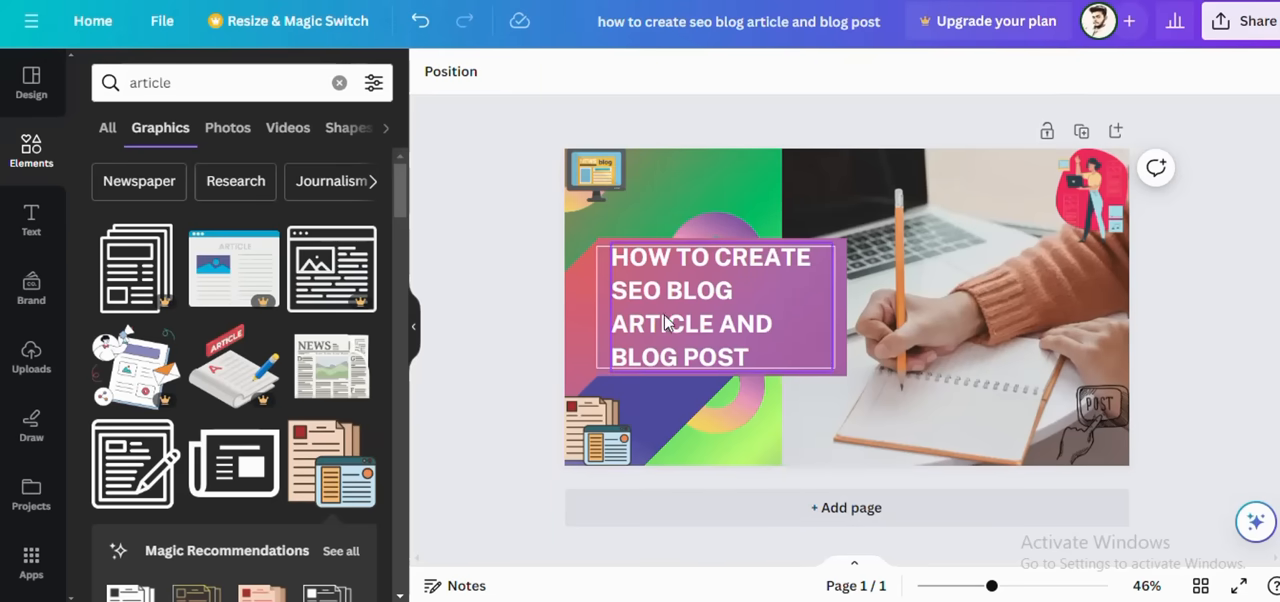
pyautogui.doubleClick(752, 355)
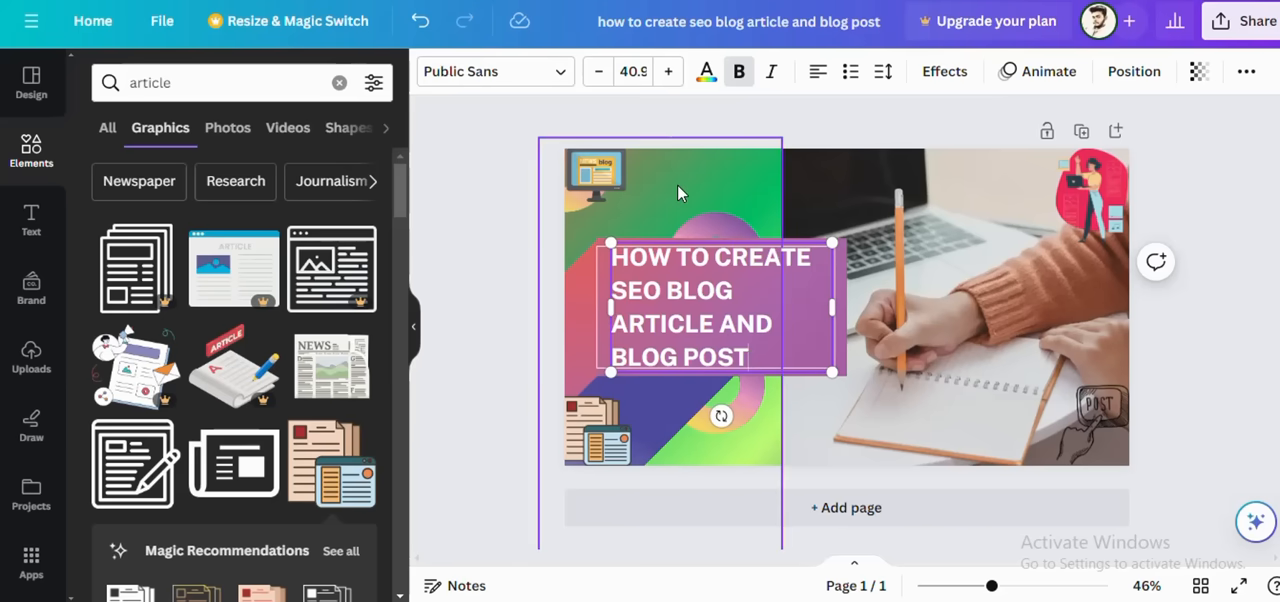
pyautogui.click(519, 210)
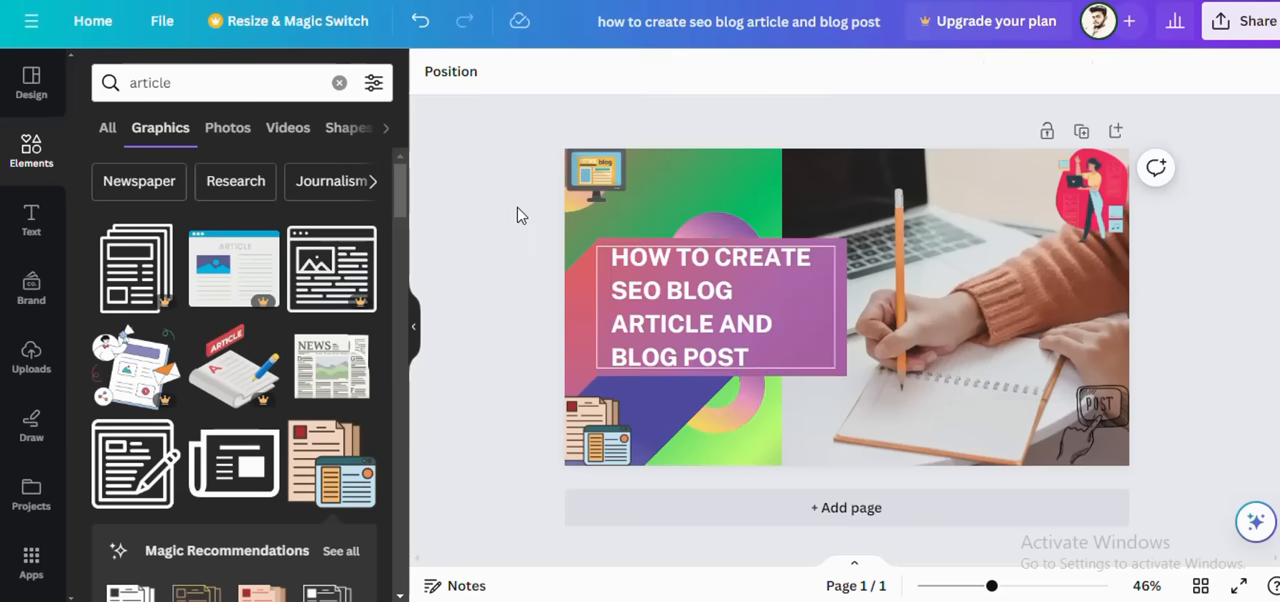
pyautogui.click(777, 205)
pyautogui.click(823, 208)
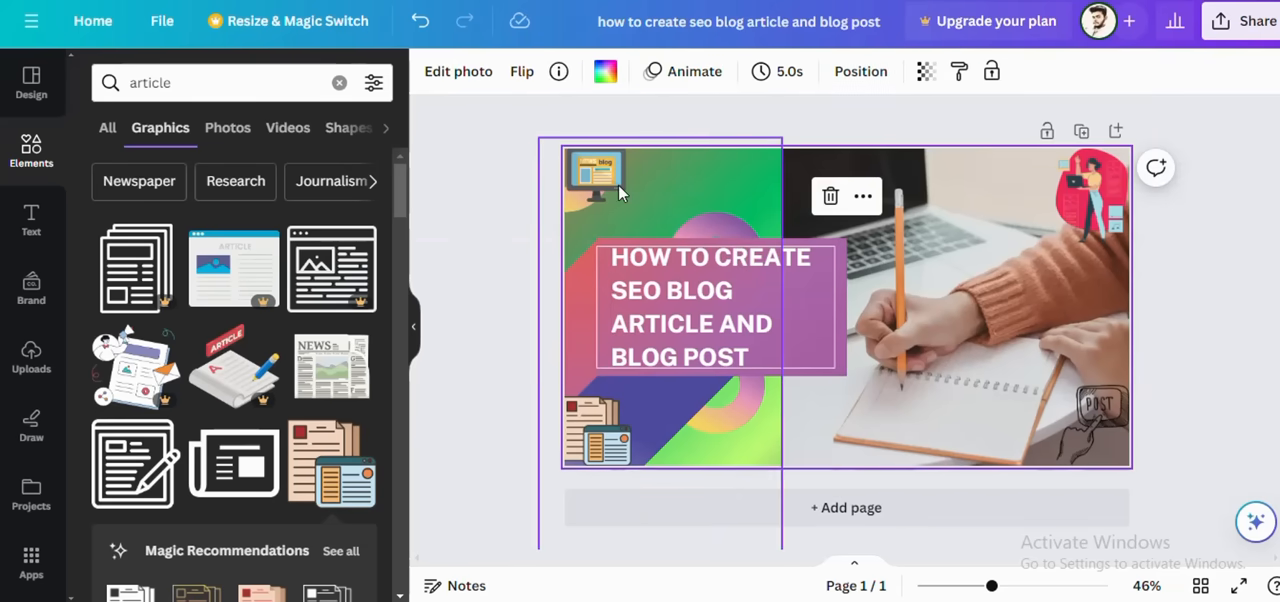
pyautogui.click(1206, 315)
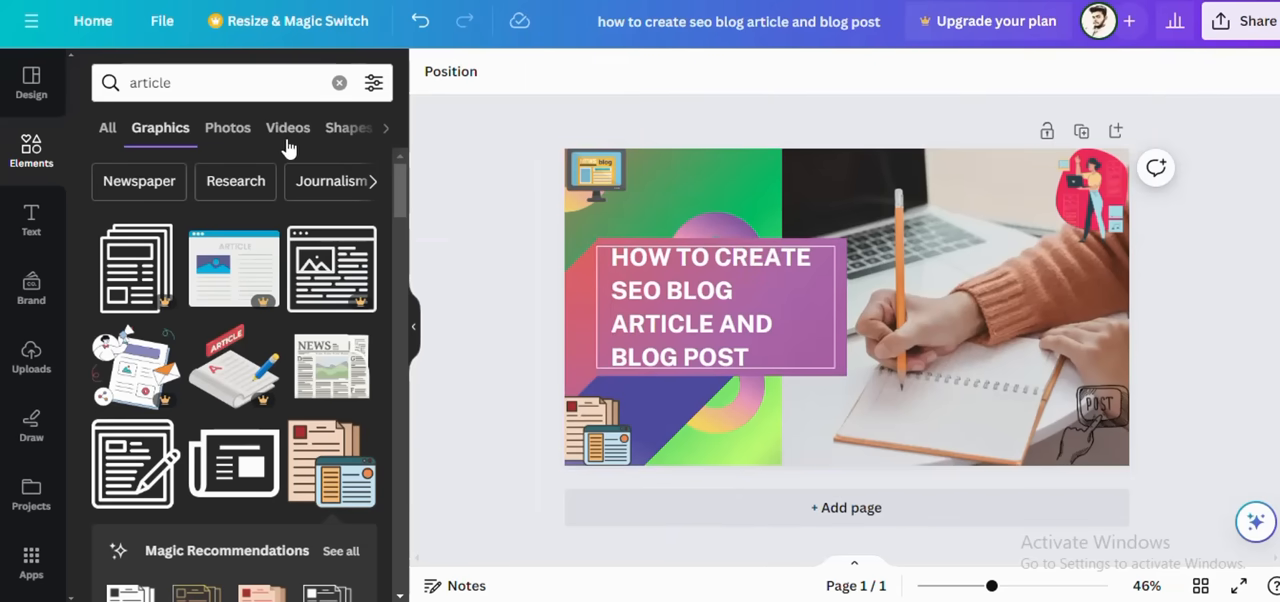
# Step: Look through the "article" photos, the text styles and font combinations, the brand kit, the uploads and the template's style details
pyautogui.click(228, 130)
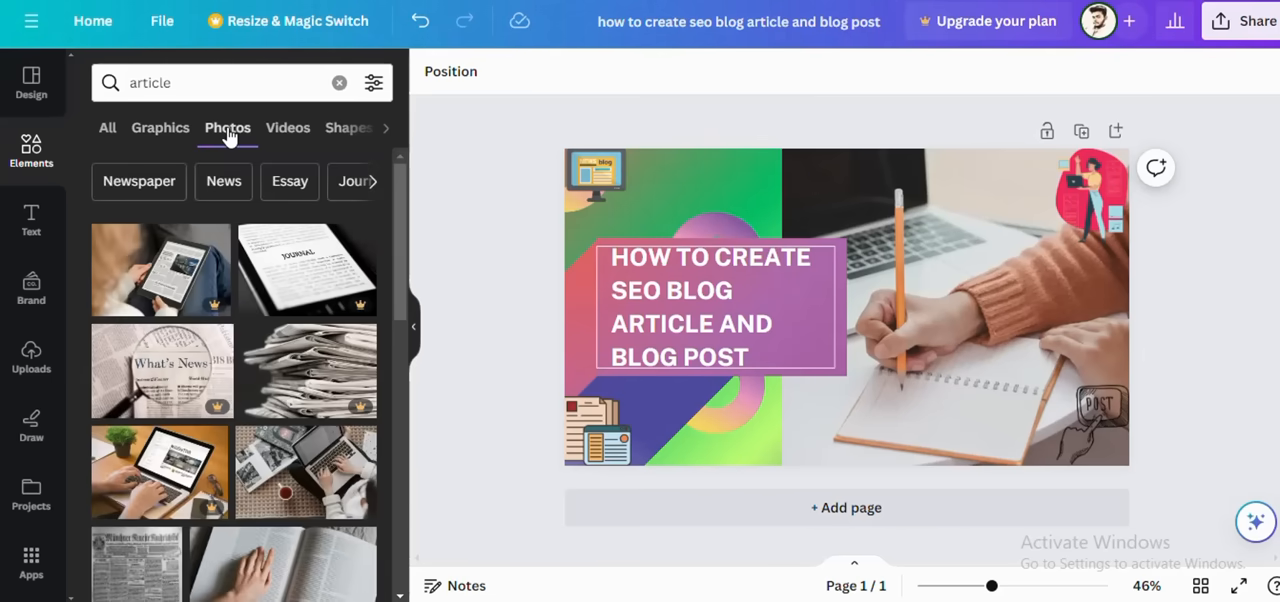
pyautogui.scroll(-5, 260, 306)
pyautogui.scroll(5, 260, 306)
pyautogui.click(32, 222)
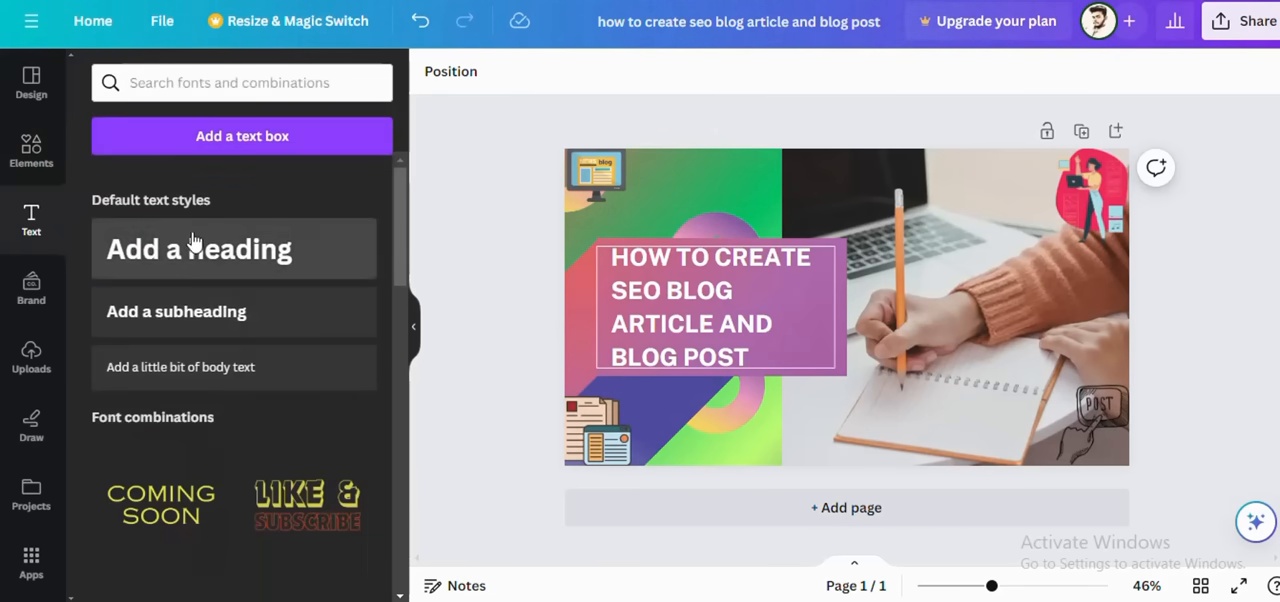
pyautogui.scroll(-5, 163, 298)
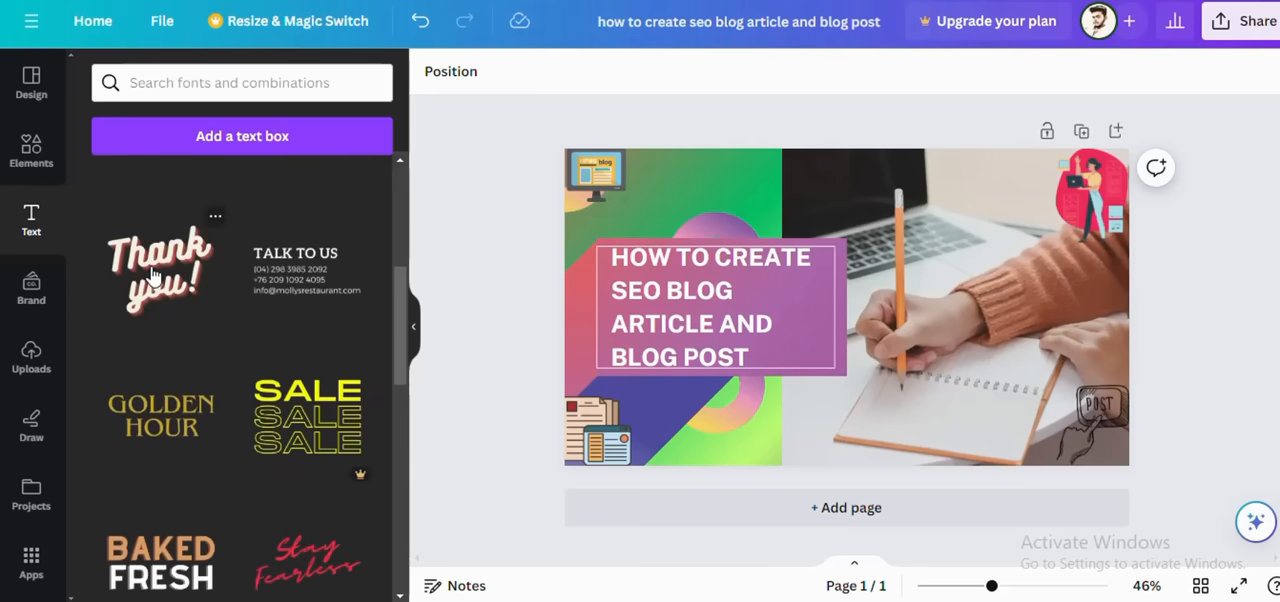
pyautogui.scroll(4, 151, 277)
pyautogui.scroll(2, 152, 276)
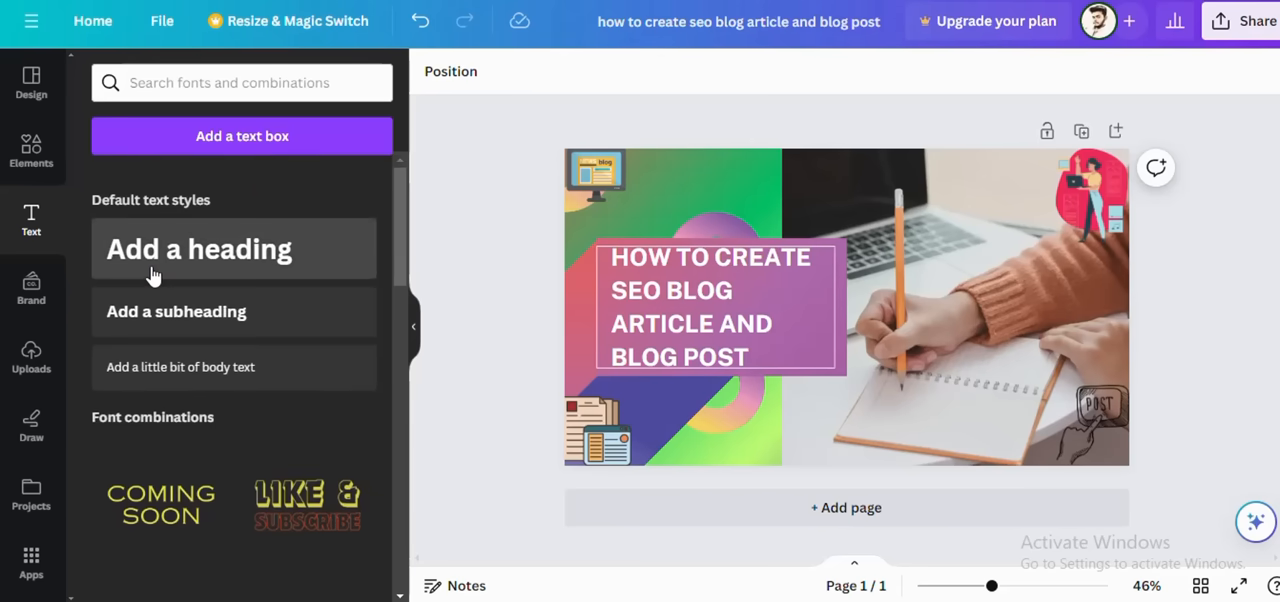
pyautogui.click(33, 300)
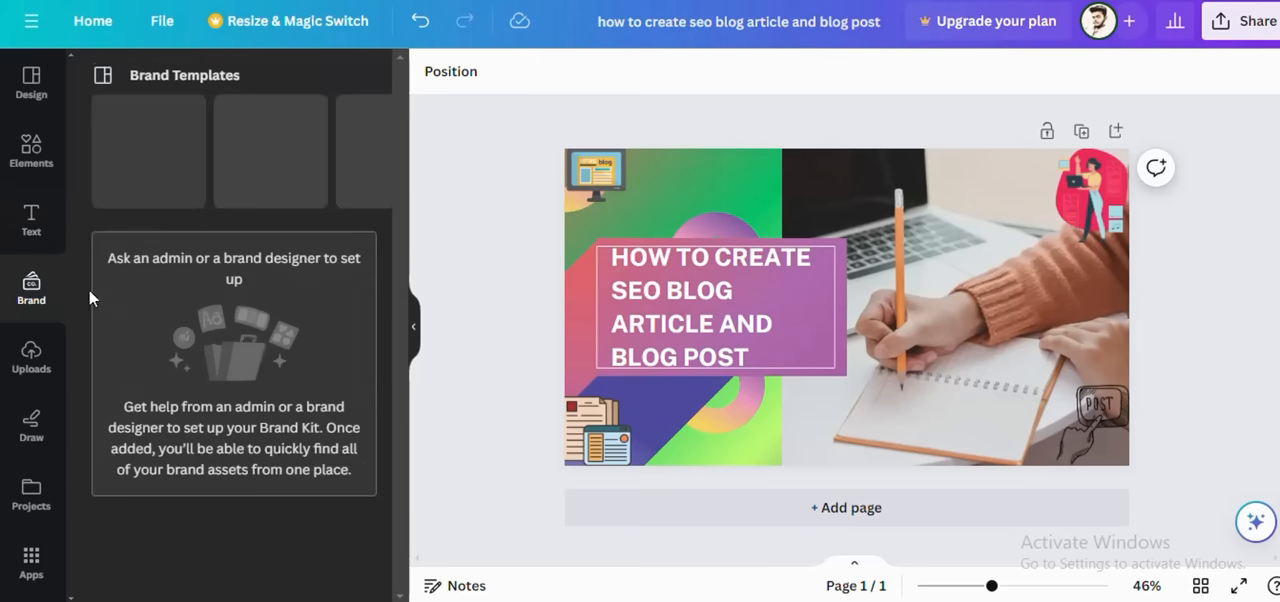
pyautogui.click(40, 371)
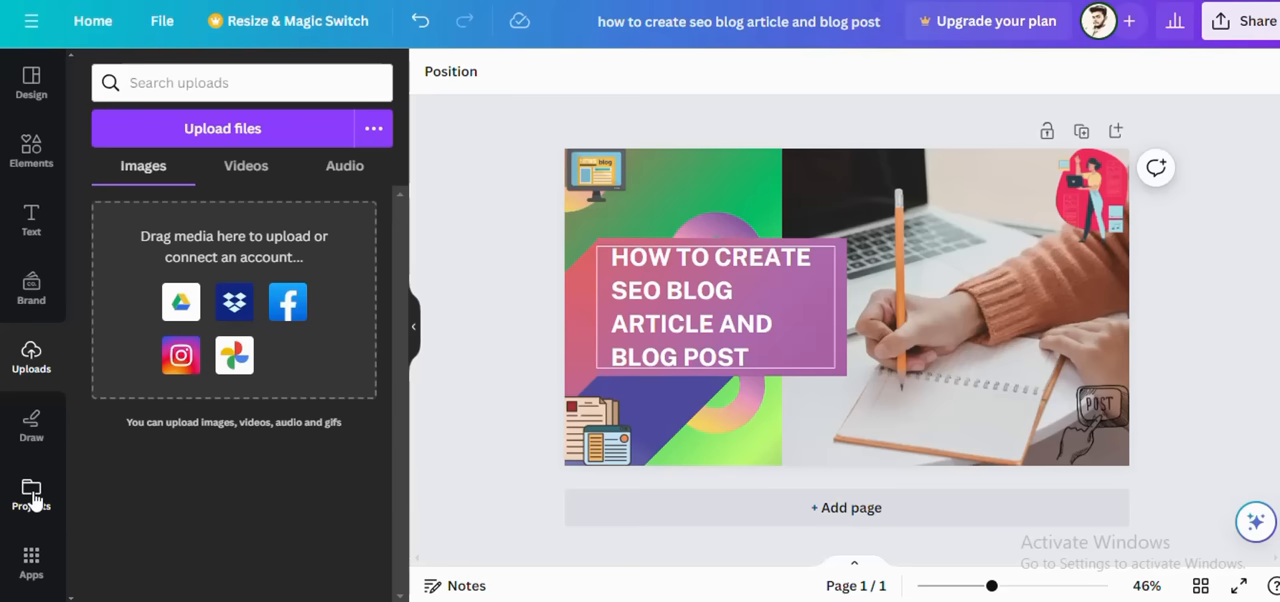
pyautogui.click(33, 80)
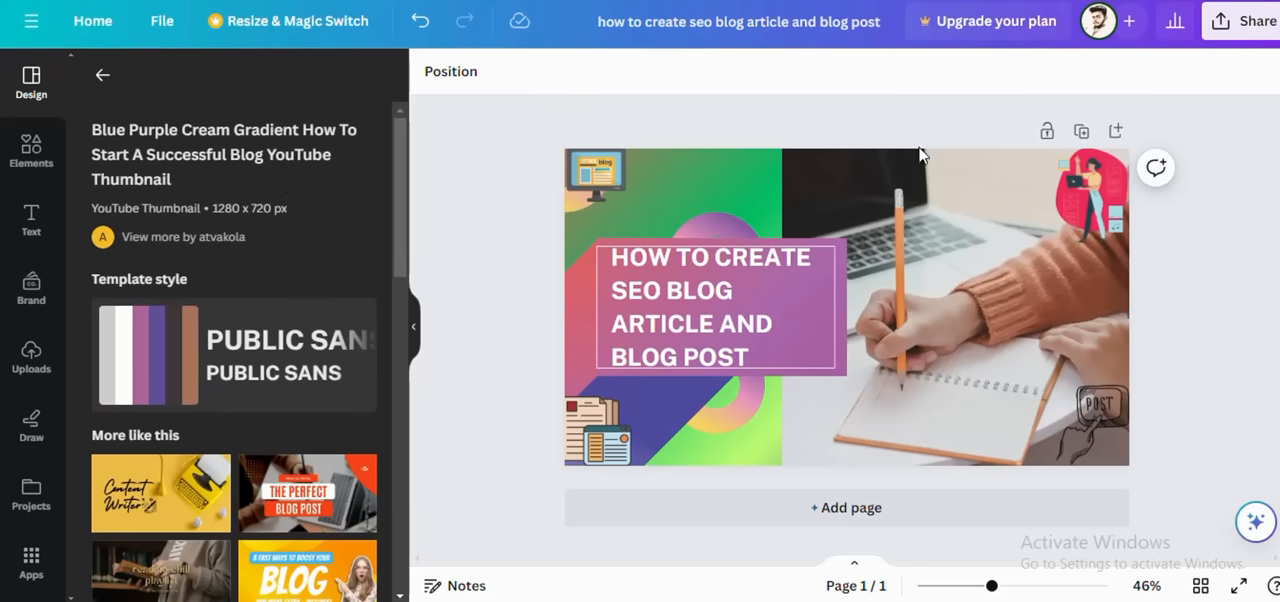
# Step: Download the finished thumbnail as a PNG at 1,280 × 720 px and close the sharing options
pyautogui.click(1243, 20)
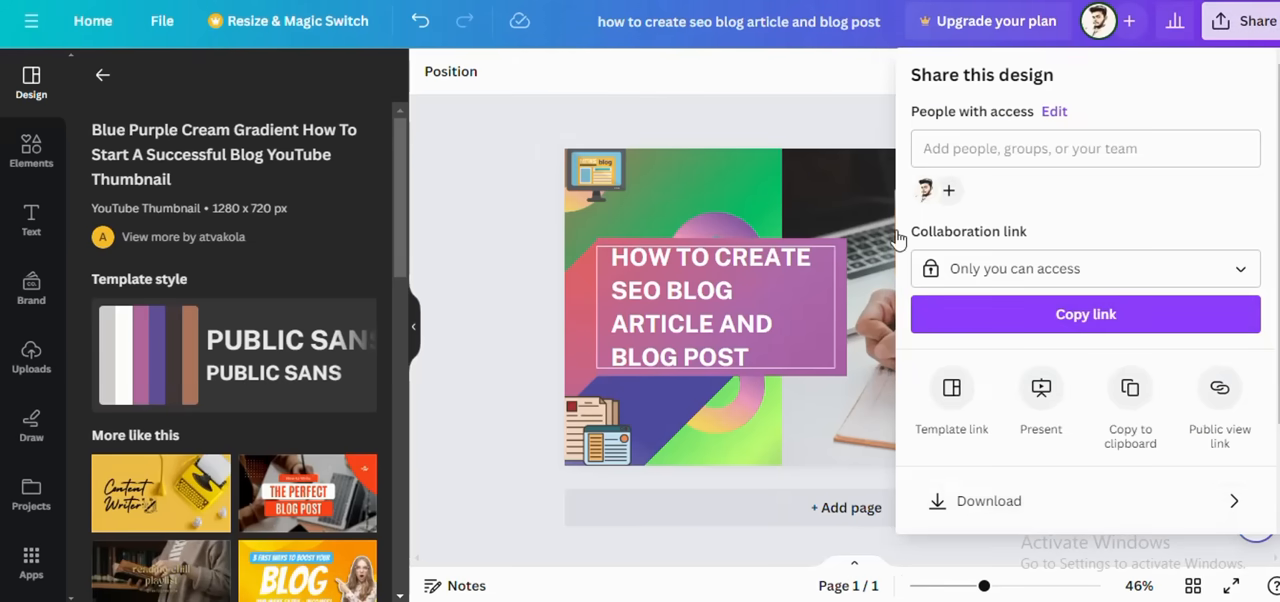
pyautogui.click(970, 502)
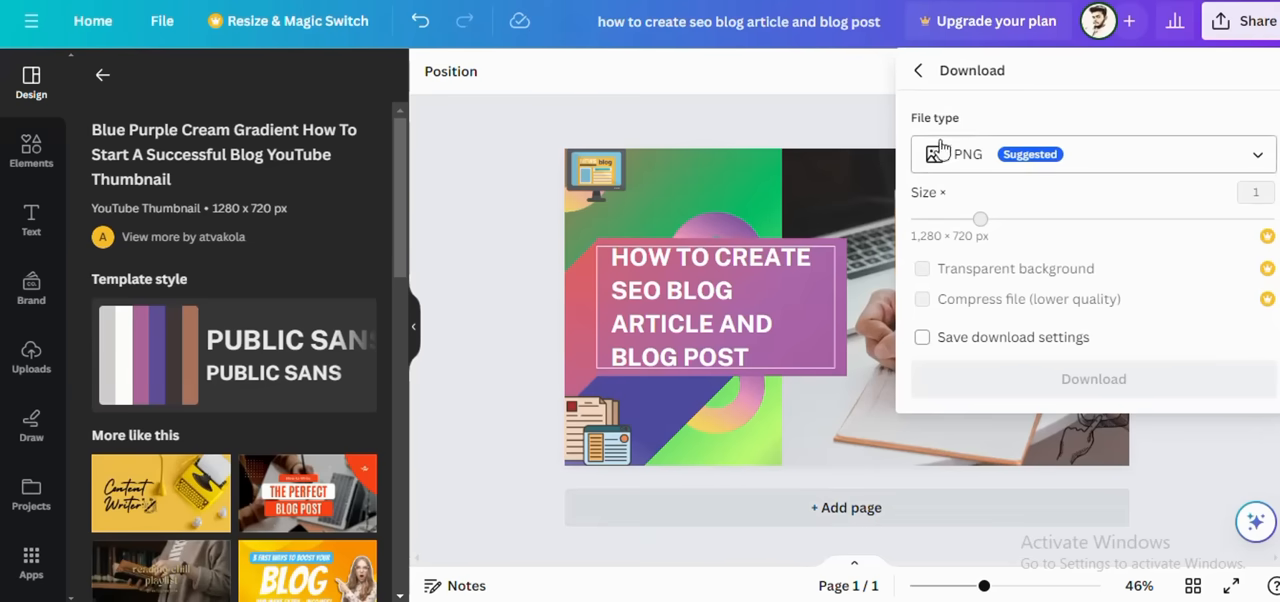
pyautogui.click(1067, 382)
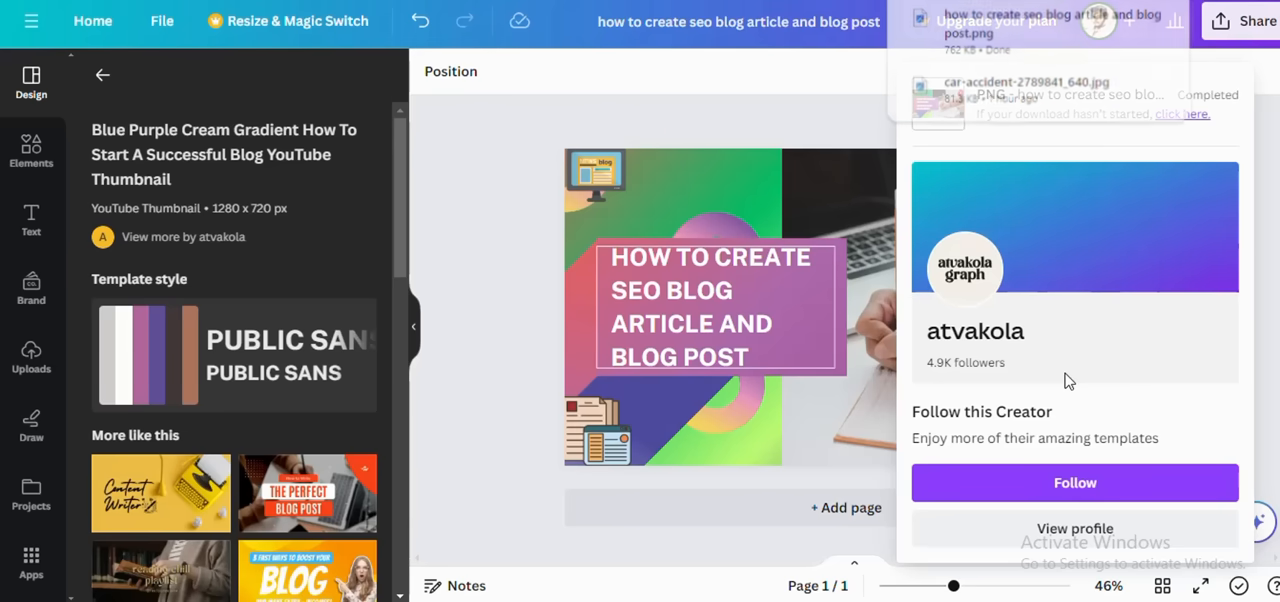
pyautogui.click(831, 128)
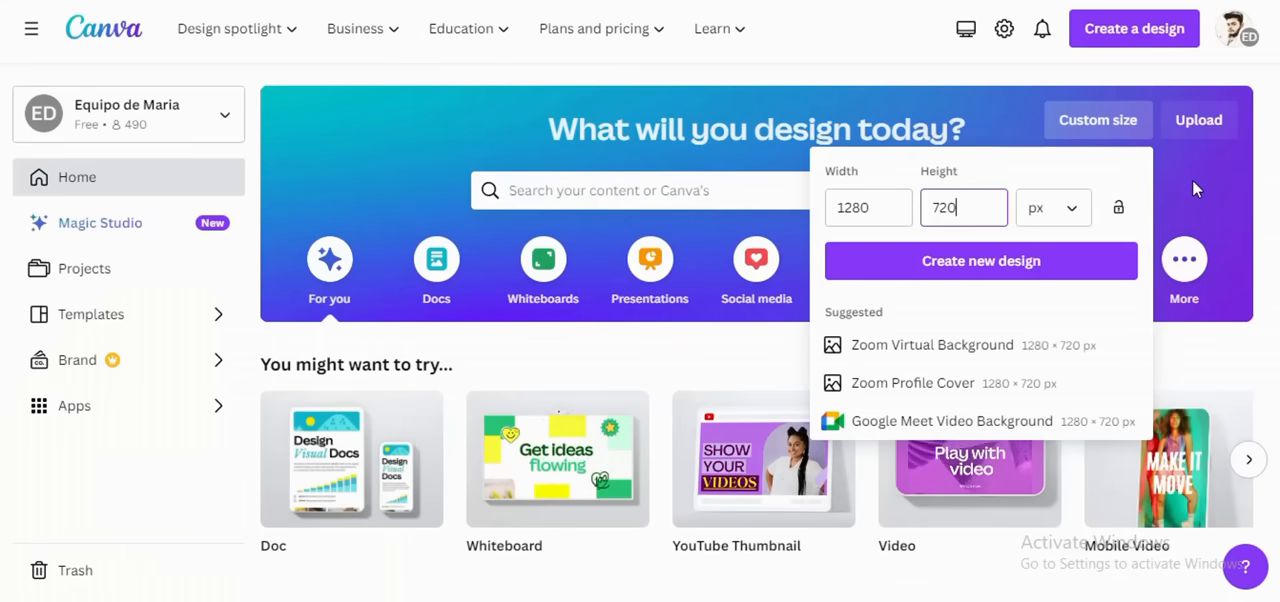
# Step: Create a new Doc from the home page
pyautogui.click(1191, 192)
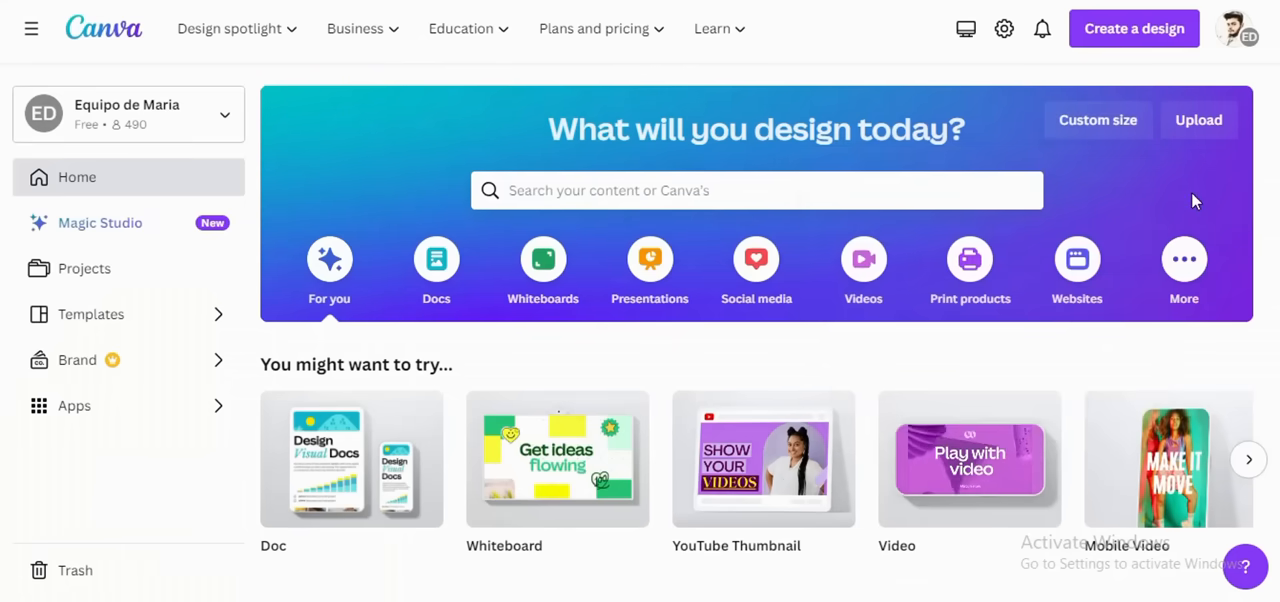
pyautogui.scroll(-2, 683, 468)
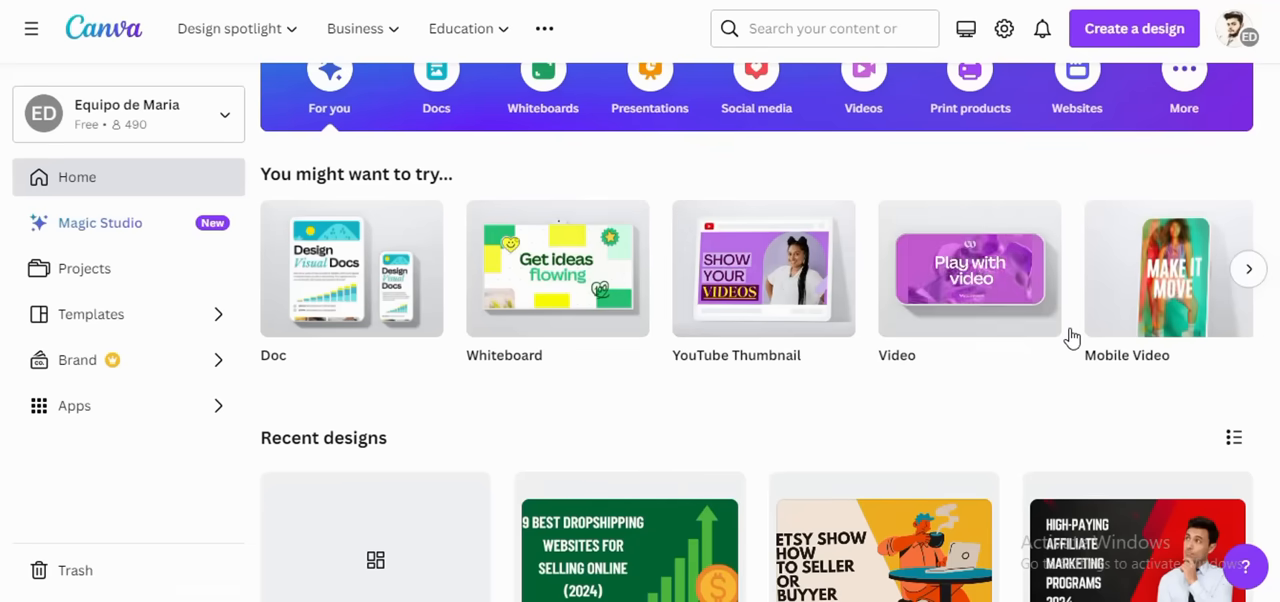
pyautogui.click(322, 298)
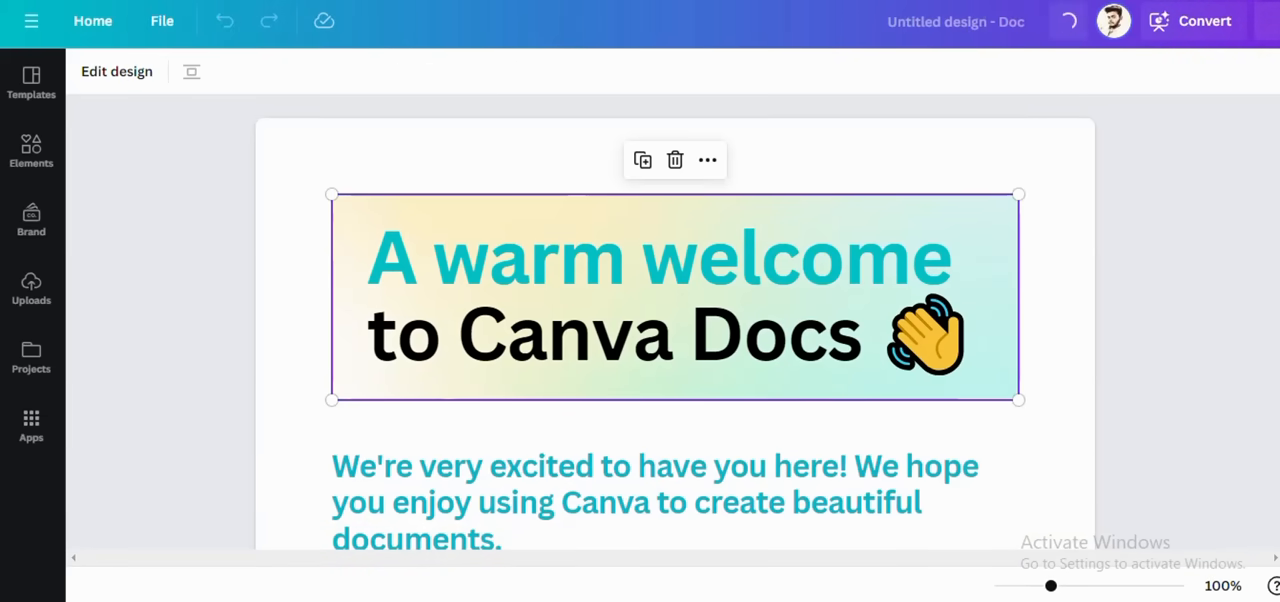
# Step: Read through the Canva Docs welcome document and inspect its welcome banner in the design editor without saving
pyautogui.scroll(-4, 200, 331)
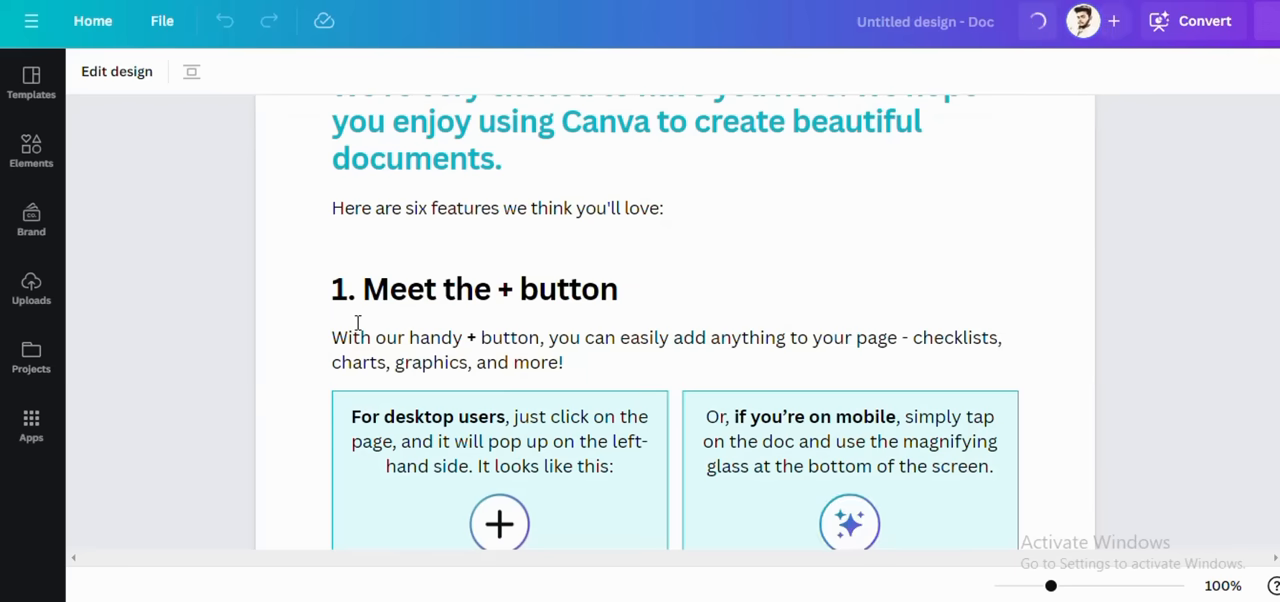
pyautogui.scroll(-2, 357, 327)
pyautogui.scroll(-10, 357, 325)
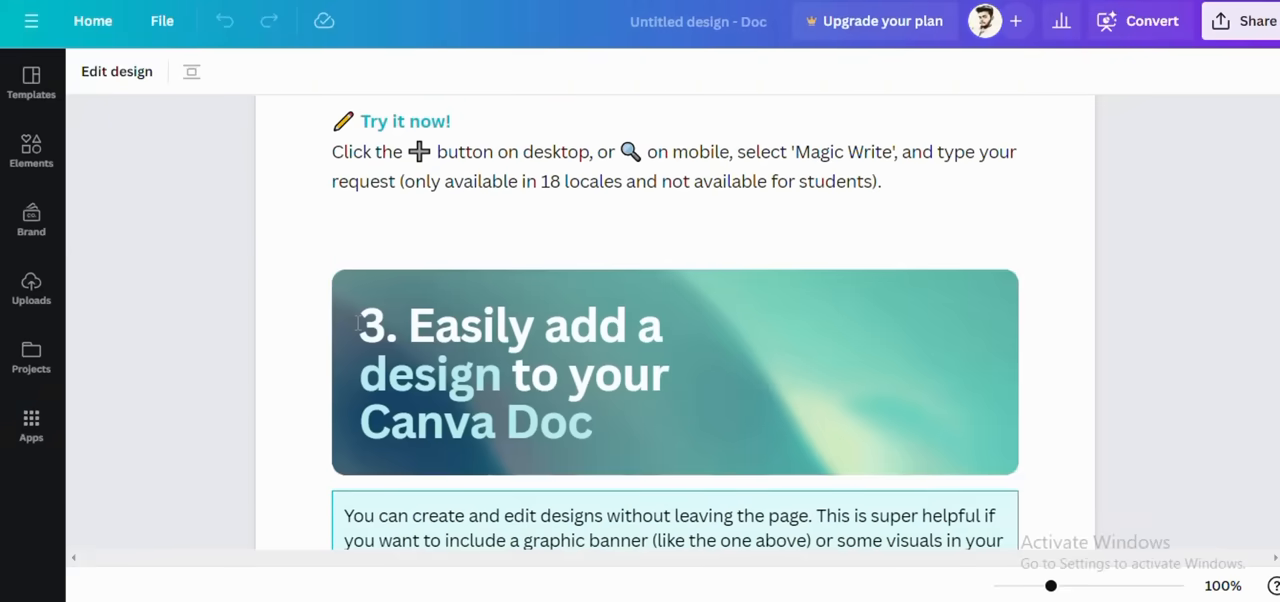
pyautogui.scroll(-10, 357, 327)
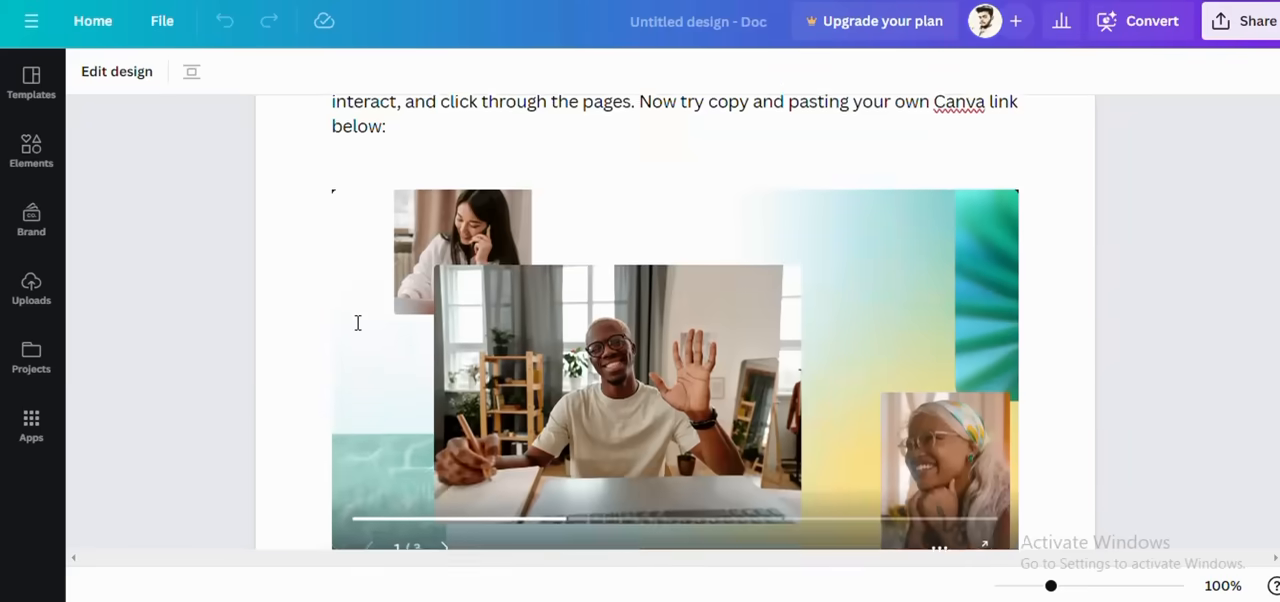
pyautogui.scroll(-10, 357, 323)
pyautogui.scroll(8, 357, 323)
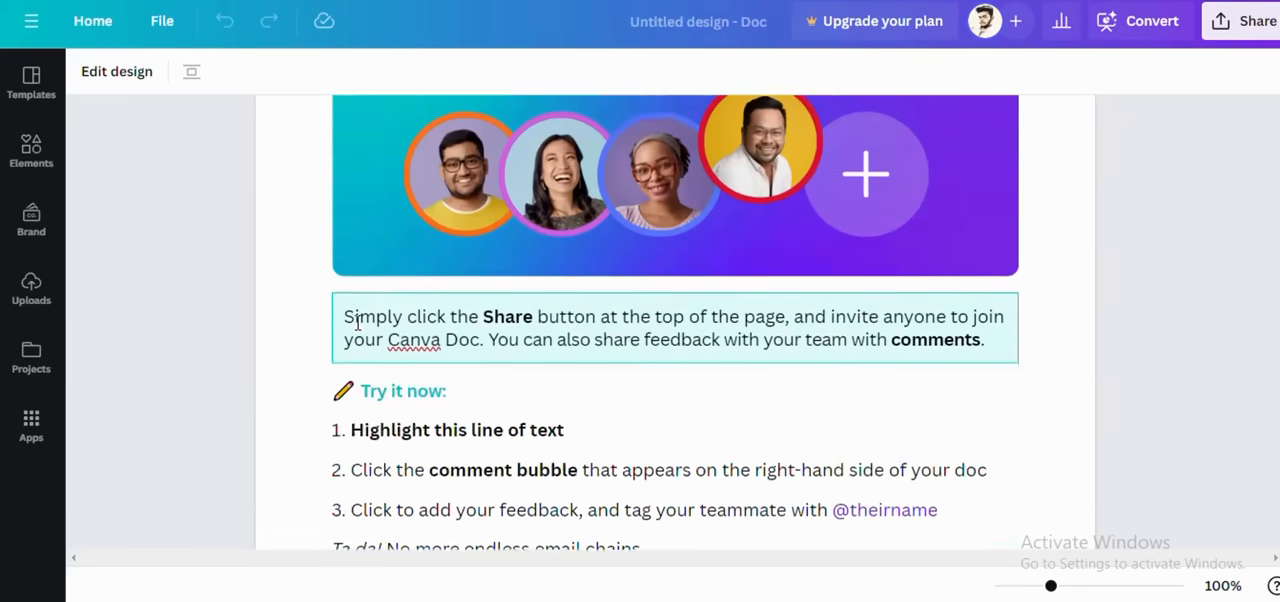
pyautogui.scroll(5, 357, 323)
pyautogui.scroll(10, 357, 323)
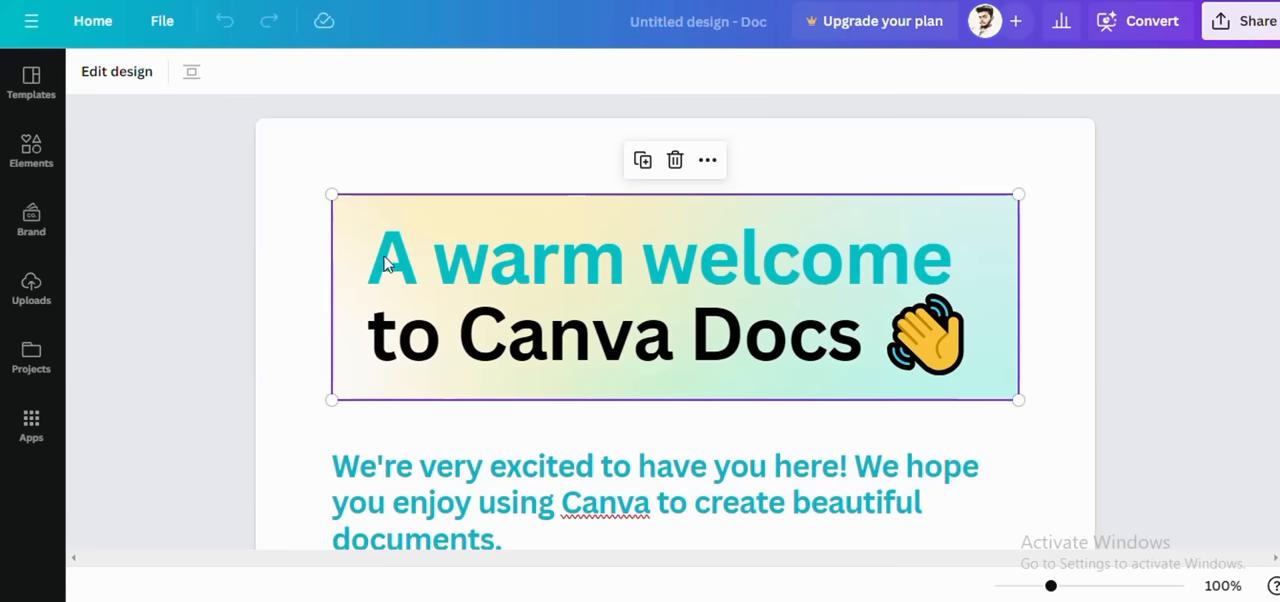
pyautogui.click(117, 75)
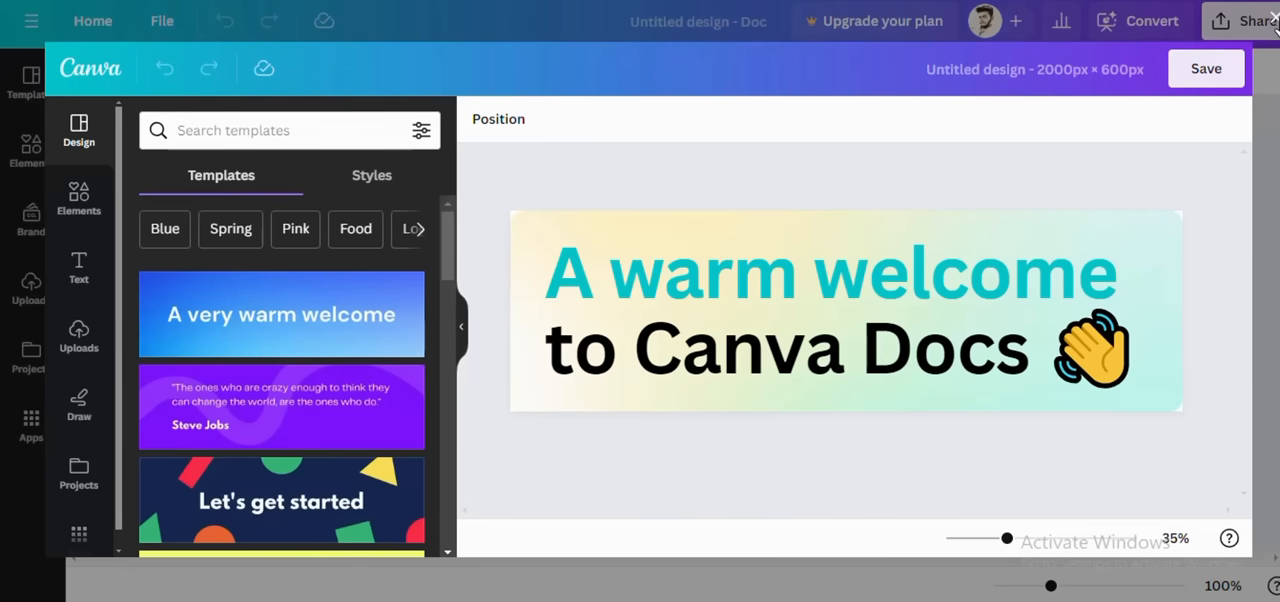
pyautogui.click(1273, 24)
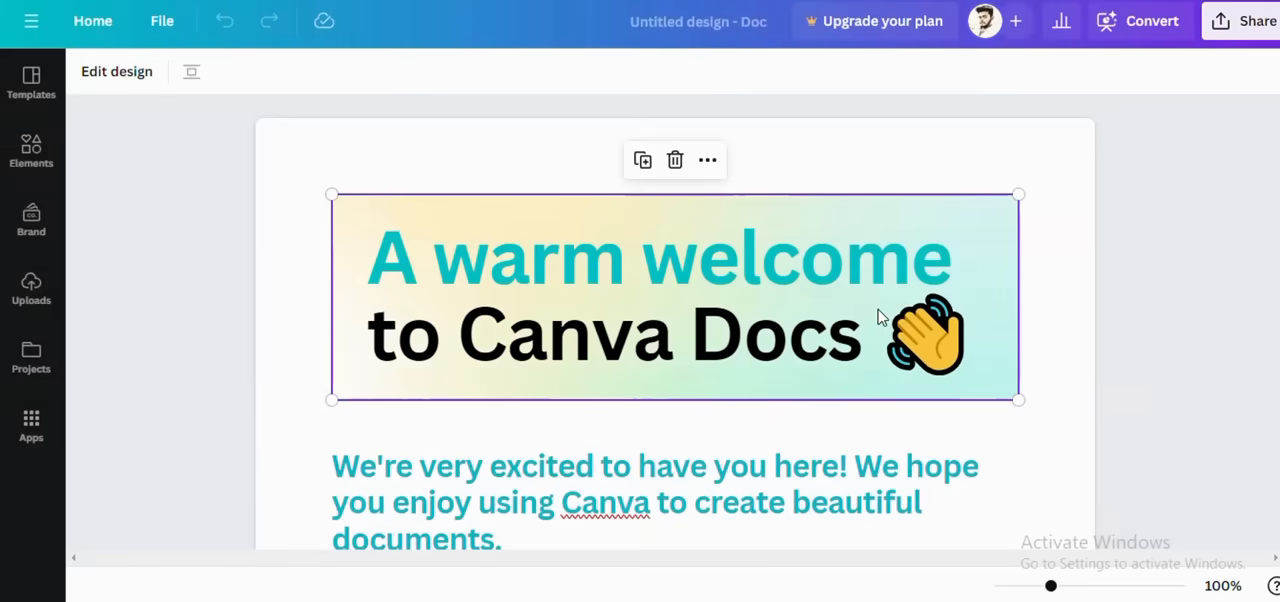
# Step: Review the welcome document's feature sections again, from the introduction to the section on inviting the team to collaborate
pyautogui.scroll(-3, 491, 288)
pyautogui.click(510, 264)
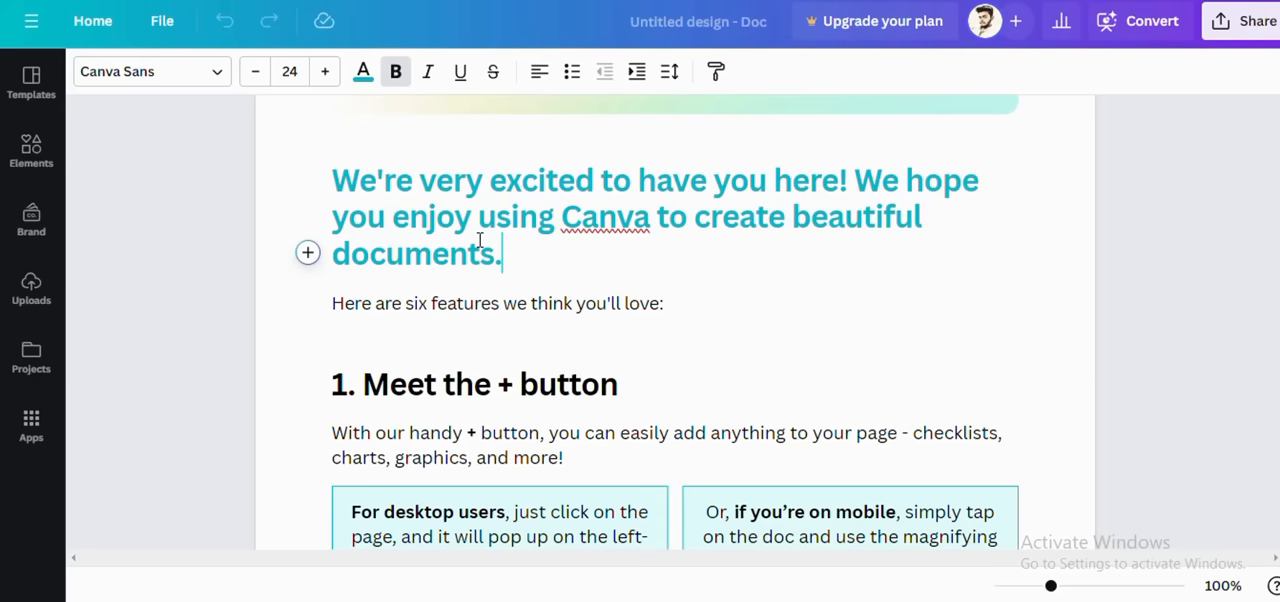
pyautogui.scroll(3, 480, 240)
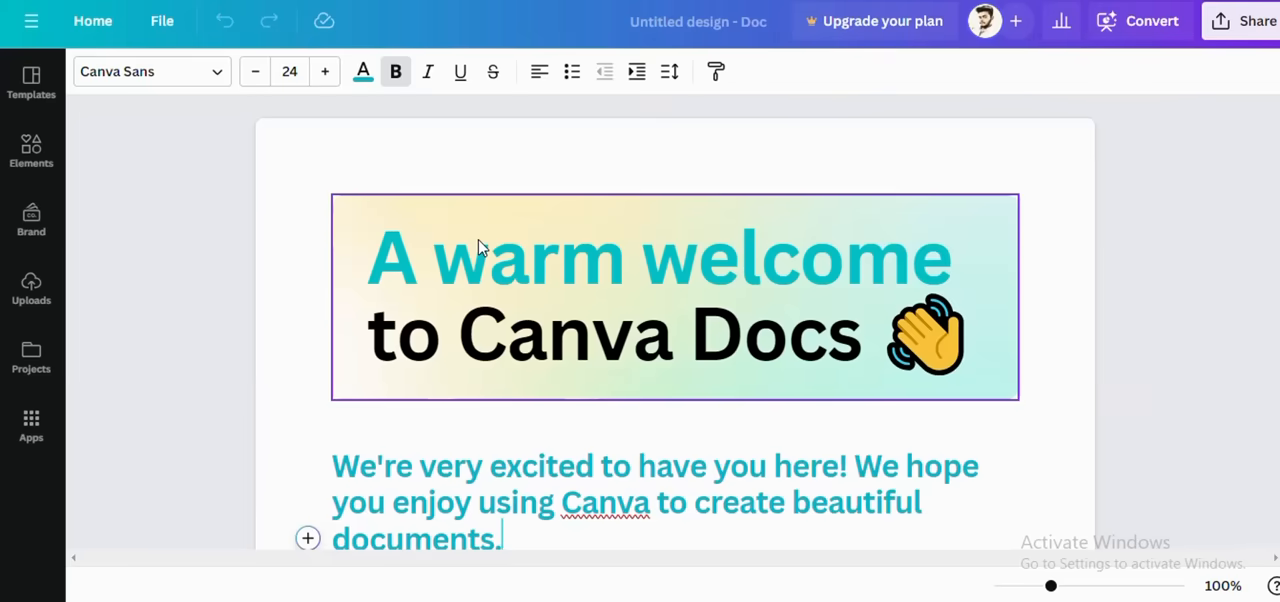
pyautogui.scroll(-1, 576, 390)
pyautogui.scroll(-6, 576, 390)
pyautogui.scroll(5, 577, 390)
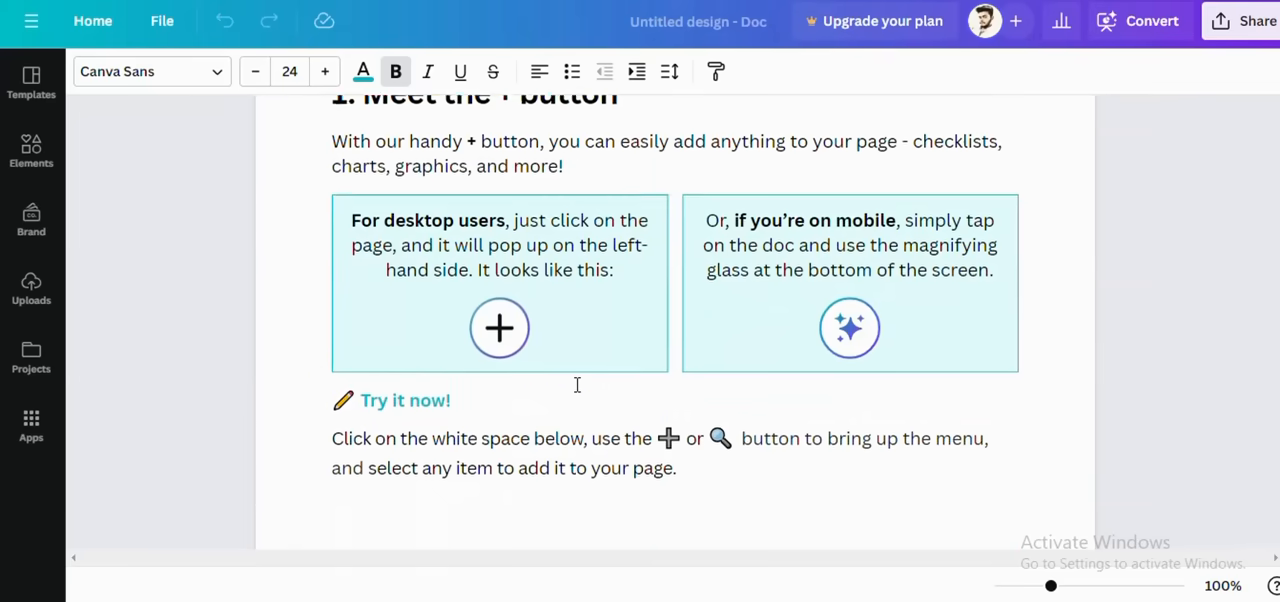
pyautogui.scroll(2, 577, 385)
pyautogui.scroll(-5, 577, 385)
pyautogui.scroll(5, 577, 385)
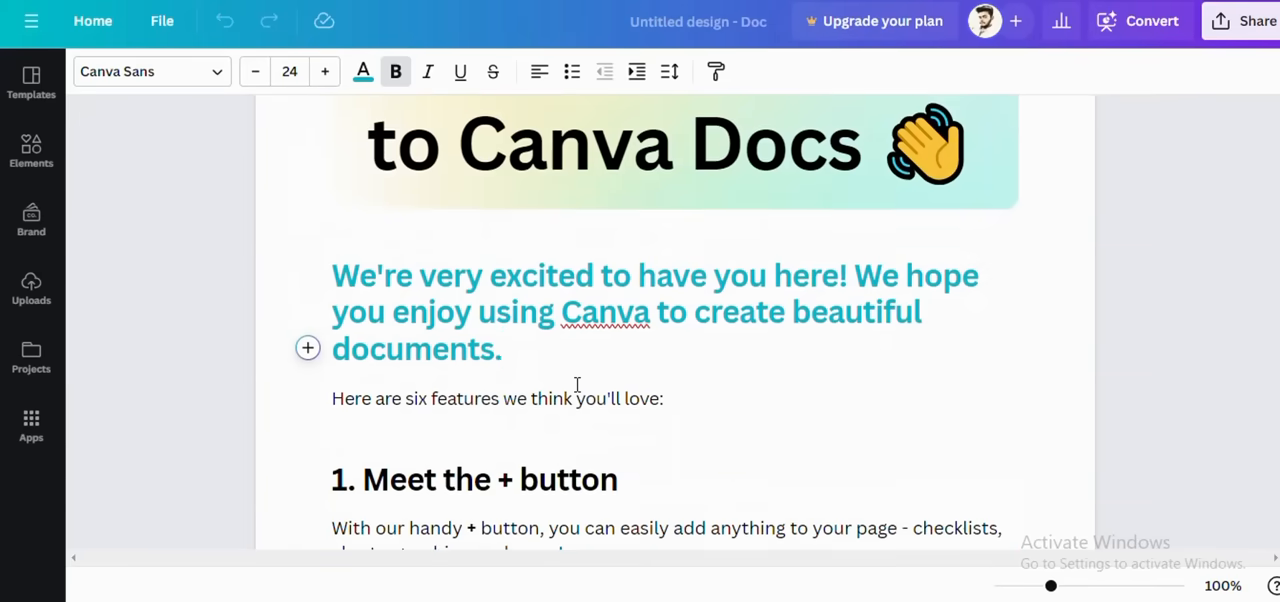
pyautogui.scroll(2, 690, 315)
pyautogui.scroll(-6, 574, 318)
pyautogui.scroll(-10, 575, 317)
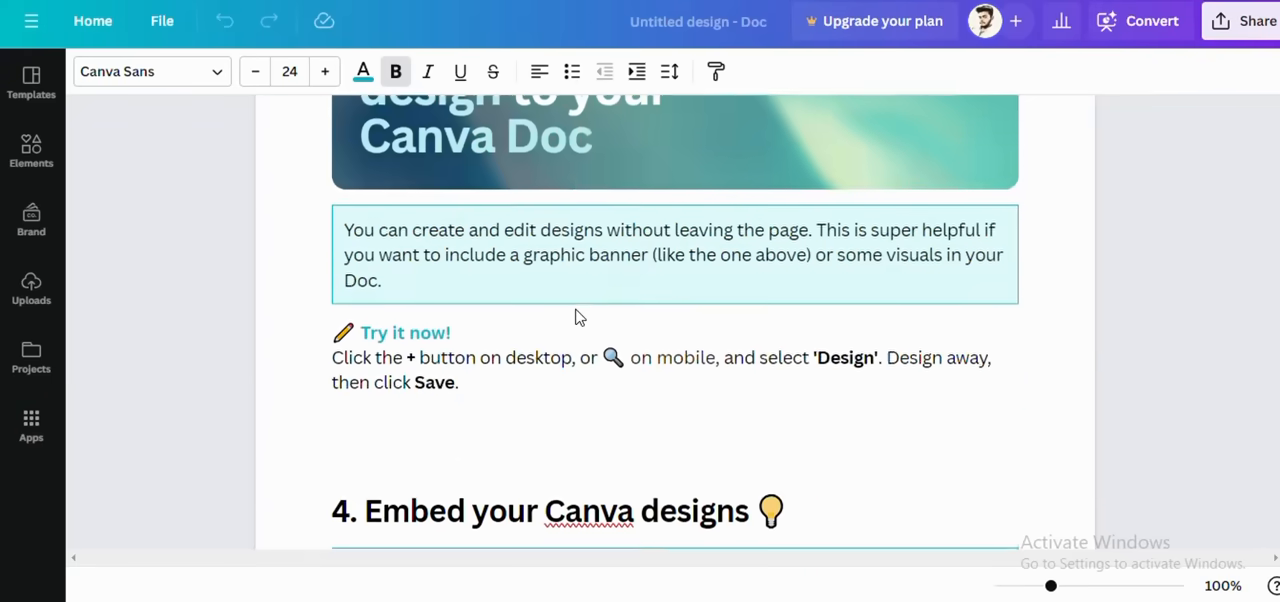
pyautogui.scroll(-12, 577, 316)
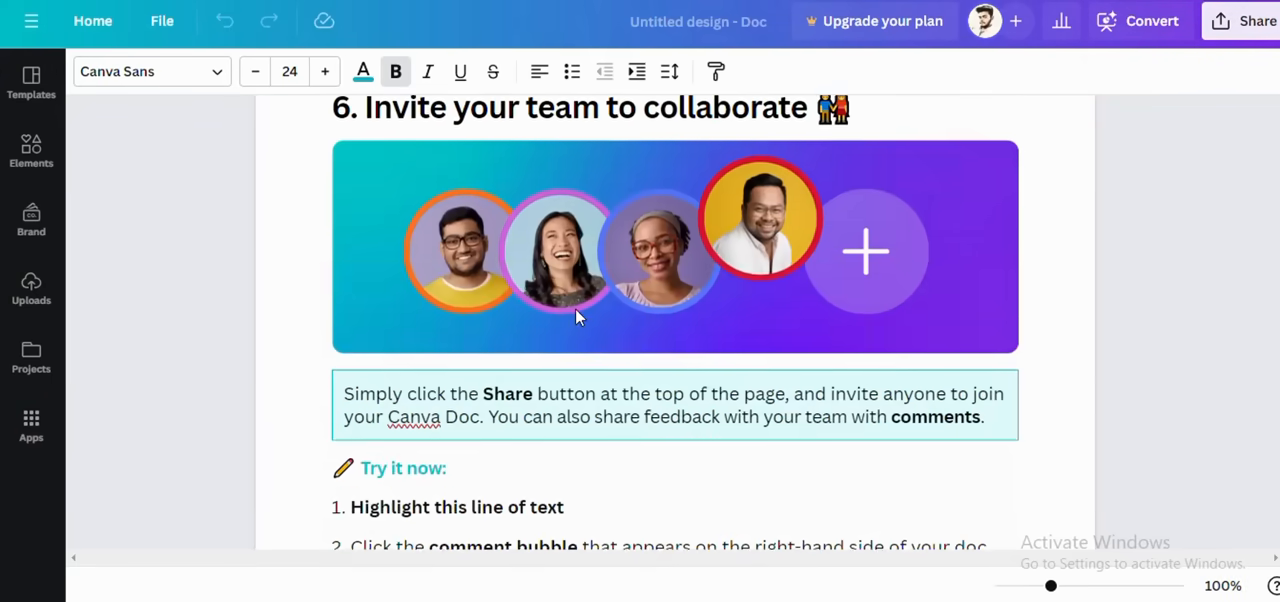
# Step: Read the comment instructions under the welcome document's section on inviting the team to collaborate
pyautogui.scroll(-1, 575, 317)
pyautogui.scroll(10, 575, 317)
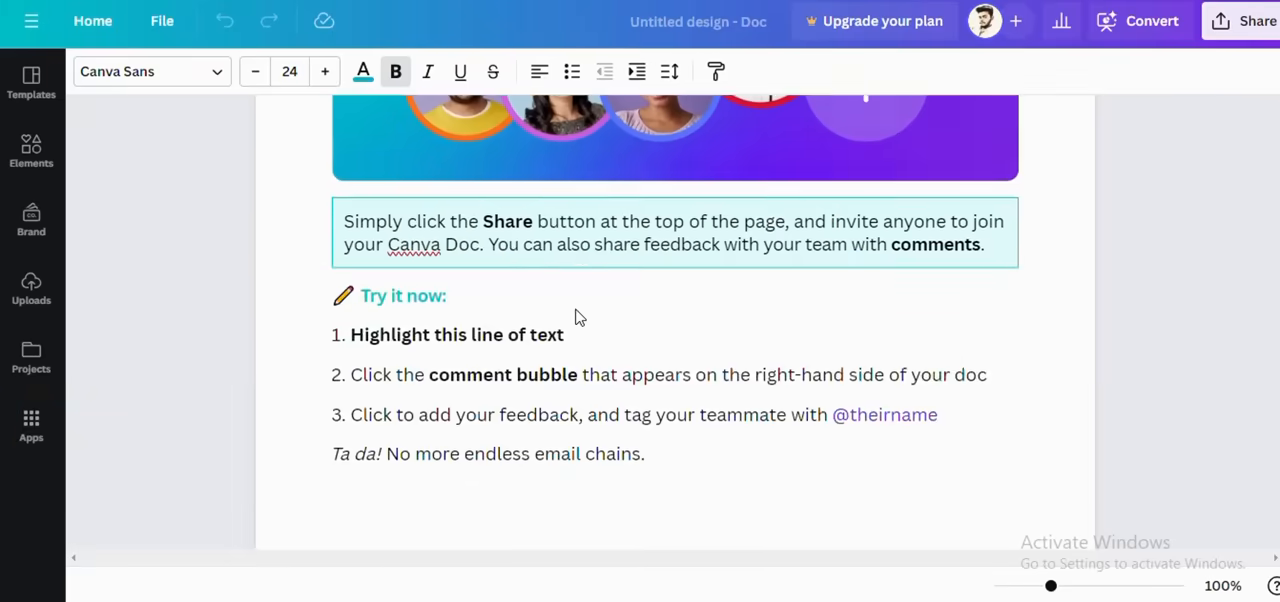
pyautogui.scroll(15, 575, 317)
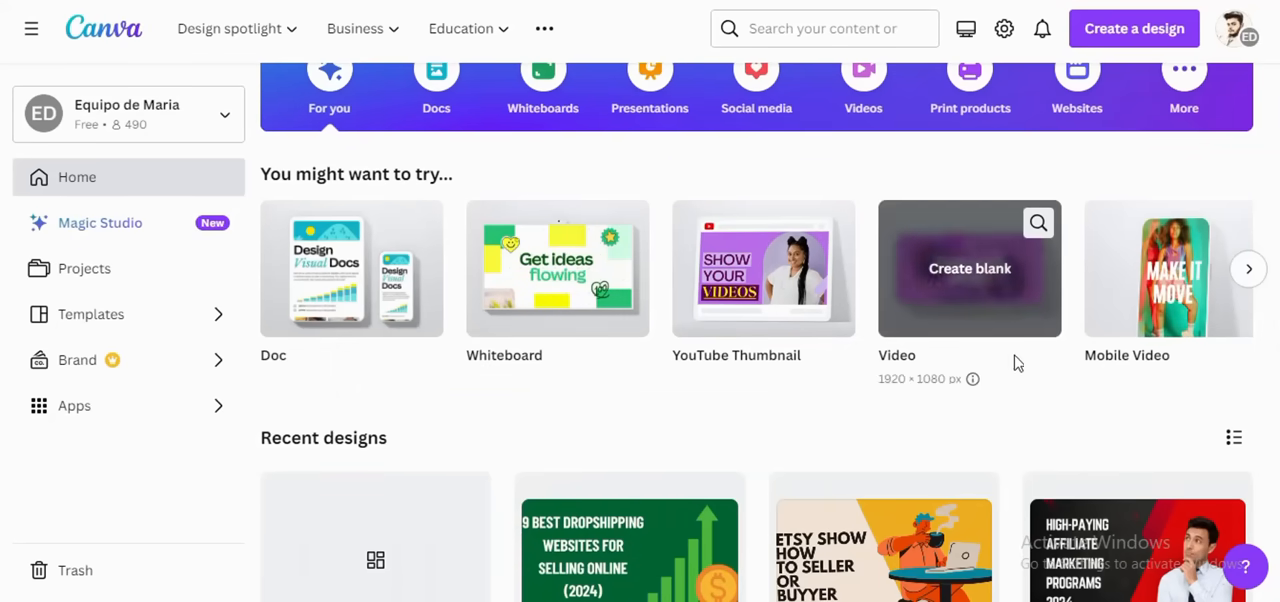
# Step: Create a new blank 1920 × 1080 px Video design from the home page
pyautogui.click(935, 327)
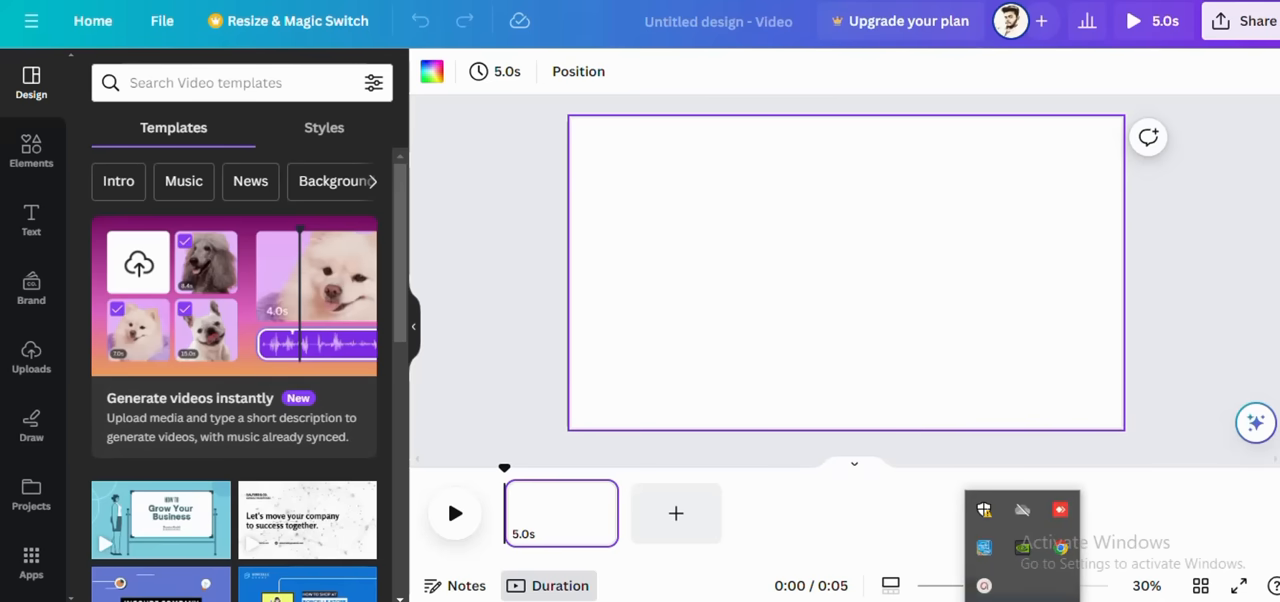
pyautogui.click(983, 589)
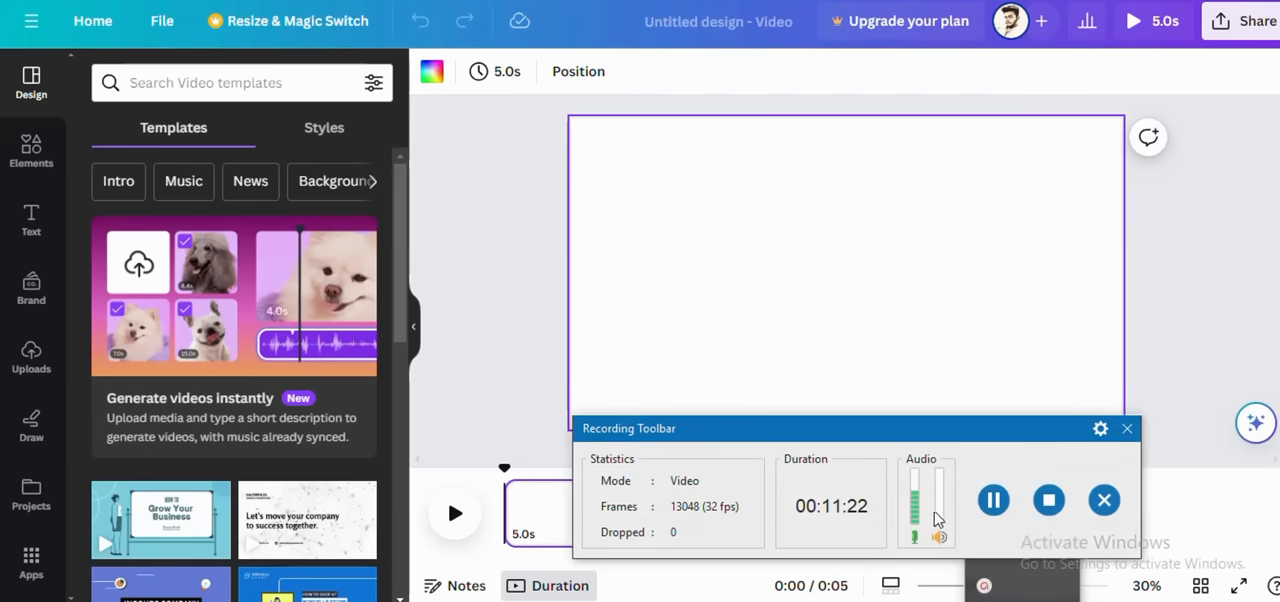
pyautogui.click(1127, 429)
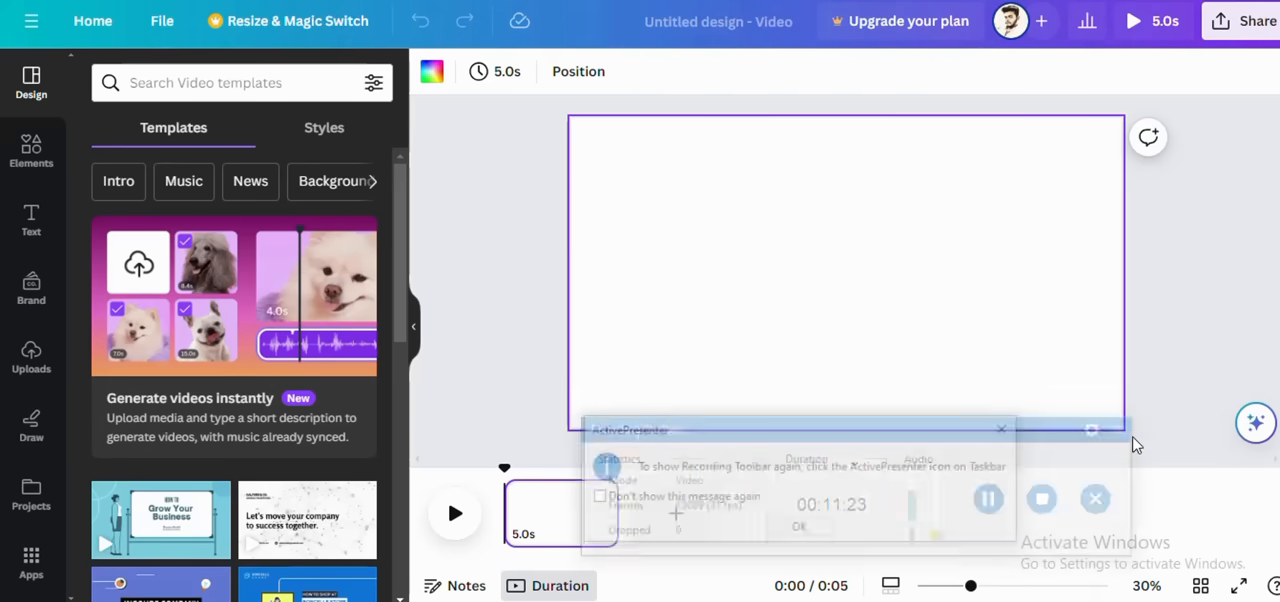
pyautogui.click(826, 529)
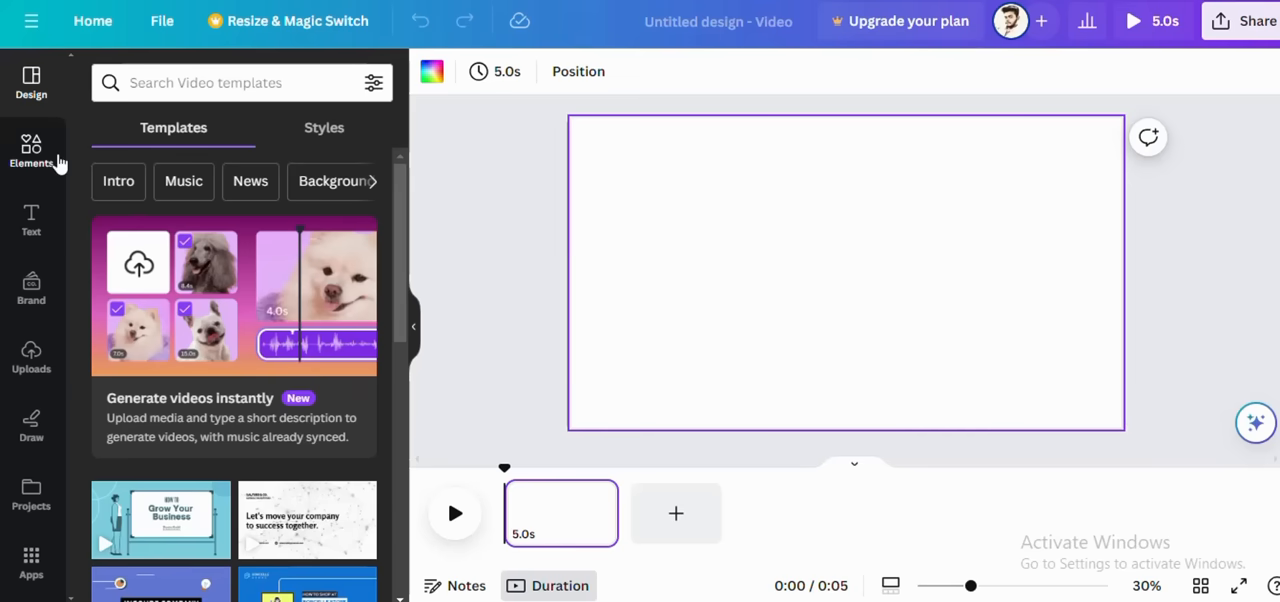
# Step: Search the video templates for "make money online"
pyautogui.click(219, 83)
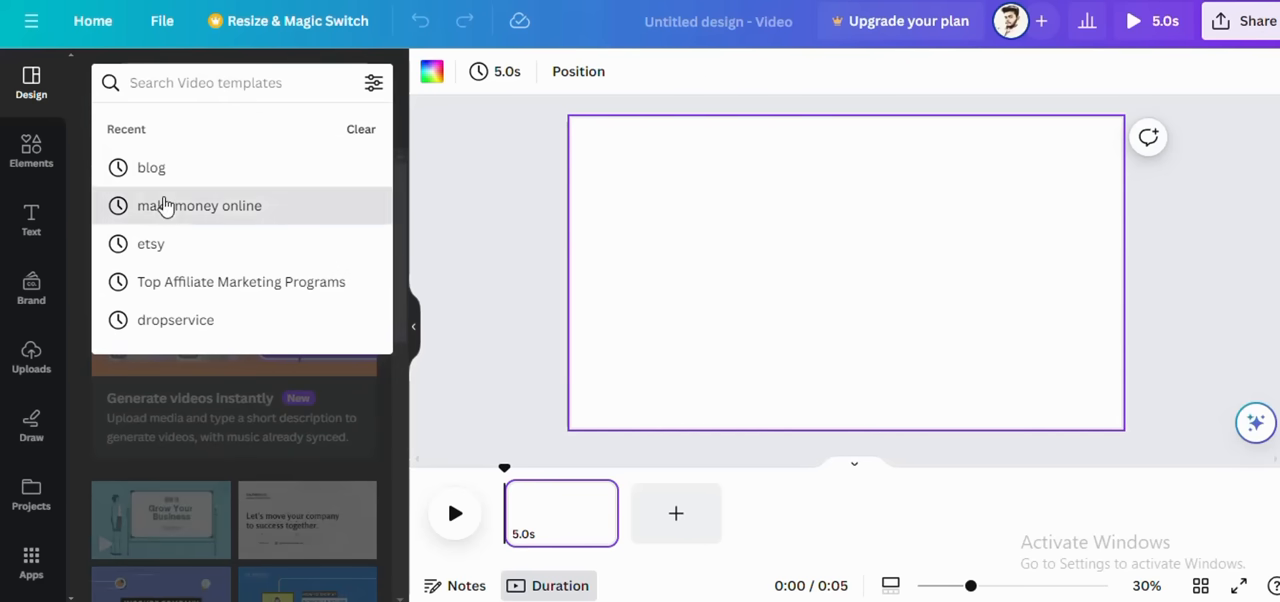
pyautogui.click(165, 205)
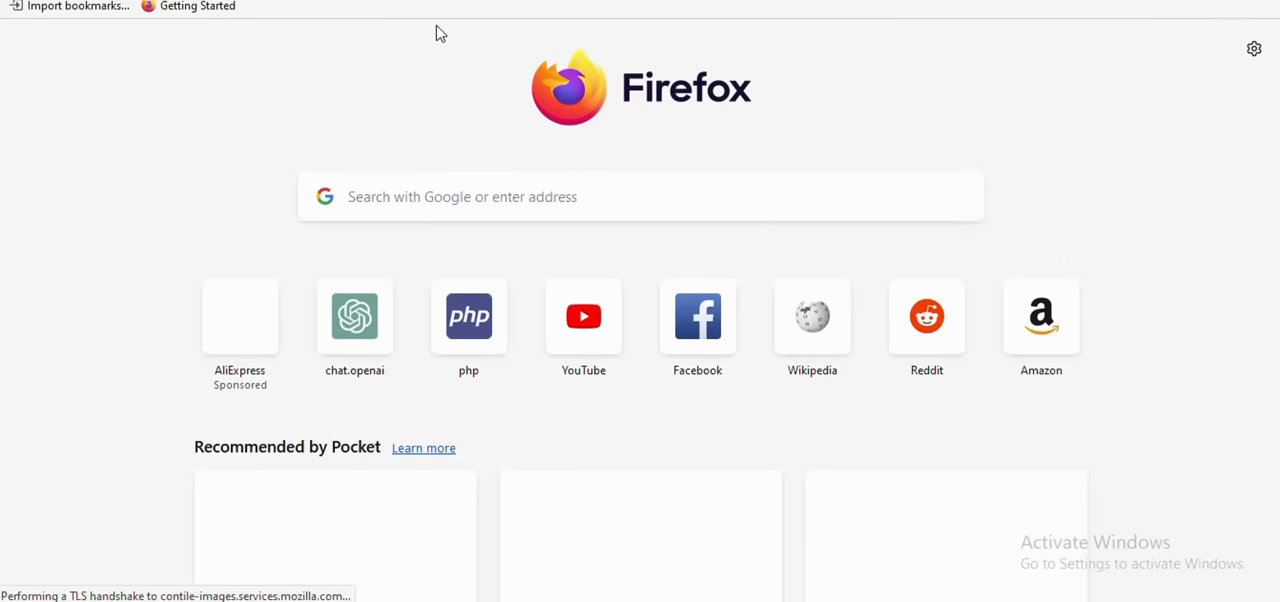
pyautogui.click(367, 325)
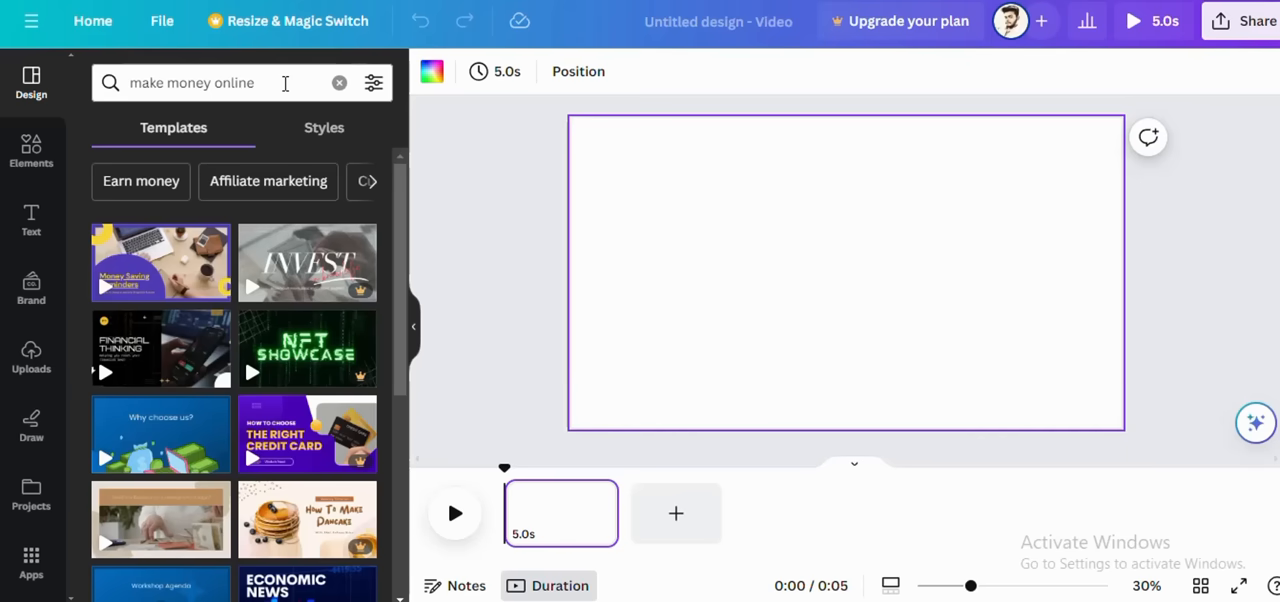
pyautogui.click(285, 83)
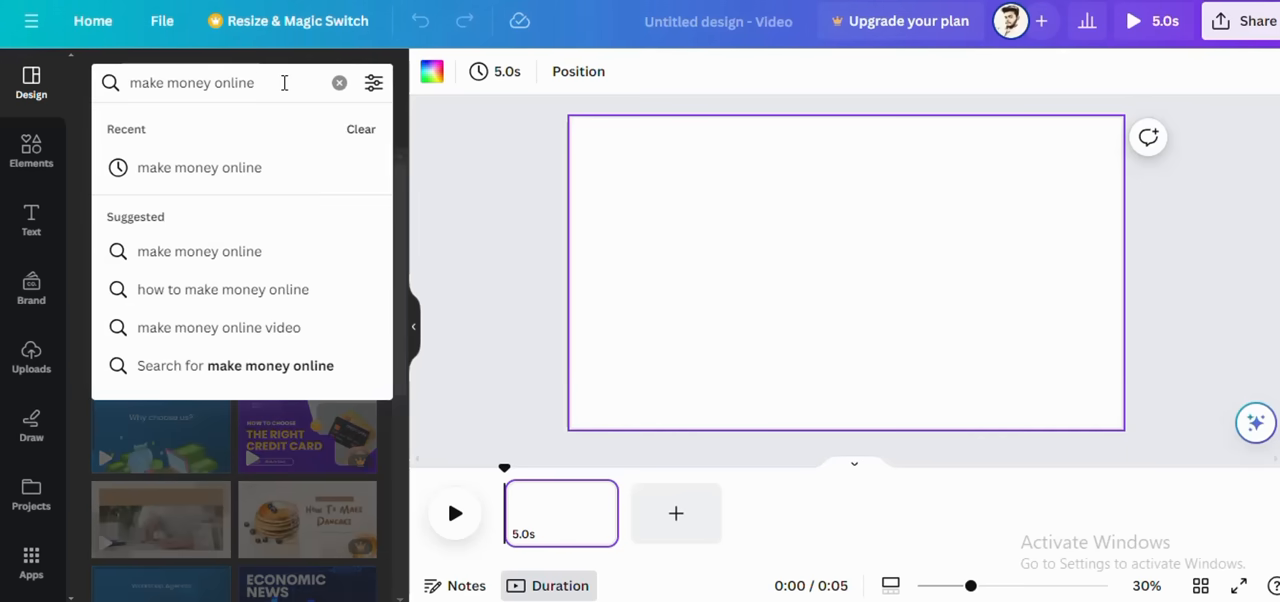
pyautogui.press('Return')
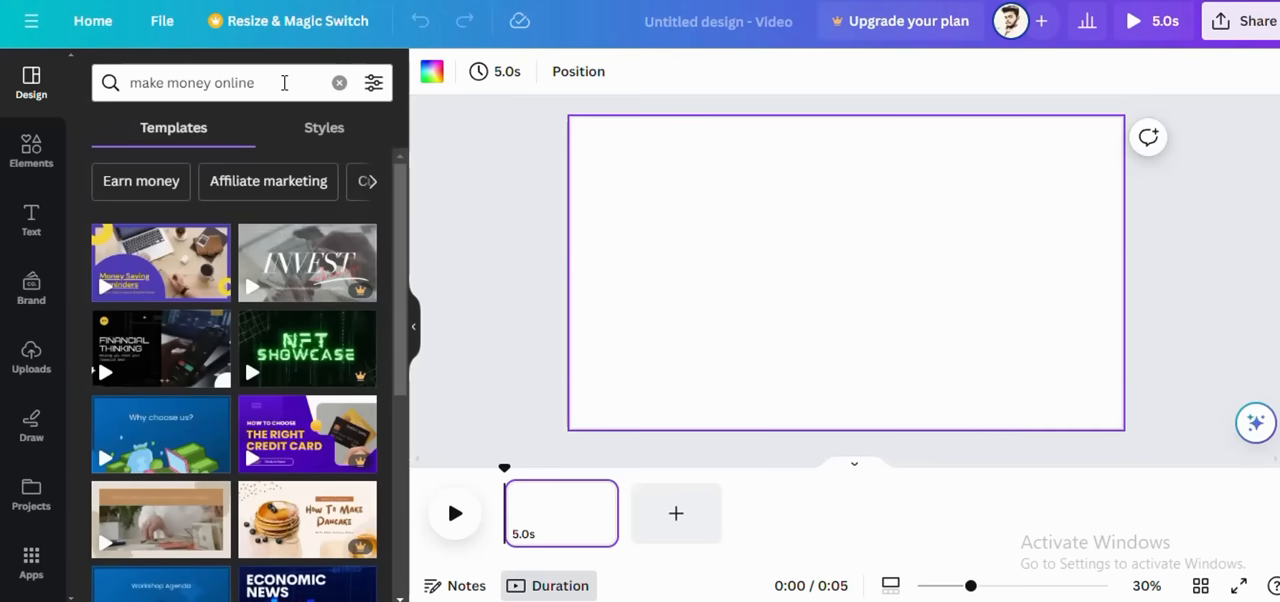
# Step: Search the elements library for "make money online"
pyautogui.click(45, 148)
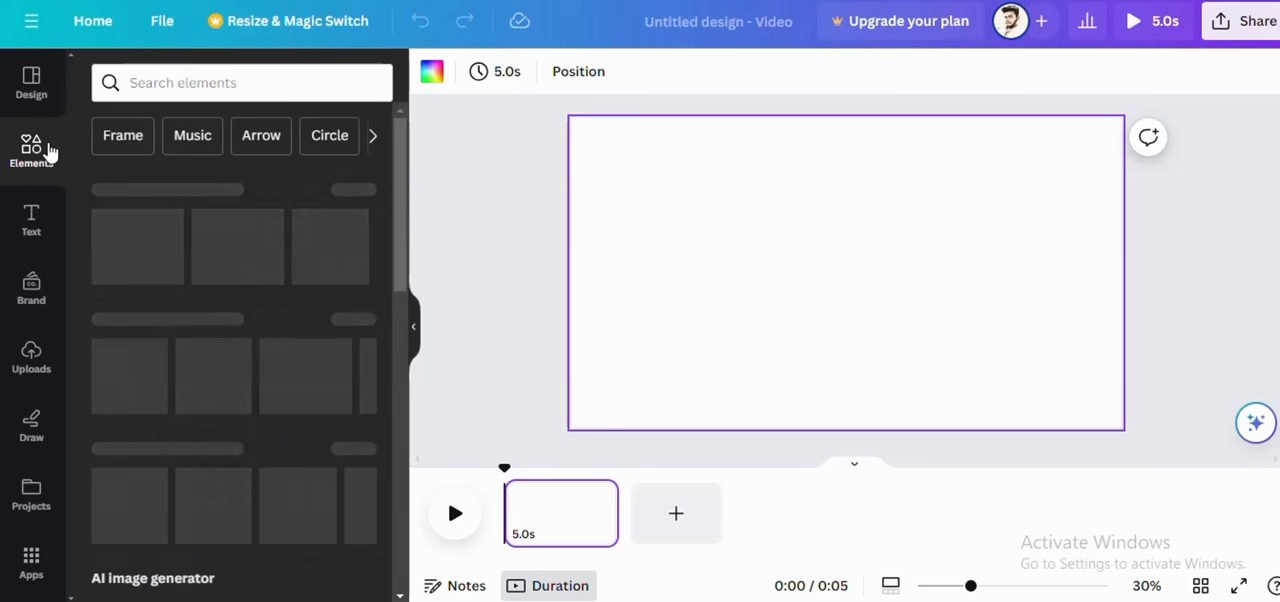
pyautogui.click(206, 83)
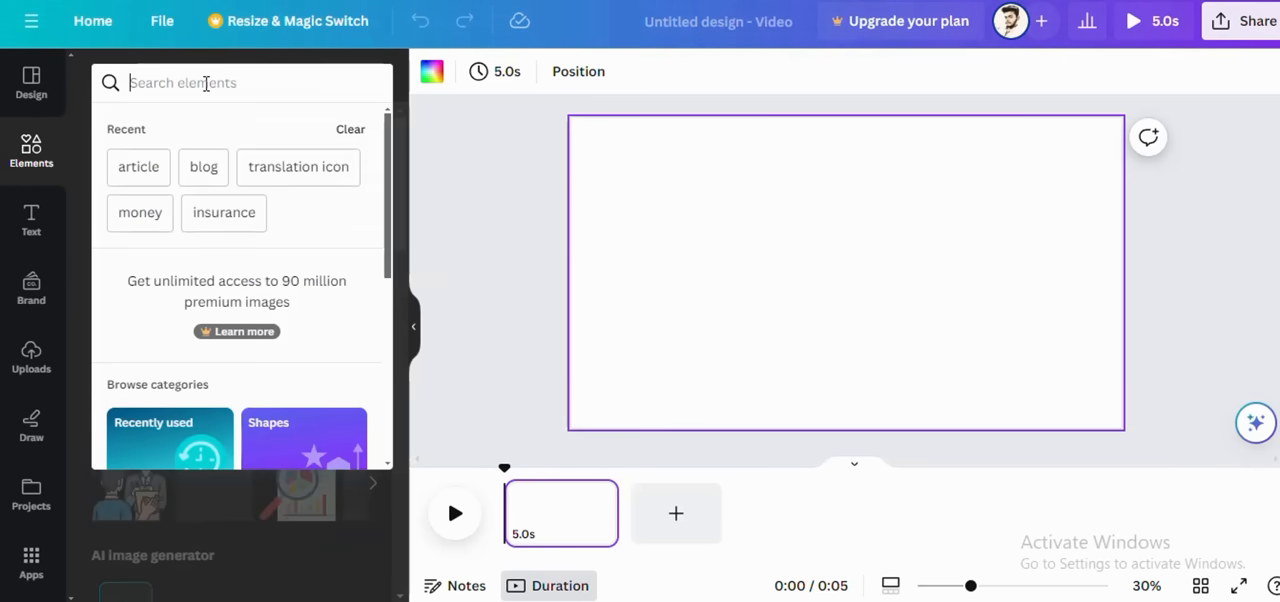
pyautogui.write('ma')
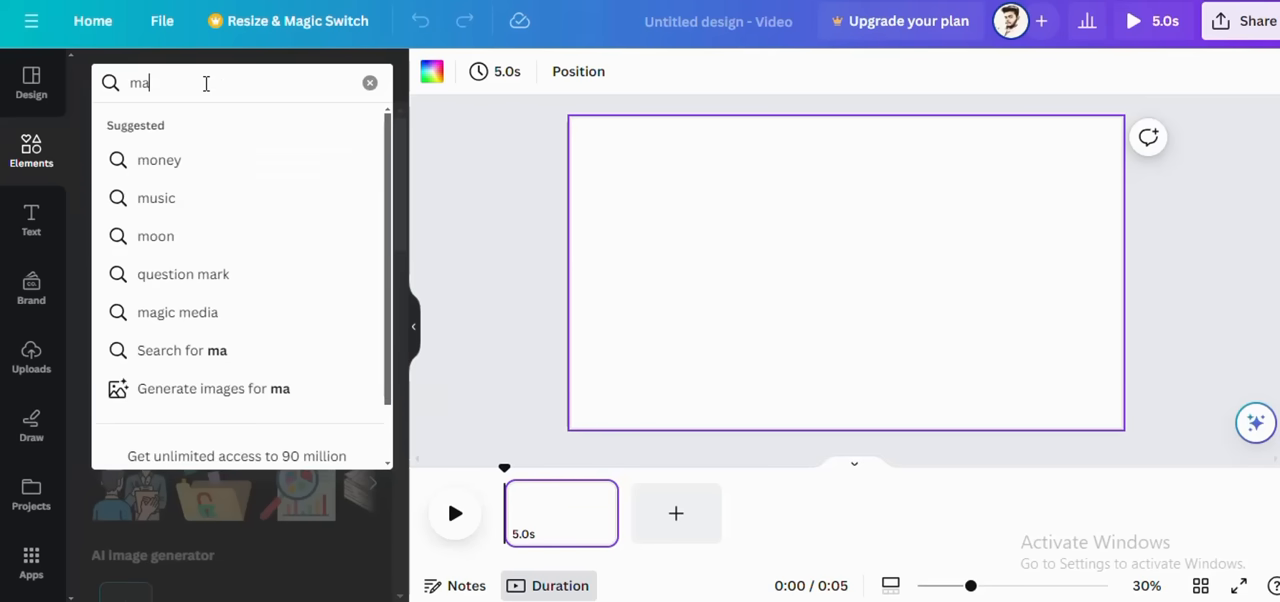
pyautogui.write('ke')
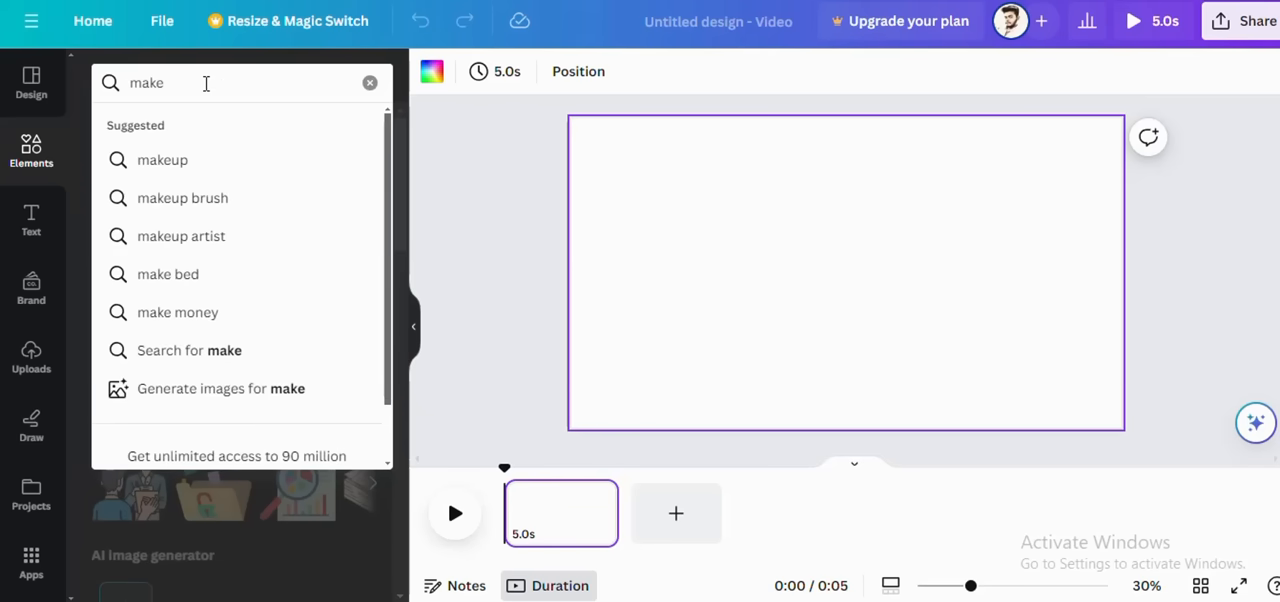
pyautogui.write(' mone')
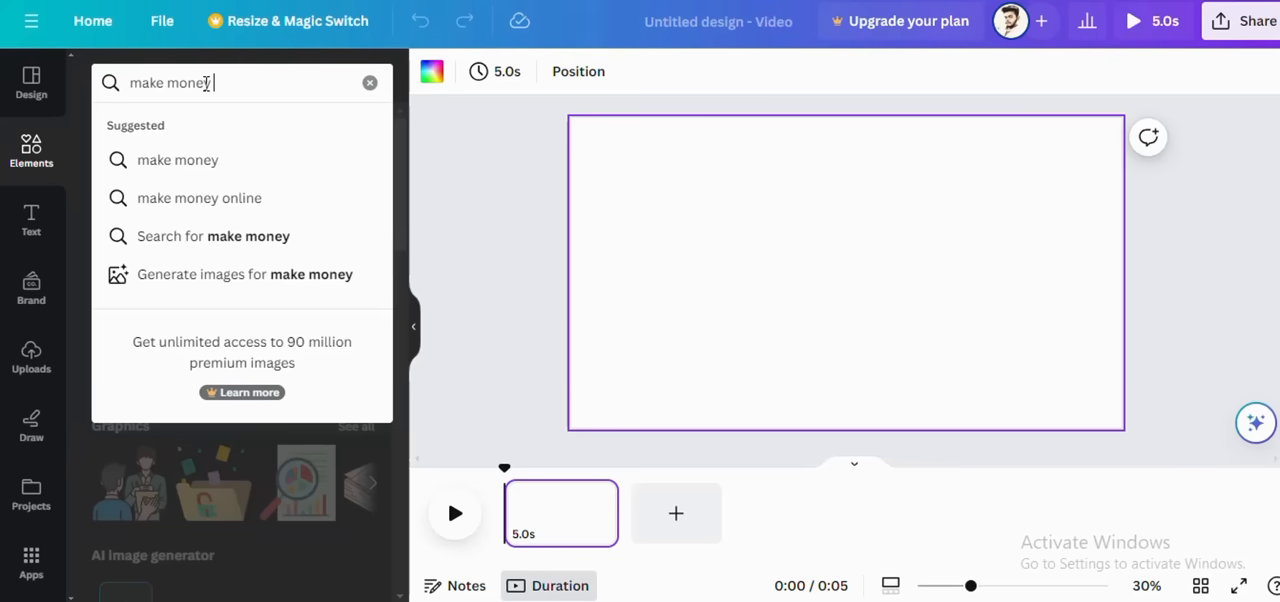
pyautogui.write('y')
pyautogui.click(217, 199)
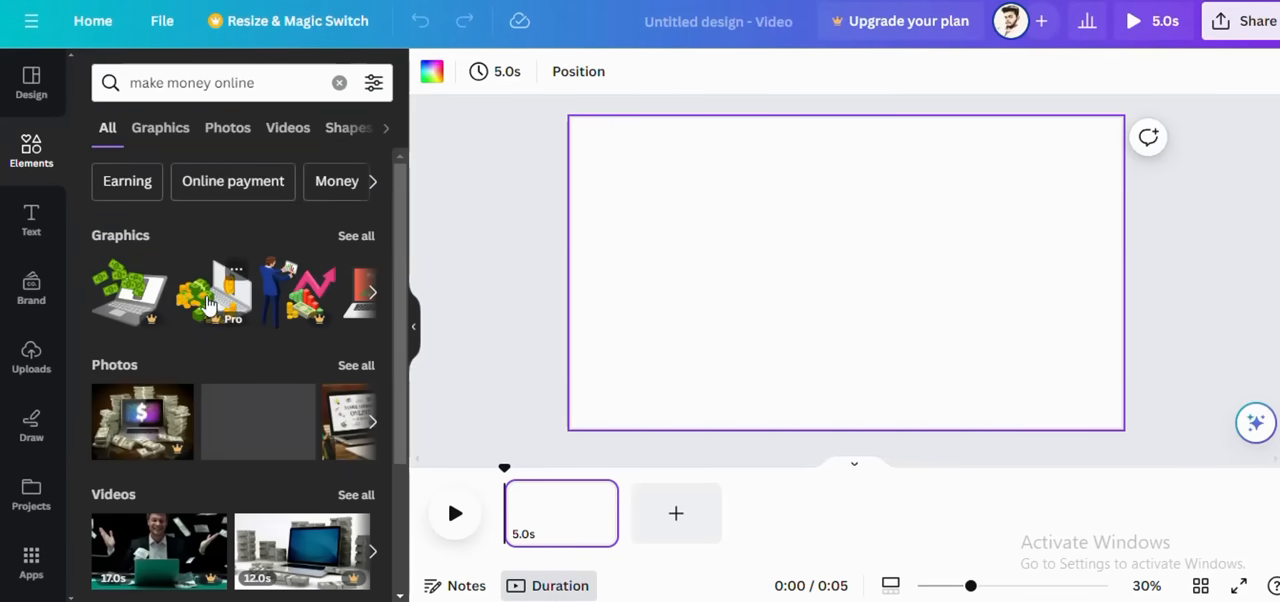
# Step: Look over the mixed "make money online" elements and narrow them to graphics and to photos
pyautogui.scroll(-2, 183, 355)
pyautogui.moveTo(185, 356)
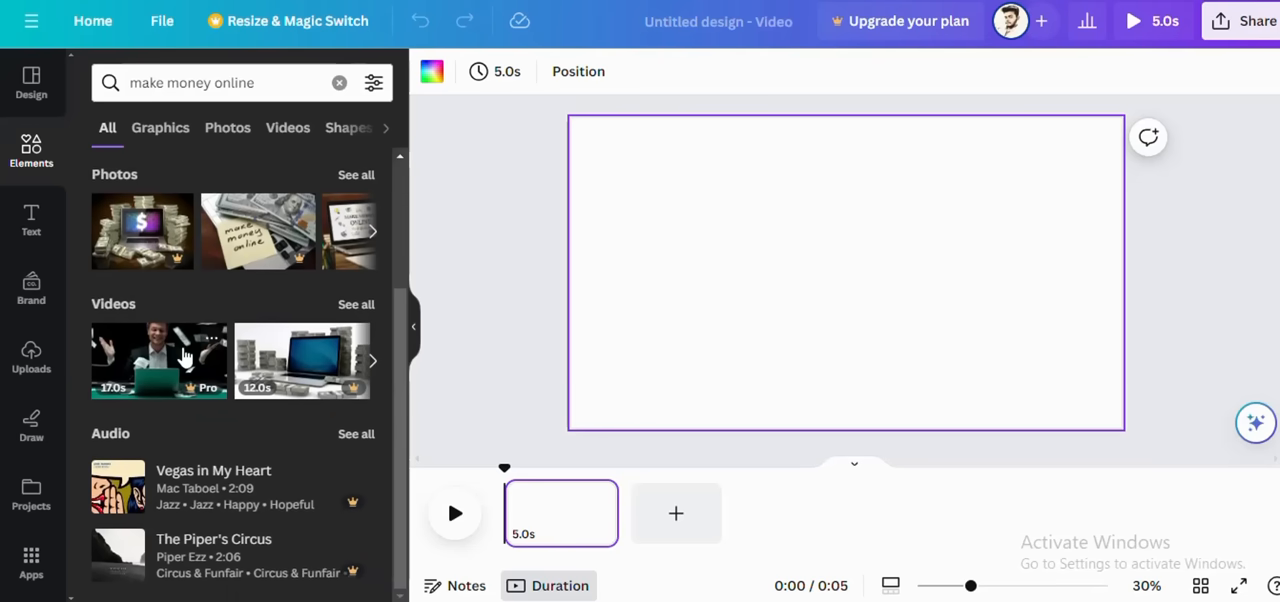
pyautogui.scroll(2, 183, 355)
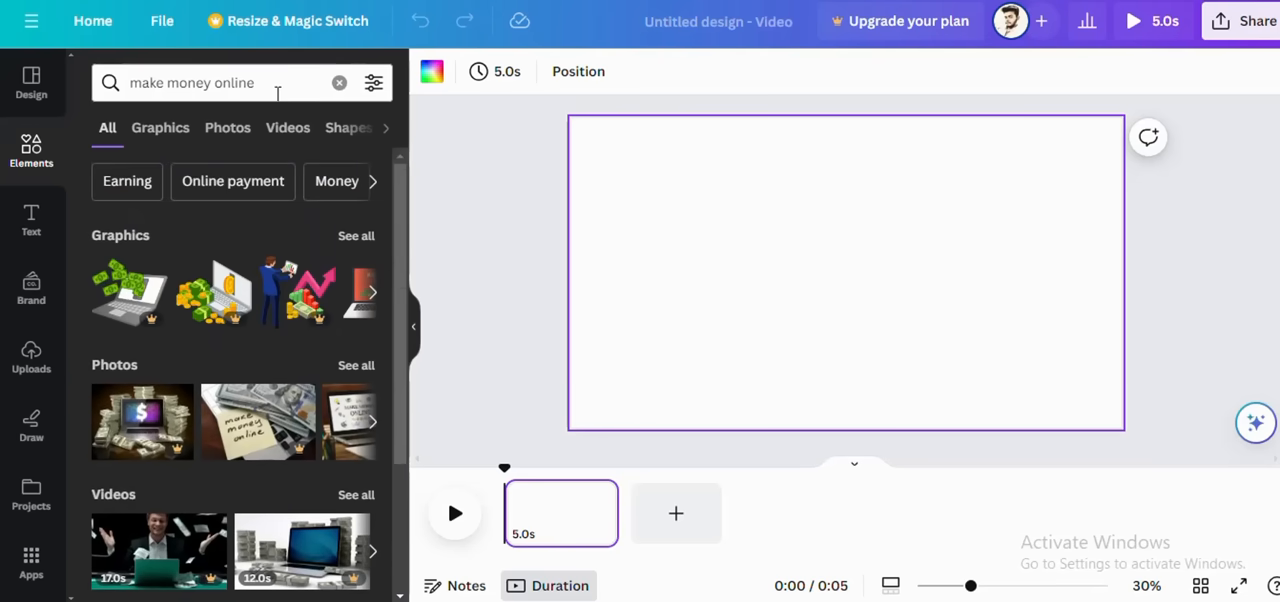
pyautogui.click(170, 140)
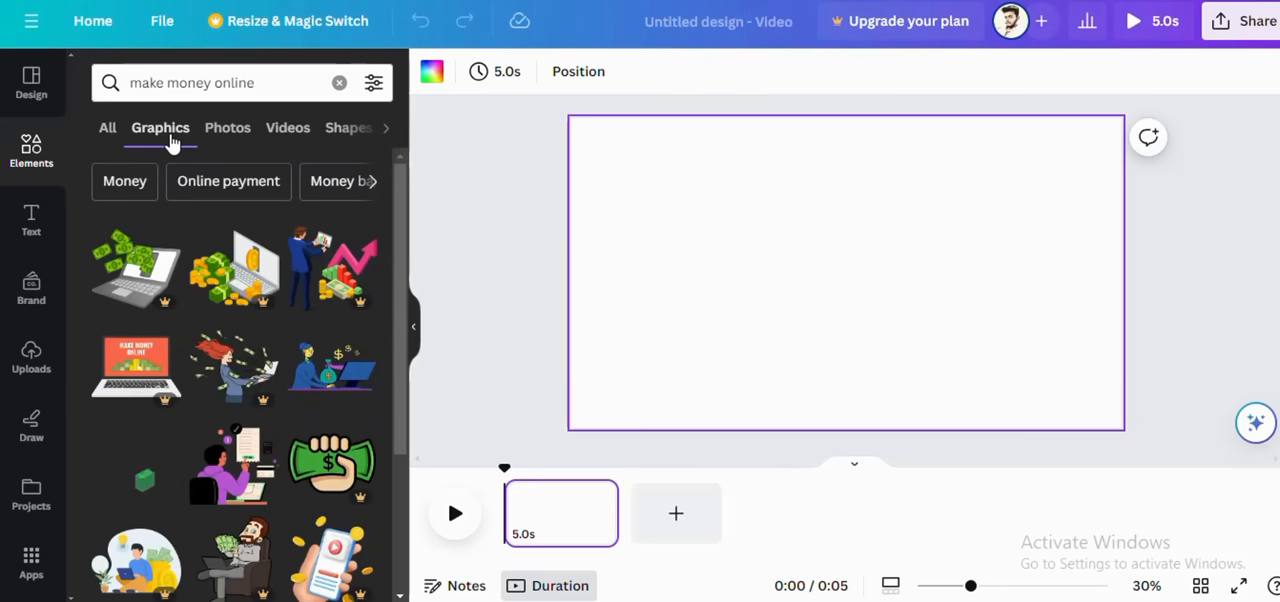
pyautogui.click(214, 140)
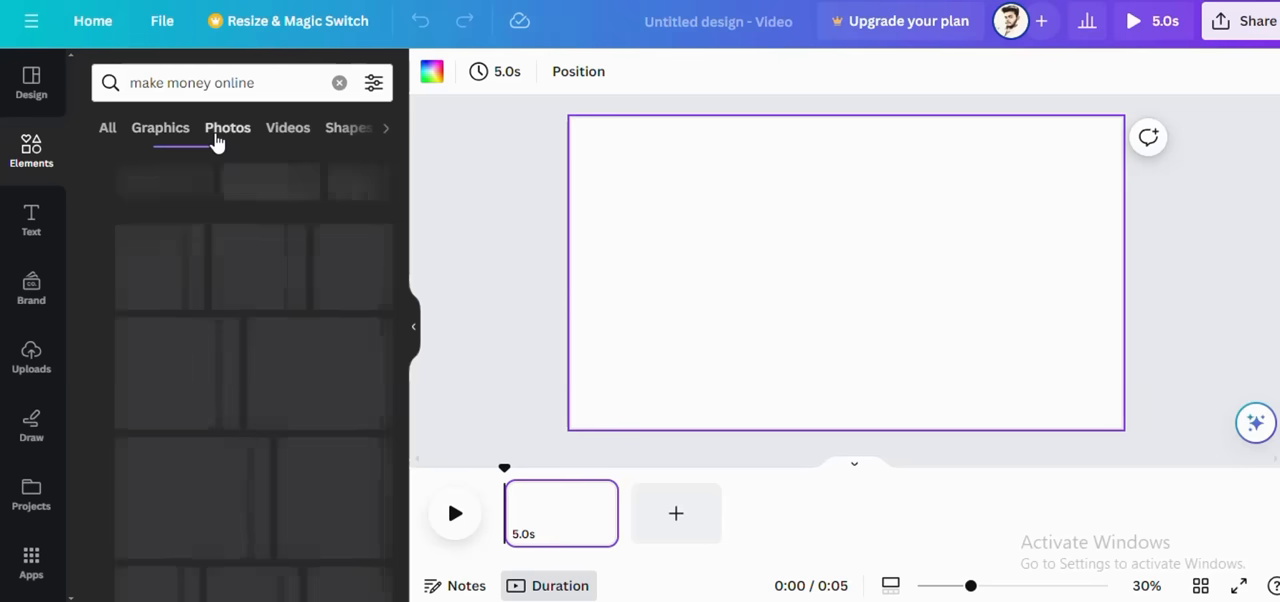
# Step: Filter the "make money online" elements to videos and browse the available stock clips
pyautogui.click(289, 134)
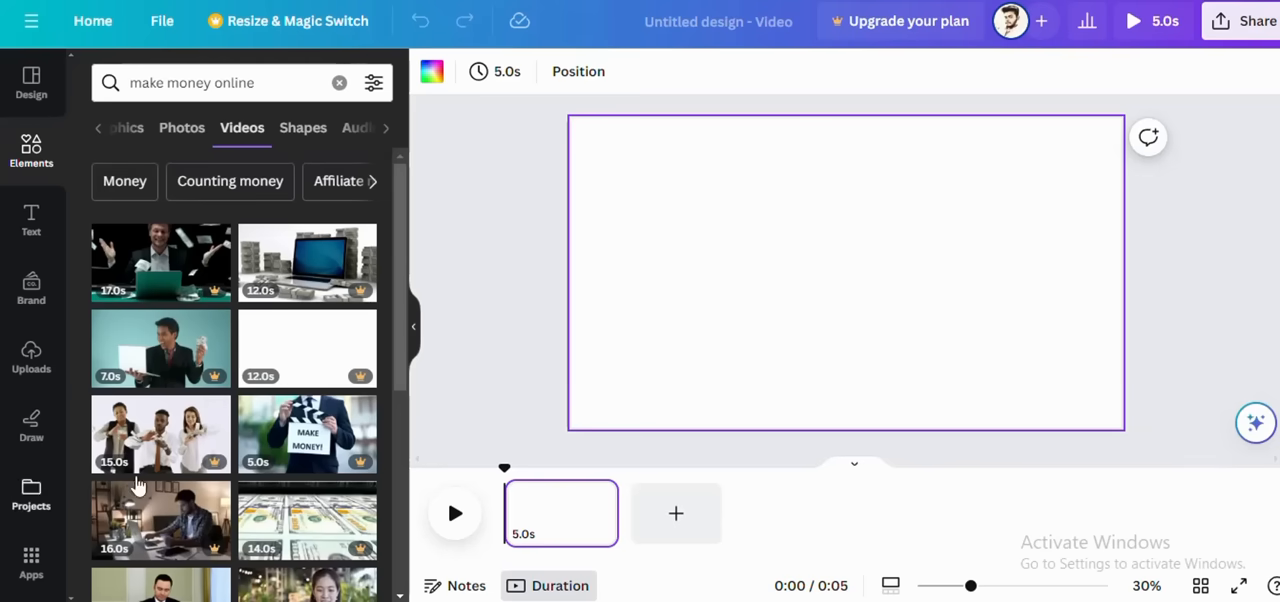
pyautogui.scroll(-4, 280, 400)
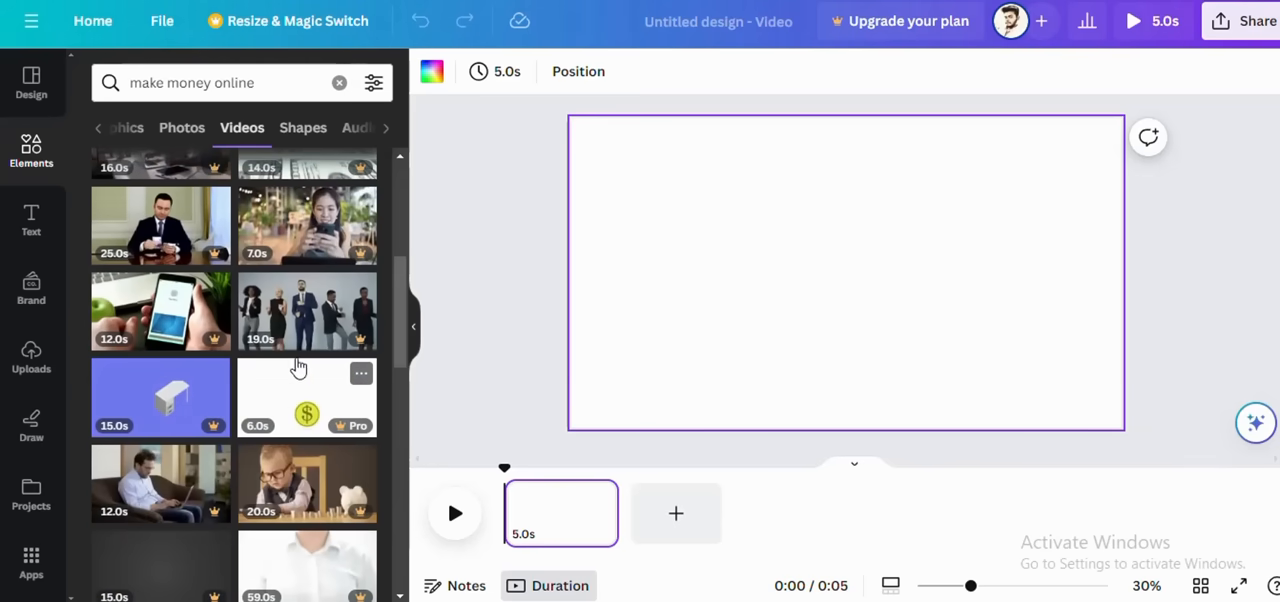
pyautogui.scroll(-1, 287, 390)
pyautogui.scroll(-3, 287, 390)
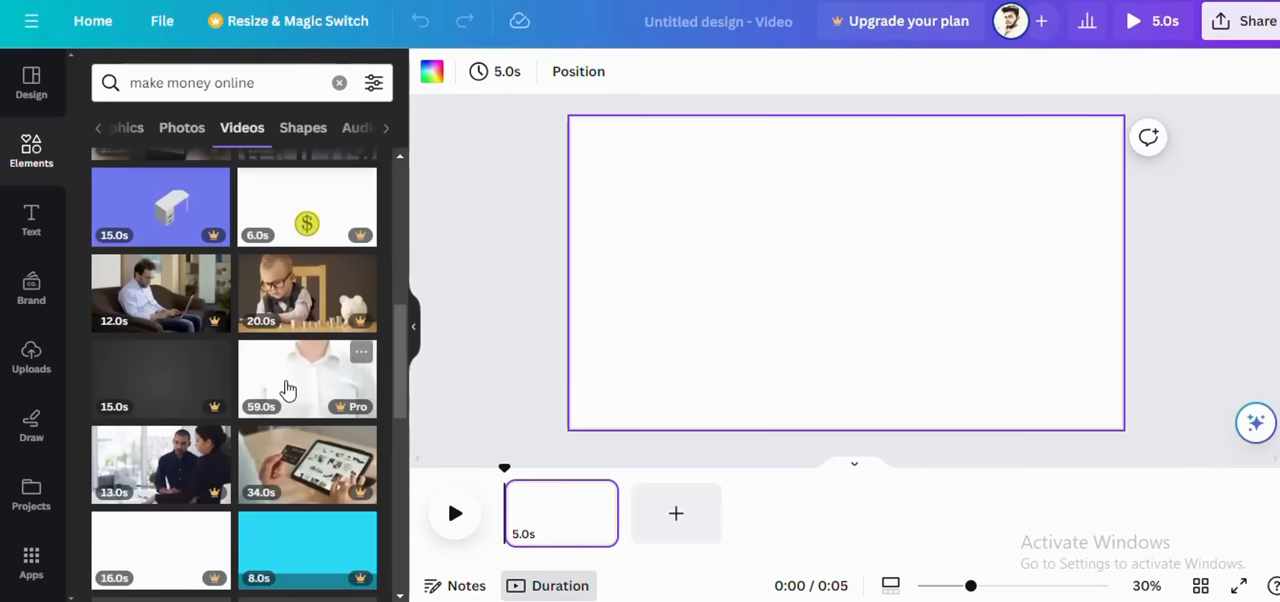
pyautogui.scroll(-8, 287, 390)
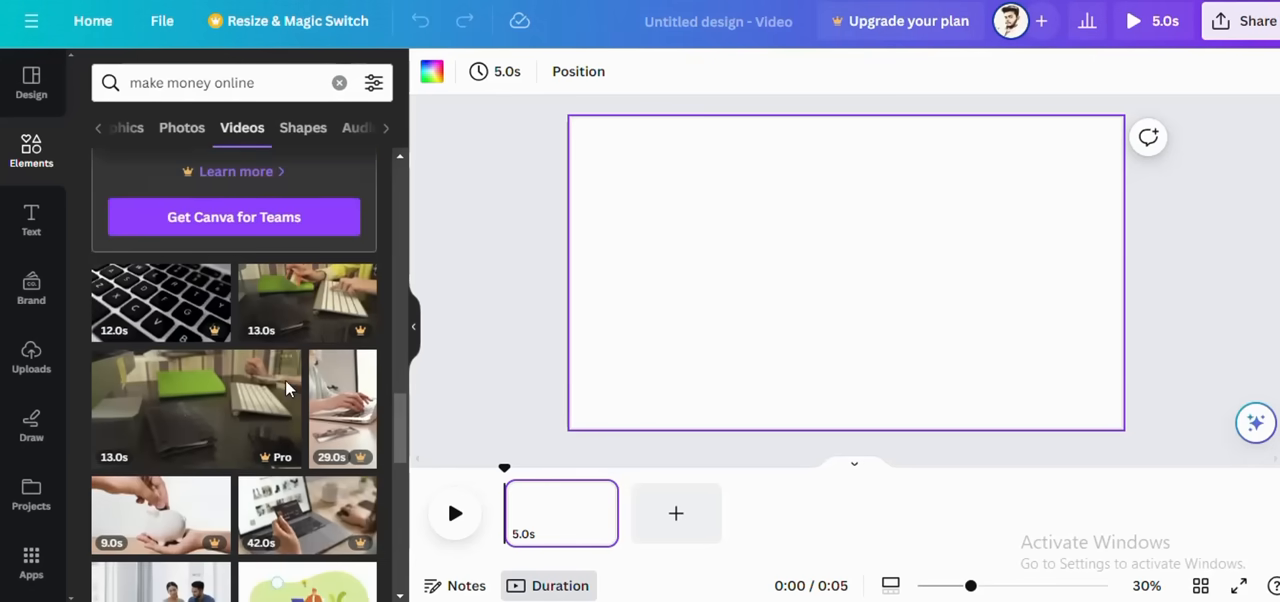
pyautogui.scroll(-1, 287, 390)
pyautogui.scroll(-5, 287, 390)
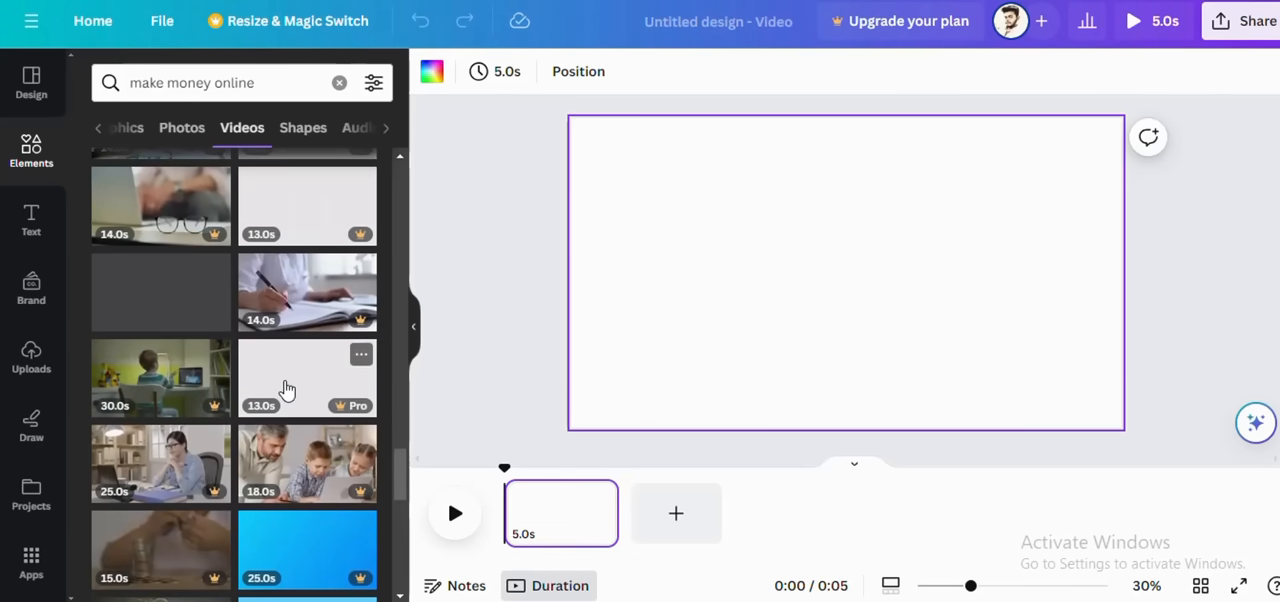
pyautogui.scroll(-4, 276, 388)
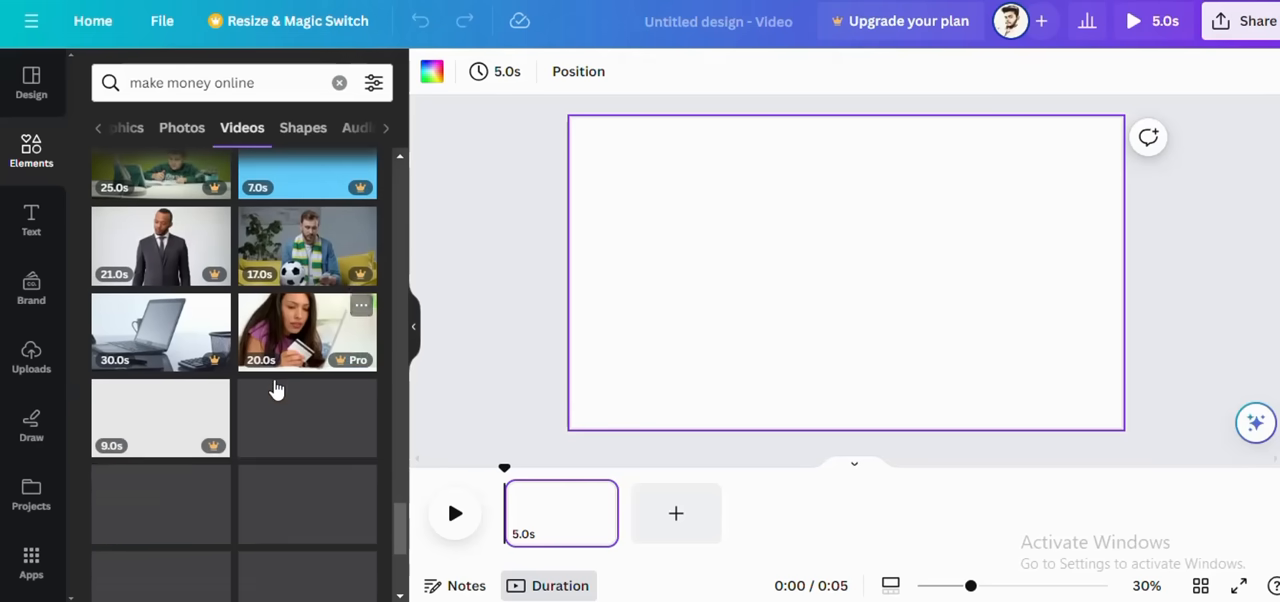
pyautogui.scroll(-4, 276, 388)
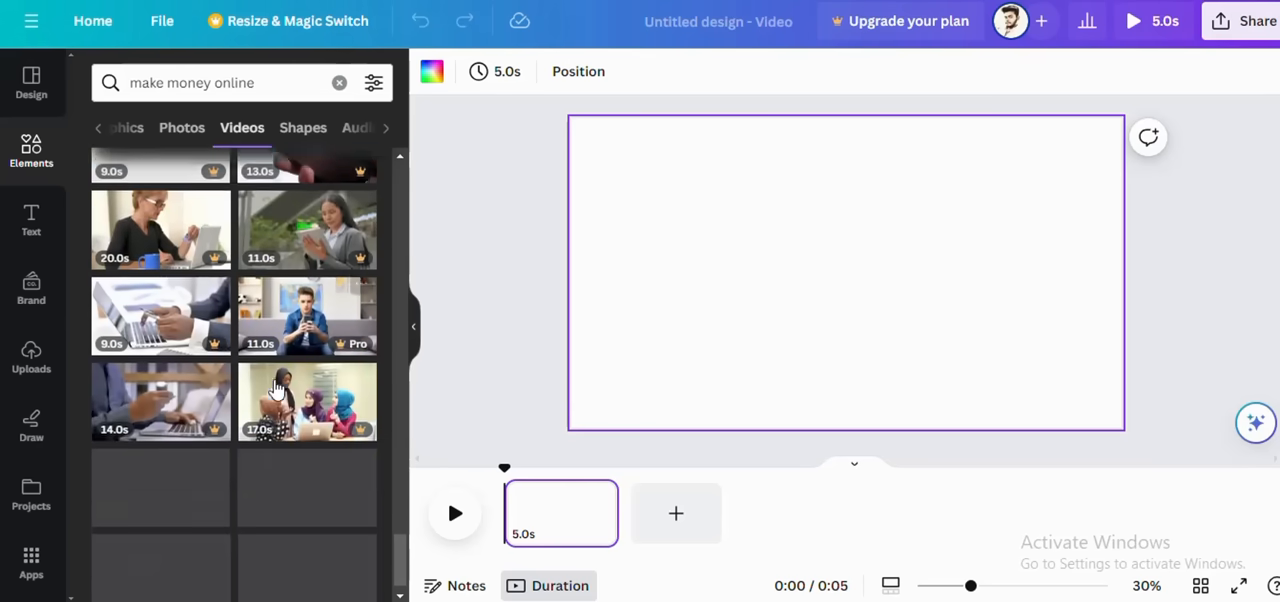
pyautogui.scroll(-5, 276, 388)
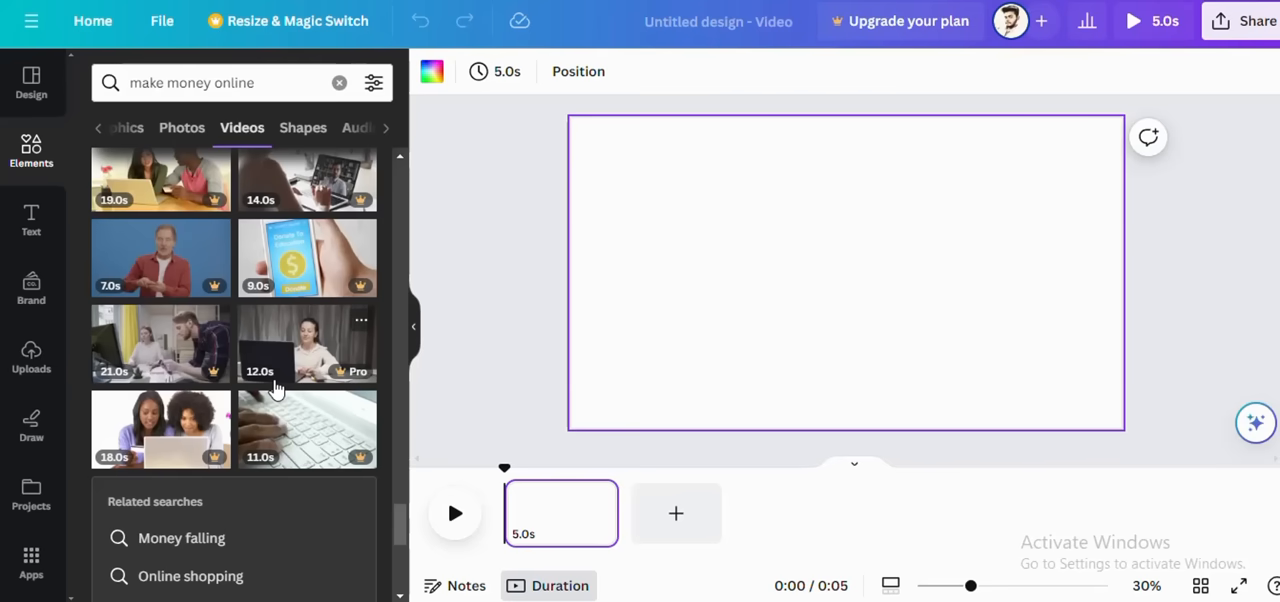
pyautogui.scroll(15, 276, 388)
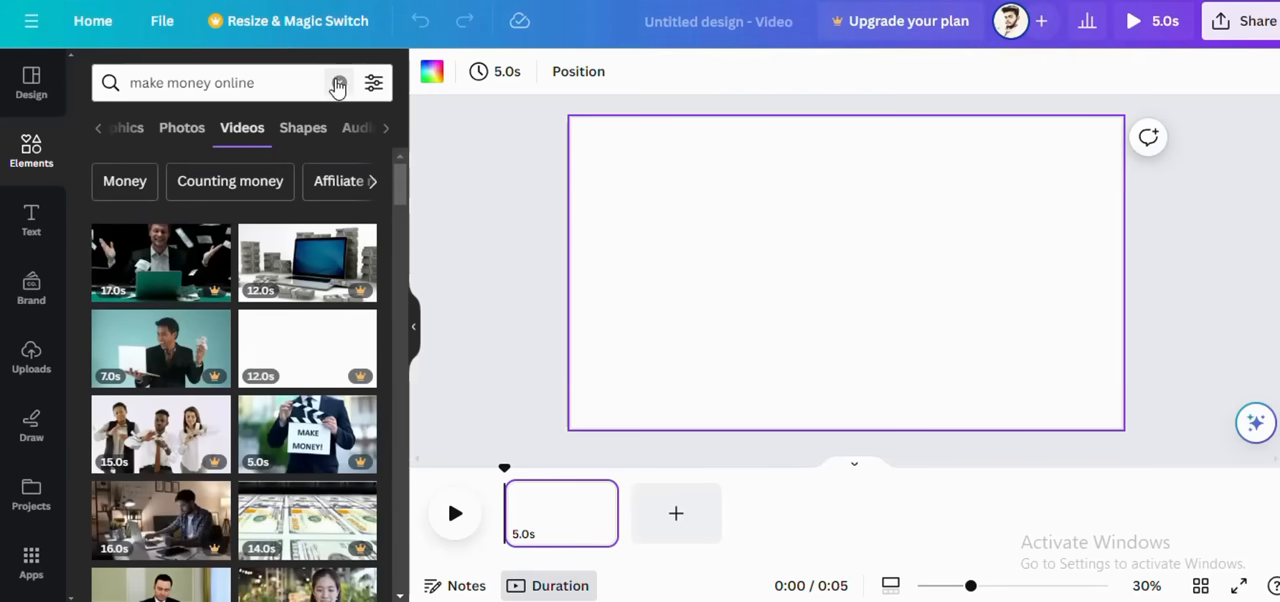
# Step: Replace the elements search with "weight loss" and show only the matching videos
pyautogui.click(339, 83)
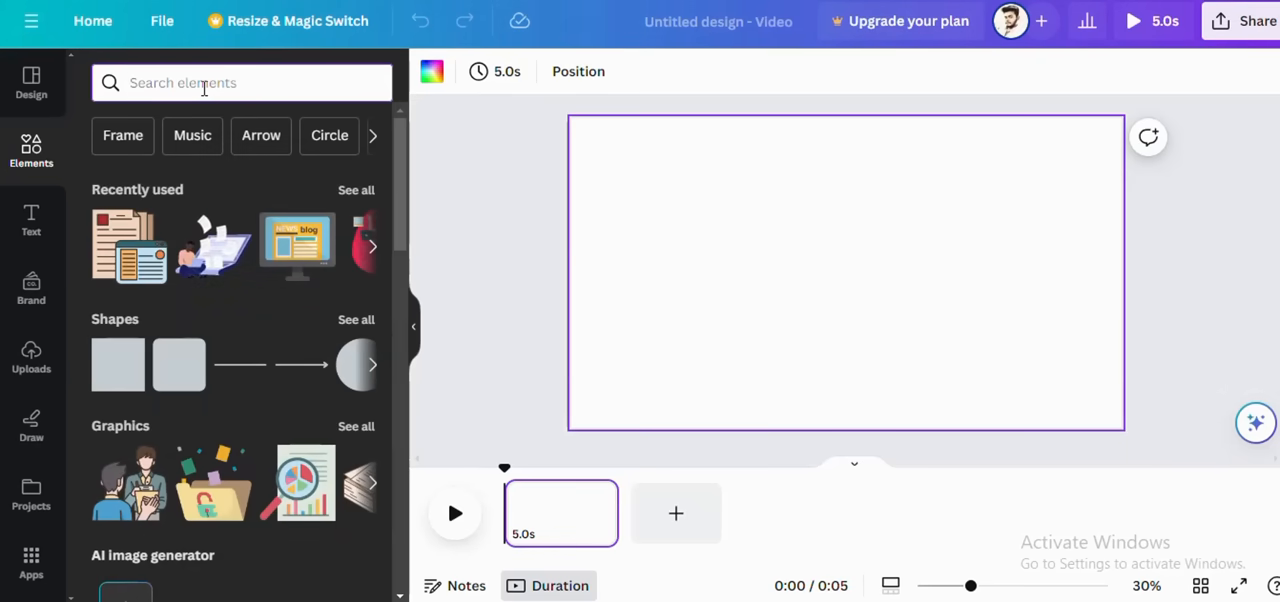
pyautogui.write('we')
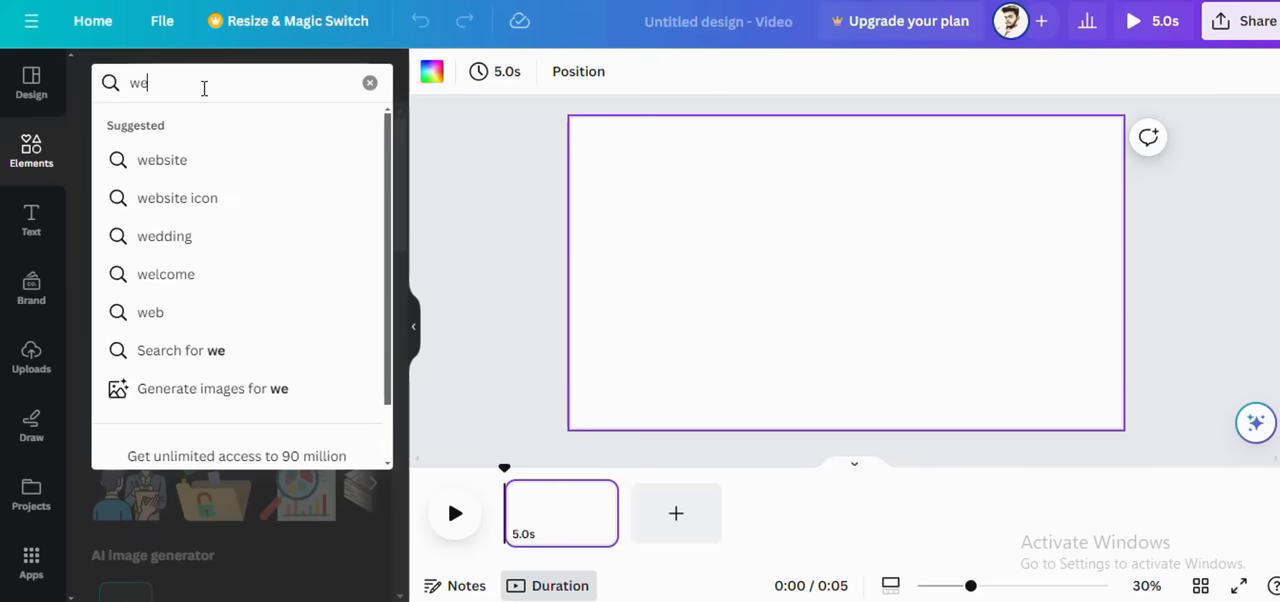
pyautogui.write('ight')
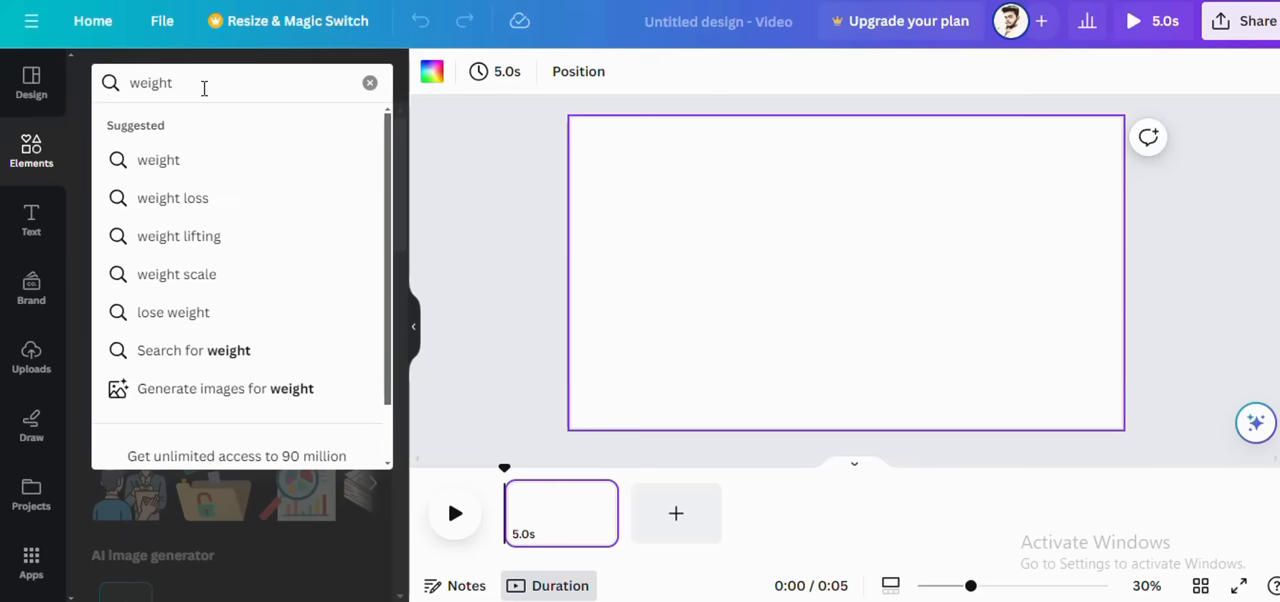
pyautogui.click(190, 199)
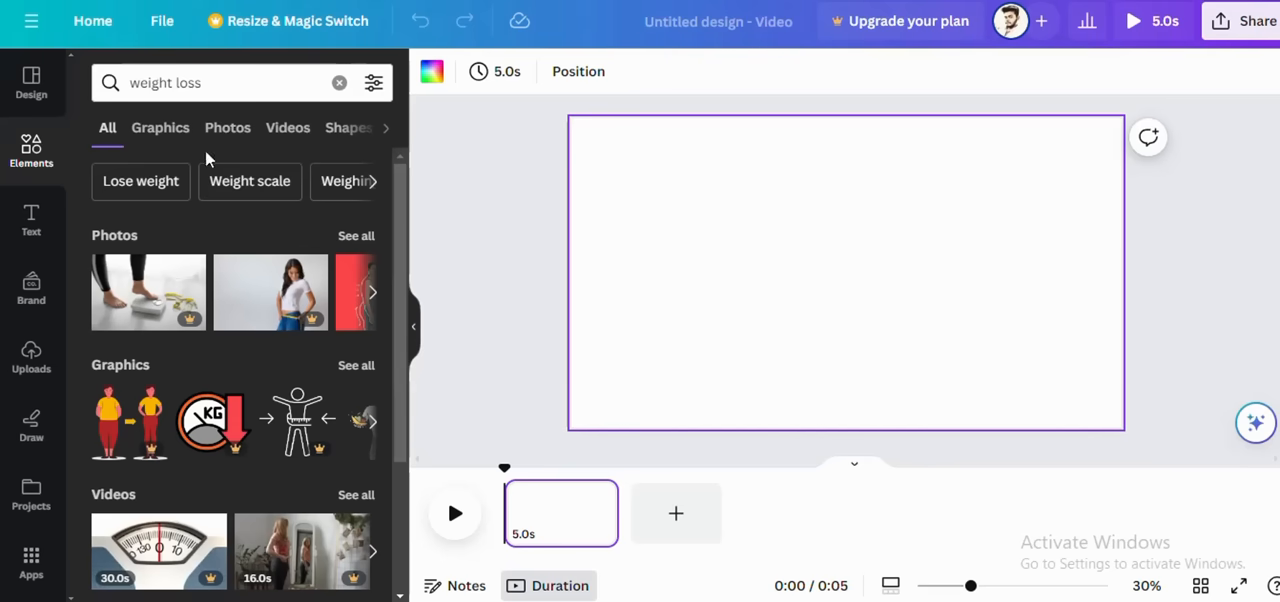
pyautogui.click(300, 132)
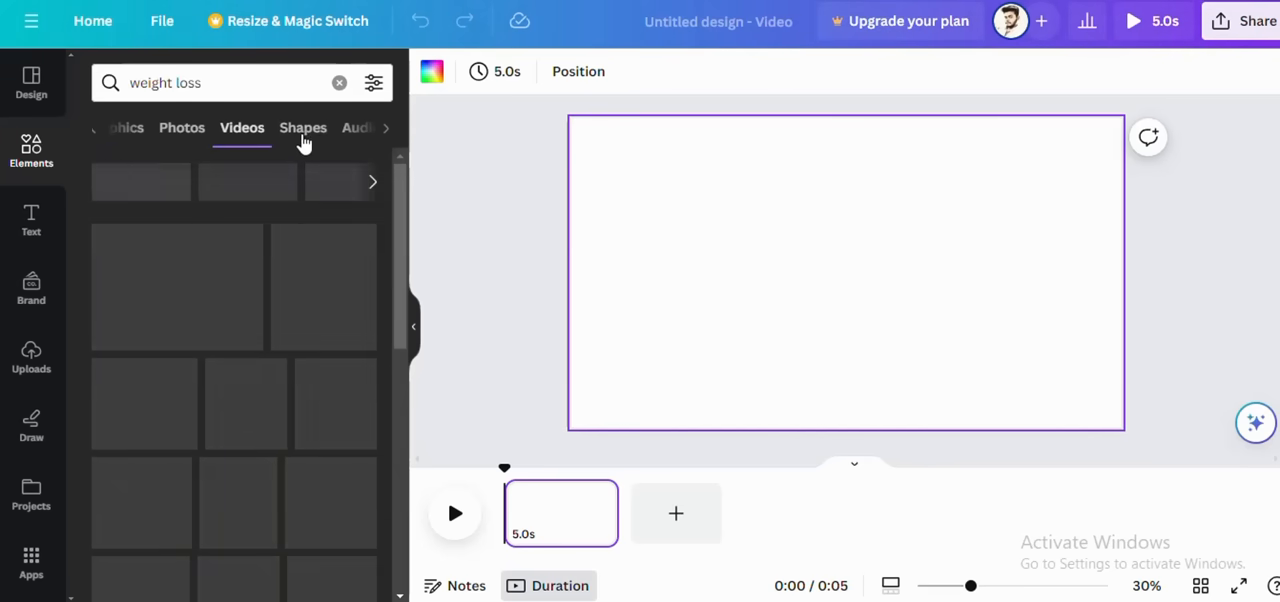
# Step: Browse the "weight loss" stock video clips in the elements library
pyautogui.scroll(-4, 225, 290)
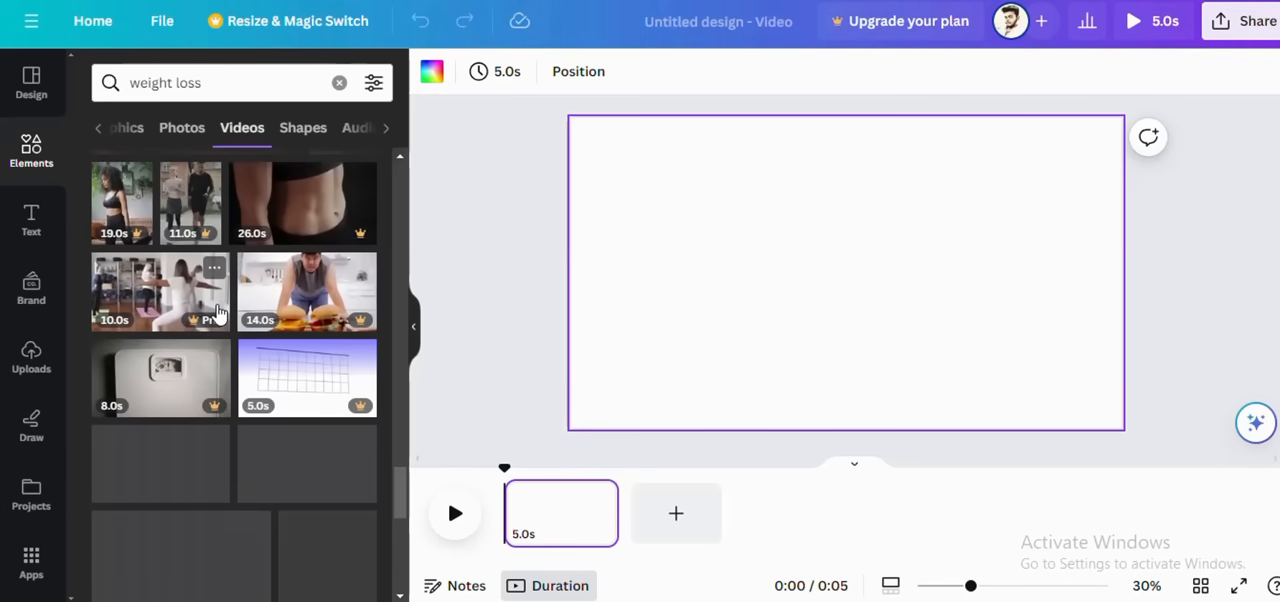
pyautogui.scroll(-5, 216, 313)
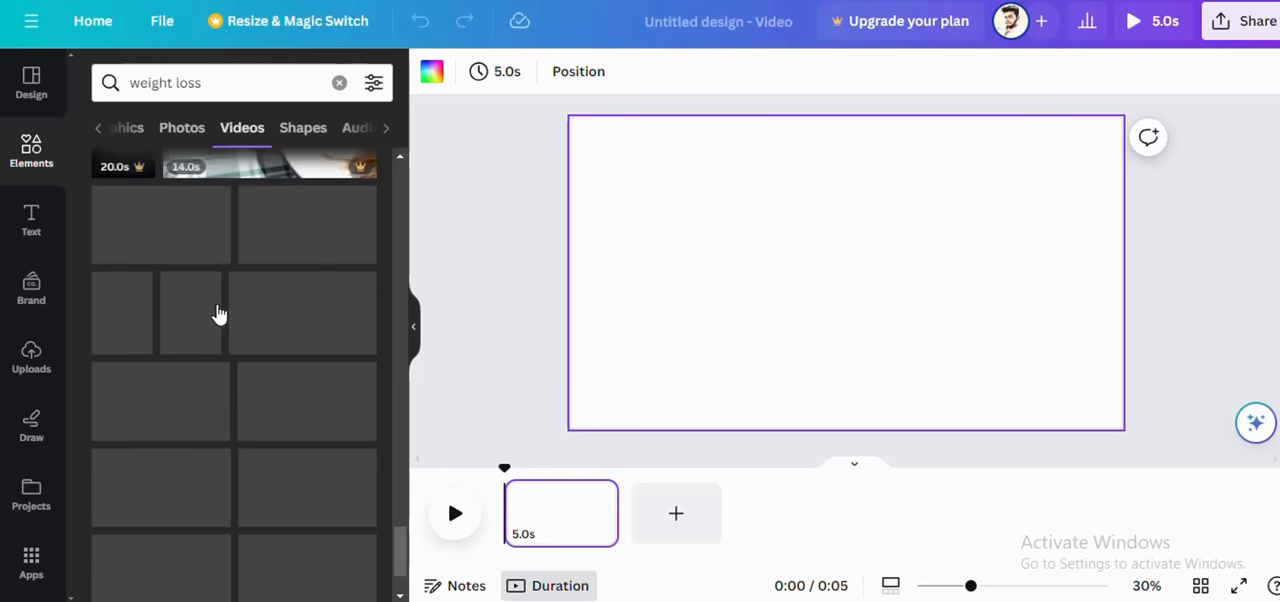
pyautogui.scroll(-5, 218, 314)
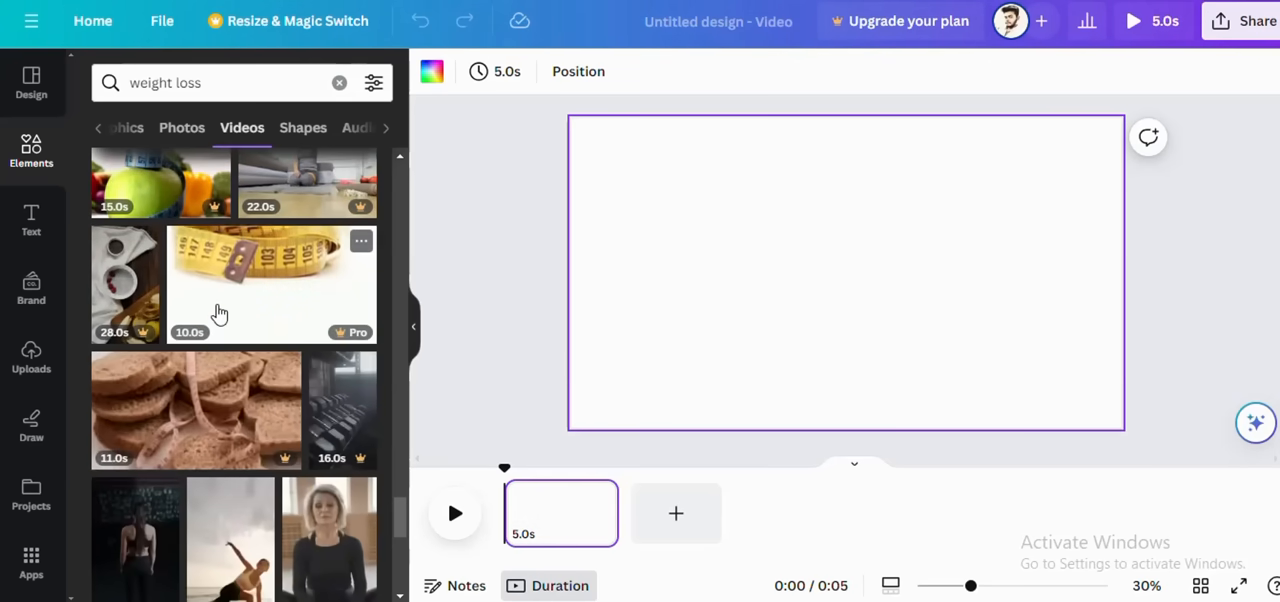
pyautogui.scroll(-10, 218, 313)
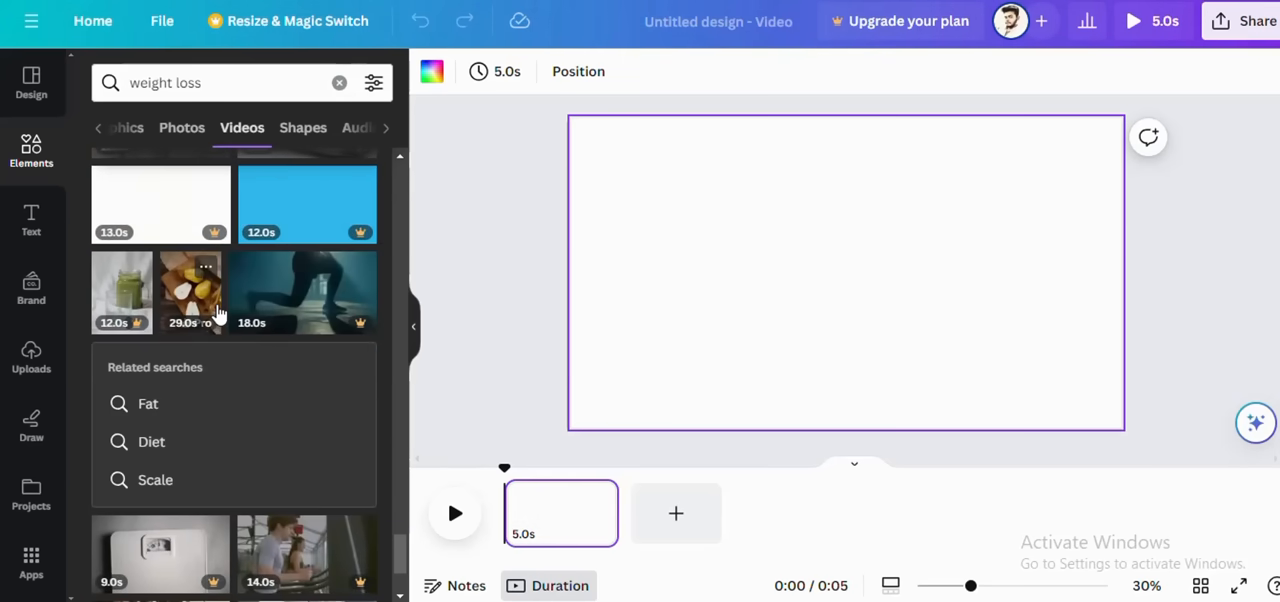
pyautogui.scroll(-3, 218, 313)
pyautogui.scroll(-10, 218, 313)
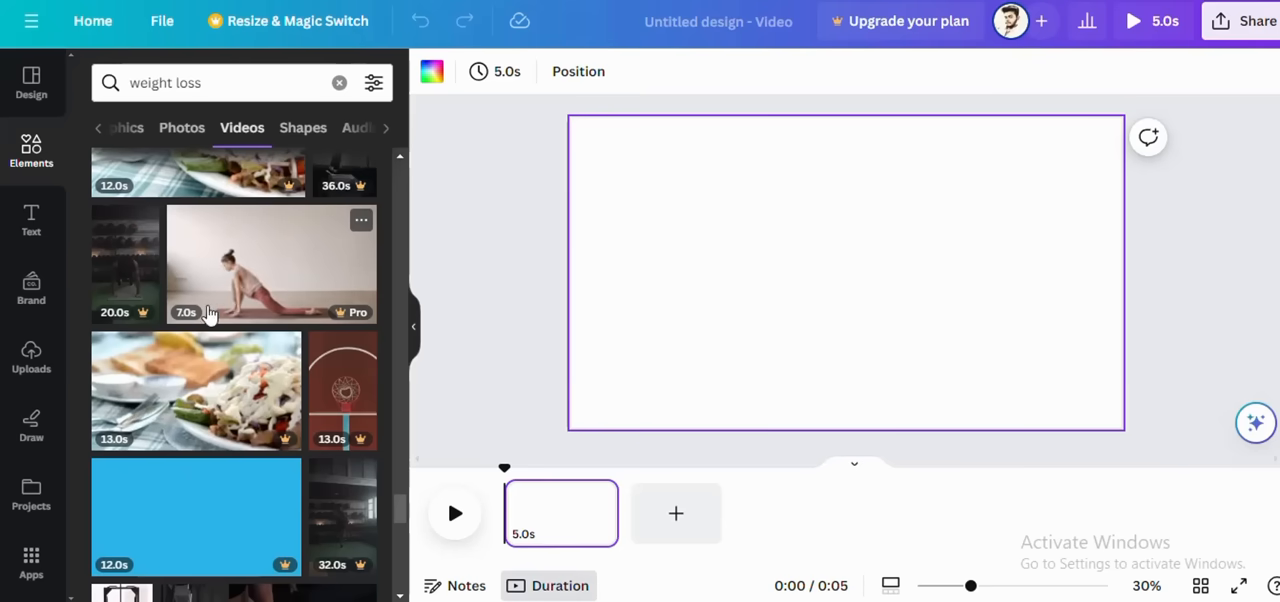
pyautogui.scroll(-5, 171, 294)
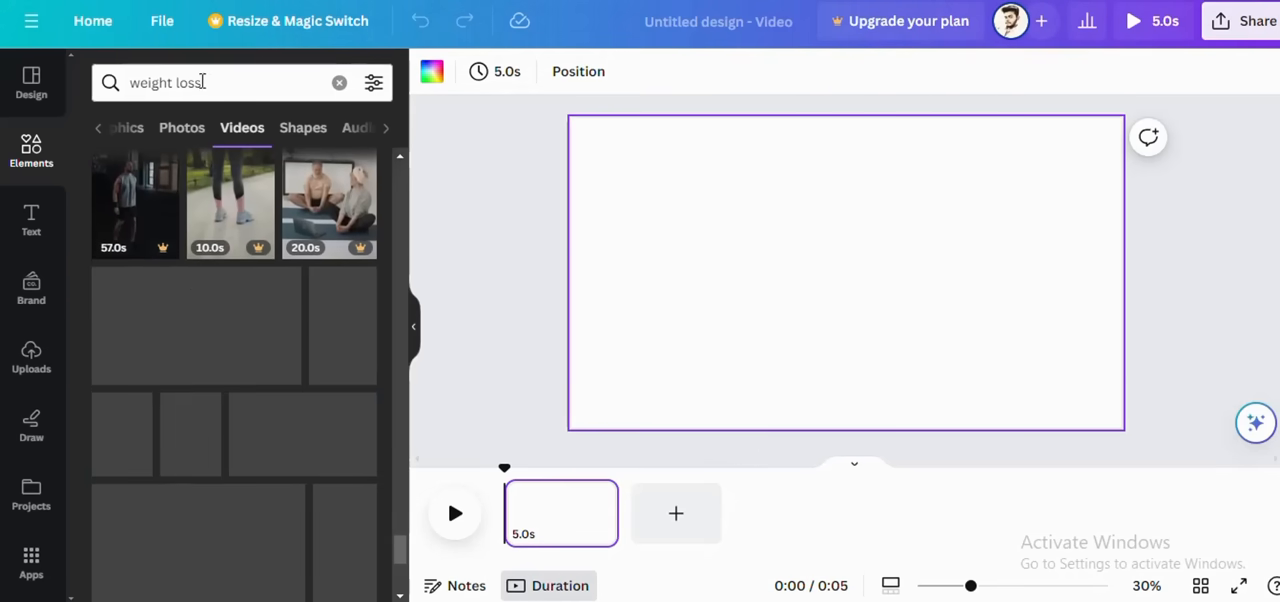
pyautogui.click(190, 134)
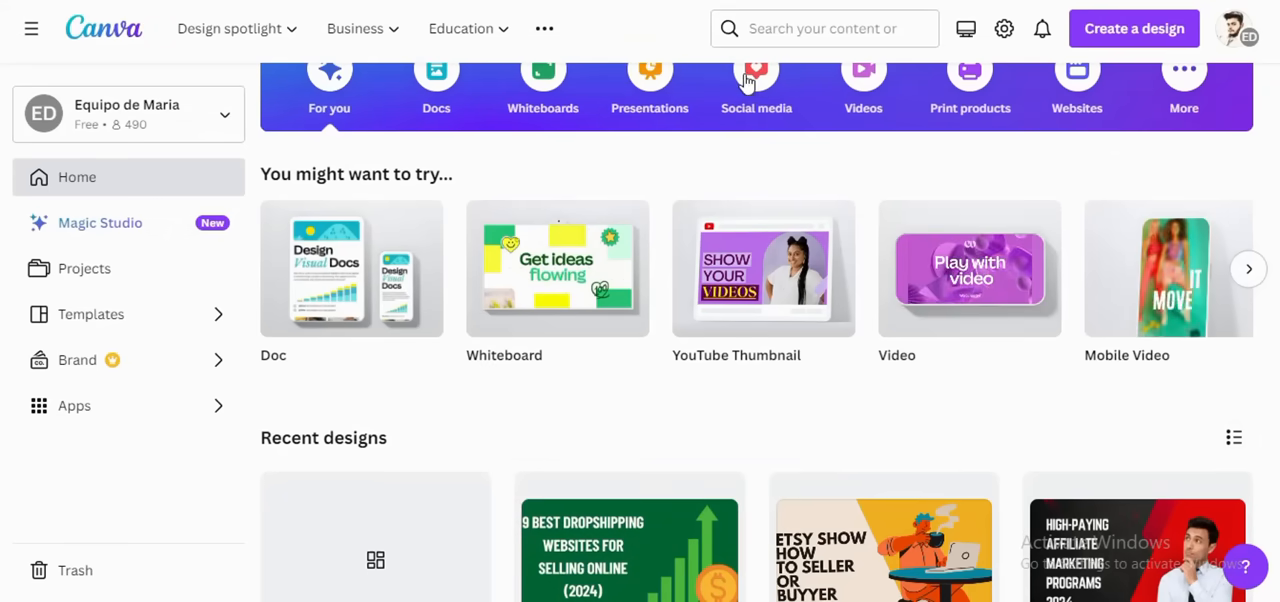
# Step: Search the Canva home page templates for "youtube video" and create a blank YouTube video design
pyautogui.click(777, 31)
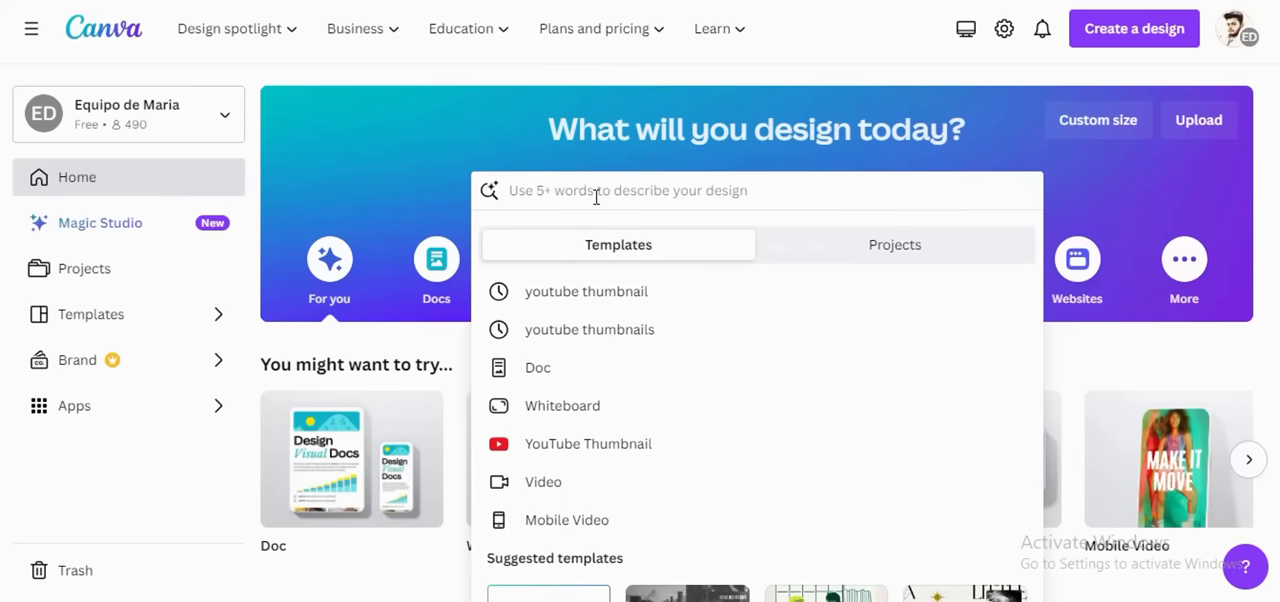
pyautogui.write('youtub')
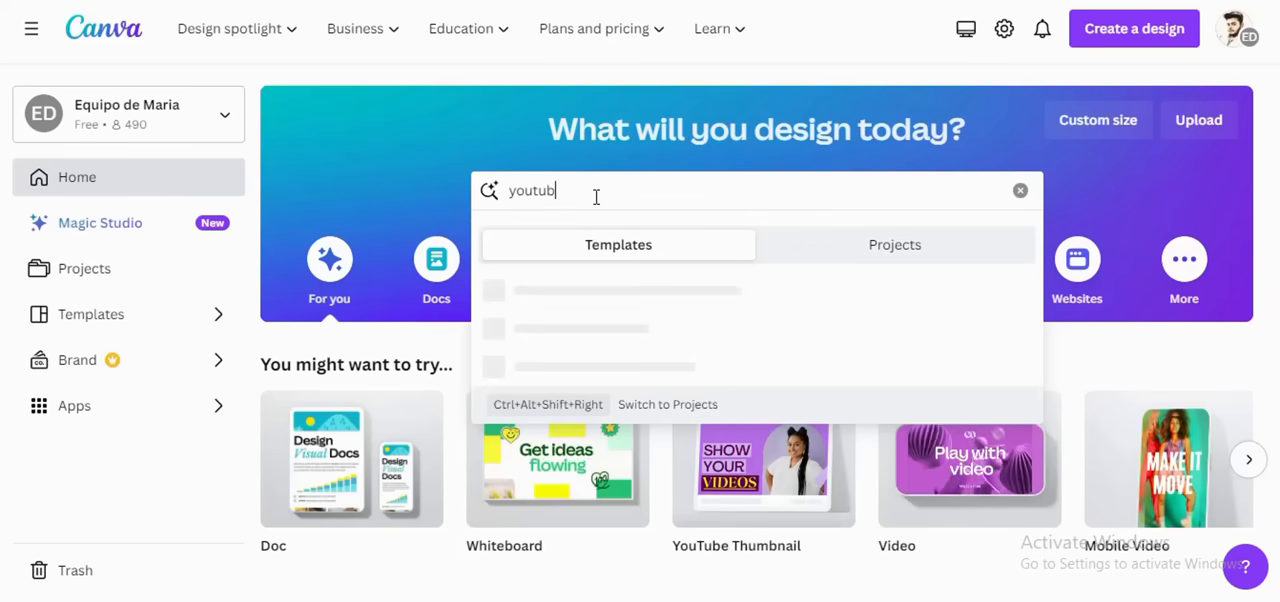
pyautogui.write('e vi')
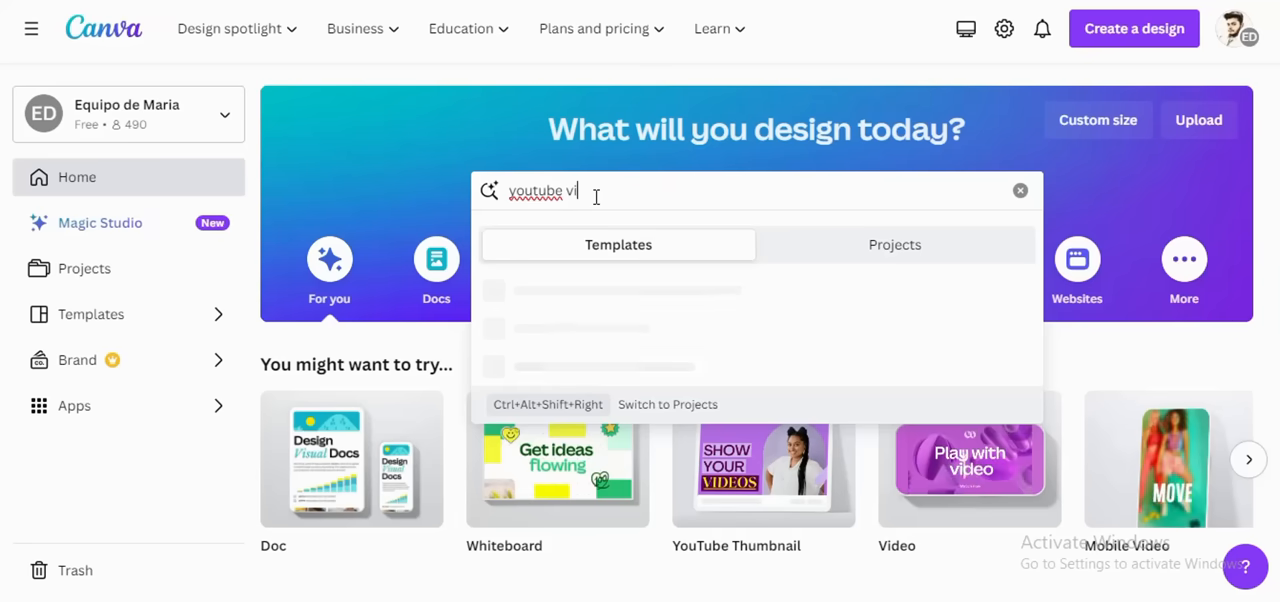
pyautogui.write('deo')
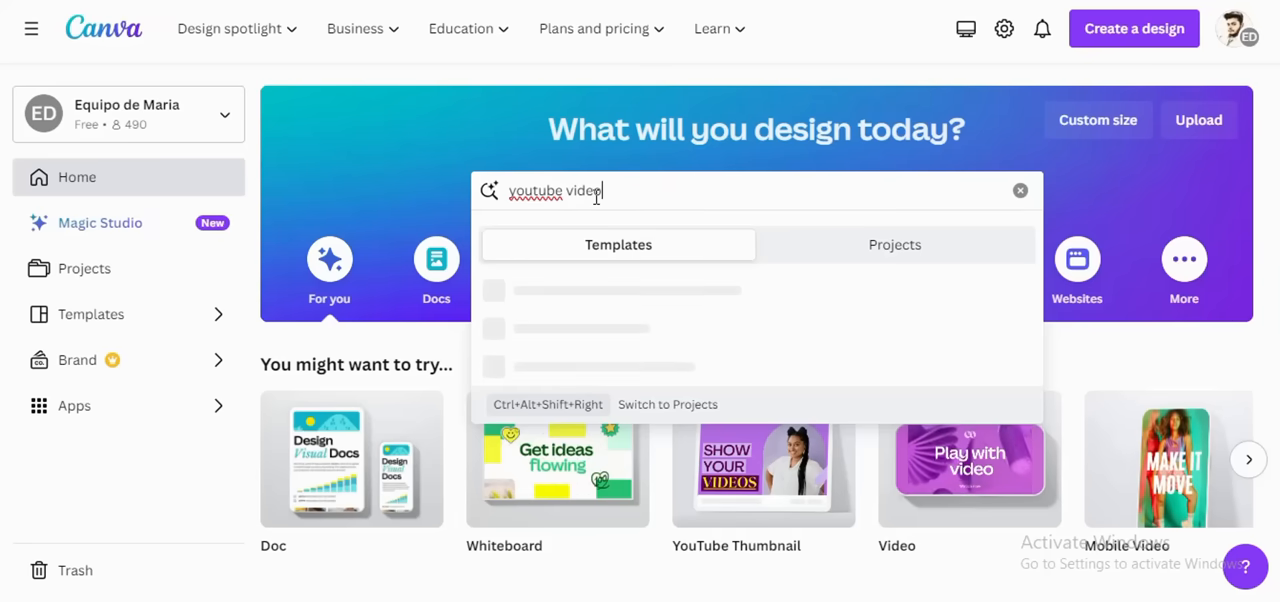
pyautogui.press('Return')
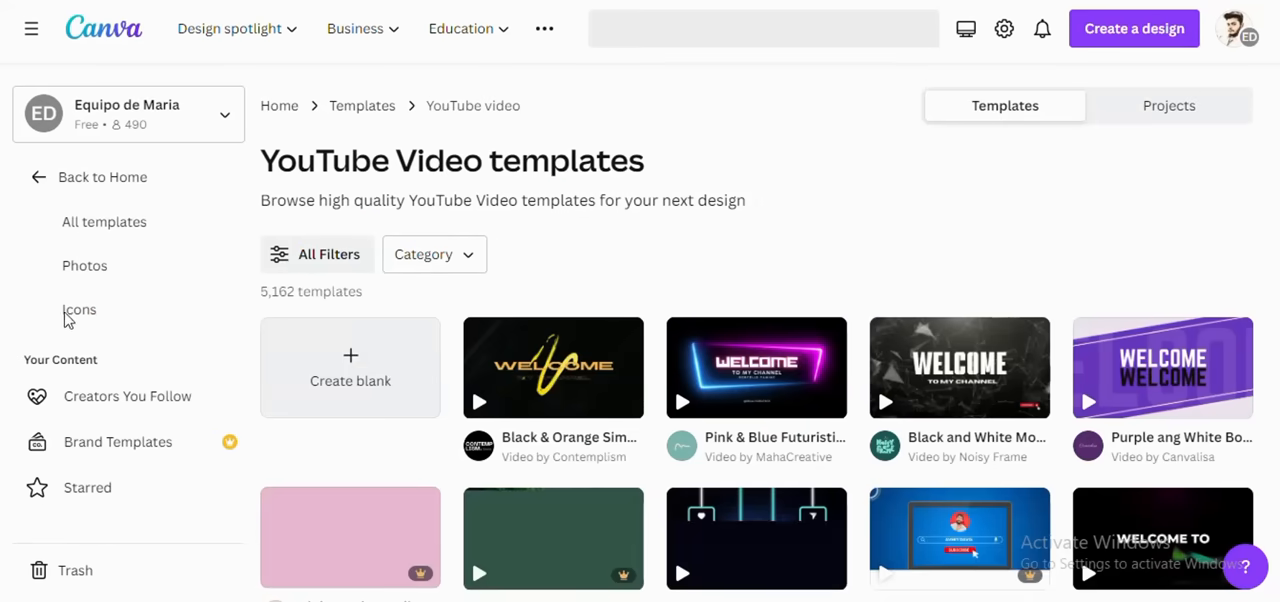
pyautogui.click(372, 367)
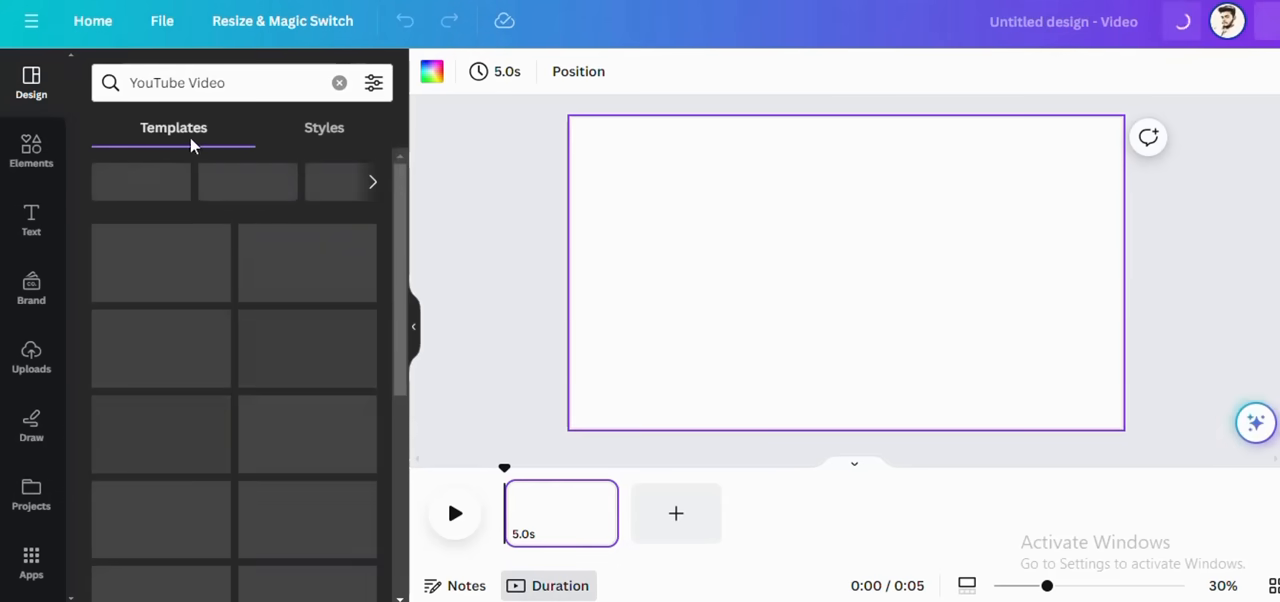
# Step: Clear the template search, search the elements for the recent term "weight loss" and show only videos
pyautogui.click(174, 83)
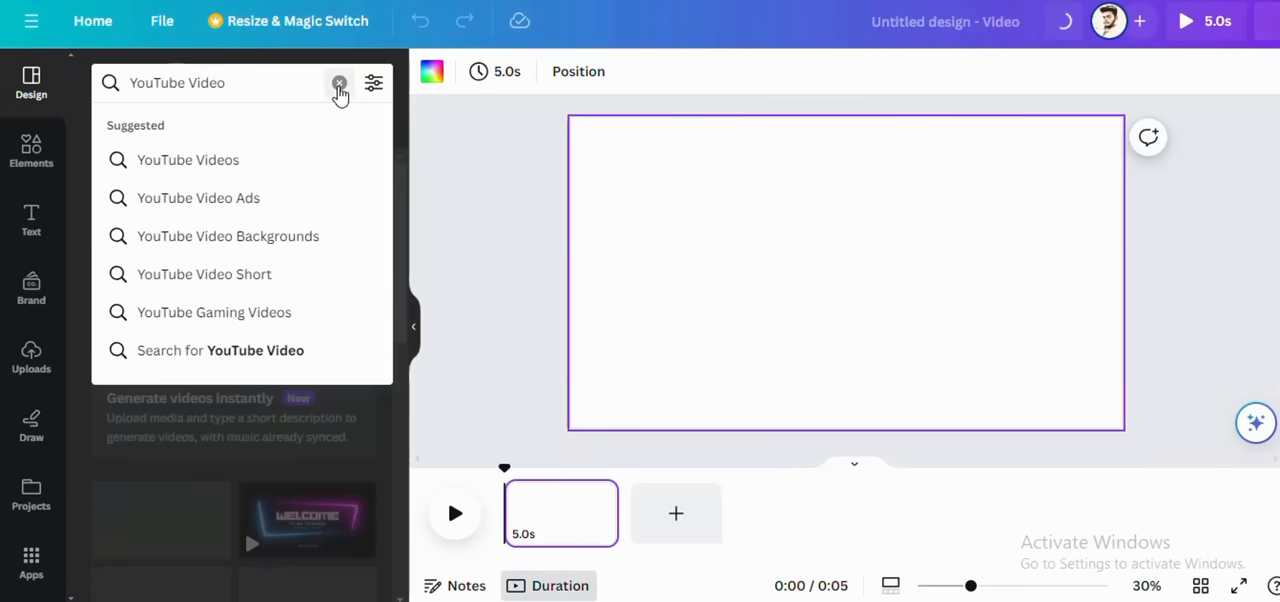
pyautogui.click(338, 83)
pyautogui.click(31, 150)
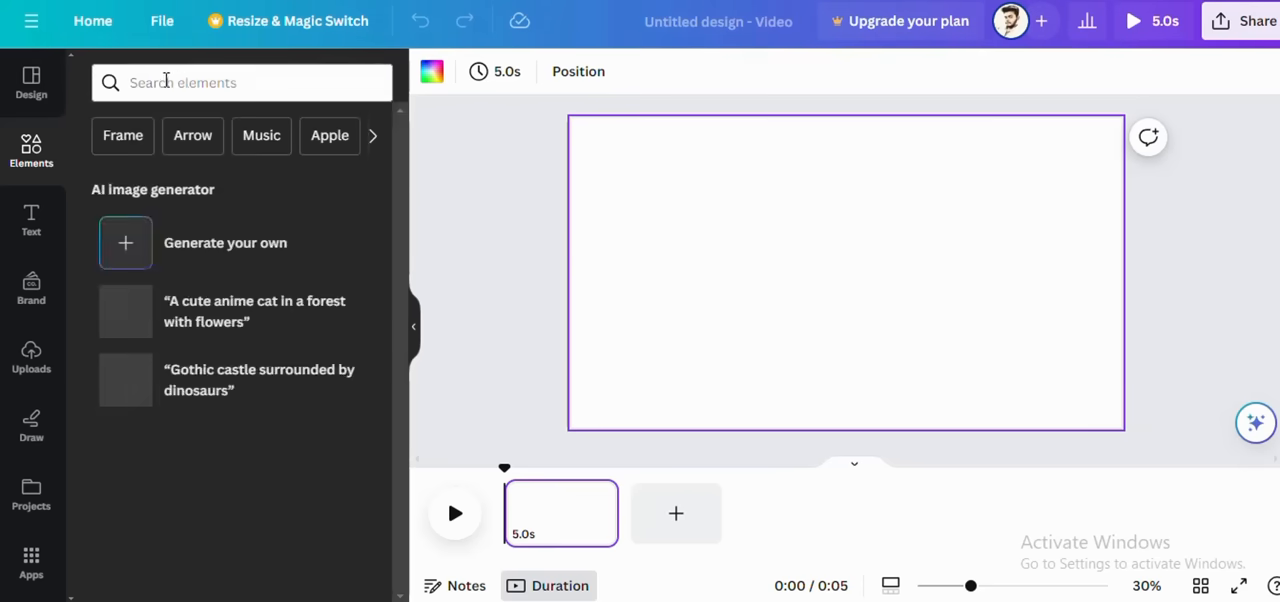
pyautogui.click(181, 81)
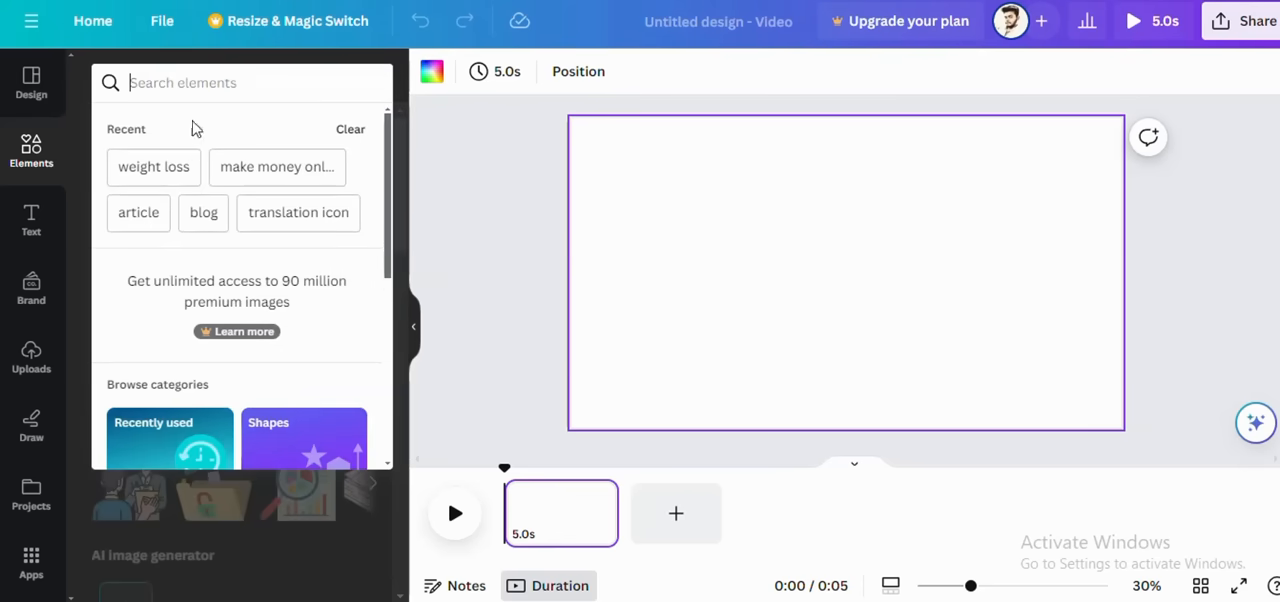
pyautogui.click(183, 166)
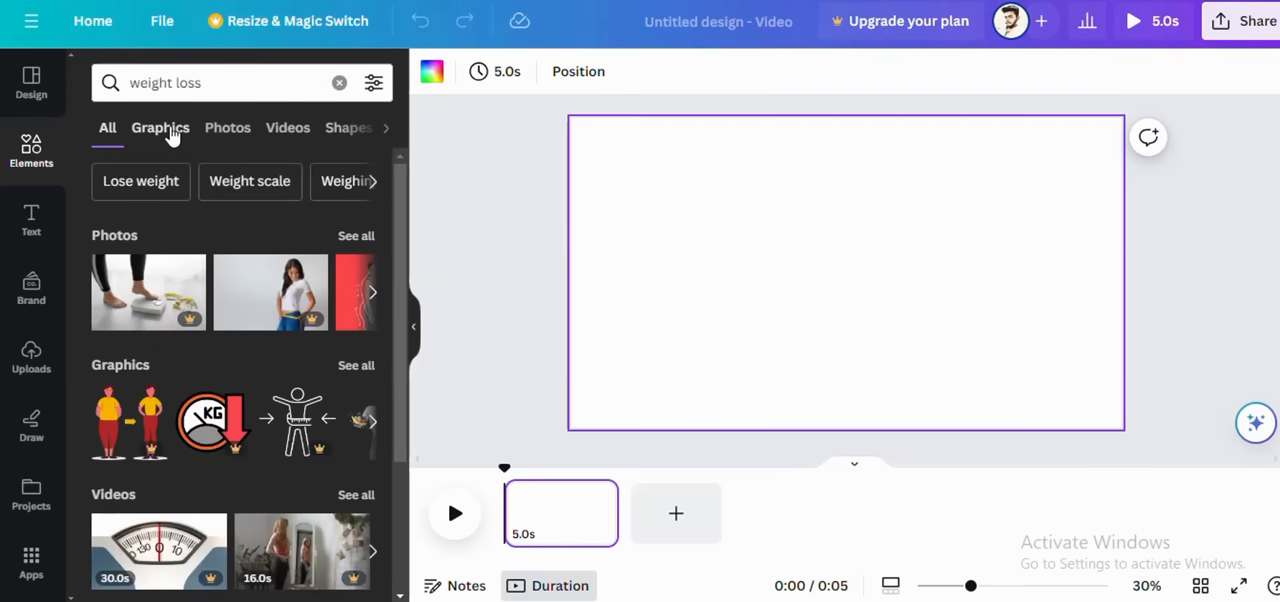
pyautogui.click(172, 135)
pyautogui.click(278, 130)
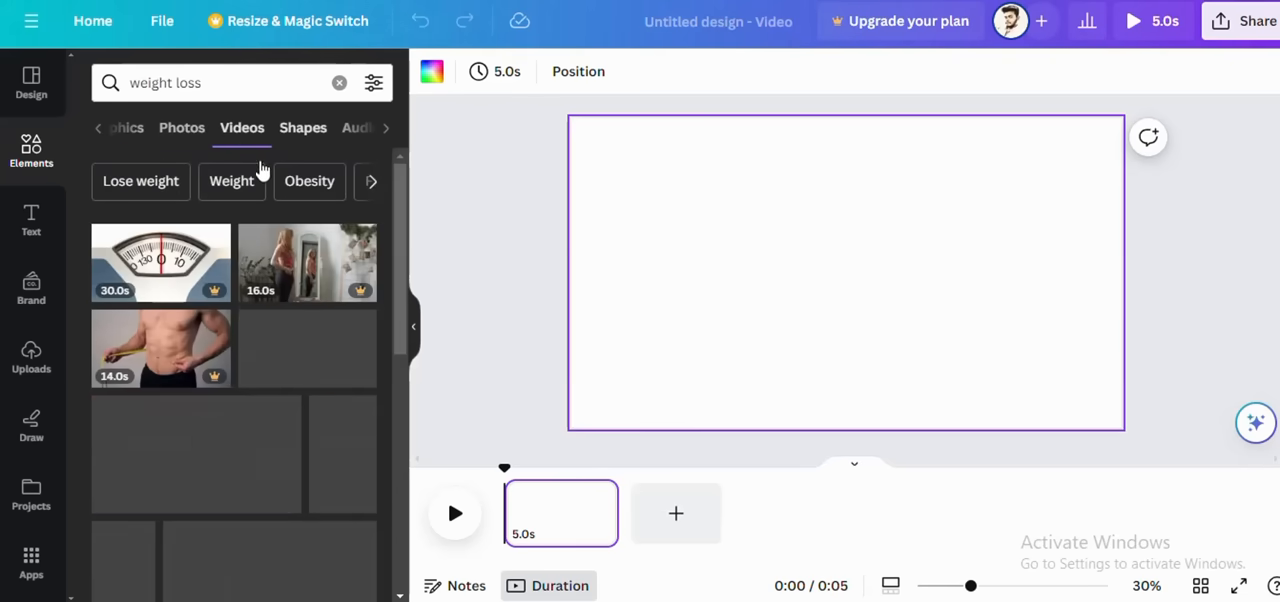
# Step: Look through the weight loss videos for the new design as far as the related searches
pyautogui.scroll(-2, 197, 350)
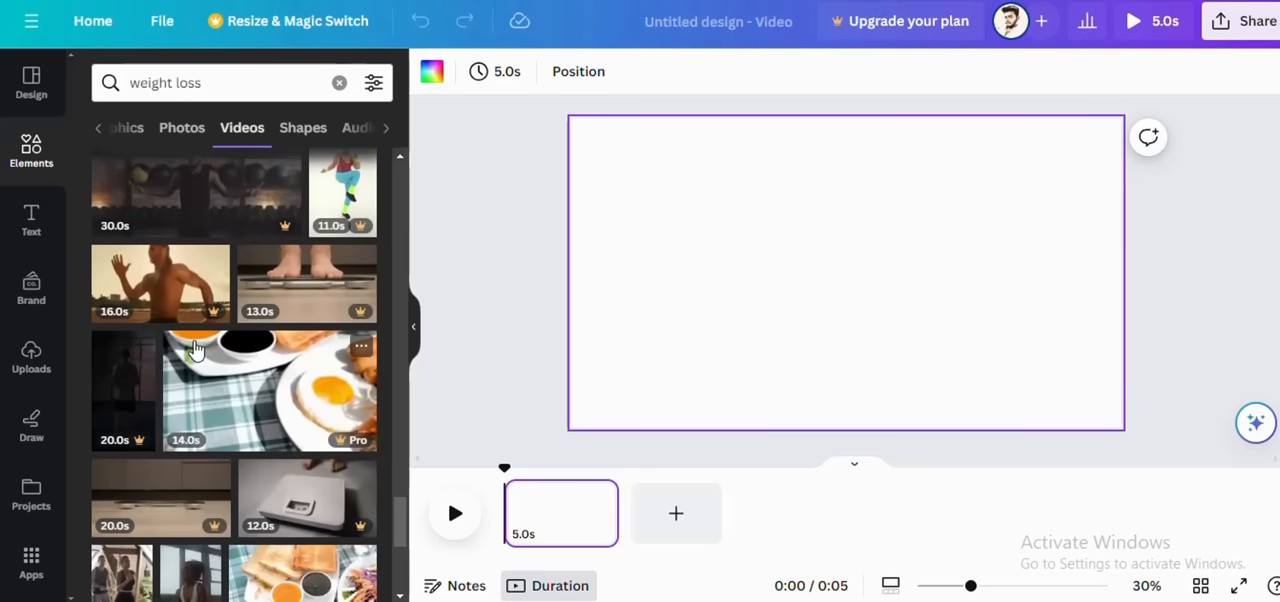
pyautogui.scroll(-2, 196, 349)
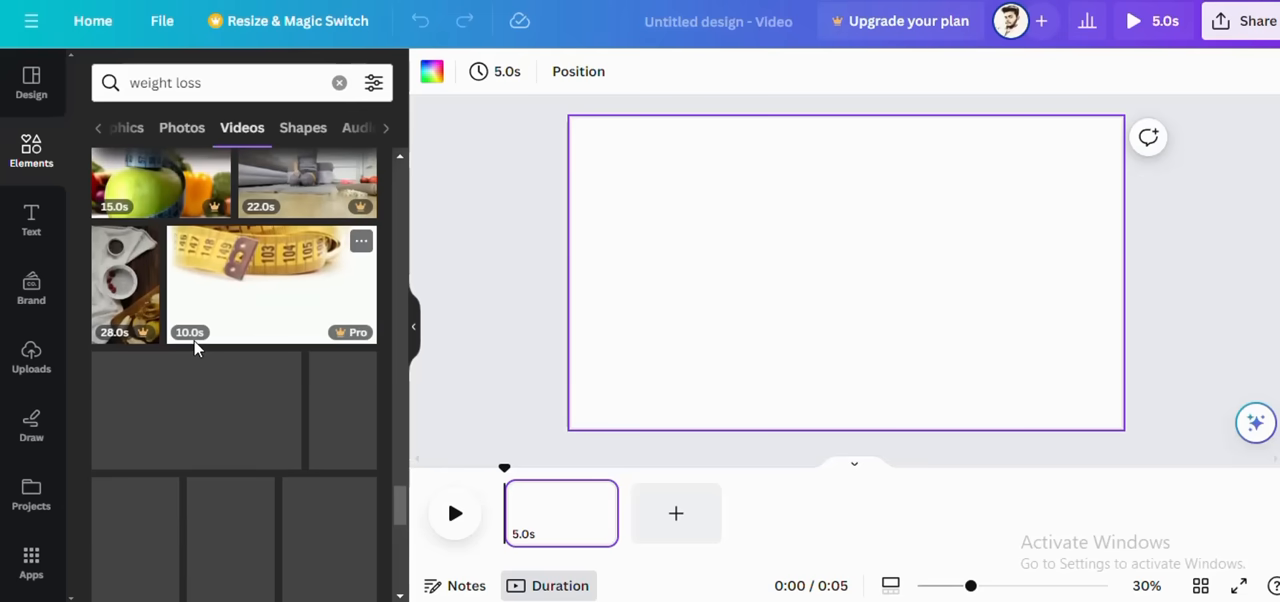
pyautogui.scroll(-3, 196, 349)
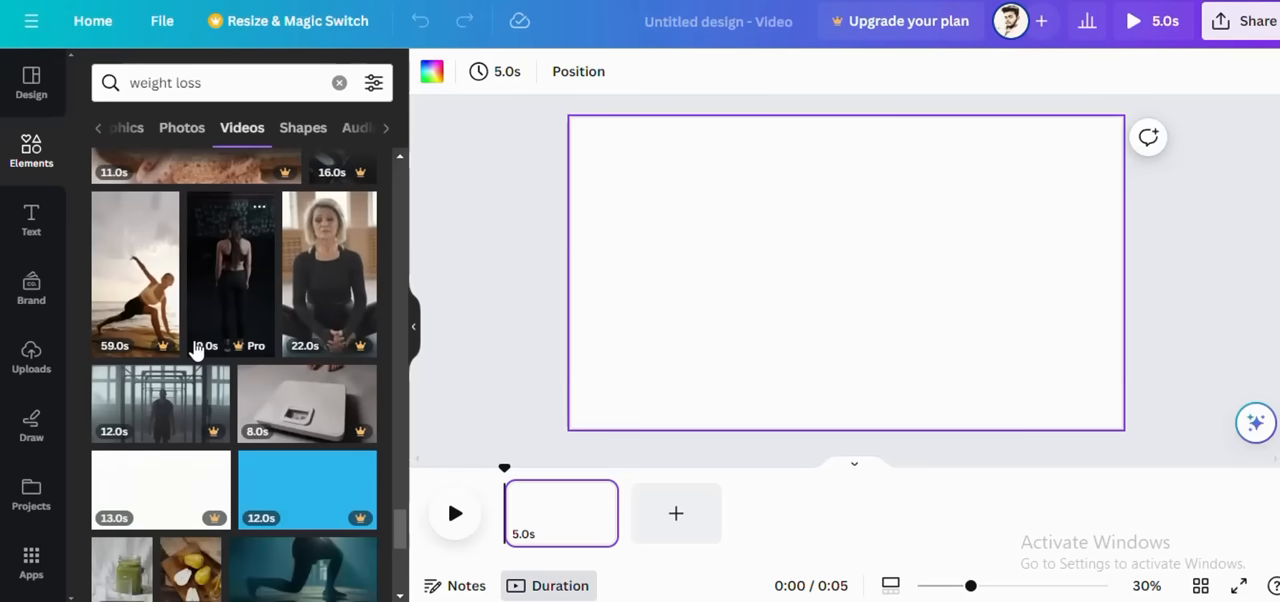
pyautogui.scroll(-3, 196, 349)
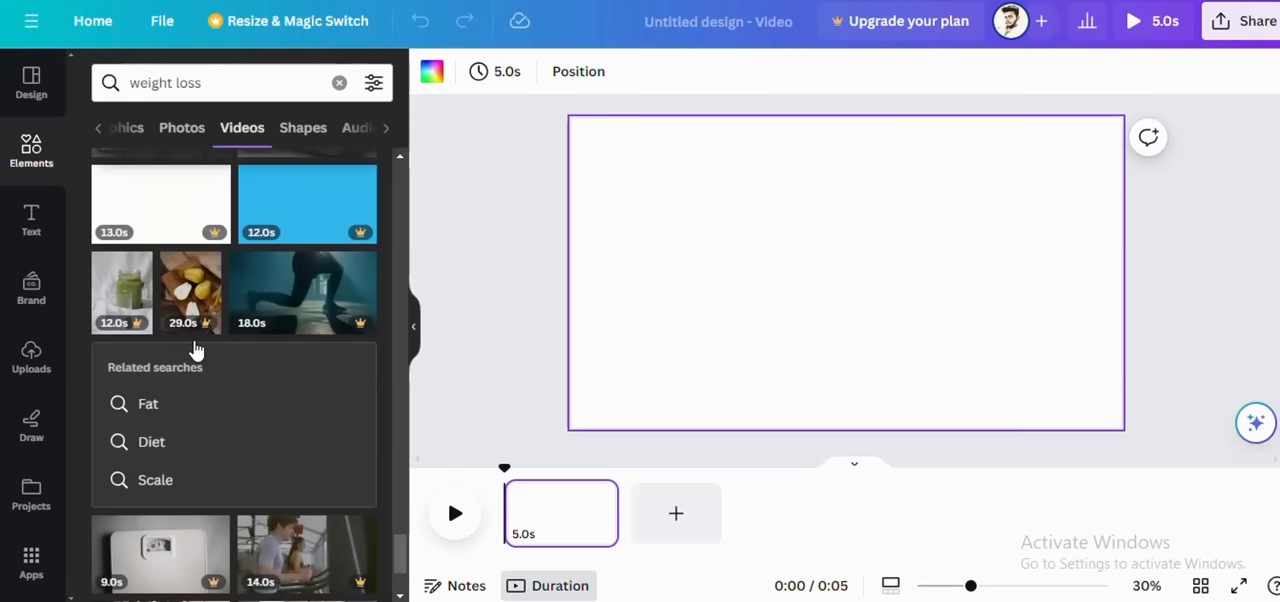
# Step: Look over the uploads area's image, video and audio sections, ending on the uploaded videos
pyautogui.click(28, 358)
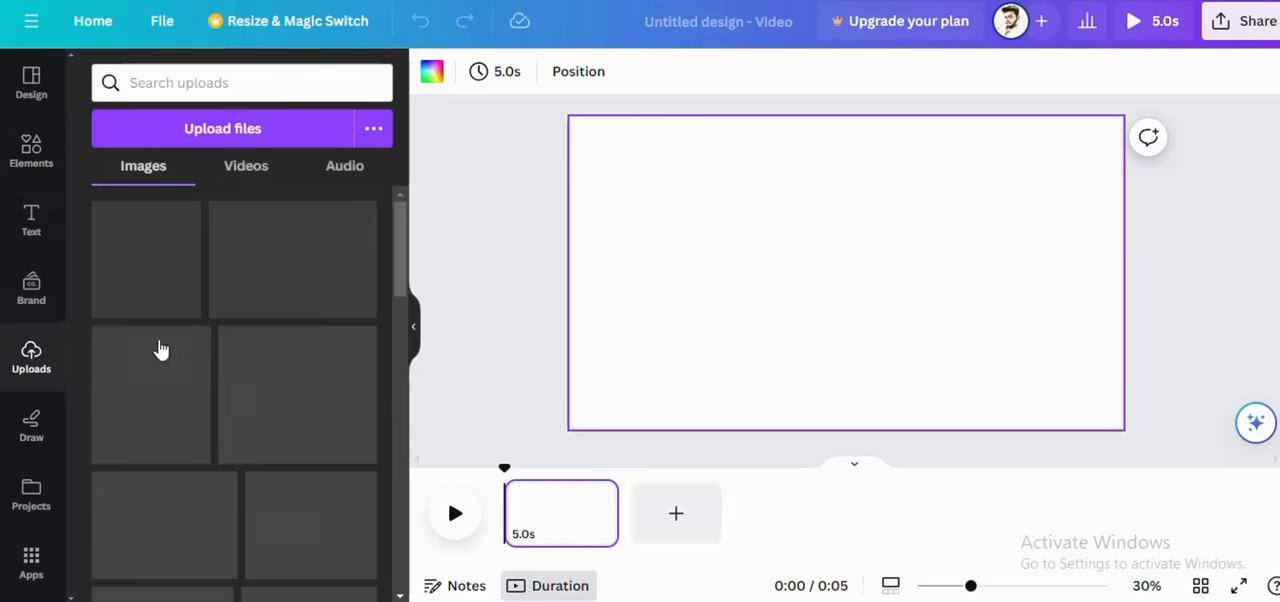
pyautogui.click(252, 172)
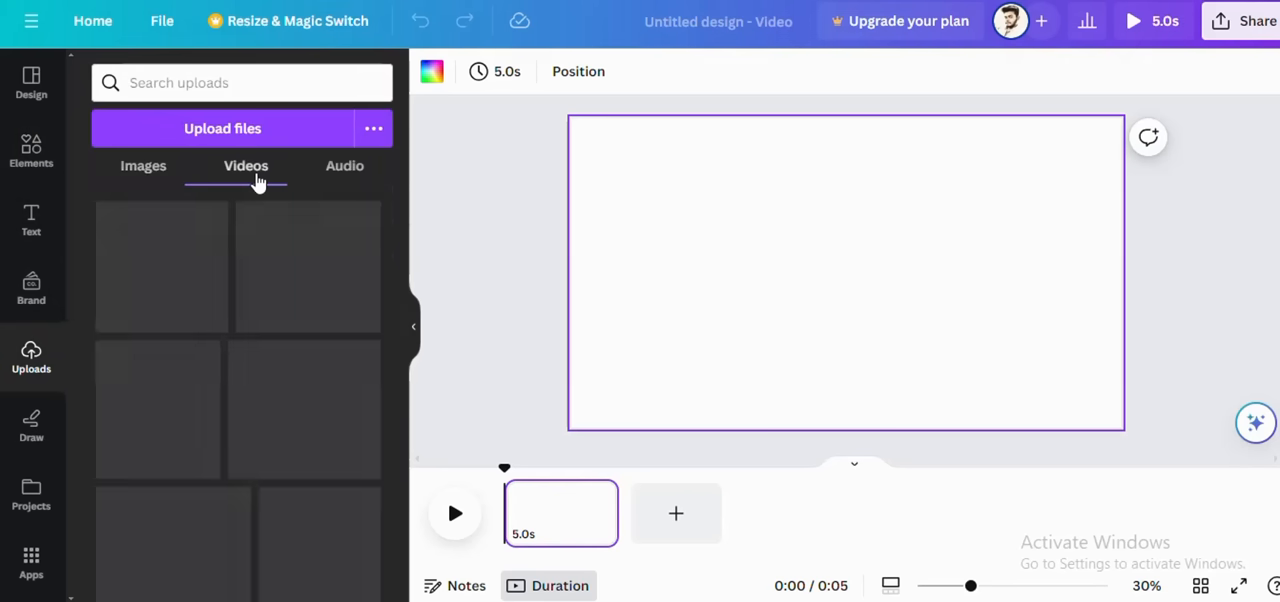
pyautogui.click(343, 172)
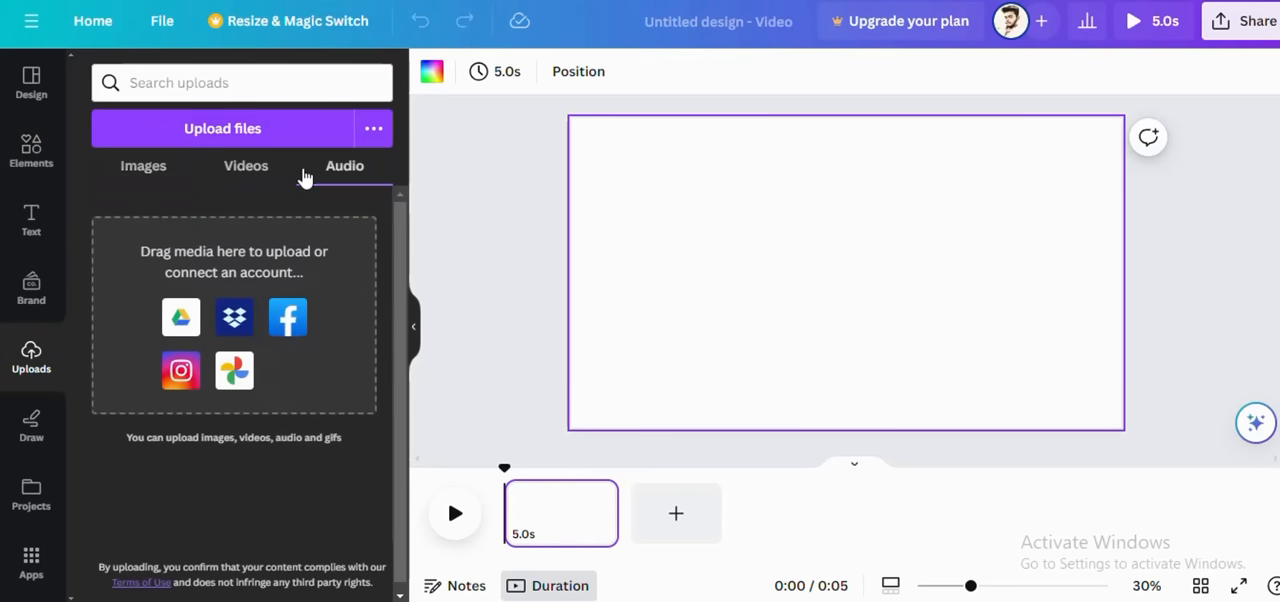
pyautogui.click(145, 172)
pyautogui.click(246, 172)
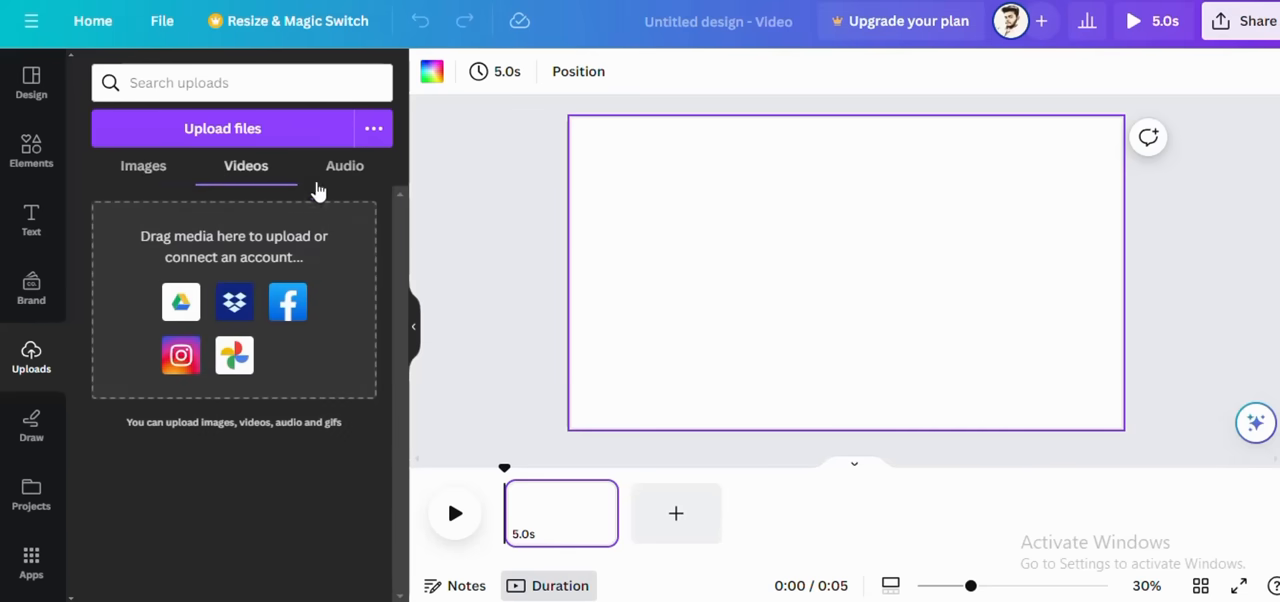
# Step: Search Google in a new browser tab for "weight loss free video"
pyautogui.hotkey('ctrl', 't')
pyautogui.hotkey('ctrl', 'l')
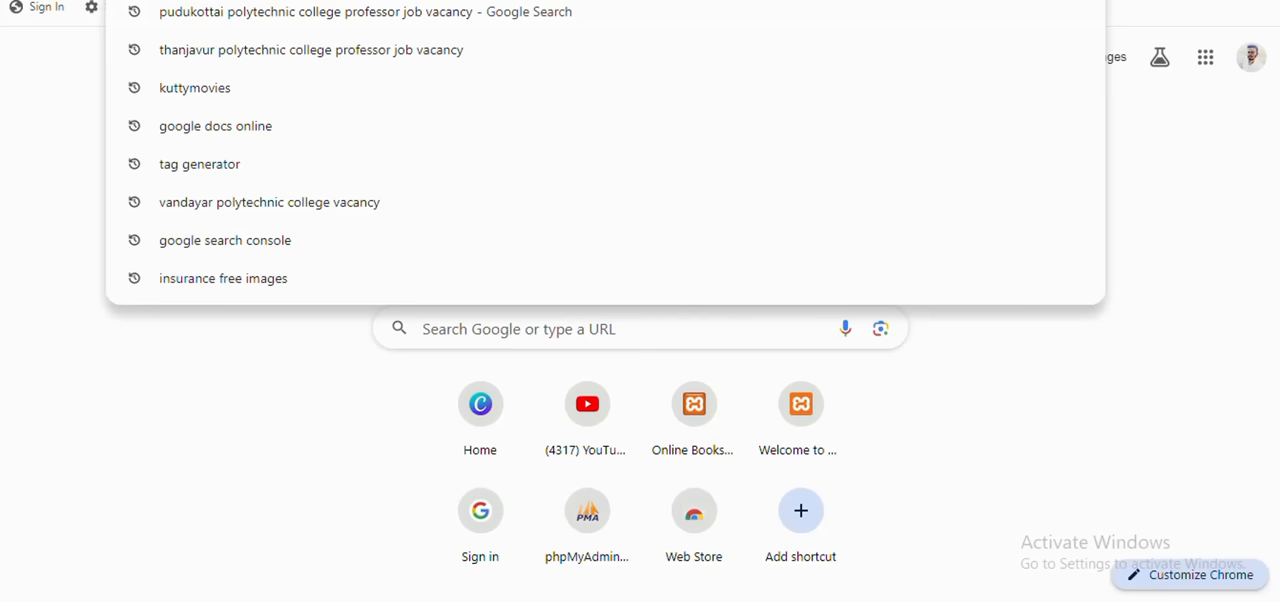
pyautogui.write('we')
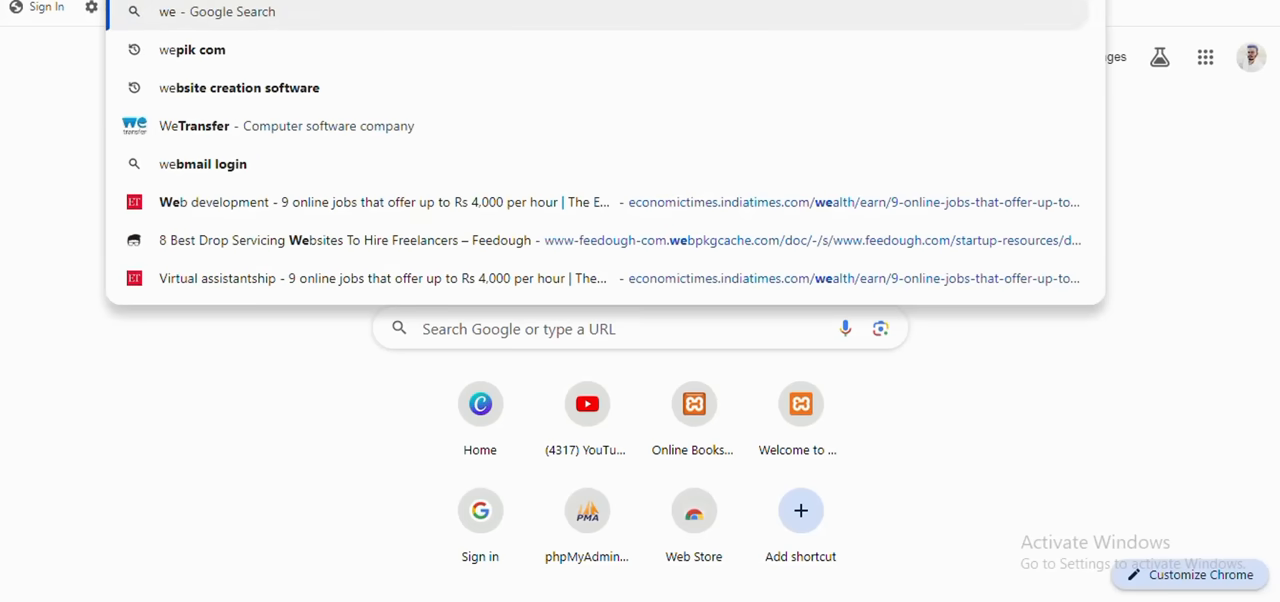
pyautogui.write('ight')
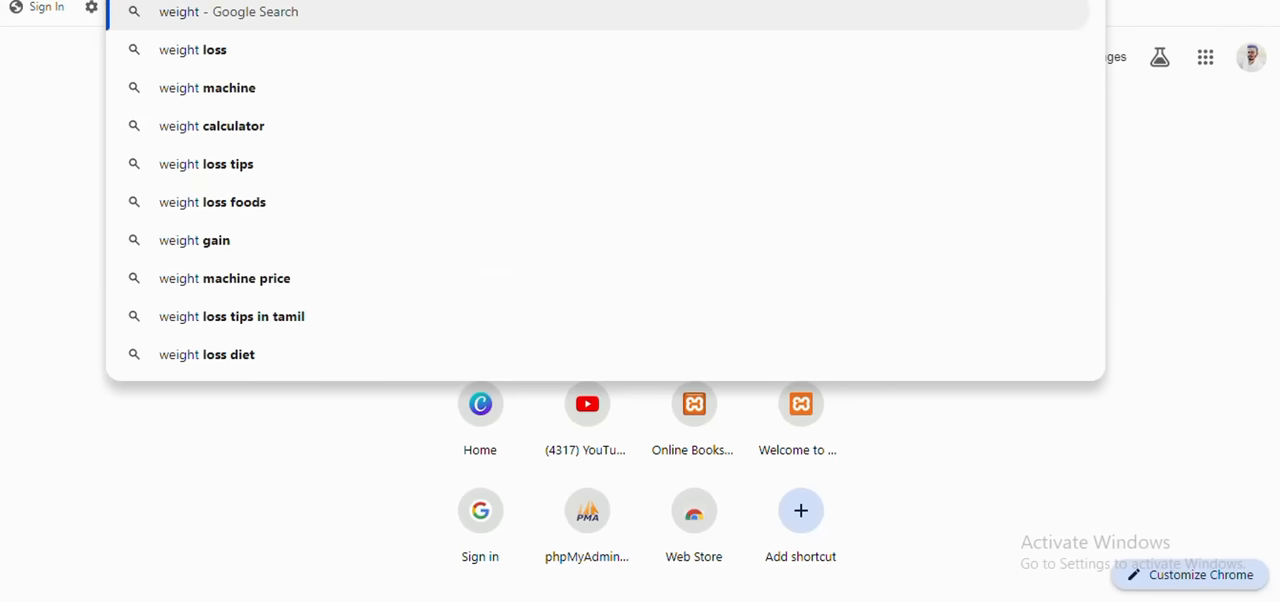
pyautogui.write('lo')
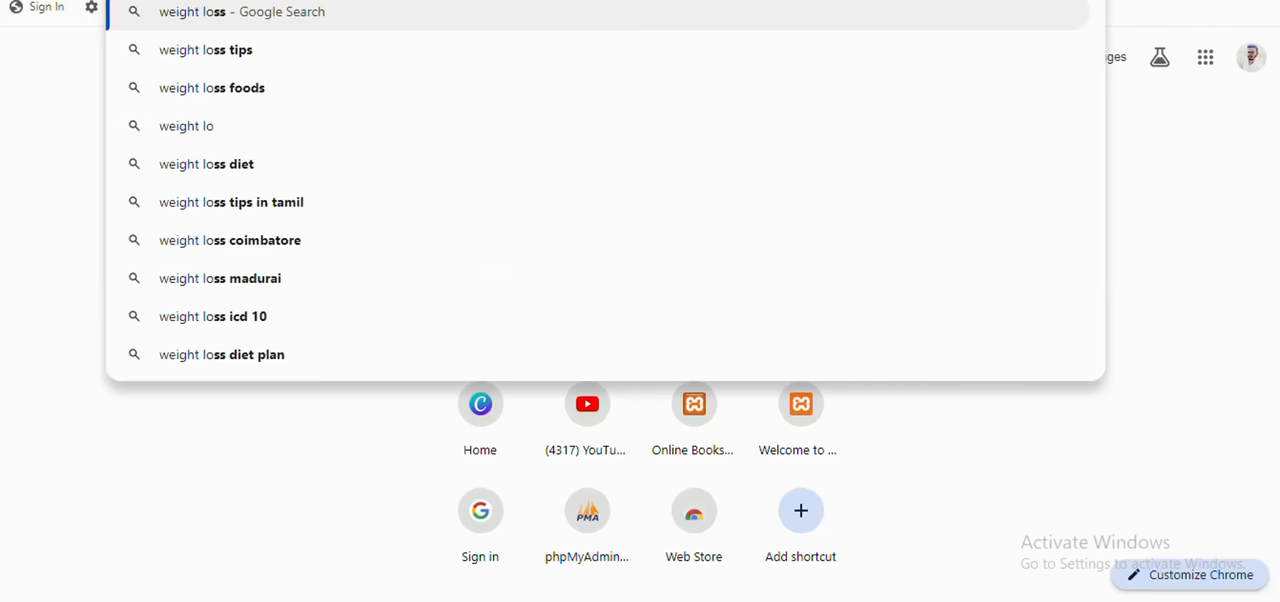
pyautogui.write('ss')
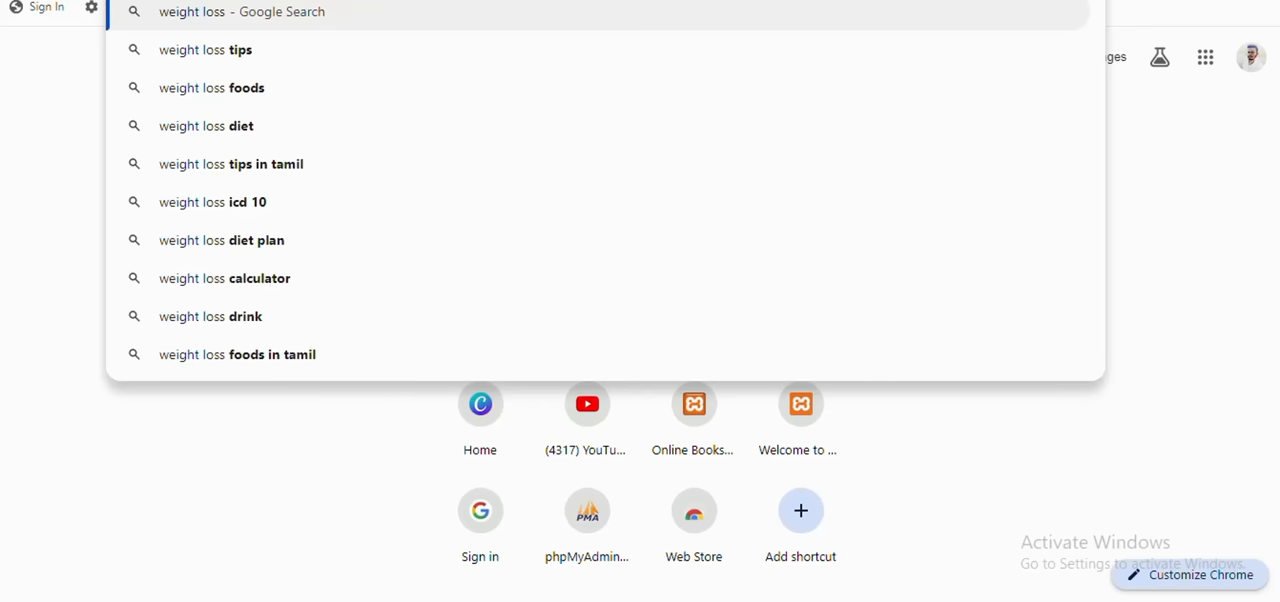
pyautogui.write('free')
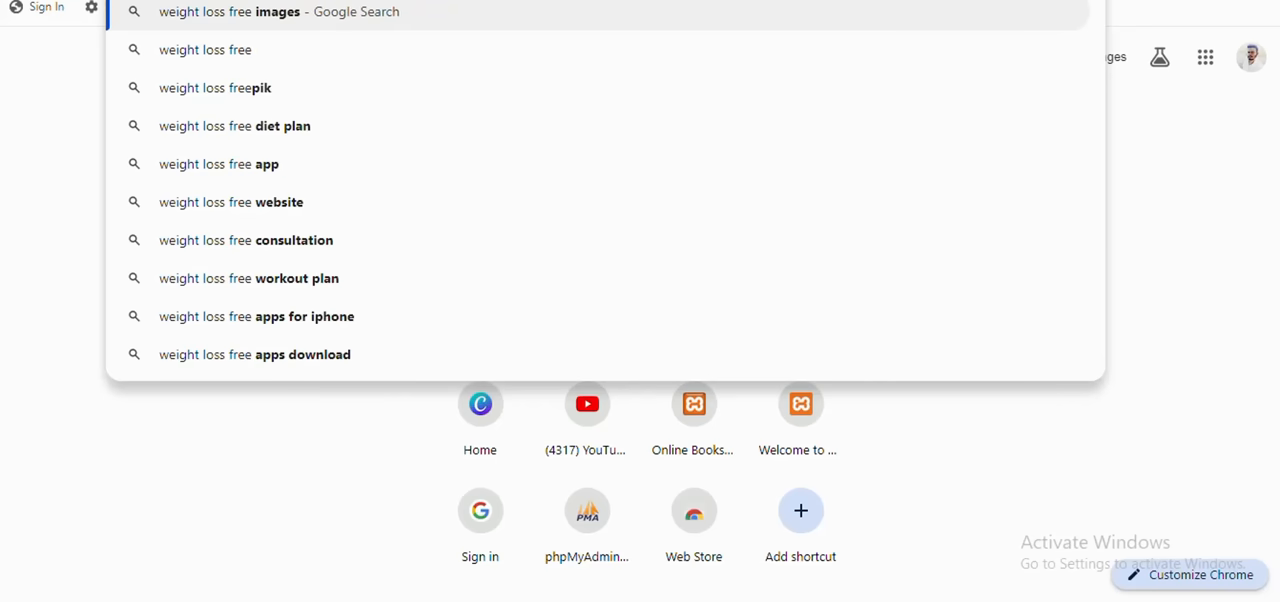
pyautogui.press('BackSpace')
pyautogui.write('v')
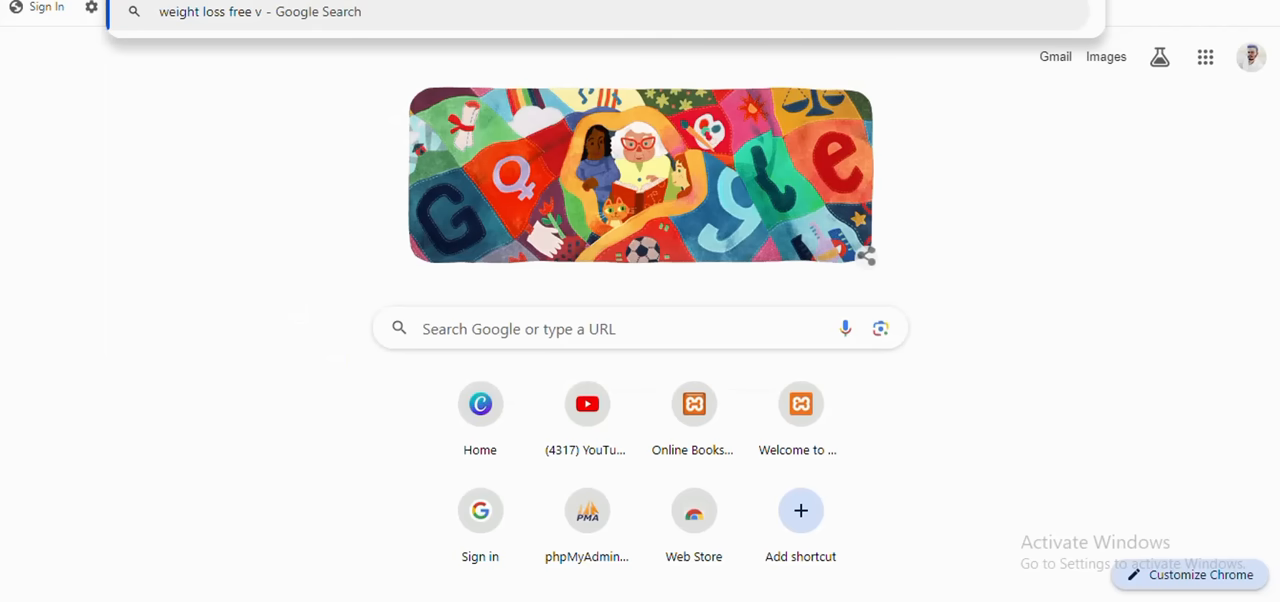
pyautogui.write('ide')
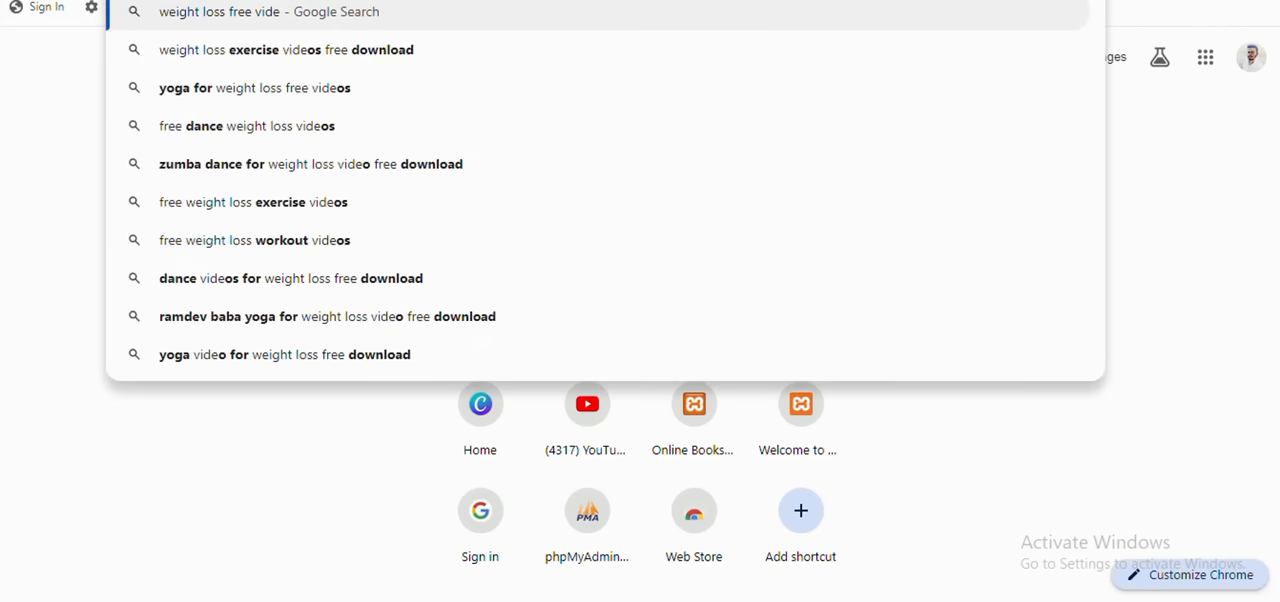
pyautogui.write('o')
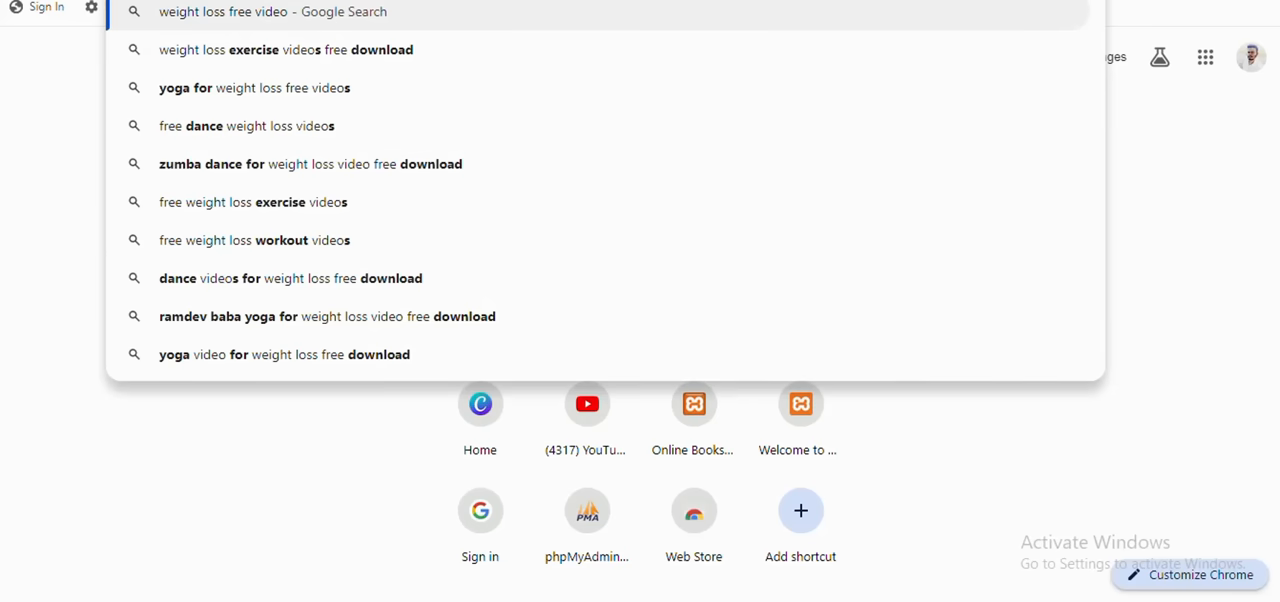
pyautogui.press('Return')
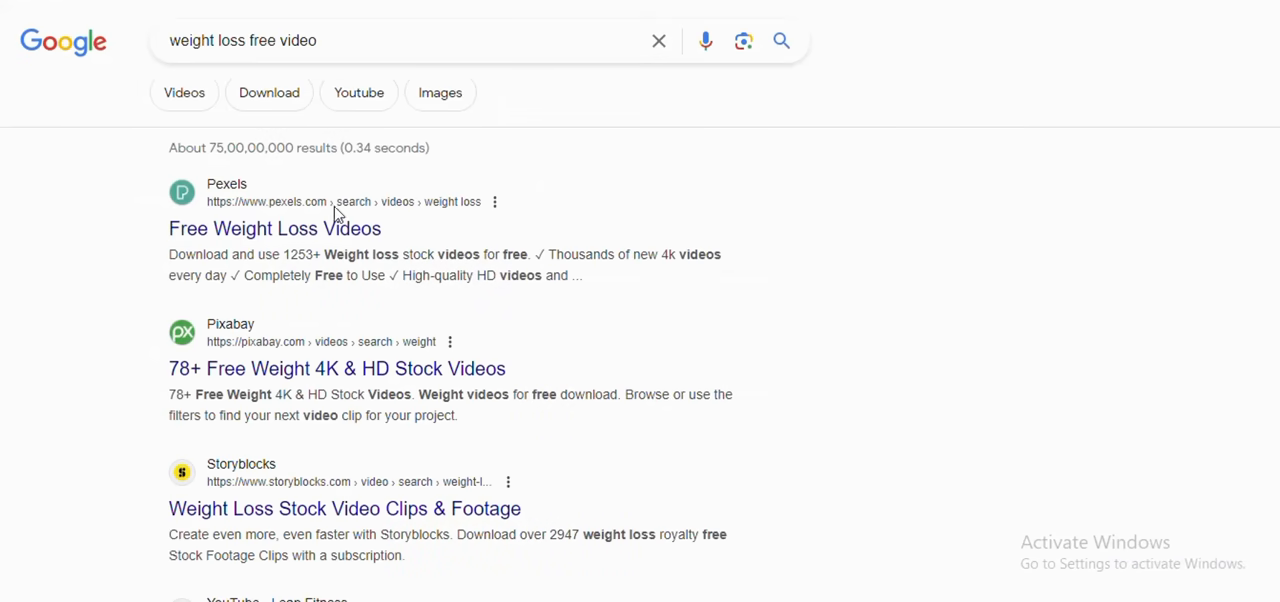
# Step: Open the Pexels "Free Weight Loss Videos" and Pixabay "78+ Free Weight 4K & HD Stock Videos" results in separate new tabs
pyautogui.rightClick(276, 240)
pyautogui.click(285, 251)
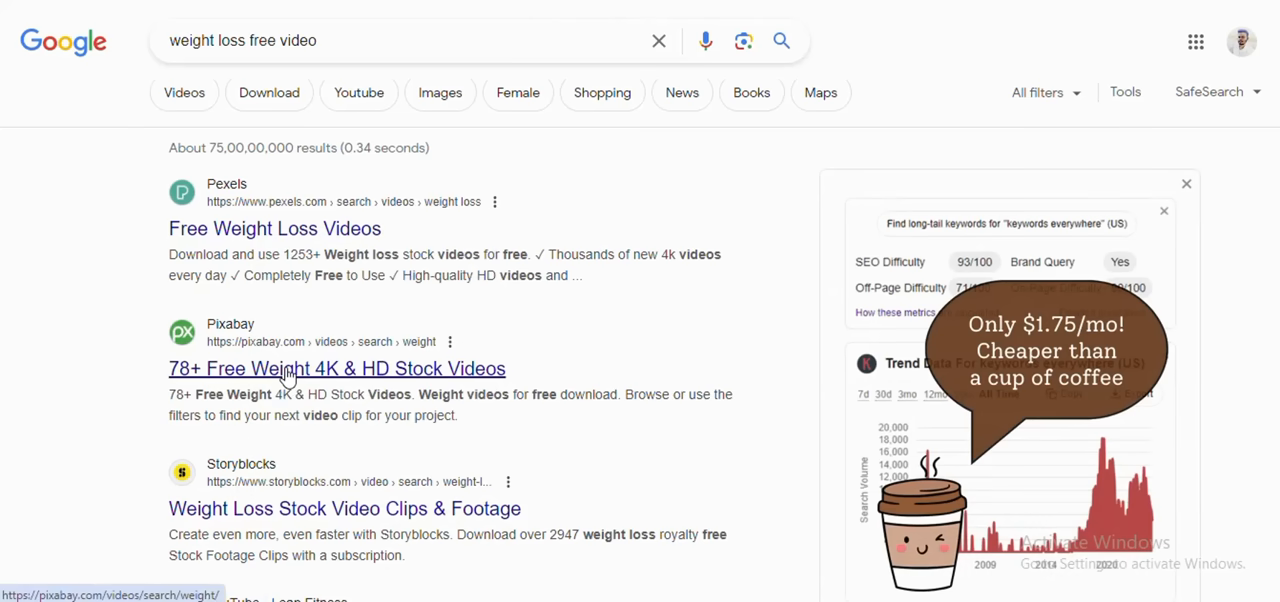
pyautogui.rightClick(287, 365)
pyautogui.click(347, 132)
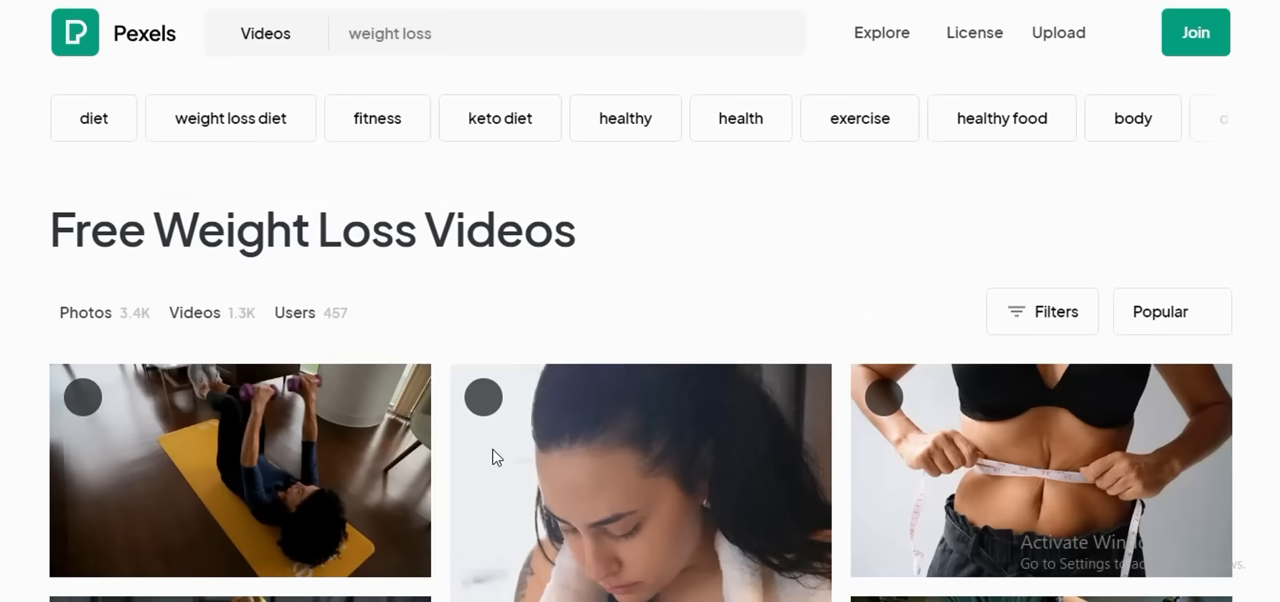
# Step: Look through the Pexels weight loss videos for suitable free footage
pyautogui.scroll(-10, 492, 457)
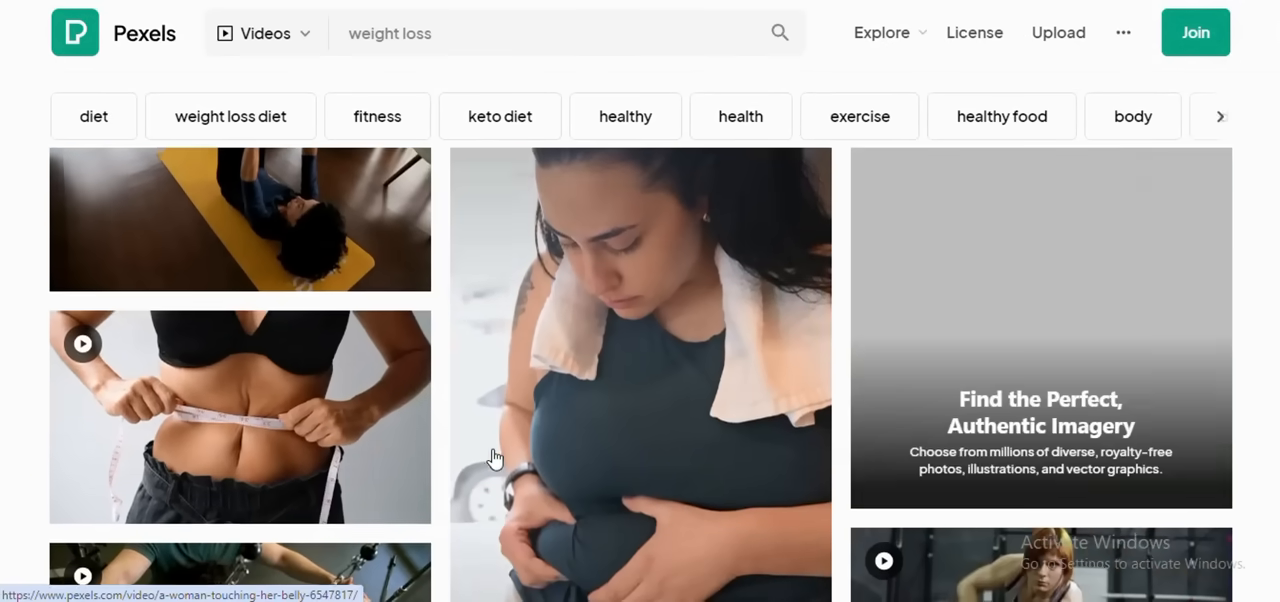
pyautogui.scroll(-3, 492, 457)
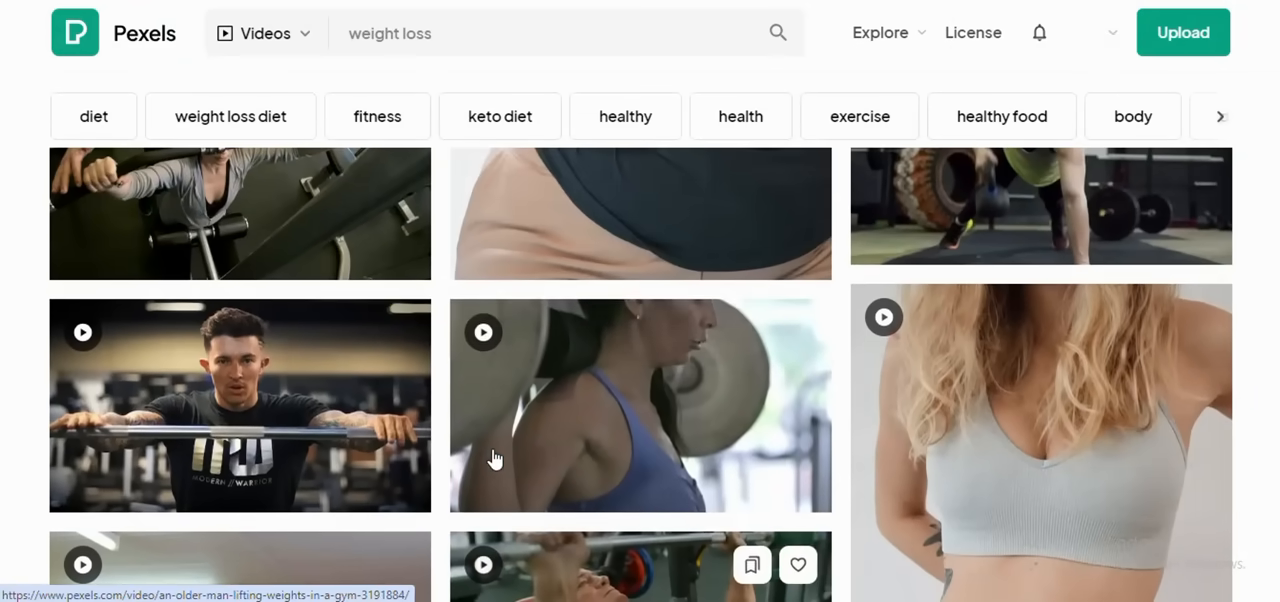
pyautogui.moveTo(751, 477)
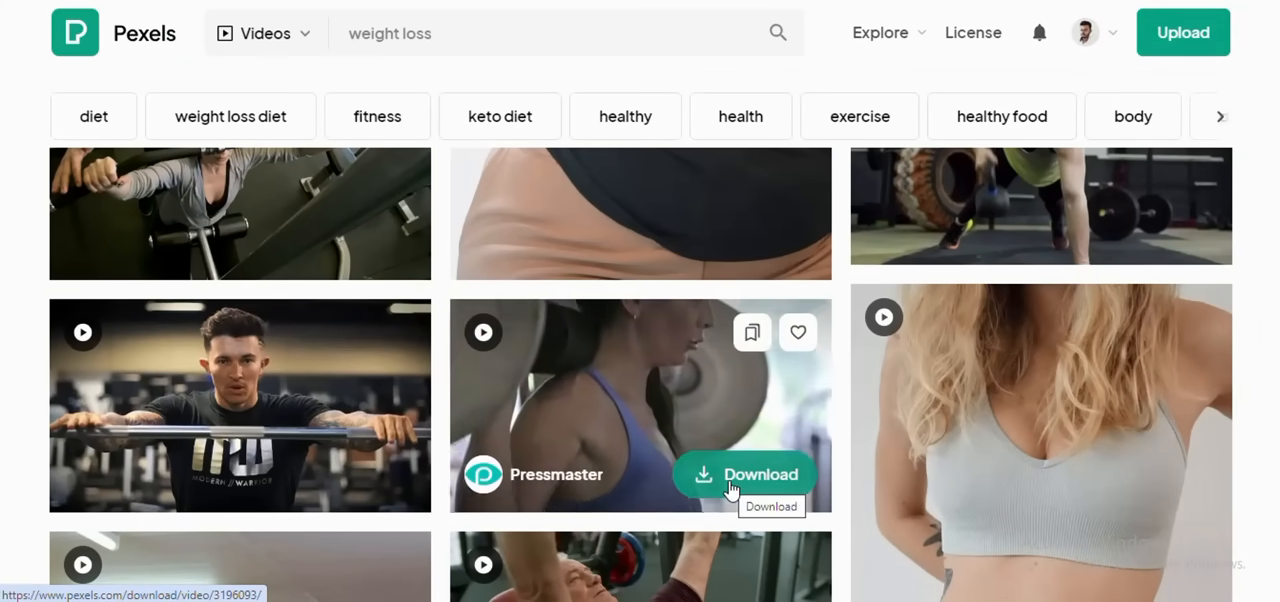
pyautogui.scroll(-1, 706, 423)
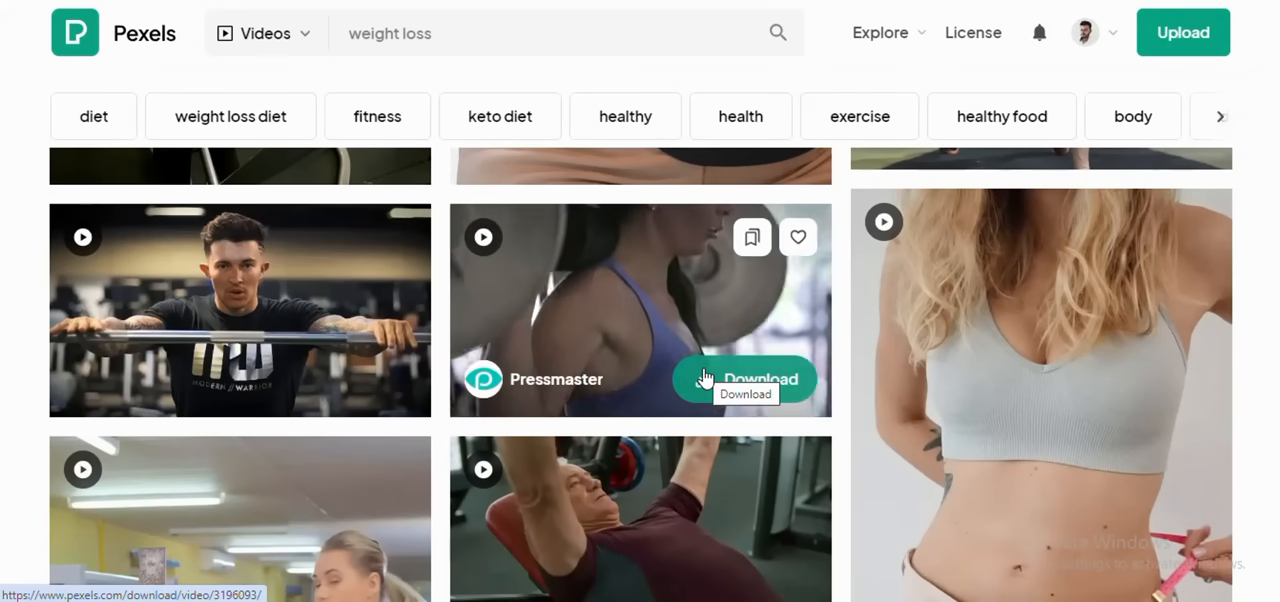
pyautogui.scroll(-2, 705, 378)
pyautogui.scroll(1, 706, 374)
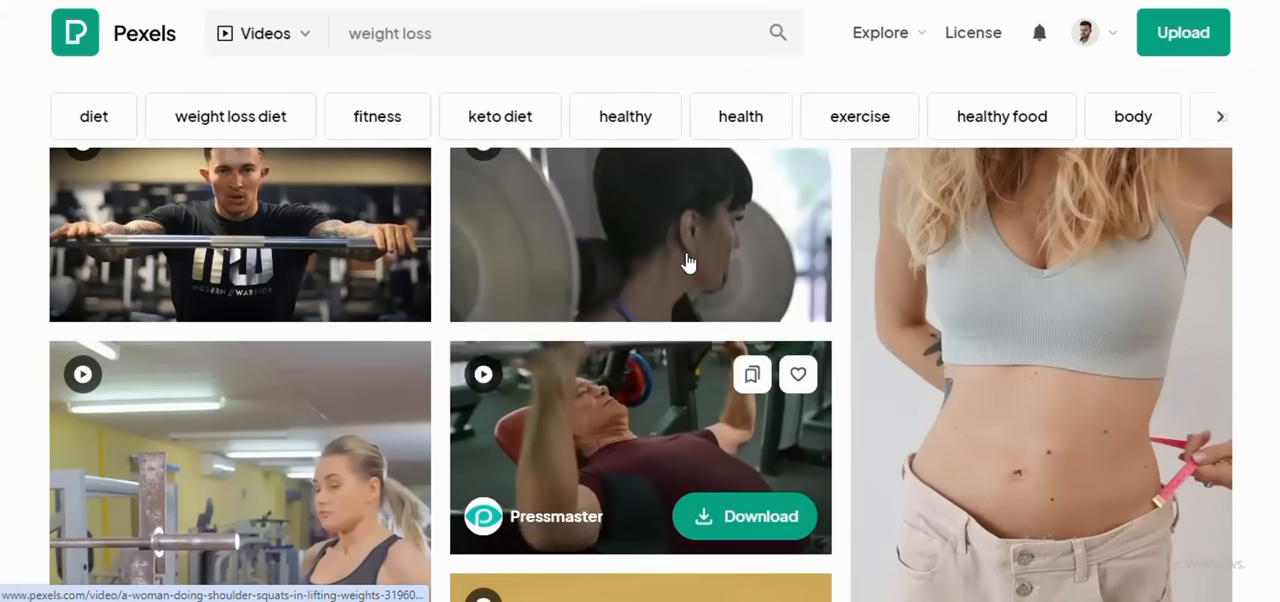
pyautogui.scroll(-9, 672, 387)
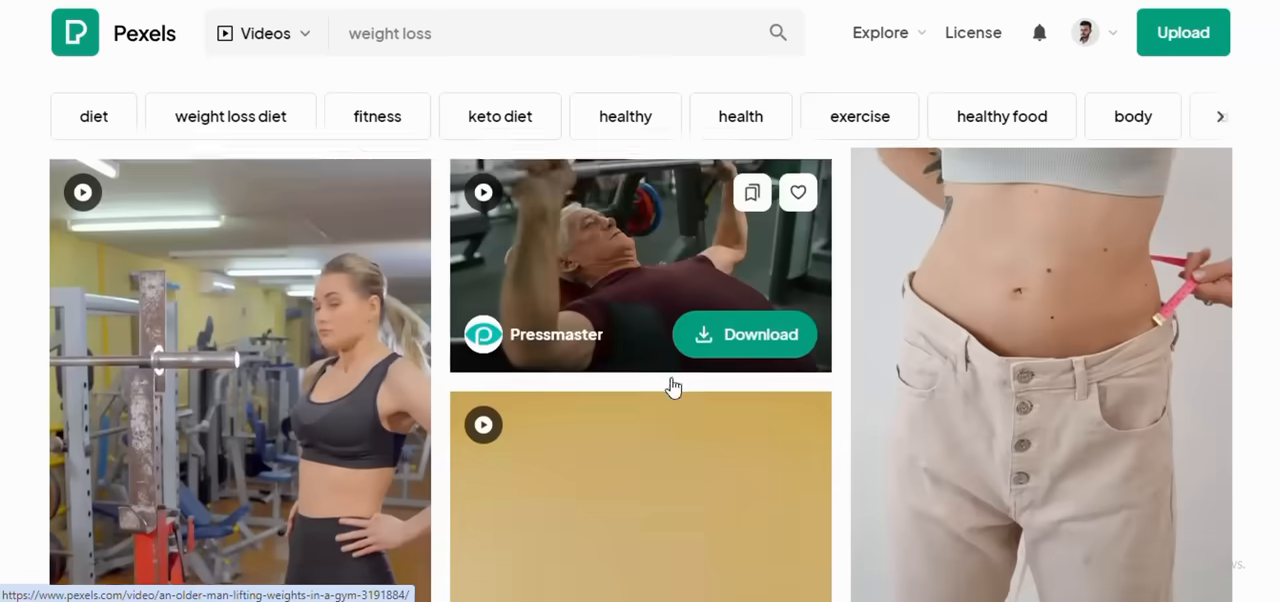
pyautogui.scroll(-15, 672, 387)
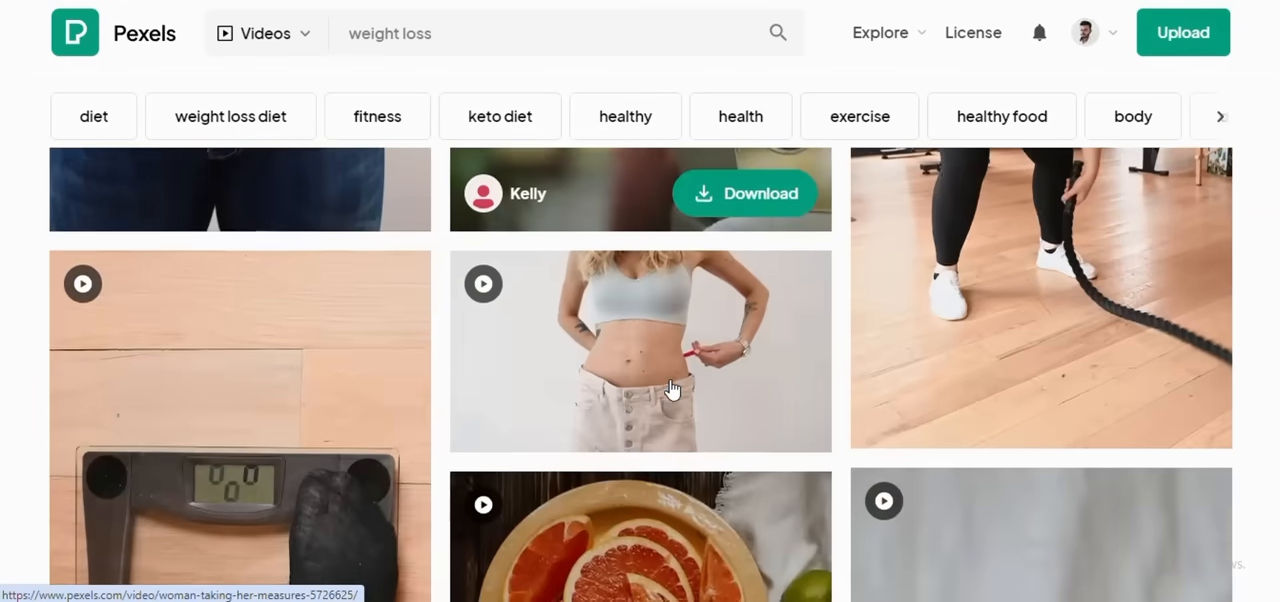
pyautogui.scroll(-15, 672, 389)
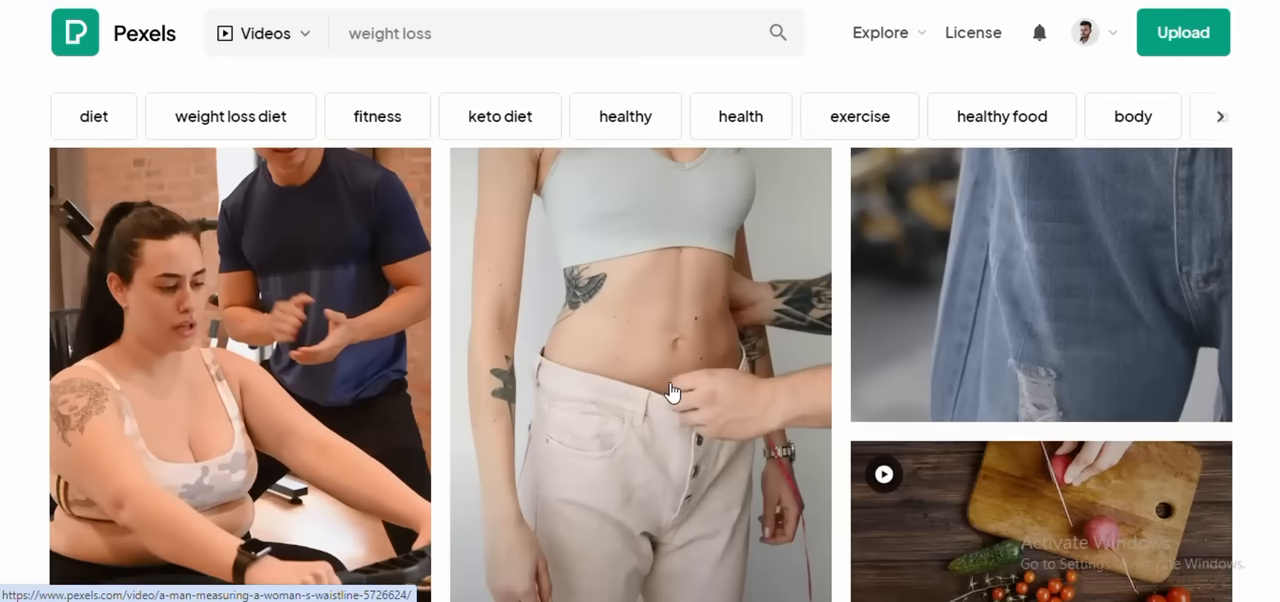
pyautogui.scroll(-7, 672, 392)
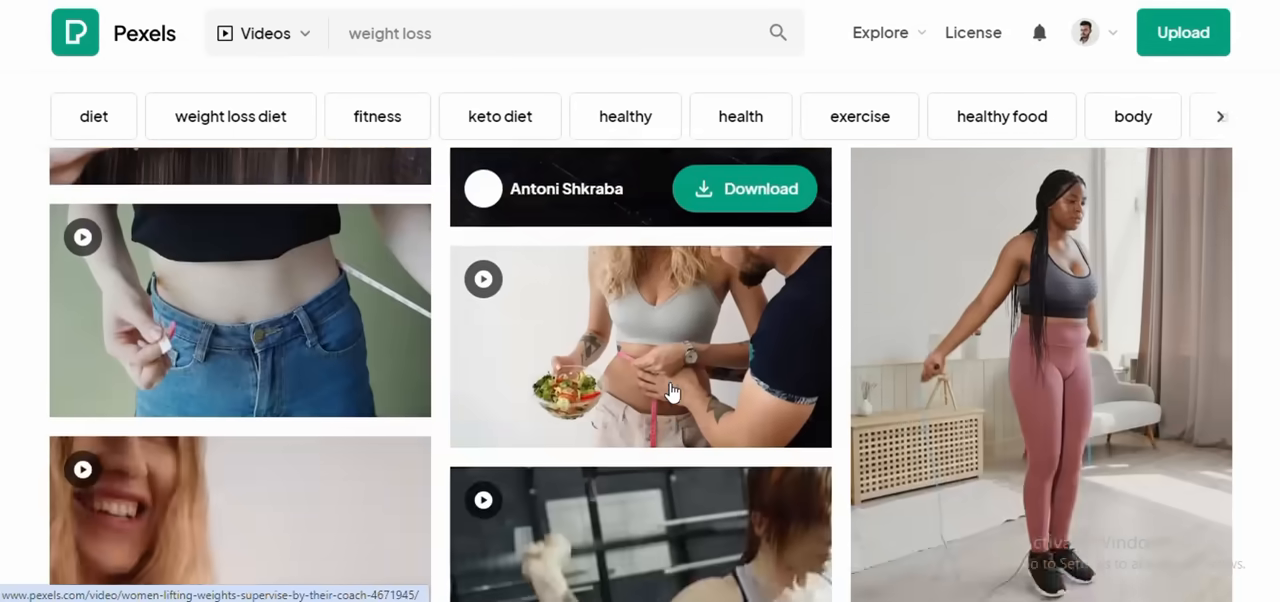
# Step: Download the Pexels clip of women lifting weights supervised by their coach and dismiss the donation dialog
pyautogui.scroll(3, 673, 393)
pyautogui.scroll(3, 672, 391)
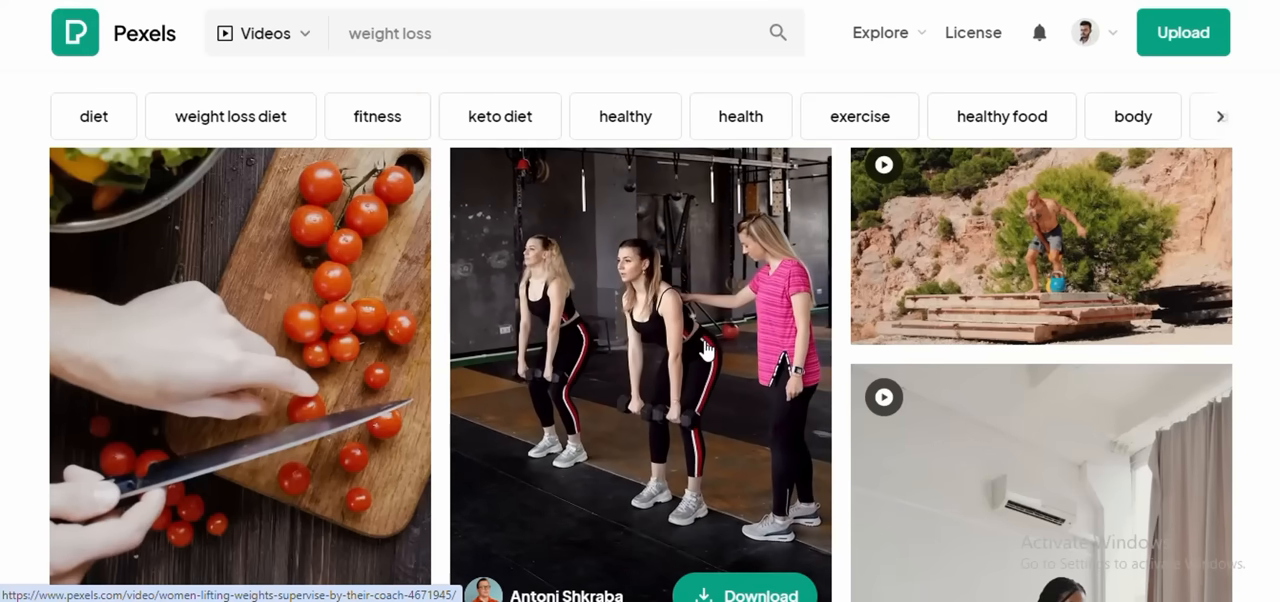
pyautogui.scroll(-2, 700, 345)
pyautogui.scroll(1, 705, 350)
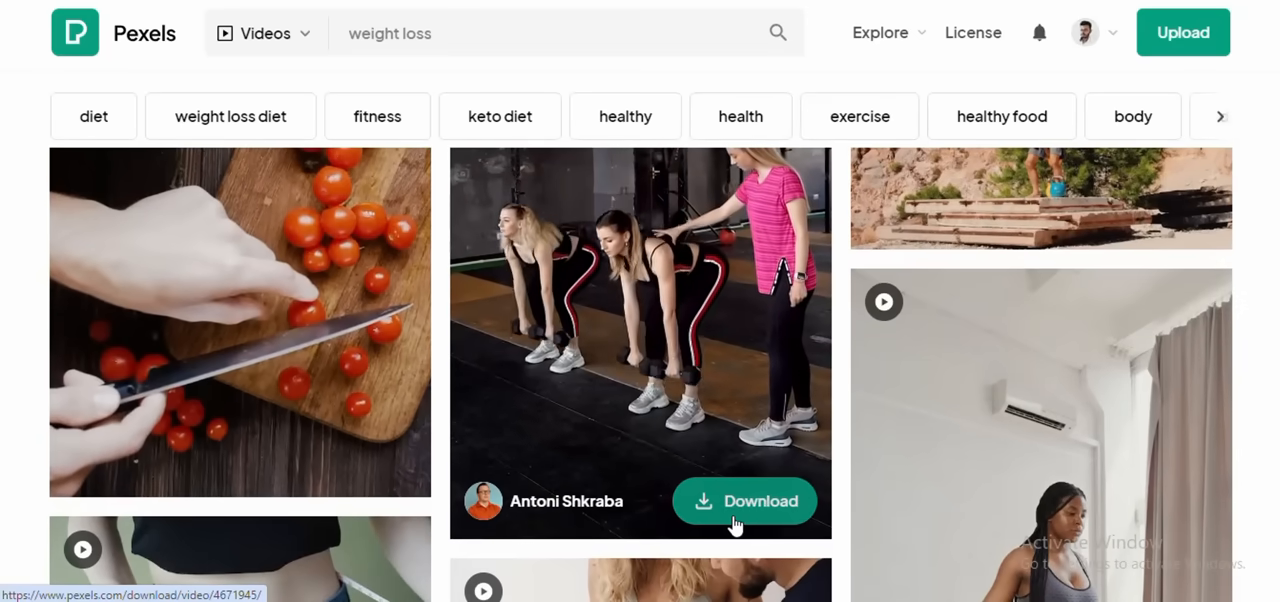
pyautogui.click(735, 524)
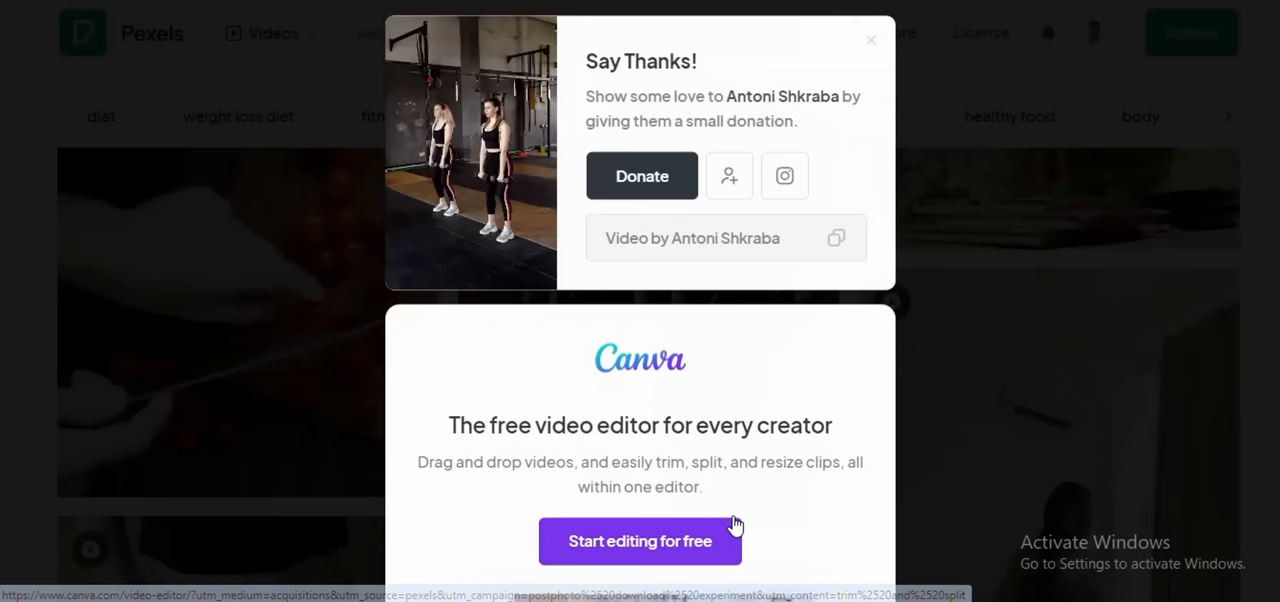
pyautogui.click(872, 44)
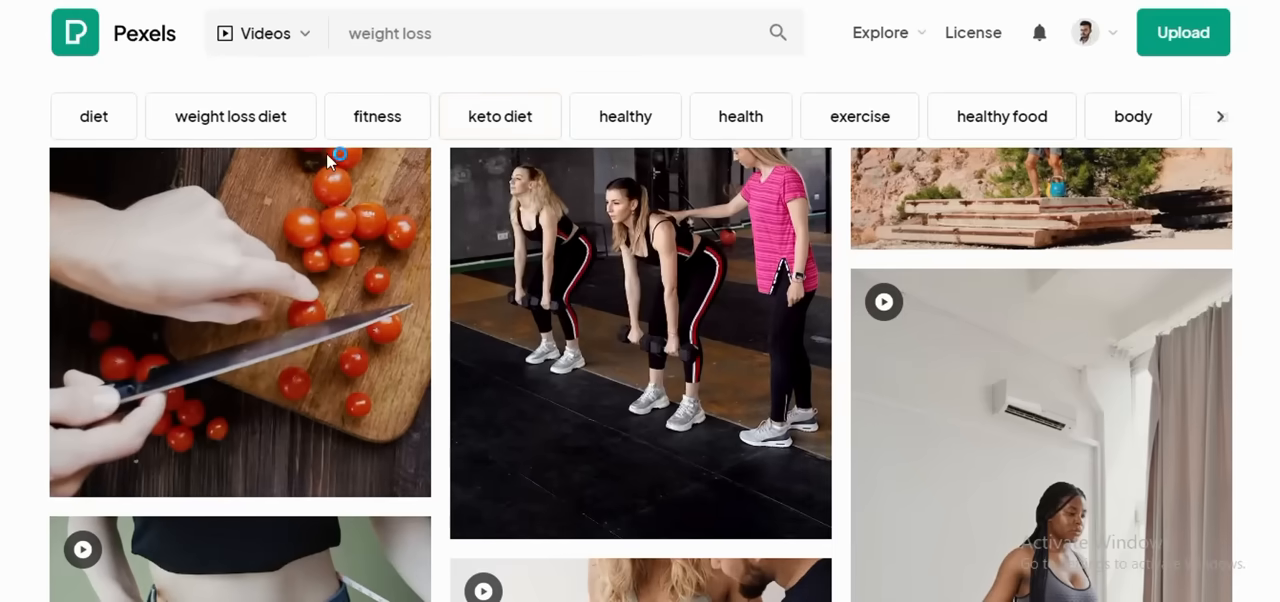
# Step: Look further down the Pexels weight loss results for more clips
pyautogui.scroll(-5, 371, 309)
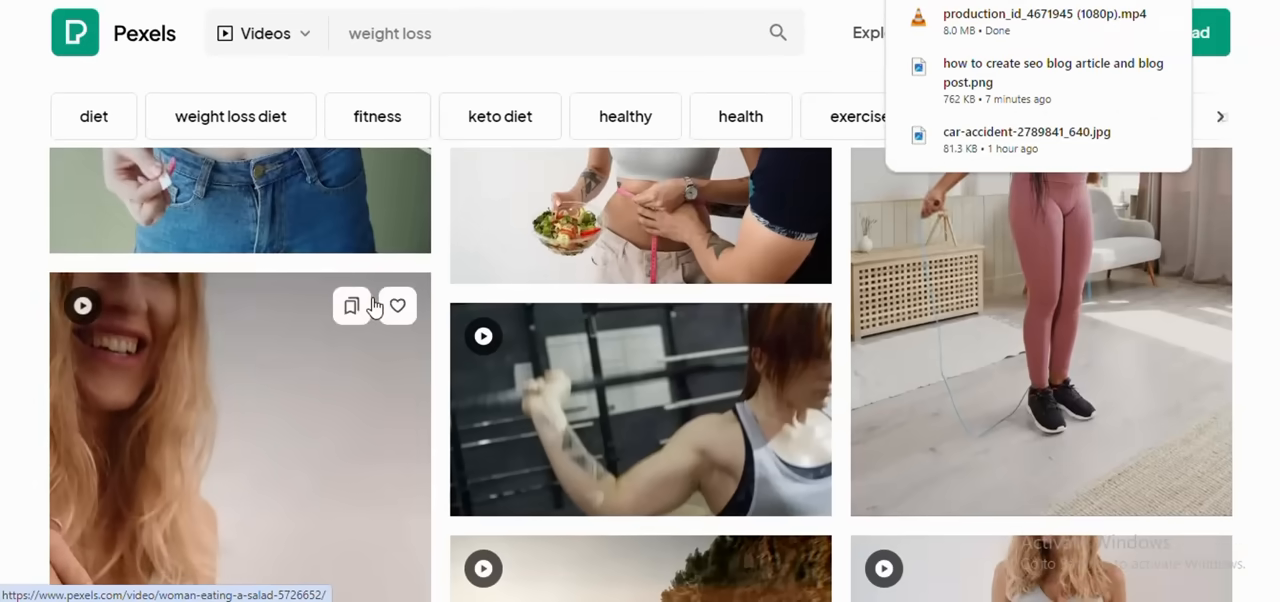
pyautogui.scroll(-4, 371, 309)
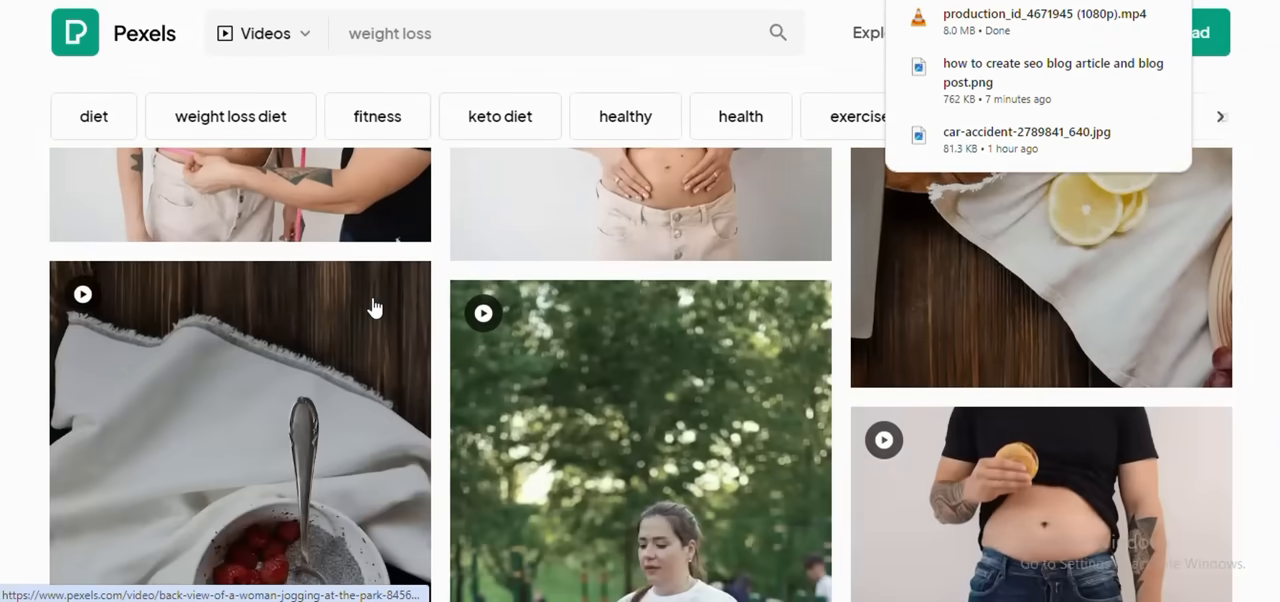
pyautogui.scroll(-2, 374, 307)
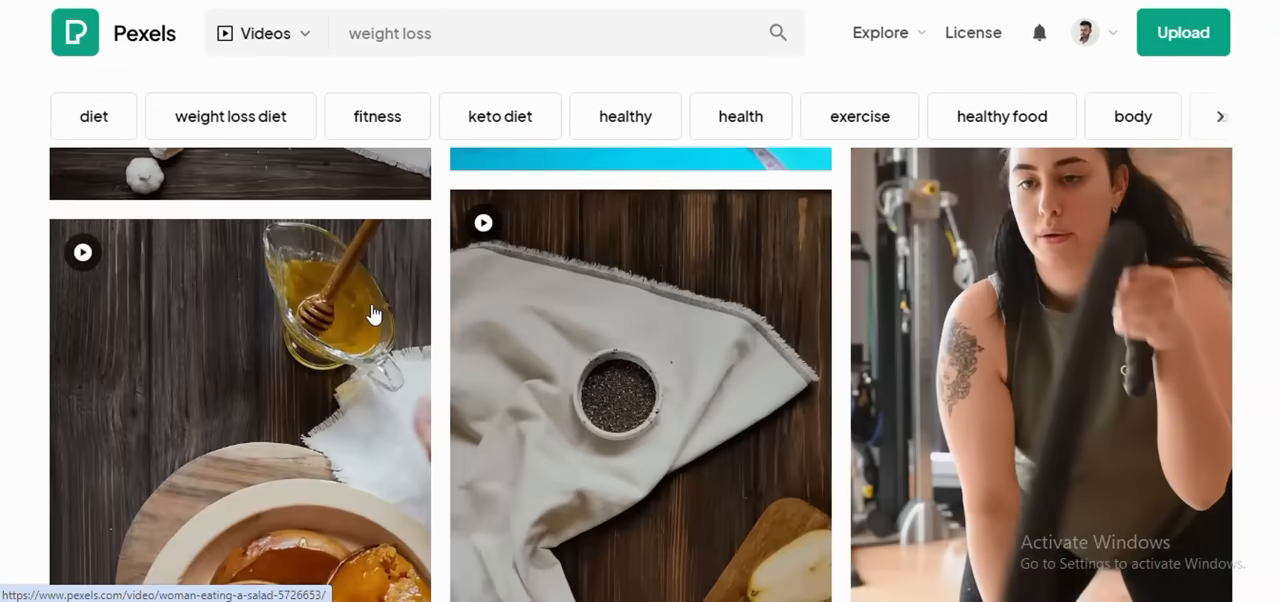
pyautogui.scroll(-8, 371, 320)
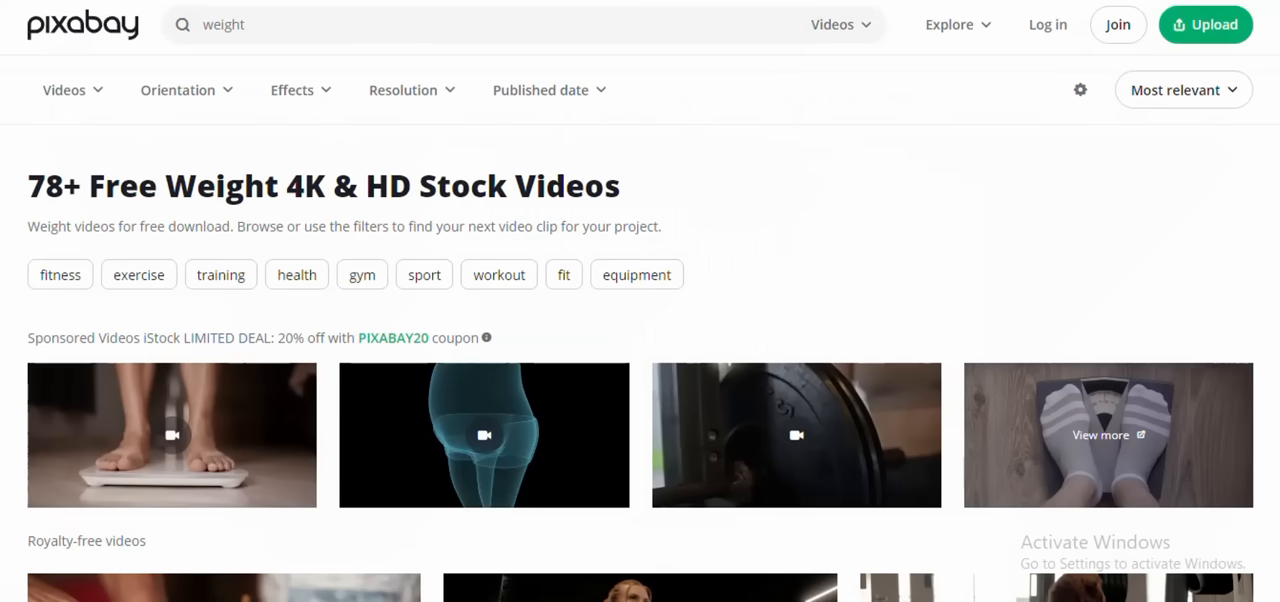
# Step: Look through the royalty-free weight videos on the Pixabay results page
pyautogui.scroll(-3, 441, 295)
pyautogui.scroll(-3, 441, 295)
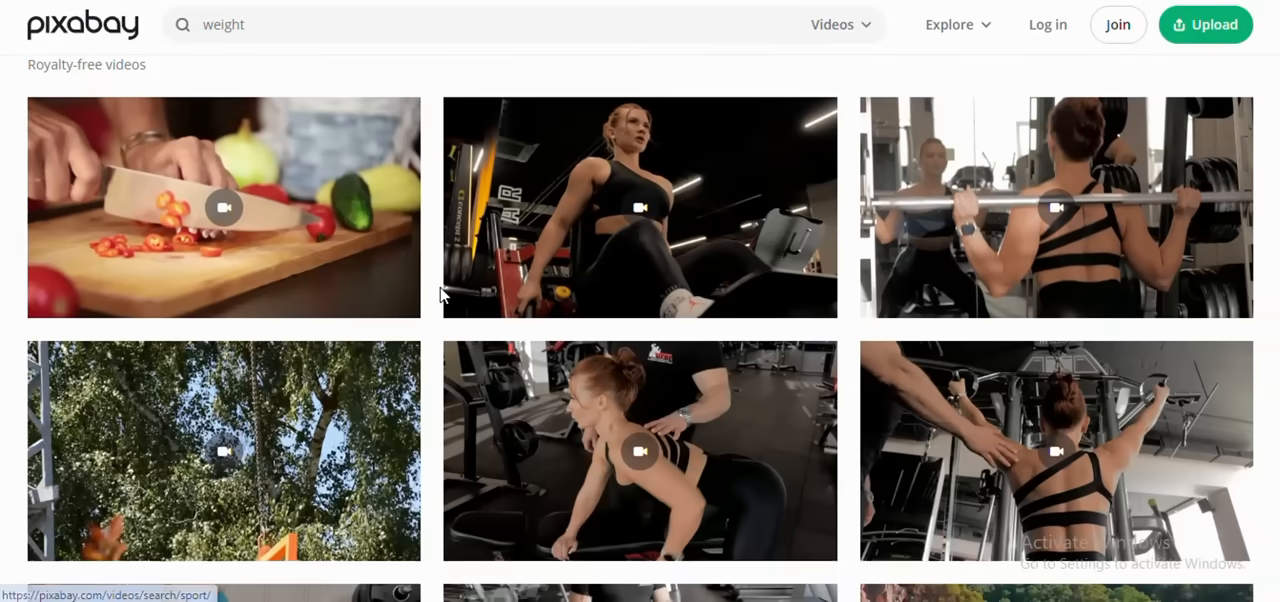
pyautogui.scroll(2, 441, 295)
pyautogui.scroll(-4, 441, 295)
pyautogui.scroll(-4, 441, 295)
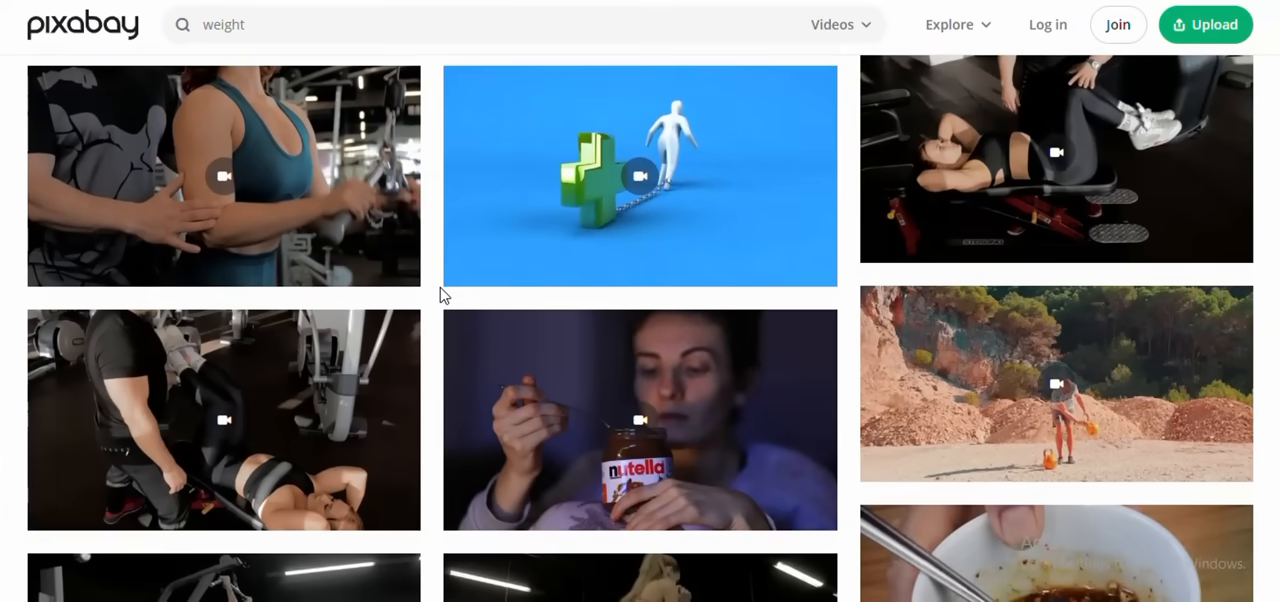
pyautogui.moveTo(586, 214)
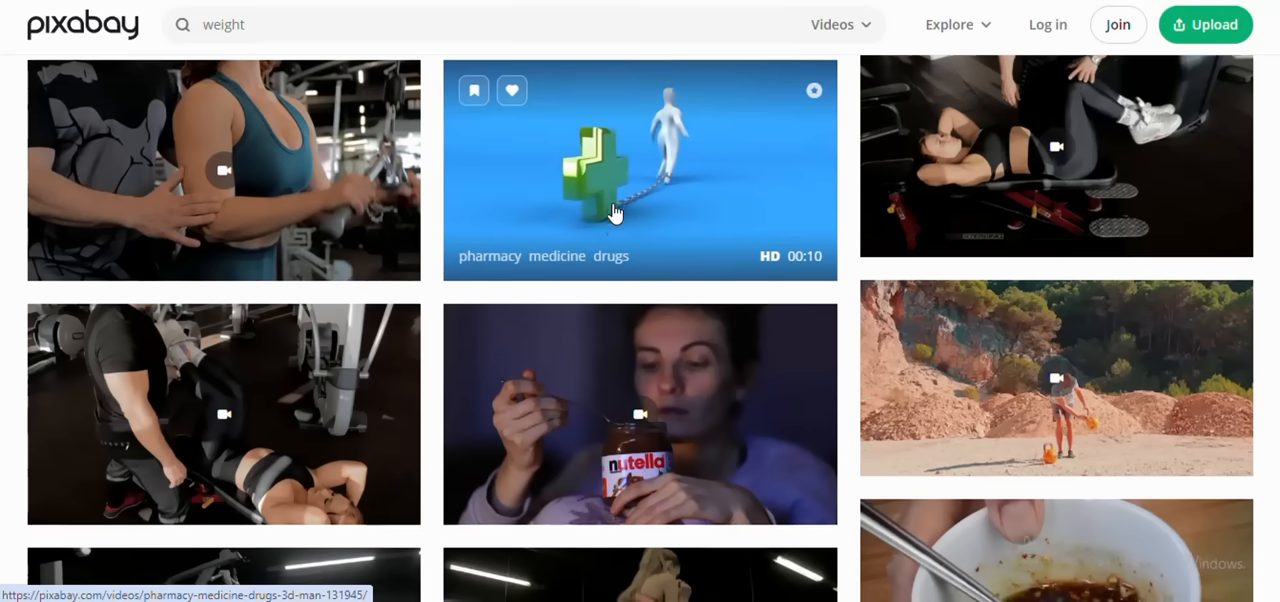
pyautogui.scroll(-5, 613, 213)
pyautogui.scroll(-1, 613, 213)
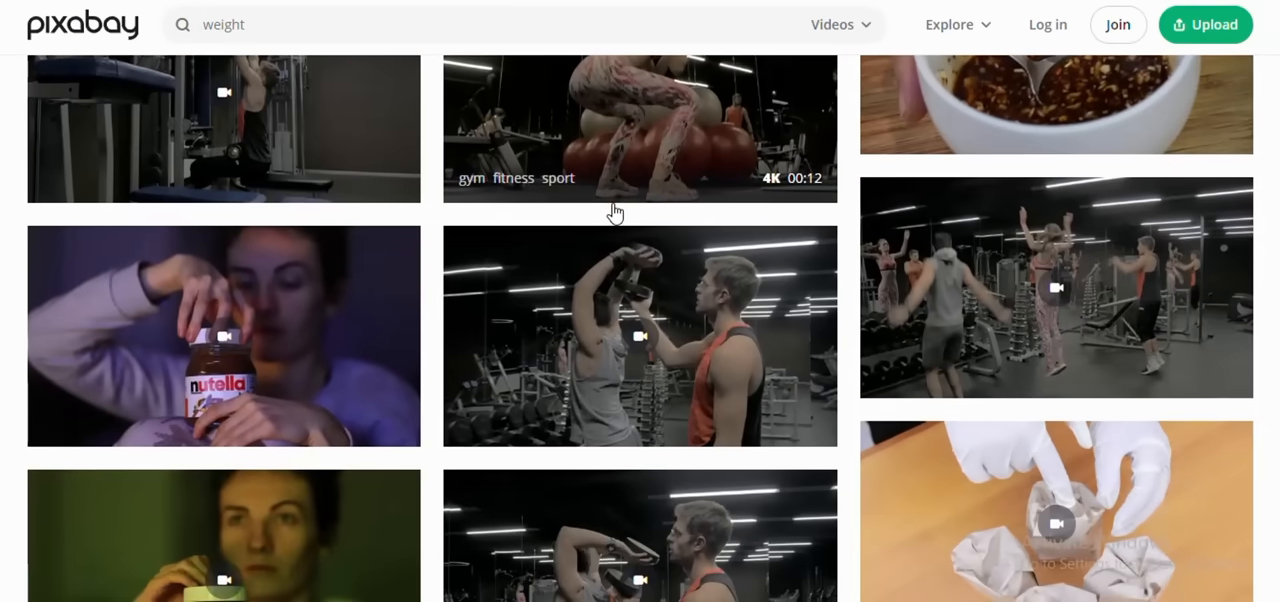
pyautogui.scroll(-1, 613, 213)
pyautogui.scroll(-4, 613, 213)
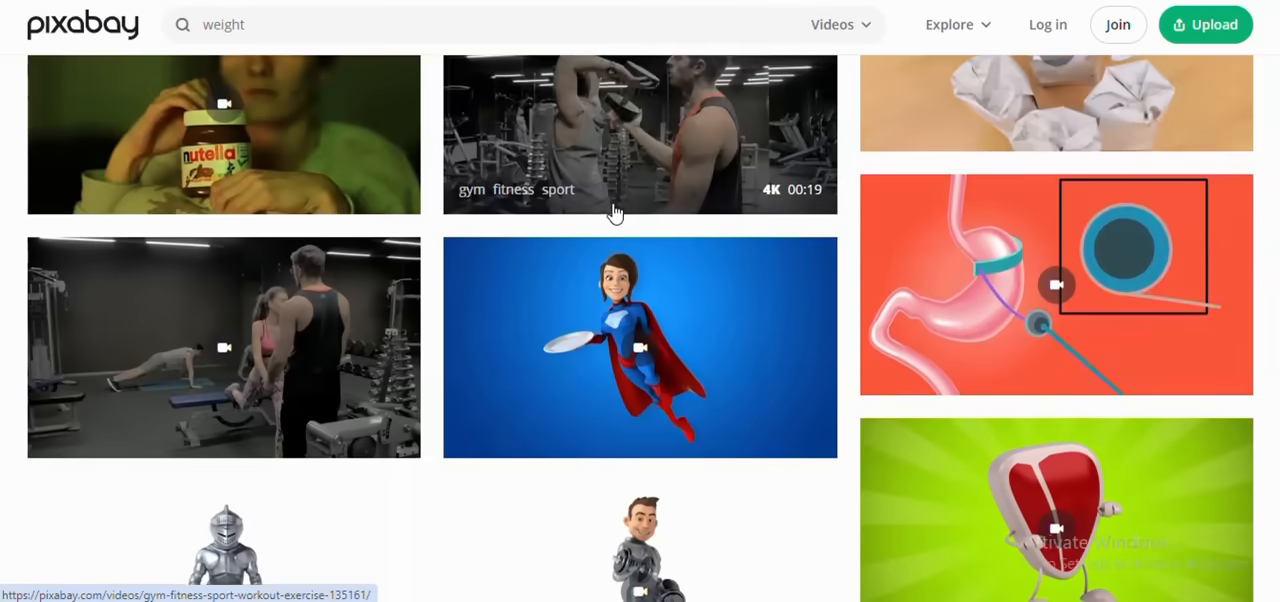
pyautogui.scroll(-9, 613, 213)
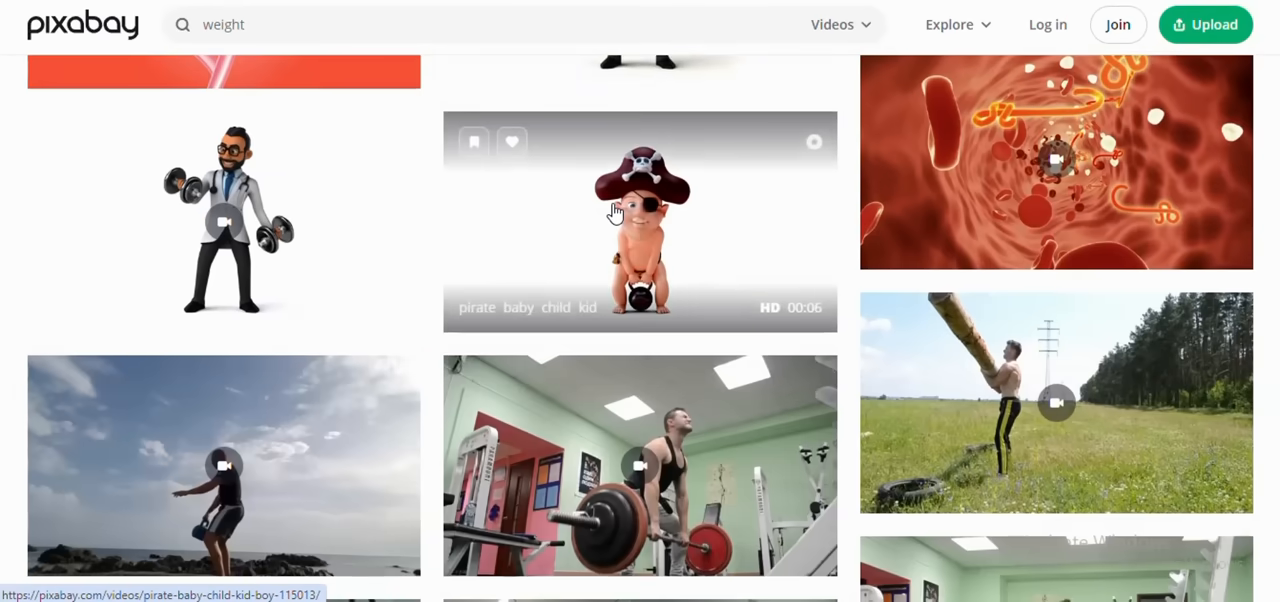
# Step: Look further down the Pixabay weight video results for a suitable gym workout clip
pyautogui.scroll(-8, 613, 213)
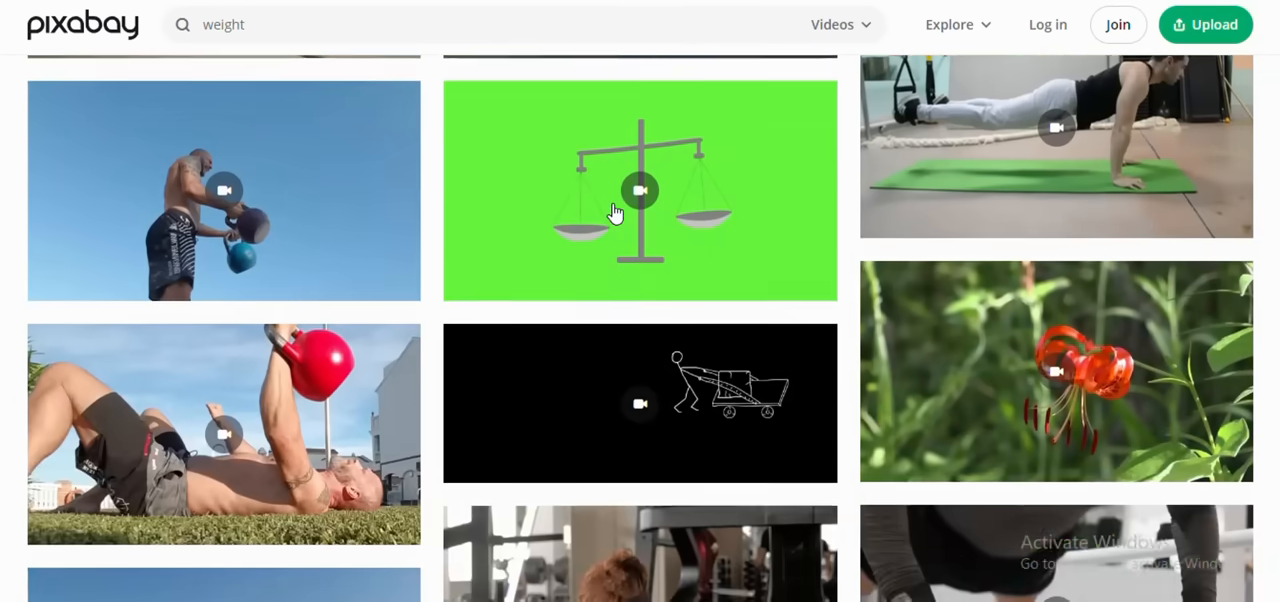
pyautogui.scroll(-8, 613, 213)
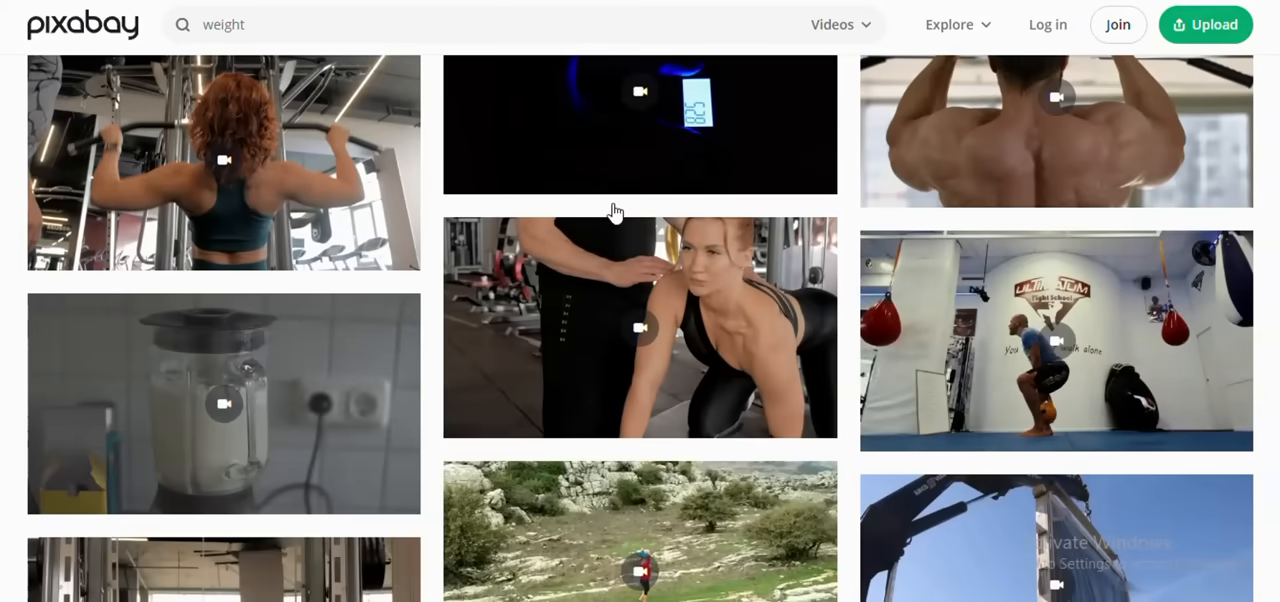
pyautogui.scroll(15, 614, 211)
pyautogui.scroll(-20, 614, 210)
pyautogui.scroll(2, 612, 202)
pyautogui.scroll(-5, 612, 202)
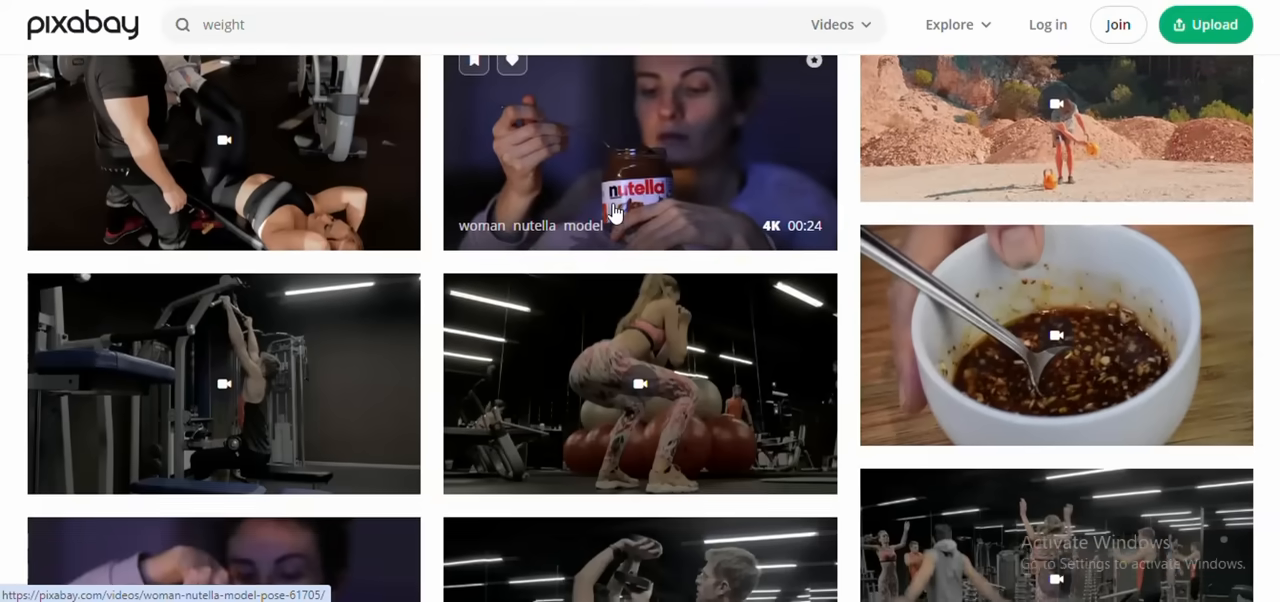
pyautogui.scroll(5, 614, 211)
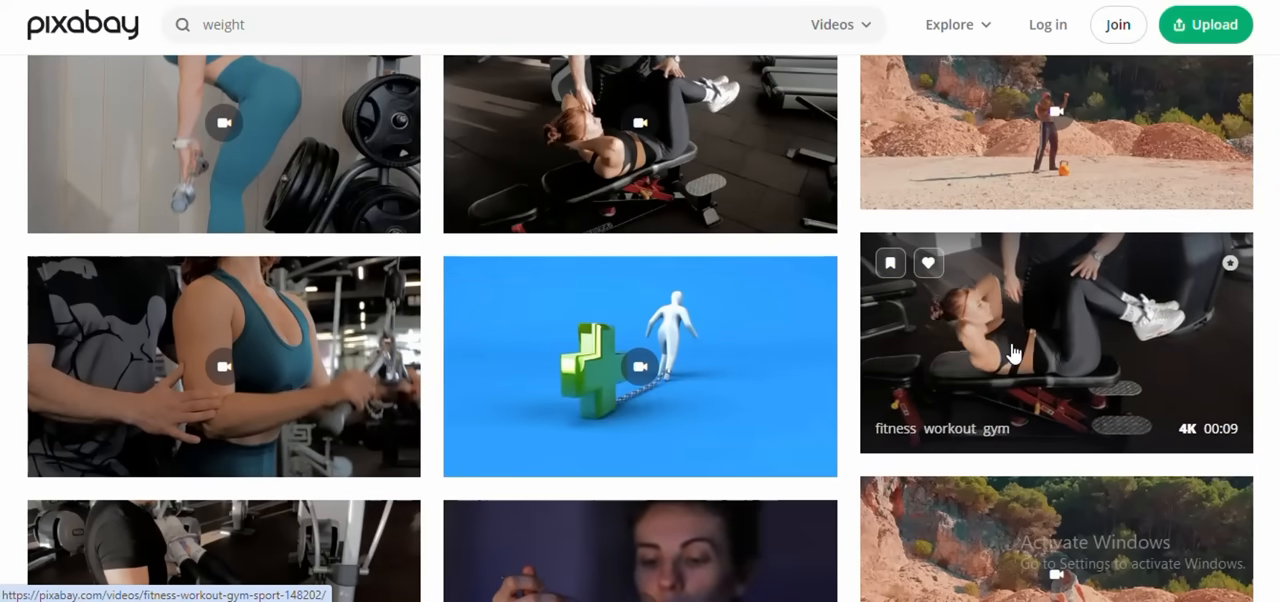
# Step: Open the nine-second fitness workout gym clip on Pixabay and download it as a 1280×720 MP4
pyautogui.rightClick(1062, 309)
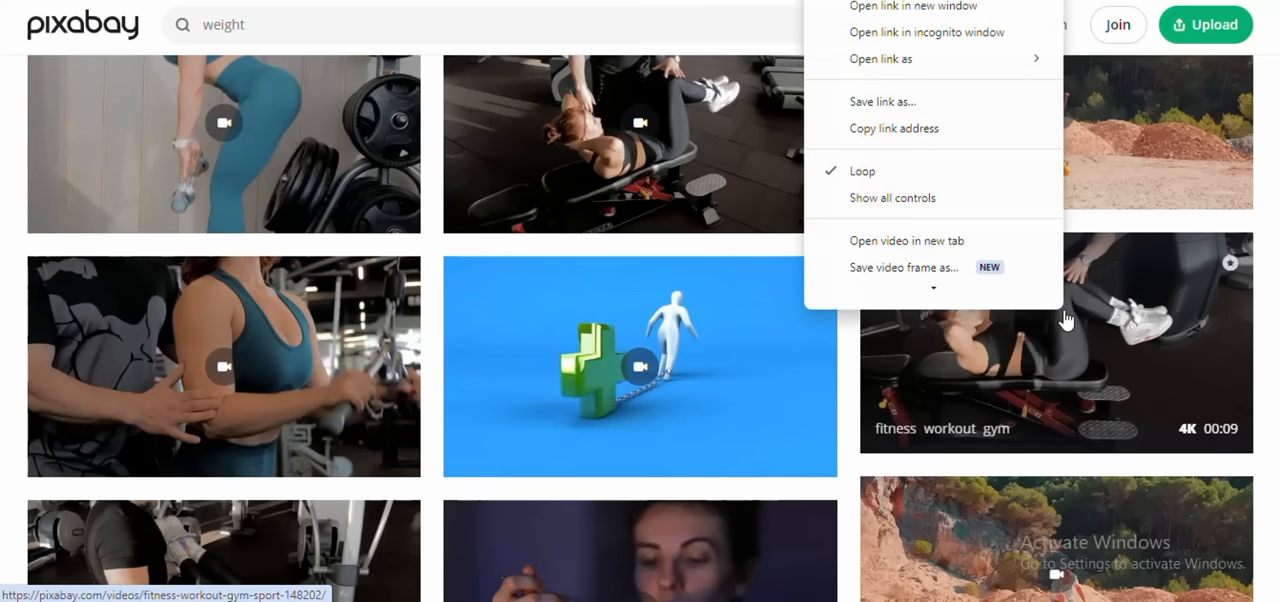
pyautogui.click(1083, 384)
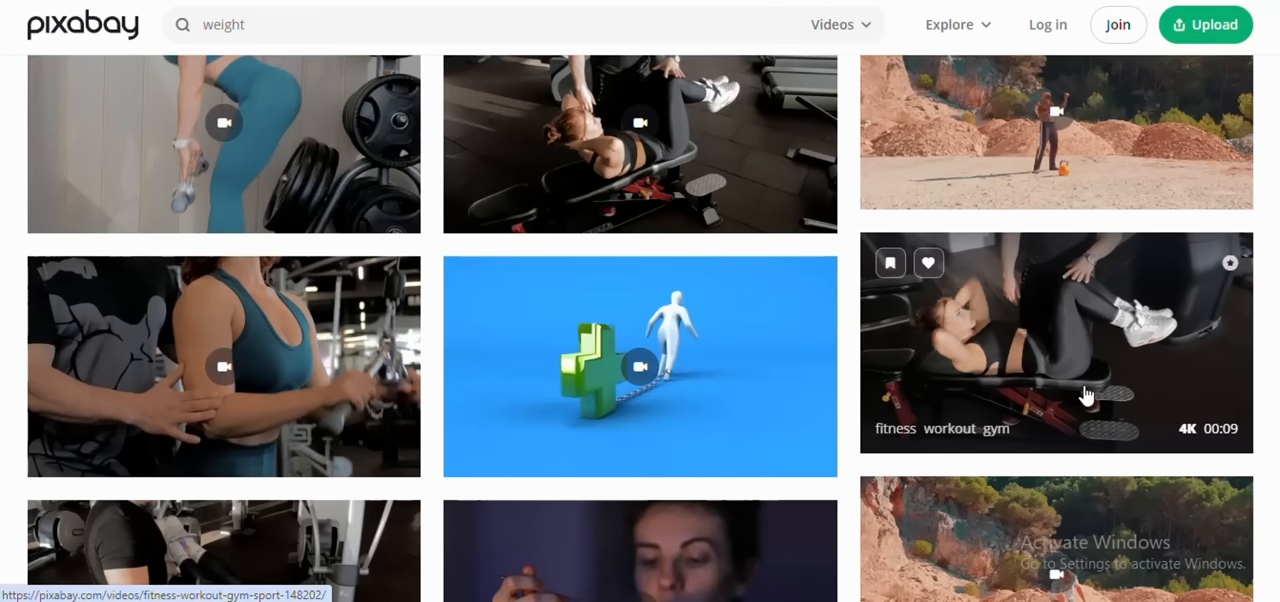
pyautogui.click(1084, 376)
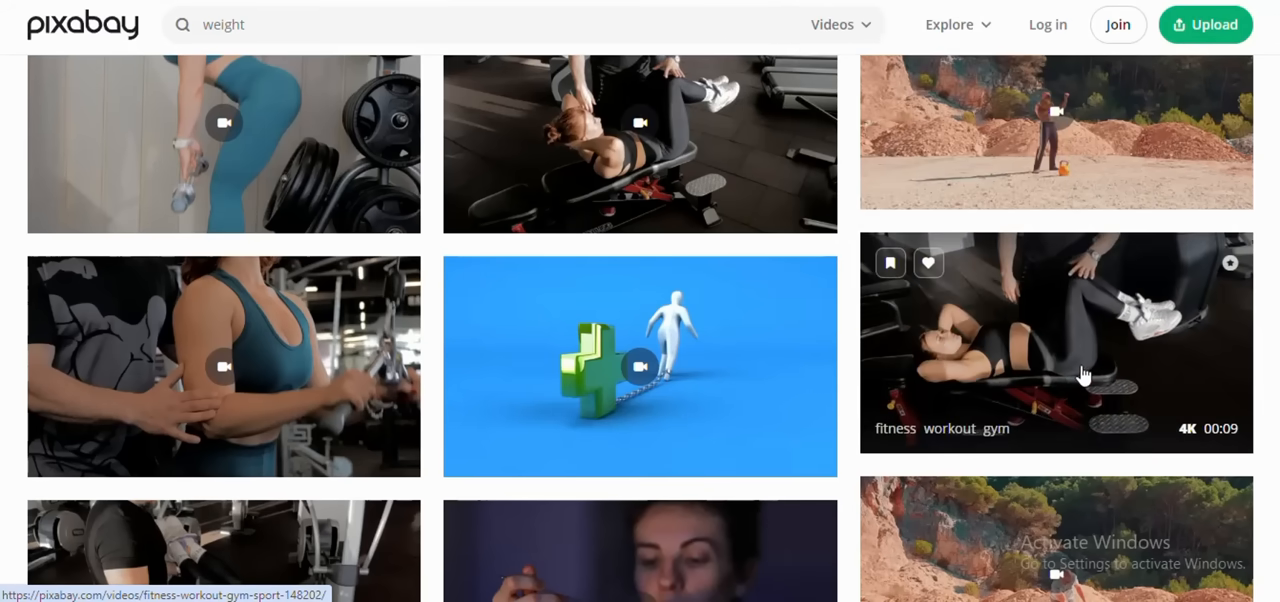
pyautogui.click(1043, 166)
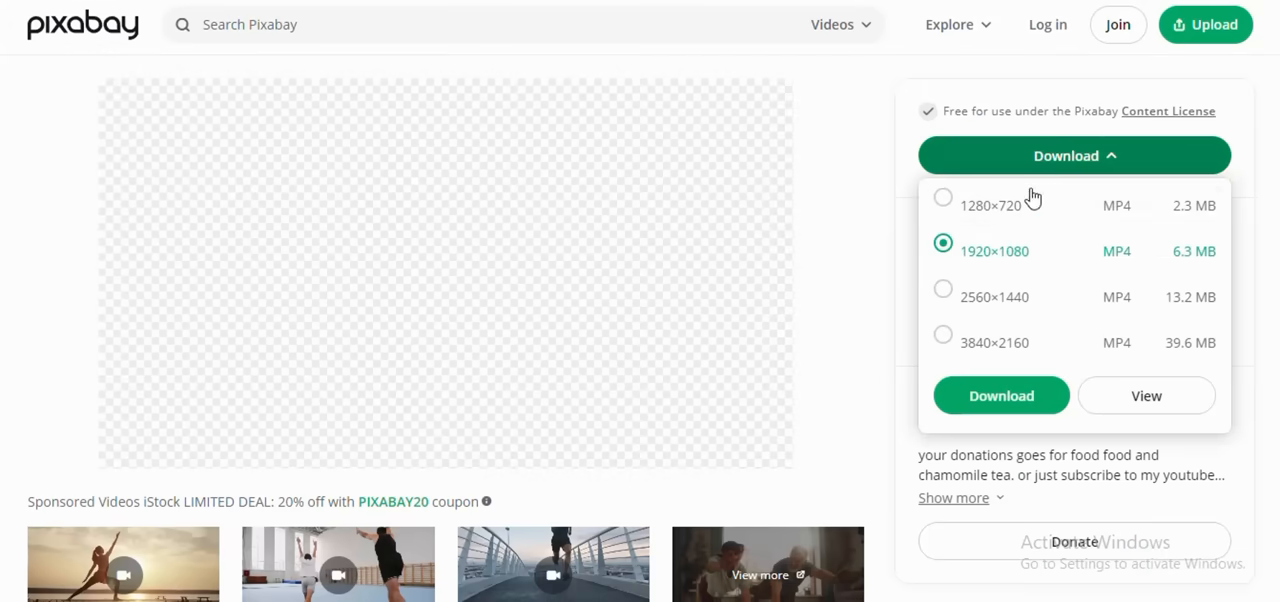
pyautogui.click(979, 208)
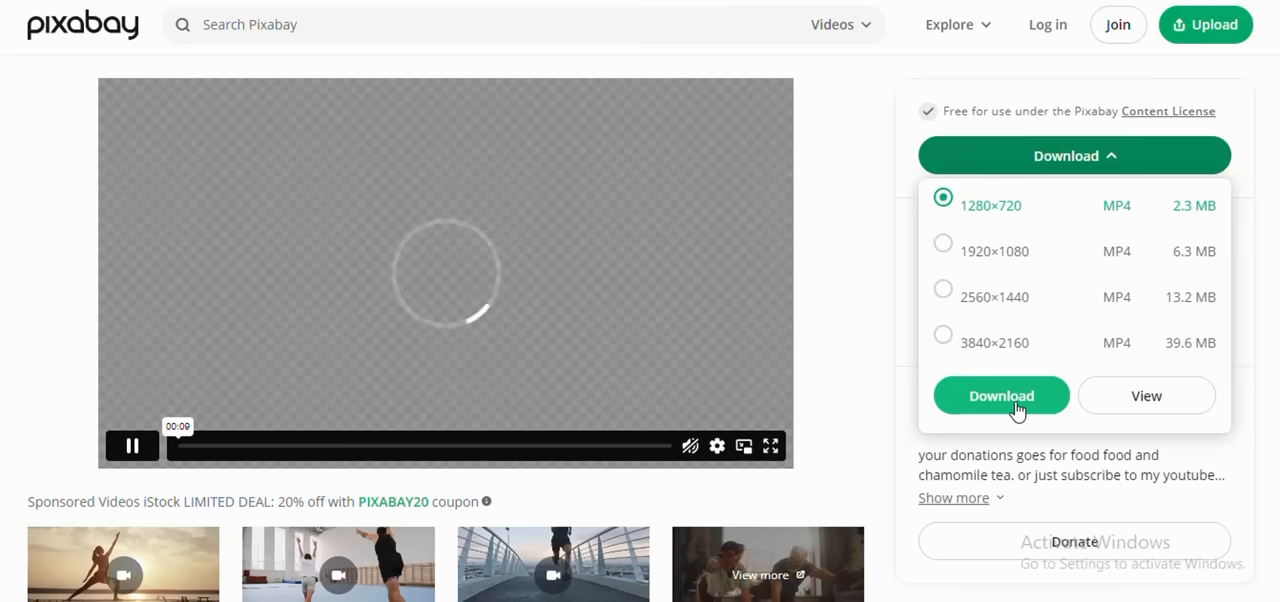
pyautogui.click(1014, 412)
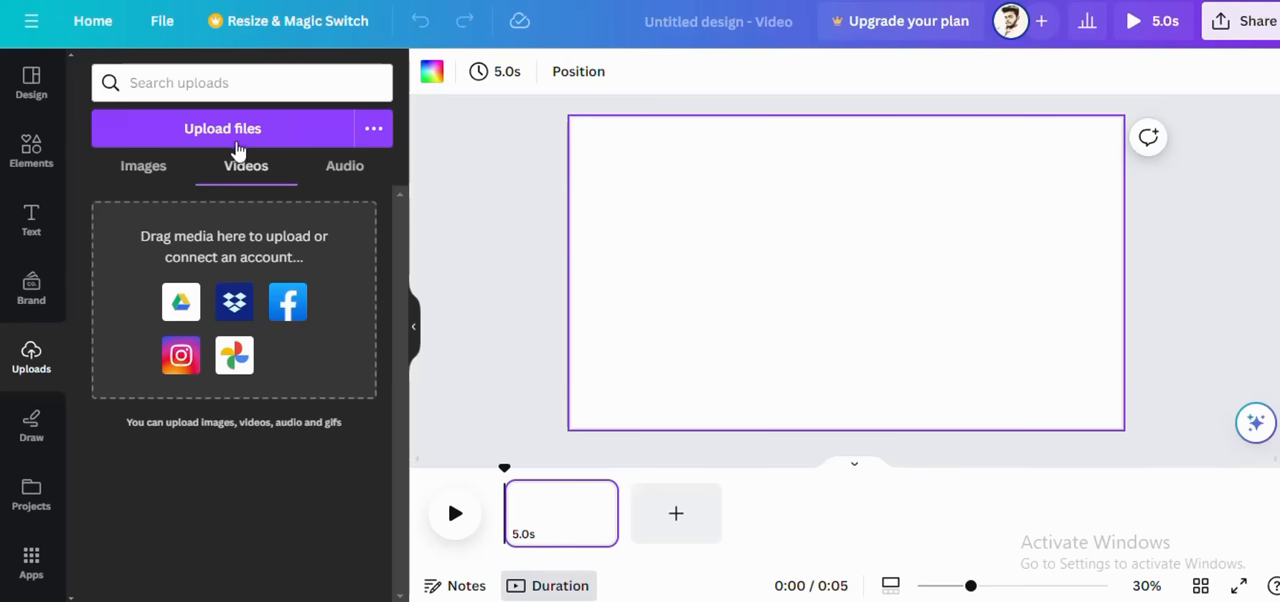
pyautogui.click(230, 148)
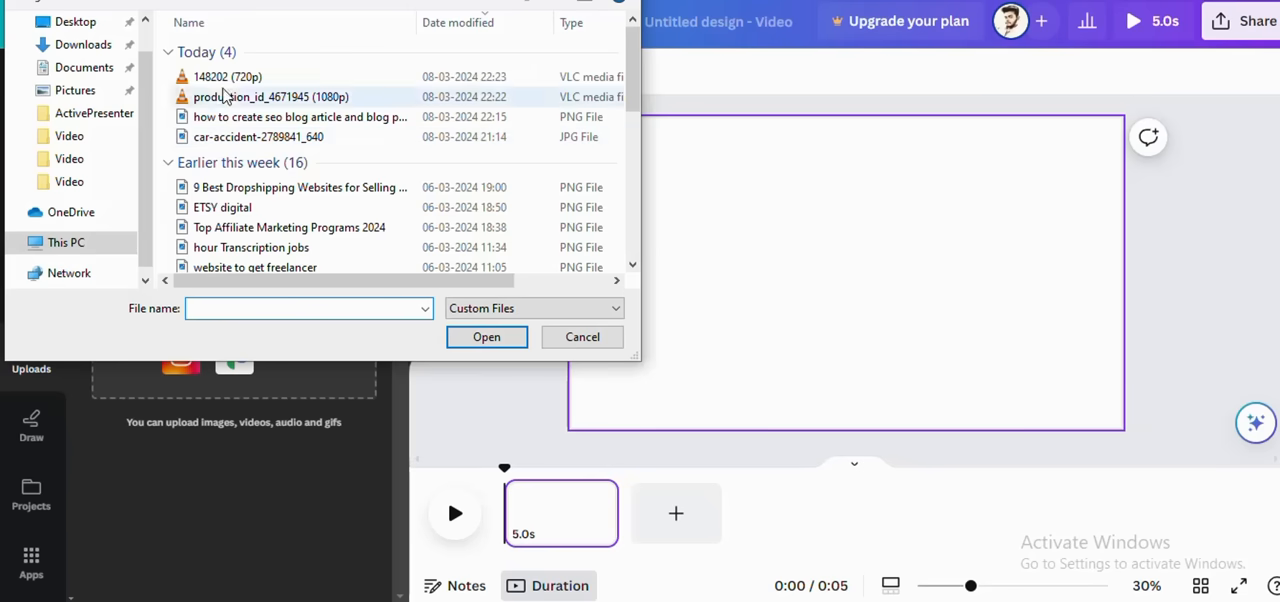
pyautogui.click(215, 76)
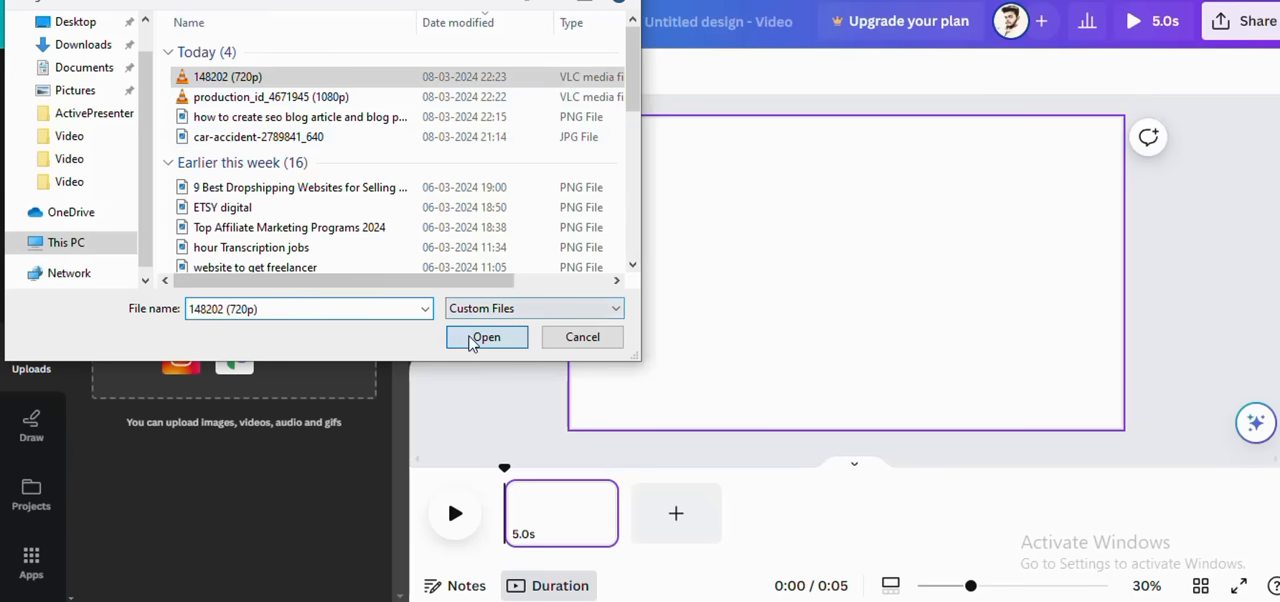
pyautogui.click(484, 337)
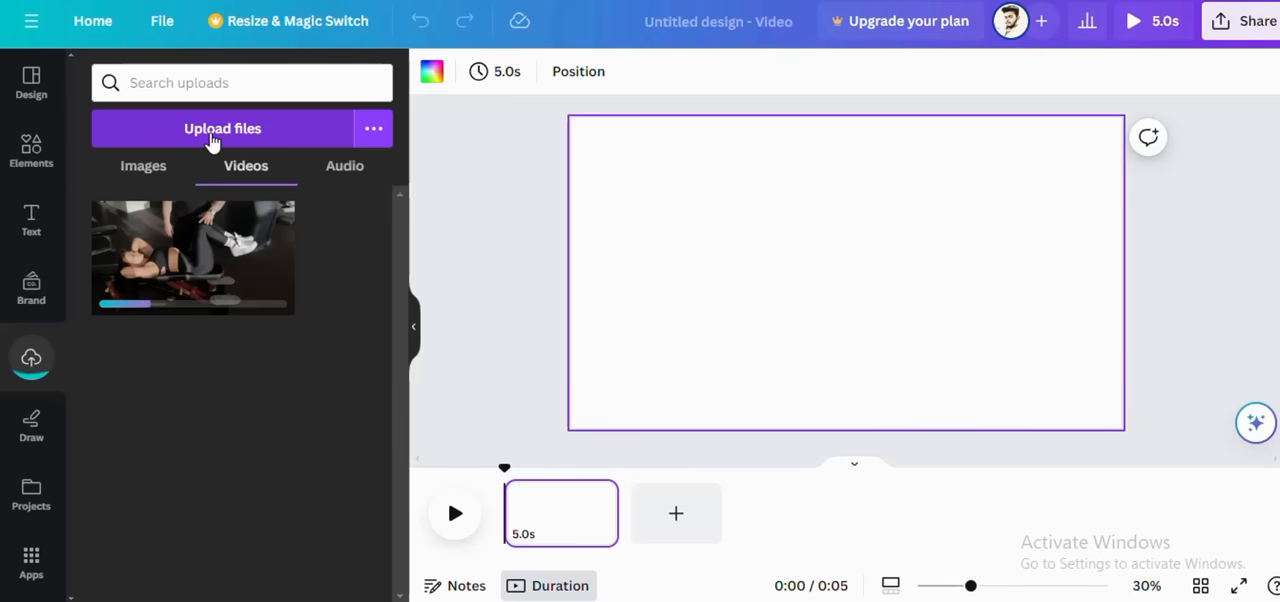
pyautogui.click(212, 132)
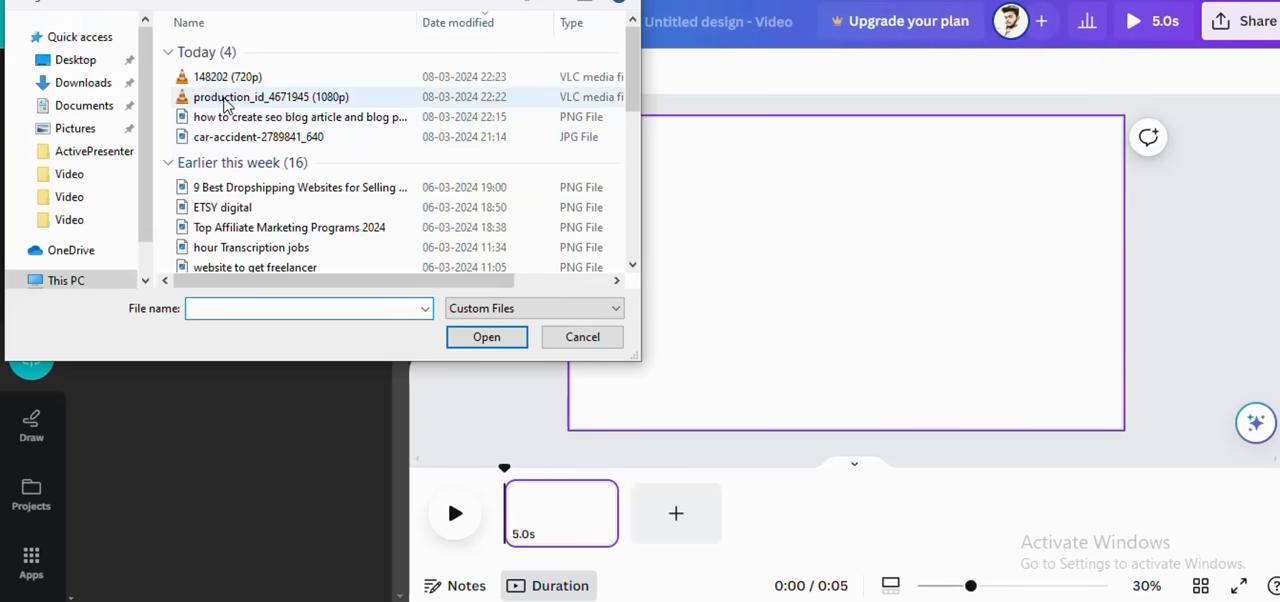
pyautogui.click(224, 98)
pyautogui.click(484, 339)
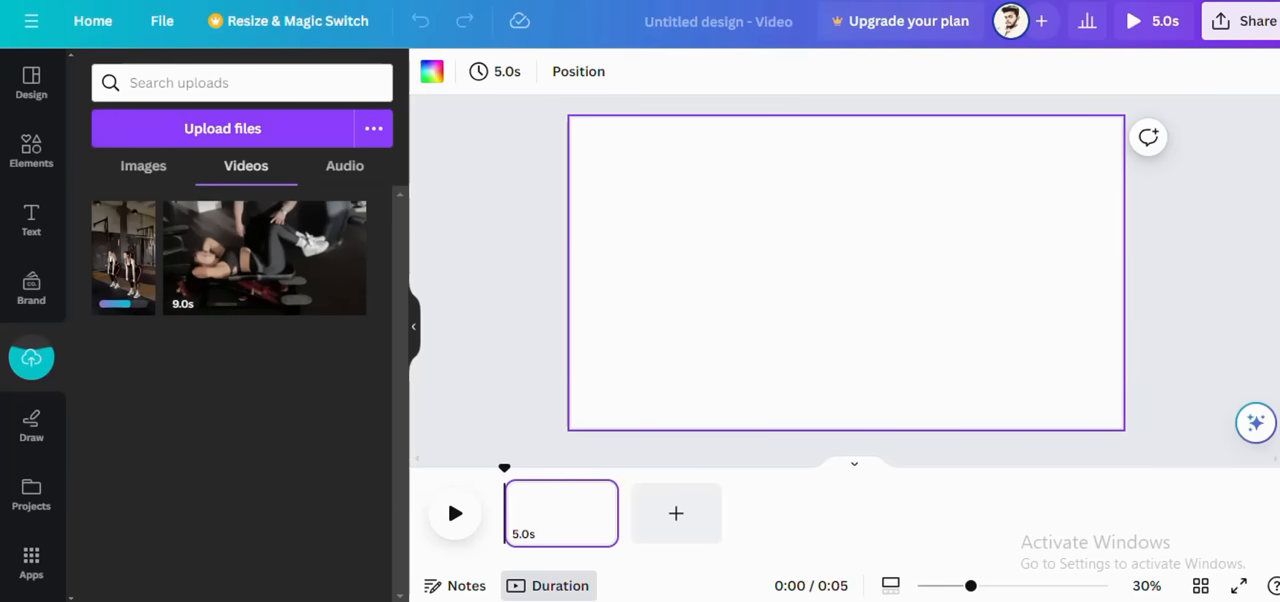
pyautogui.click(1022, 601)
pyautogui.click(985, 593)
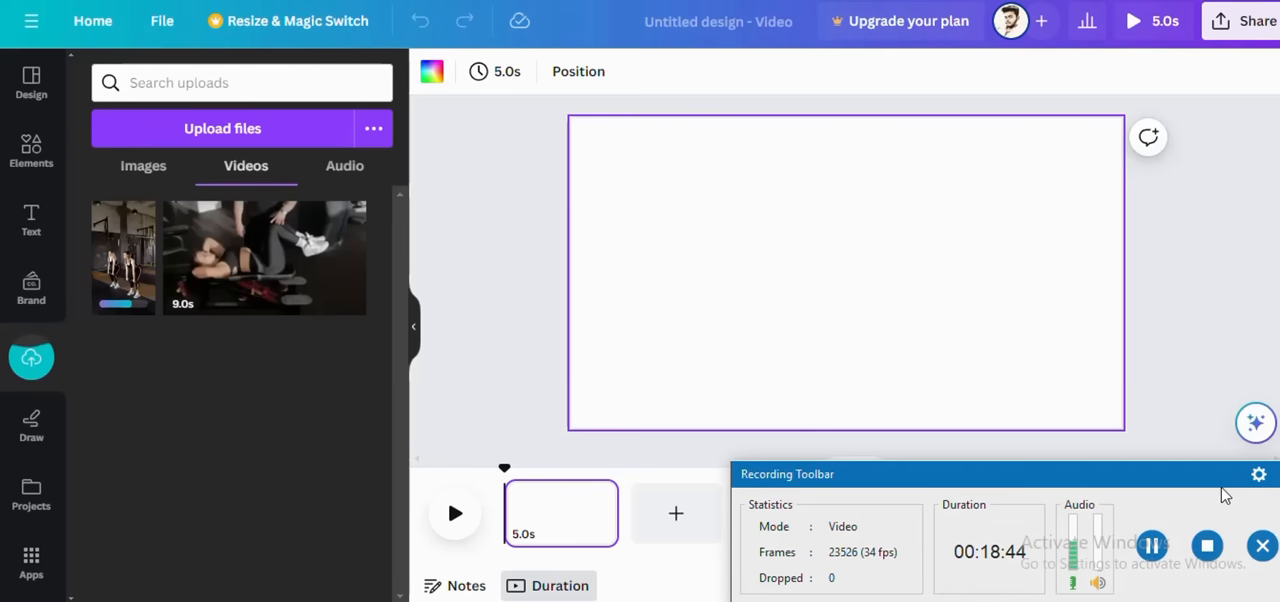
pyautogui.click(1262, 545)
pyautogui.click(978, 574)
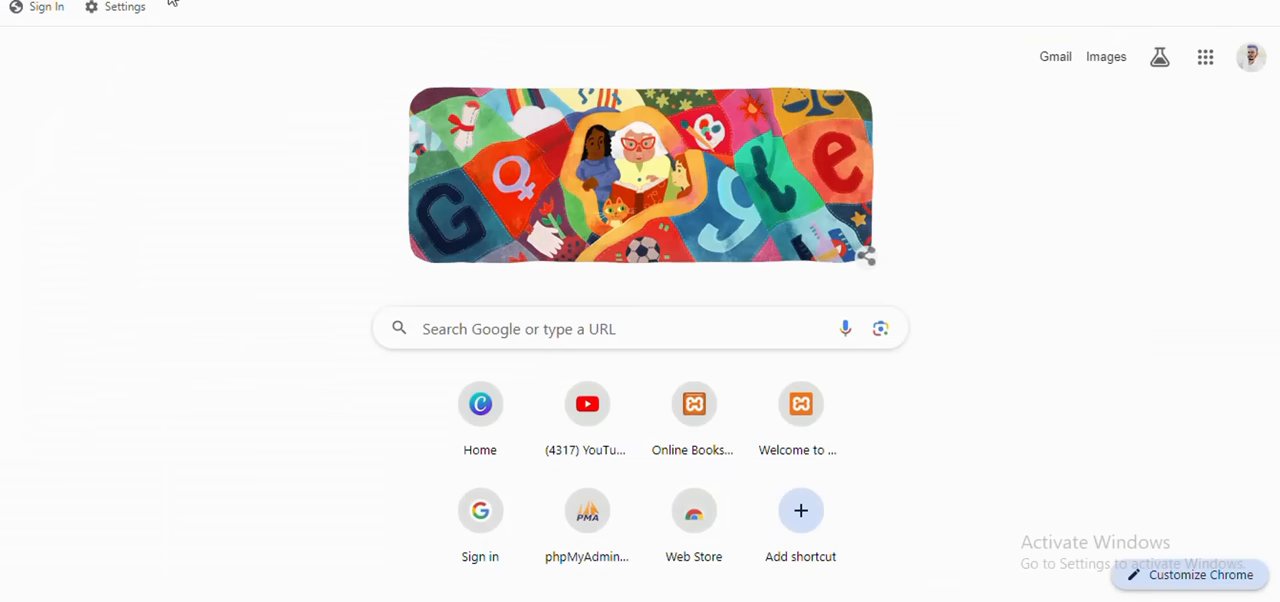
# Step: Return to the Canva video design, place the uploaded 9.0s workout clip on the page and stretch it to fill the whole page
pyautogui.click(400, 0)
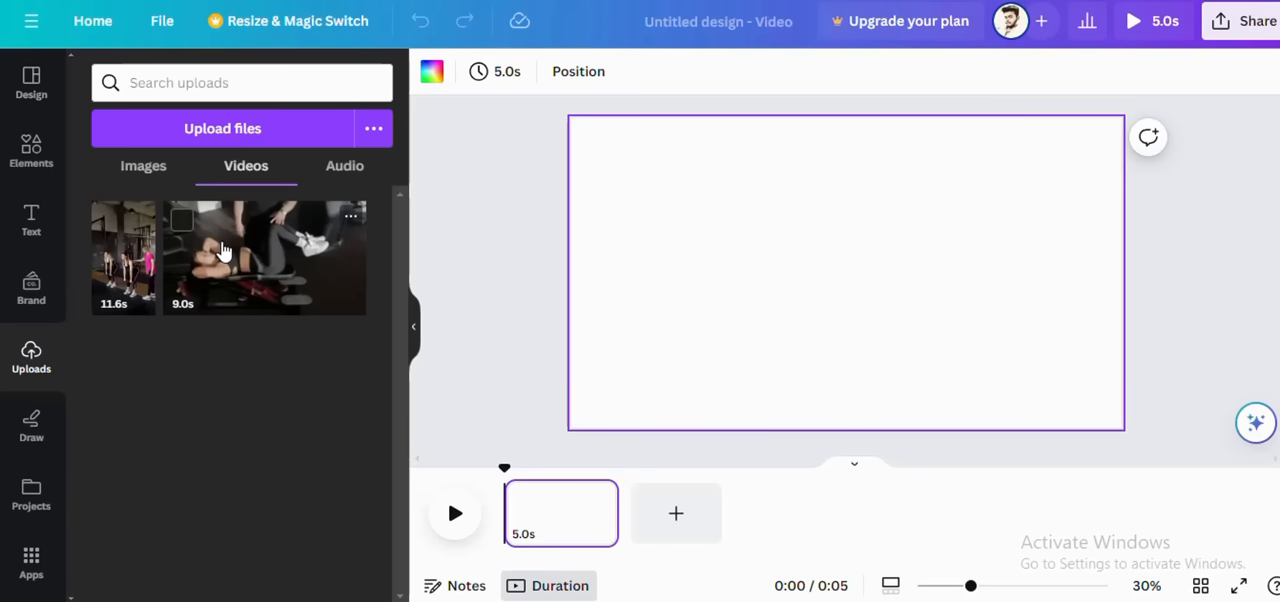
pyautogui.click(222, 250)
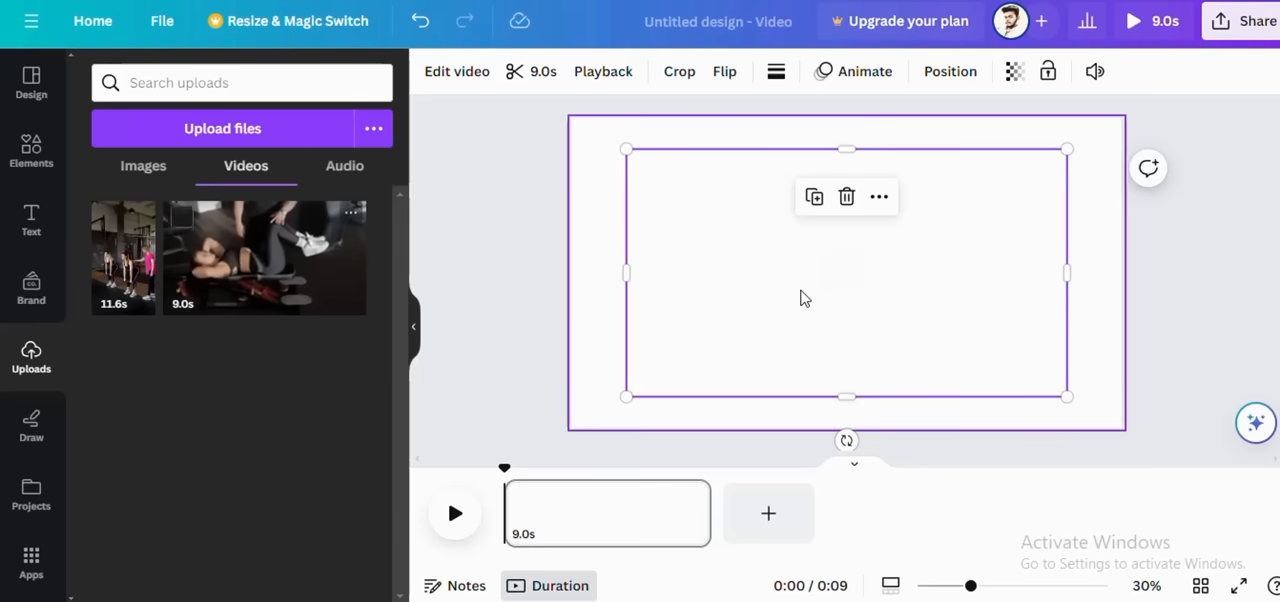
pyautogui.moveTo(619, 274); pyautogui.dragTo(572, 272)
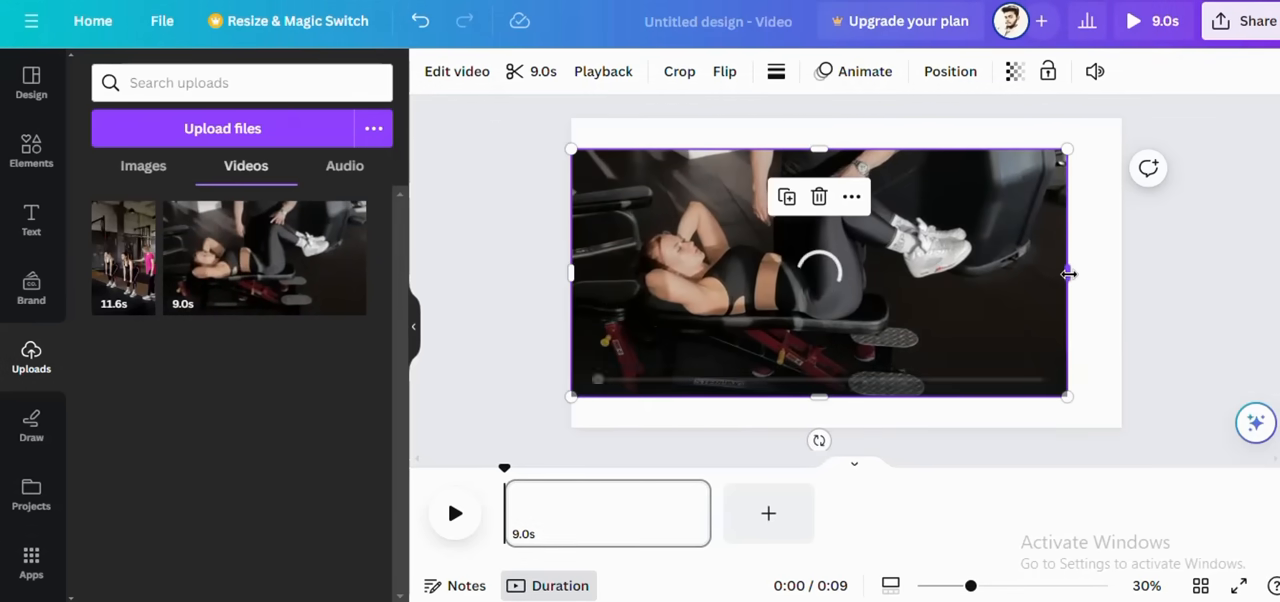
pyautogui.moveTo(1068, 273); pyautogui.dragTo(1121, 273)
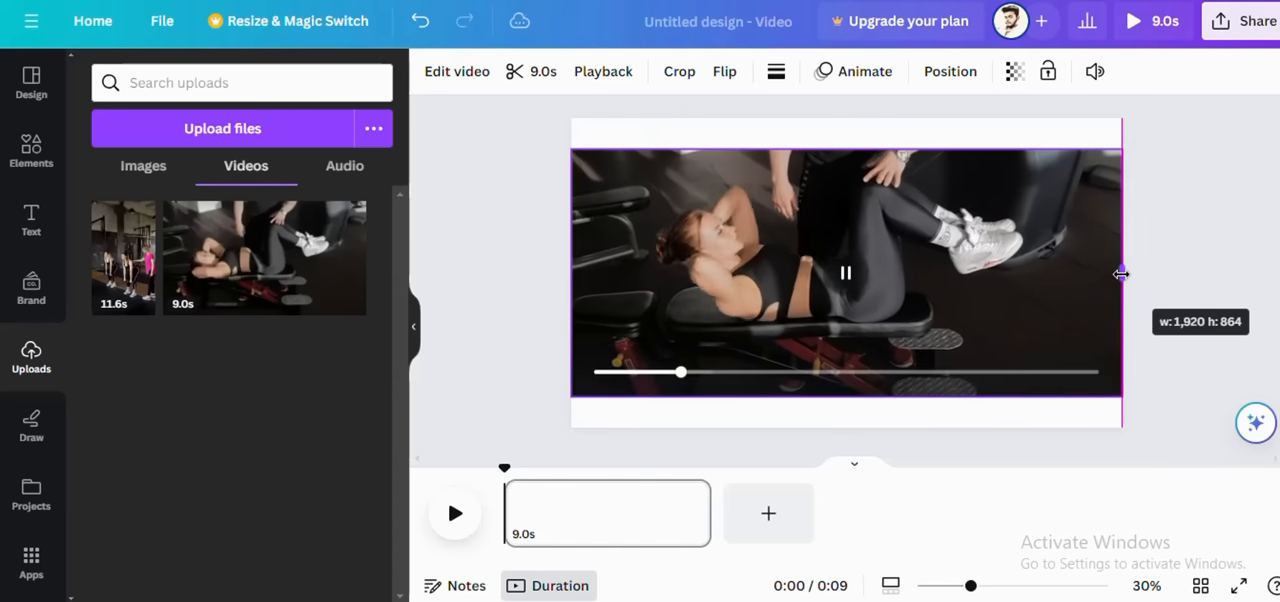
pyautogui.moveTo(851, 149); pyautogui.dragTo(850, 125)
pyautogui.moveTo(850, 398); pyautogui.dragTo(850, 428)
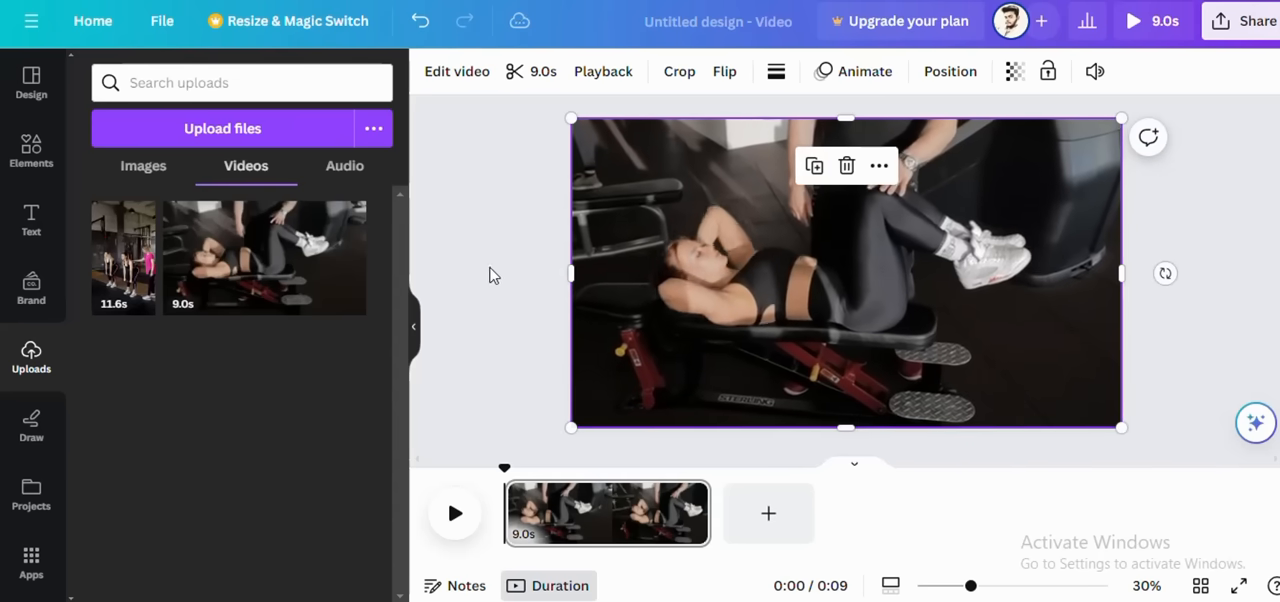
# Step: Add a default heading text to the video page
pyautogui.click(32, 220)
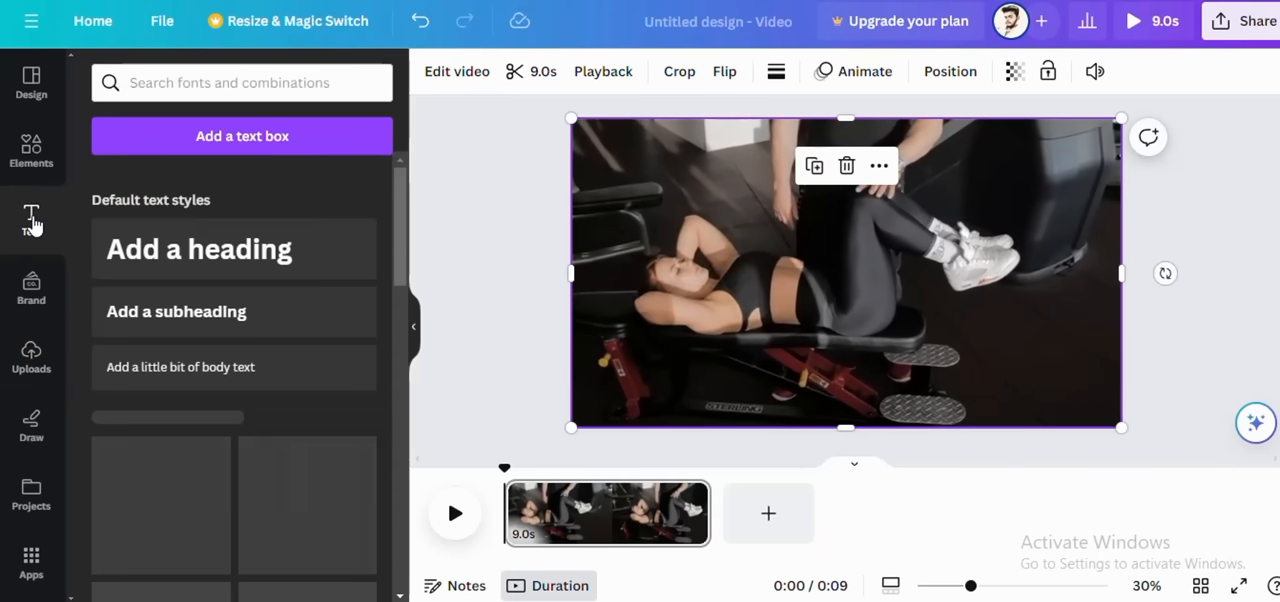
pyautogui.click(148, 250)
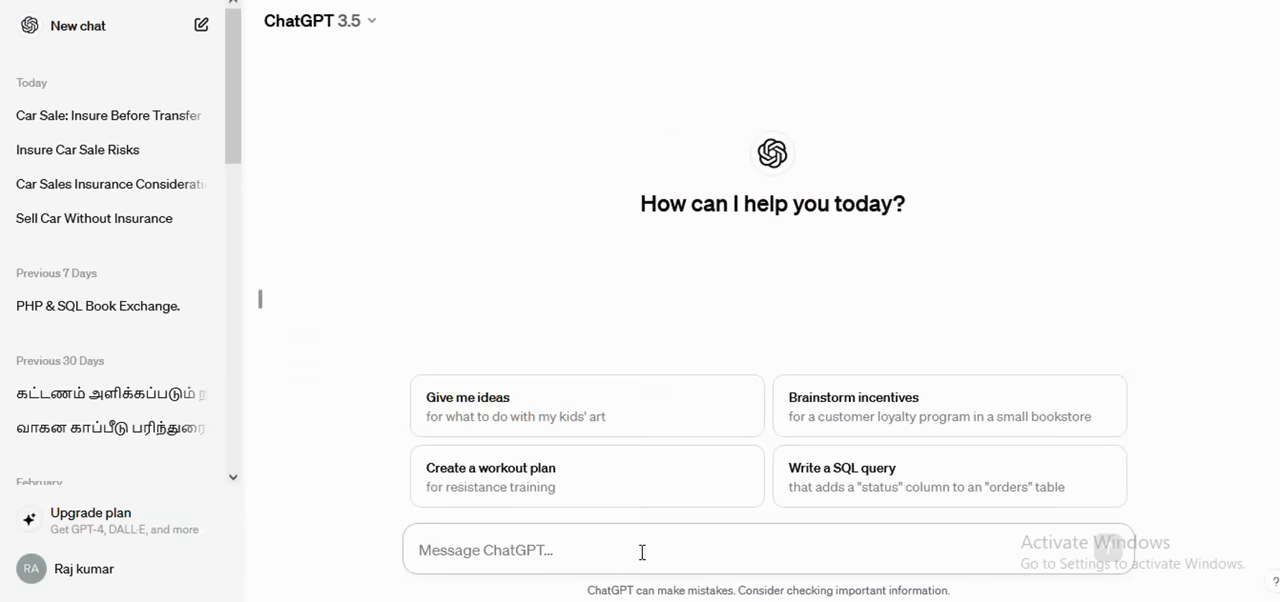
# Step: Switch to ChatGPT and write the prompt "write about youtube 1 minute script" in a new chat
pyautogui.write('write')
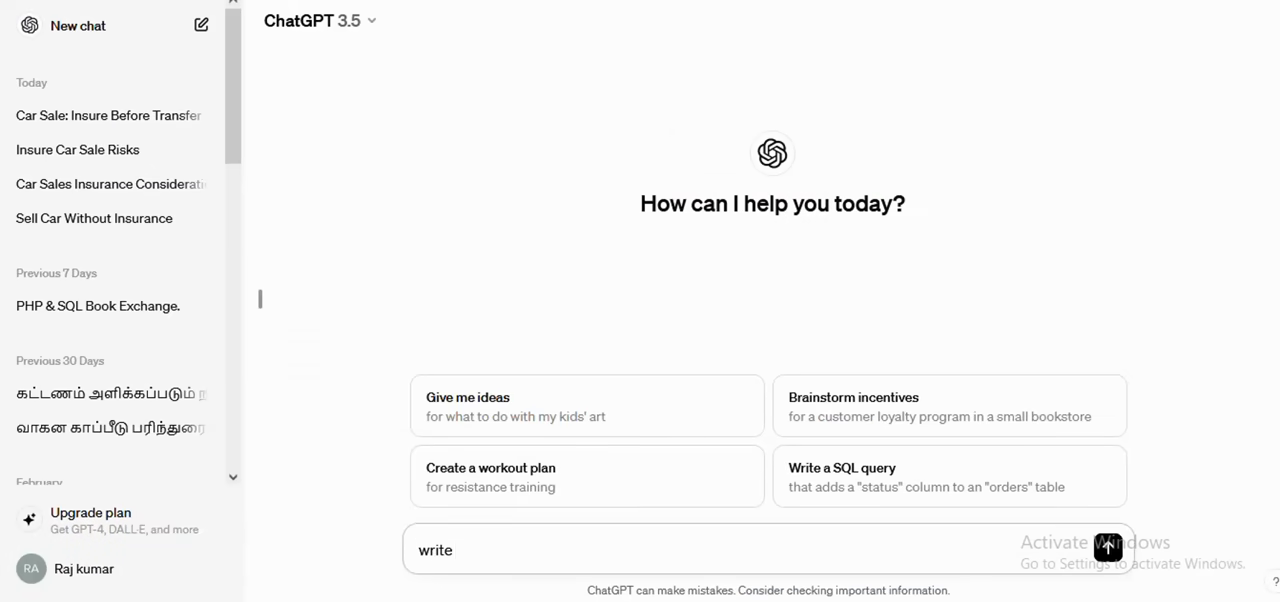
pyautogui.write(' about youtube')
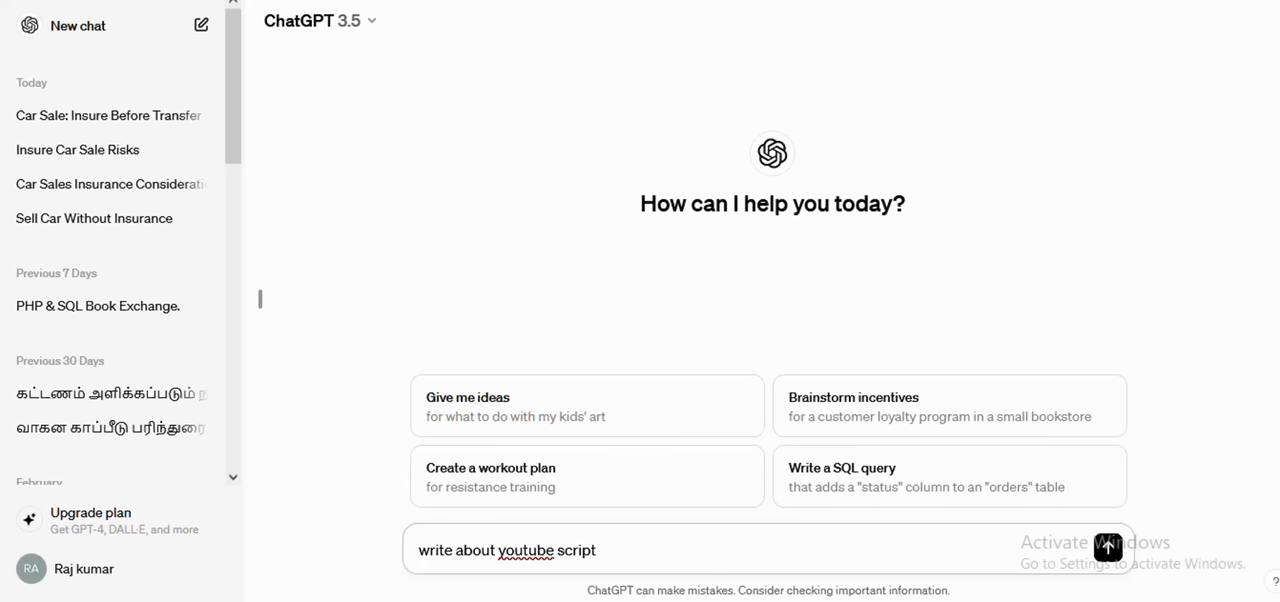
pyautogui.write('script 1 m')
pyautogui.moveTo(657, 551); pyautogui.dragTo(603, 558)
pyautogui.hotkey('ctrl', 'c')
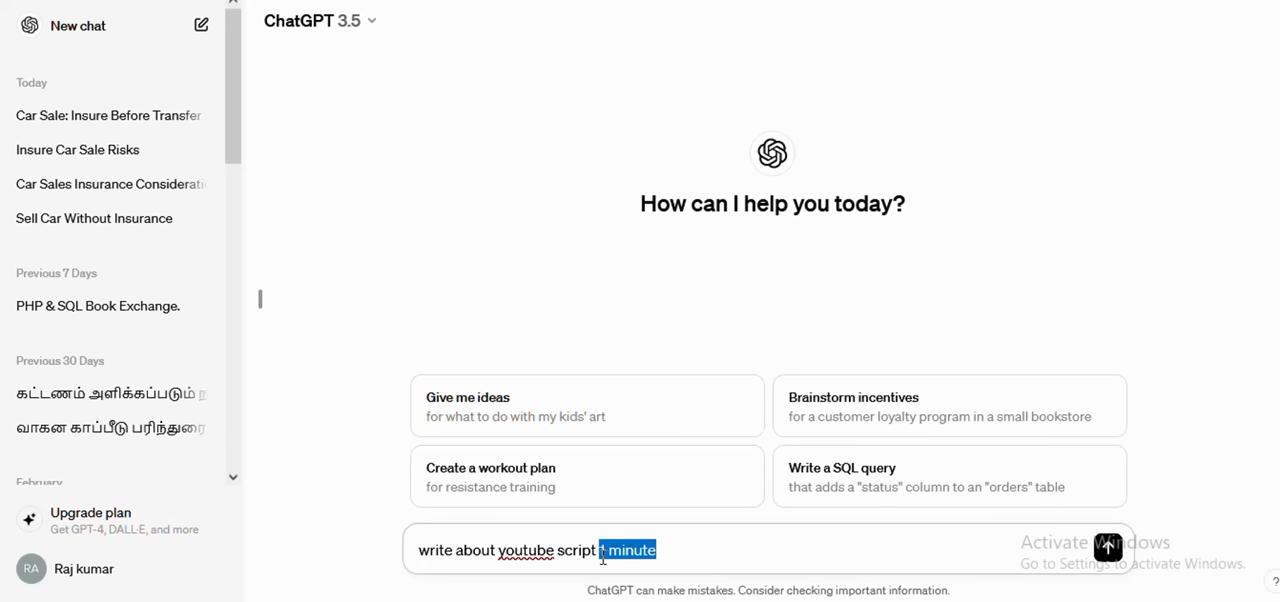
pyautogui.press('BackSpace')
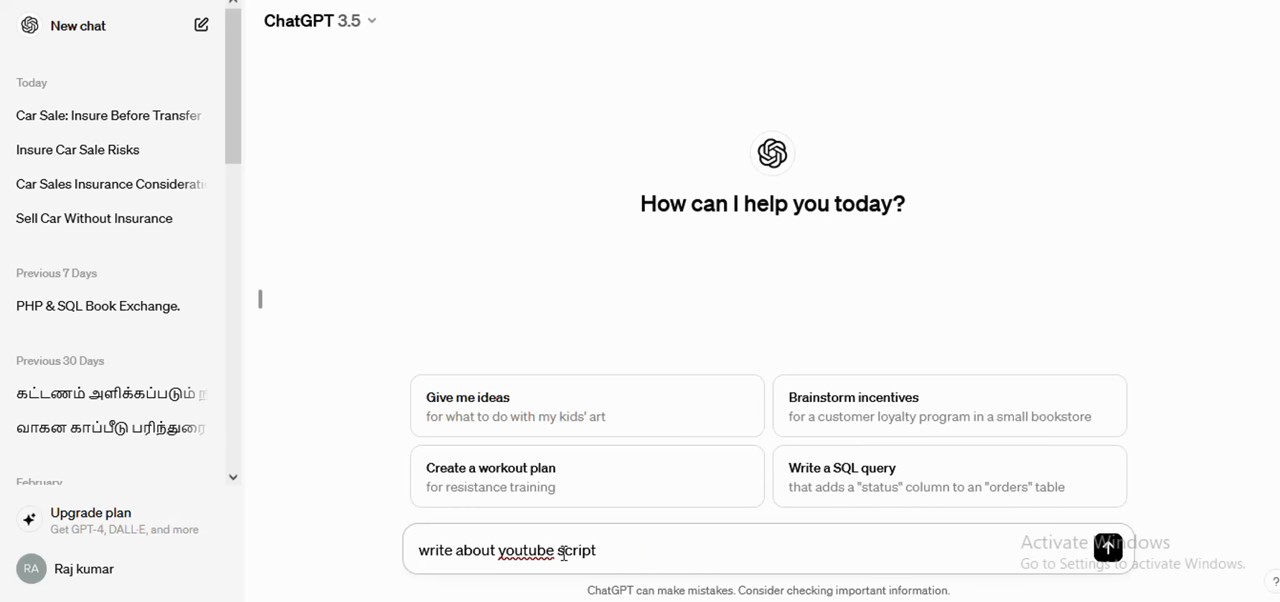
pyautogui.hotkey('ctrl', 'v')
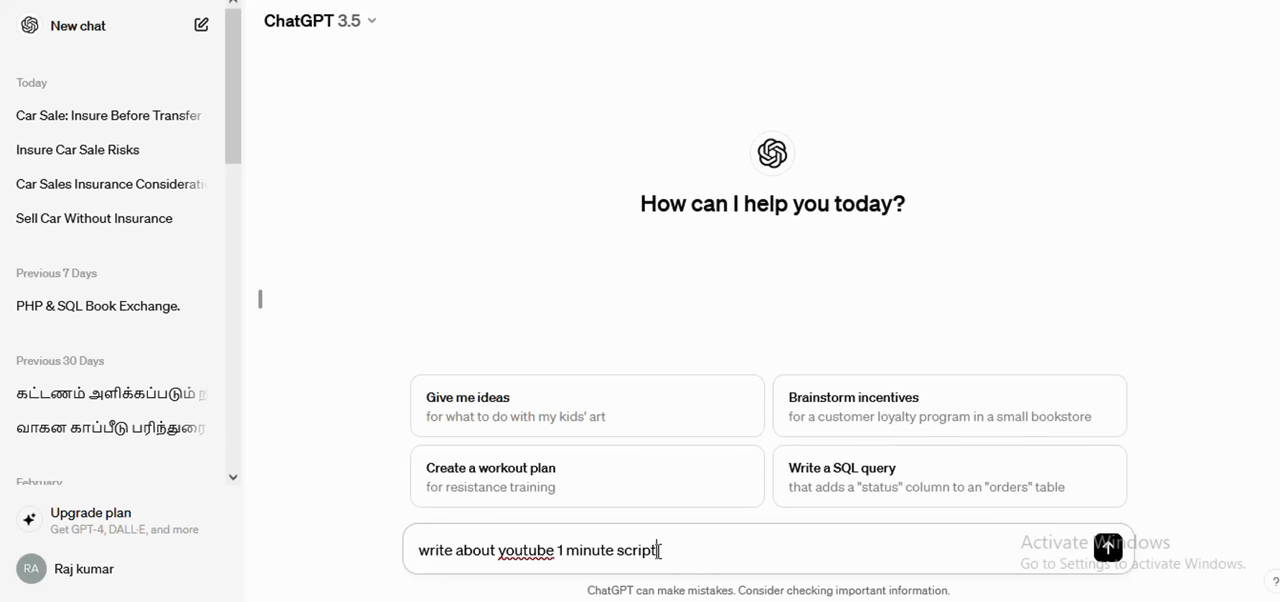
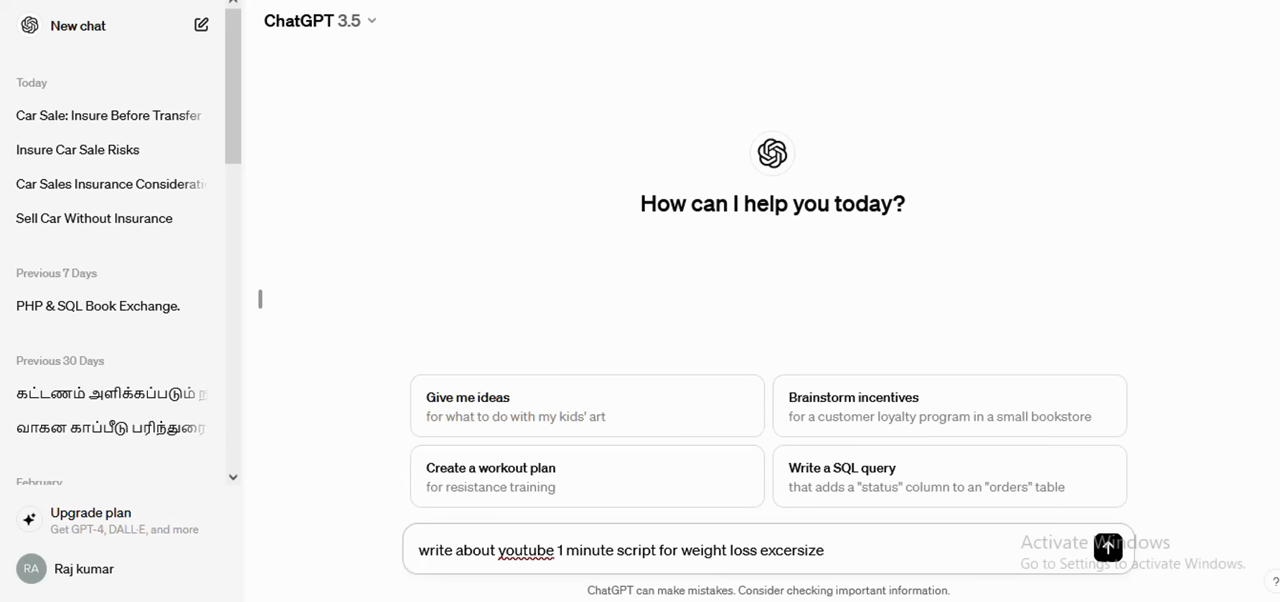
# Step: Generate the weight loss exercise script and copy its opening sentence, from "Welcome to our YouTube channel" to "through fitness!"
pyautogui.press('Return')
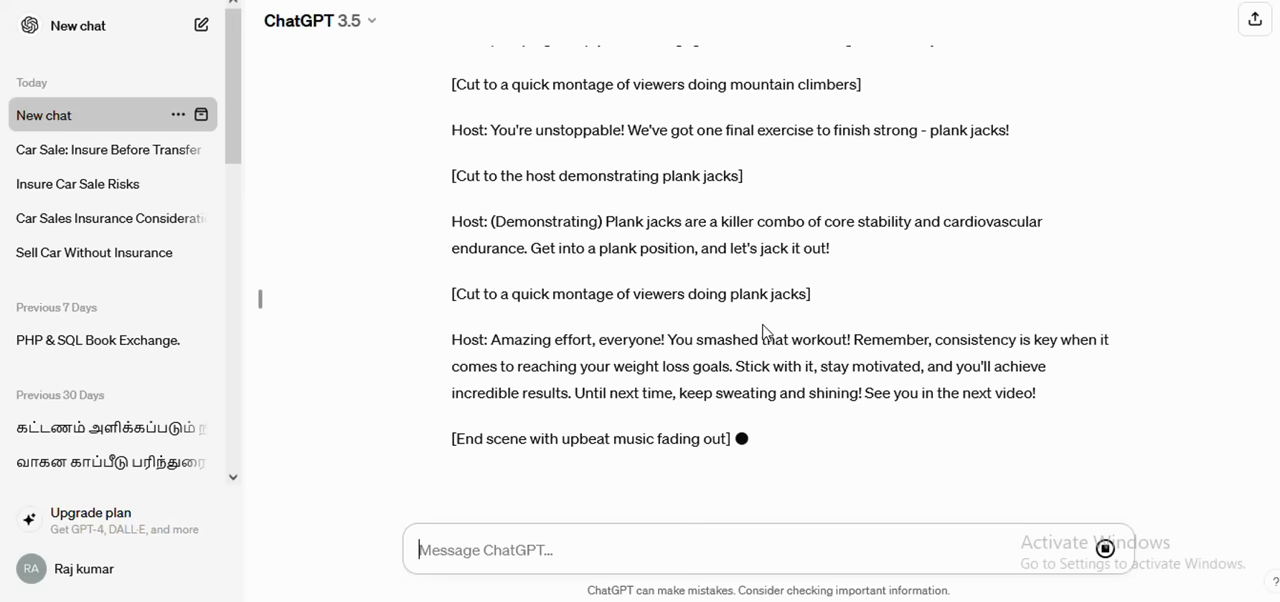
pyautogui.scroll(9, 763, 331)
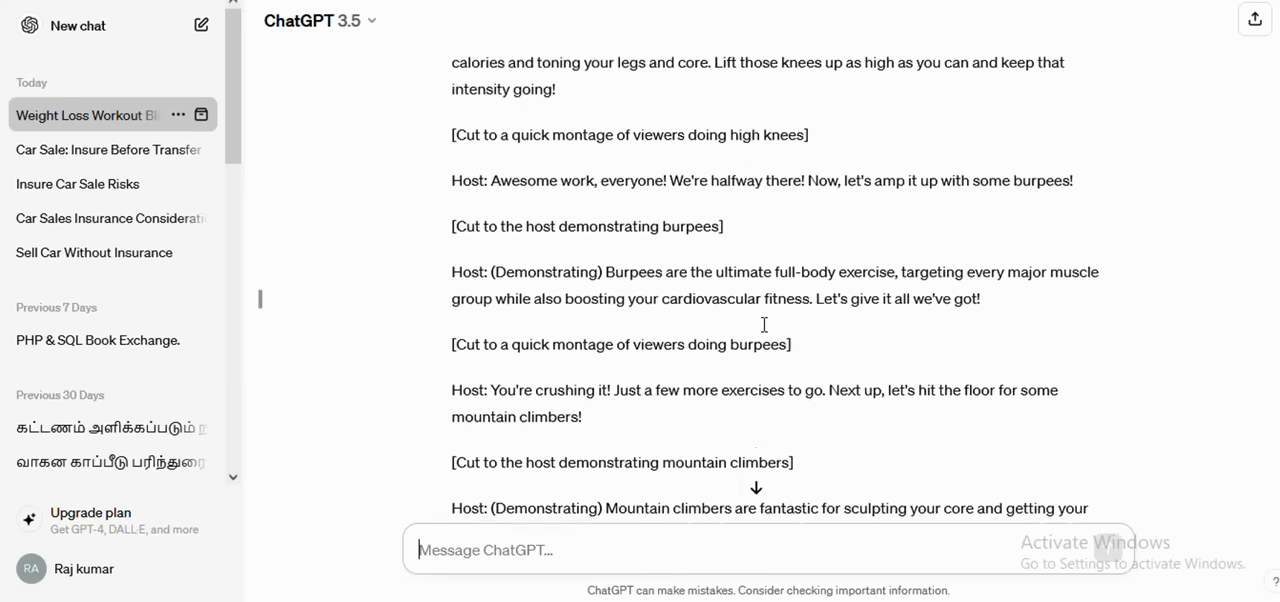
pyautogui.scroll(3, 763, 325)
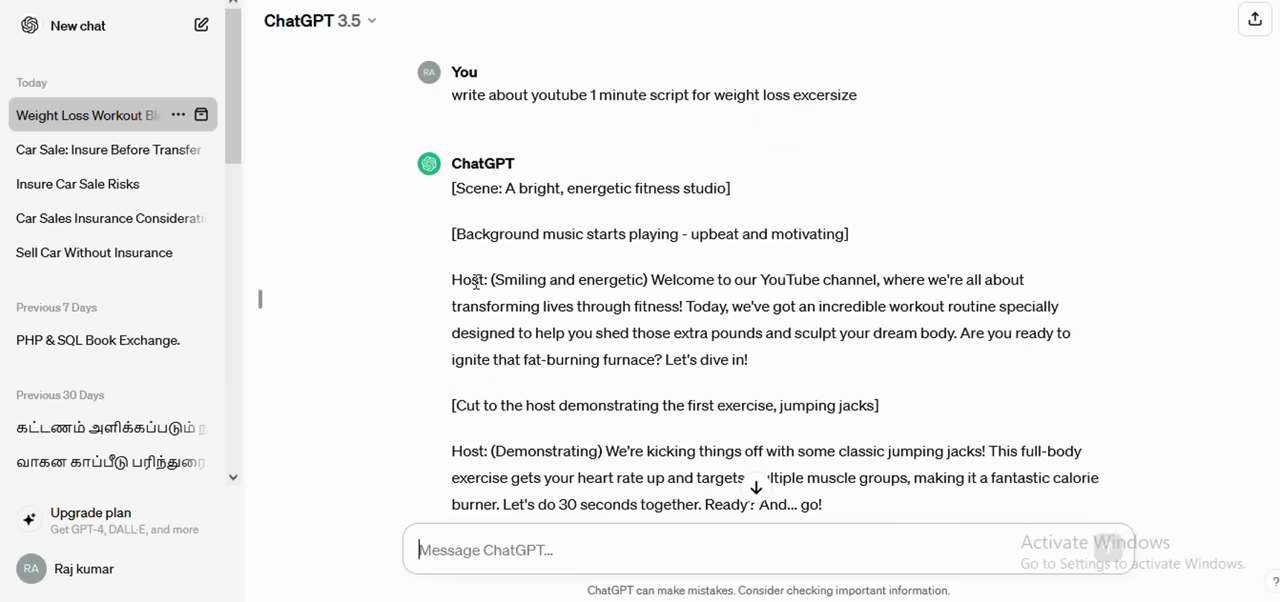
pyautogui.click(654, 280)
pyautogui.moveTo(654, 280); pyautogui.dragTo(688, 306)
pyautogui.hotkey('ctrl', 'c')
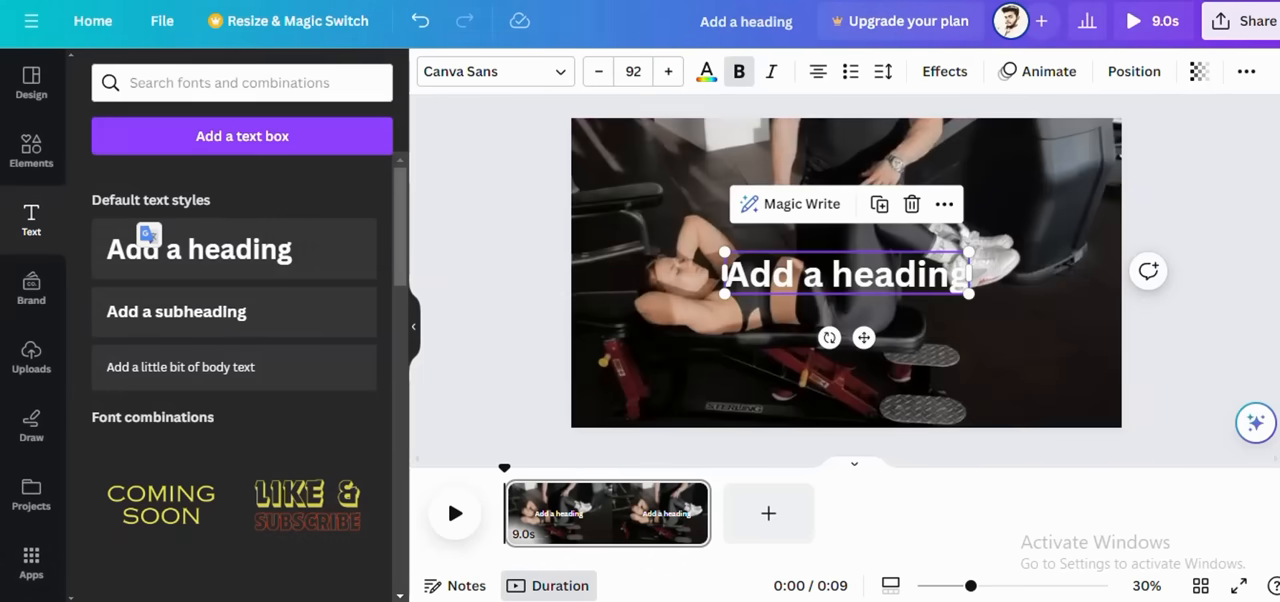
# Step: Replace the heading in the Canva design with the copied welcome sentence as a two-line 52.4-size caption along the clip's lower edge and preview it
pyautogui.doubleClick(812, 284)
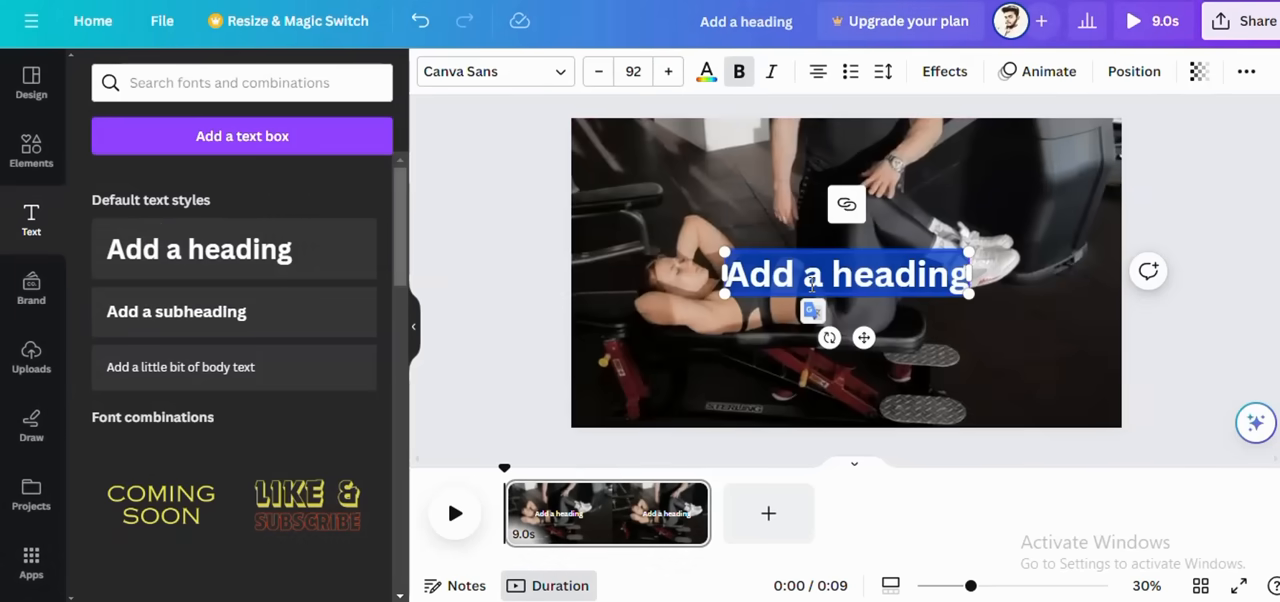
pyautogui.hotkey('ctrl', 'v')
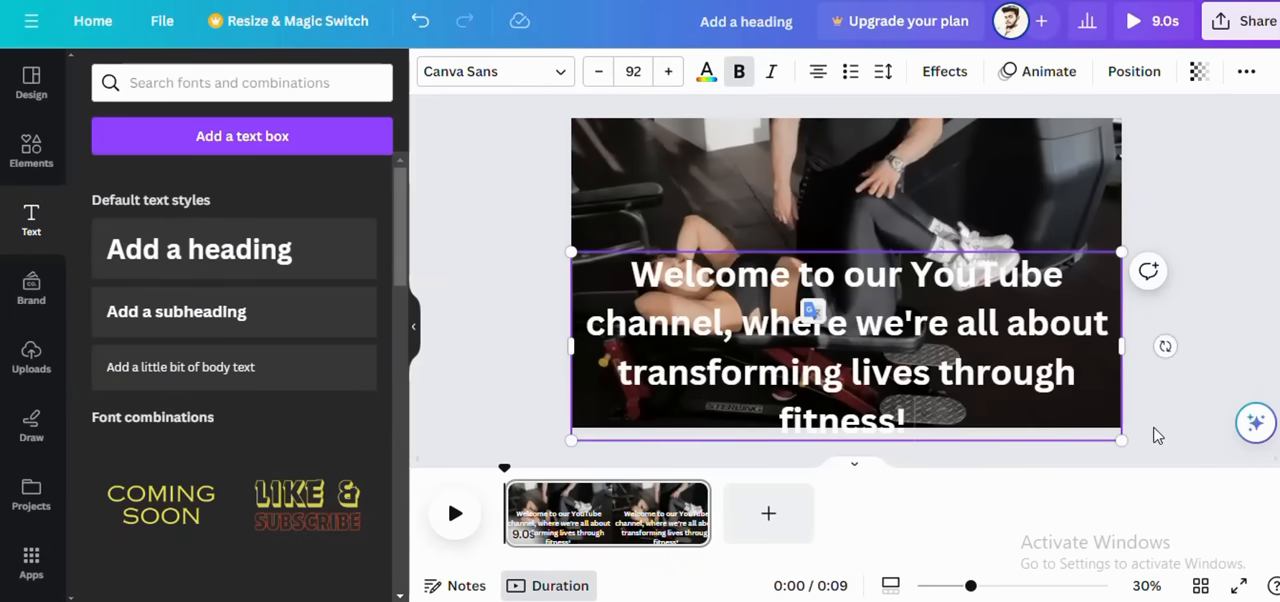
pyautogui.moveTo(1122, 436); pyautogui.dragTo(884, 358)
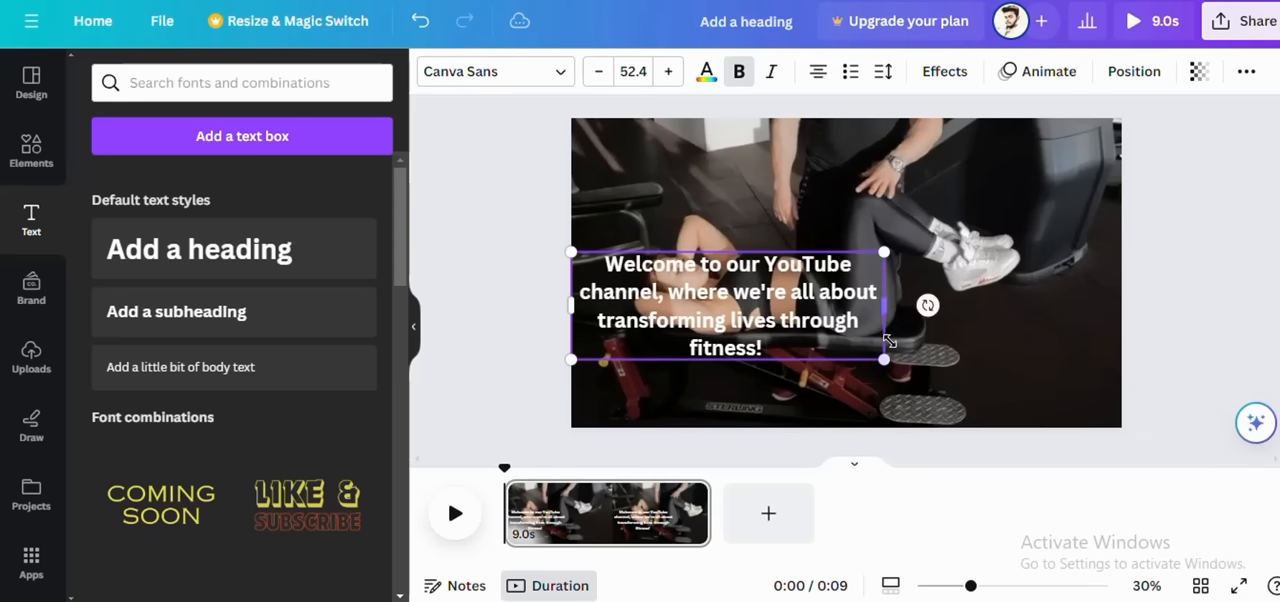
pyautogui.moveTo(885, 300); pyautogui.dragTo(984, 299)
pyautogui.moveTo(885, 302); pyautogui.dragTo(1036, 299)
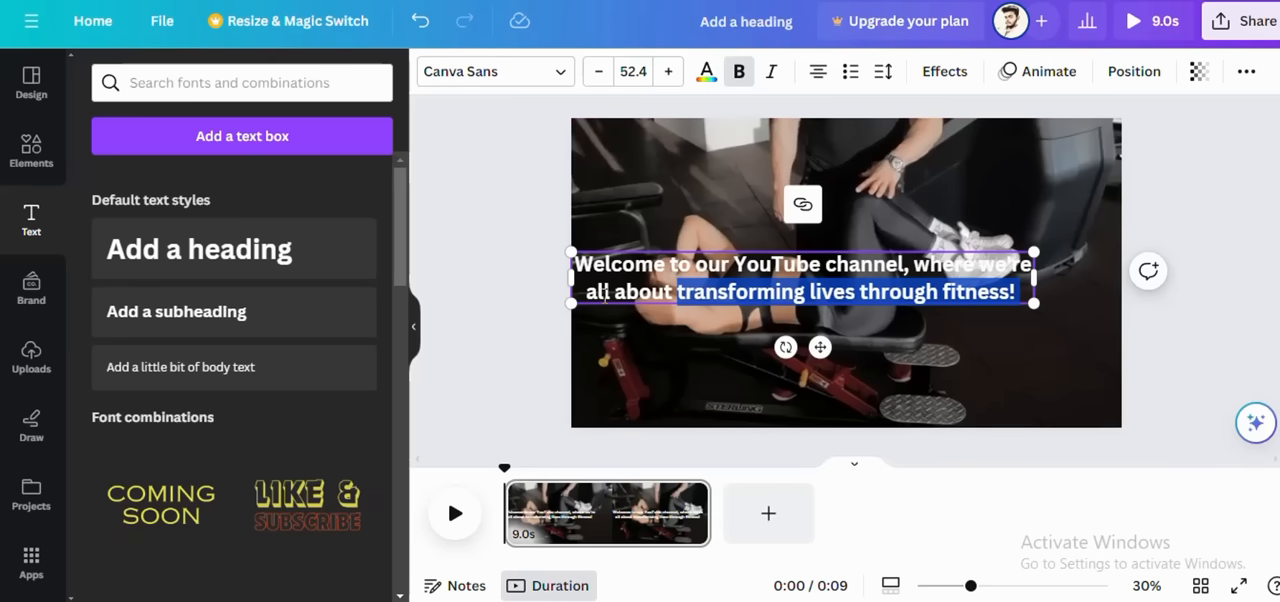
pyautogui.click(582, 304)
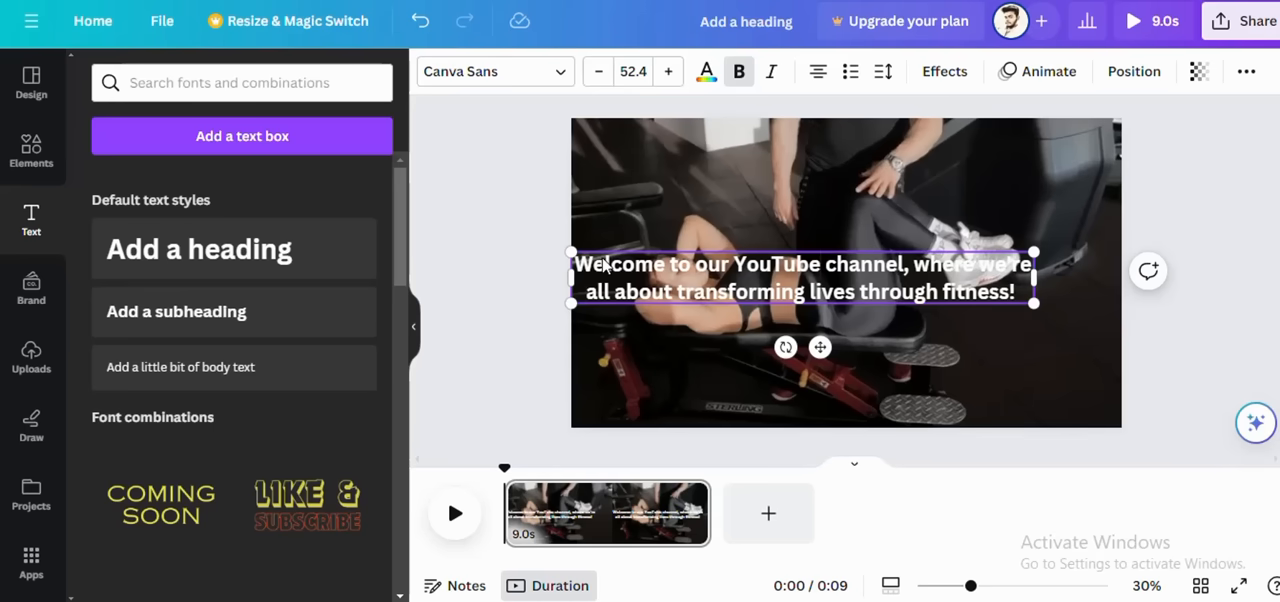
pyautogui.moveTo(820, 347); pyautogui.dragTo(870, 474)
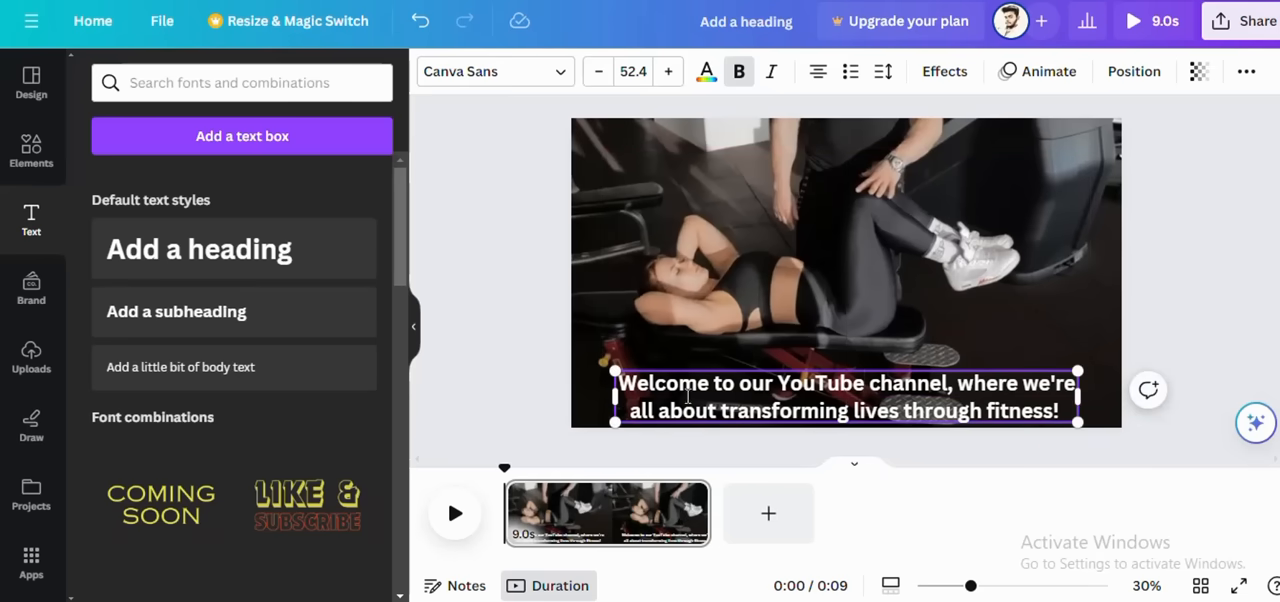
pyautogui.click(454, 514)
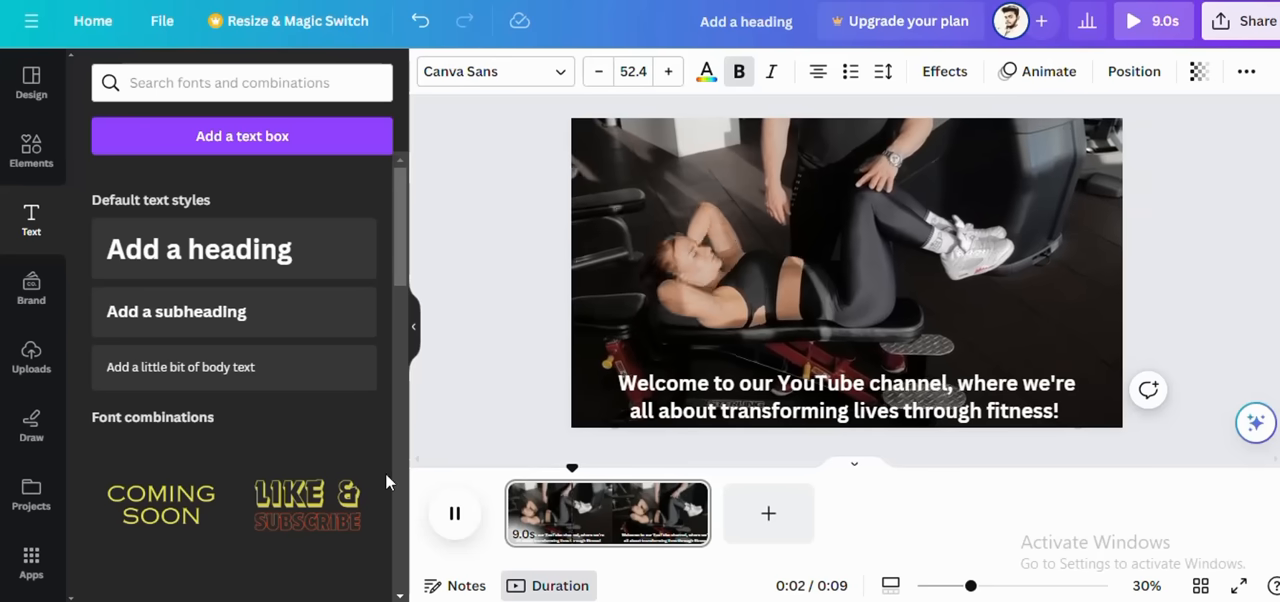
pyautogui.click(458, 515)
# Step: Apply the Background text effect to the whole welcome caption
pyautogui.click(1012, 396)
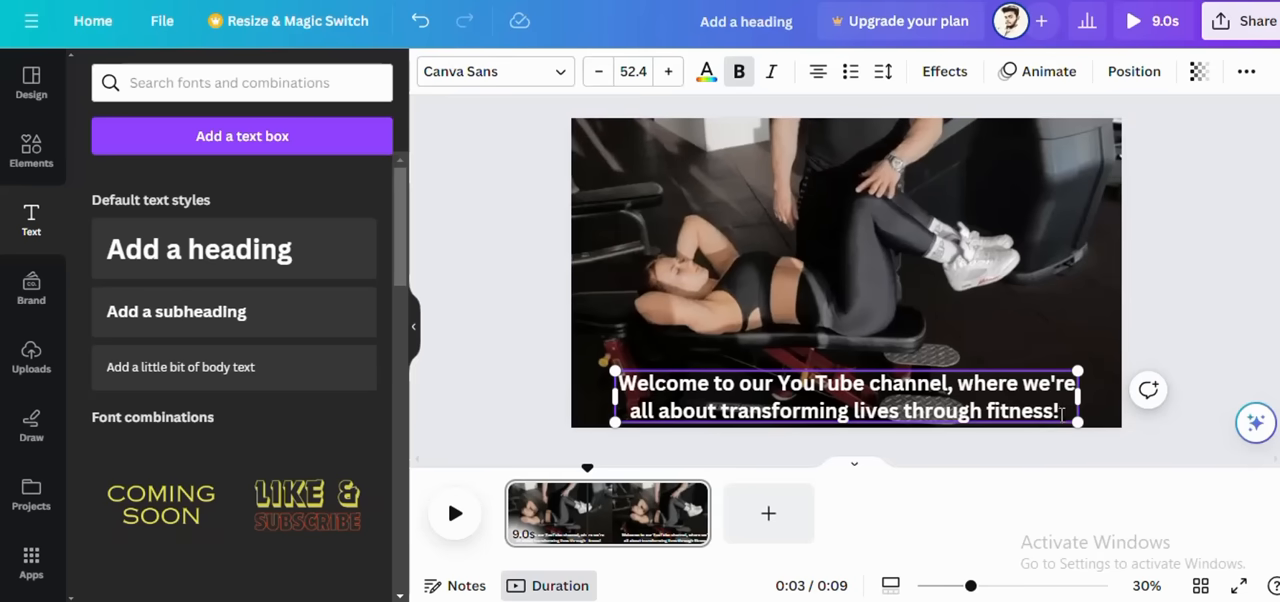
pyautogui.moveTo(1062, 412); pyautogui.dragTo(618, 383)
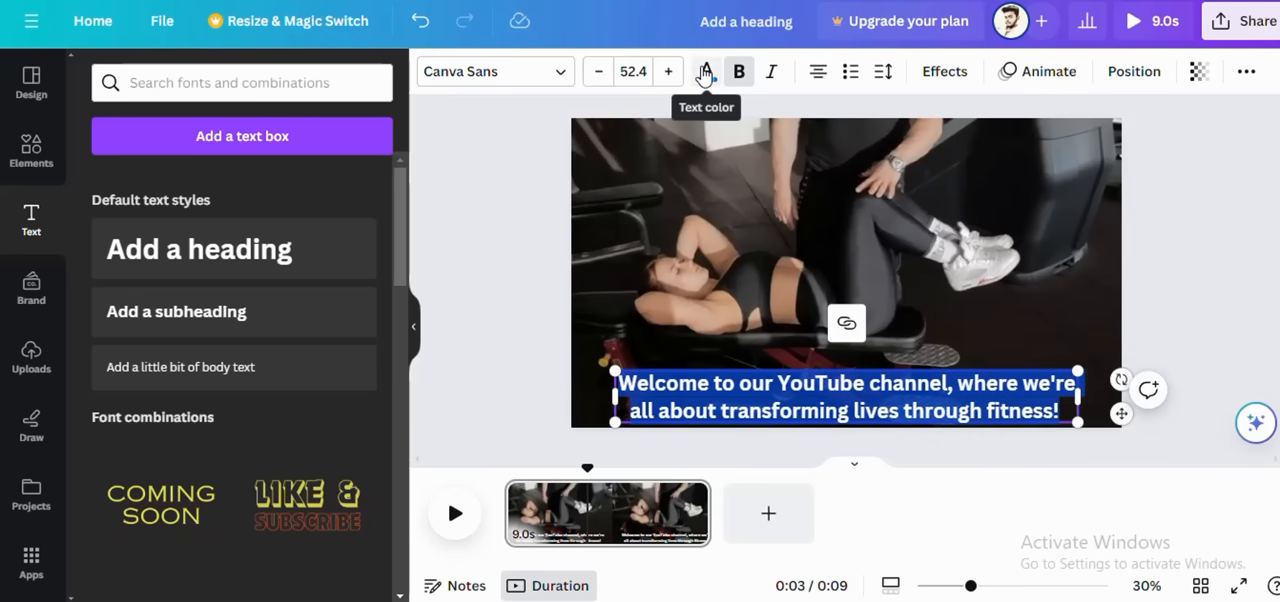
pyautogui.click(705, 74)
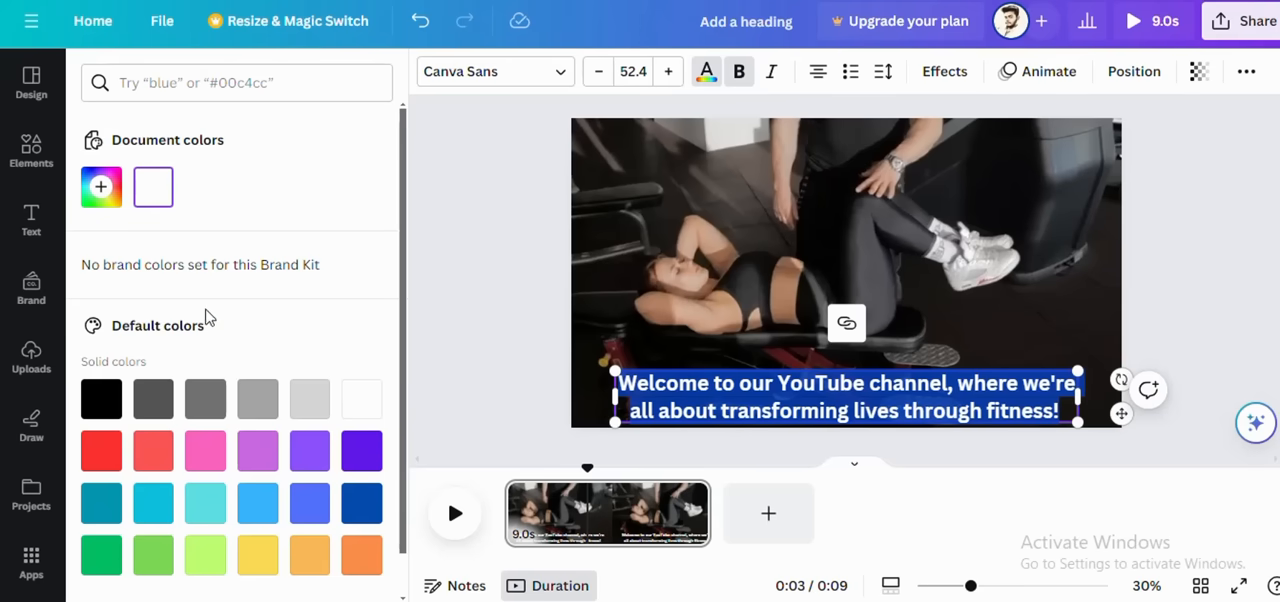
pyautogui.scroll(-1, 155, 322)
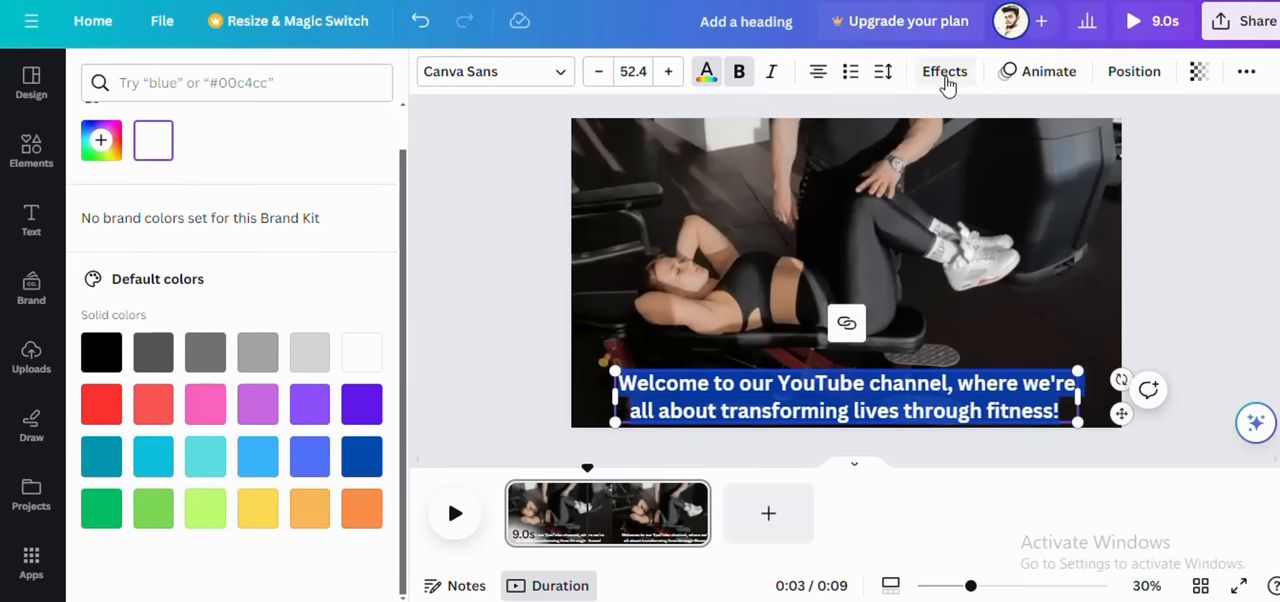
pyautogui.click(945, 80)
pyautogui.scroll(-3, 200, 330)
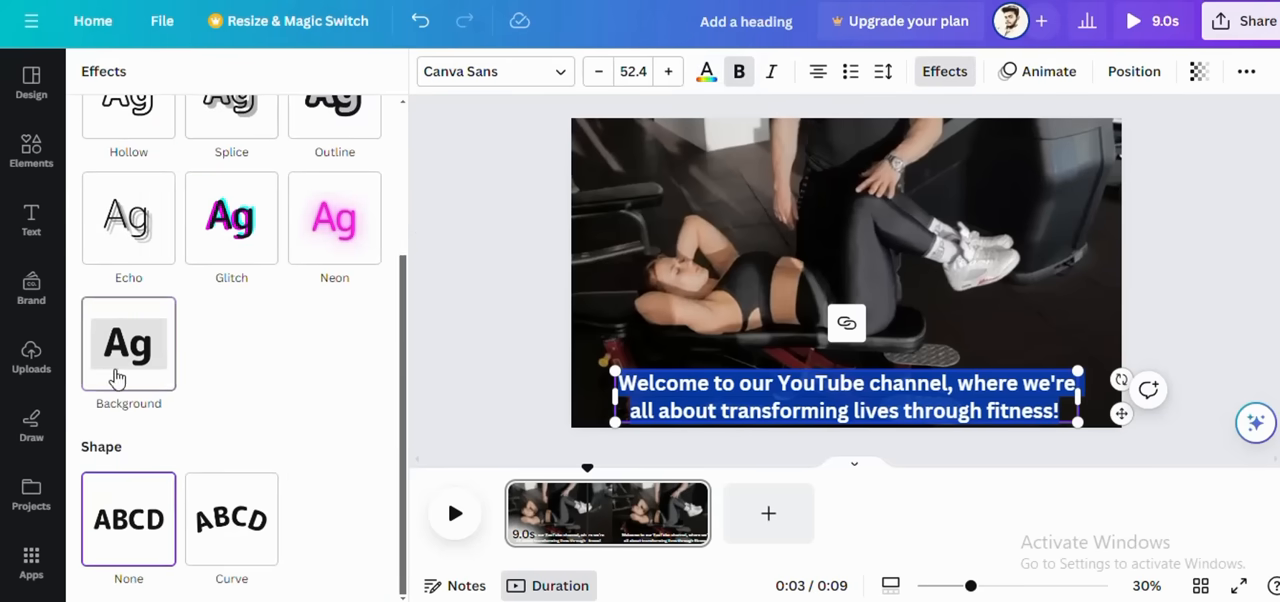
pyautogui.click(116, 375)
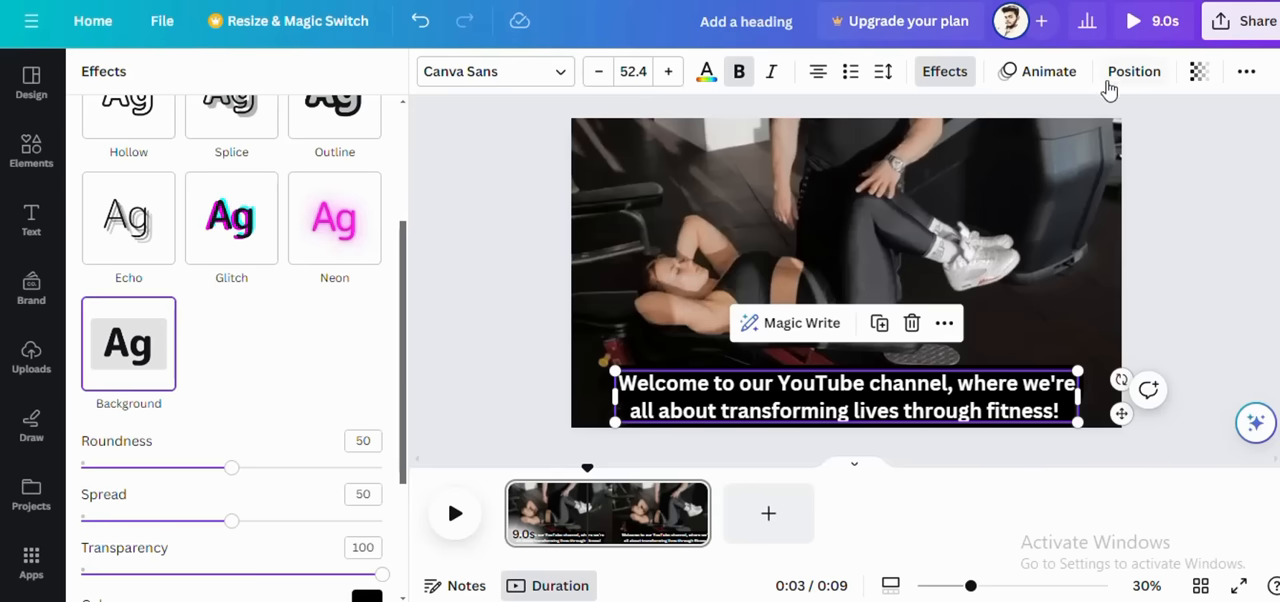
# Step: Apply the Typewriter text animation to the welcome caption, animating on enter
pyautogui.click(1037, 78)
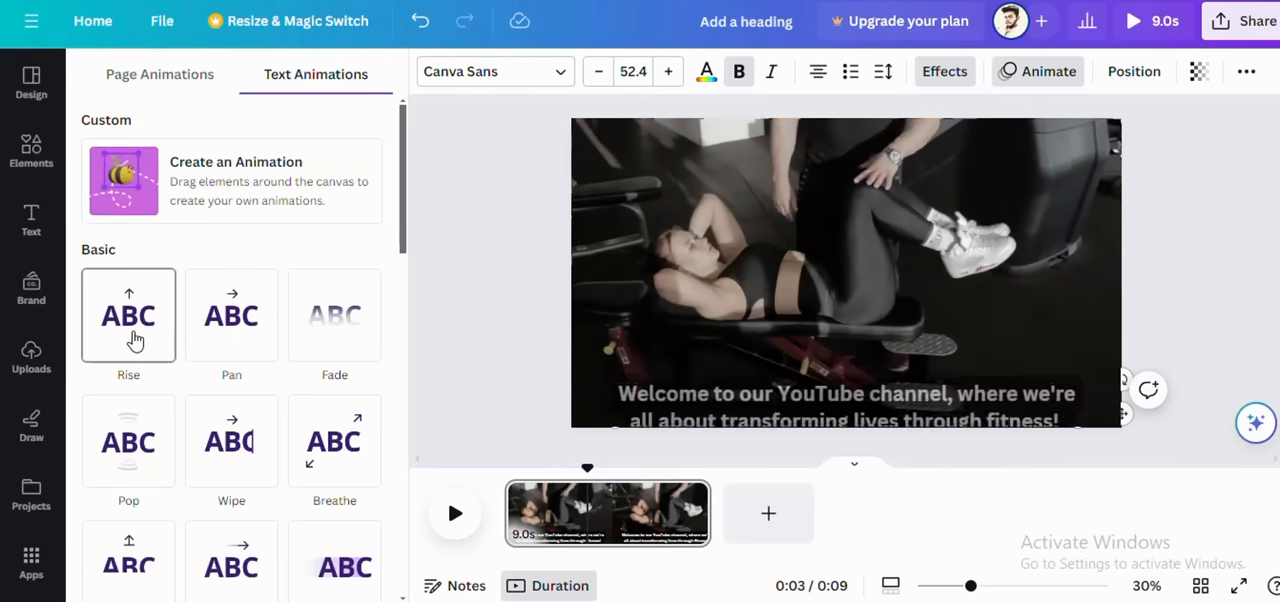
pyautogui.scroll(-2, 140, 320)
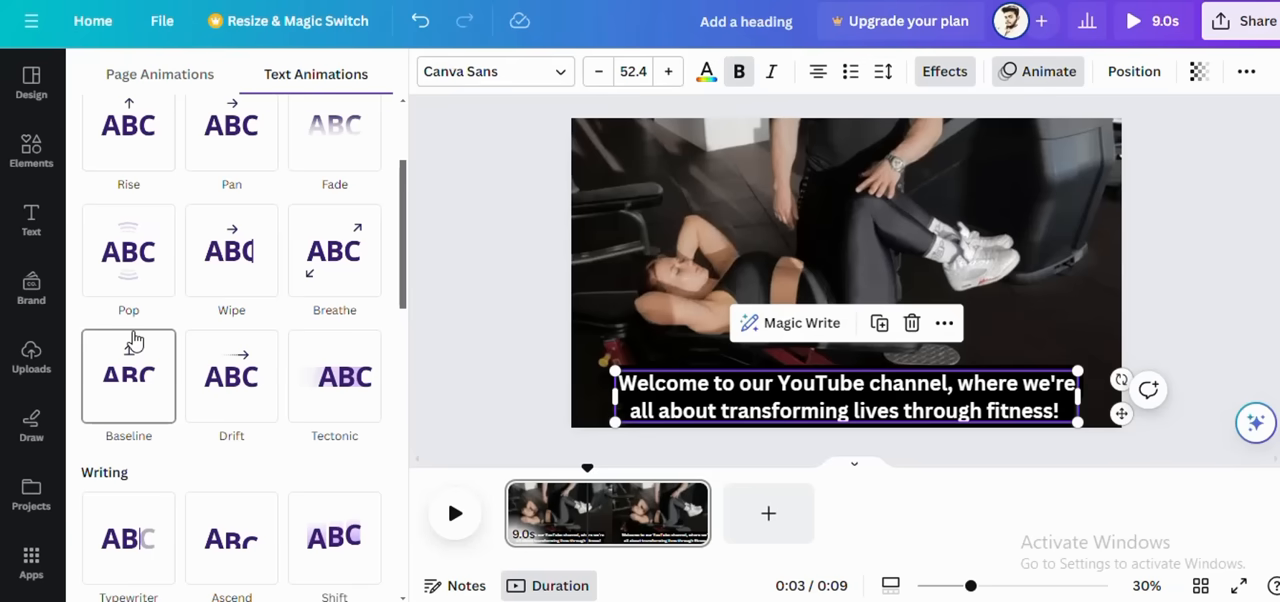
pyautogui.scroll(1, 135, 245)
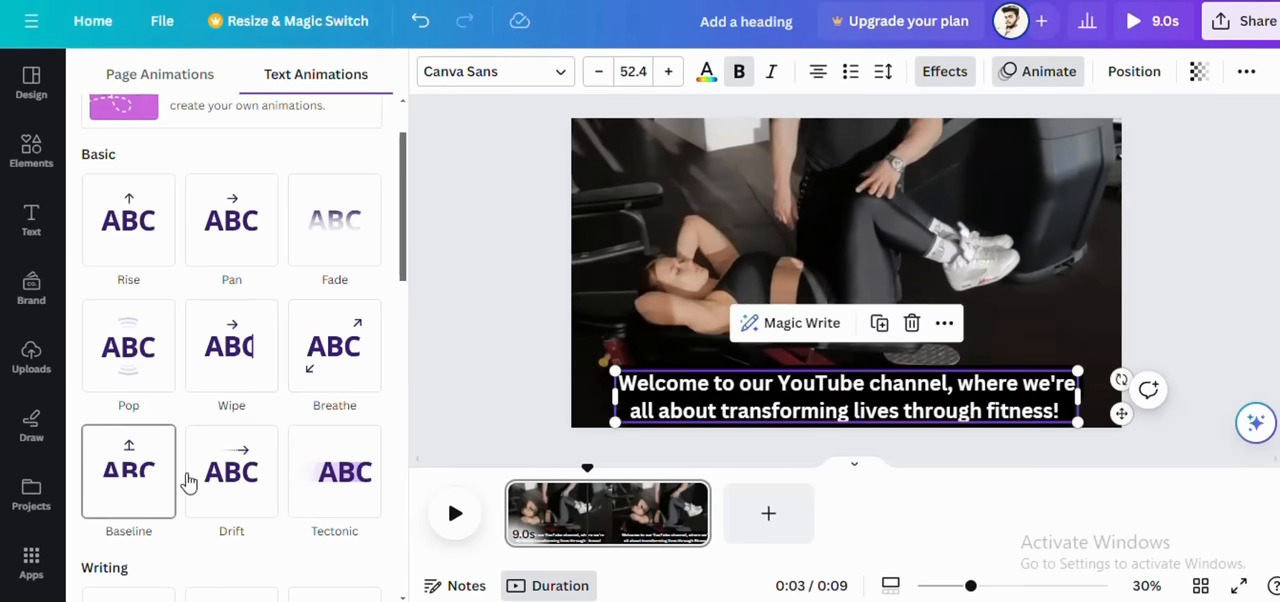
pyautogui.scroll(-1, 229, 486)
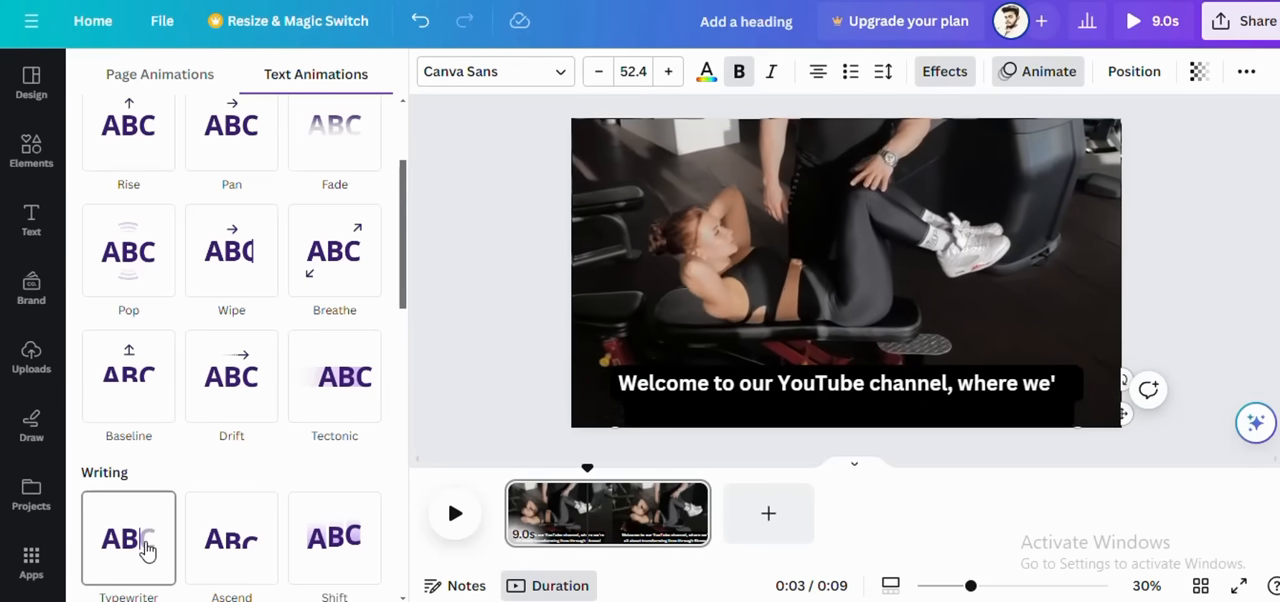
pyautogui.scroll(-3, 145, 549)
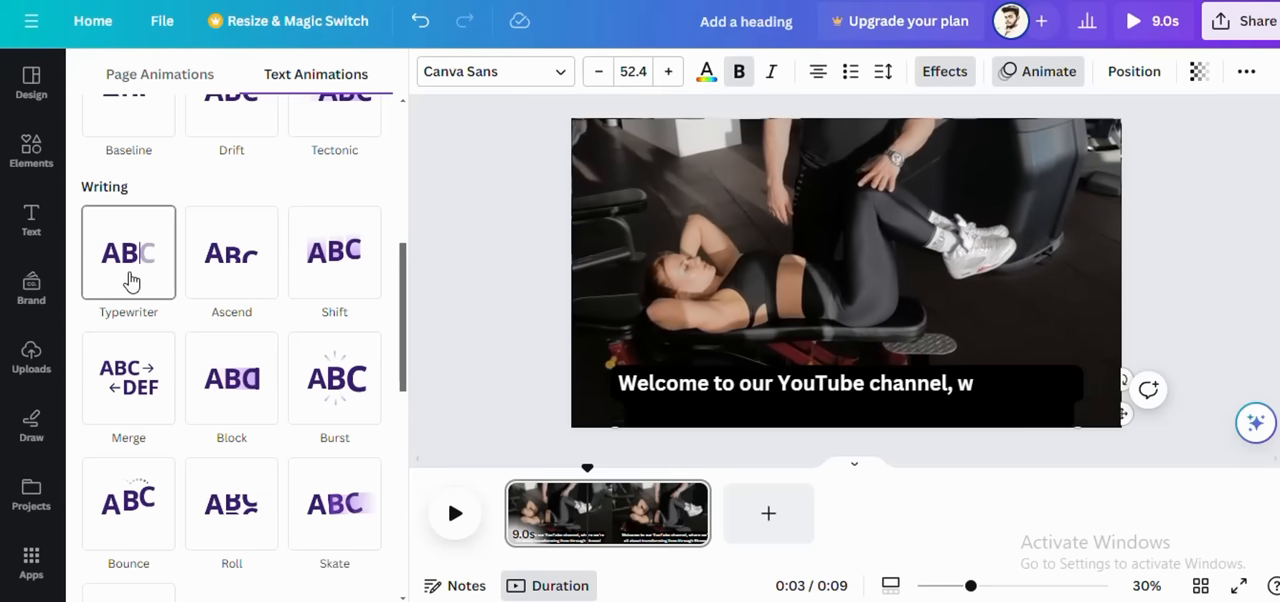
pyautogui.click(129, 280)
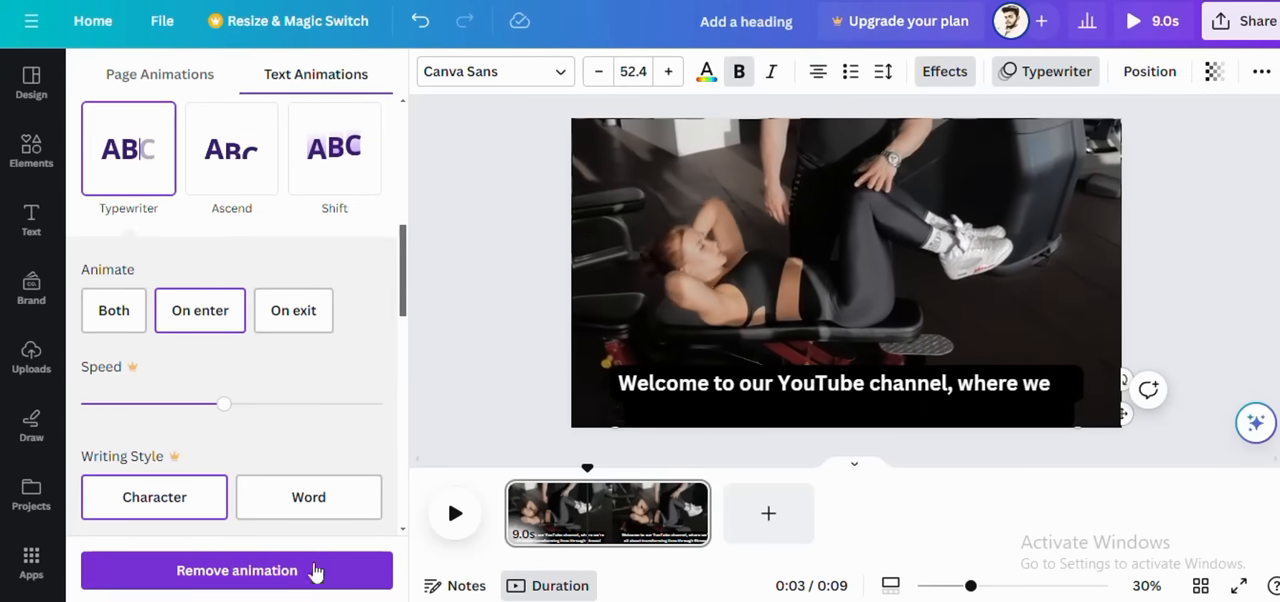
pyautogui.click(492, 387)
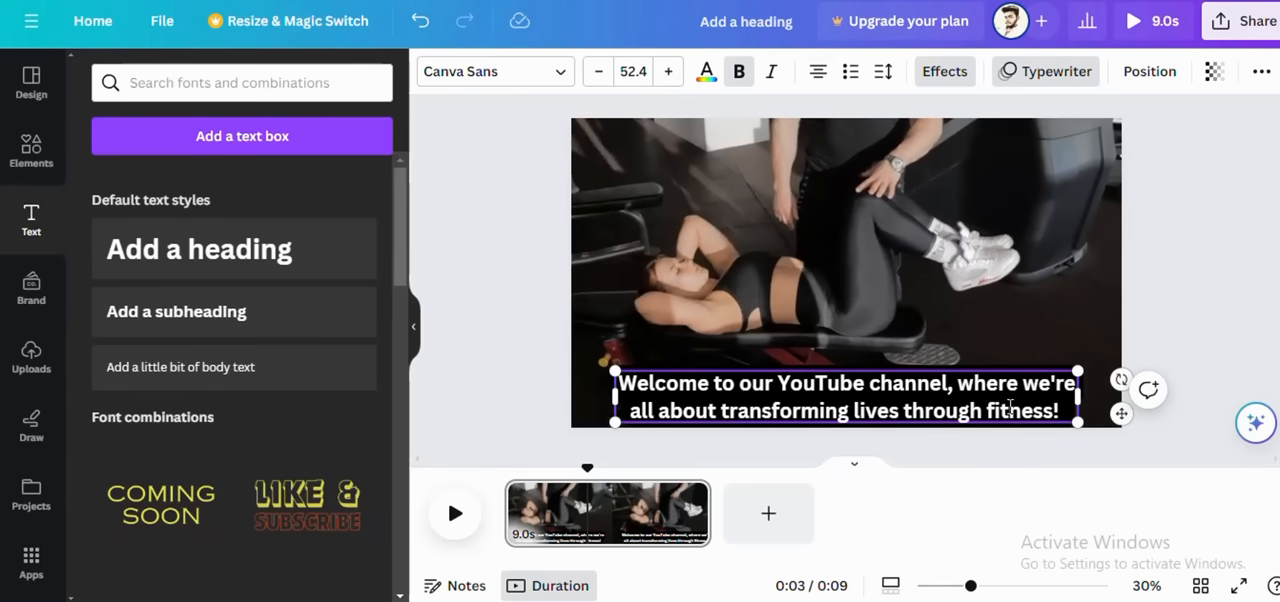
# Step: Play the page to preview the caption's Typewriter animation
pyautogui.click(456, 514)
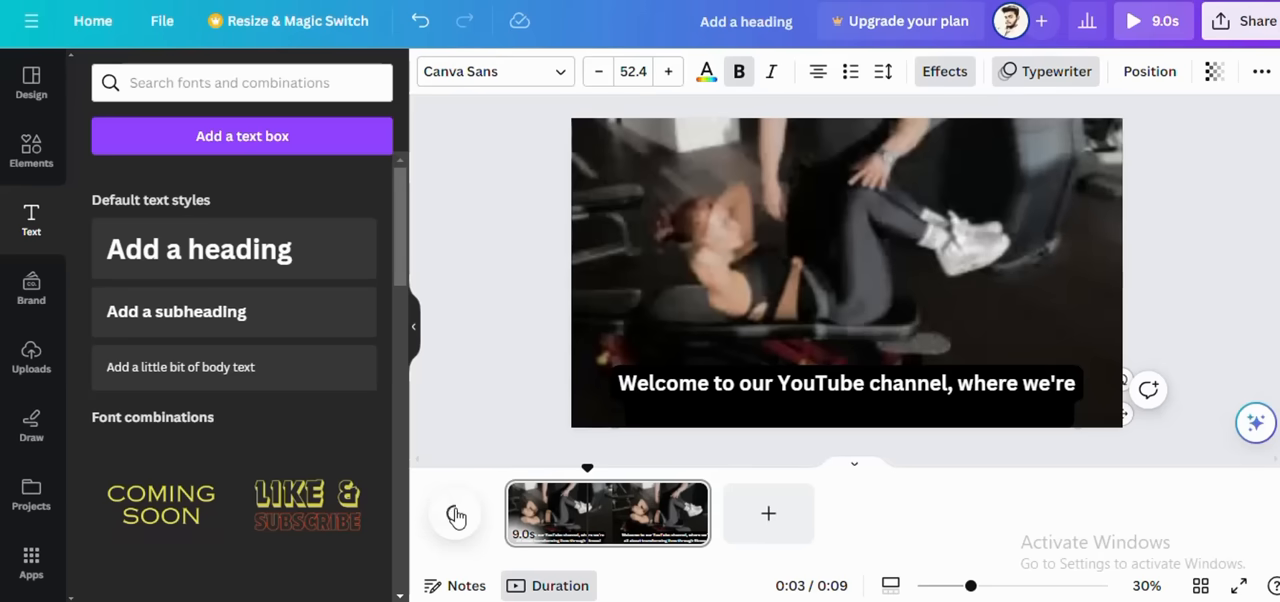
pyautogui.click(512, 518)
pyautogui.click(456, 516)
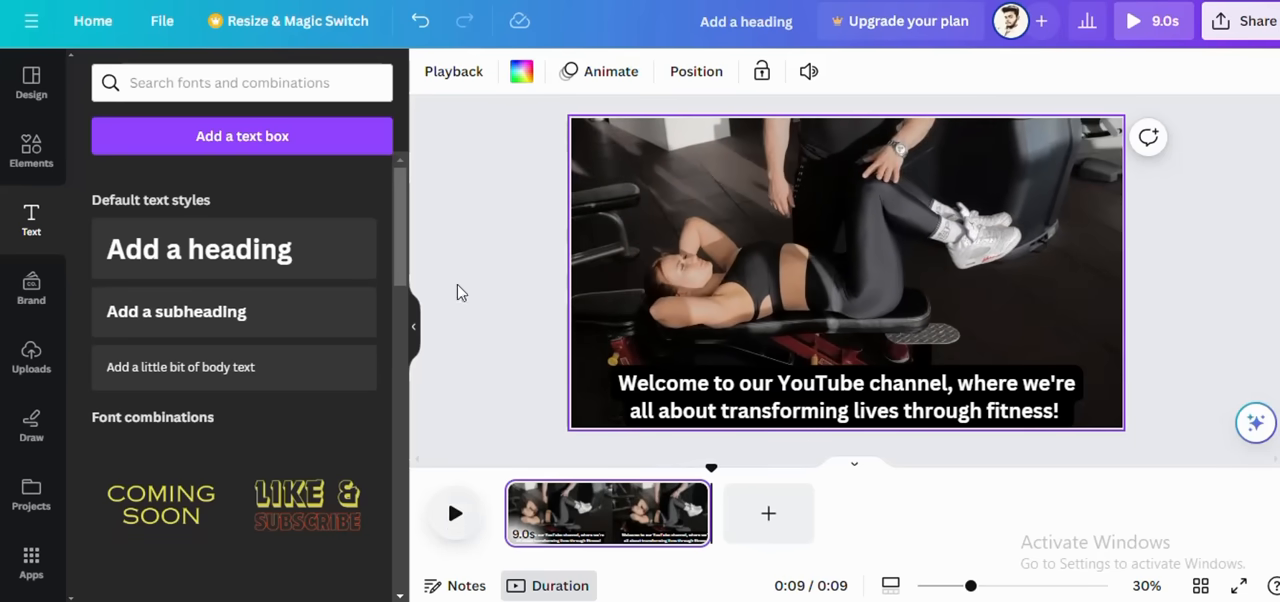
pyautogui.press('super+Left')
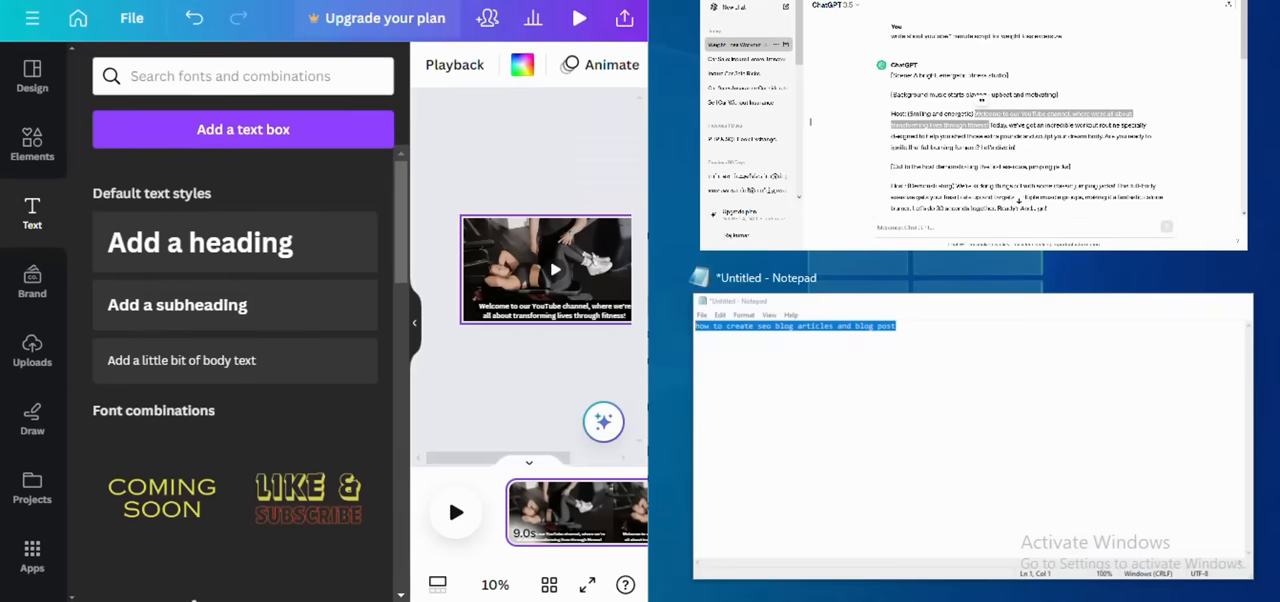
pyautogui.click(992, 108)
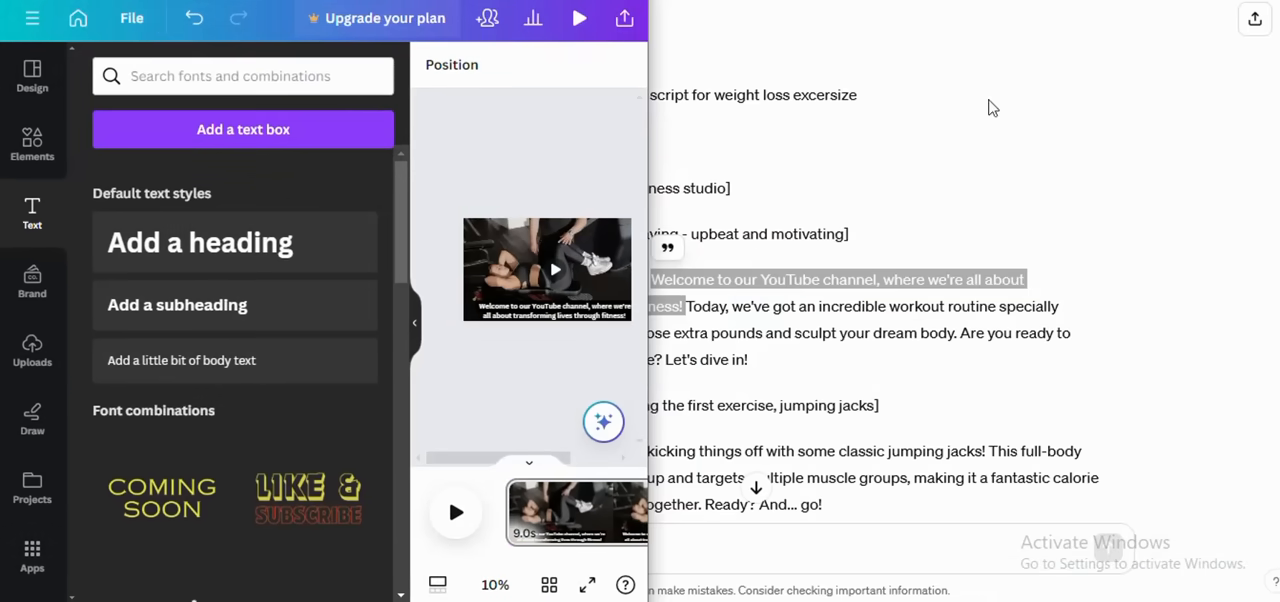
pyautogui.click(1172, 0)
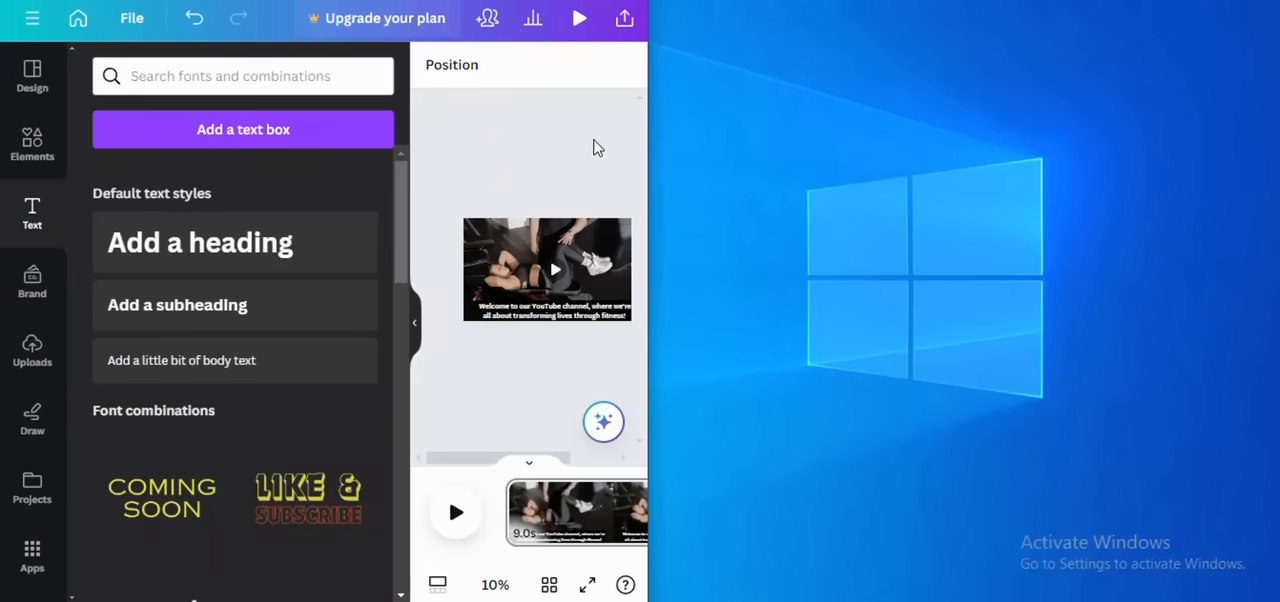
pyautogui.press('super+Up')
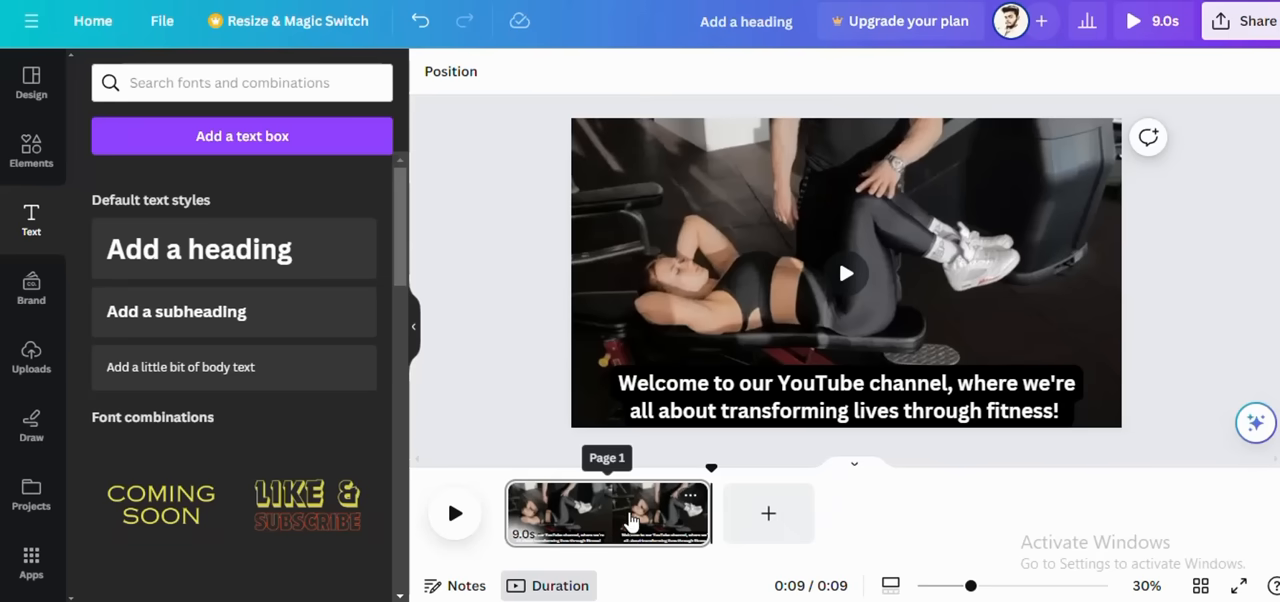
# Step: Duplicate the captioned first page of the video
pyautogui.rightClick(657, 513)
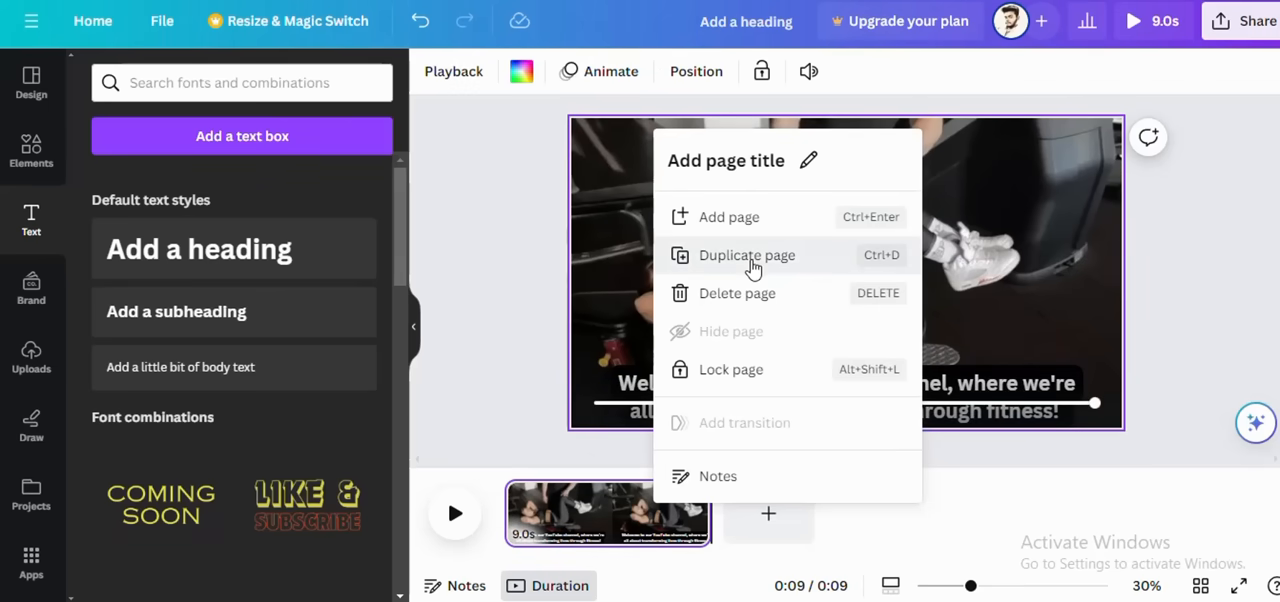
pyautogui.click(752, 262)
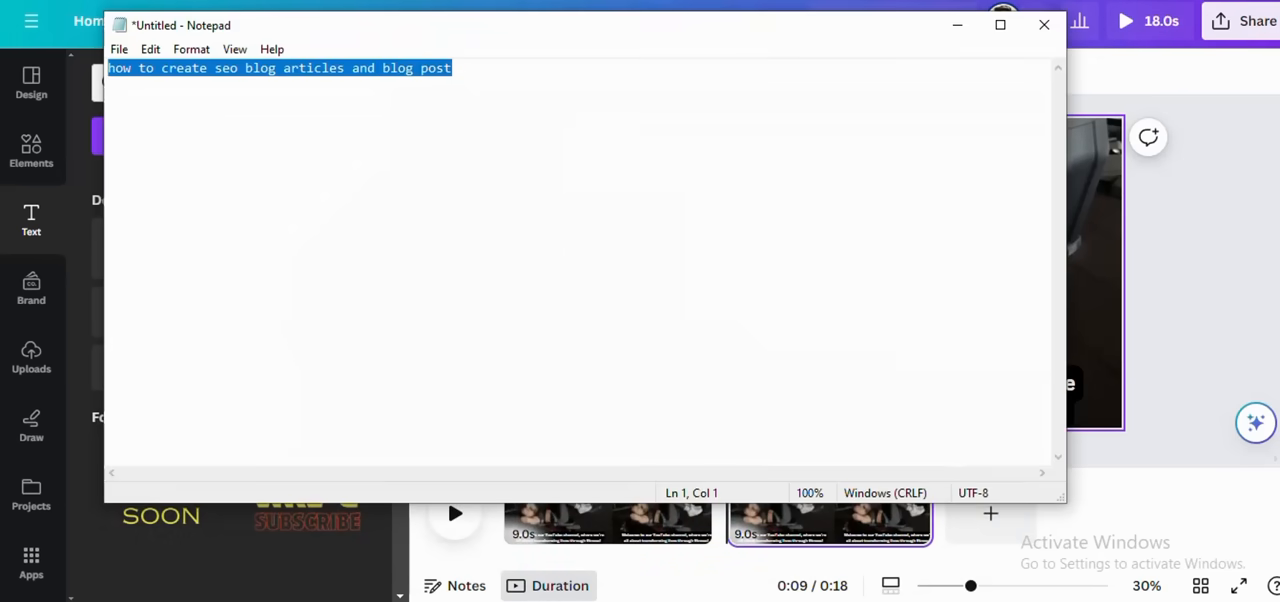
# Step: Clear the untitled Notepad note, close Notepad, and open ChatGPT again in the browser
pyautogui.press('BackSpace')
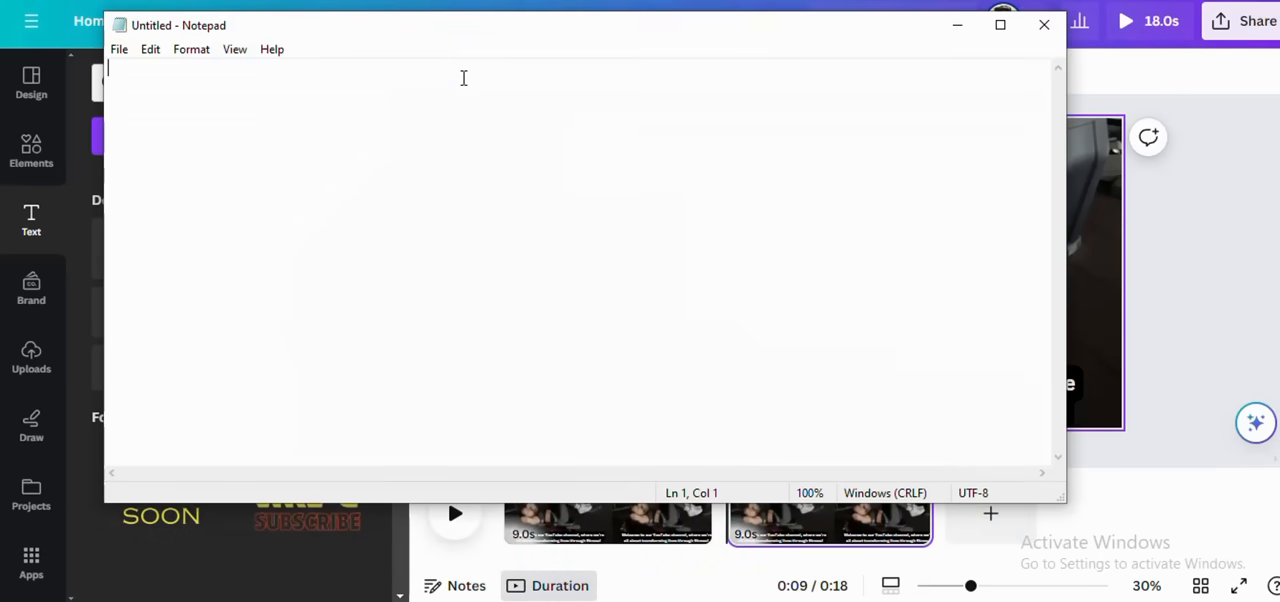
pyautogui.click(1044, 24)
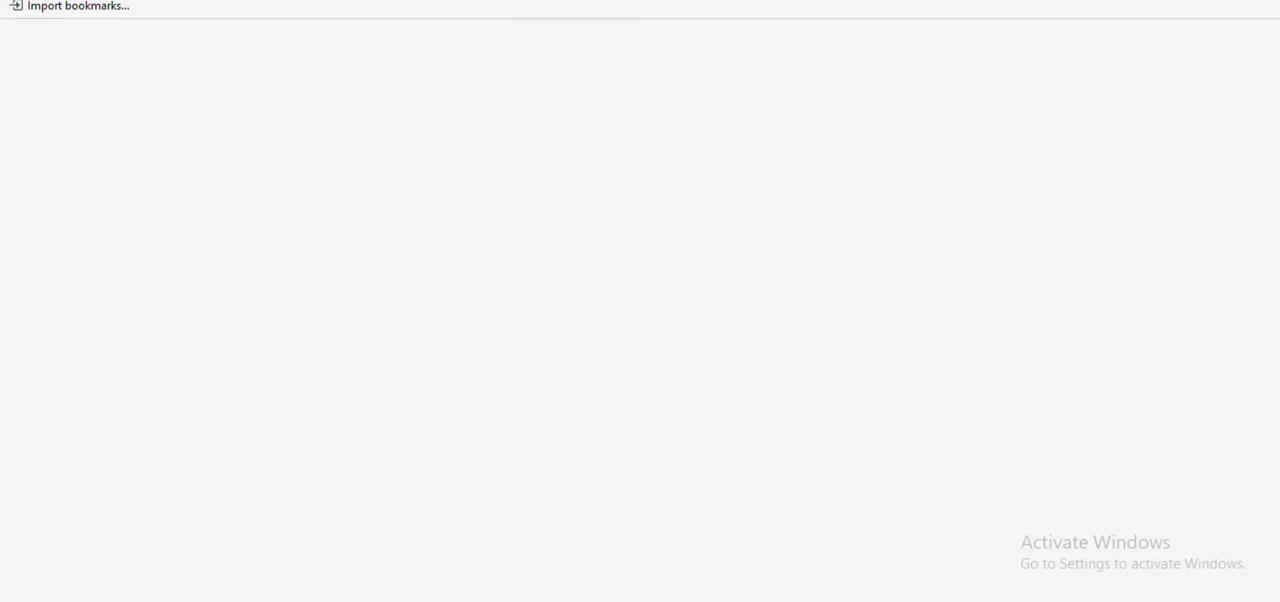
pyautogui.click(326, 334)
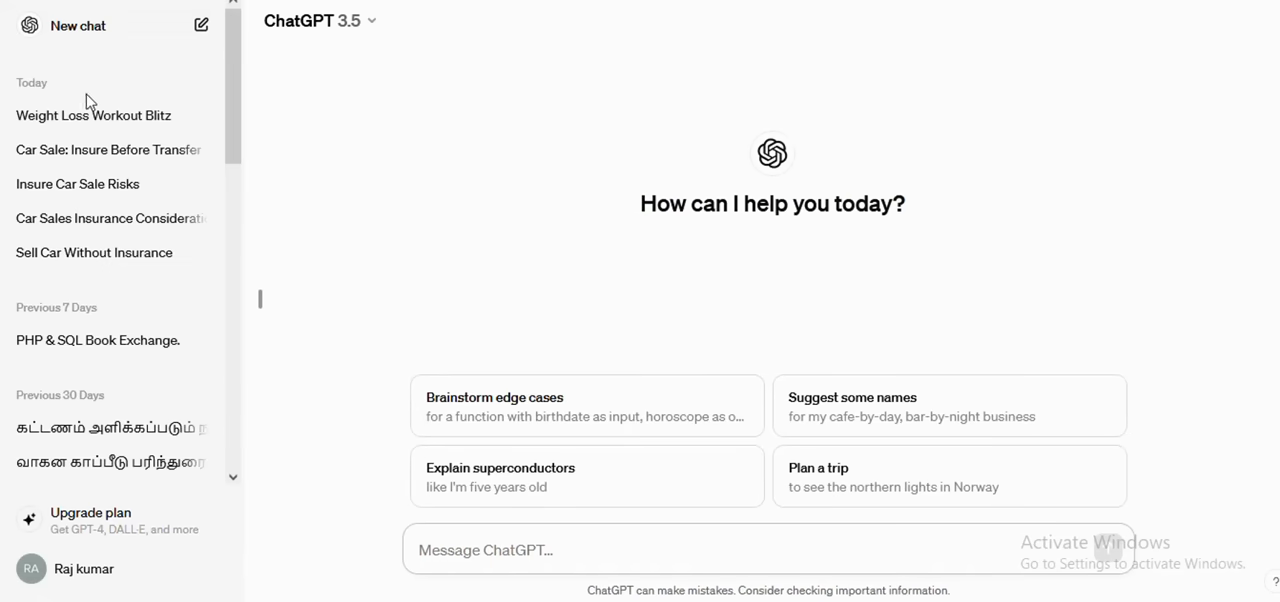
# Step: Open the Weight Loss Workout Blitz chat and copy the script sentence from "Today, we've got an incredible workout routine" to "sculpt your dream body."
pyautogui.click(93, 116)
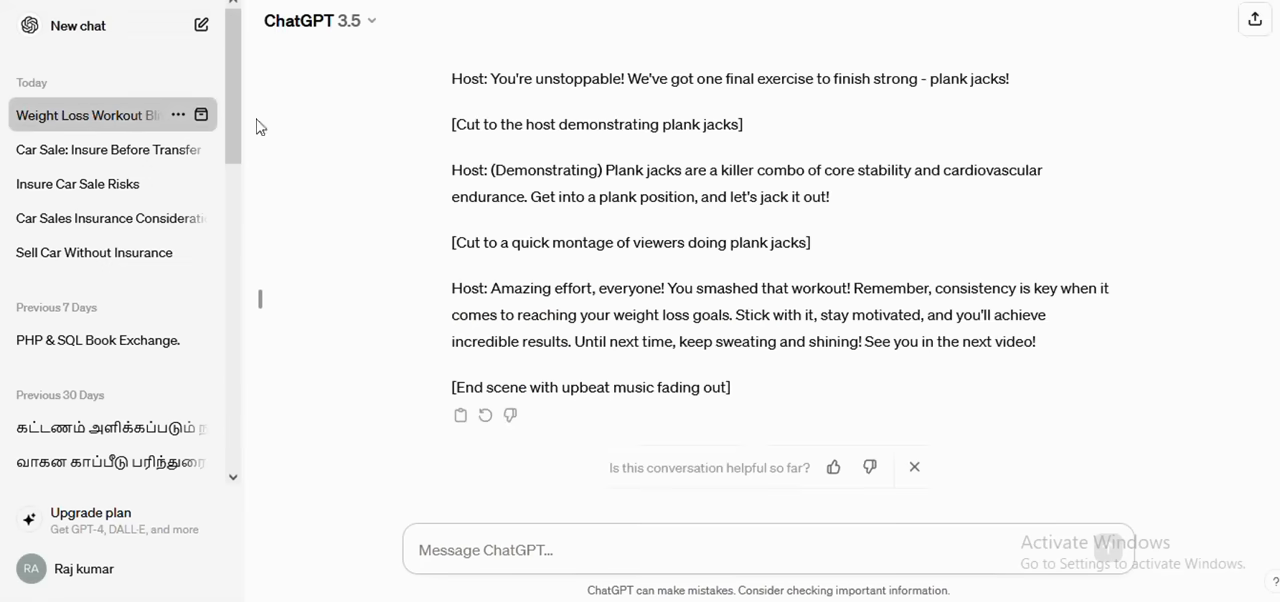
pyautogui.scroll(13, 595, 240)
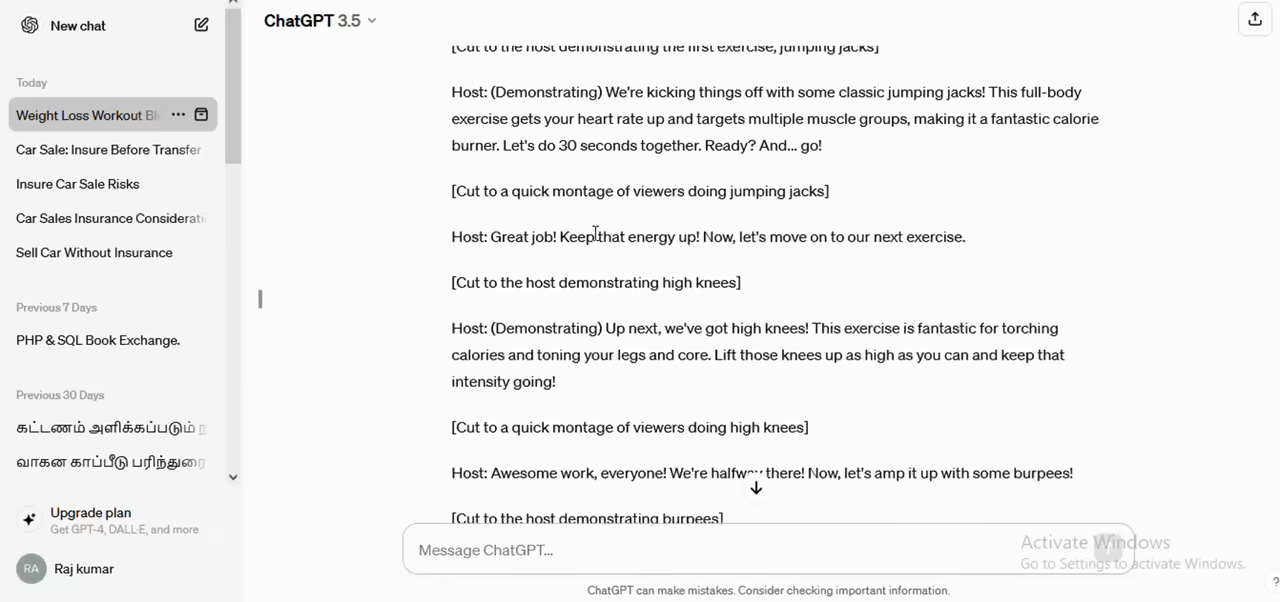
pyautogui.scroll(2, 595, 233)
pyautogui.scroll(-2, 785, 229)
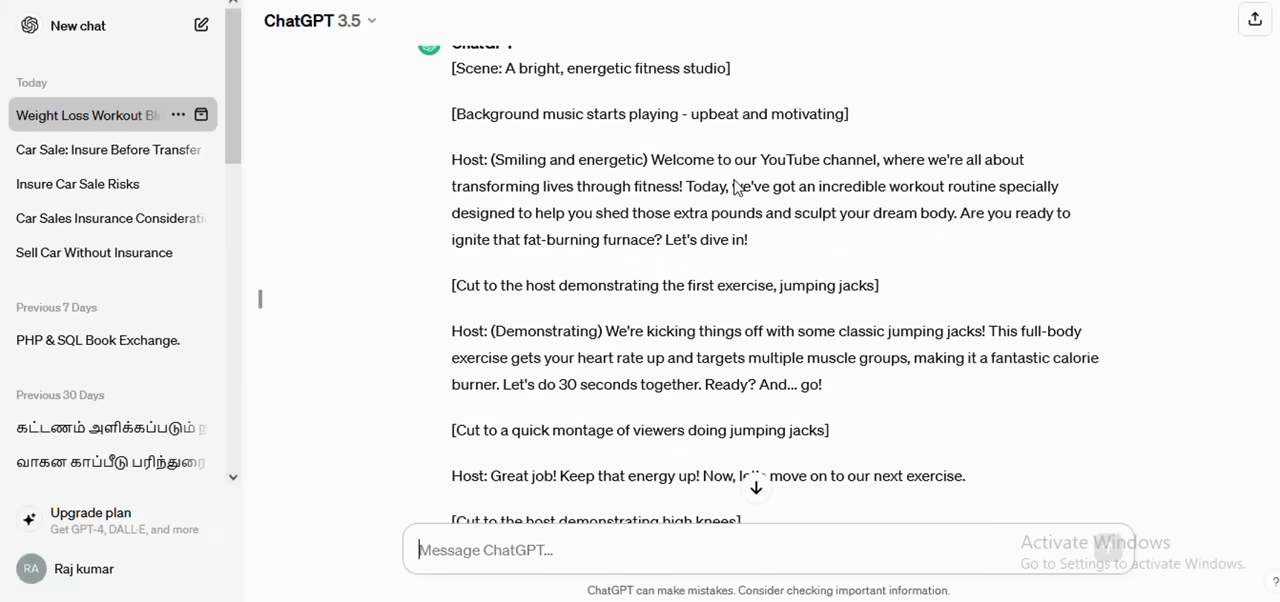
pyautogui.moveTo(690, 186); pyautogui.dragTo(960, 212)
pyautogui.hotkey('ctrl', 'c')
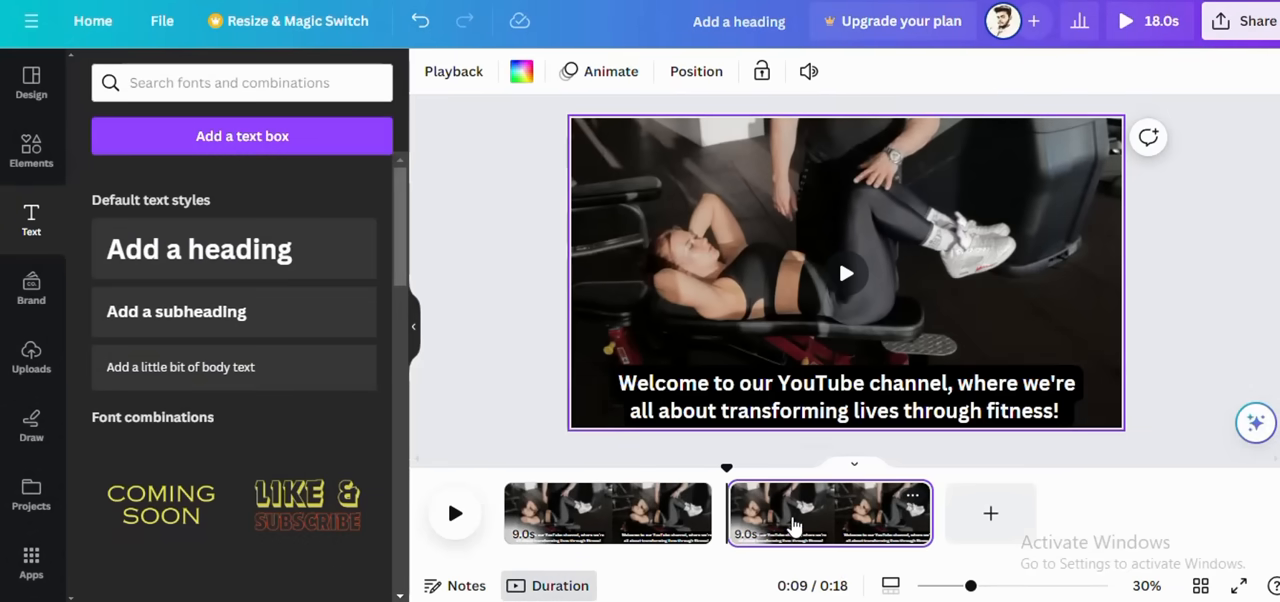
# Step: In Canva, replace the second page's caption with the copied "Today, we've got an incredible workout routine" sentence and play the video
pyautogui.click(791, 521)
pyautogui.click(773, 388)
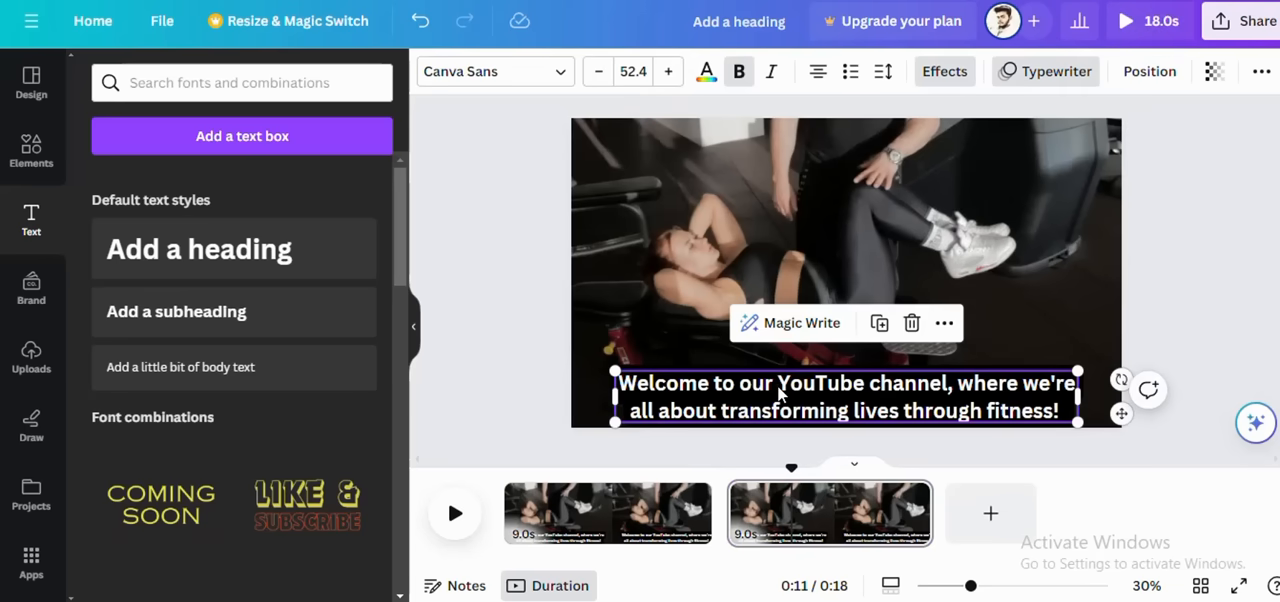
pyautogui.moveTo(1069, 410); pyautogui.dragTo(628, 383)
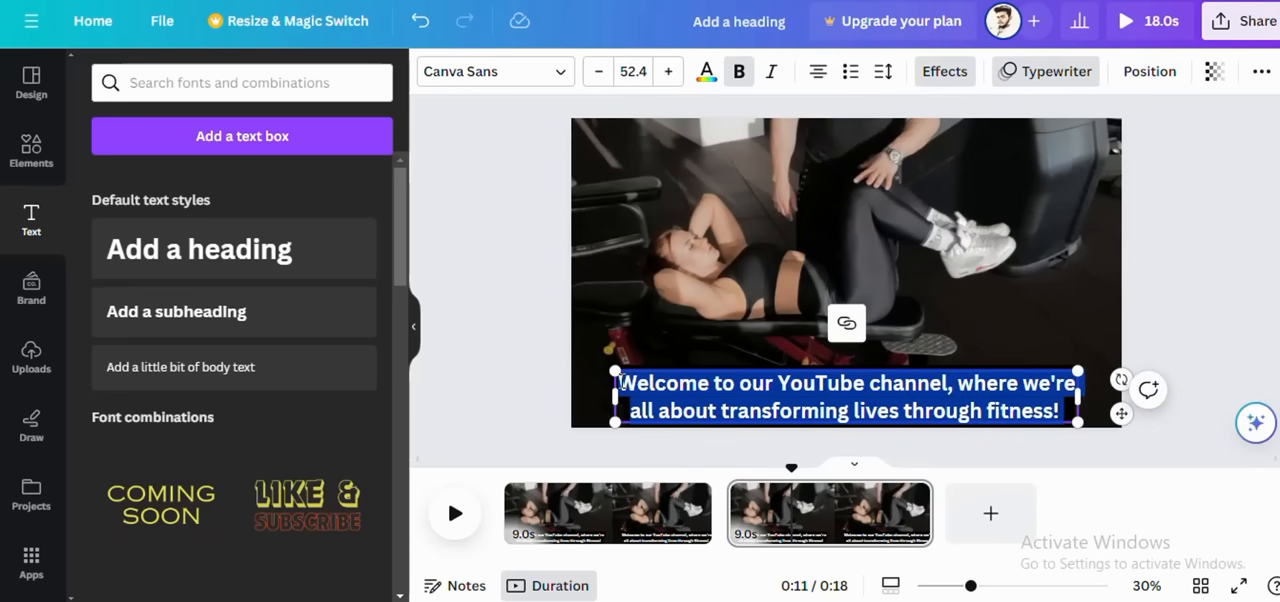
pyautogui.hotkey('ctrl', 'v')
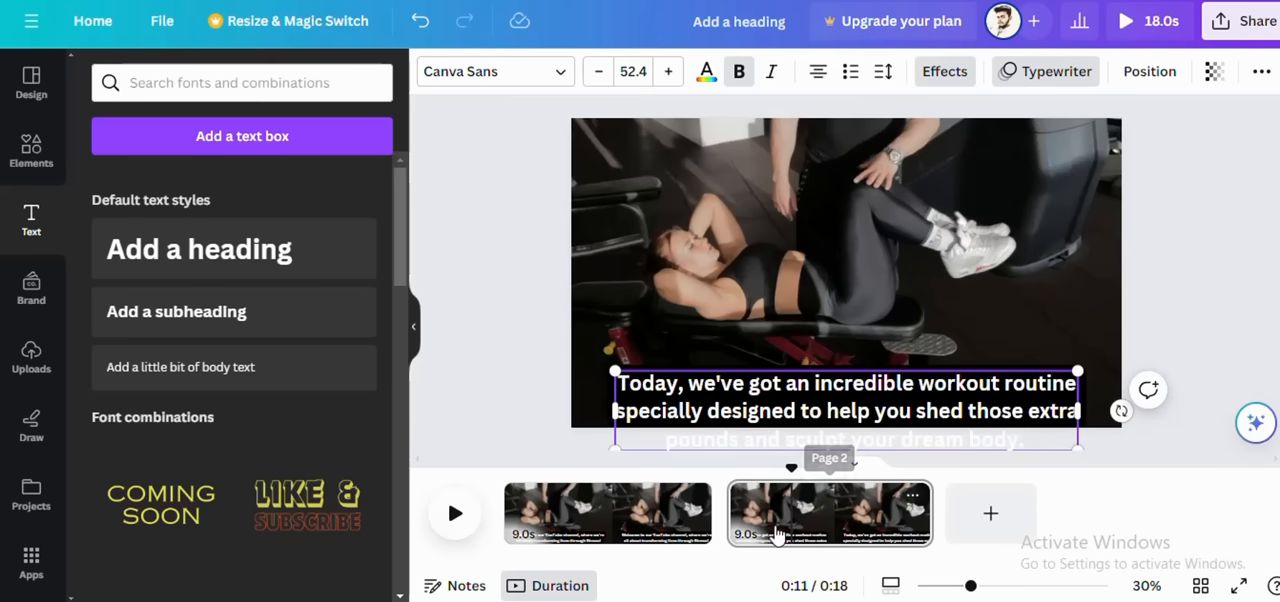
pyautogui.click(455, 513)
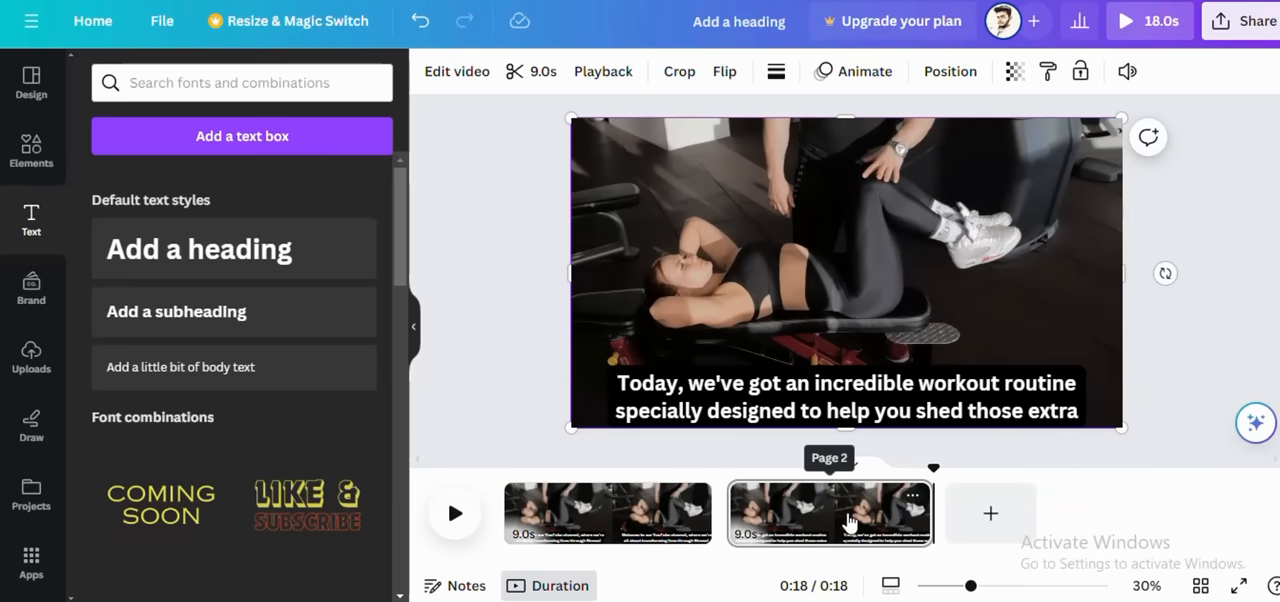
# Step: Duplicate the second page, and copy "Are you ready to ignite that fat-burning furnace? Let's dive in!" from the ChatGPT script
pyautogui.rightClick(848, 522)
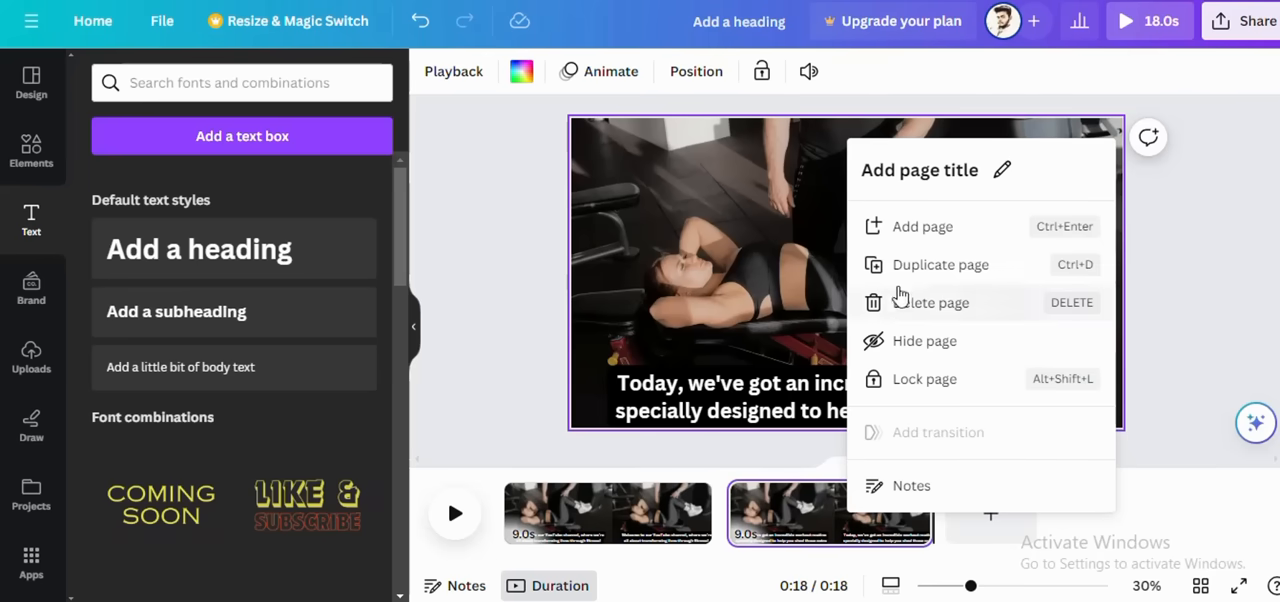
pyautogui.click(895, 266)
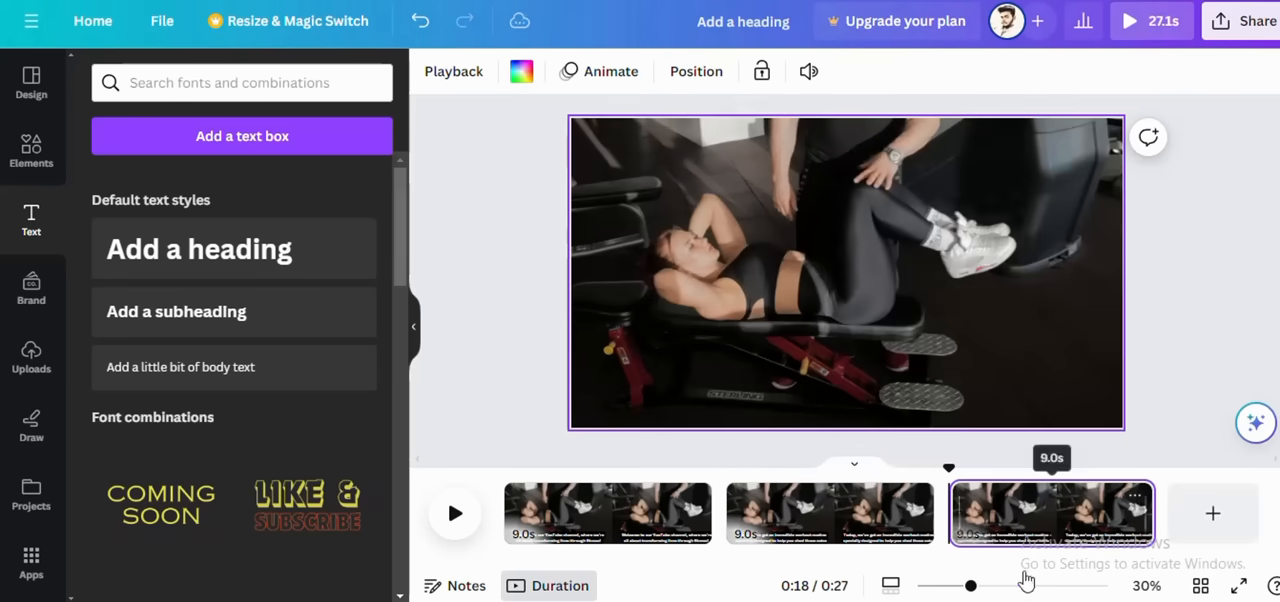
pyautogui.hotkey('ctrl', 'Tab')
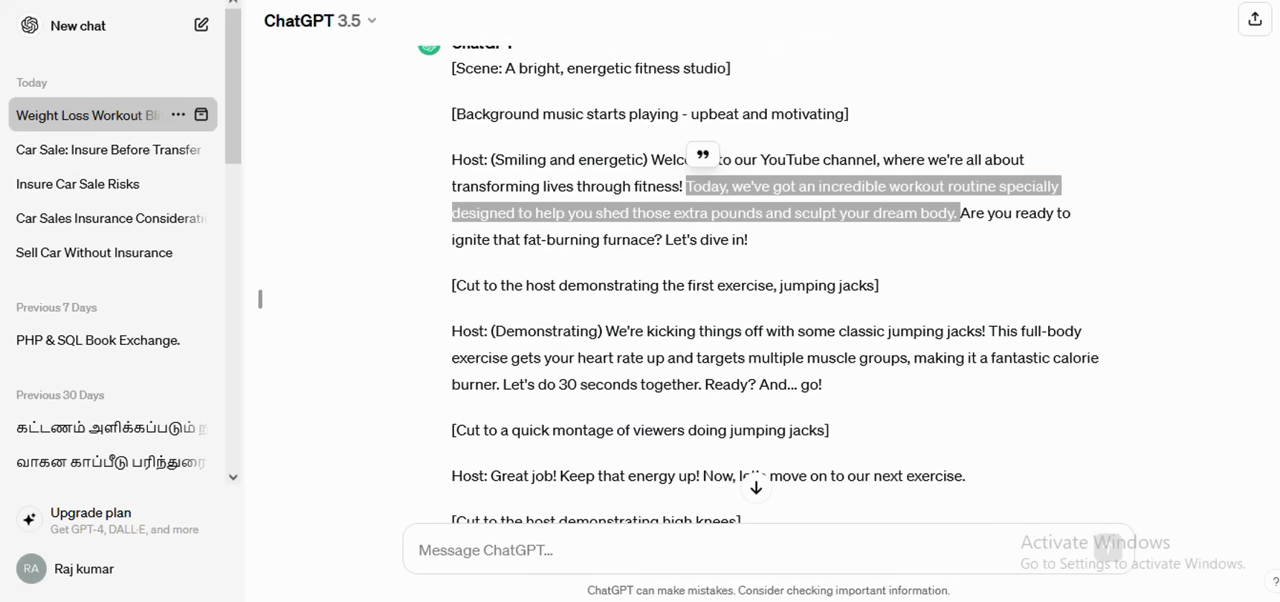
pyautogui.click(858, 258)
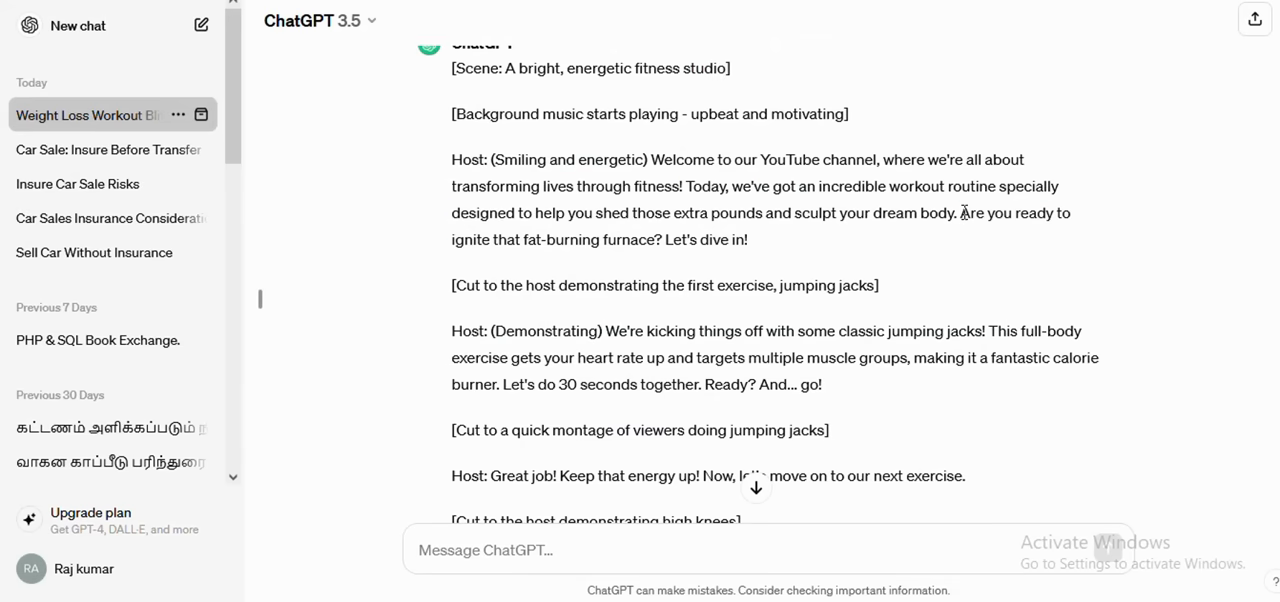
pyautogui.moveTo(962, 213); pyautogui.dragTo(1033, 243)
pyautogui.hotkey('ctrl', 'c')
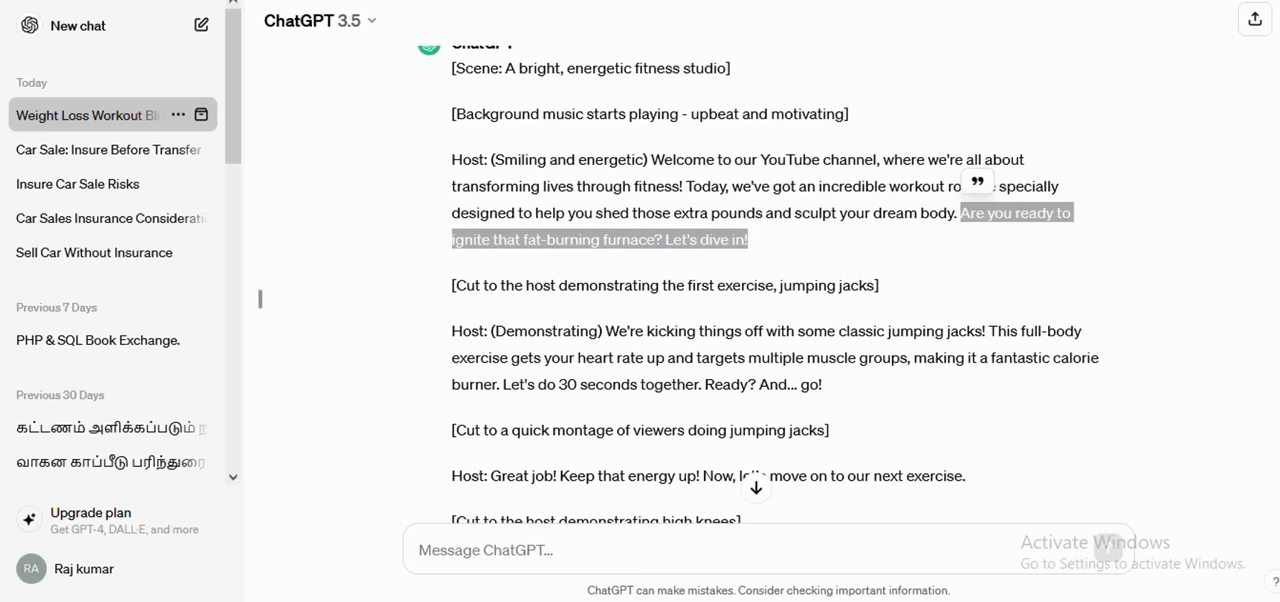
# Step: In Canva, replace the third page's caption with "Are you ready to ignite that fat-burning furnace? Let's dive in!" and play the video
pyautogui.hotkey('ctrl', 'Tab')
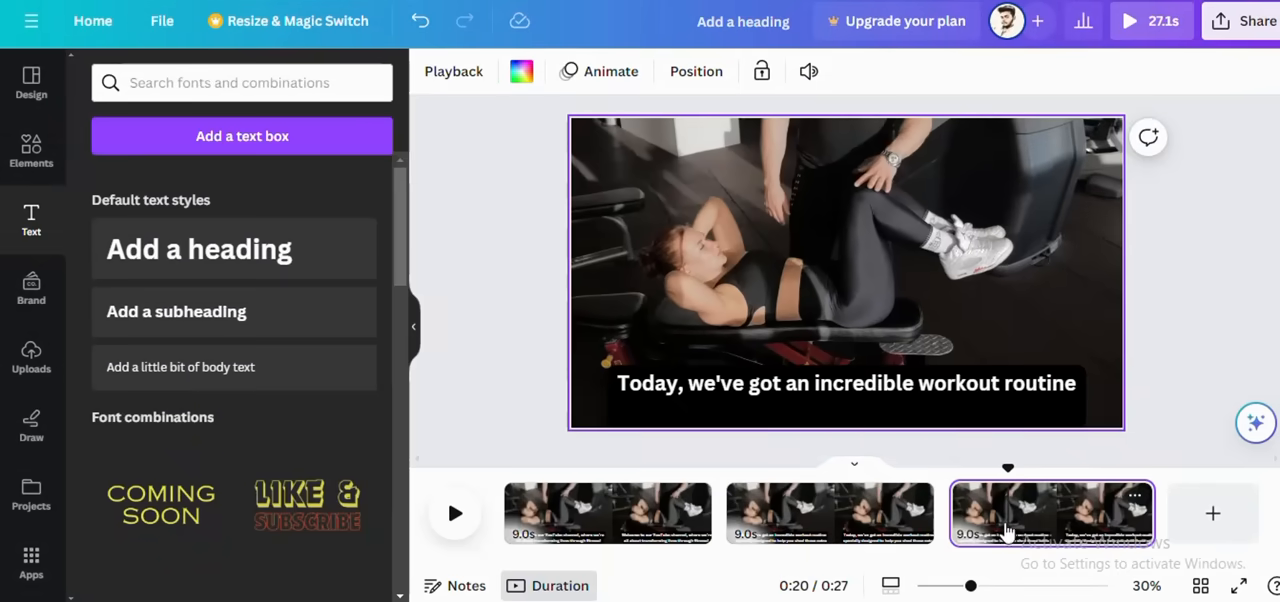
pyautogui.click(744, 389)
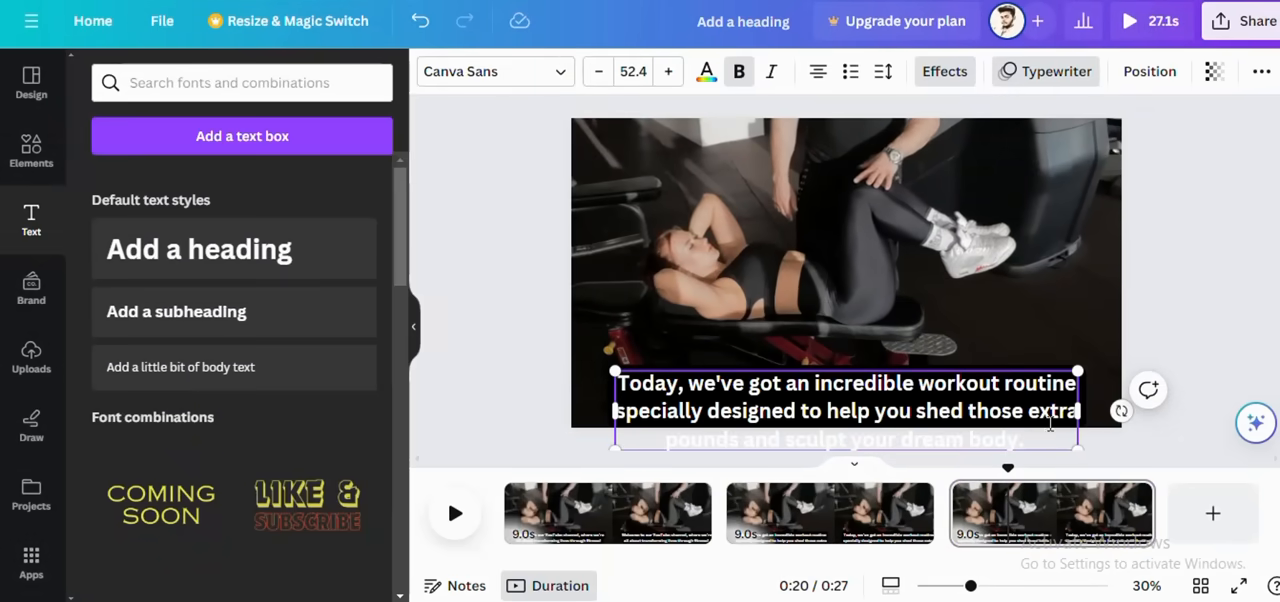
pyautogui.moveTo(612, 380); pyautogui.dragTo(1027, 418)
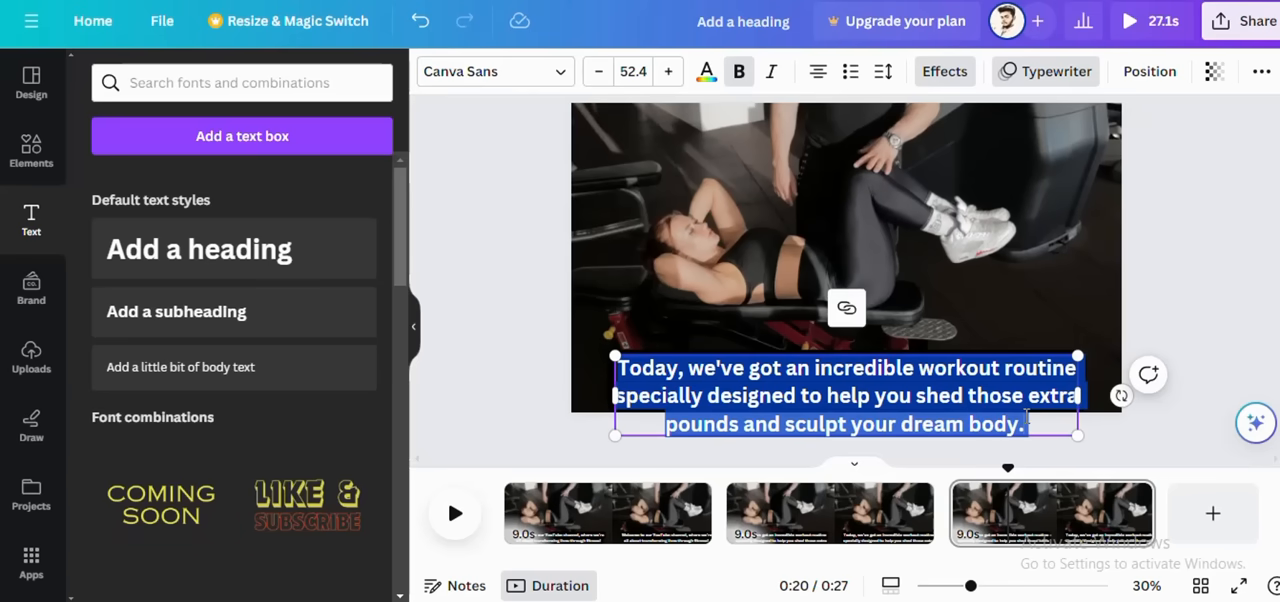
pyautogui.hotkey('ctrl', 'v')
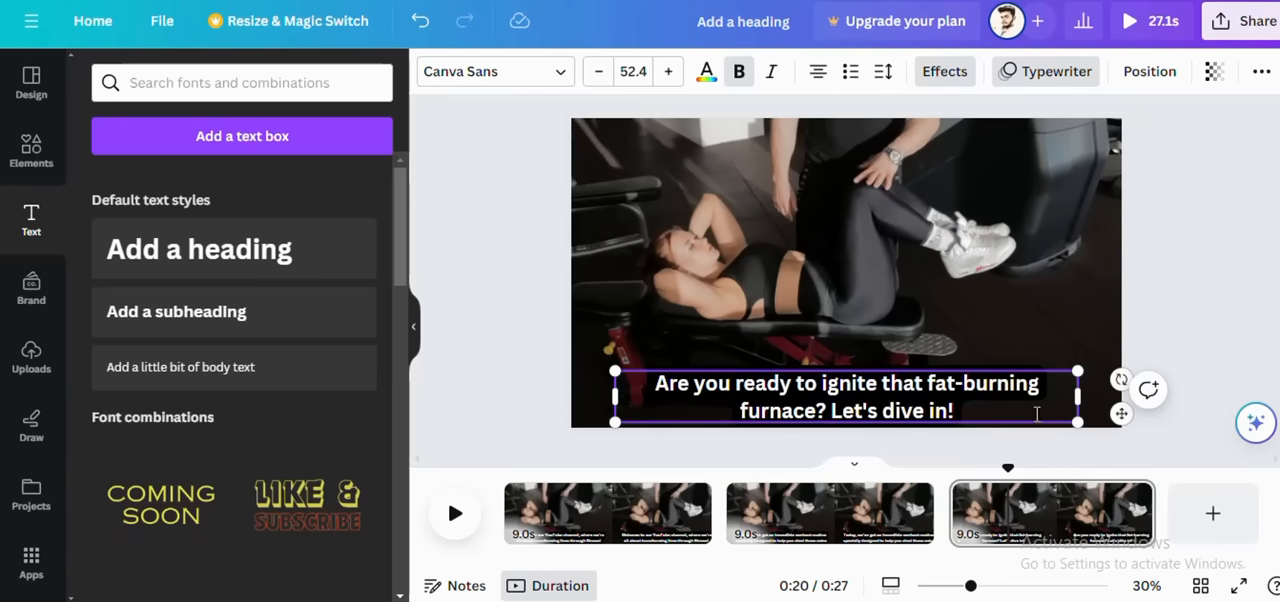
pyautogui.click(452, 514)
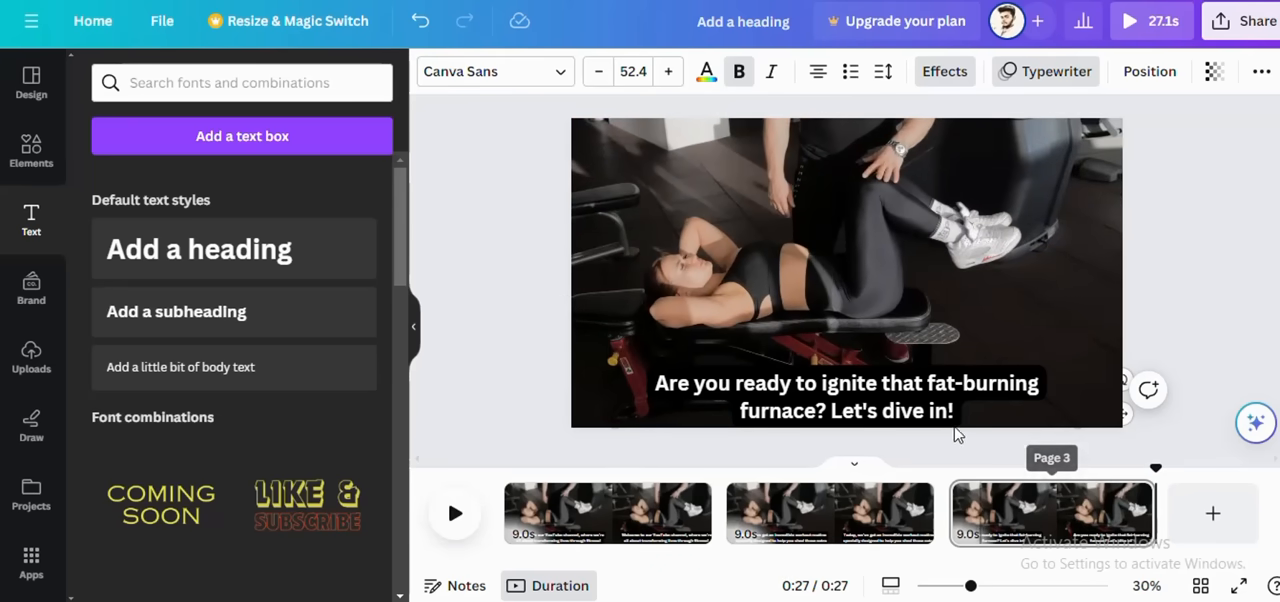
pyautogui.rightClick(1034, 522)
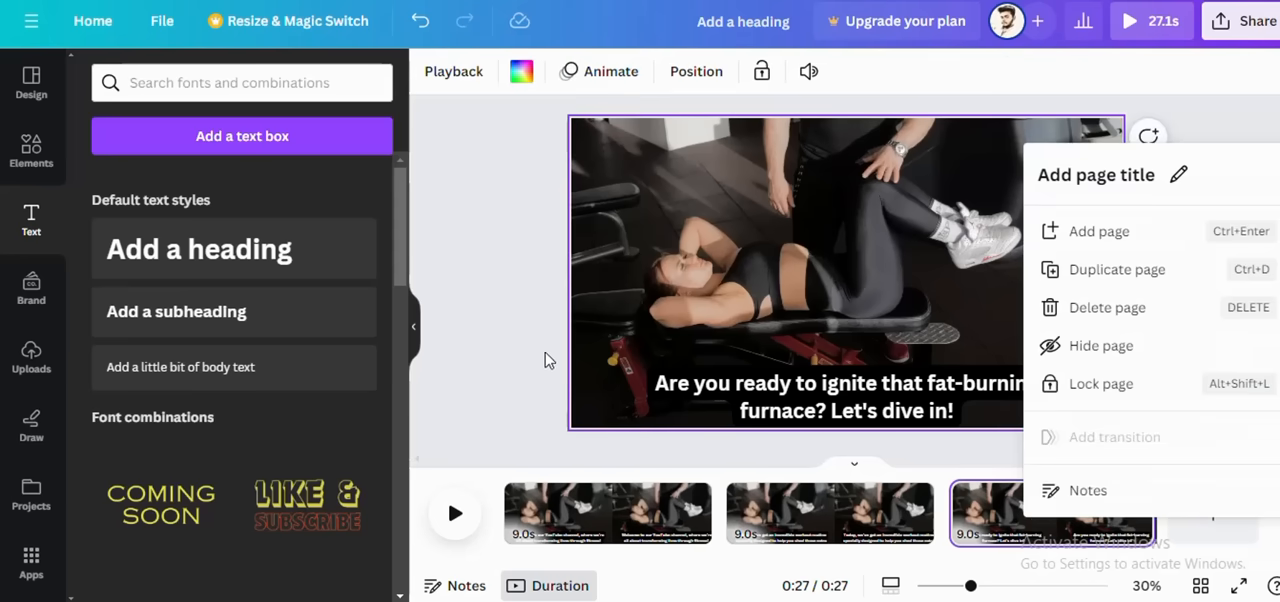
pyautogui.click(520, 345)
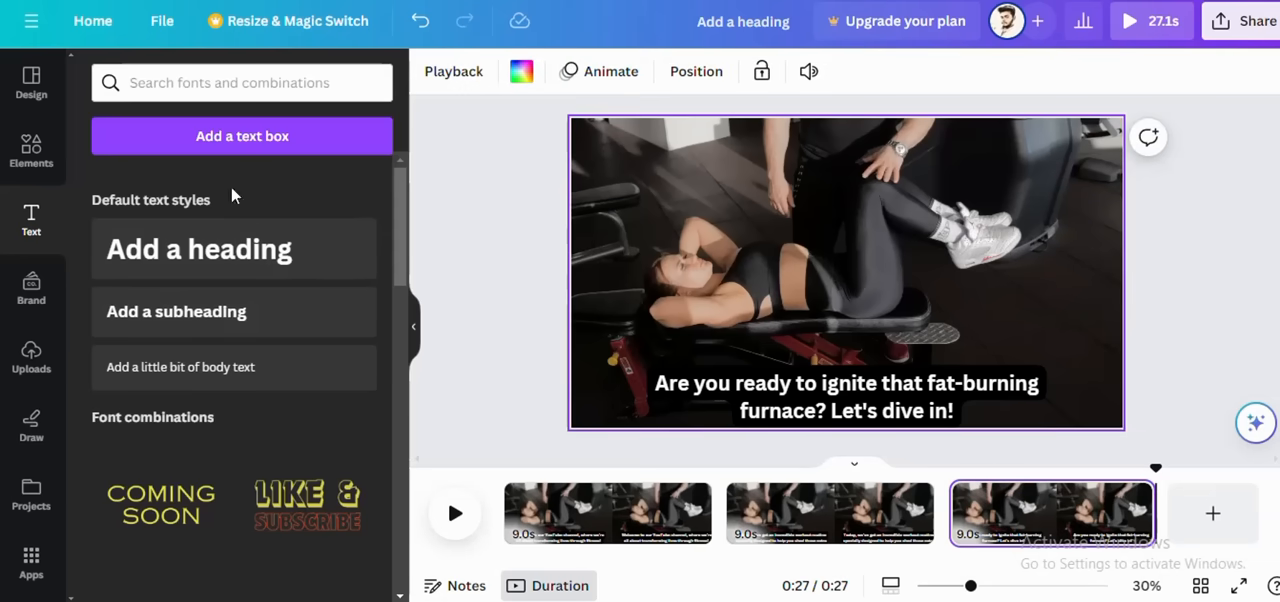
pyautogui.click(31, 358)
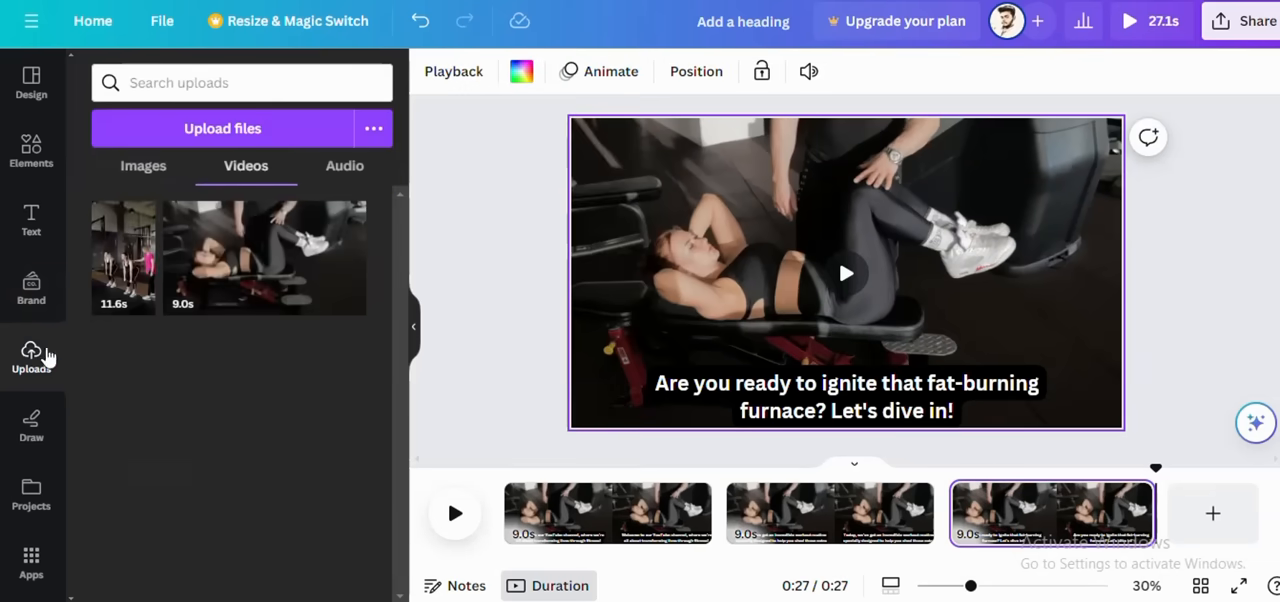
pyautogui.click(140, 257)
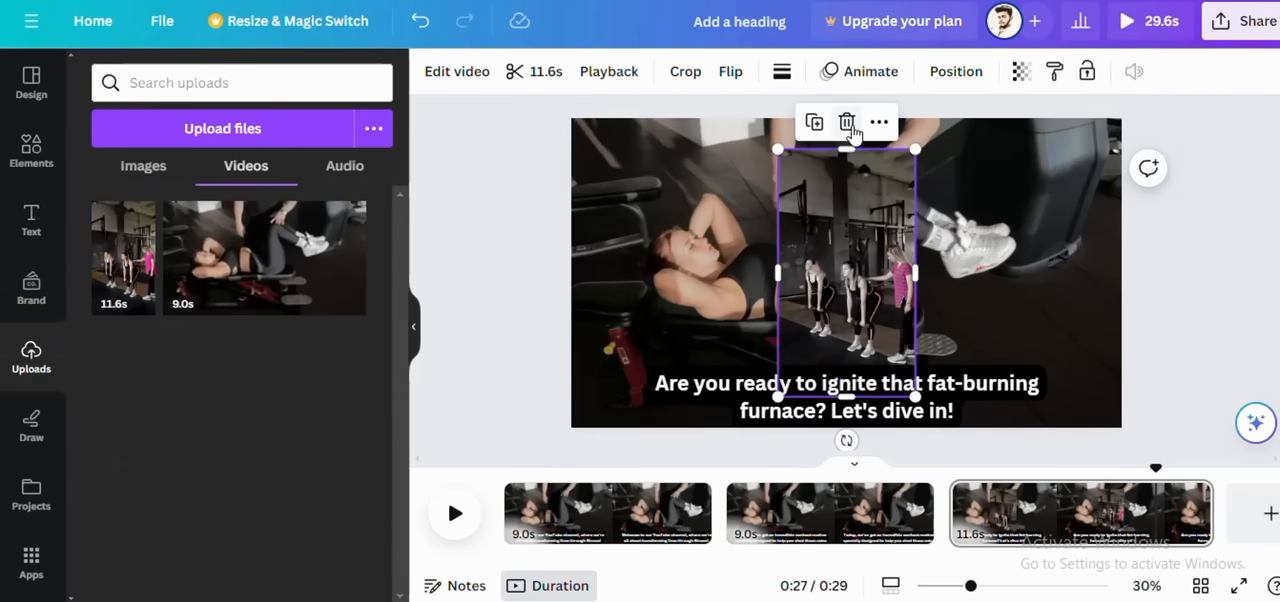
pyautogui.click(846, 121)
# Step: Add a blank fourth page and place the uploaded 11.6-second vertical gym video on it
pyautogui.click(1211, 518)
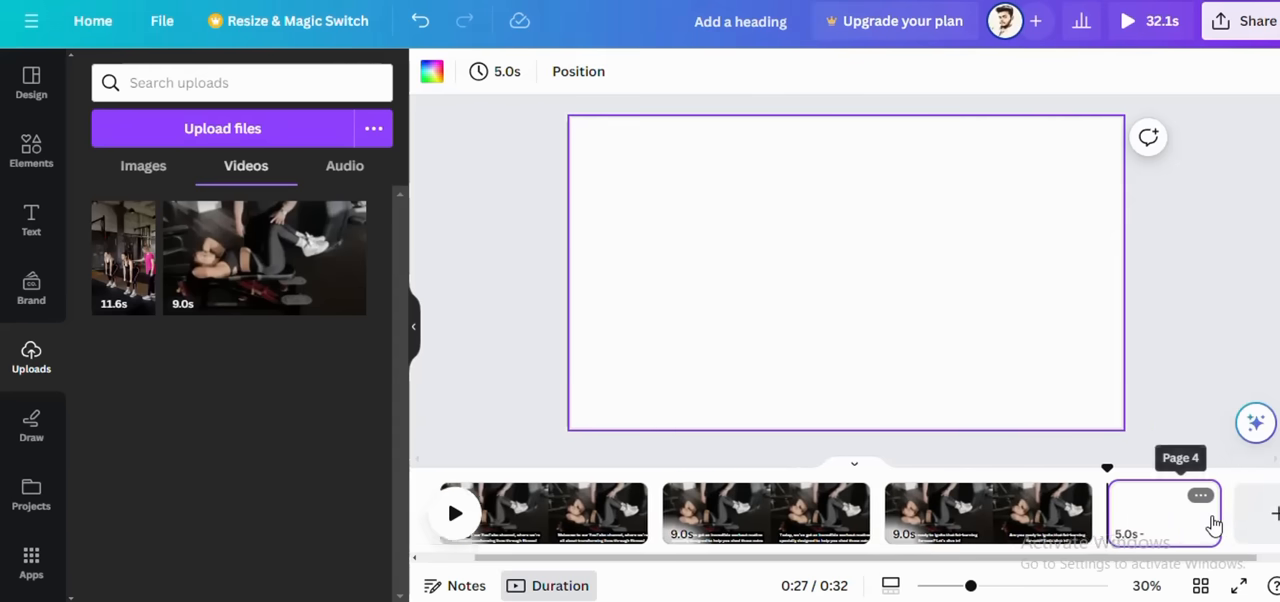
pyautogui.click(716, 283)
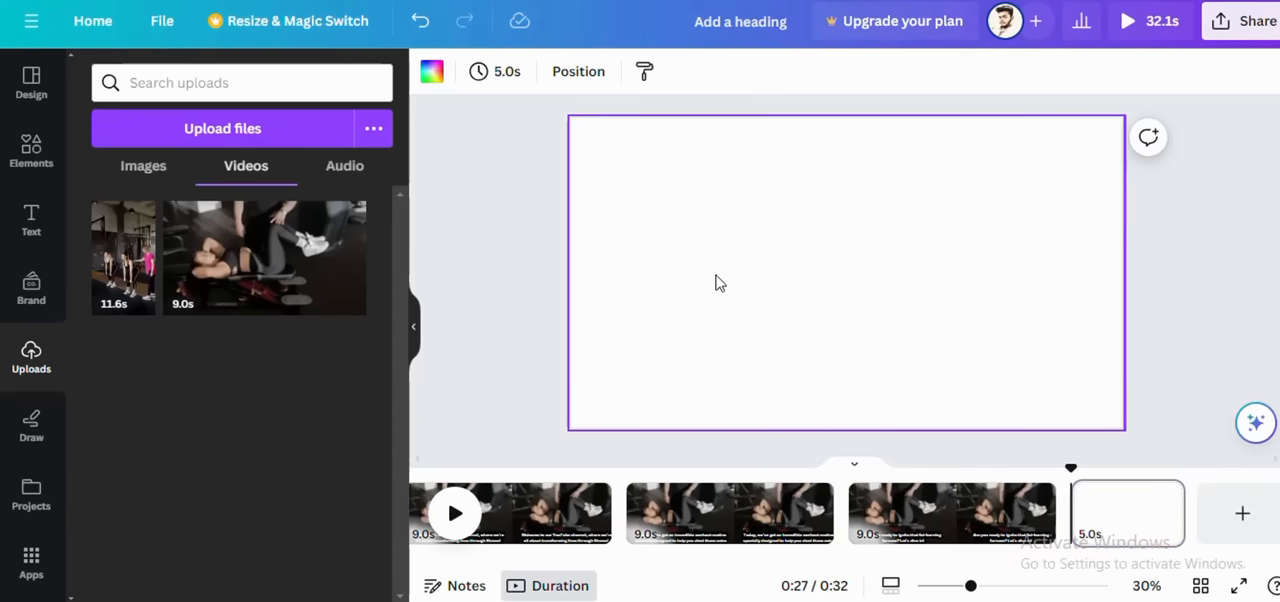
pyautogui.click(130, 280)
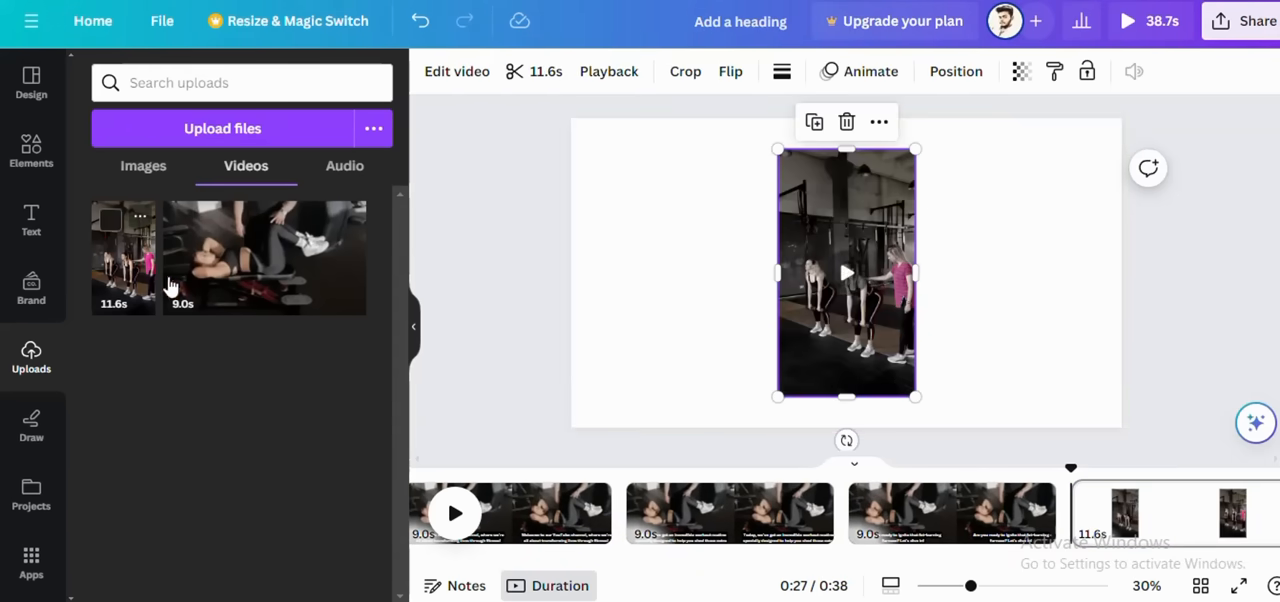
# Step: Stretch the gym video's frame to all four page edges so it fills the fourth page
pyautogui.moveTo(780, 265); pyautogui.dragTo(564, 265)
pyautogui.moveTo(915, 271); pyautogui.dragTo(1123, 258)
pyautogui.moveTo(842, 146); pyautogui.dragTo(843, 118)
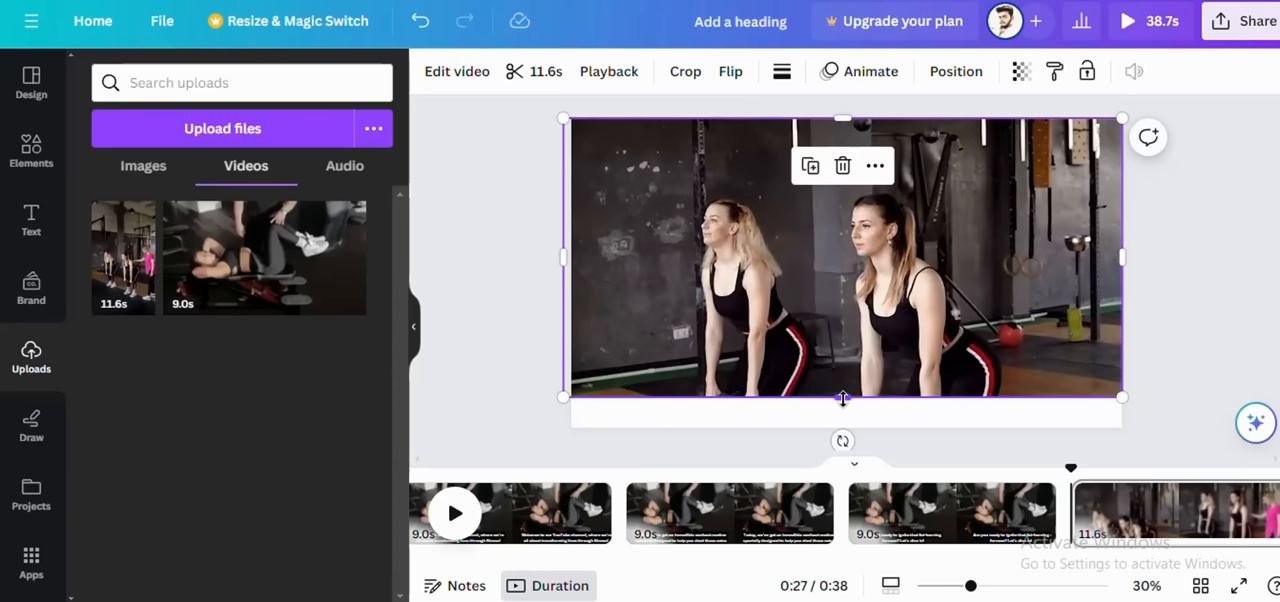
pyautogui.moveTo(843, 403); pyautogui.dragTo(845, 428)
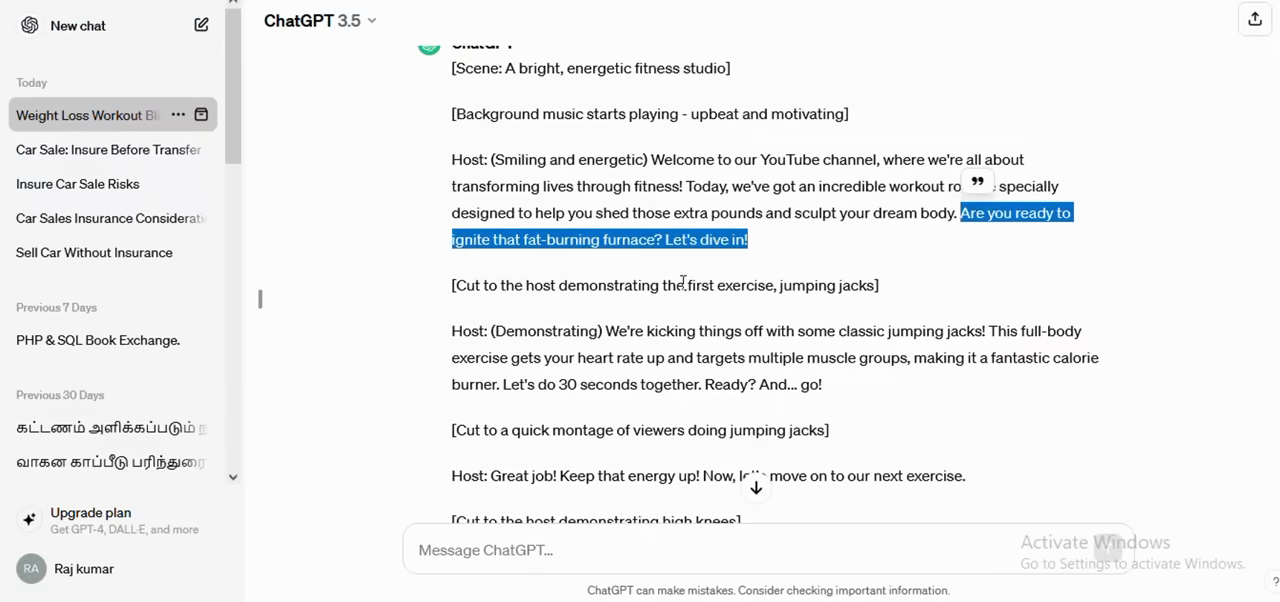
# Step: In ChatGPT, copy the jumping jacks lines from "We're kicking things off" to "Ready? And... go!"
pyautogui.click(683, 282)
pyautogui.scroll(-2, 676, 285)
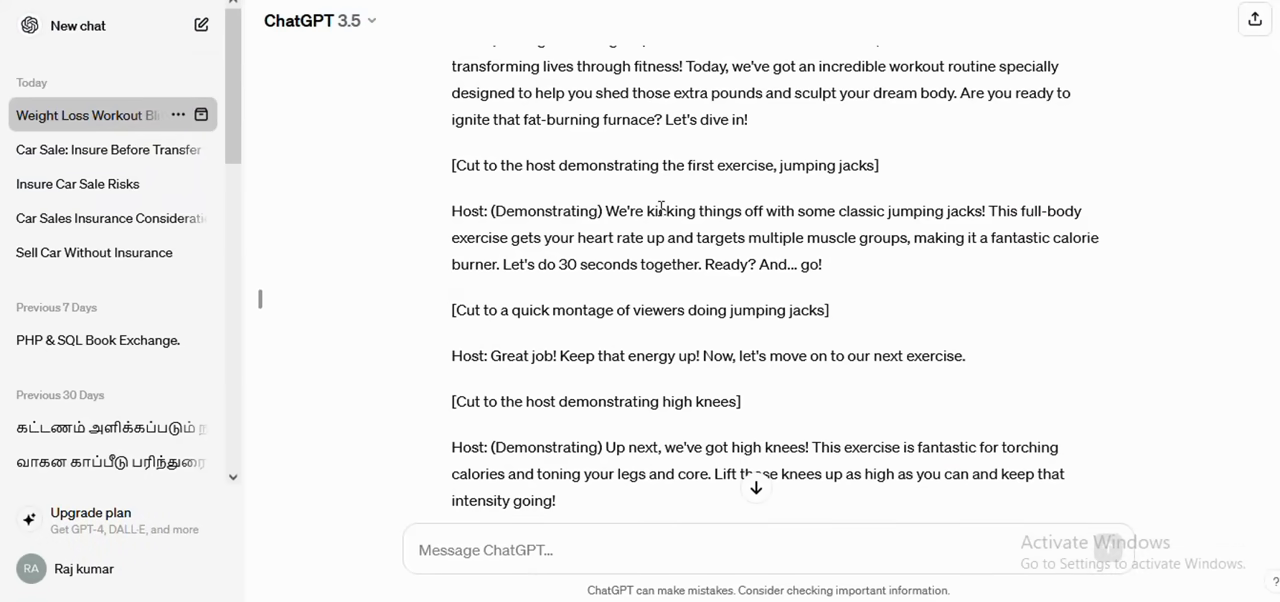
pyautogui.moveTo(607, 213); pyautogui.dragTo(830, 274)
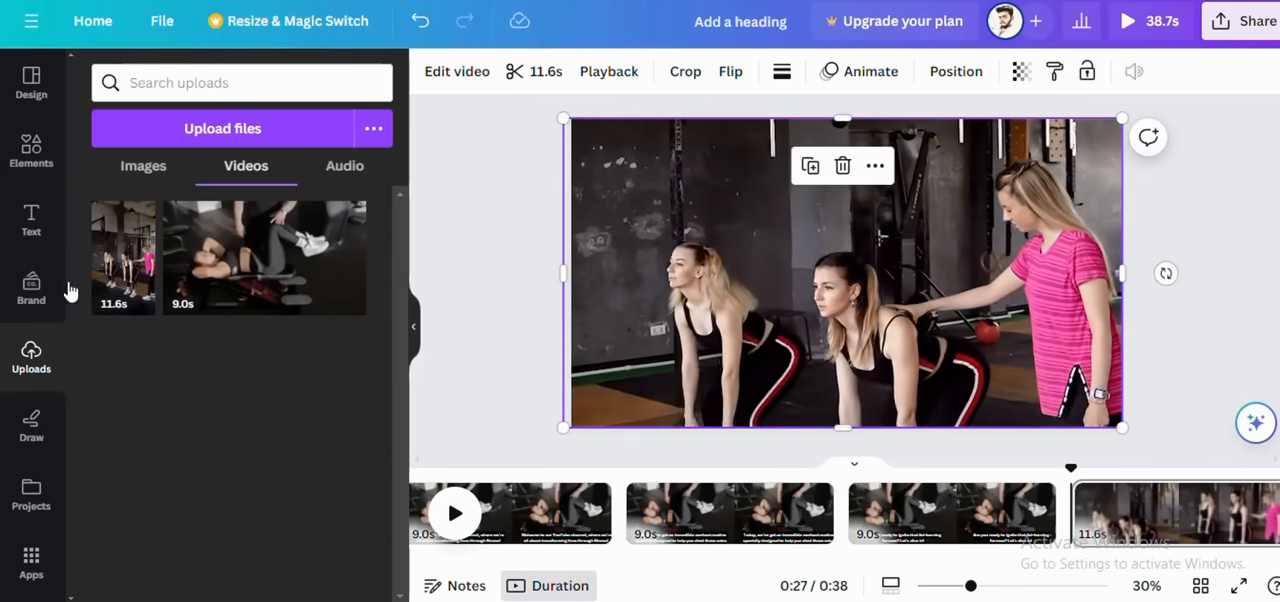
# Step: In Canva, add a heading to the fourth page and replace its text with the copied jumping jacks lines
pyautogui.click(32, 222)
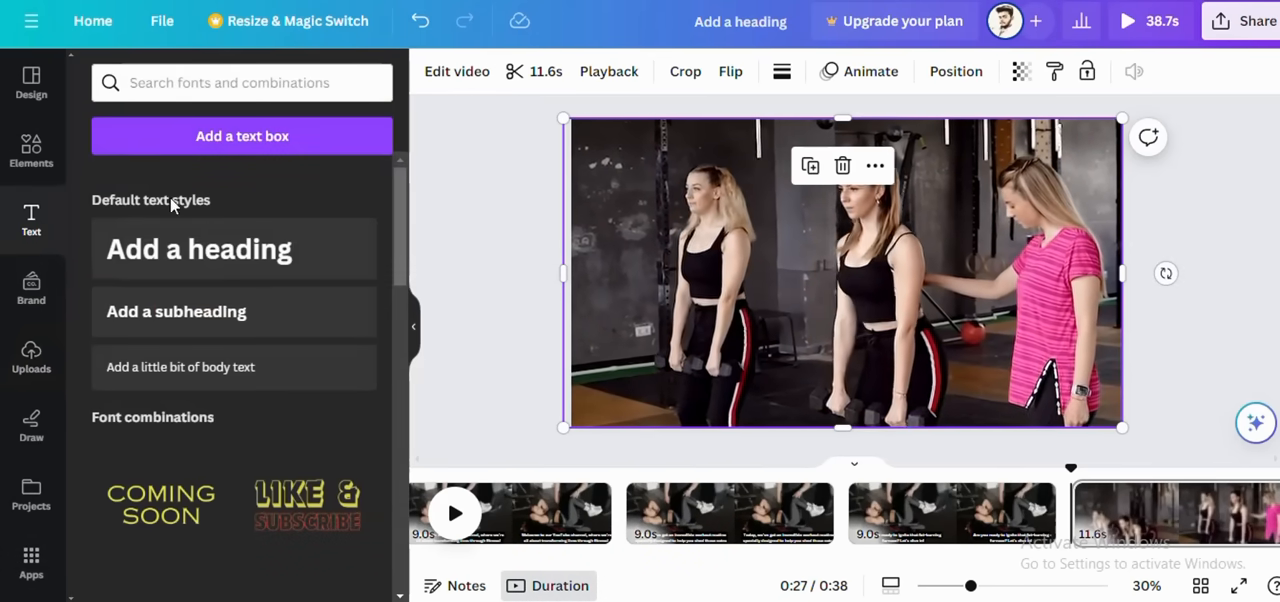
pyautogui.click(214, 251)
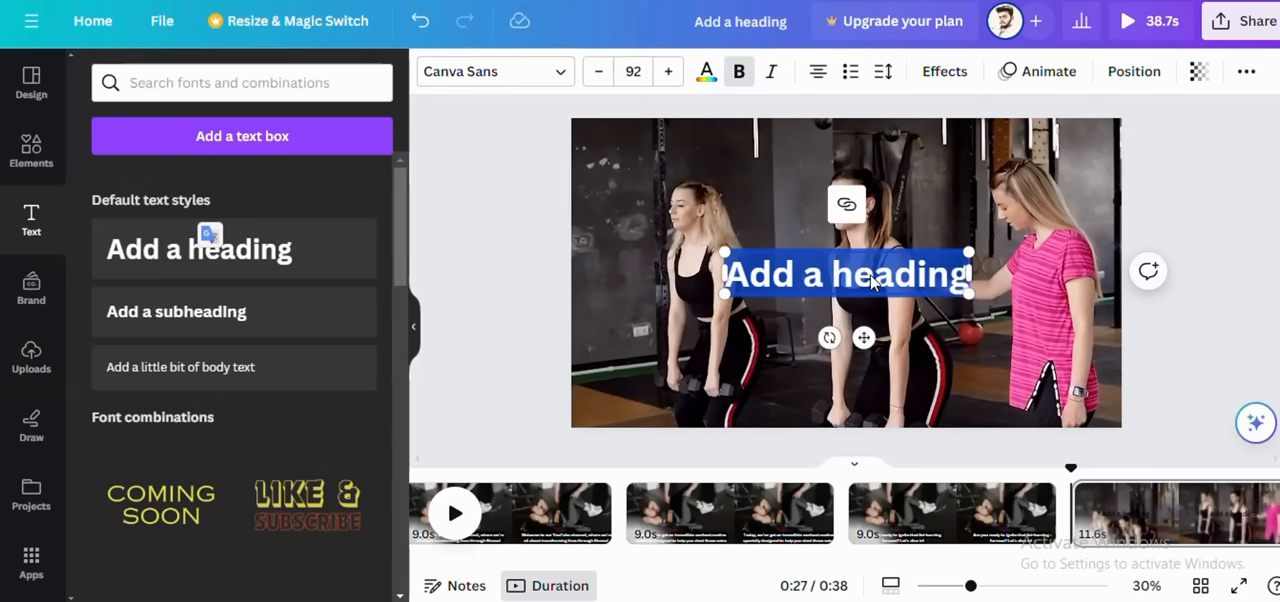
pyautogui.write("We're kicking things off with some classic jumping jacks! This full-body exercise gets your heart rate up and targets")
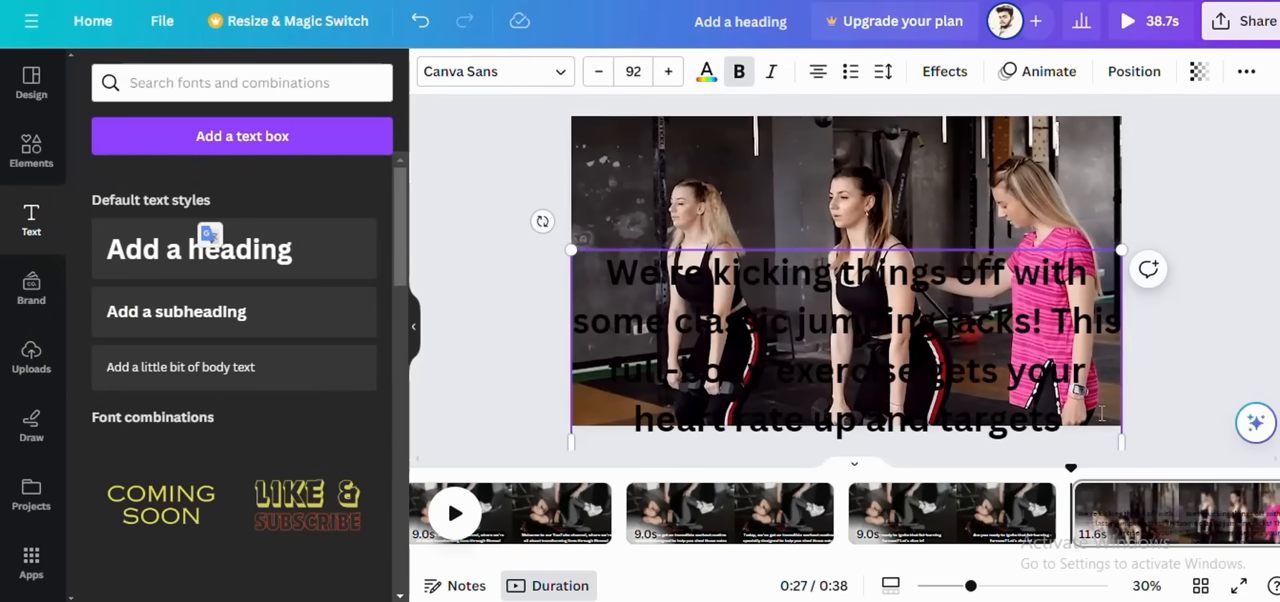
# Step: Shrink the jumping jacks caption to size 32.9, move it to the page's lower edge and widen it to the full page width
pyautogui.moveTo(1122, 435); pyautogui.dragTo(1110, 368)
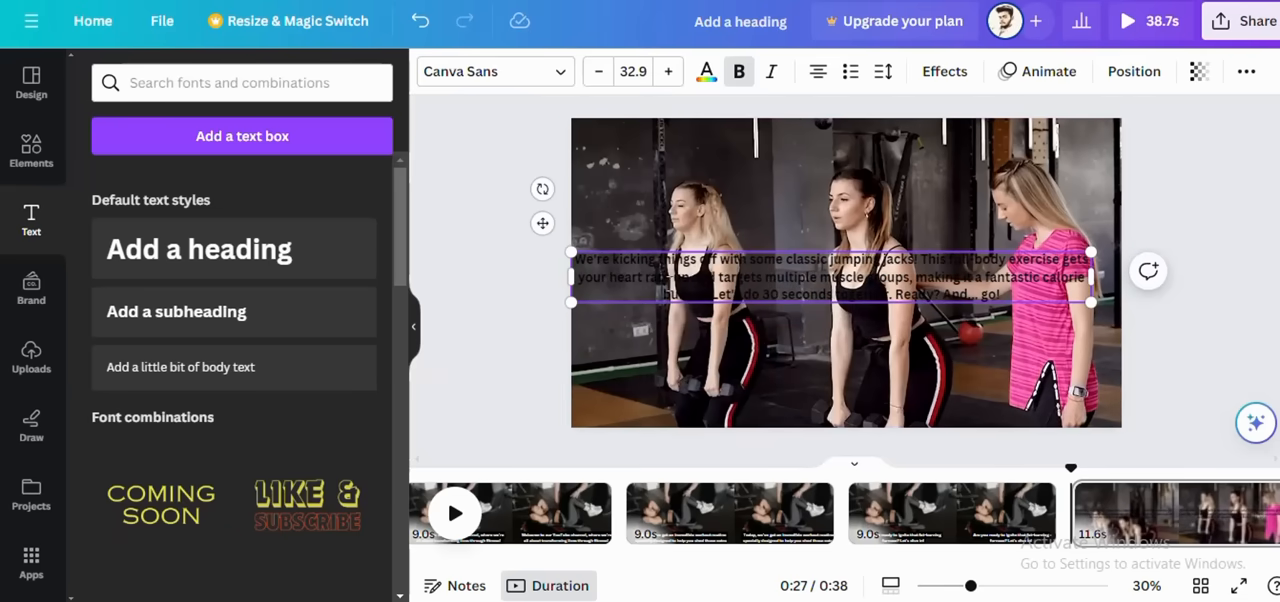
pyautogui.moveTo(543, 221); pyautogui.dragTo(546, 346)
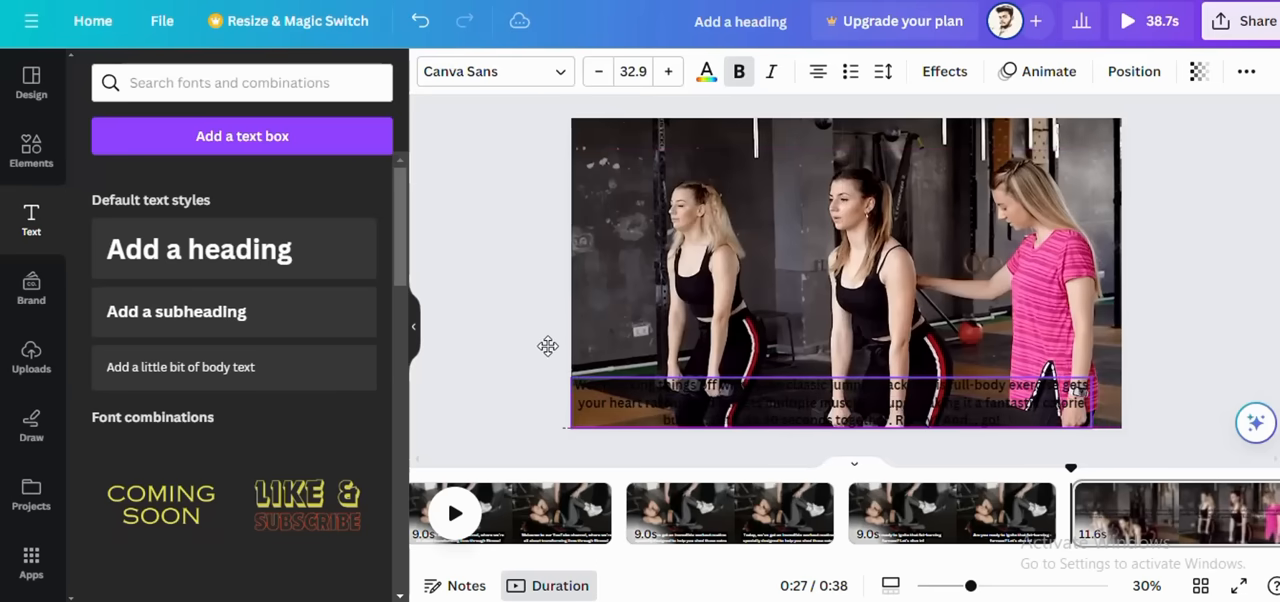
pyautogui.moveTo(1095, 397); pyautogui.dragTo(1121, 400)
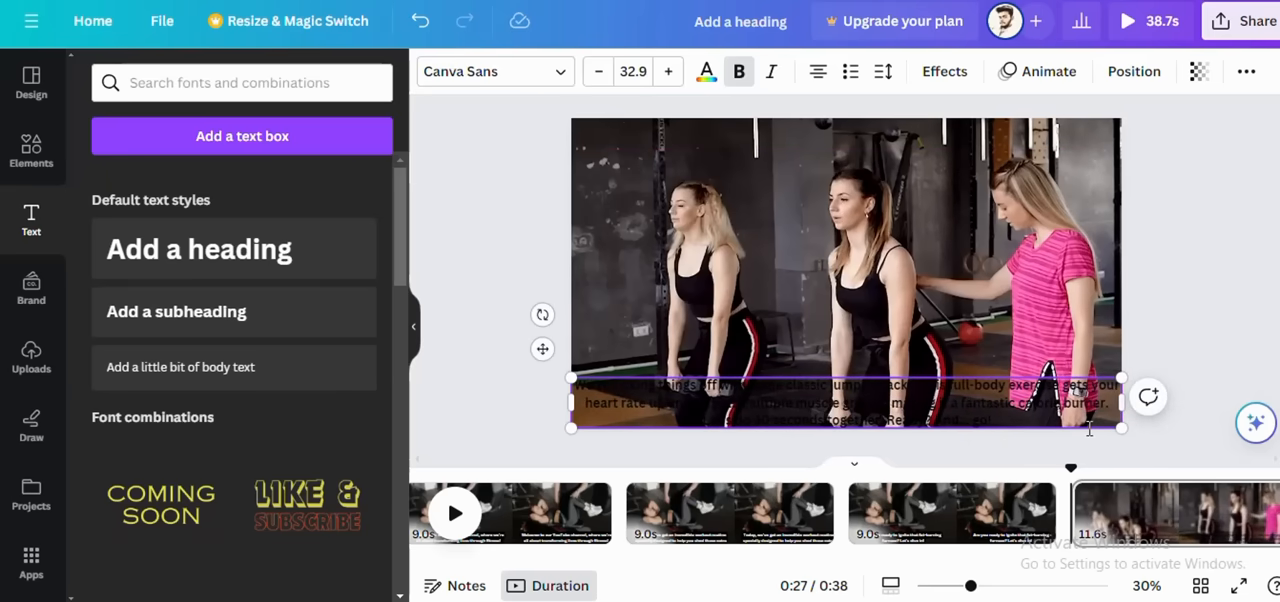
# Step: Apply the yellow background effect to the whole jumping jacks caption on the fourth page
pyautogui.moveTo(577, 386); pyautogui.dragTo(1033, 418)
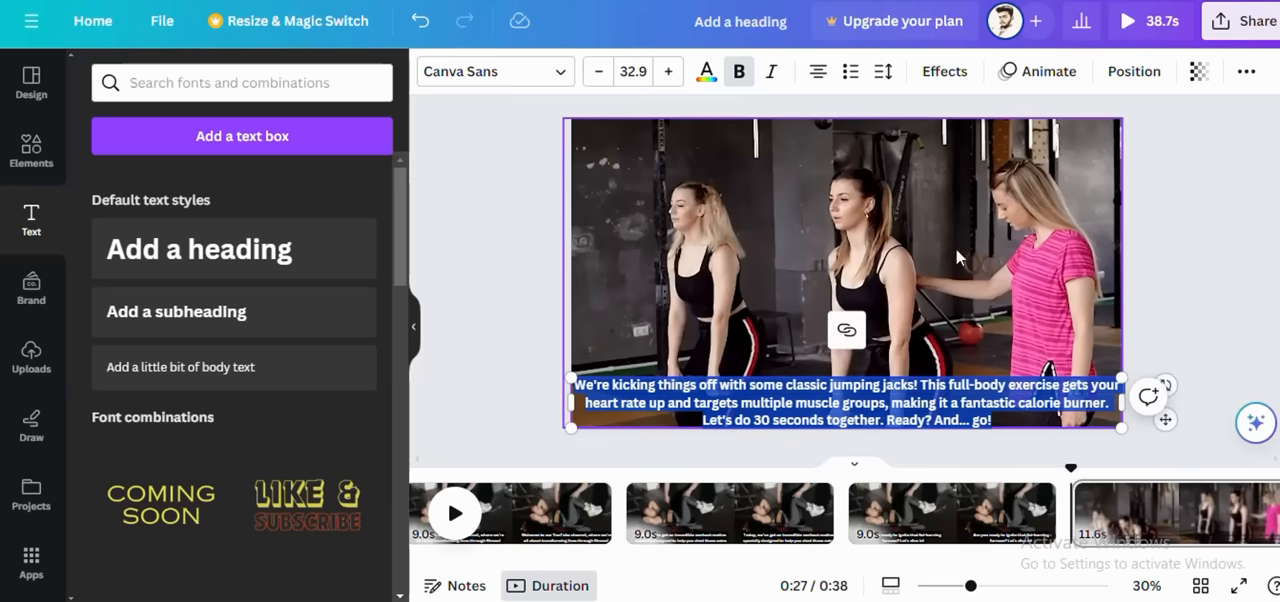
pyautogui.click(946, 72)
pyautogui.click(142, 558)
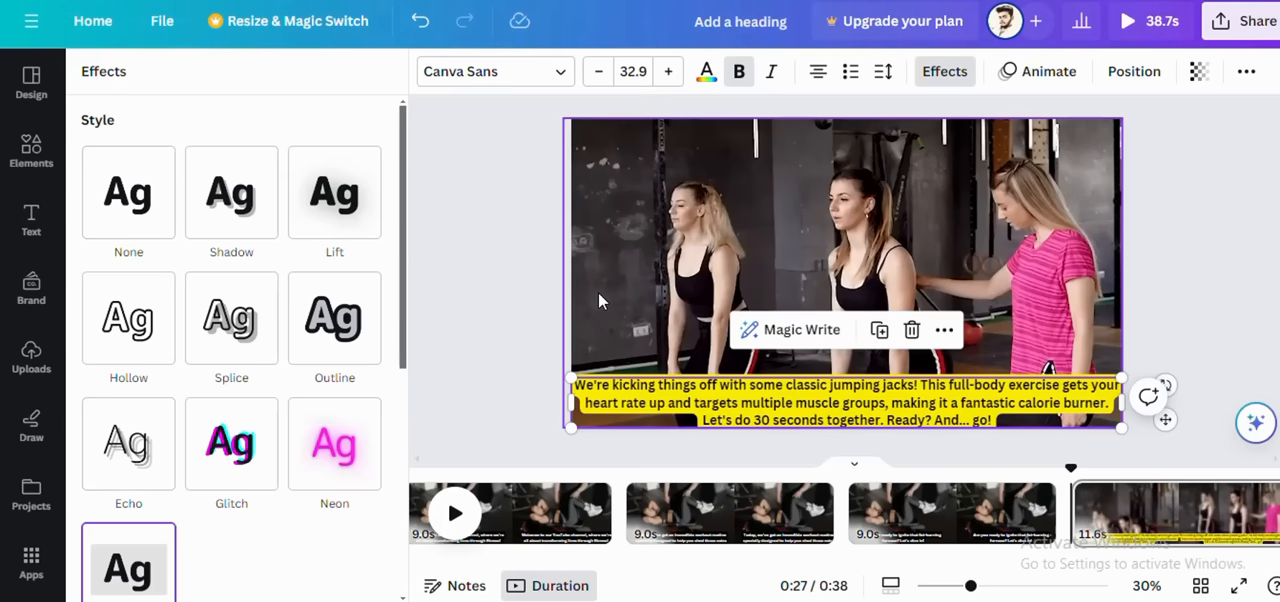
pyautogui.click(598, 293)
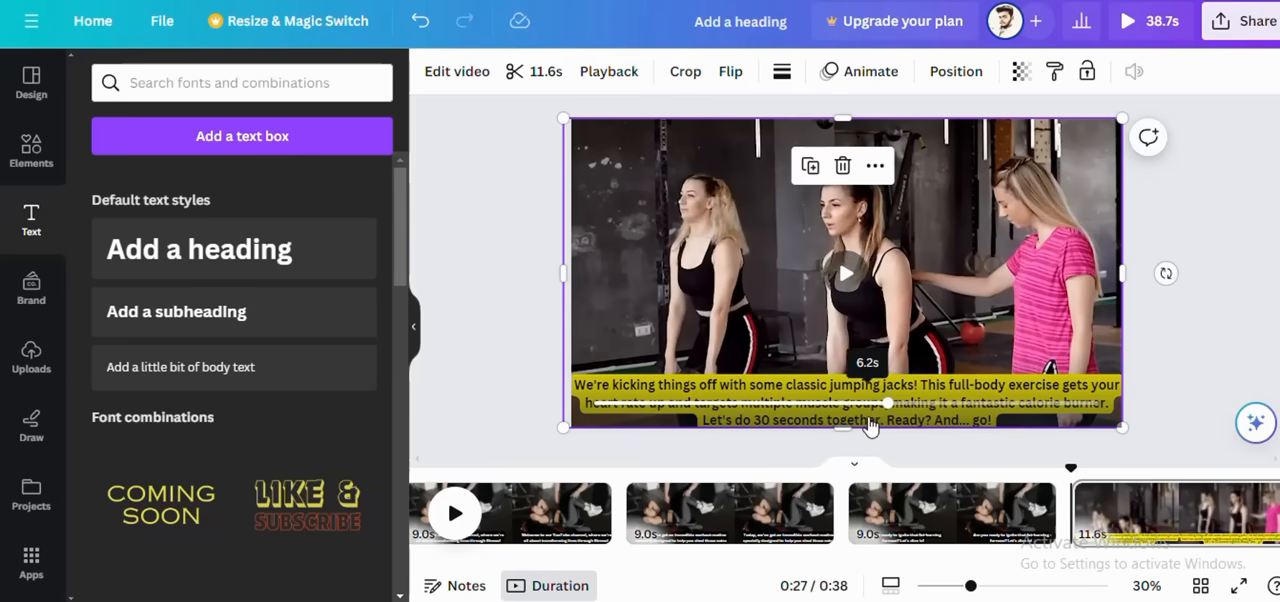
# Step: Play the gym video on the fourth page and skip back to an early point to preview it behind the caption
pyautogui.click(846, 276)
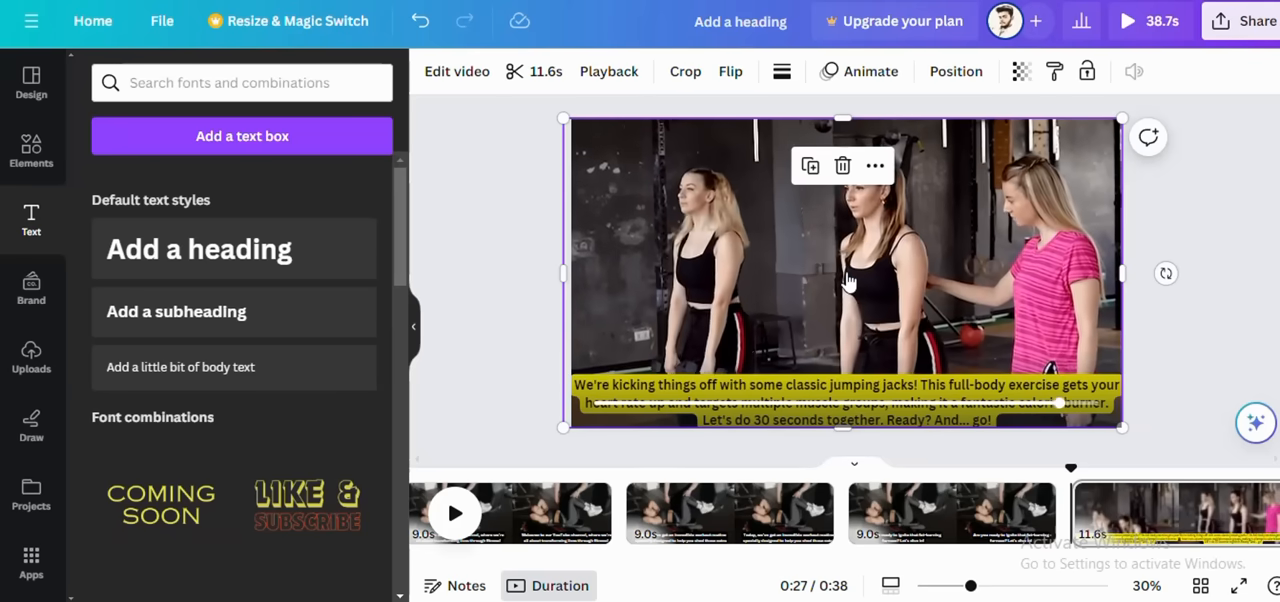
pyautogui.click(846, 276)
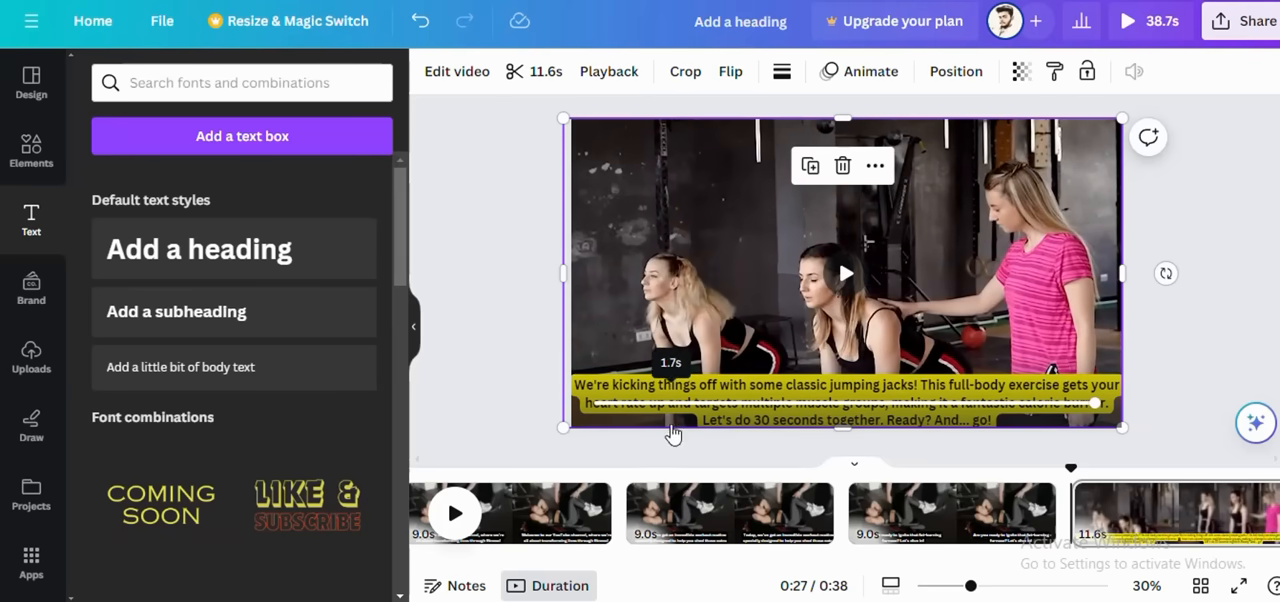
pyautogui.click(656, 403)
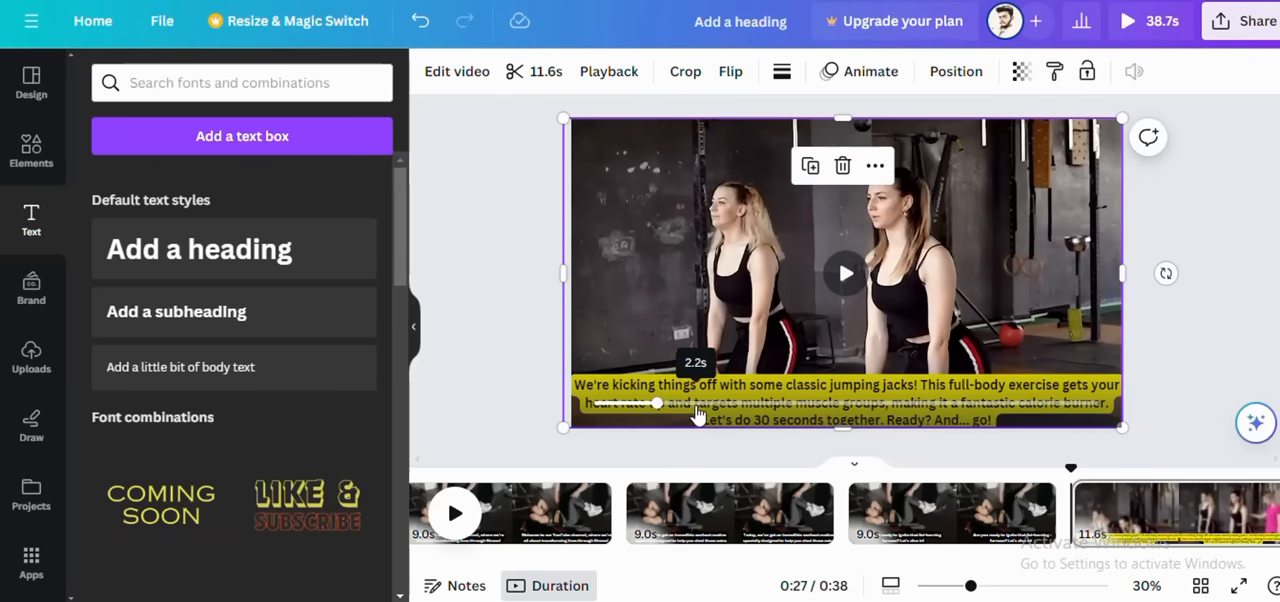
# Step: Apply the Typewriter text animation to the whole jumping jacks caption, animating on enter
pyautogui.click(1190, 525)
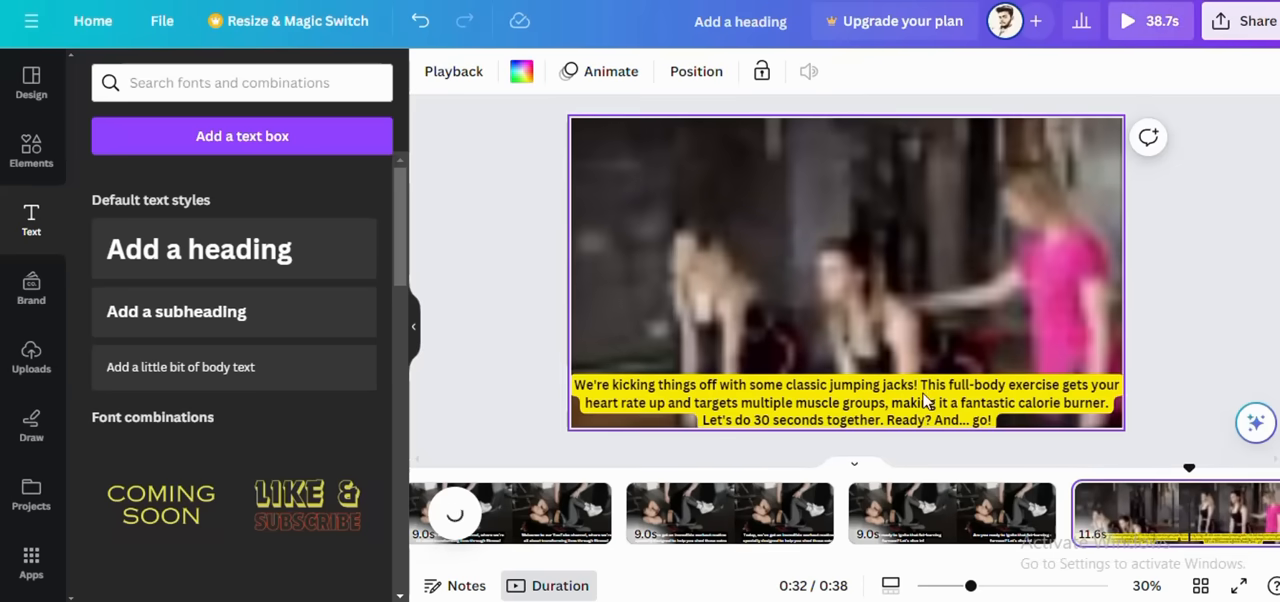
pyautogui.click(830, 394)
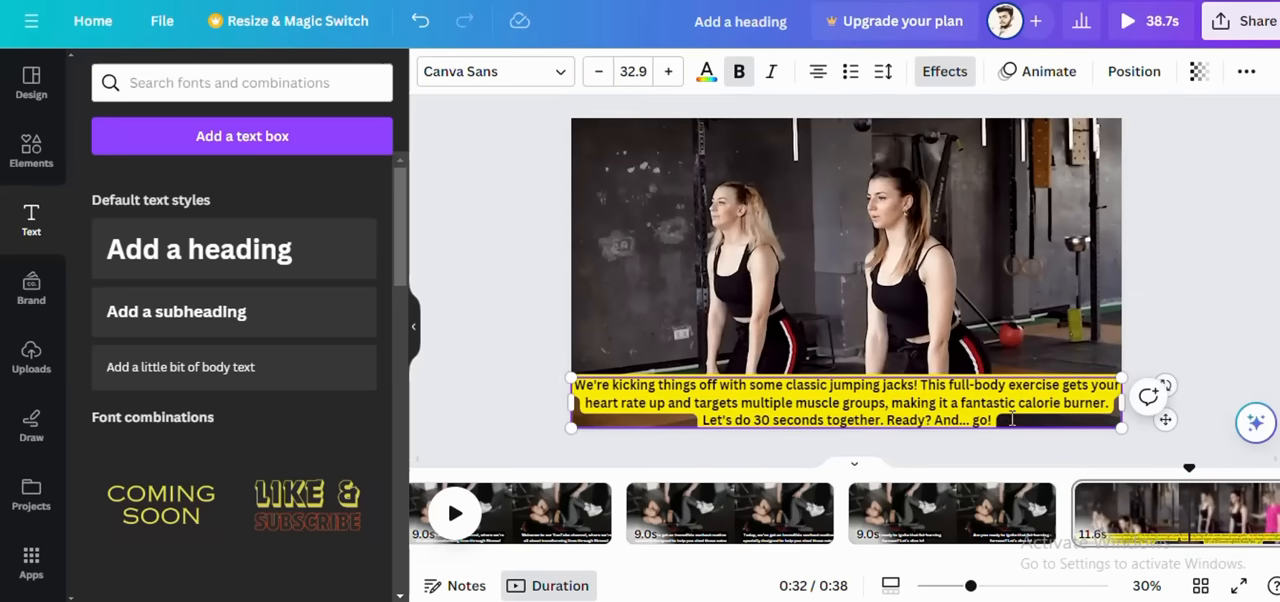
pyautogui.moveTo(988, 420); pyautogui.dragTo(570, 370)
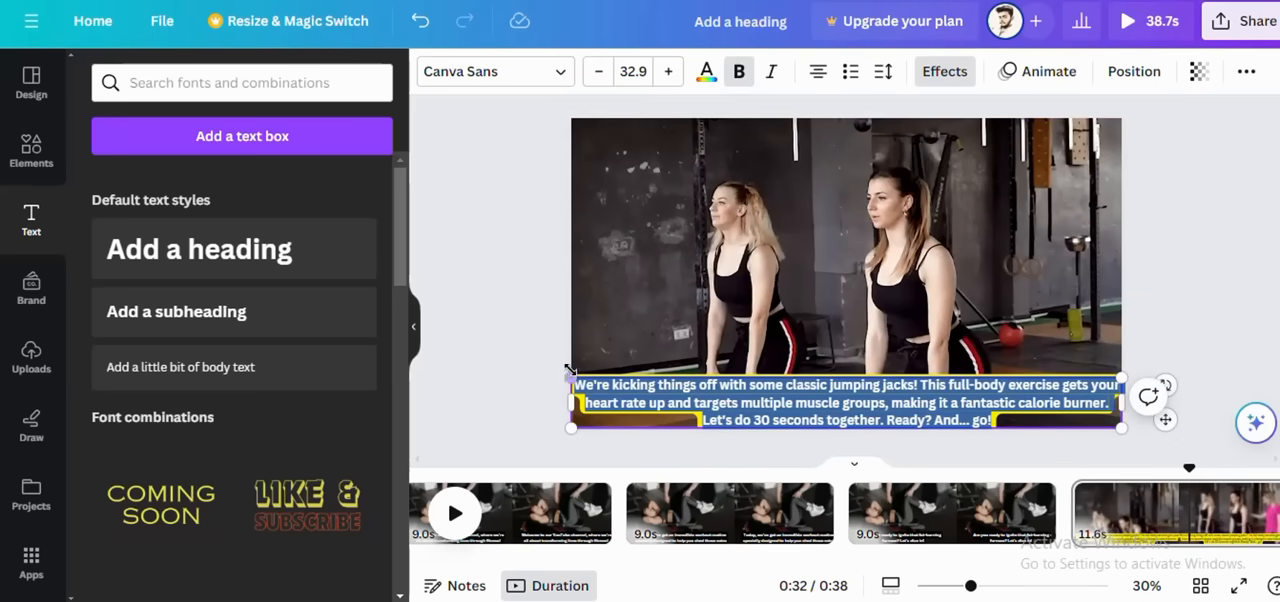
pyautogui.click(1110, 77)
pyautogui.click(1068, 80)
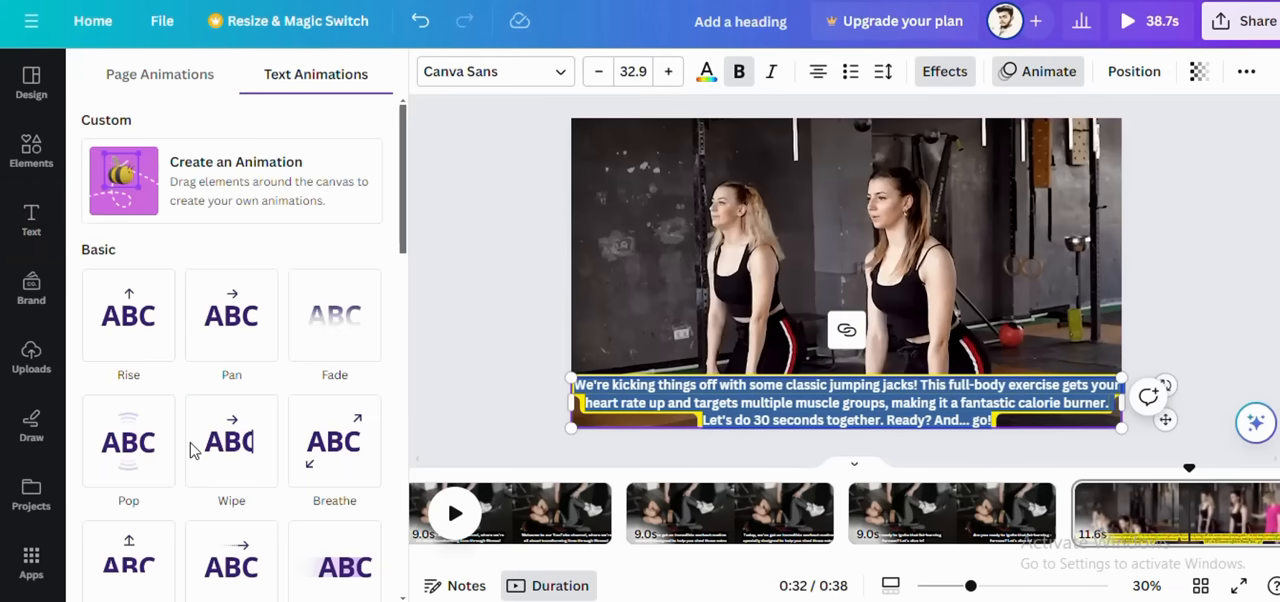
pyautogui.scroll(-3, 166, 444)
pyautogui.scroll(-2, 126, 540)
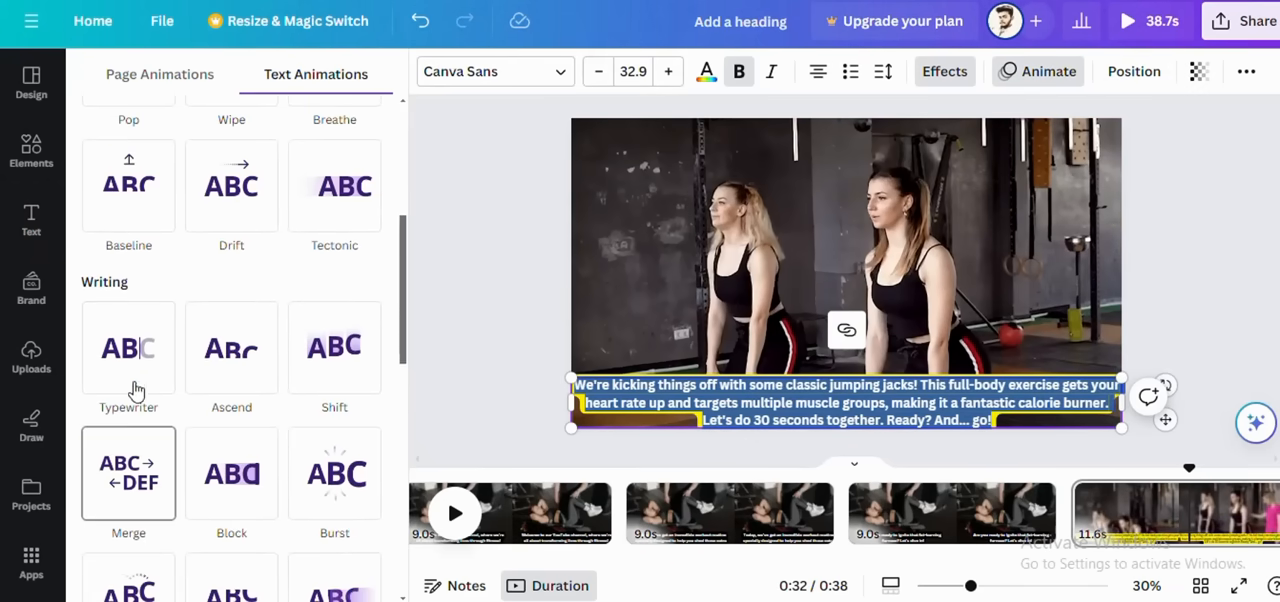
pyautogui.click(129, 362)
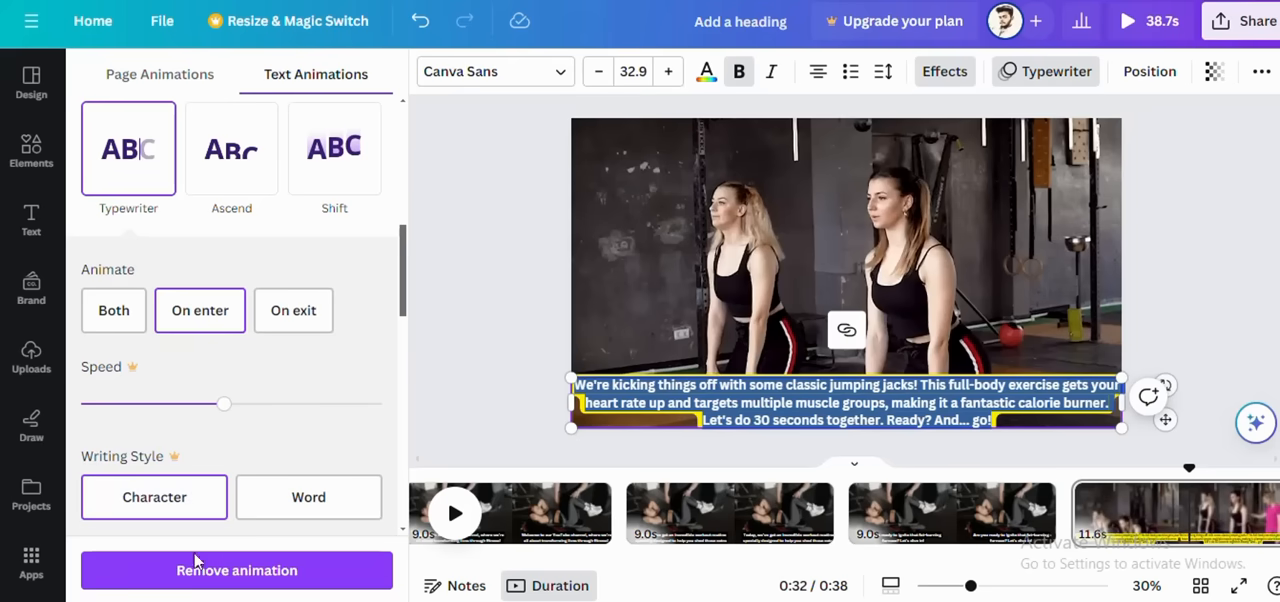
pyautogui.click(458, 192)
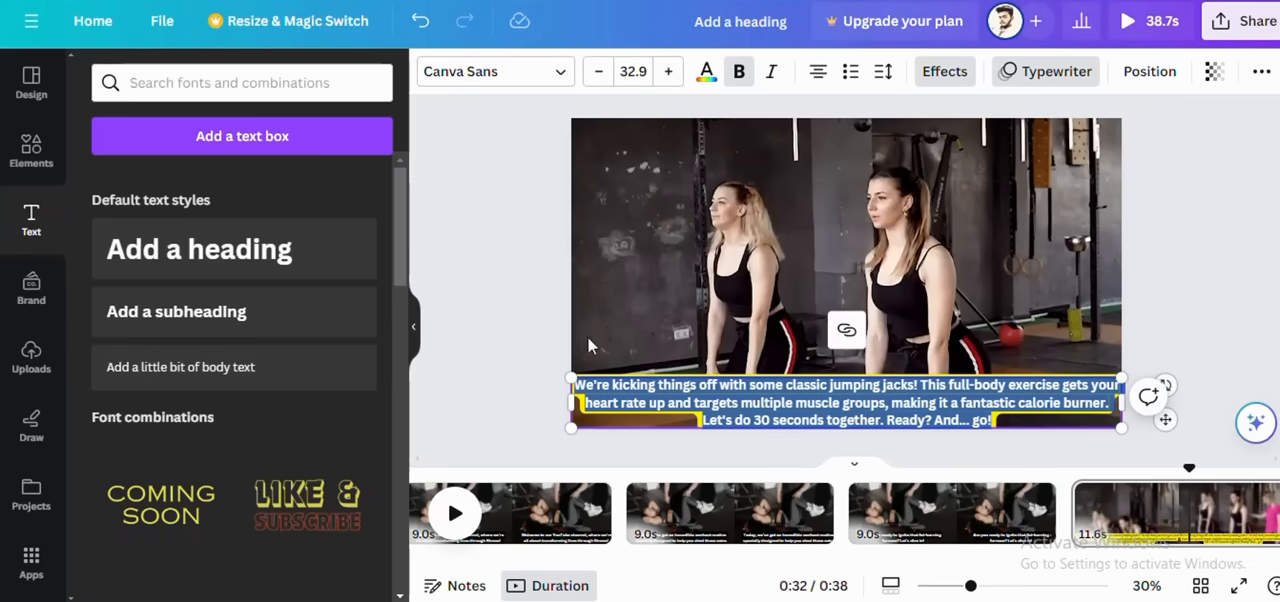
pyautogui.scroll(-1, 491, 294)
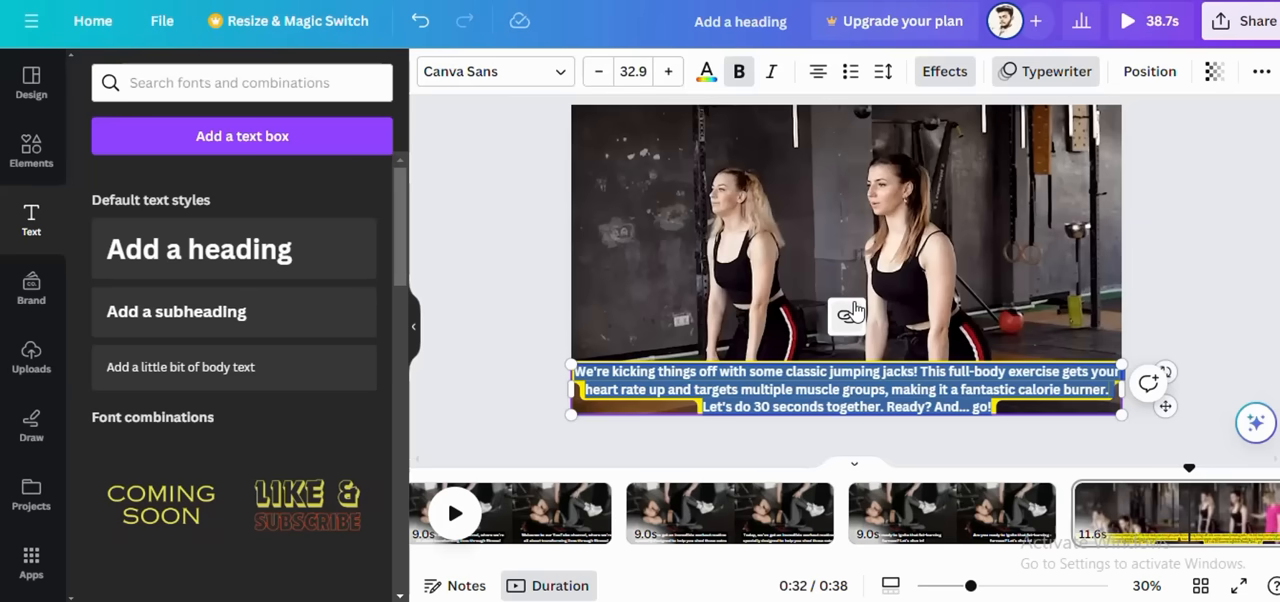
pyautogui.rightClick(926, 252)
pyautogui.moveTo(926, 252)
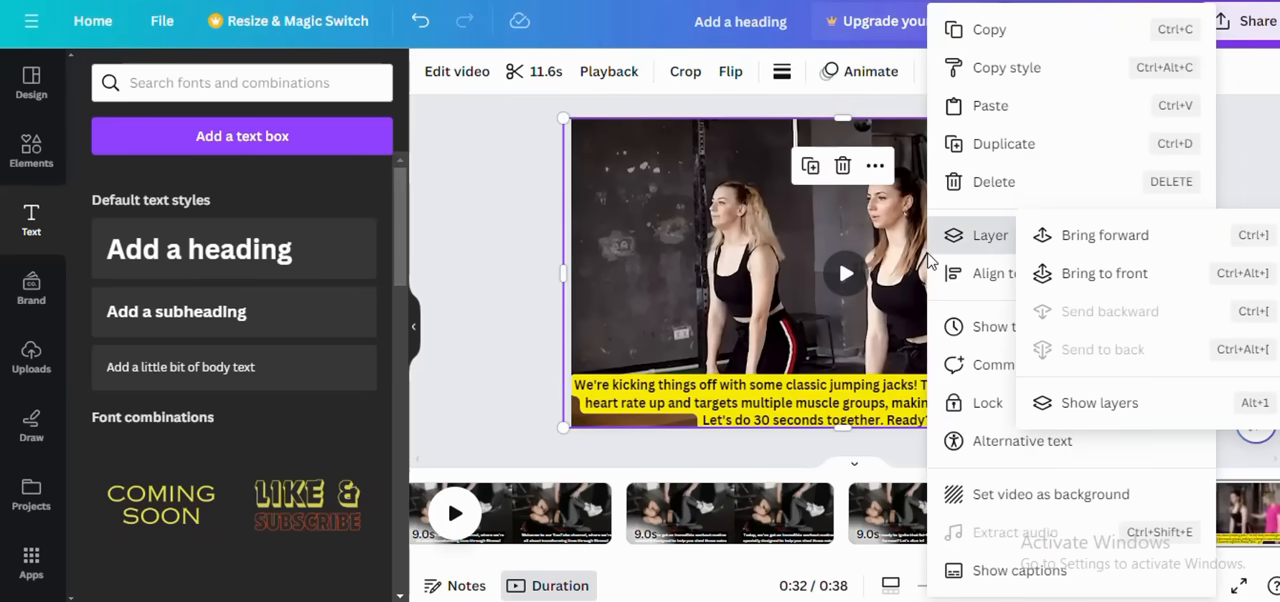
pyautogui.click(502, 256)
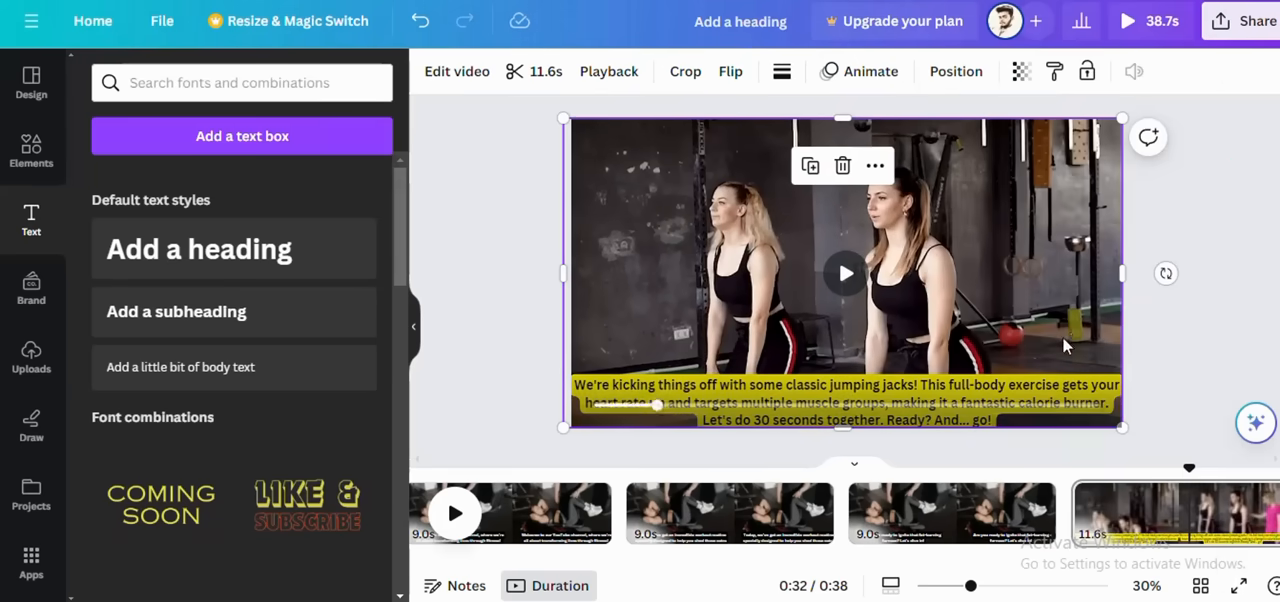
pyautogui.rightClick(945, 268)
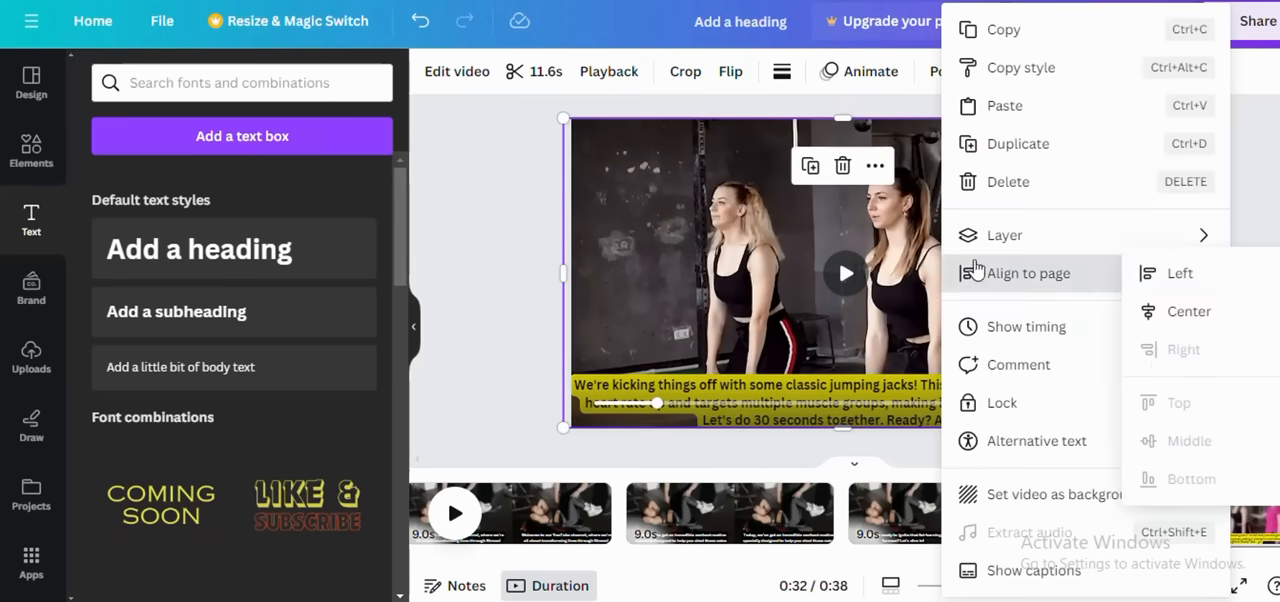
pyautogui.click(505, 286)
# Step: Add a blank page at the end of the video and duplicate the fourth page with the jumping jacks caption
pyautogui.moveTo(765, 561); pyautogui.dragTo(887, 567)
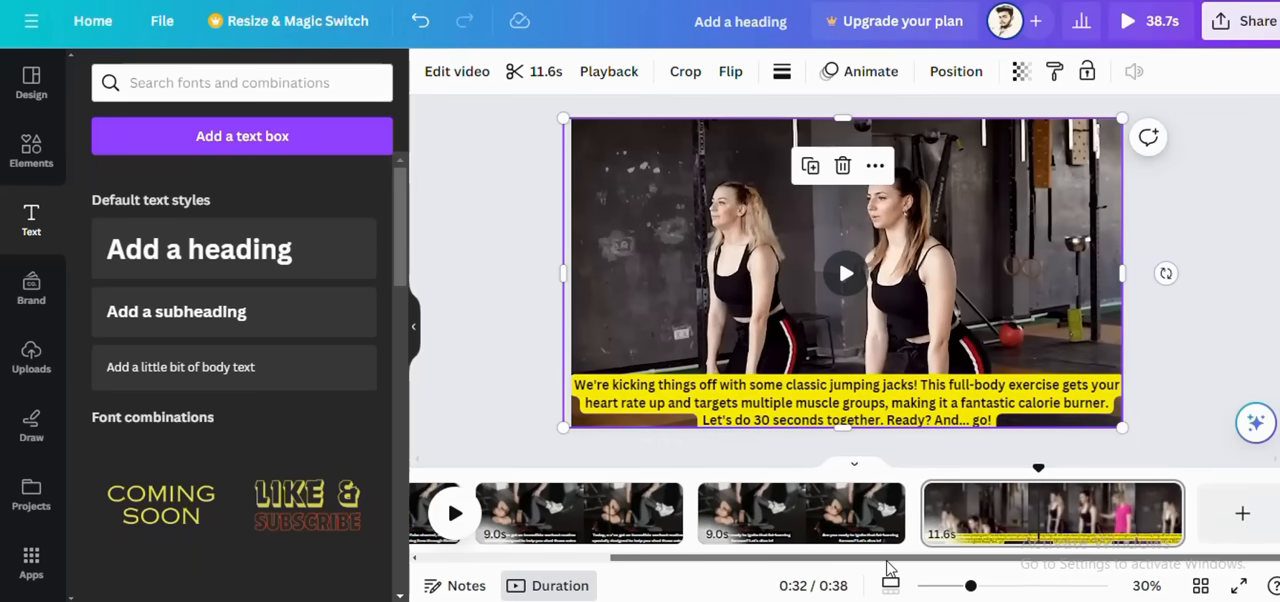
pyautogui.click(1242, 513)
pyautogui.rightClick(941, 508)
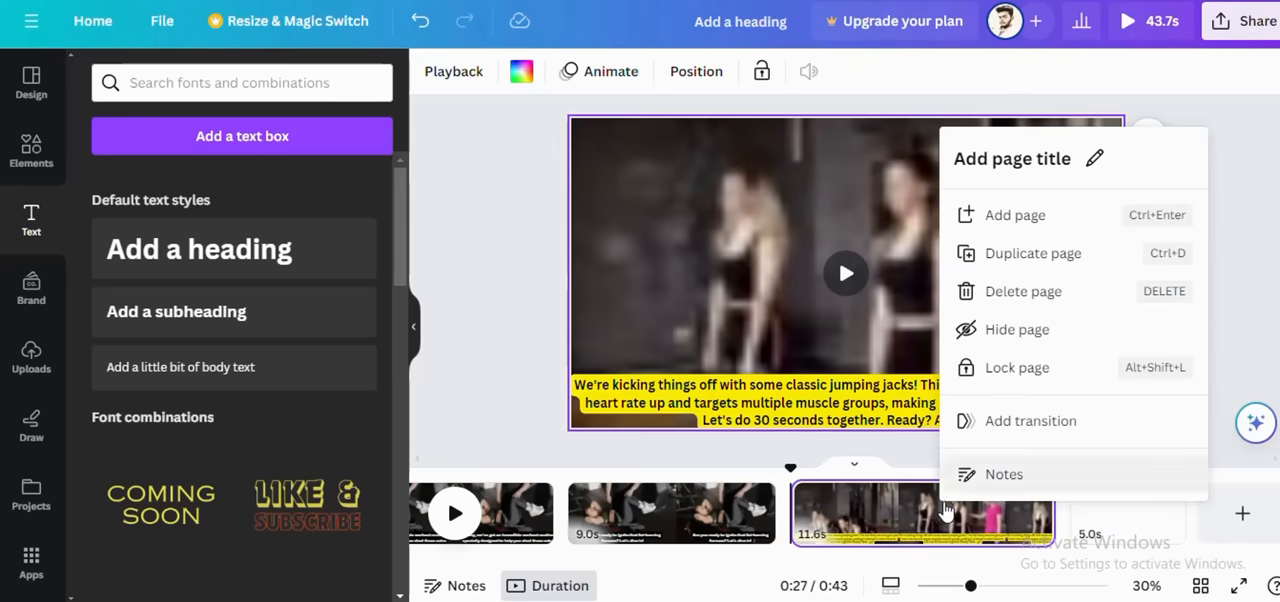
pyautogui.click(1022, 255)
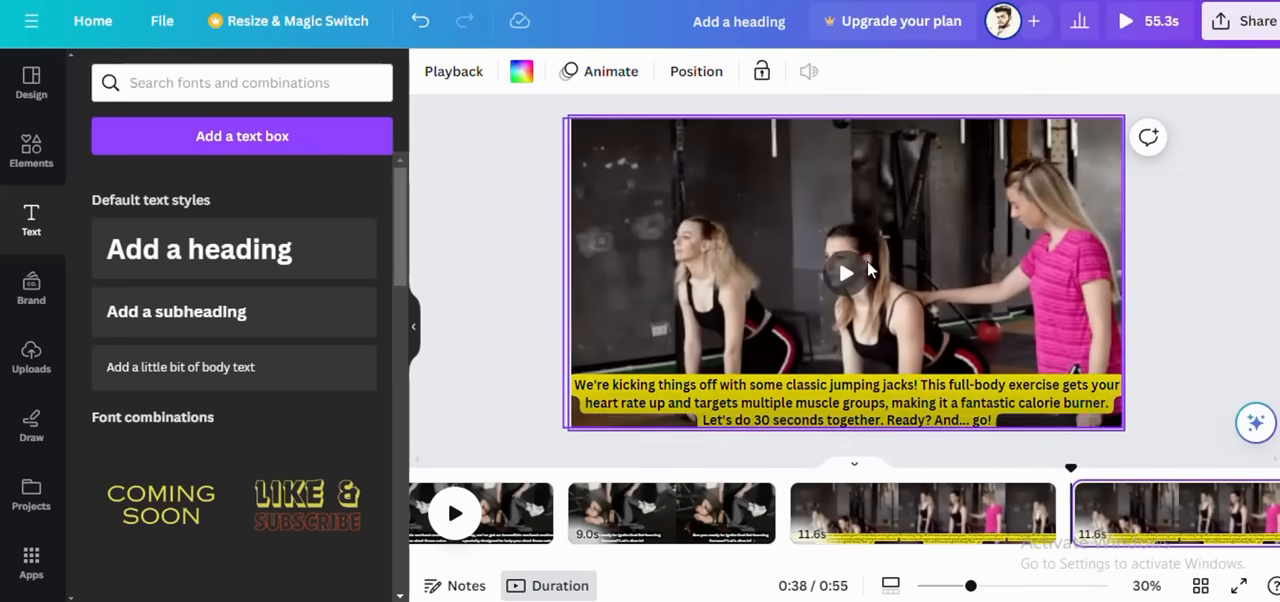
# Step: Select the fifth page's caption, and in ChatGPT copy "Great job! Keep that energy up! Now, let's move on to our next exercise."
pyautogui.moveTo(1022, 562); pyautogui.dragTo(1055, 566)
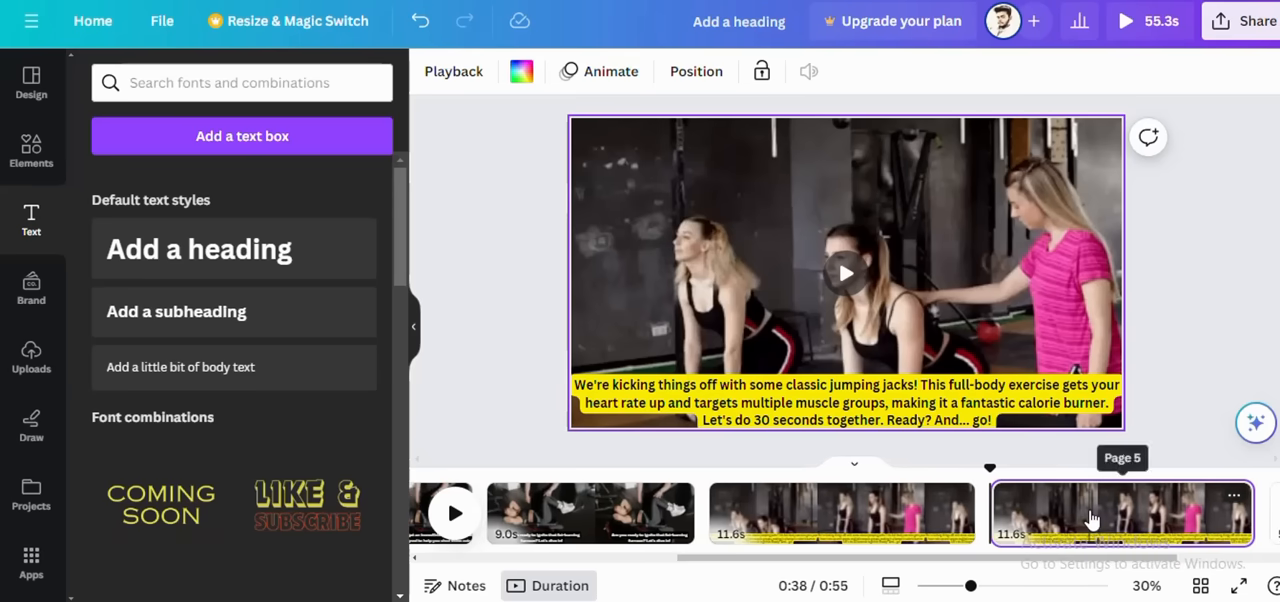
pyautogui.click(1089, 468)
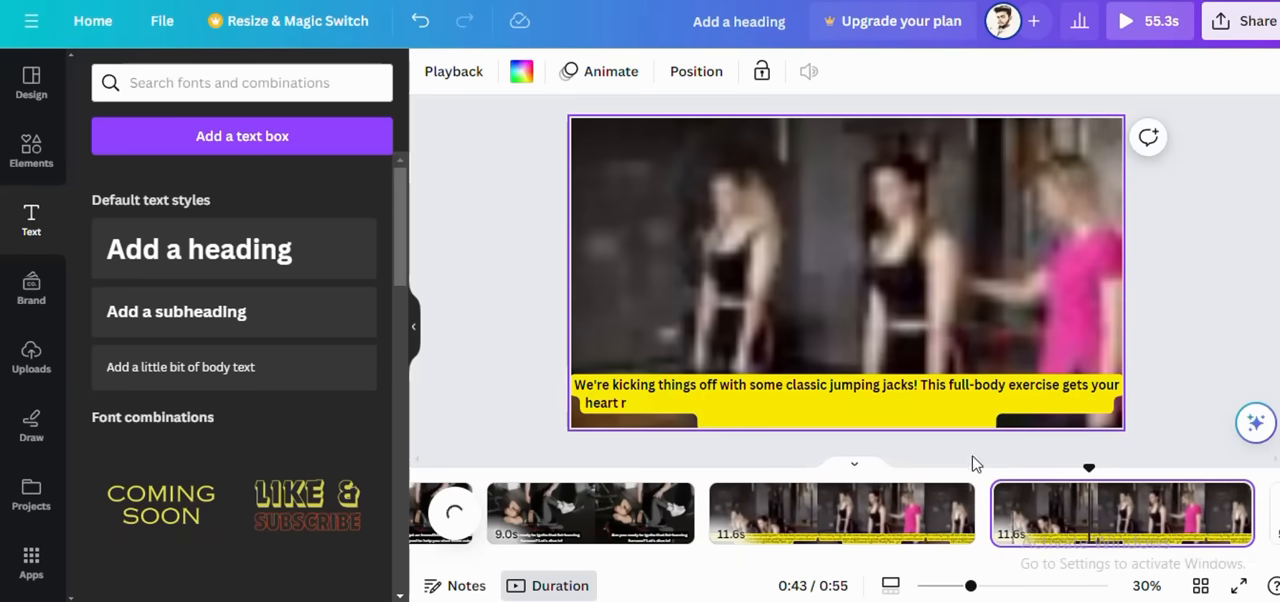
pyautogui.click(608, 392)
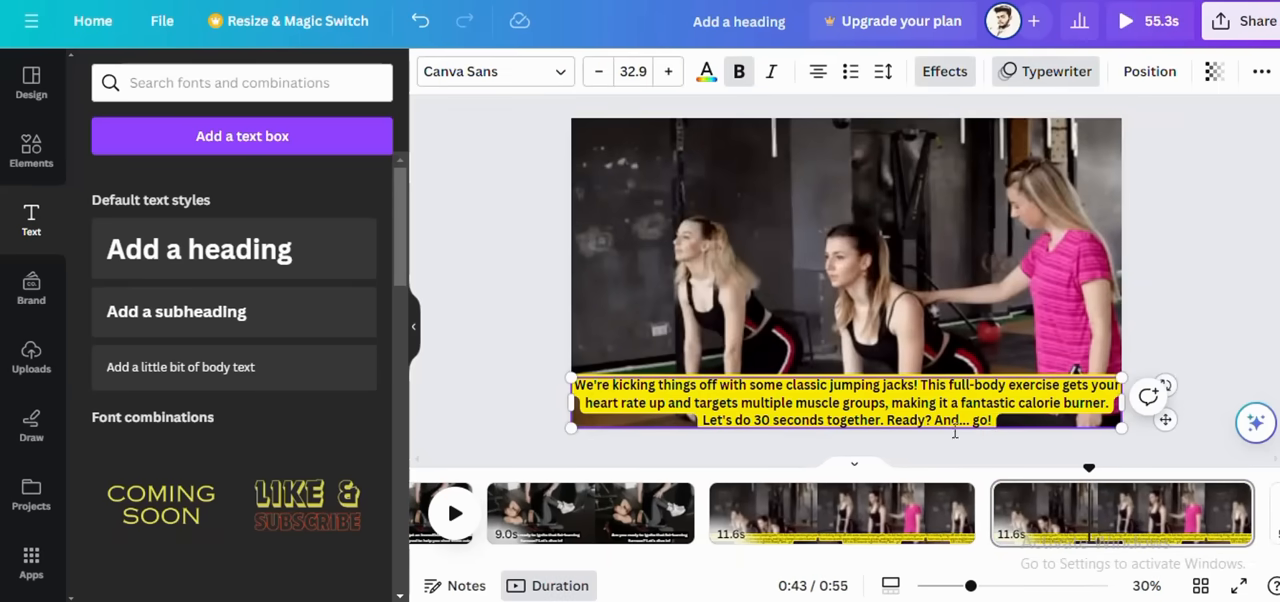
pyautogui.hotkey('alt', 'Tab')
pyautogui.scroll(-2, 692, 372)
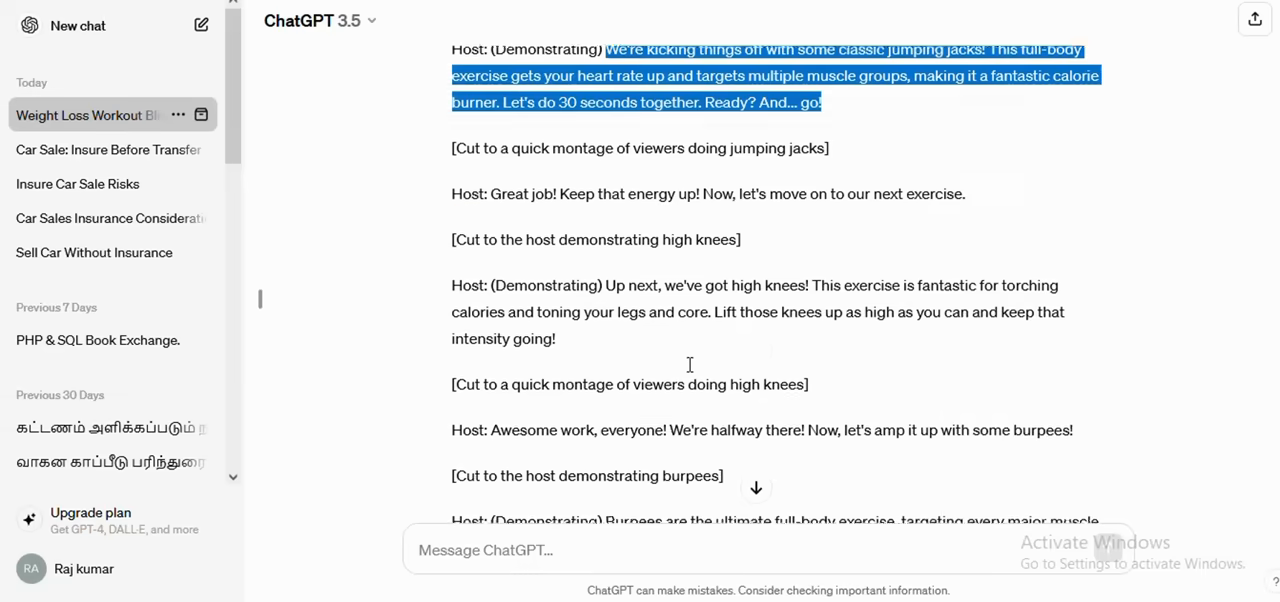
pyautogui.moveTo(493, 115); pyautogui.dragTo(977, 125)
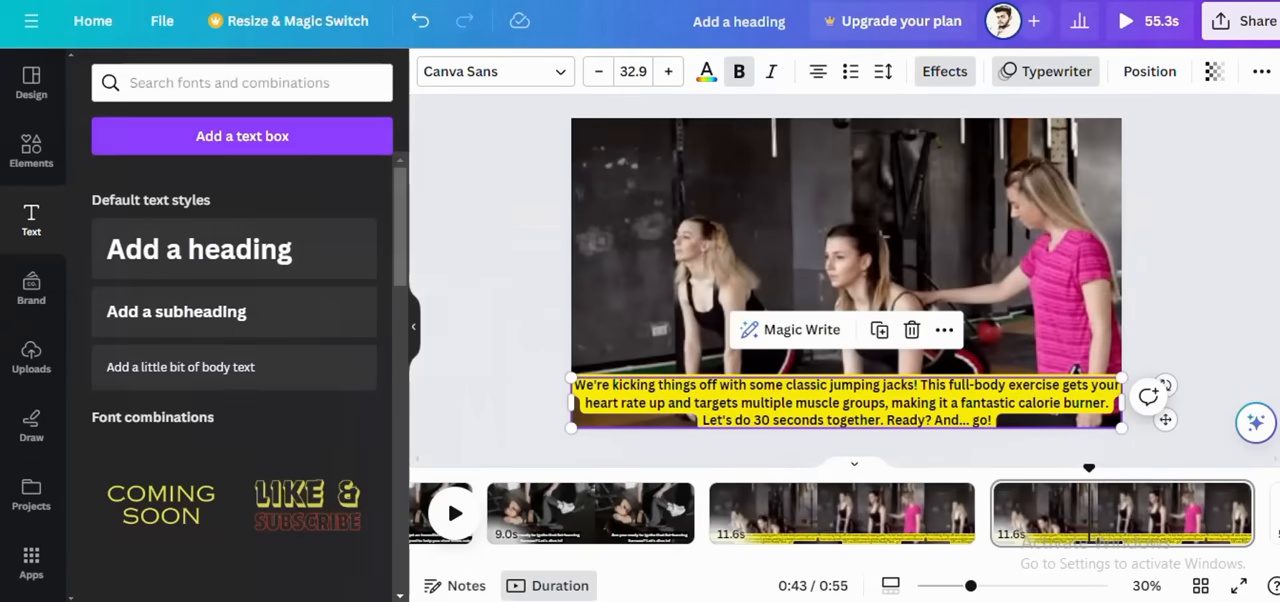
# Step: In Canva, replace the fifth page's entire caption text with the copied "Great job!" line
pyautogui.click(983, 420)
pyautogui.moveTo(998, 420); pyautogui.dragTo(566, 373)
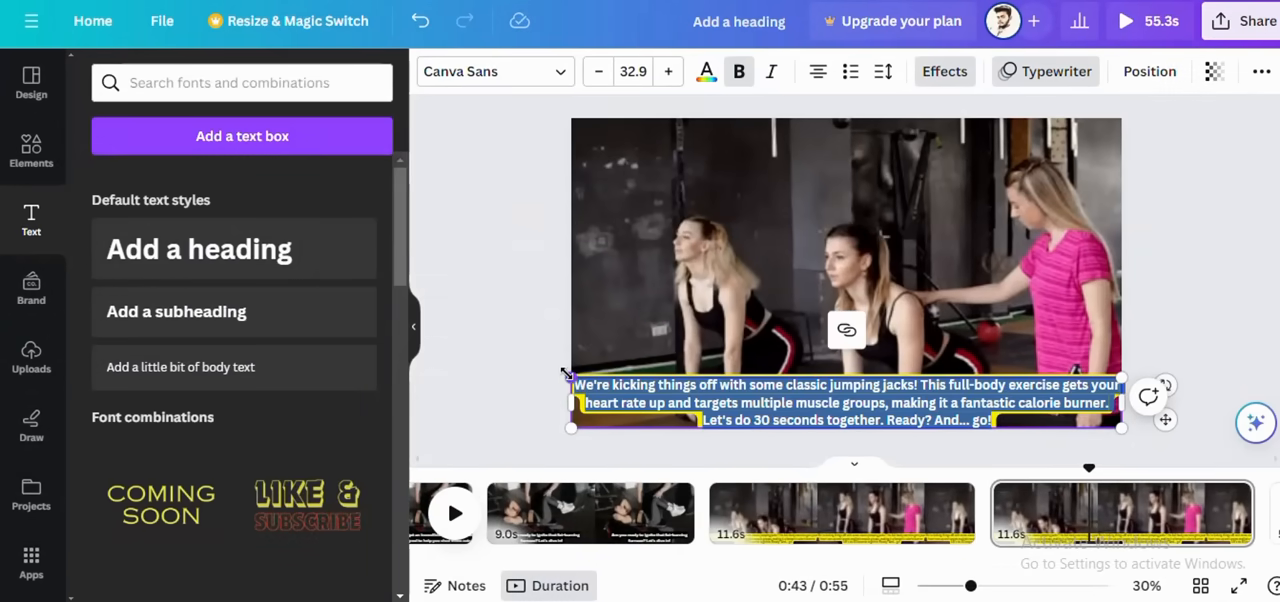
pyautogui.hotkey('ctrl', 'v')
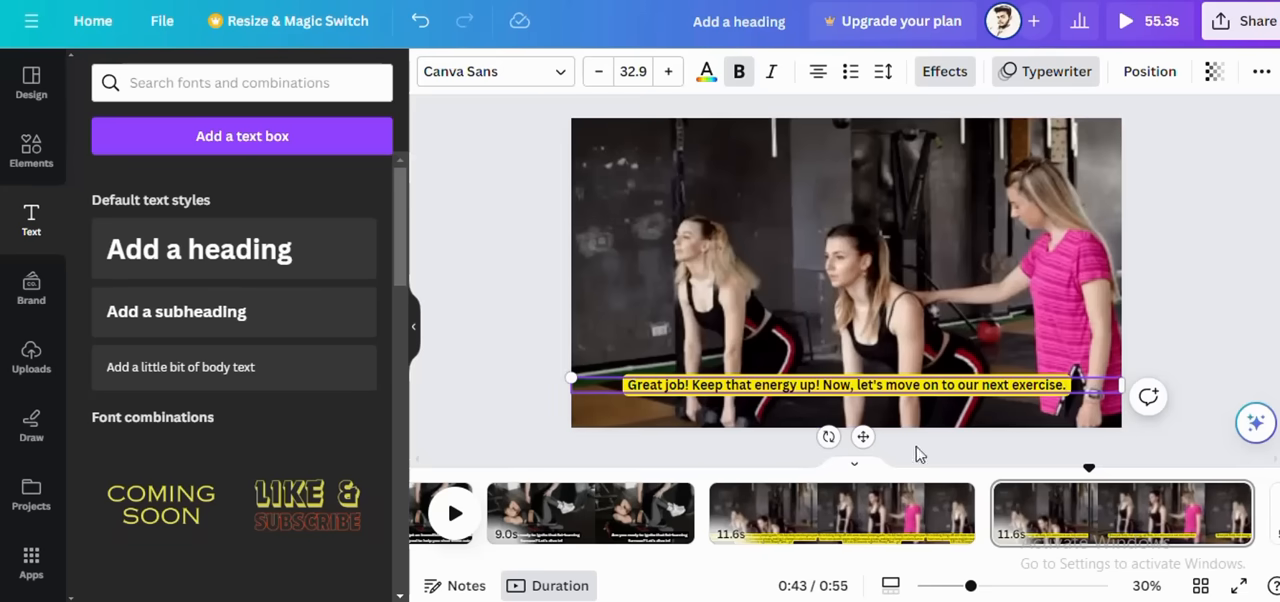
pyautogui.click(716, 375)
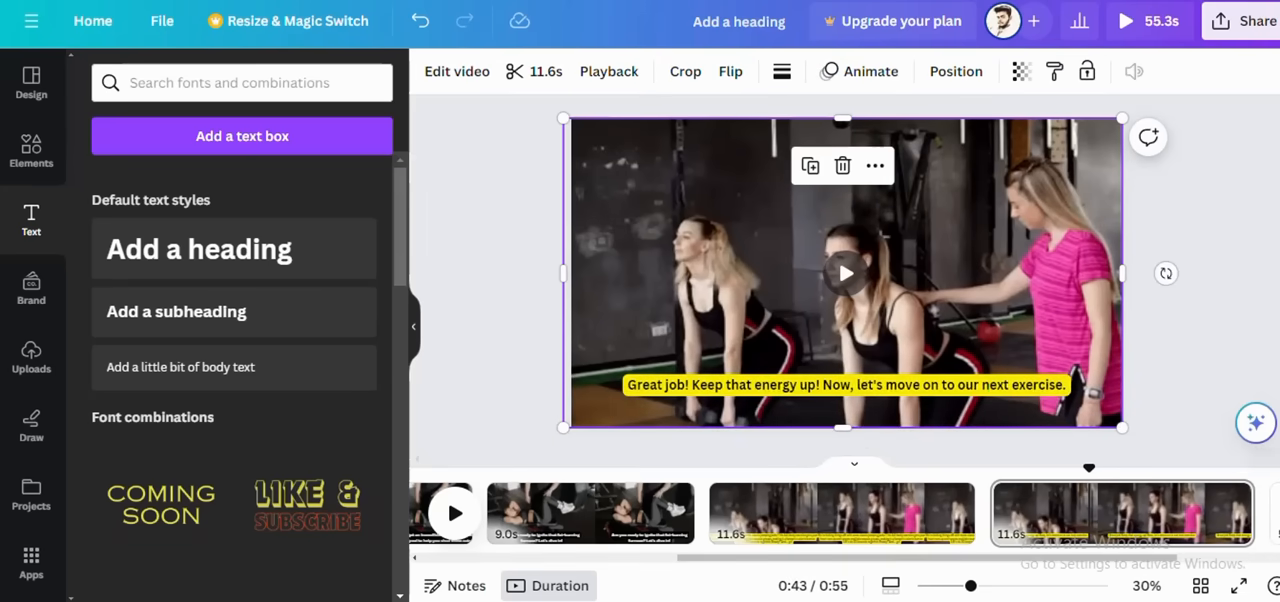
# Step: Go to the blank sixth page and add the uploaded 9.0s bench workout video to it
pyautogui.click(1277, 515)
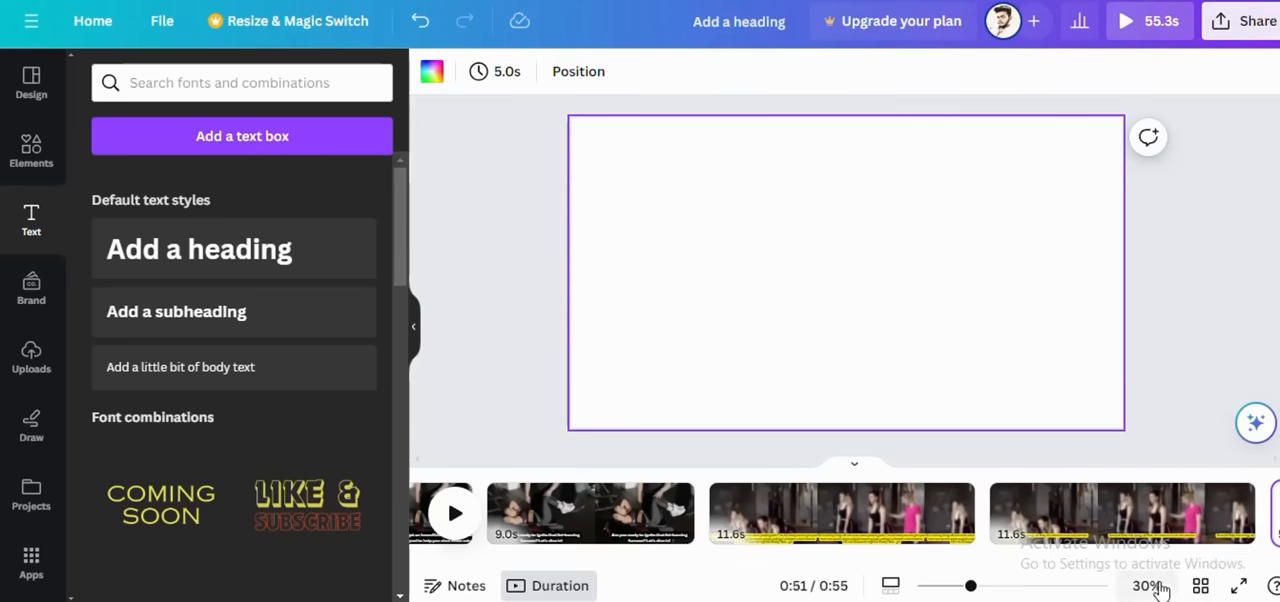
pyautogui.moveTo(1143, 560); pyautogui.dragTo(1260, 571)
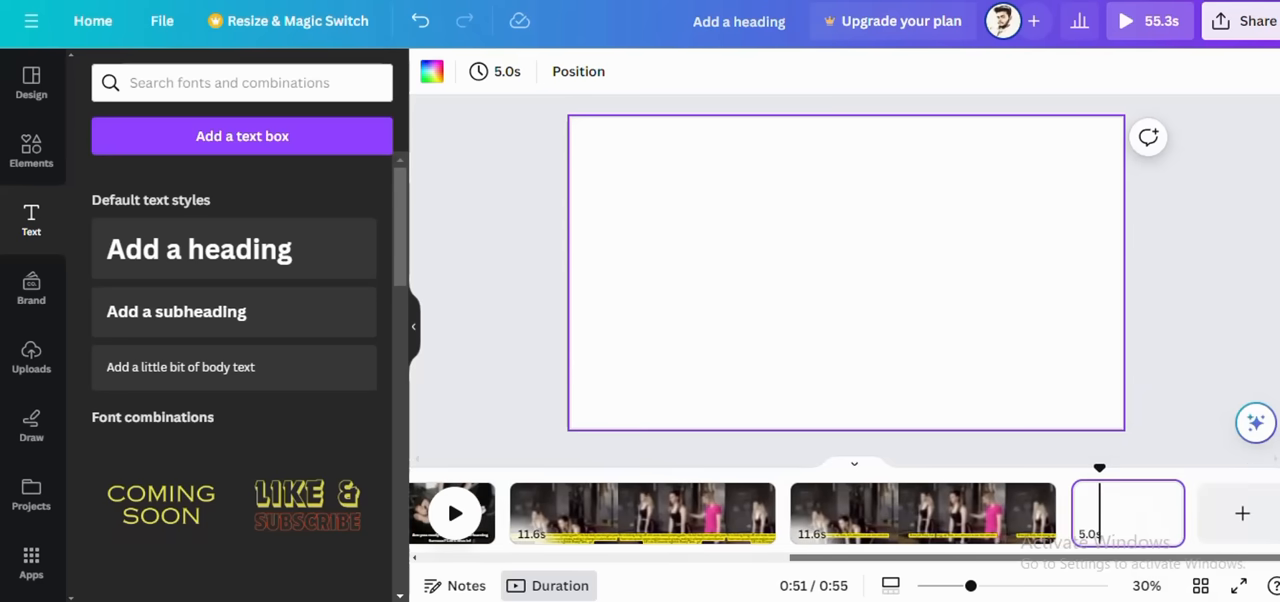
pyautogui.click(1131, 536)
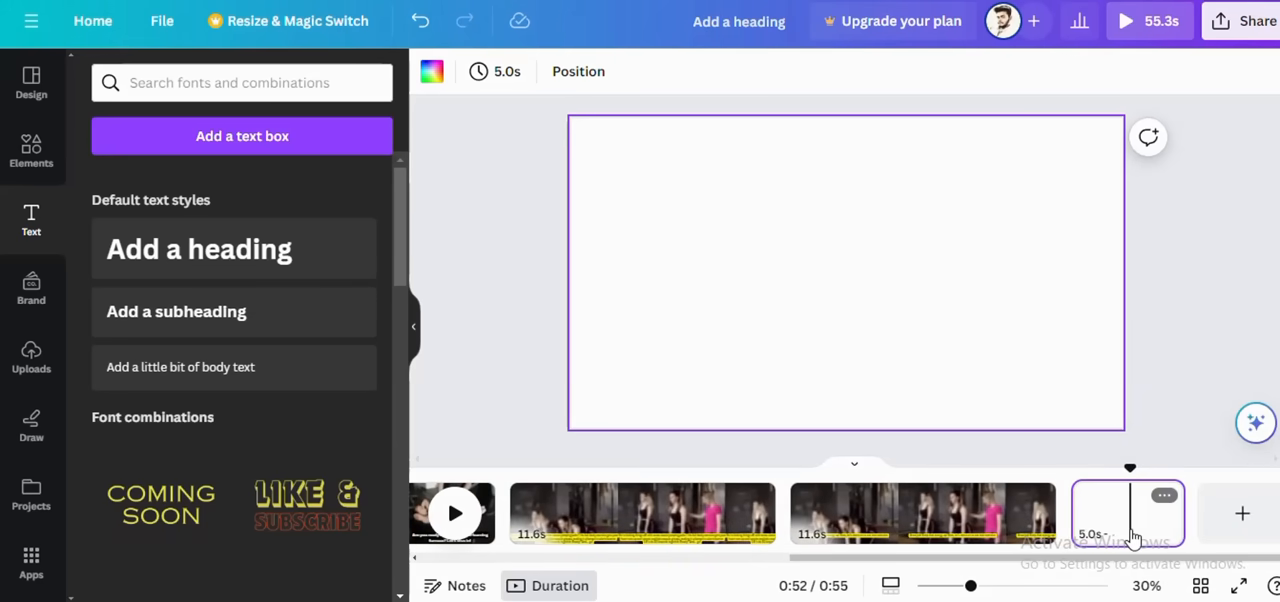
pyautogui.click(31, 370)
pyautogui.click(255, 258)
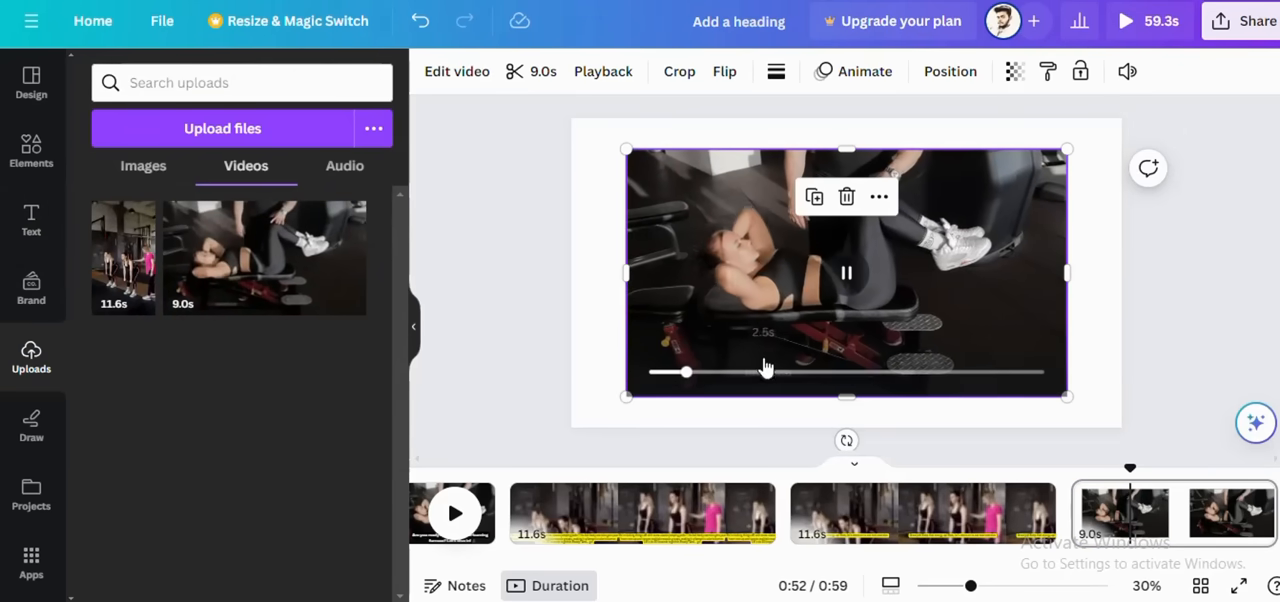
# Step: Move the bench workout video to the page's top-left corner and widen it to the full page width
pyautogui.moveTo(685, 276); pyautogui.dragTo(635, 240)
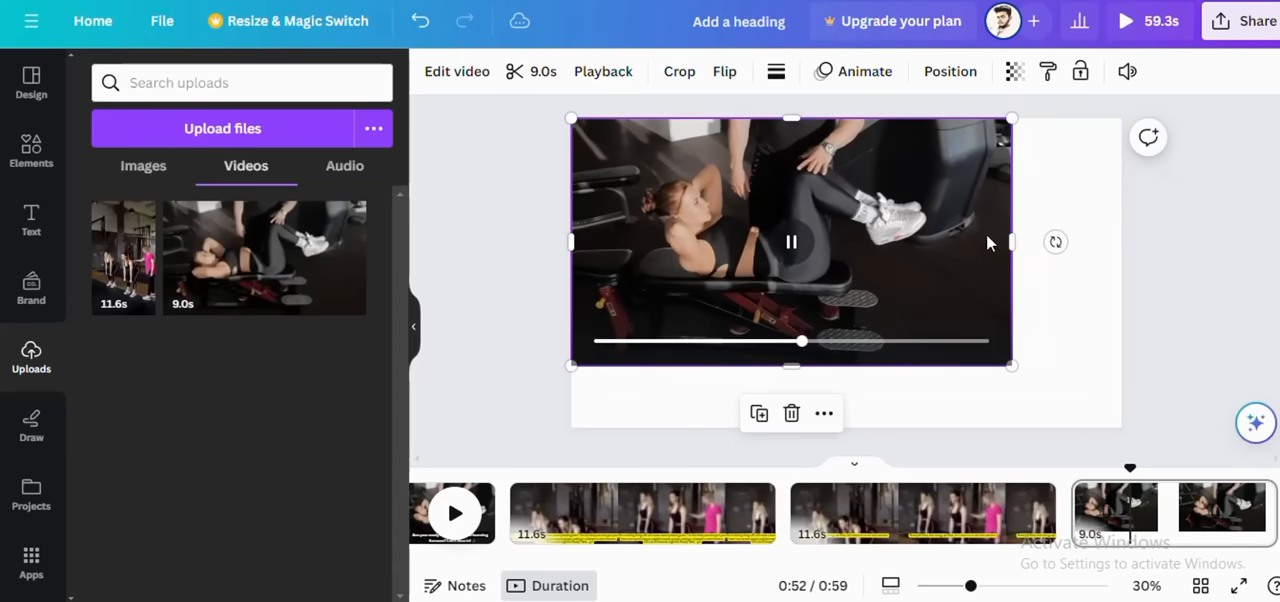
pyautogui.moveTo(1011, 237); pyautogui.dragTo(1130, 252)
pyautogui.click(746, 389)
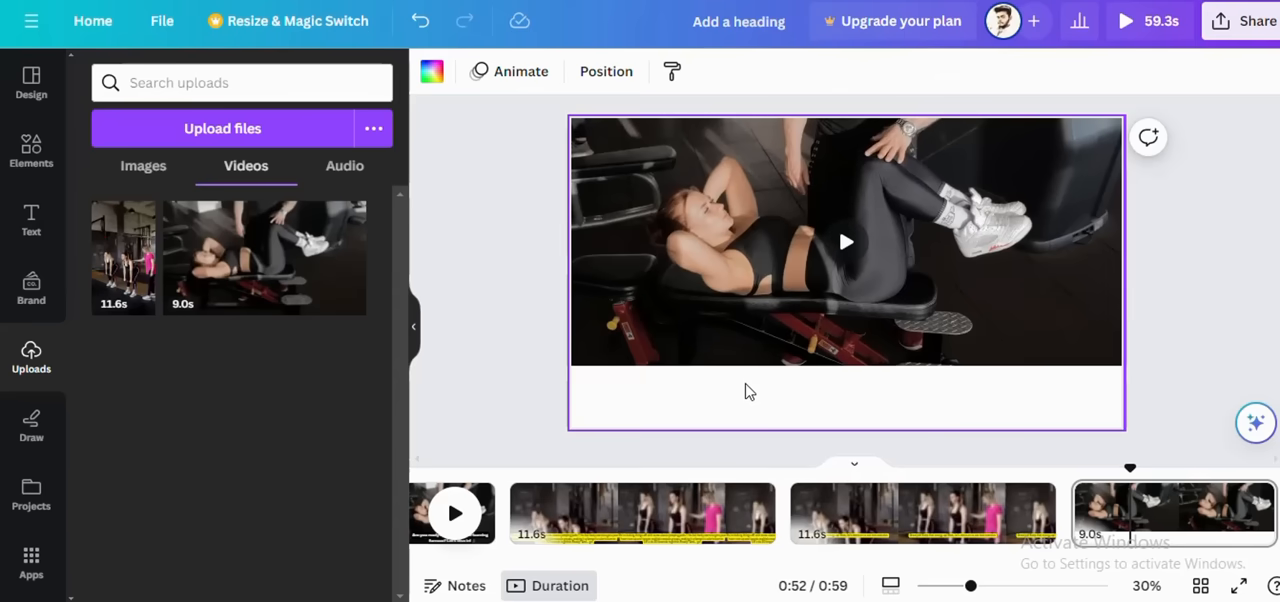
# Step: Add a heading to the sixth page, and in ChatGPT copy the "Up next, we've got high knees!" passage through "intensity going!"
pyautogui.click(31, 218)
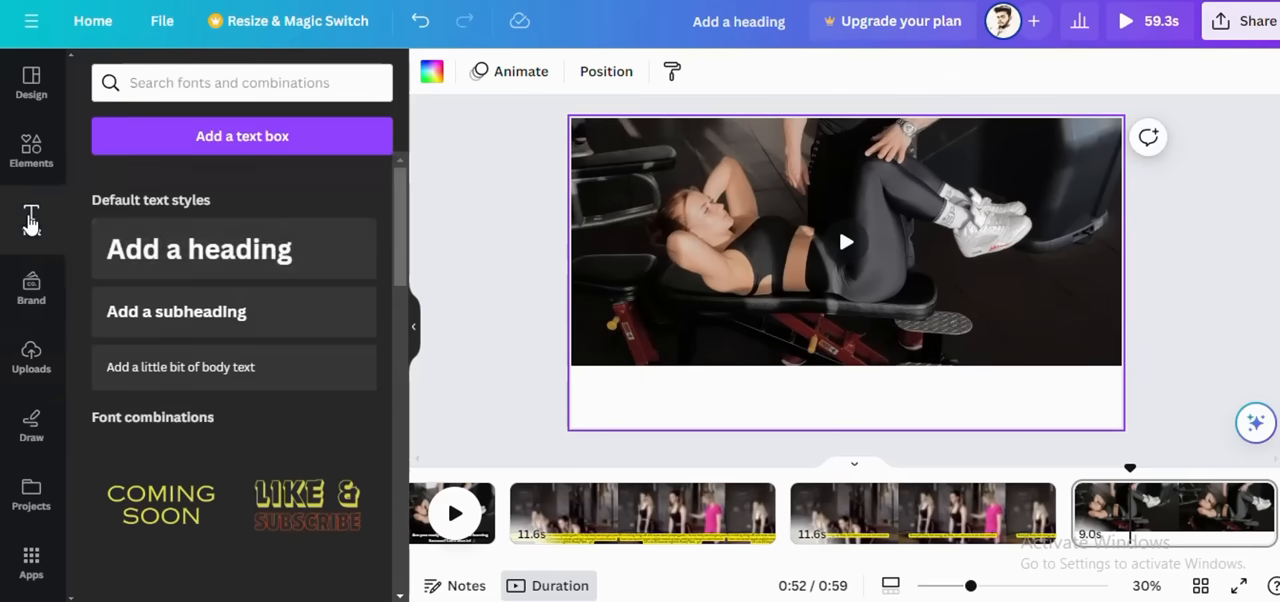
pyautogui.click(151, 251)
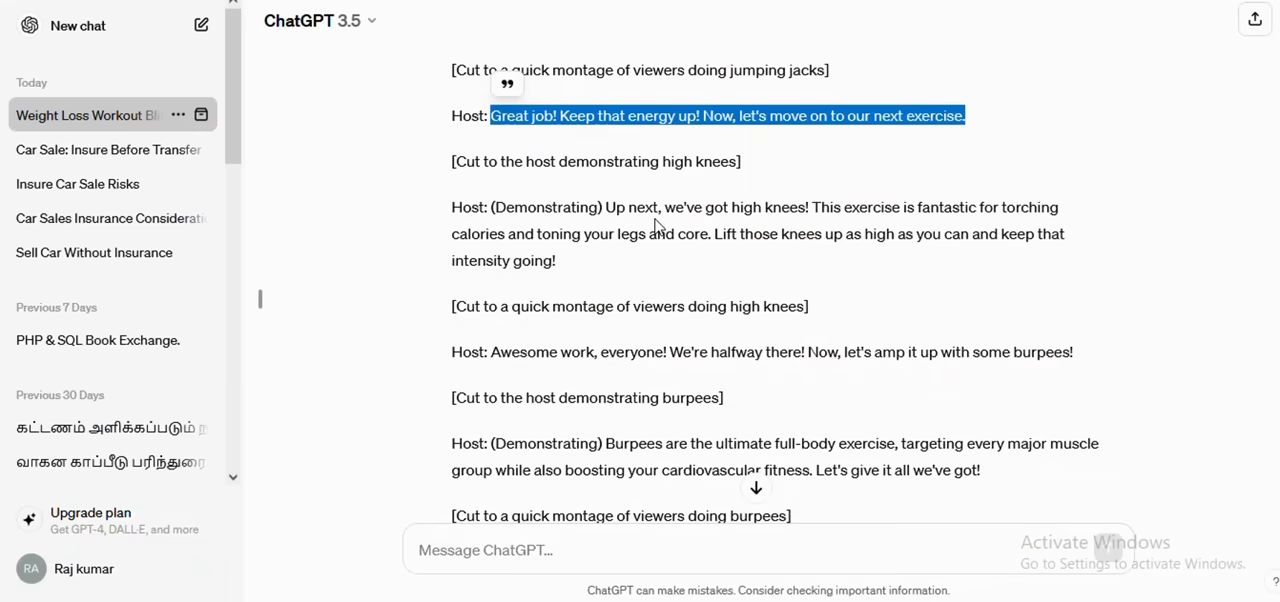
pyautogui.click(493, 208)
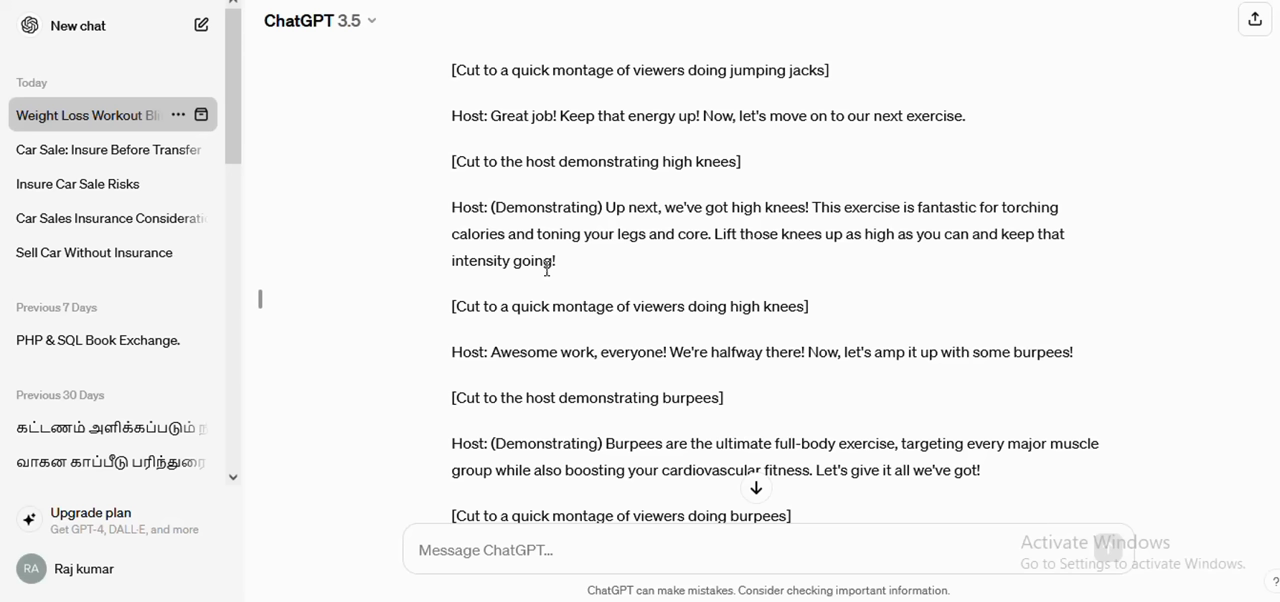
pyautogui.moveTo(571, 270); pyautogui.dragTo(608, 207)
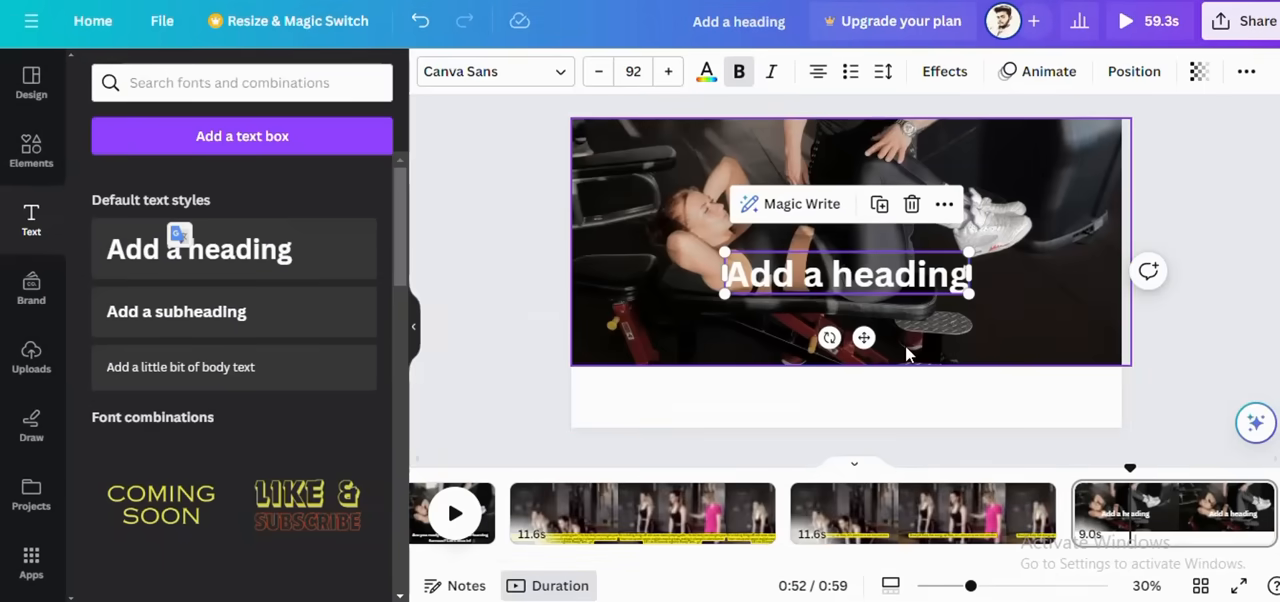
# Step: In Canva, replace the new heading's text with the copied high knees passage and reduce its font size to 60
pyautogui.doubleClick(895, 283)
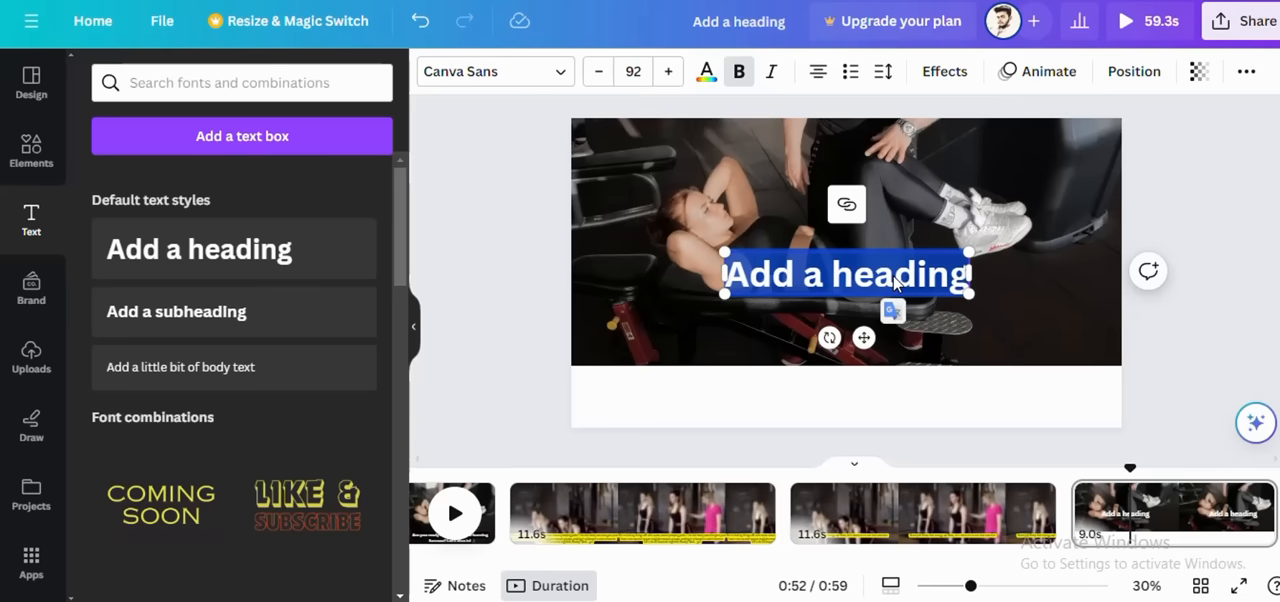
pyautogui.hotkey('ctrl', 'v')
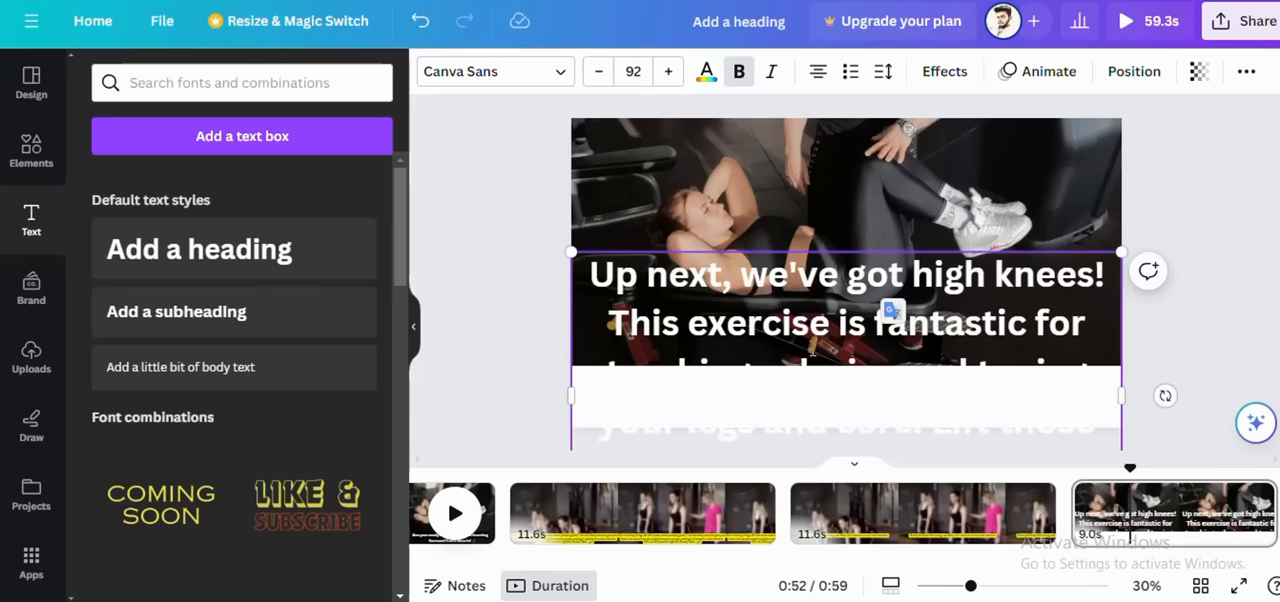
pyautogui.scroll(-2, 812, 350)
pyautogui.moveTo(1121, 434); pyautogui.dragTo(1003, 292)
pyautogui.moveTo(934, 338); pyautogui.dragTo(1118, 350)
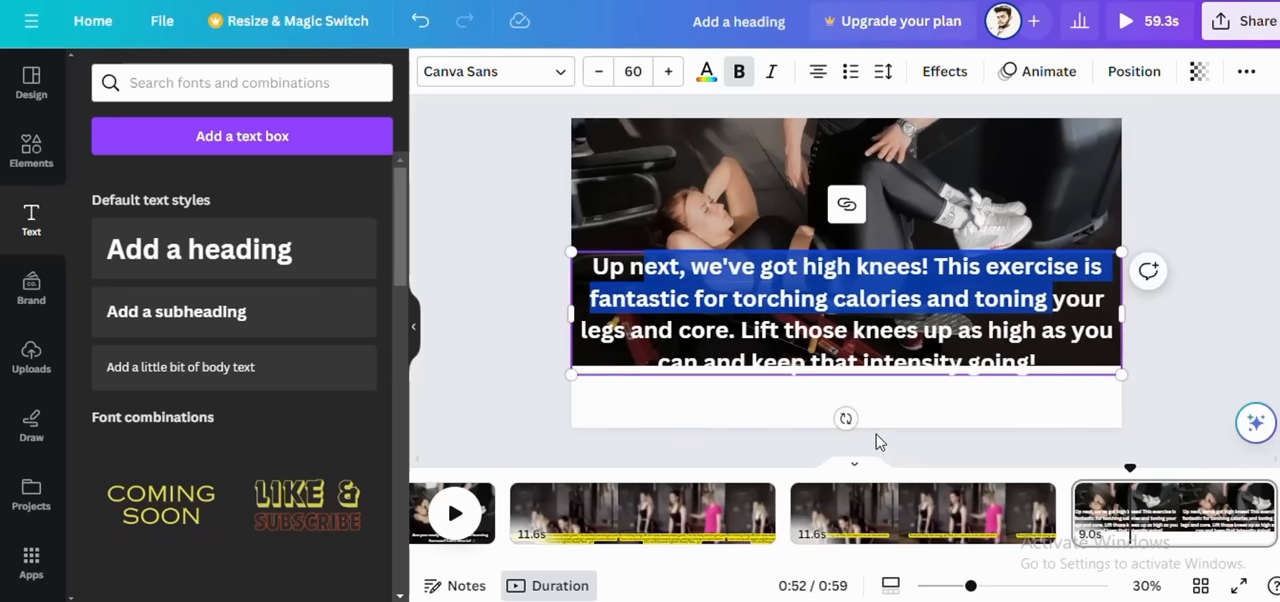
pyautogui.scroll(-1, 880, 443)
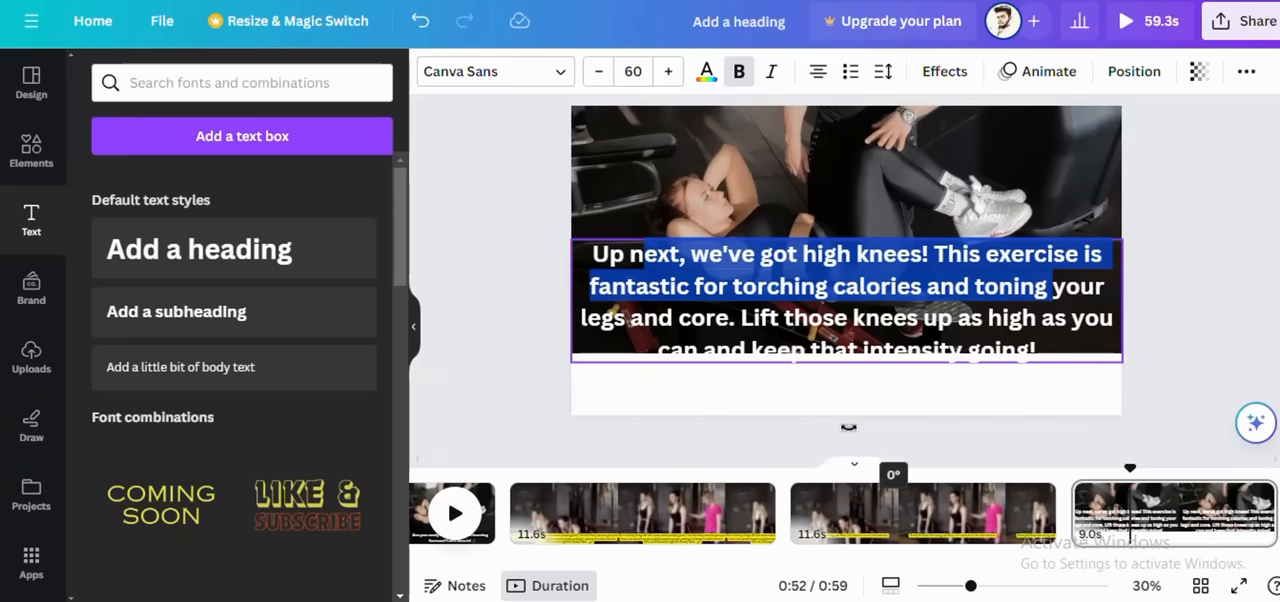
# Step: Resize the high knees caption to font size 45.2 and a width of 1,920, and align it with the page's bottom edge
pyautogui.click(583, 372)
pyautogui.click(586, 372)
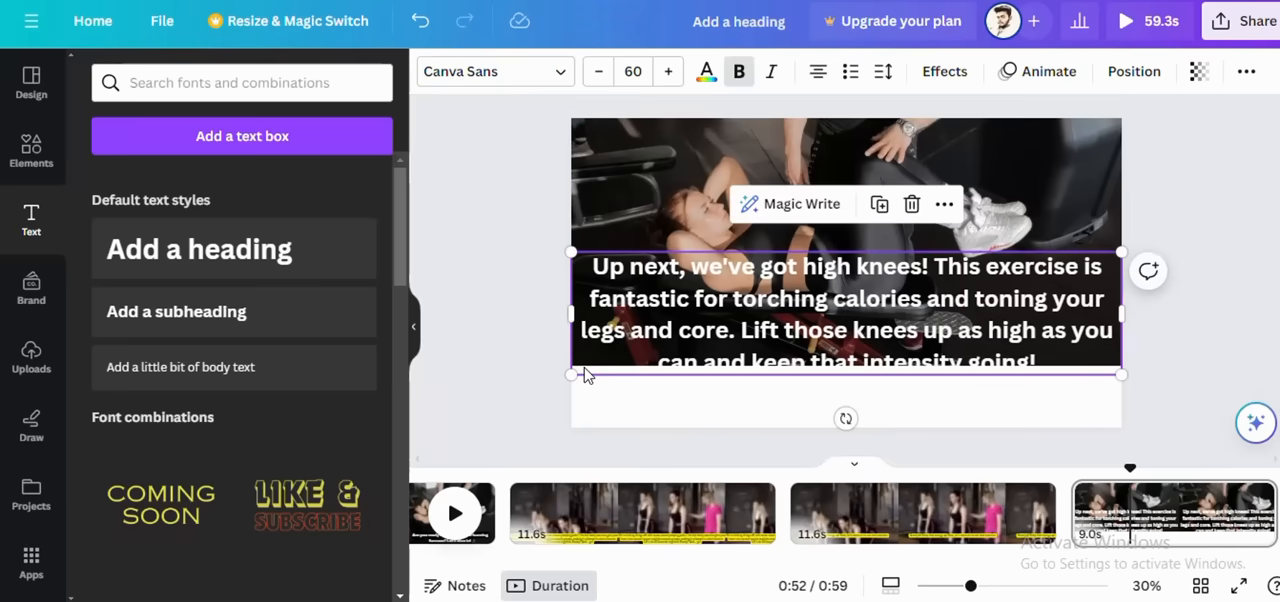
pyautogui.moveTo(585, 375); pyautogui.dragTo(586, 421)
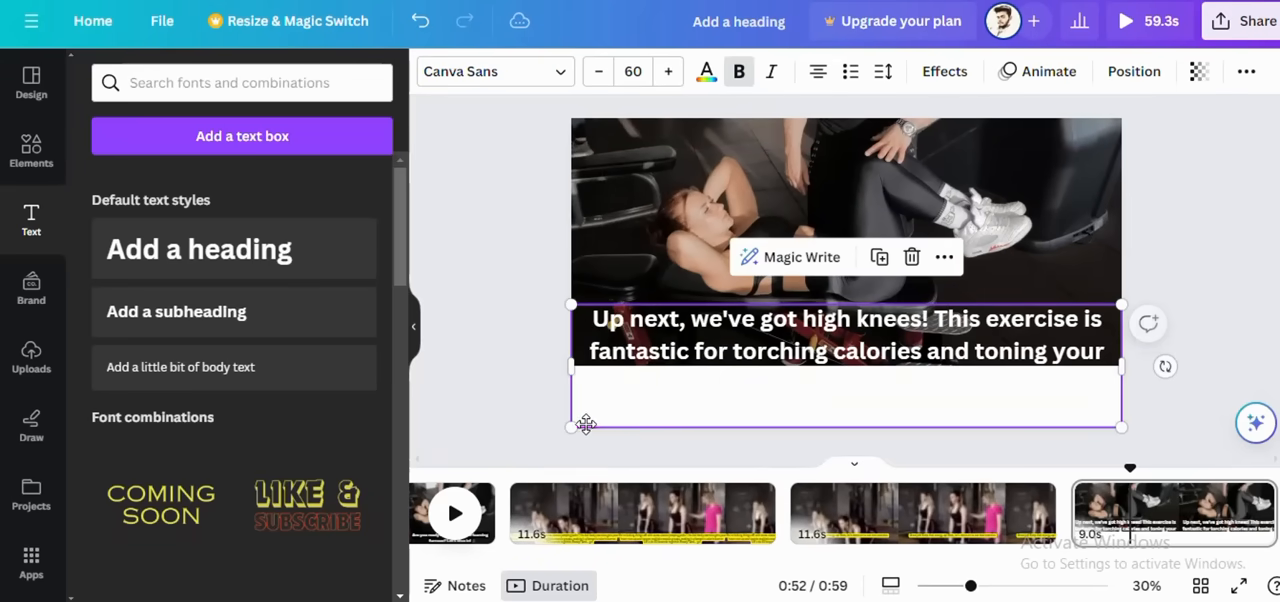
pyautogui.moveTo(571, 305); pyautogui.dragTo(706, 336)
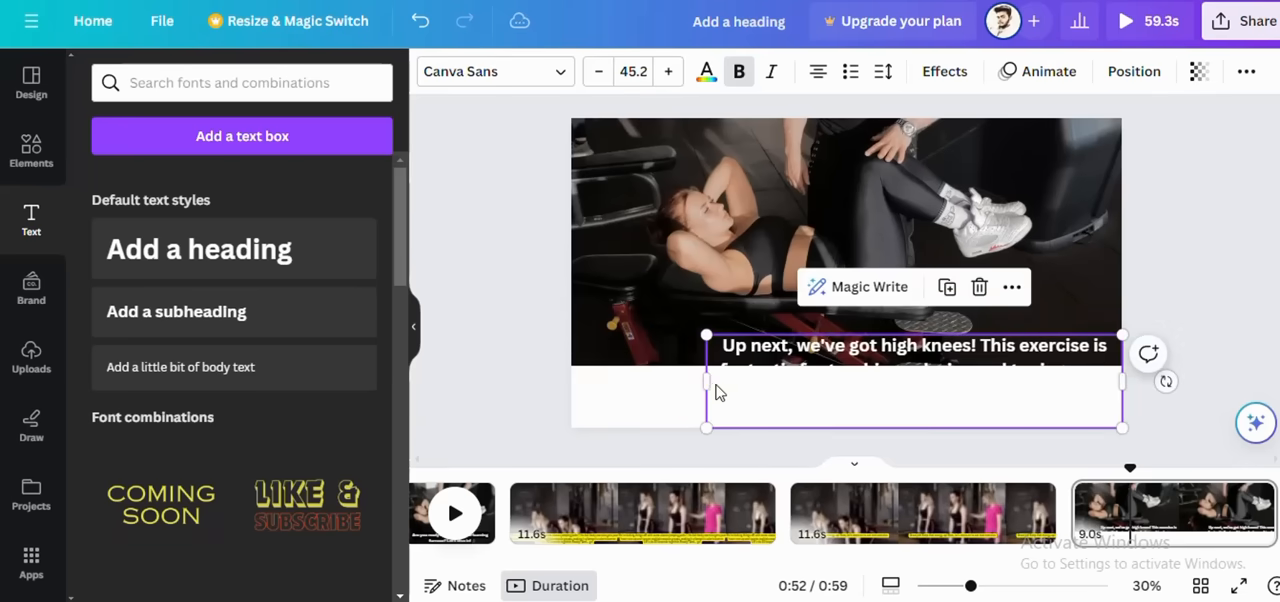
pyautogui.moveTo(704, 379); pyautogui.dragTo(571, 380)
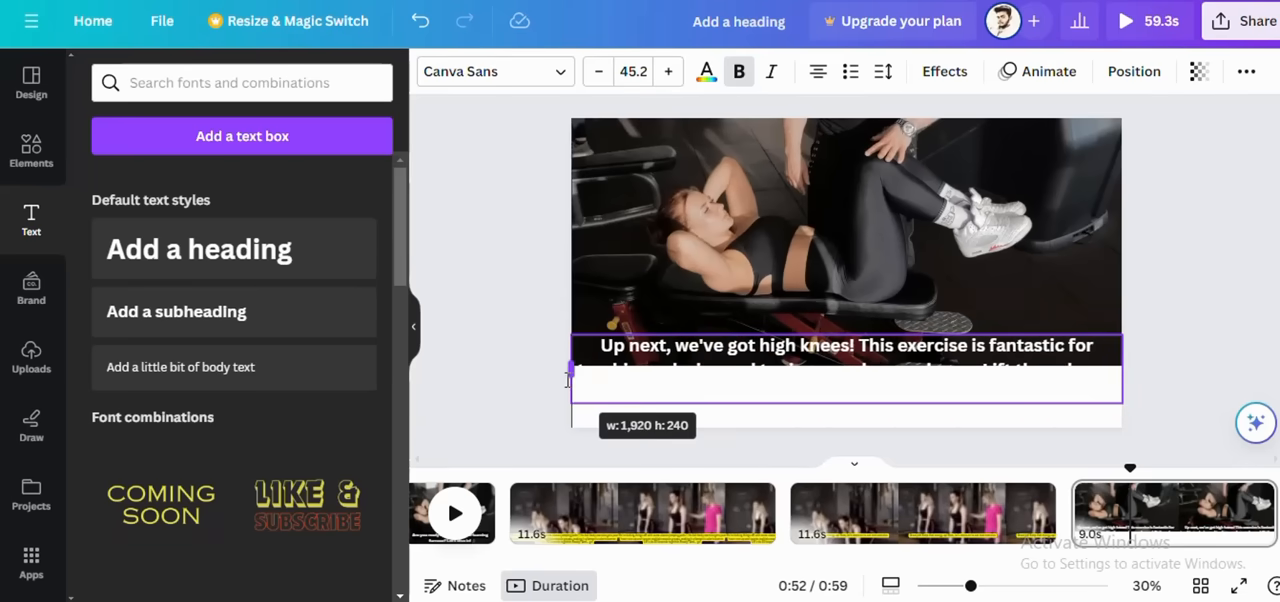
pyautogui.moveTo(790, 410); pyautogui.dragTo(790, 430)
# Step: Apply the background text effect to the whole high knees caption, putting a black backing behind the text
pyautogui.moveTo(1110, 425); pyautogui.dragTo(598, 373)
pyautogui.click(784, 402)
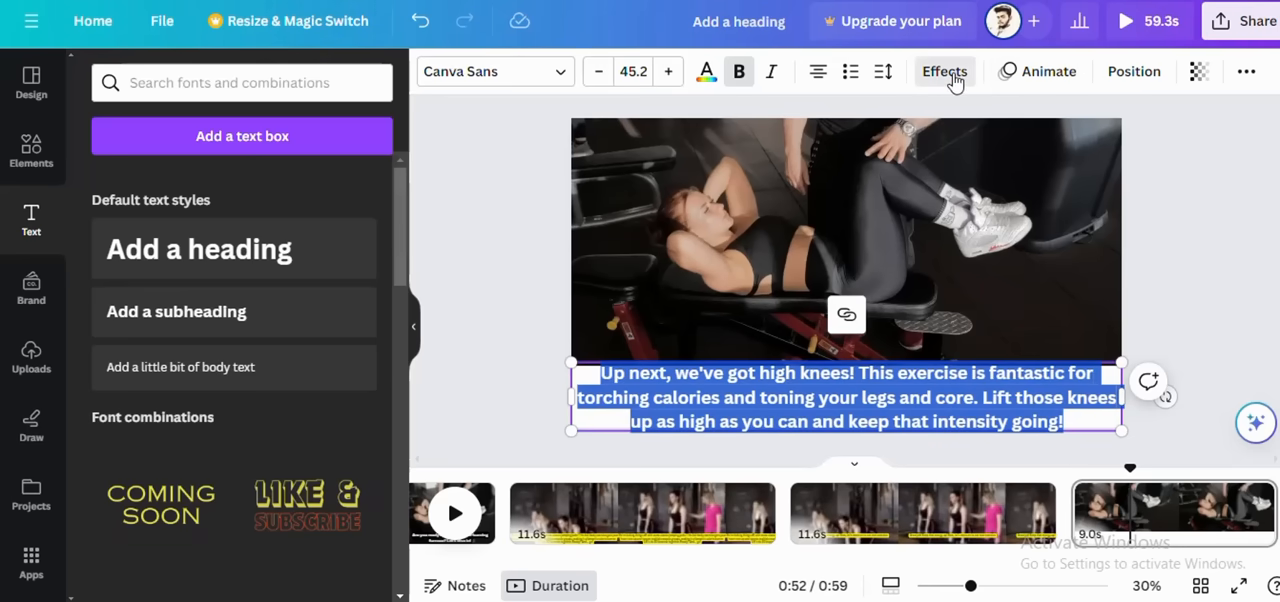
pyautogui.click(955, 77)
pyautogui.click(135, 570)
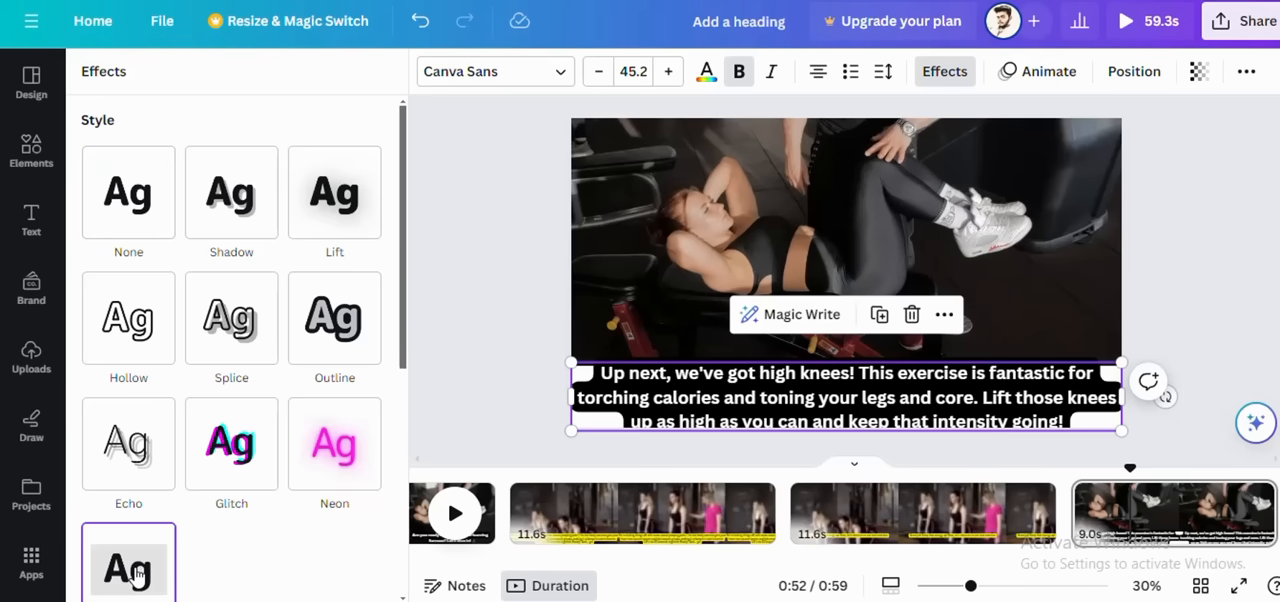
# Step: Move the high knees caption up slightly so that it overlaps the lower edge of the bench workout video
pyautogui.click(678, 312)
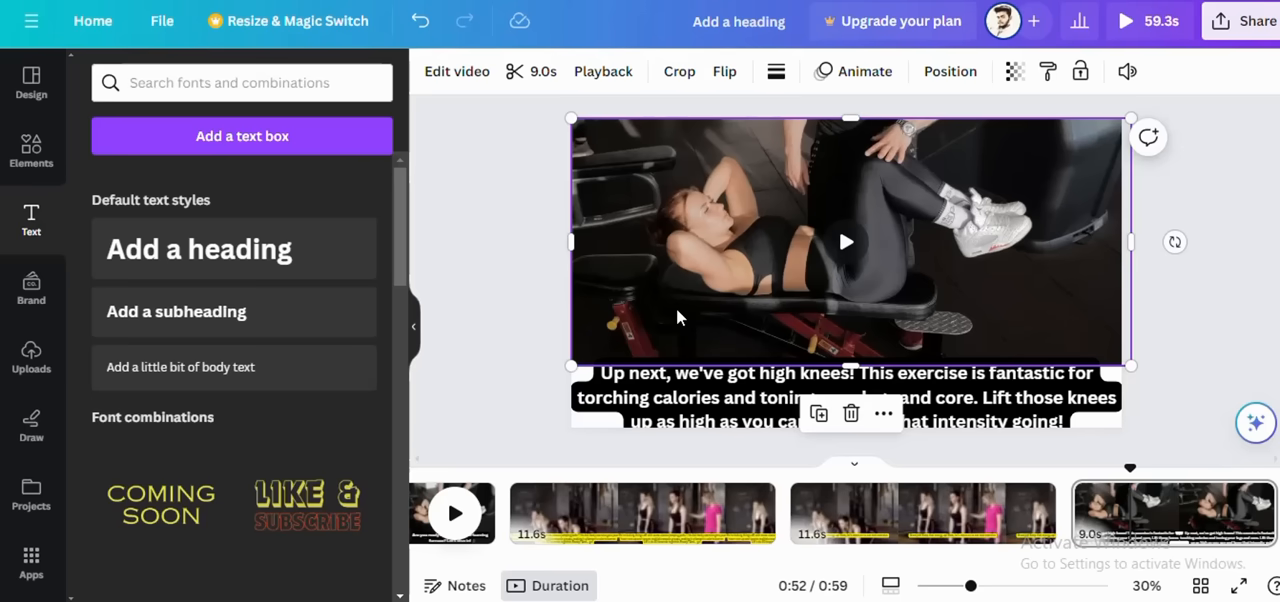
pyautogui.click(1085, 425)
pyautogui.moveTo(1008, 420); pyautogui.dragTo(1005, 390)
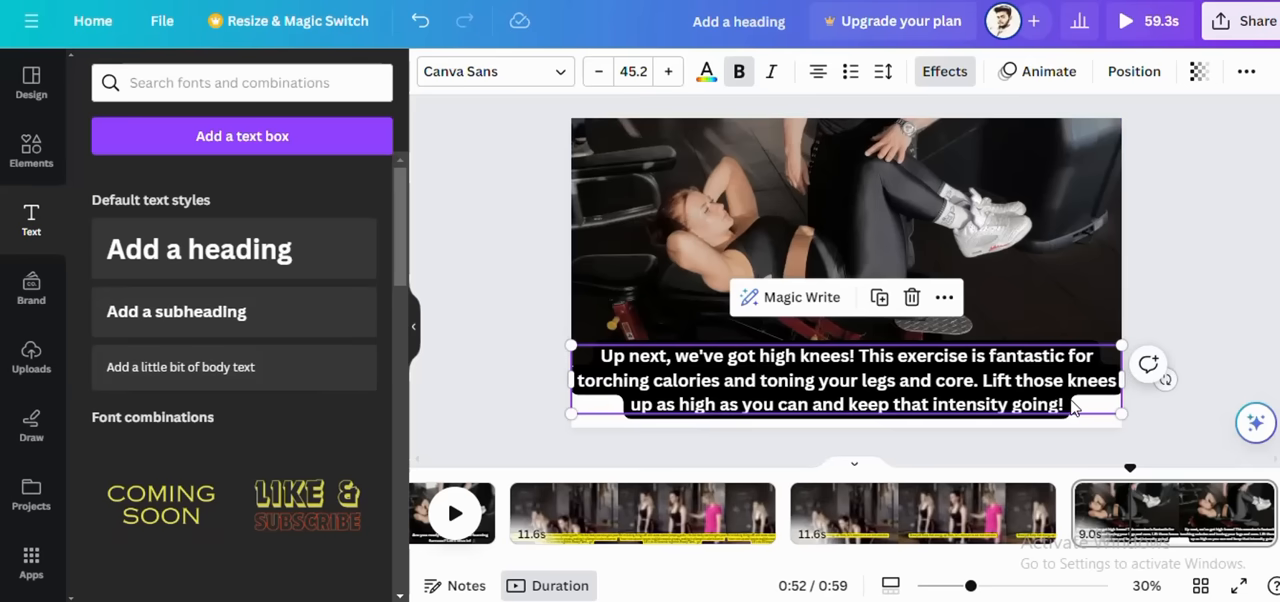
# Step: Apply the Merge writing animation to the entire high knees caption, playing on enter
pyautogui.moveTo(1072, 404); pyautogui.dragTo(580, 360)
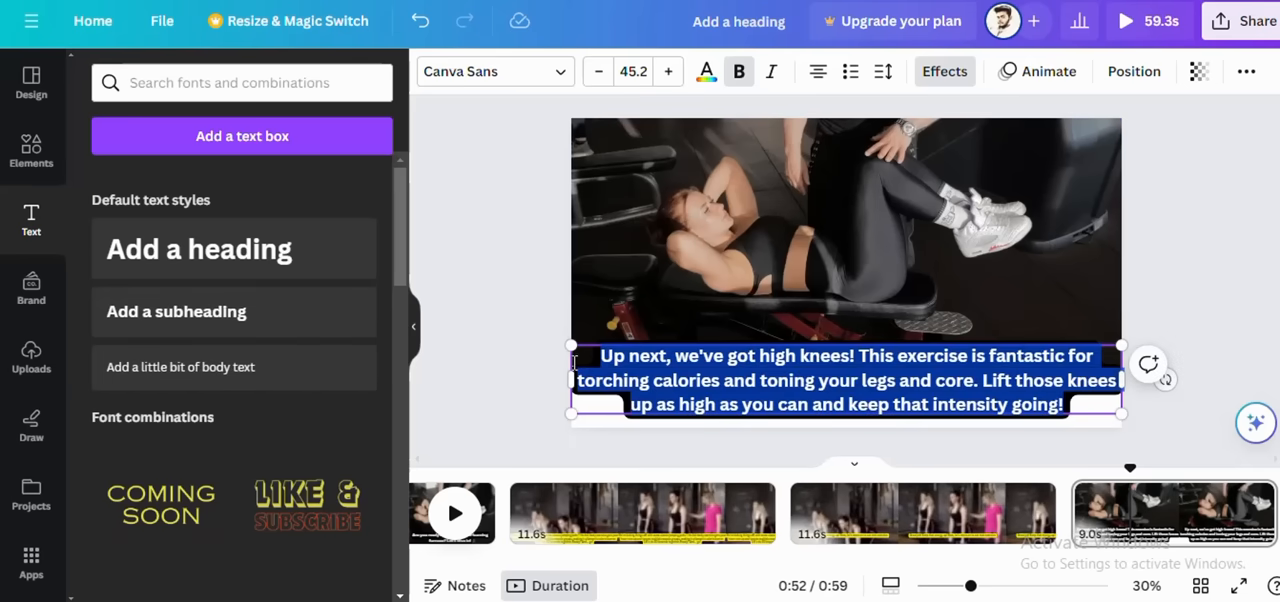
pyautogui.click(1052, 82)
pyautogui.scroll(-3, 206, 389)
pyautogui.scroll(-2, 128, 488)
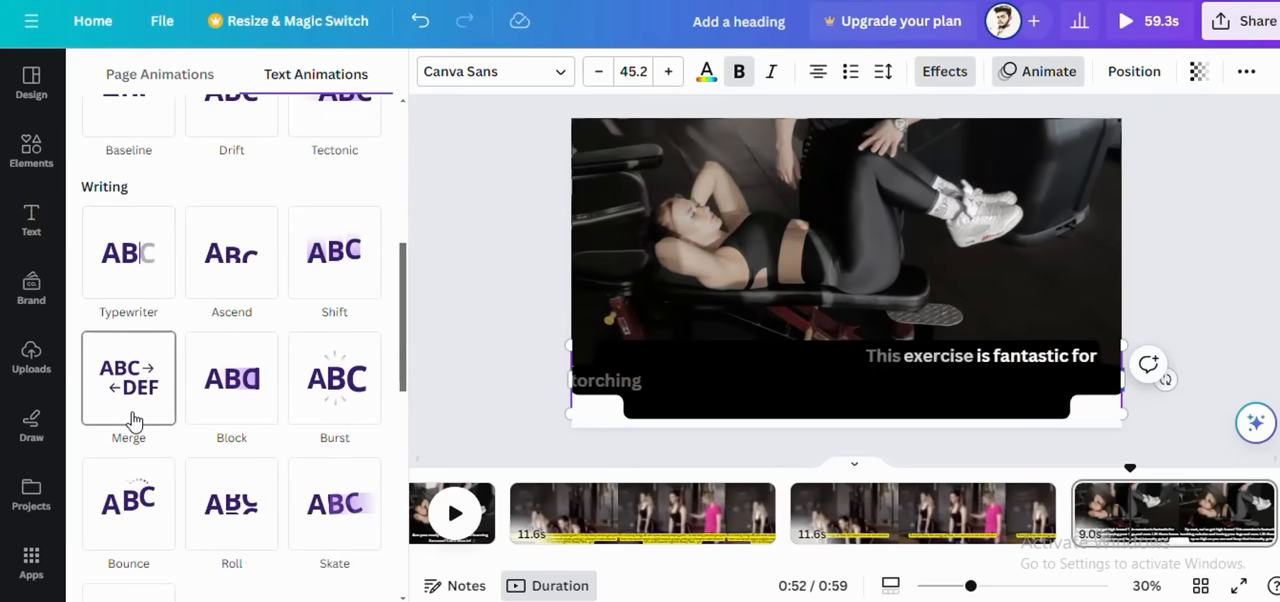
pyautogui.click(134, 418)
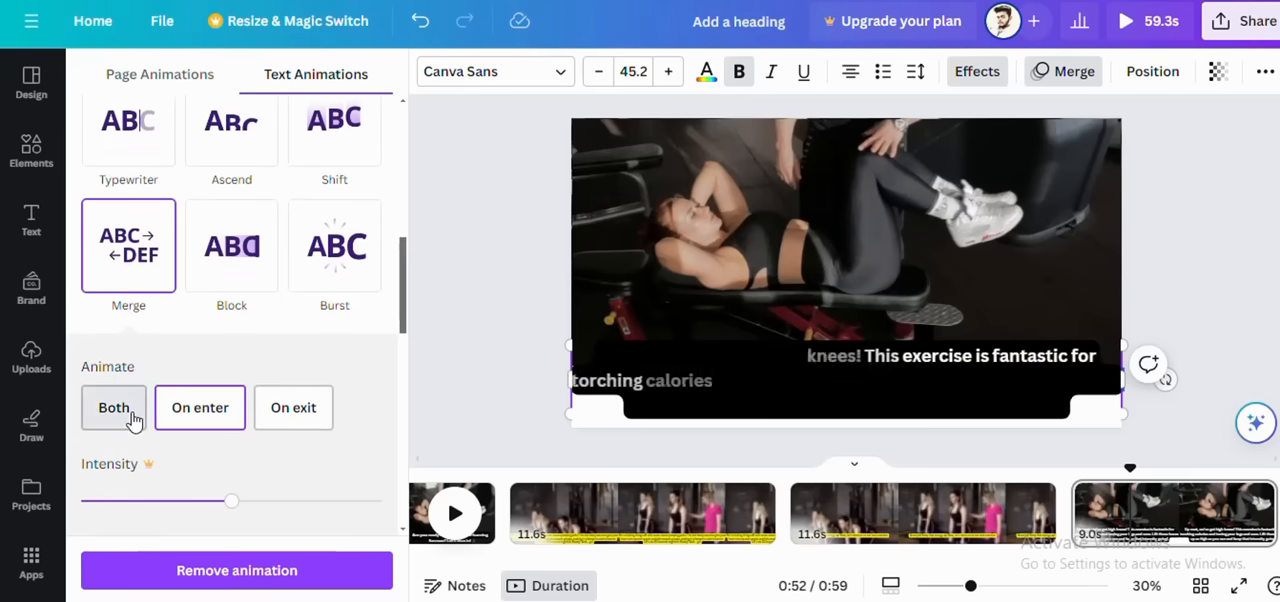
pyautogui.click(1212, 317)
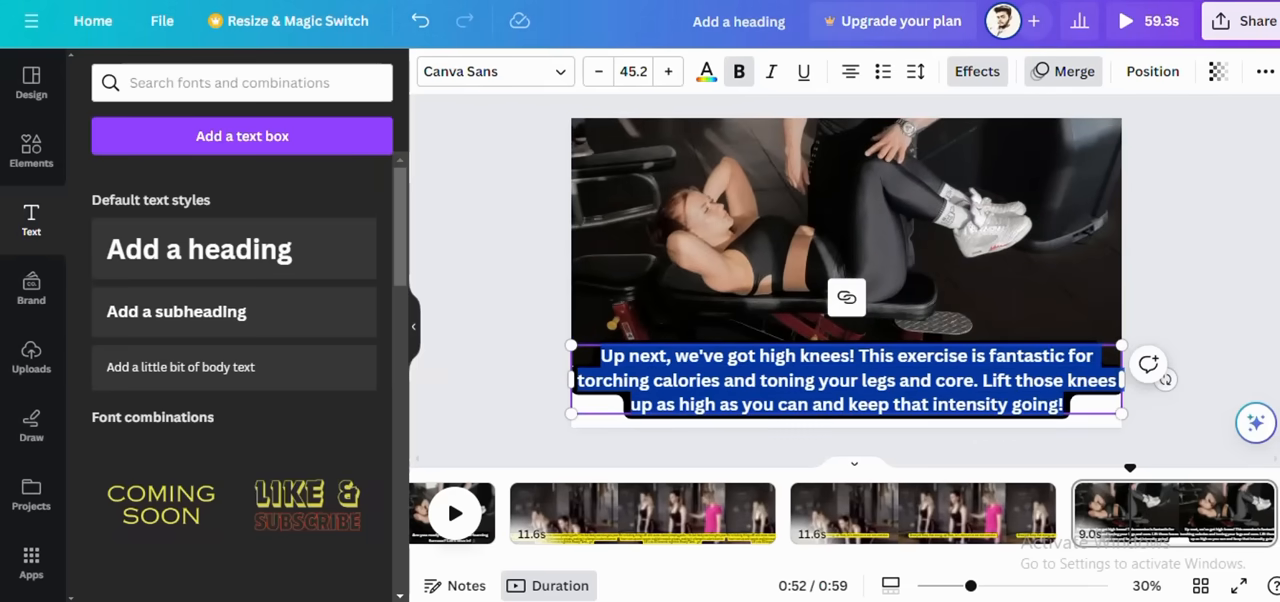
pyautogui.moveTo(870, 558); pyautogui.dragTo(922, 558)
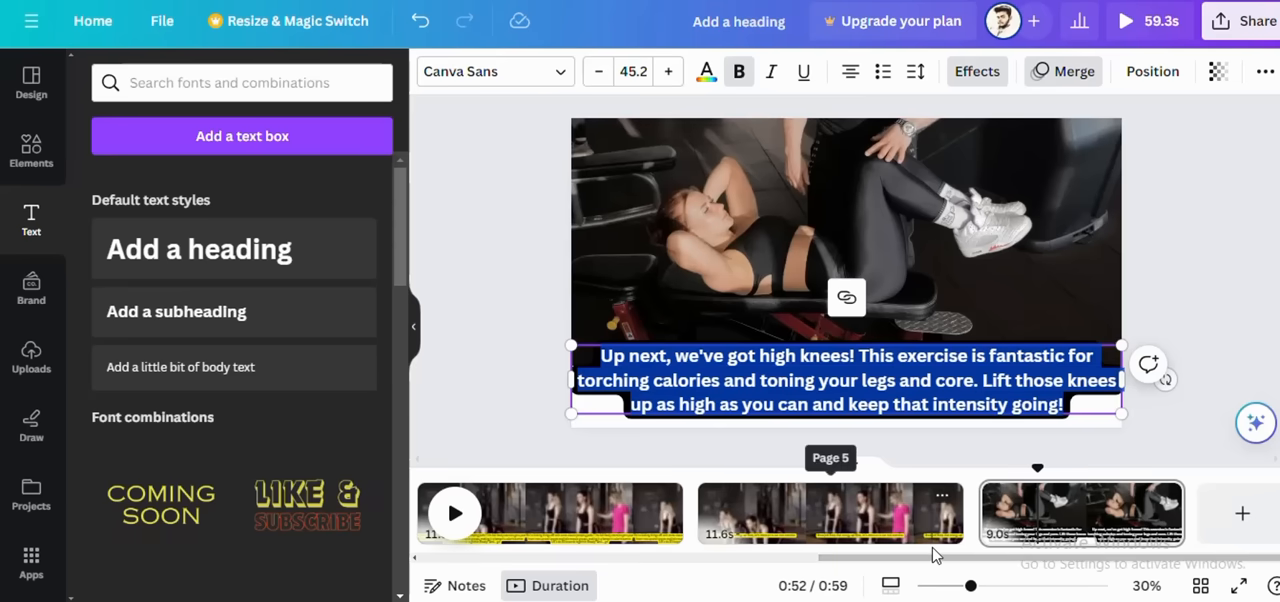
pyautogui.moveTo(951, 560); pyautogui.dragTo(553, 561)
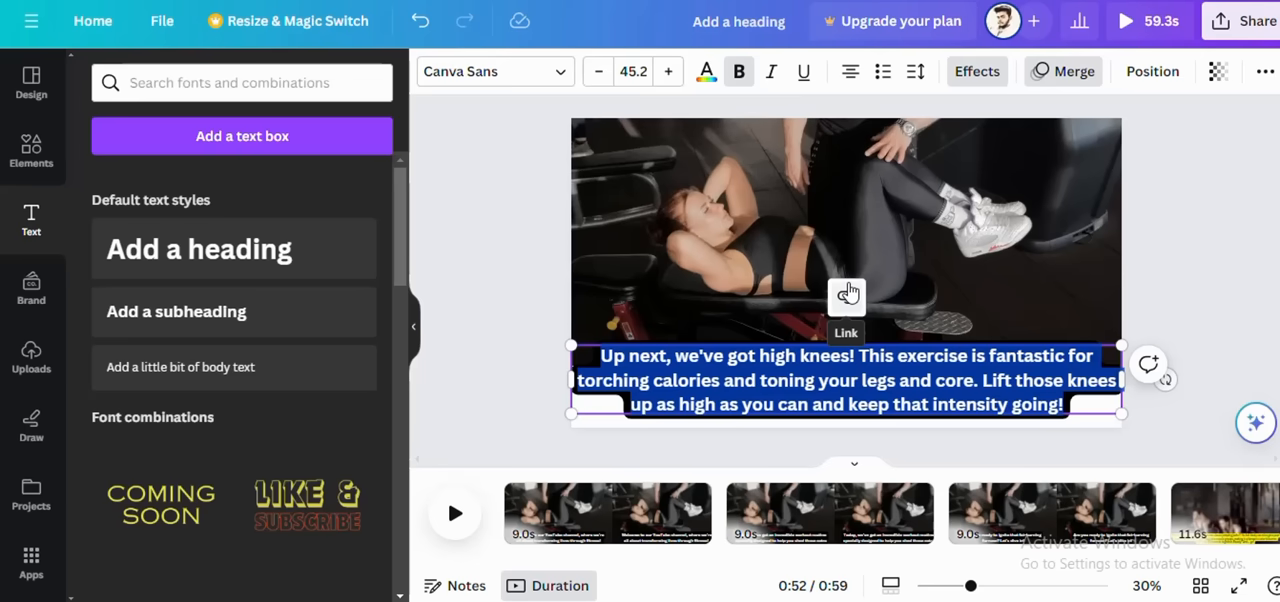
# Step: Open a new browser tab, ready for entering a web search
pyautogui.hotkey('ctrl', 't')
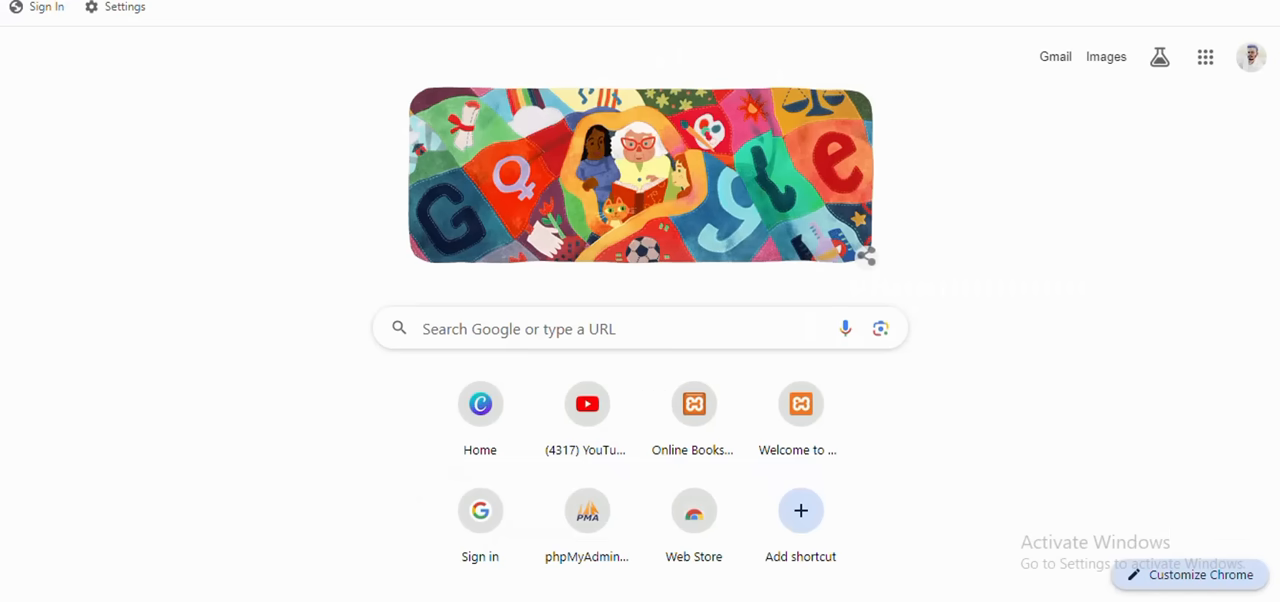
pyautogui.hotkey('ctrl', 'l')
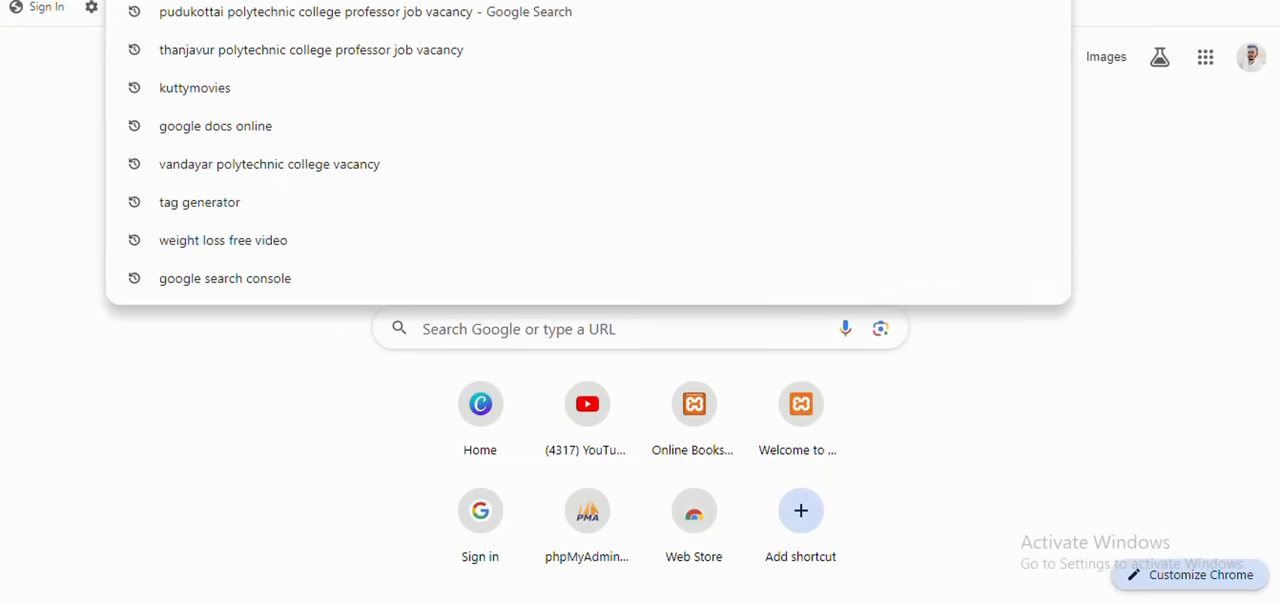
pyautogui.write('y')
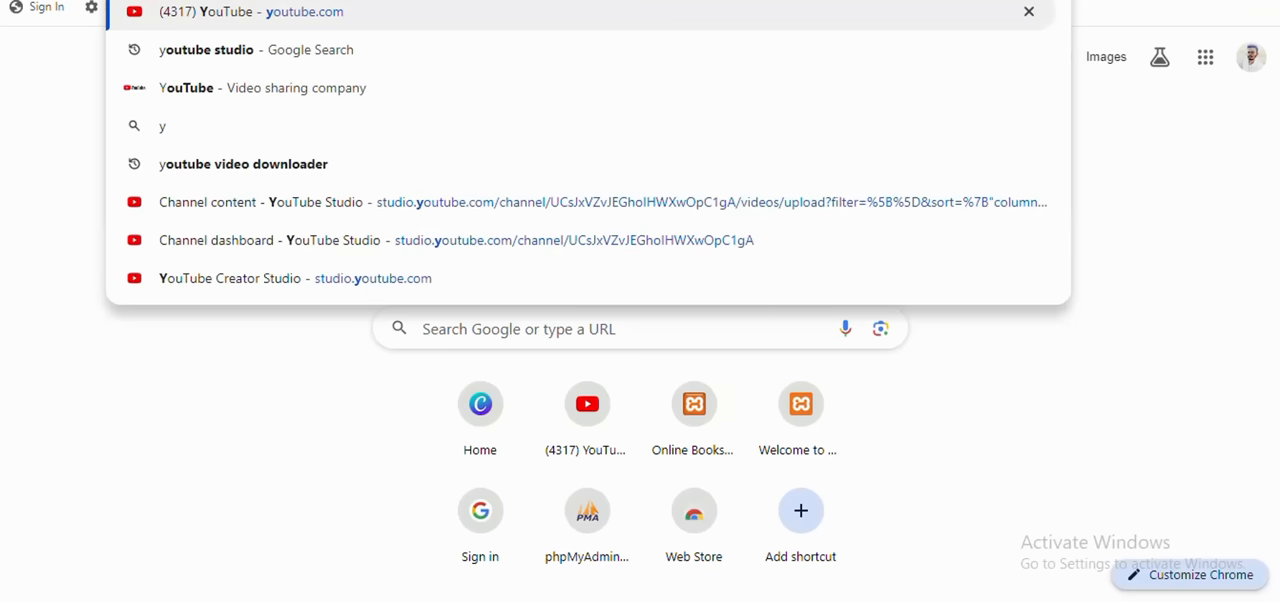
pyautogui.write('ou')
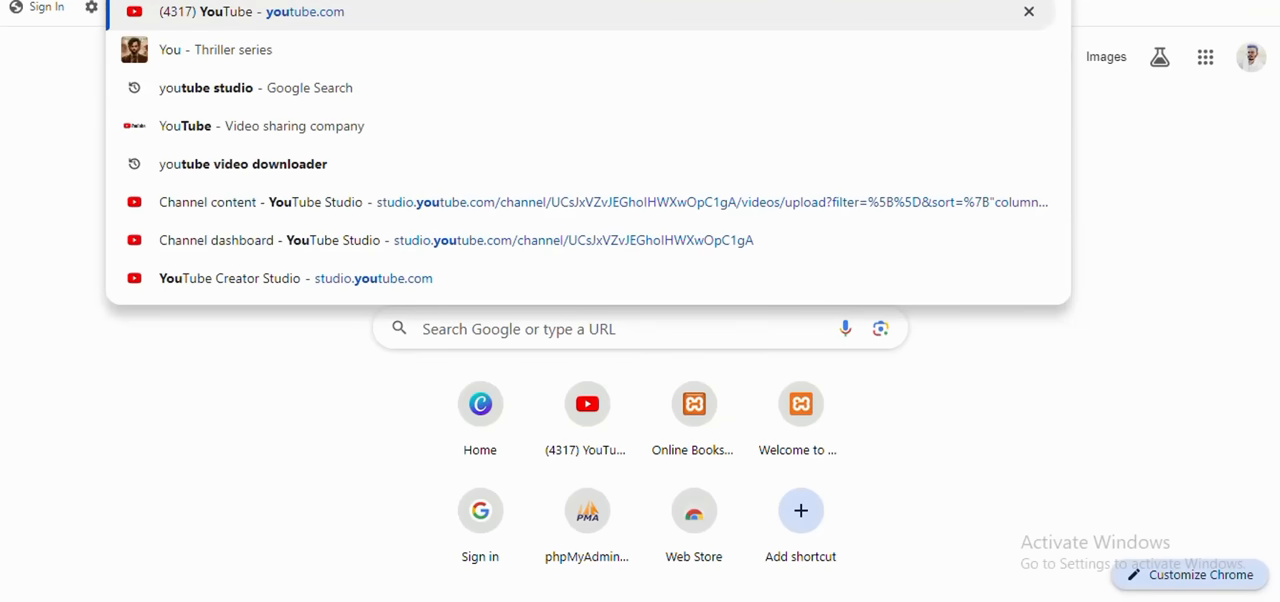
pyautogui.press('Down')
pyautogui.press('BackSpace')
pyautogui.press('BackSpace')
pyautogui.press('BackSpace')
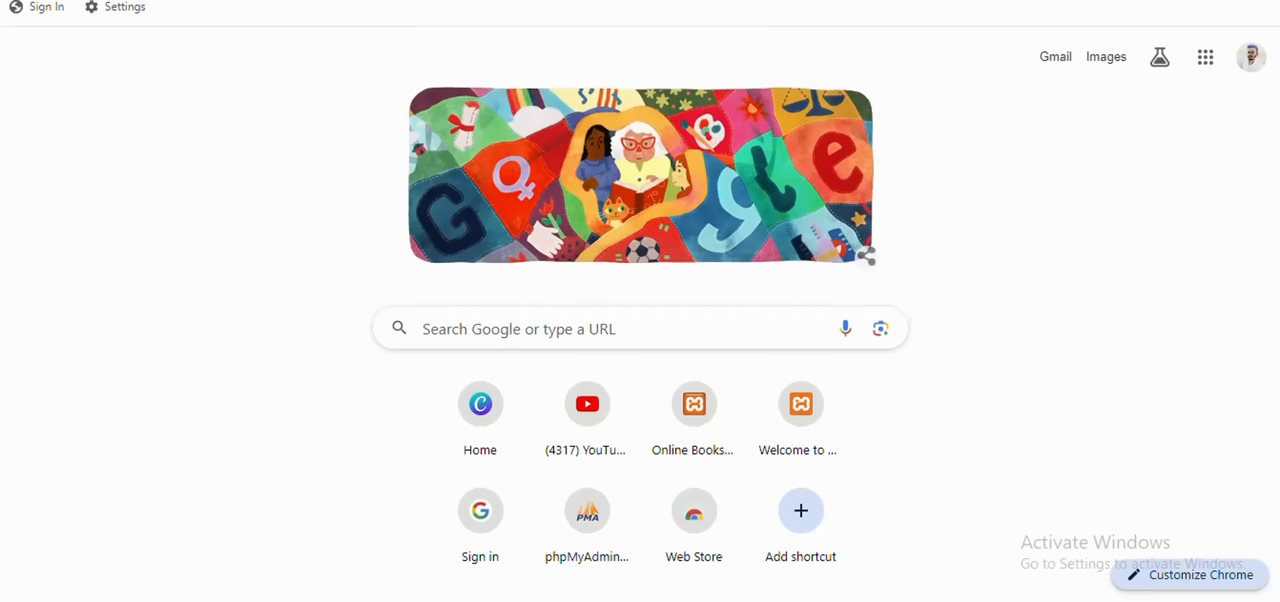
# Step: Search Google for "youtube library"
pyautogui.write('you')
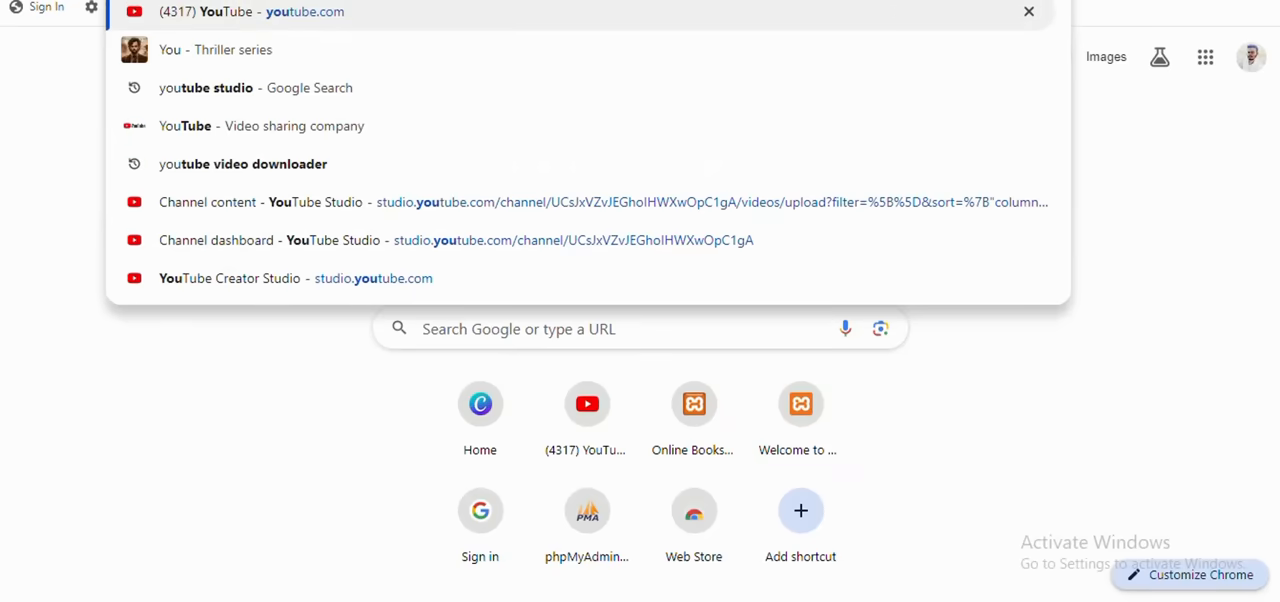
pyautogui.write('tube')
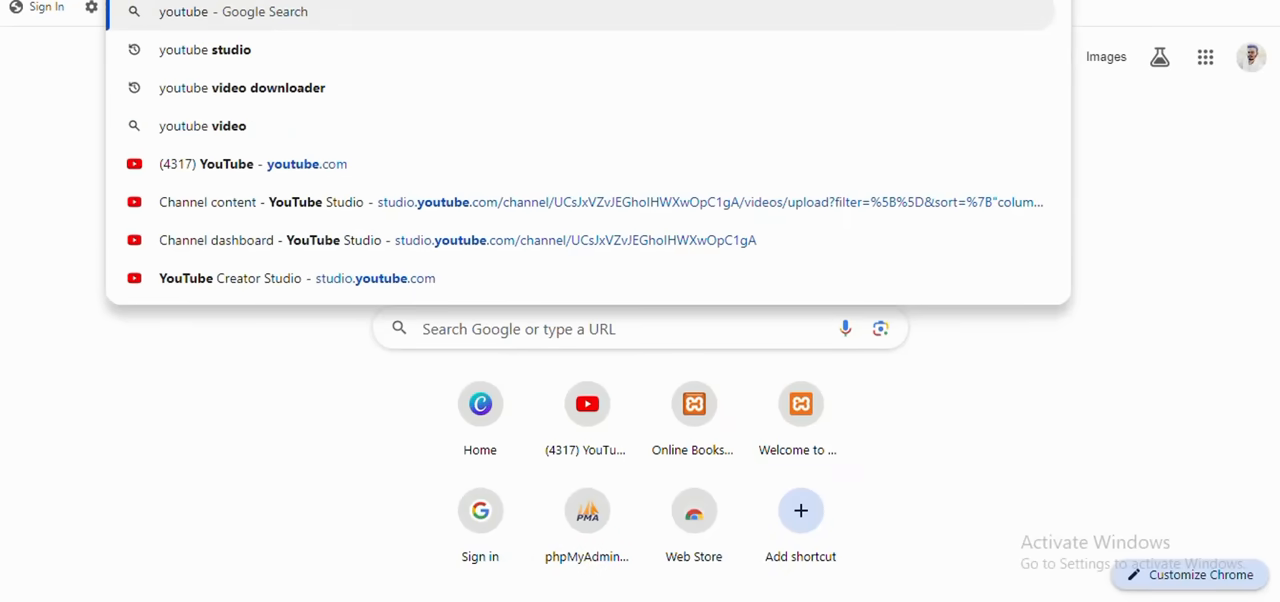
pyautogui.write(' link')
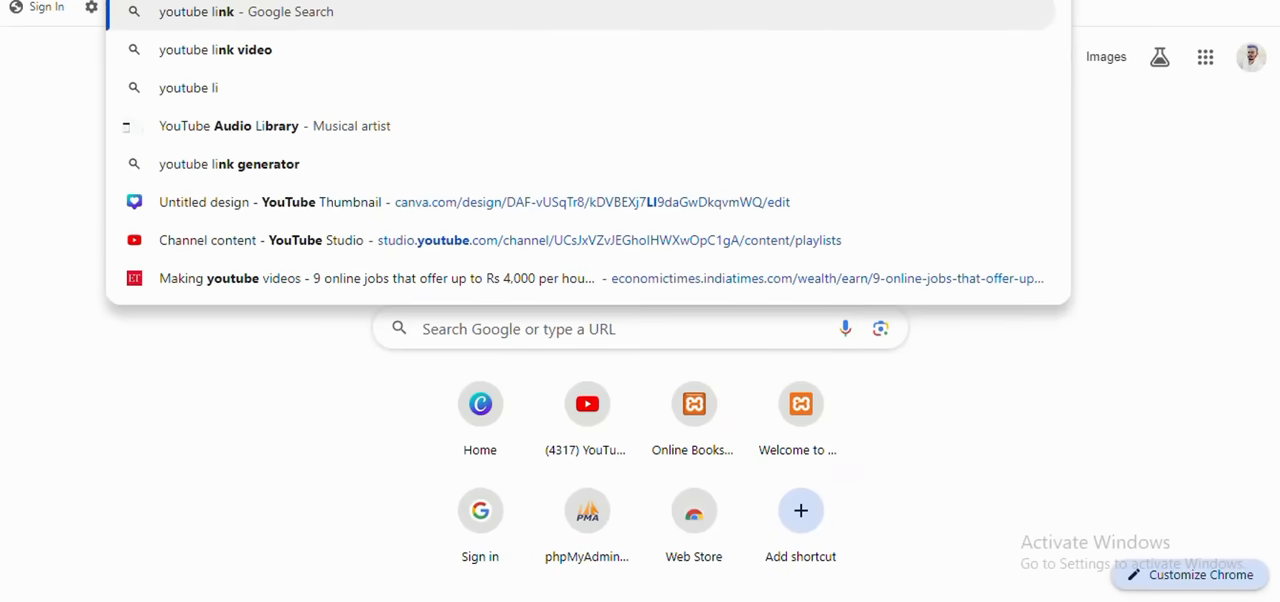
pyautogui.press('BackSpace')
pyautogui.press('BackSpace')
pyautogui.write('b')
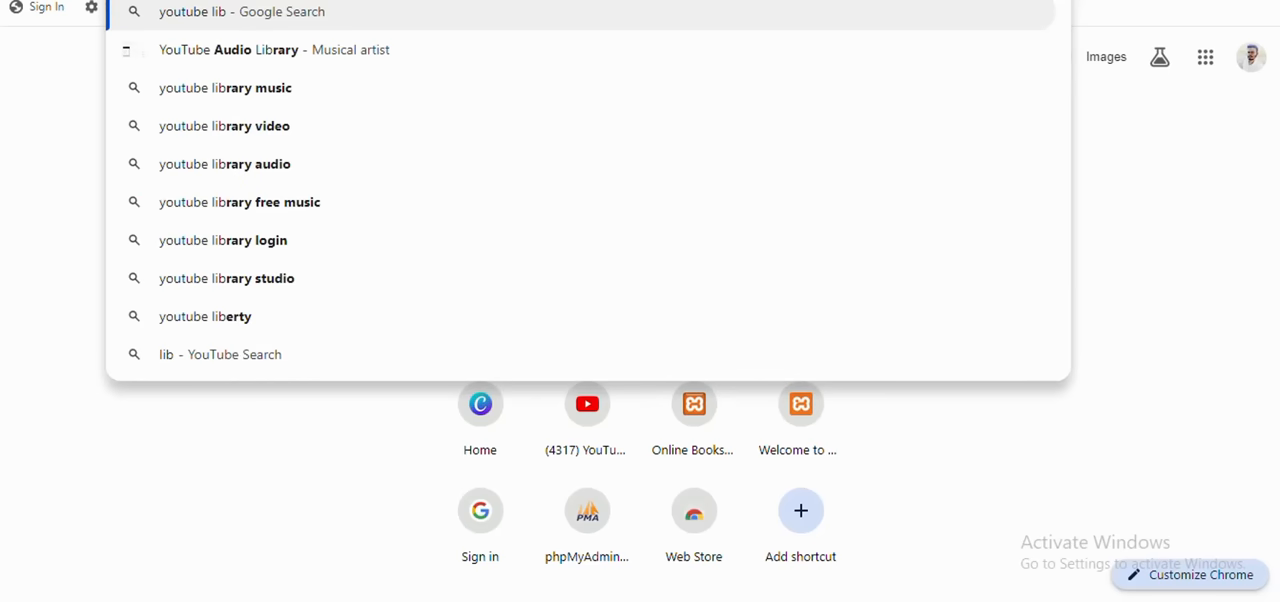
pyautogui.press('Down')
pyautogui.press('Return')
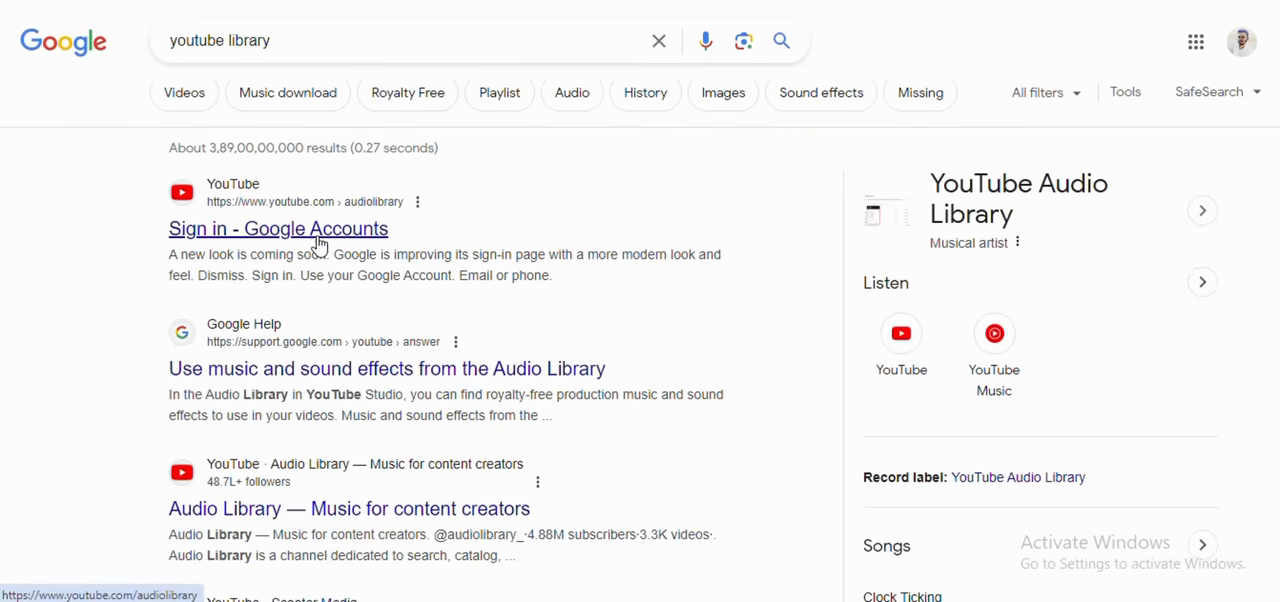
# Step: Open the "Audio Library — Music for content creators" YouTube channel from the search results and browse its home page
pyautogui.scroll(-2, 341, 460)
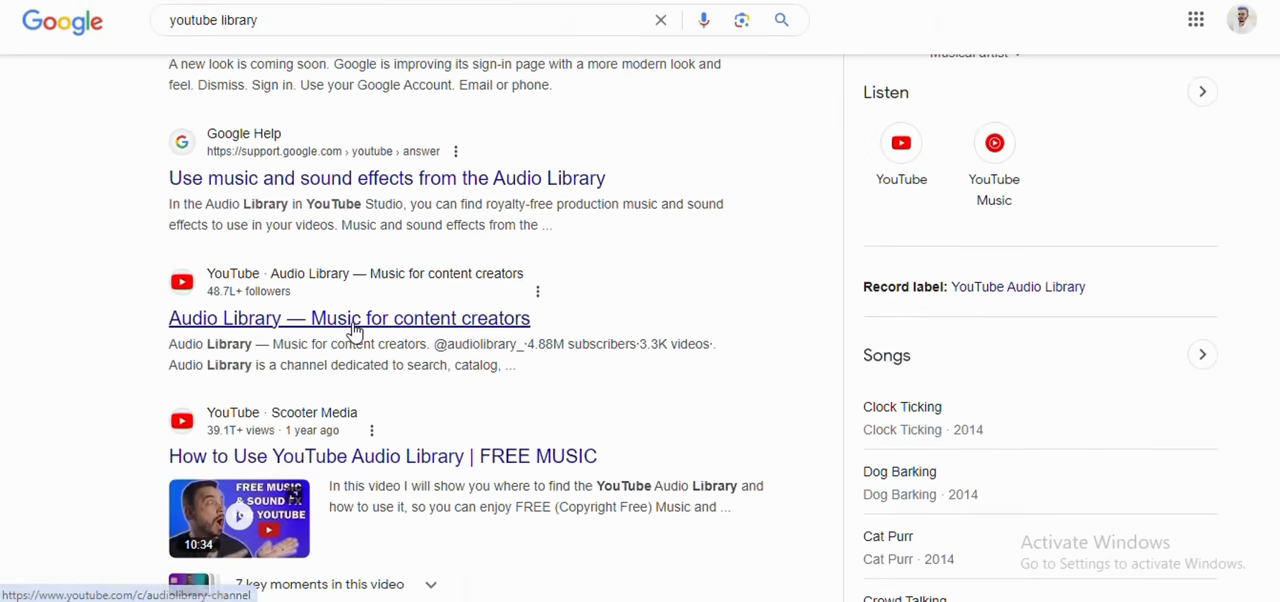
pyautogui.click(353, 320)
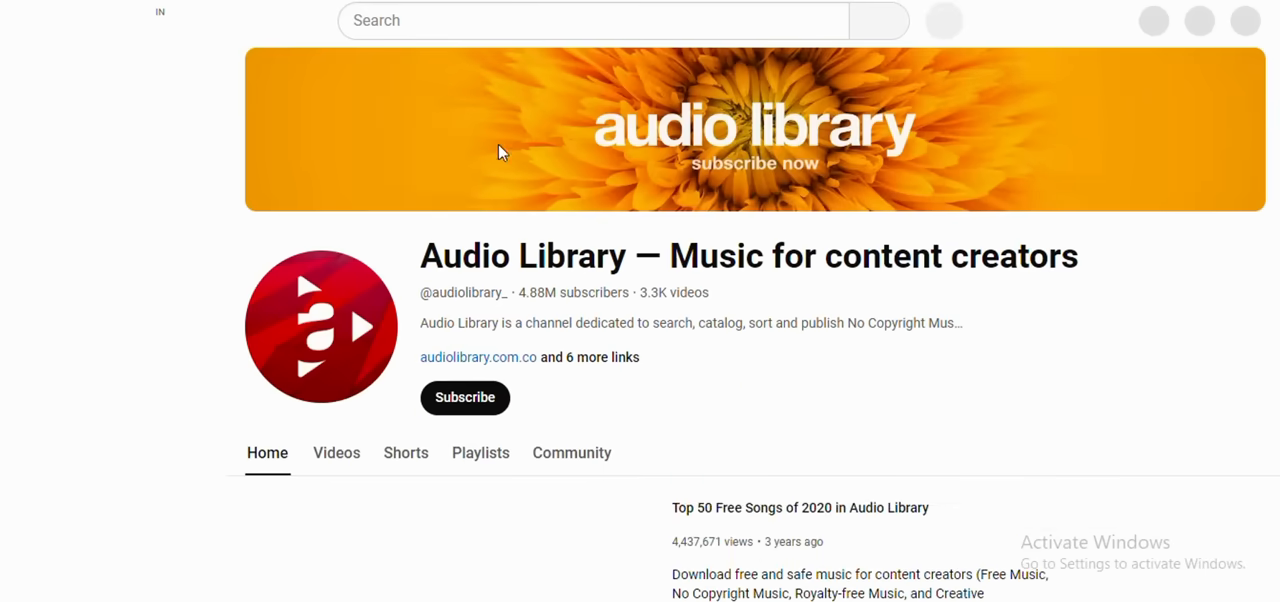
pyautogui.scroll(-3, 704, 265)
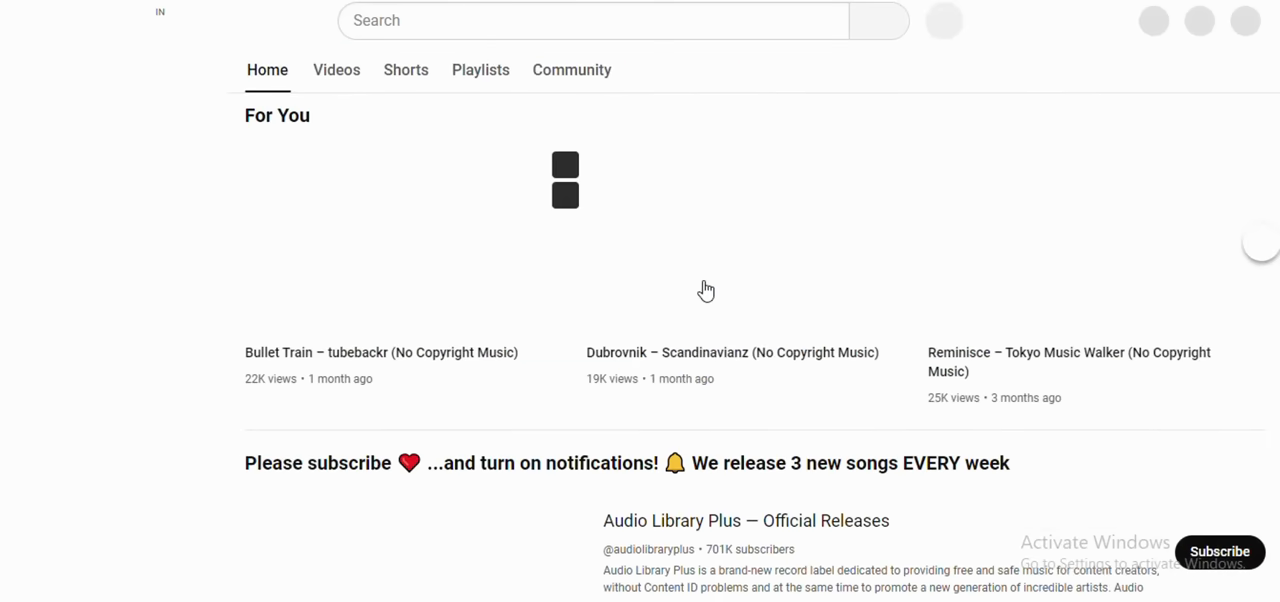
# Step: Browse the Audio Library channel's official music release and trailer playlists, and return to the Google results
pyautogui.scroll(-2, 703, 285)
pyautogui.scroll(-5, 674, 277)
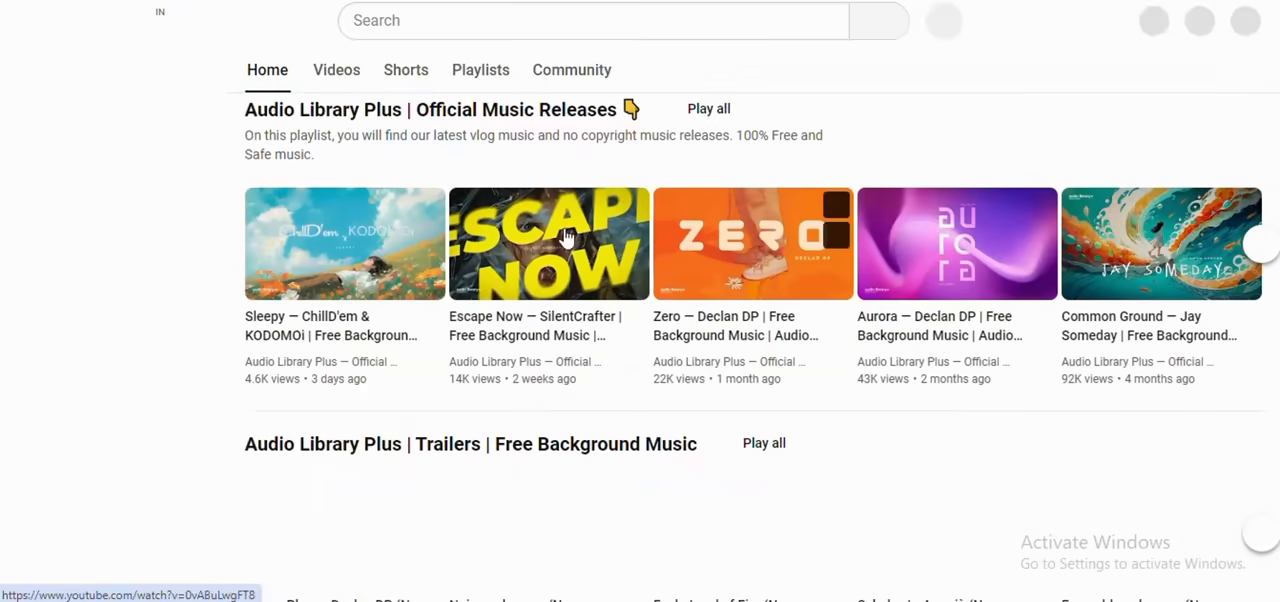
pyautogui.scroll(10, 455, 226)
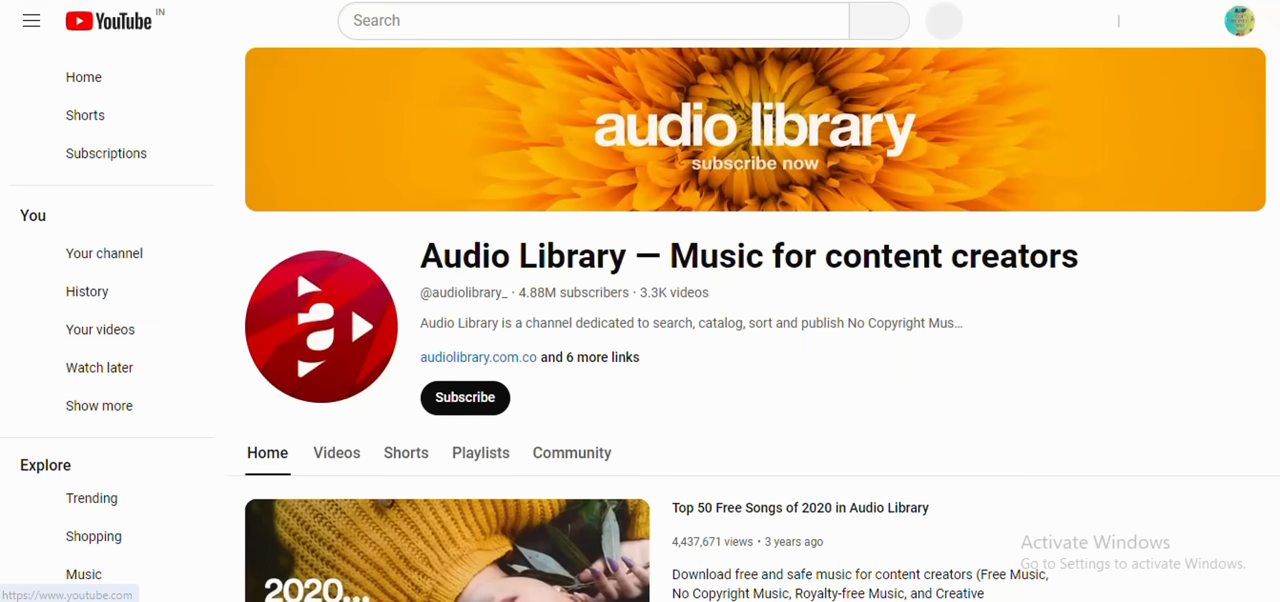
pyautogui.hotkey('alt', 'Left')
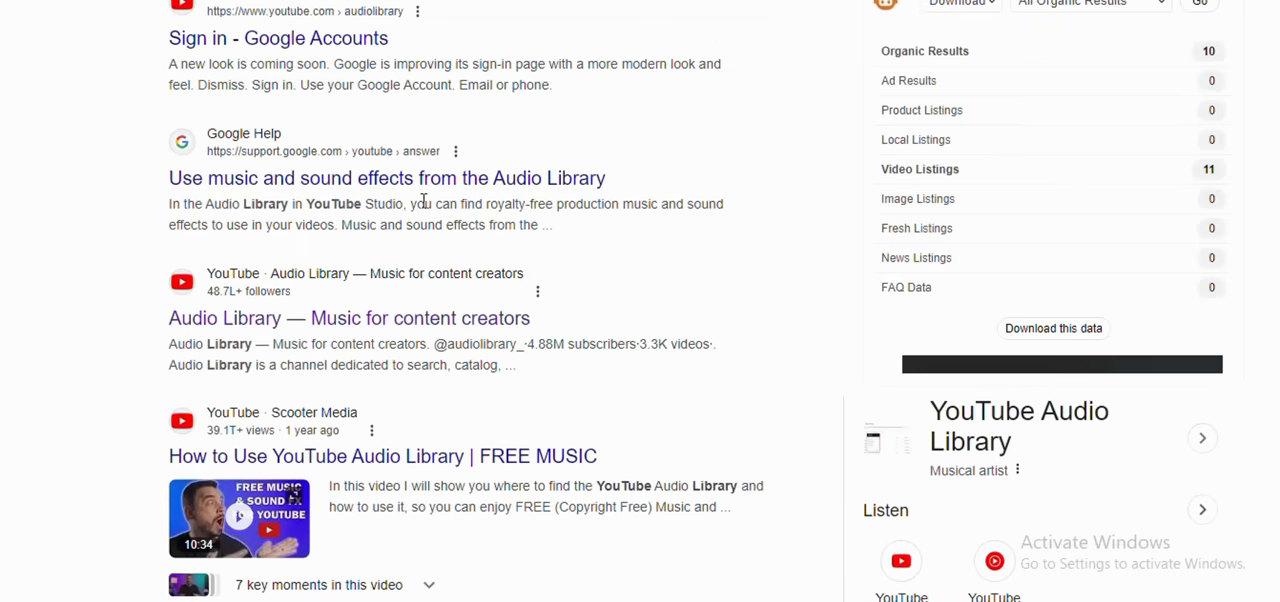
# Step: Open the "Audio Library - Free Music" channel from the search results, browse its playlists and return to the results
pyautogui.scroll(2, 338, 222)
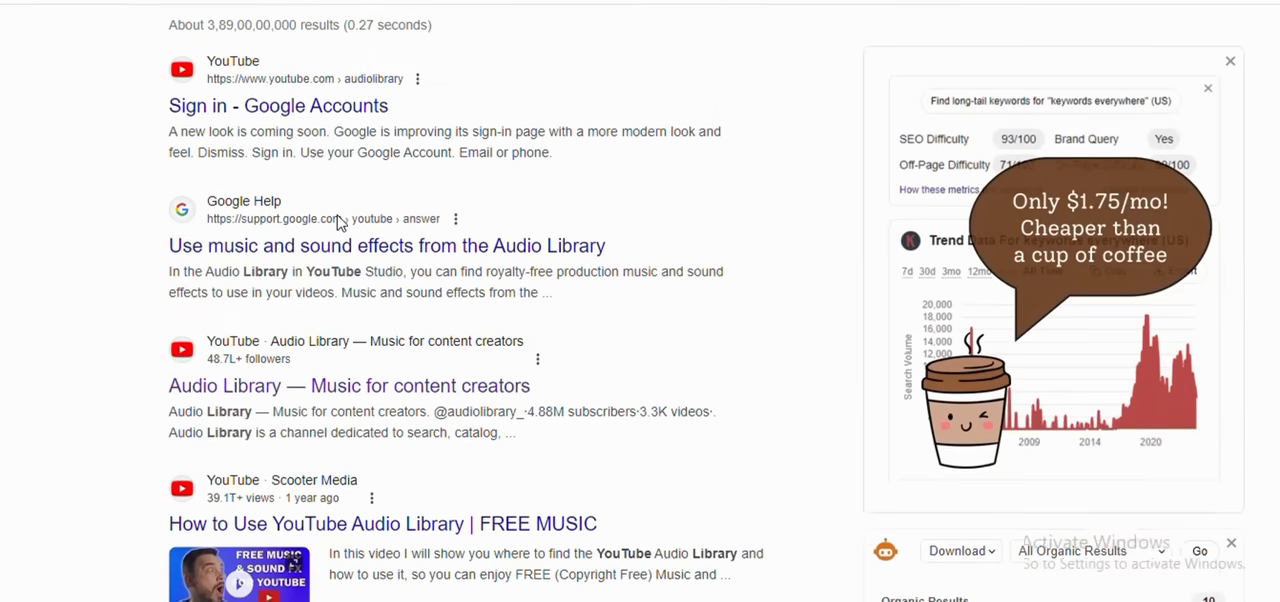
pyautogui.scroll(-1, 397, 286)
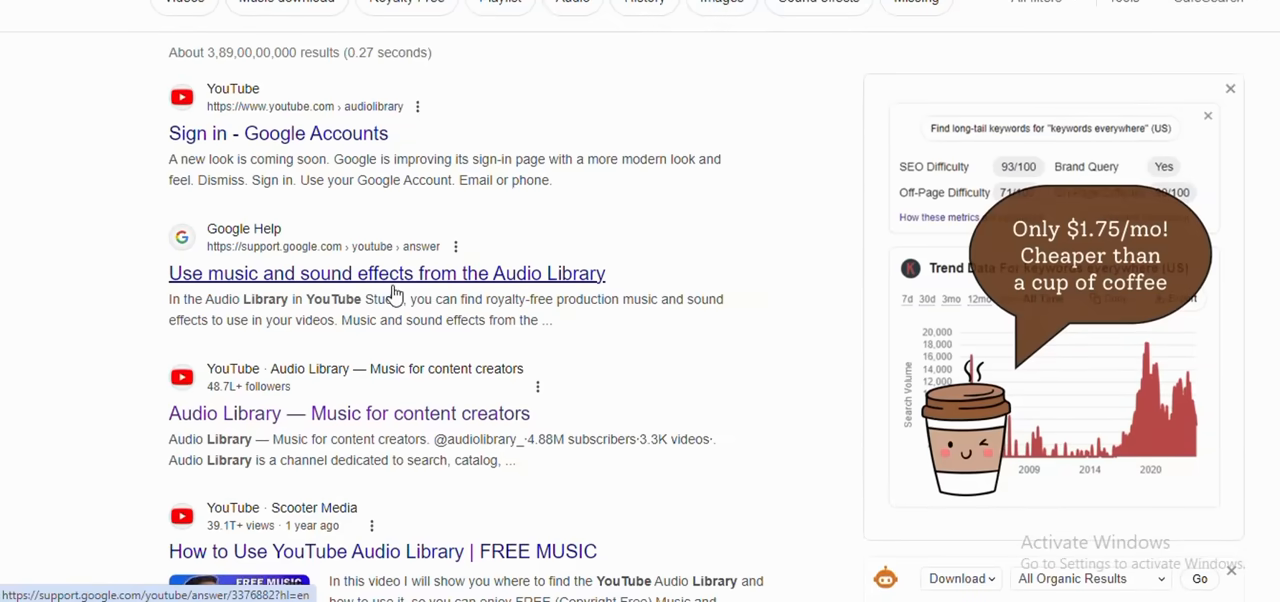
pyautogui.scroll(-8, 425, 276)
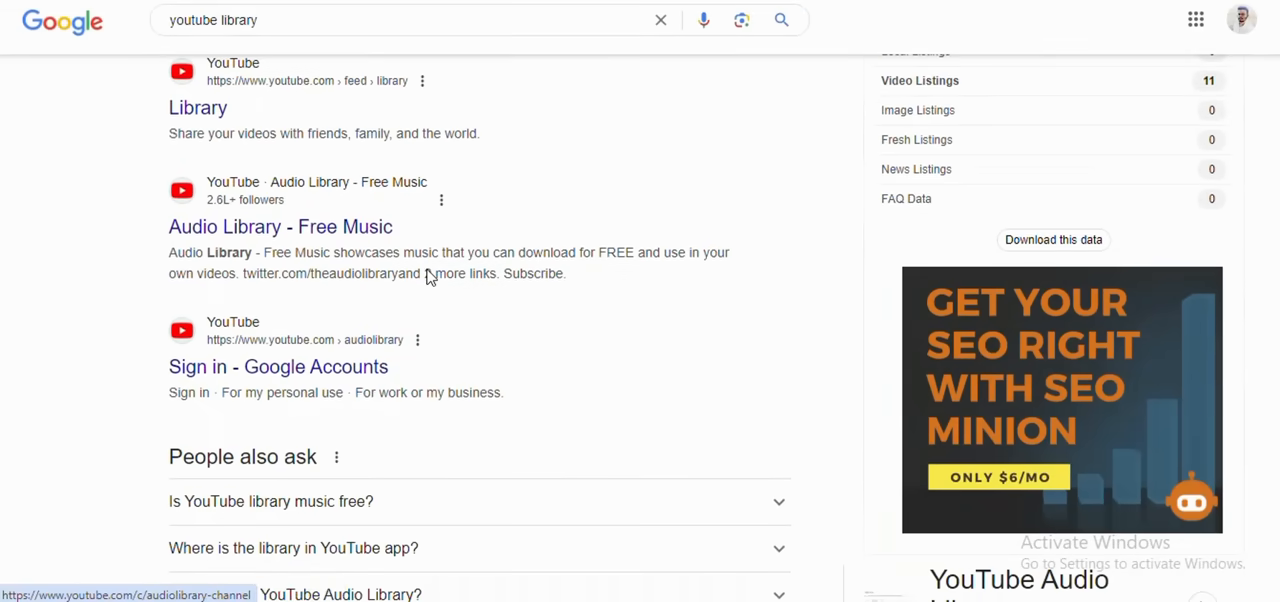
pyautogui.click(373, 232)
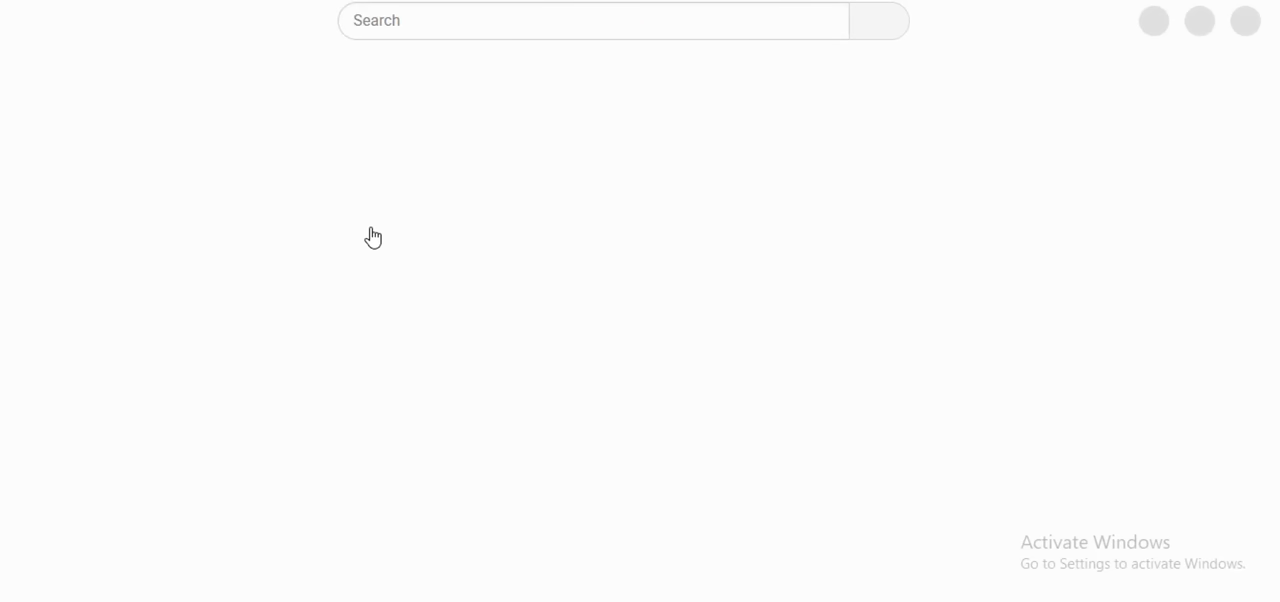
pyautogui.scroll(-3, 366, 222)
pyautogui.scroll(-8, 365, 218)
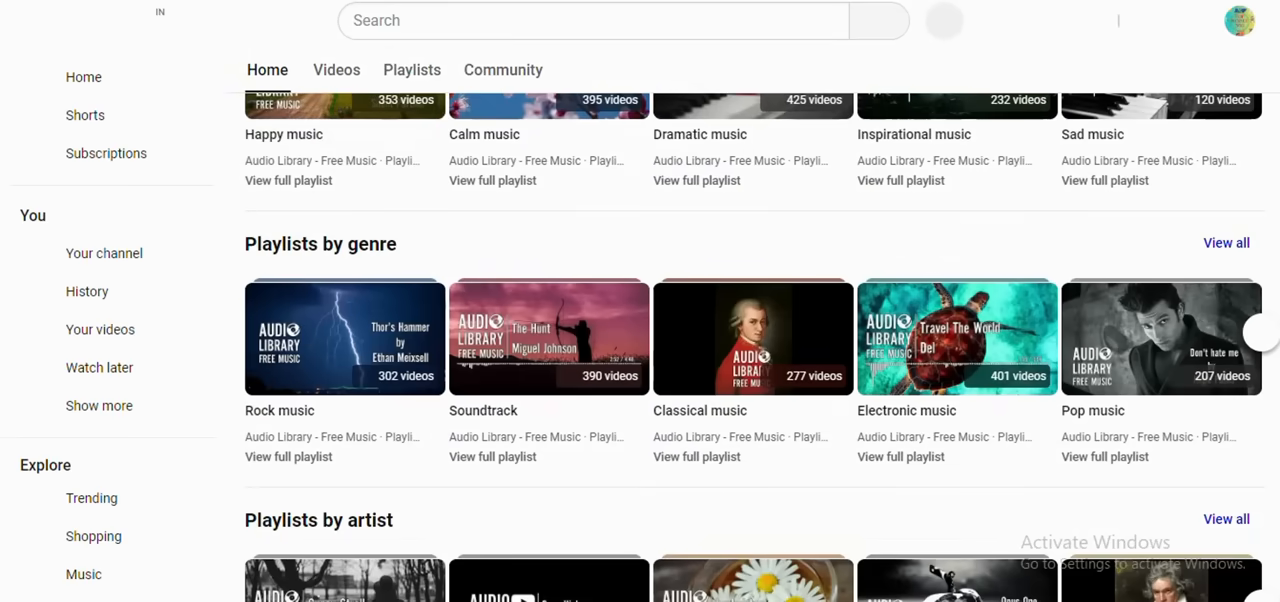
pyautogui.hotkey('alt', 'Left')
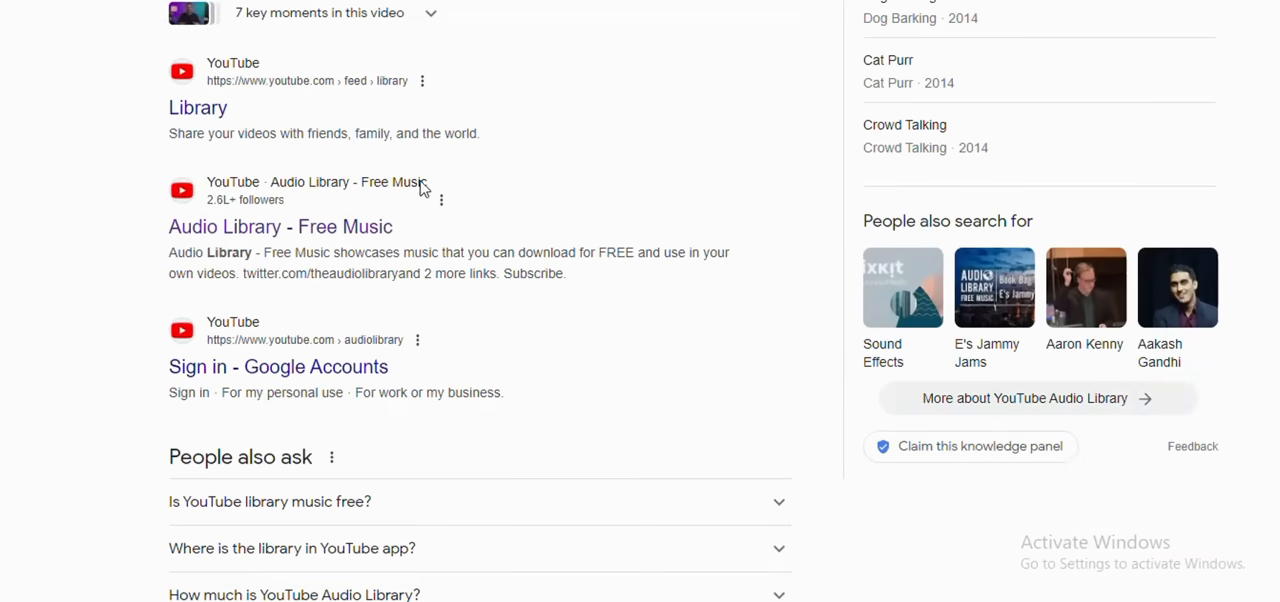
pyautogui.scroll(-9, 428, 190)
pyautogui.scroll(10, 428, 190)
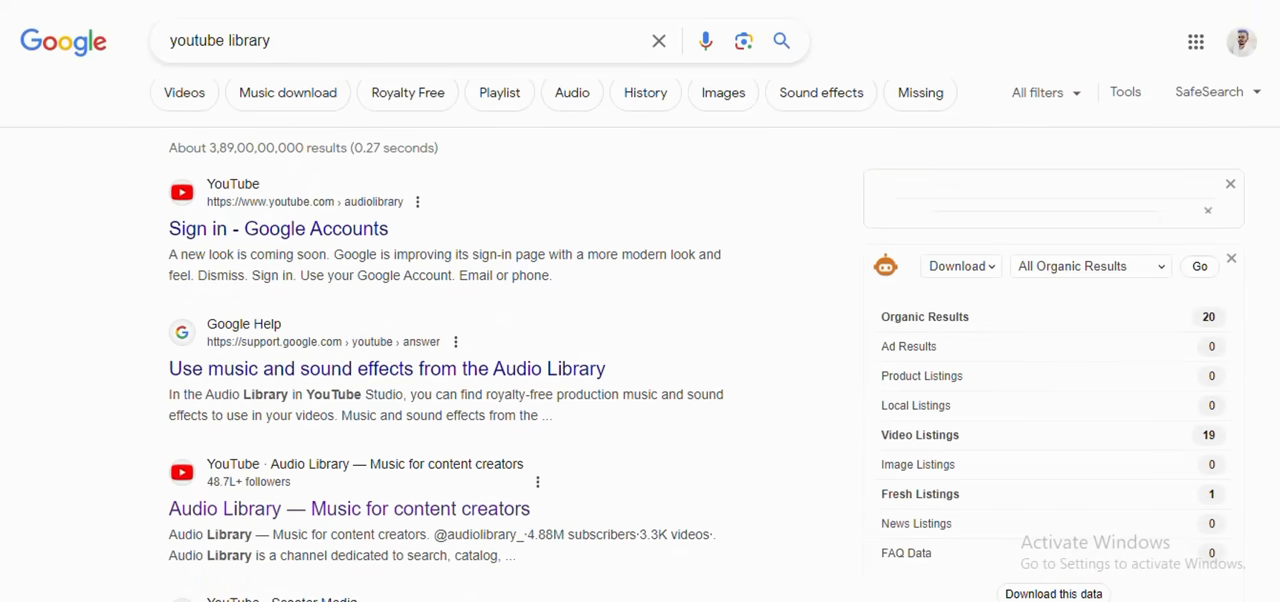
# Step: Open the YouTube Studio Audio library in a new browser tab and dismiss its welcome tip
pyautogui.hotkey('ctrl', 't')
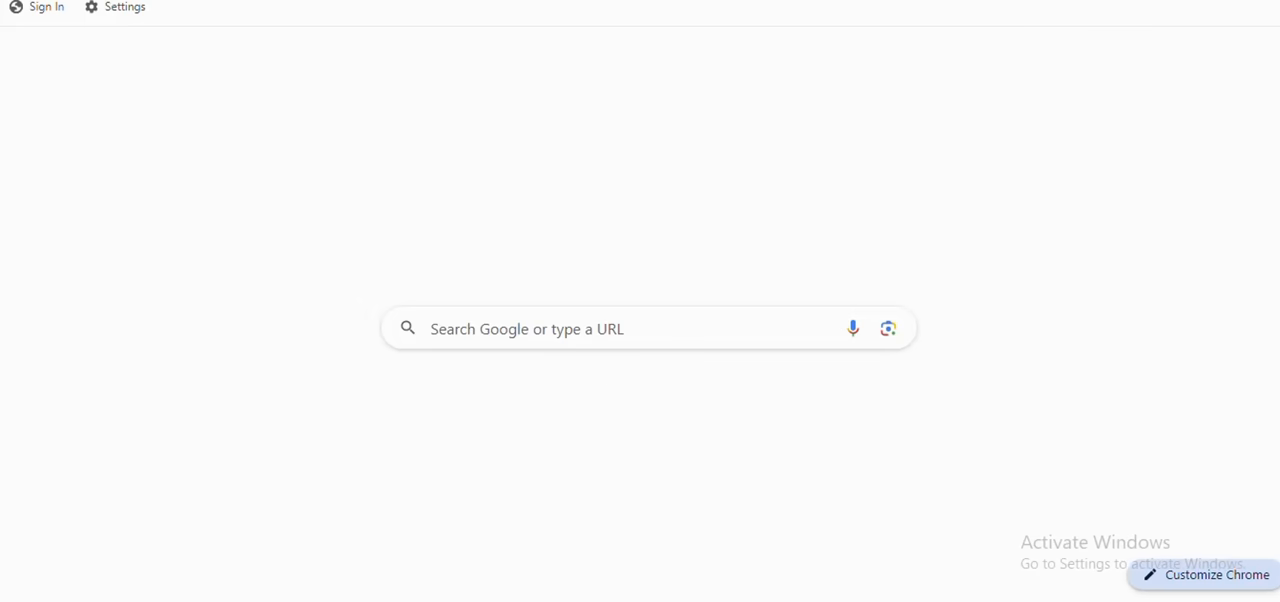
pyautogui.hotkey('ctrl', 'l')
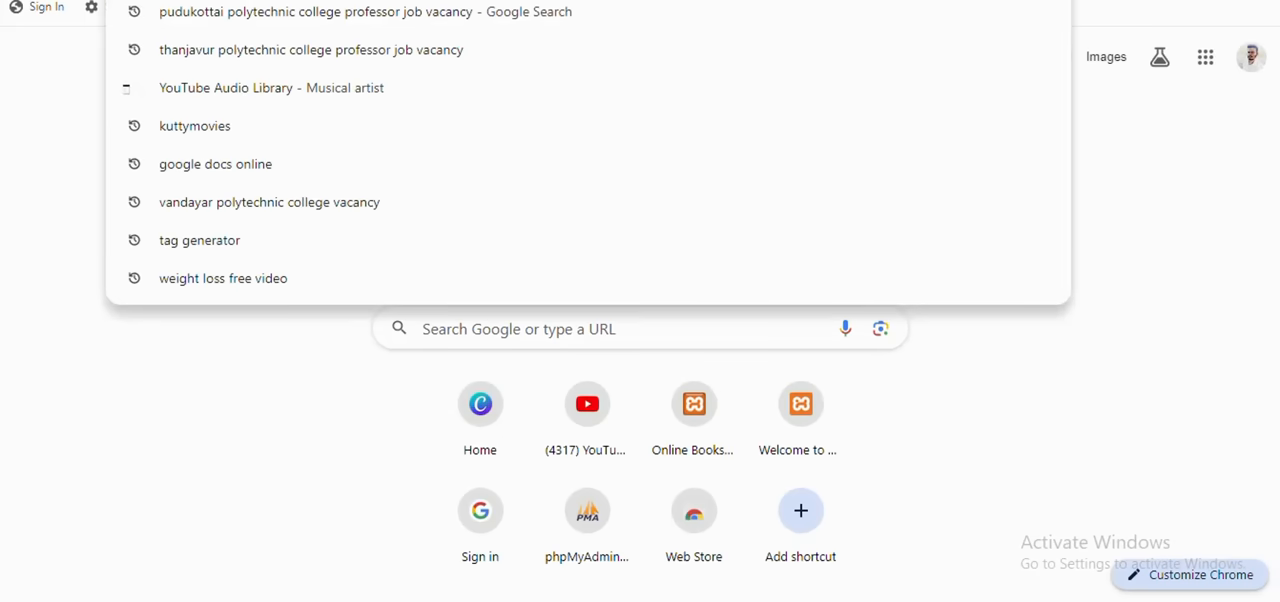
pyautogui.click(245, 97)
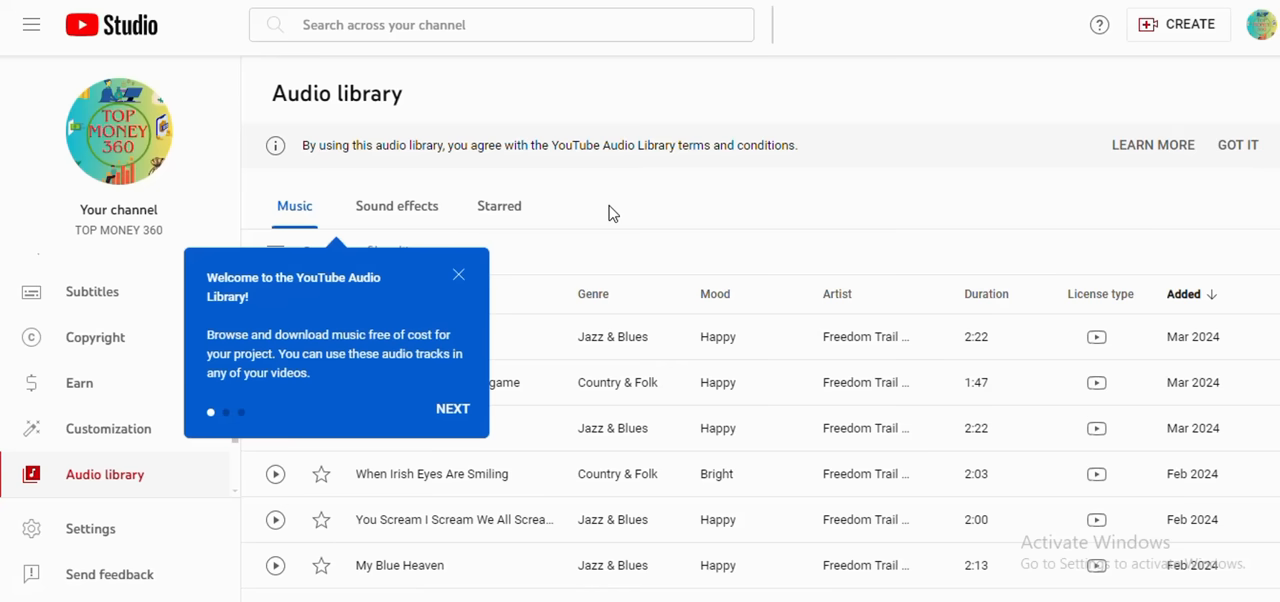
pyautogui.click(458, 276)
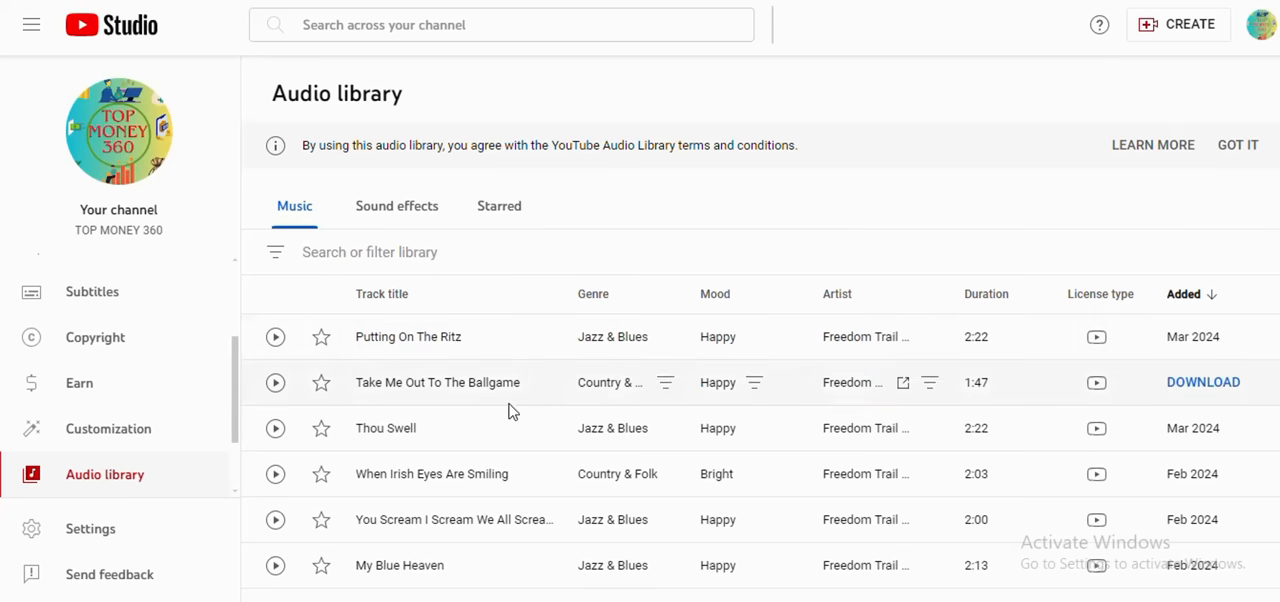
# Step: Look through the free music tracks and download "Putting On The Ritz" by Freedom Trail Studio
pyautogui.scroll(-8, 480, 368)
pyautogui.scroll(-4, 476, 368)
pyautogui.scroll(10, 476, 368)
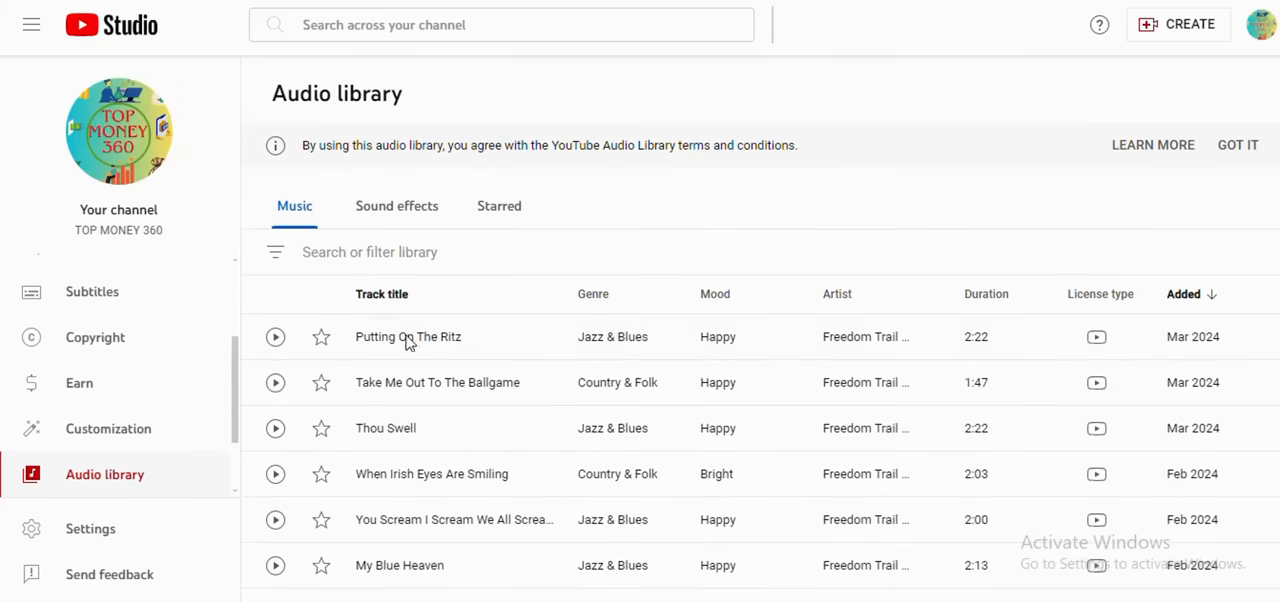
pyautogui.click(1201, 340)
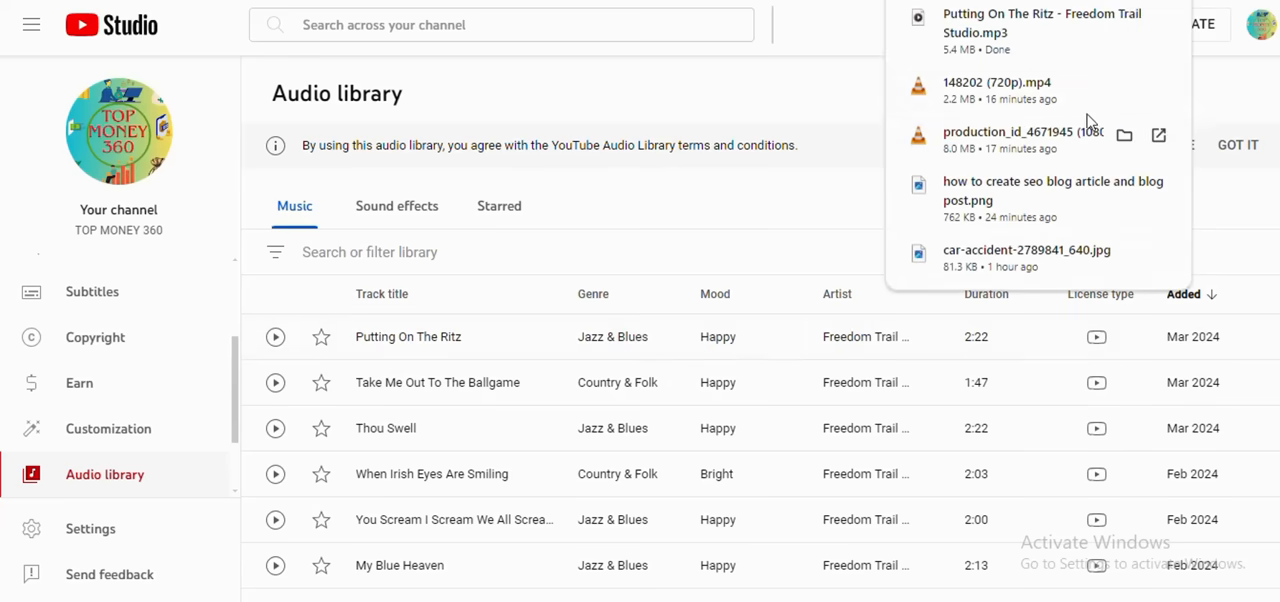
# Step: Switch to the Canva video and upload the "Putting On The Ritz - Freedom Trail Studio" MP3 to the audio uploads
pyautogui.moveTo(967, 37)
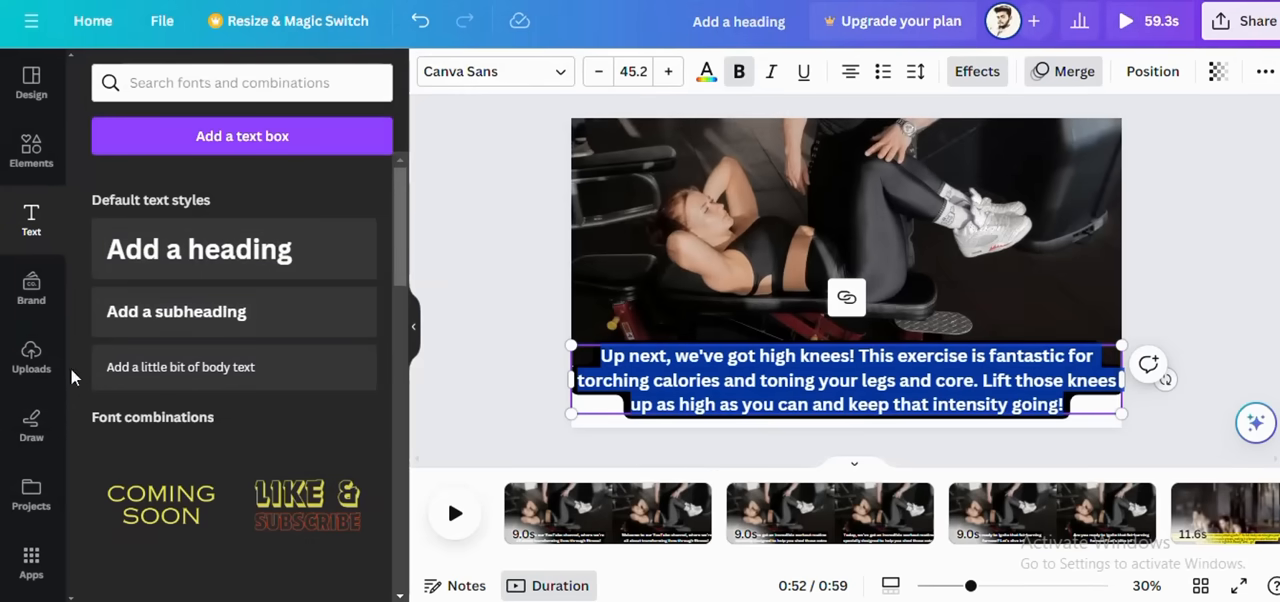
pyautogui.click(40, 380)
pyautogui.click(357, 182)
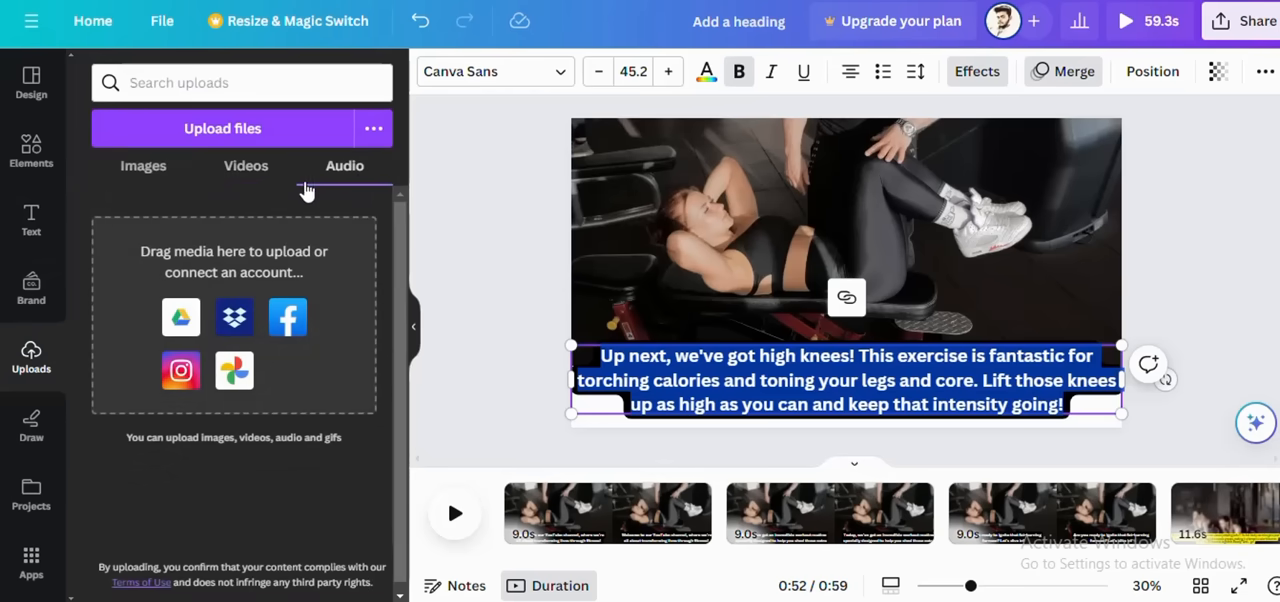
pyautogui.click(246, 137)
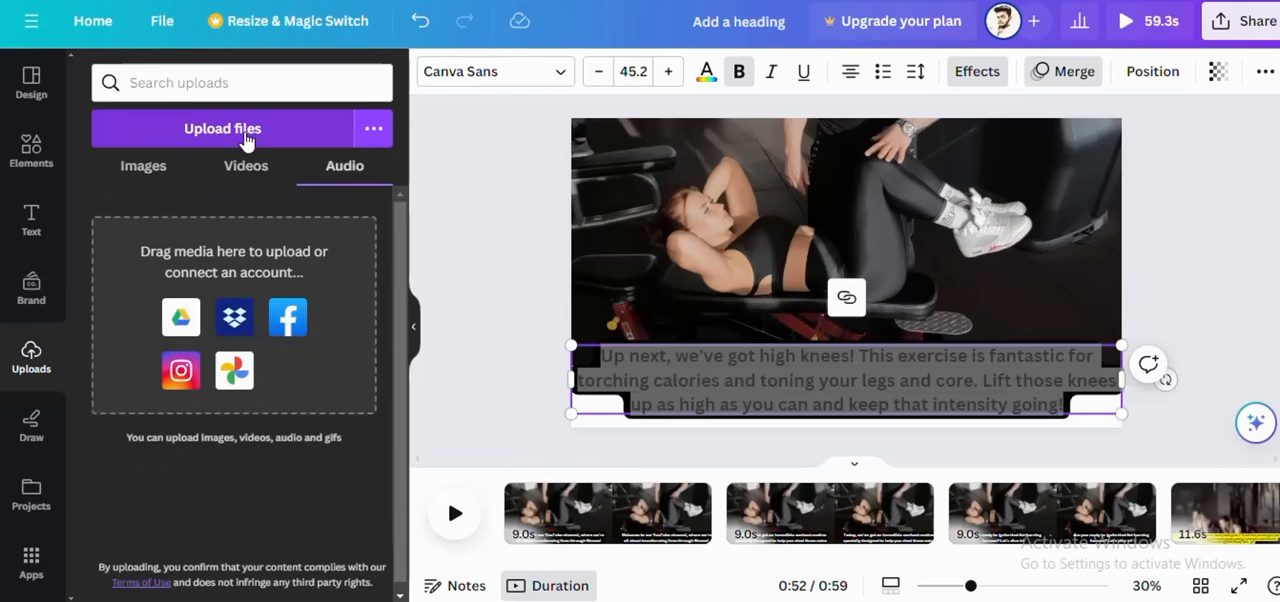
pyautogui.click(239, 80)
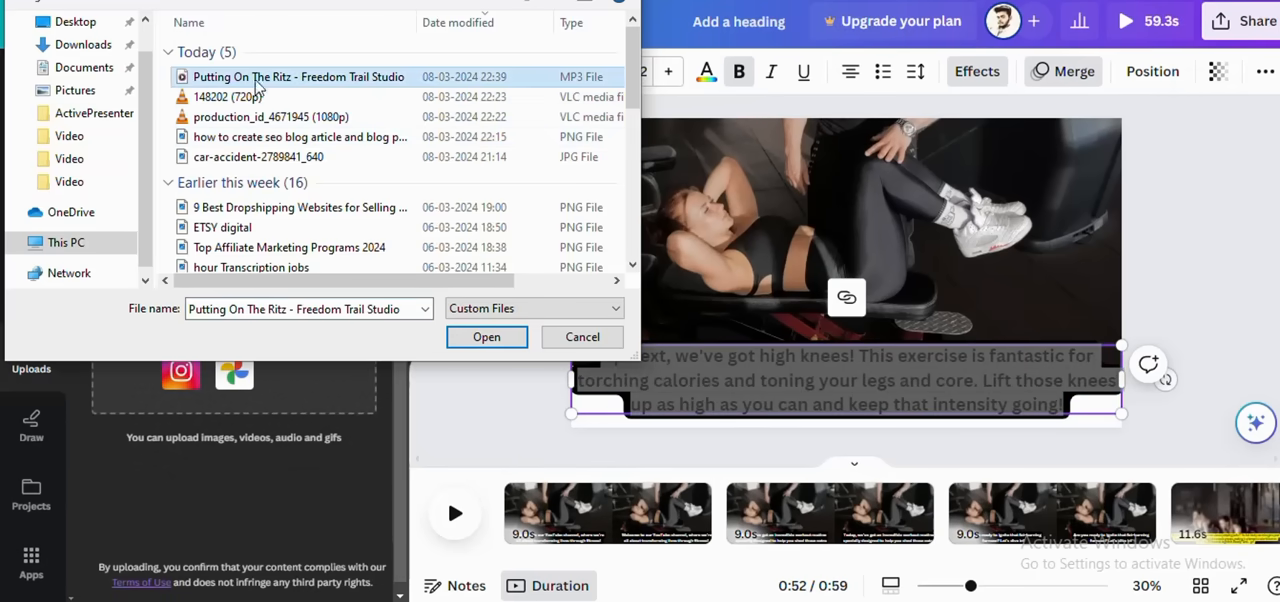
pyautogui.click(463, 343)
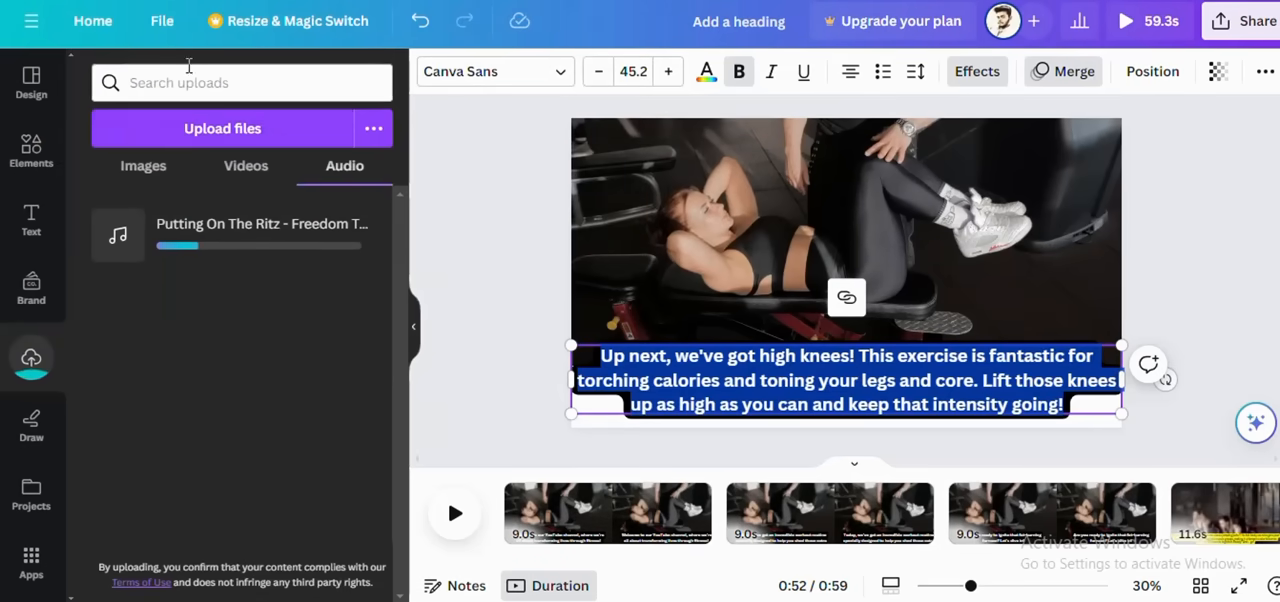
# Step: Add the uploaded "Putting On The Ritz" track to the timeline and extend its start back to the video's beginning
pyautogui.moveTo(219, 226)
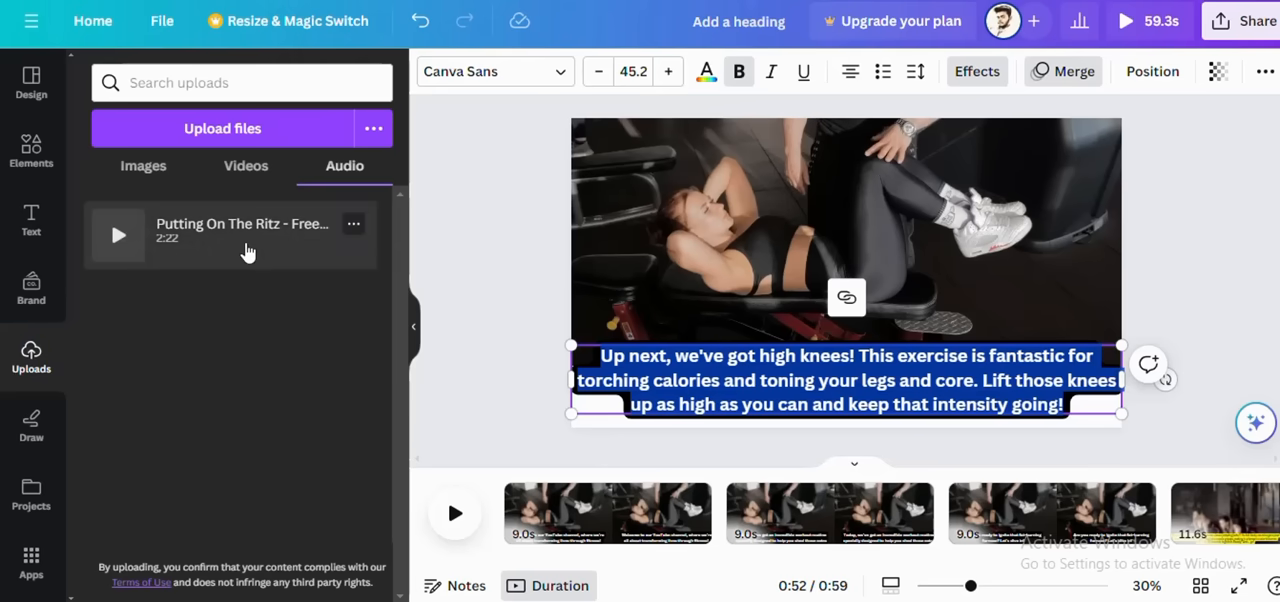
pyautogui.click(247, 253)
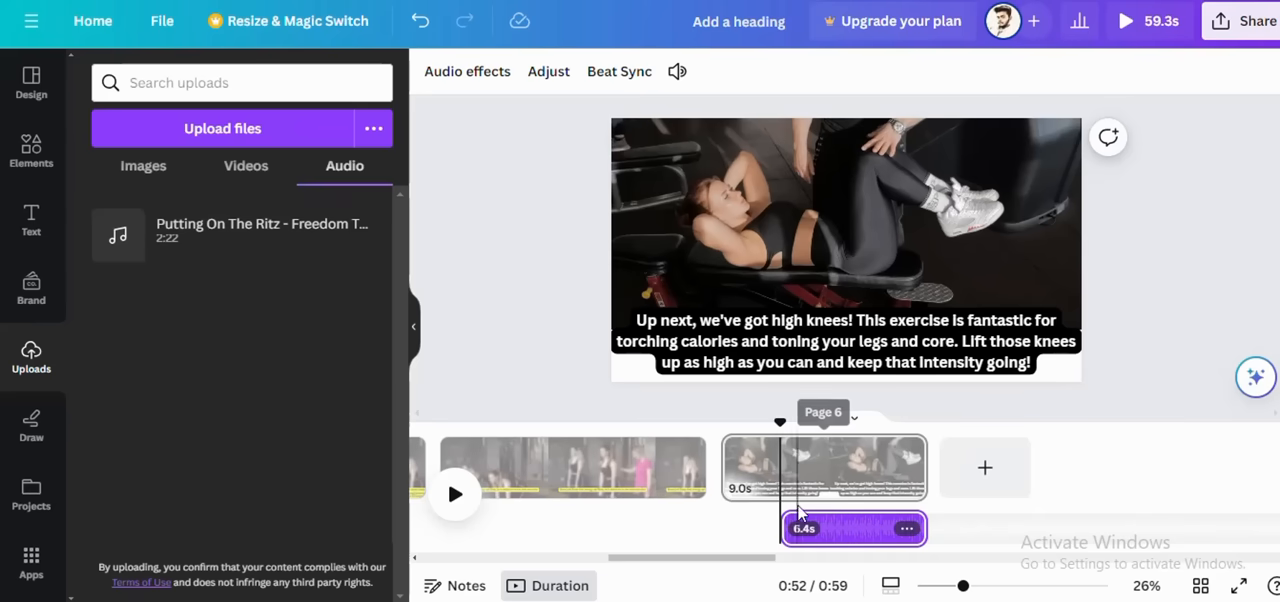
pyautogui.moveTo(706, 527); pyautogui.dragTo(380, 518)
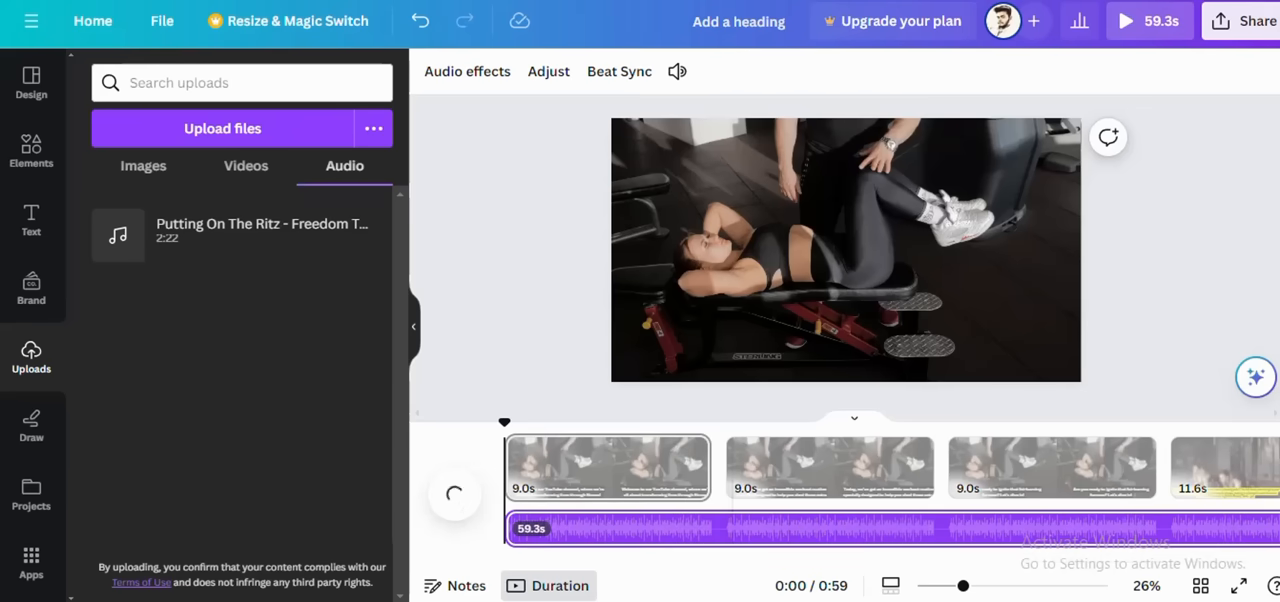
pyautogui.click(1022, 600)
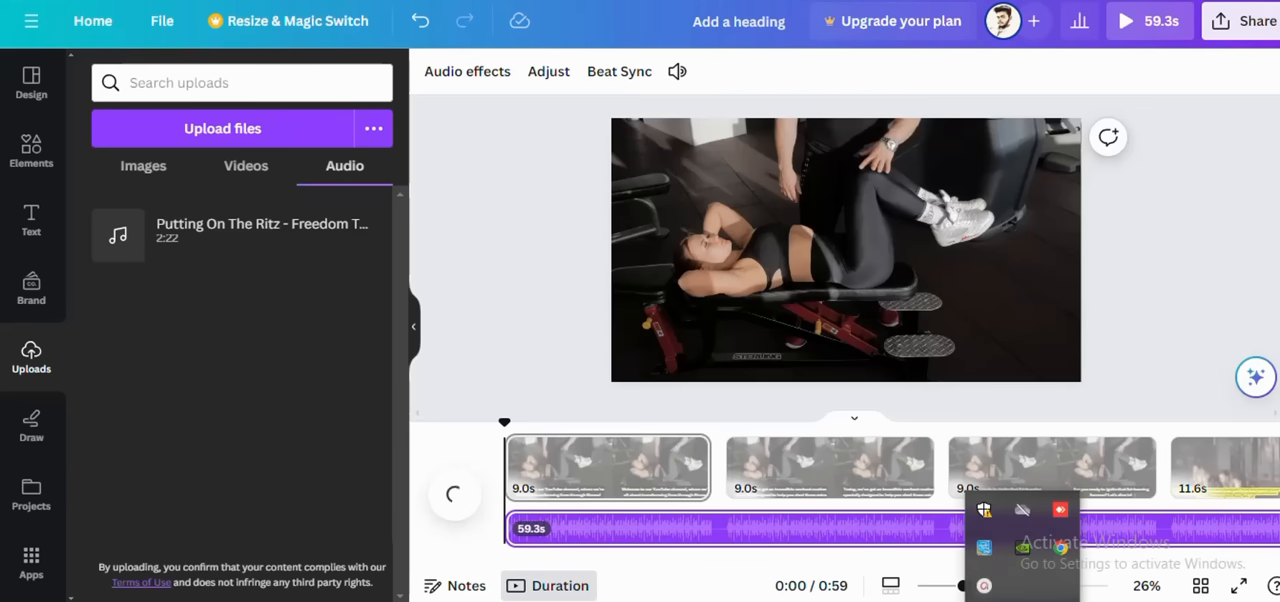
pyautogui.click(988, 588)
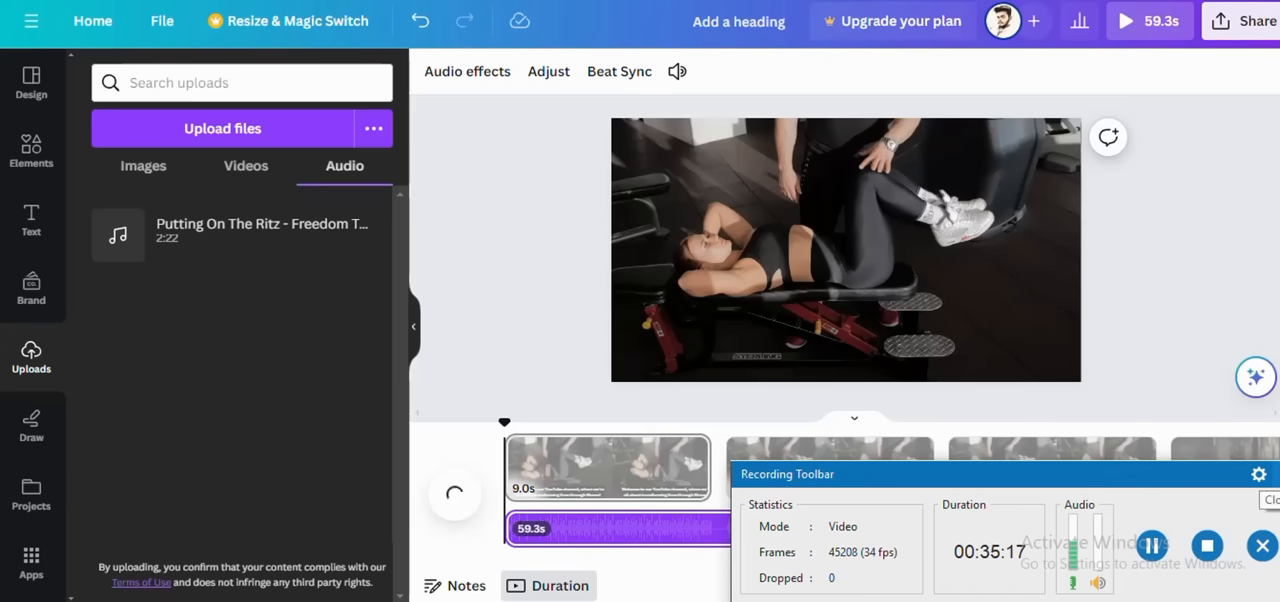
pyautogui.click(1262, 545)
pyautogui.click(987, 578)
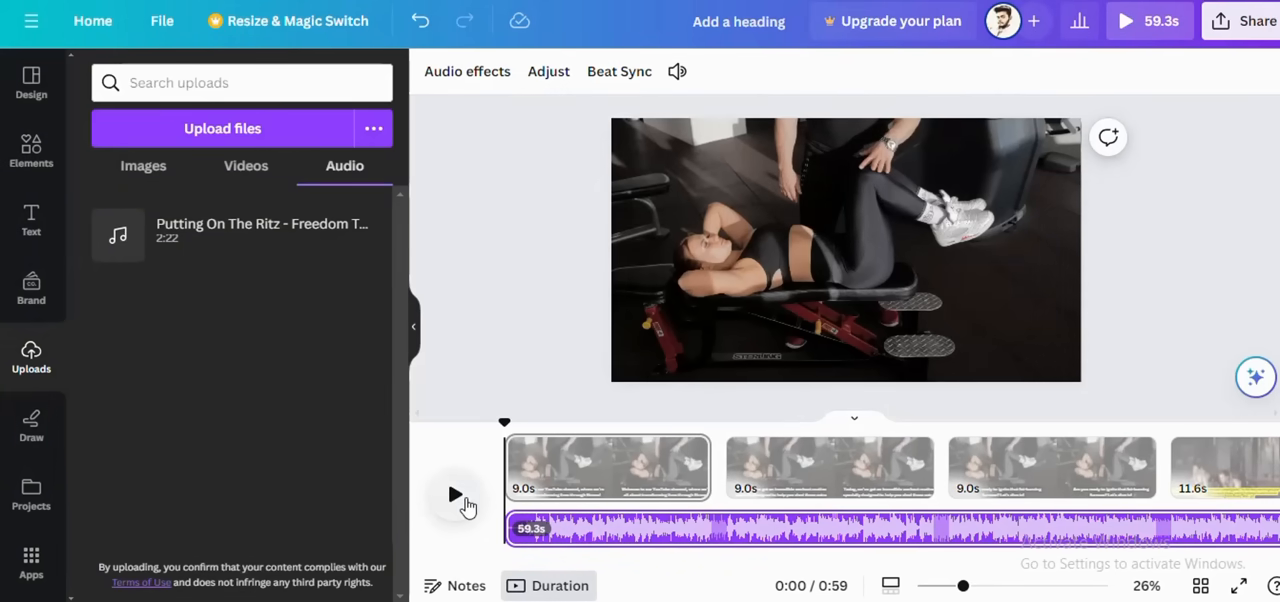
# Step: Play the whole video with its background music, and open the design's download options
pyautogui.click(462, 500)
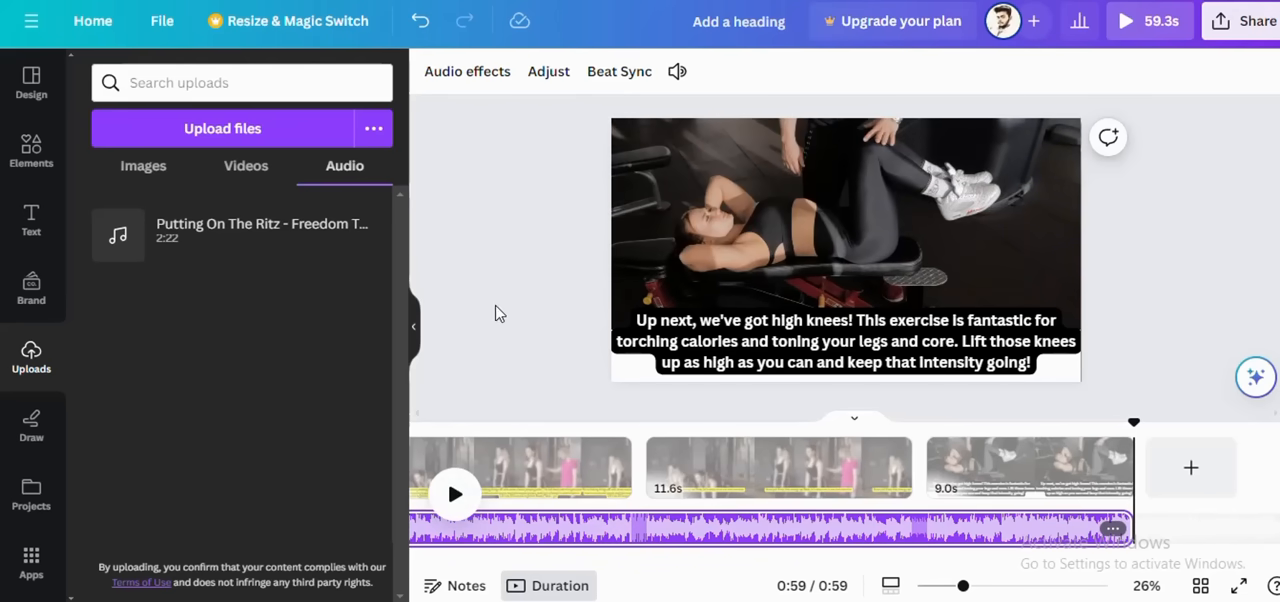
pyautogui.click(1248, 32)
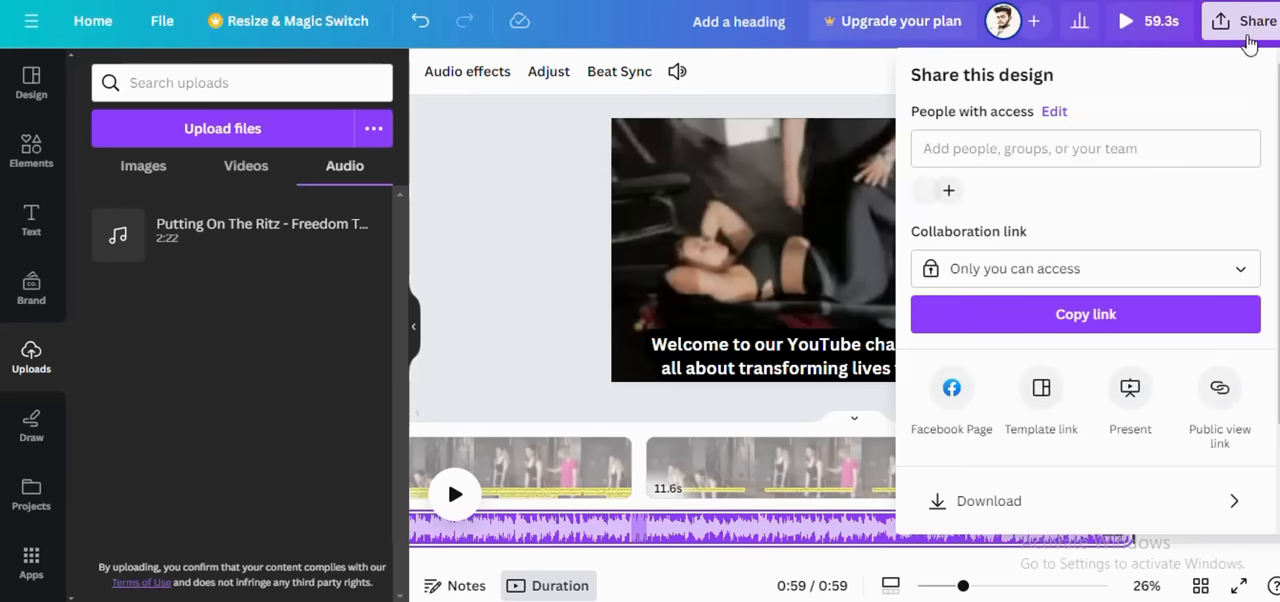
pyautogui.scroll(-2, 1094, 390)
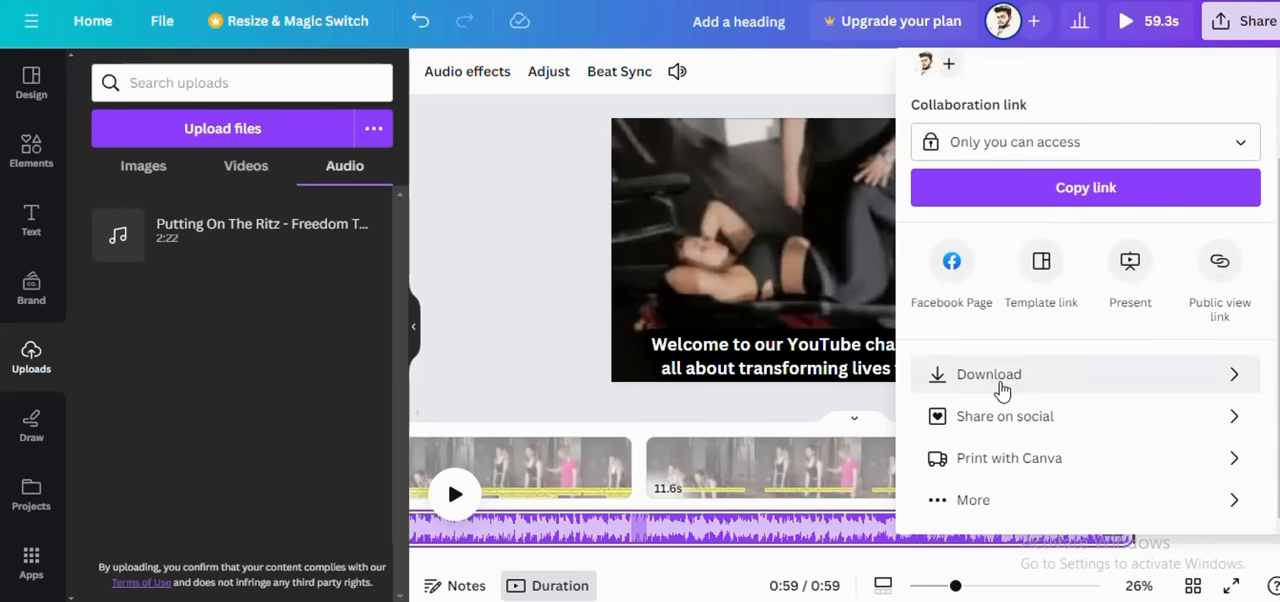
pyautogui.click(1000, 384)
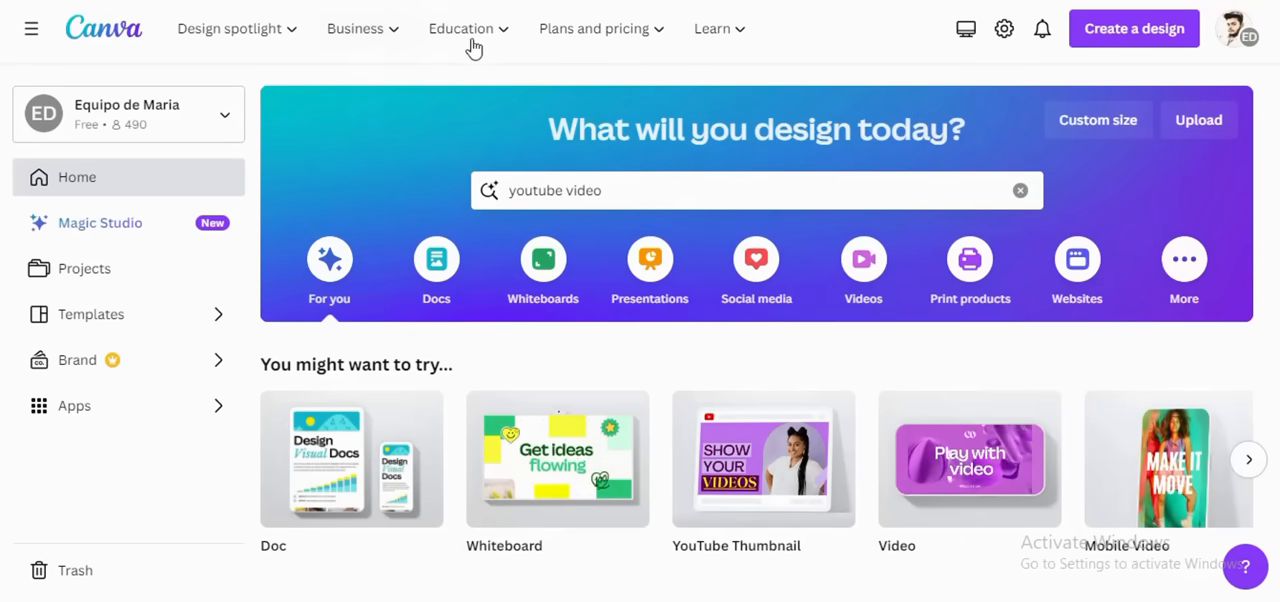
# Step: Browse the recent designs on the Canva home page and the Social media design types for Instagram and Facebook
pyautogui.scroll(-3, 443, 330)
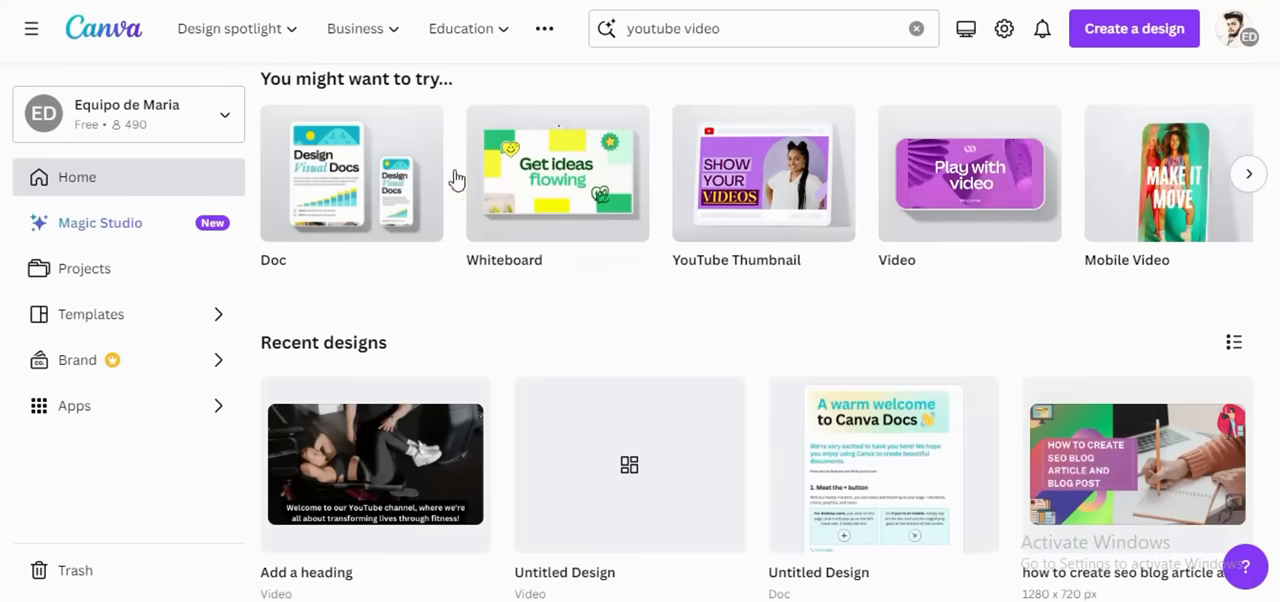
pyautogui.scroll(2, 480, 220)
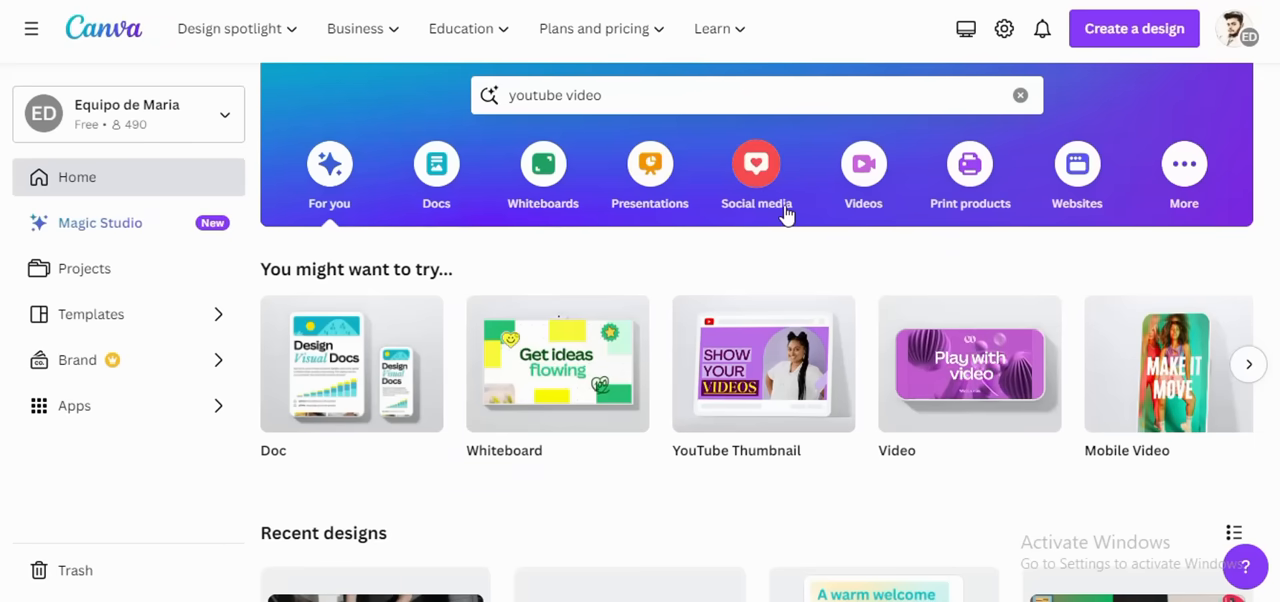
pyautogui.click(755, 190)
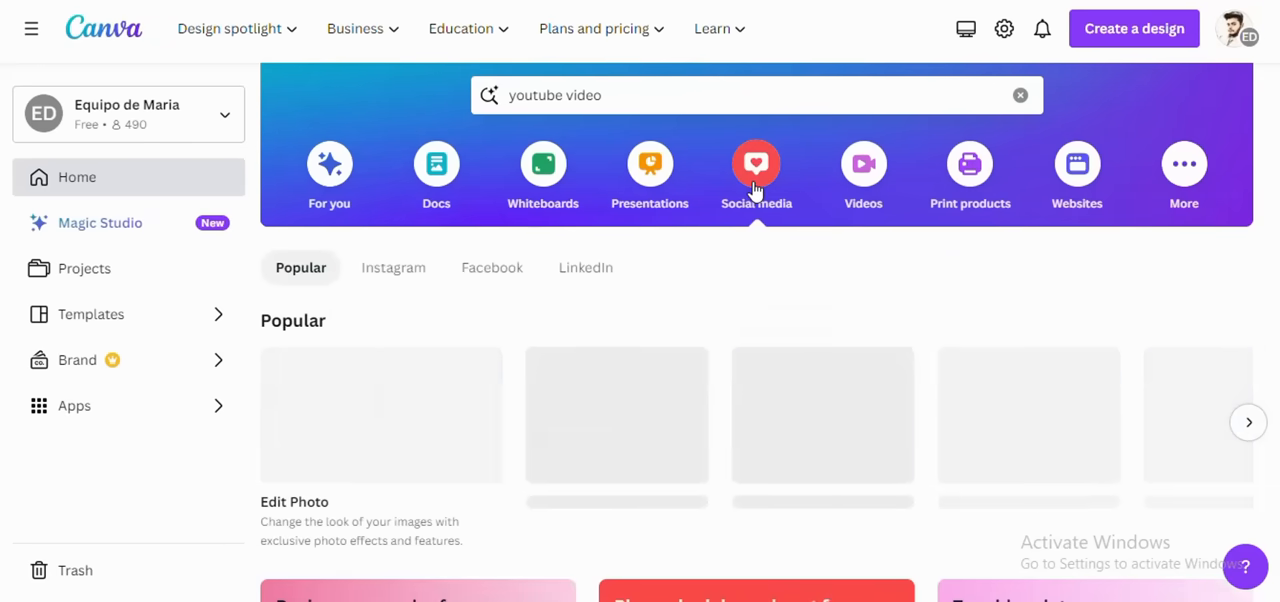
pyautogui.scroll(-2, 645, 320)
pyautogui.scroll(-5, 645, 318)
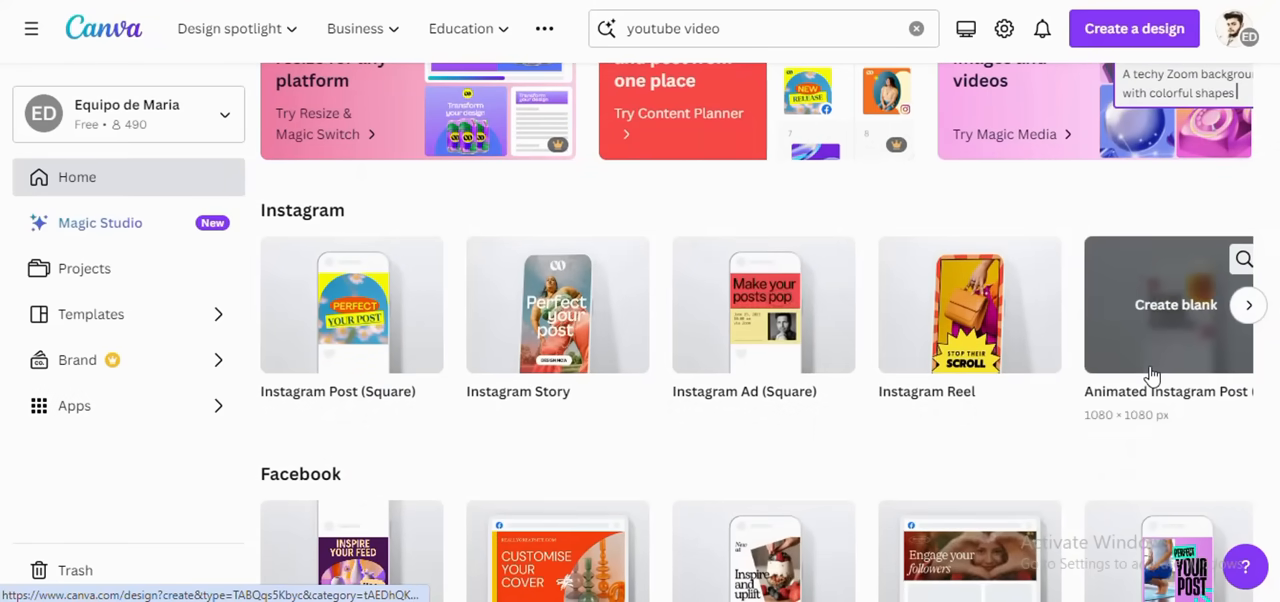
# Step: Browse the Facebook and LinkedIn design types and the Instagram and Facebook post templates on the home page
pyautogui.scroll(-4, 645, 407)
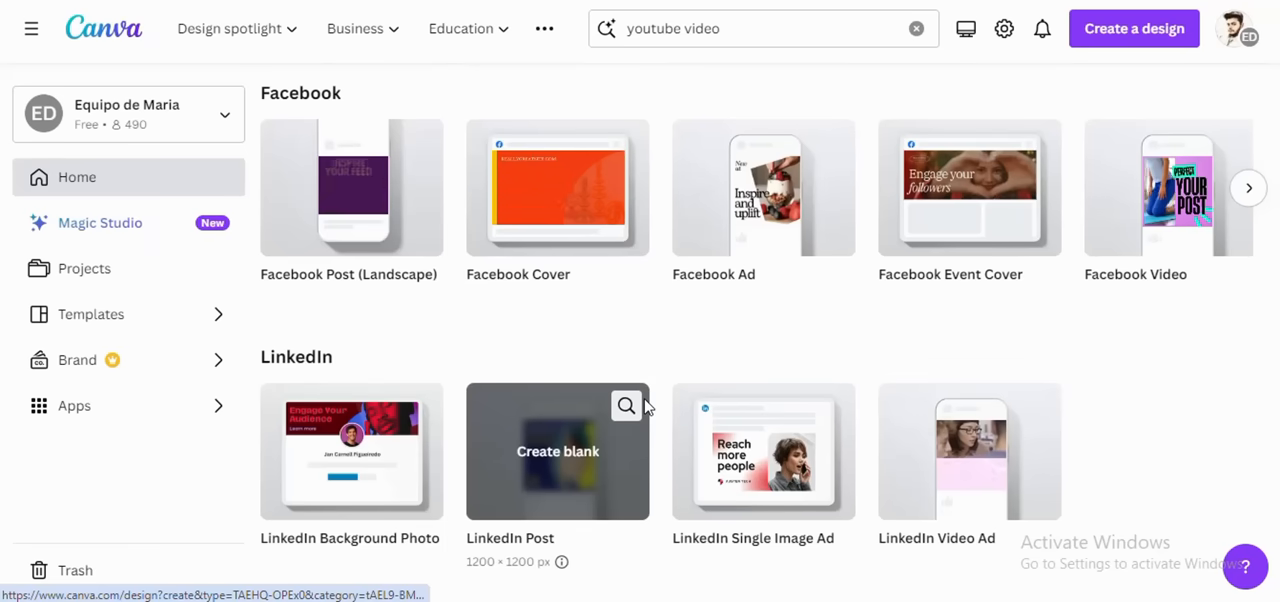
pyautogui.scroll(1, 645, 407)
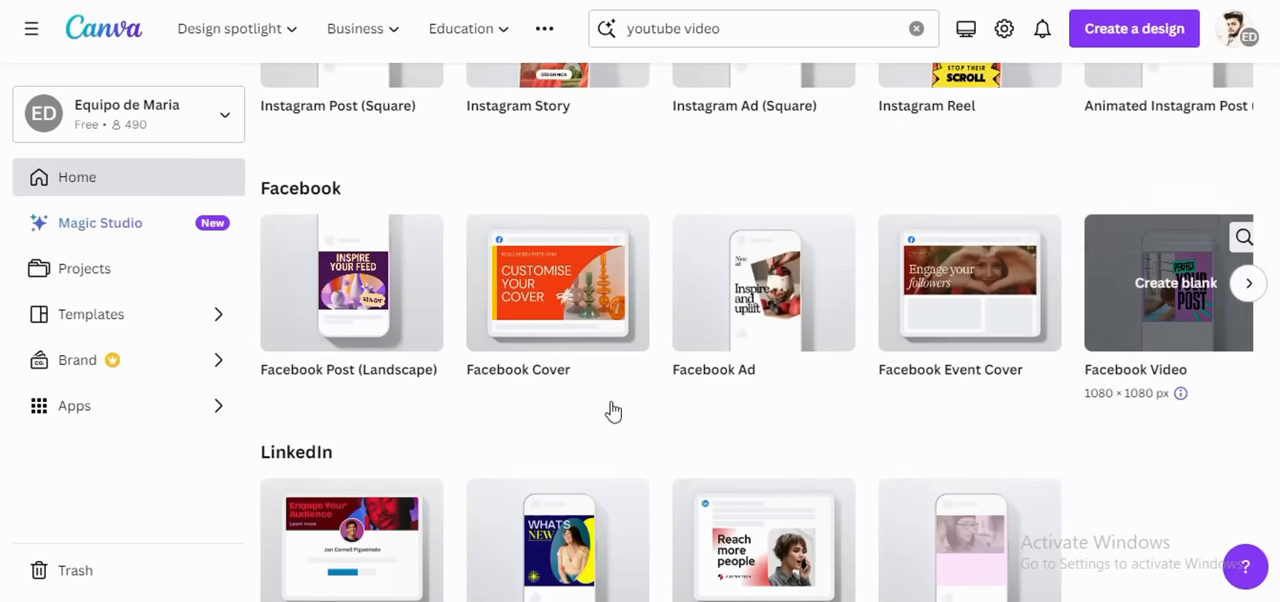
pyautogui.scroll(-3, 577, 414)
pyautogui.scroll(-1, 578, 413)
pyautogui.scroll(-3, 577, 413)
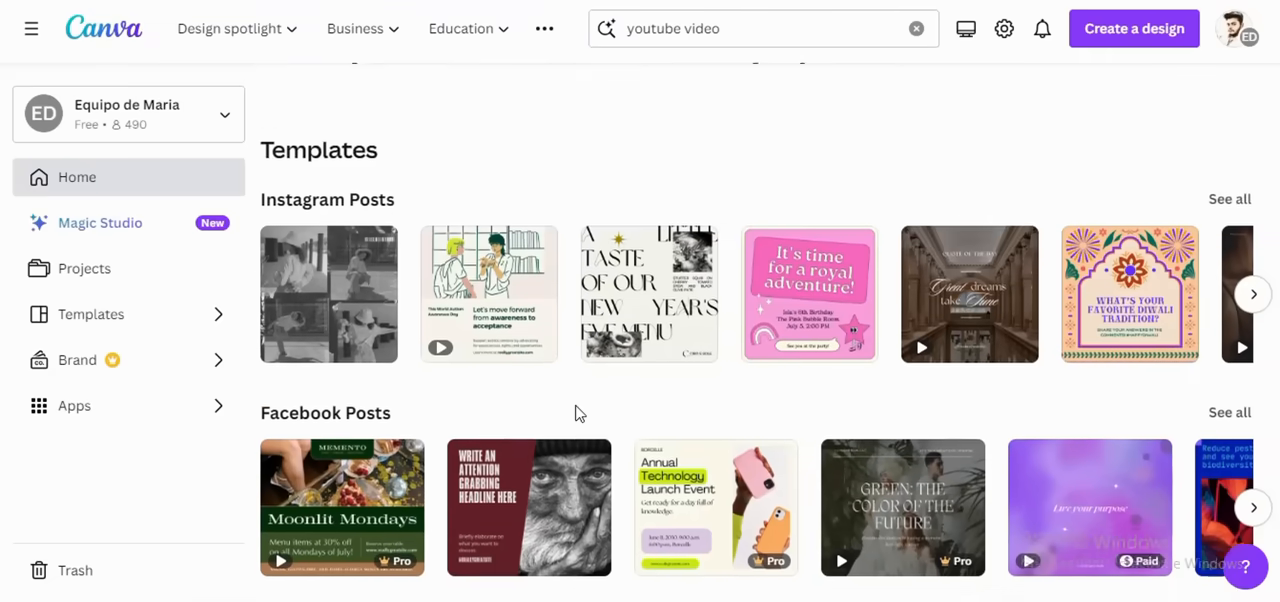
pyautogui.scroll(10, 577, 413)
pyautogui.scroll(1, 577, 414)
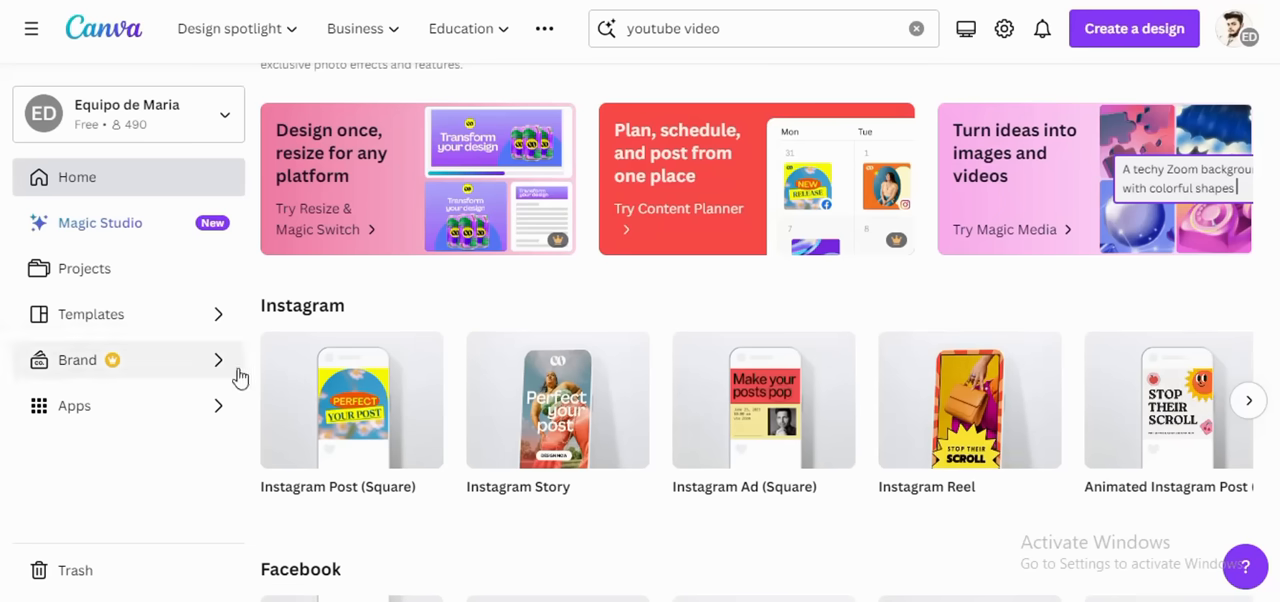
# Step: Create a square Instagram post, apply the Blue Corporate Global Consulting Services template, and select its main and "Our Core Services" headings
pyautogui.click(362, 415)
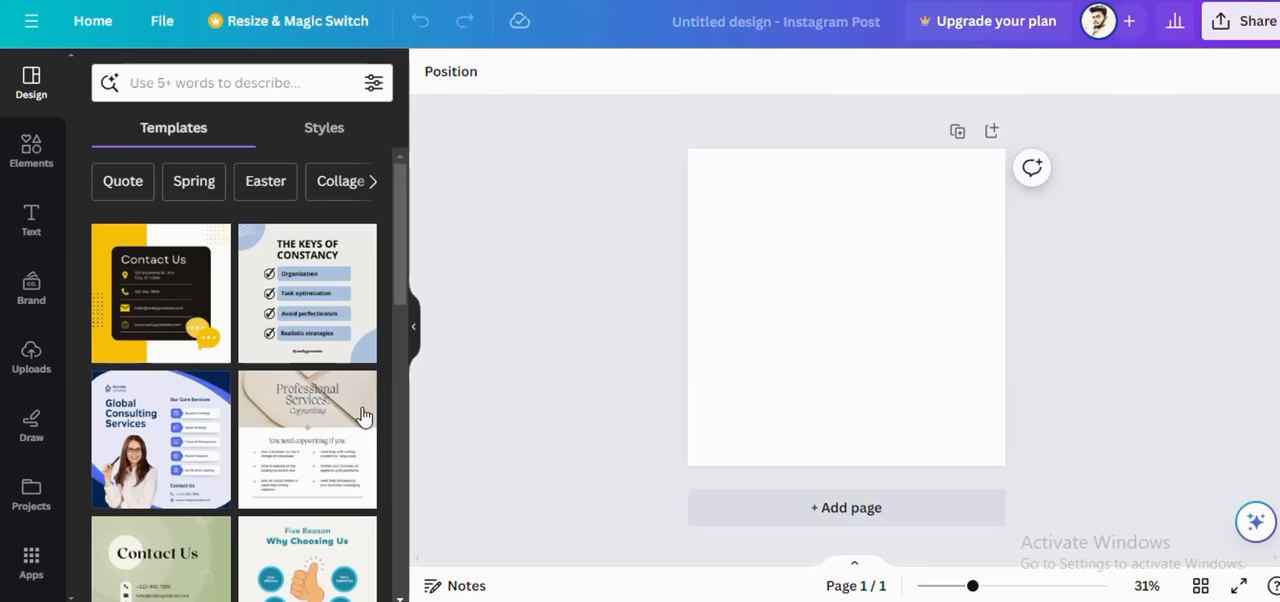
pyautogui.scroll(-5, 303, 394)
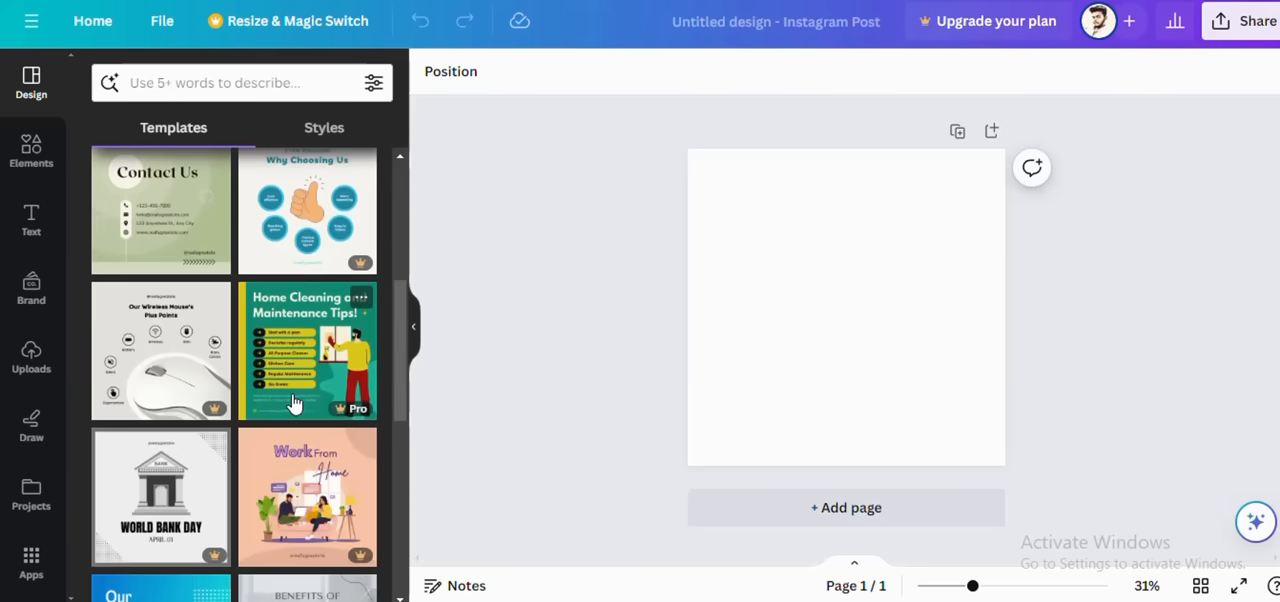
pyautogui.scroll(3, 285, 375)
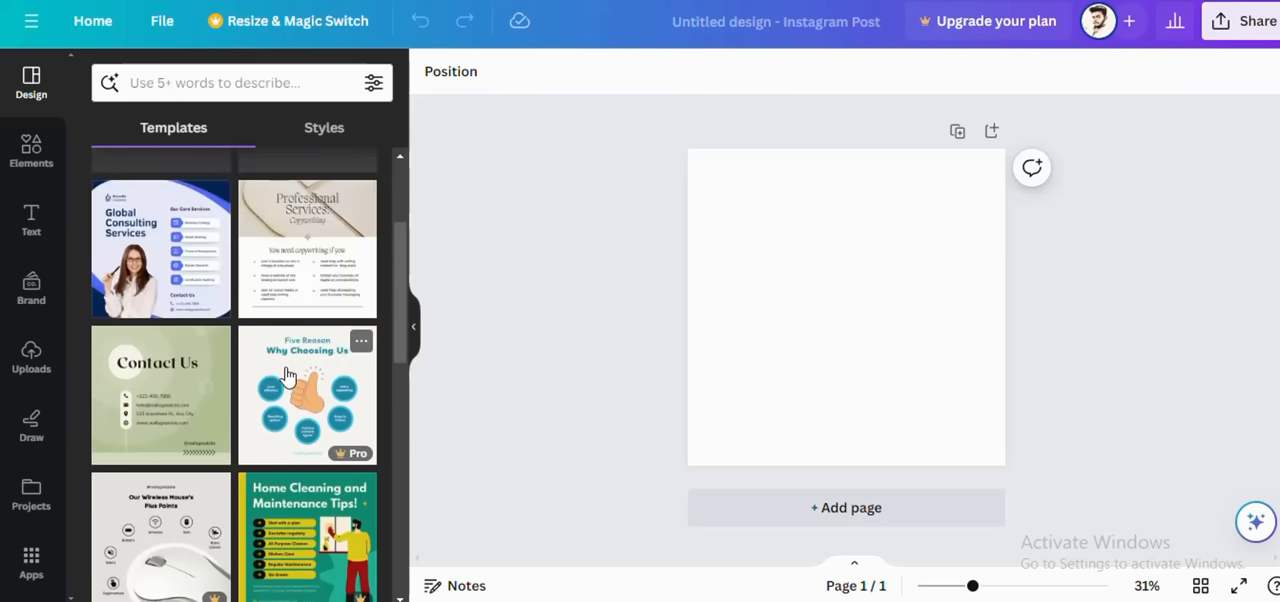
pyautogui.click(180, 278)
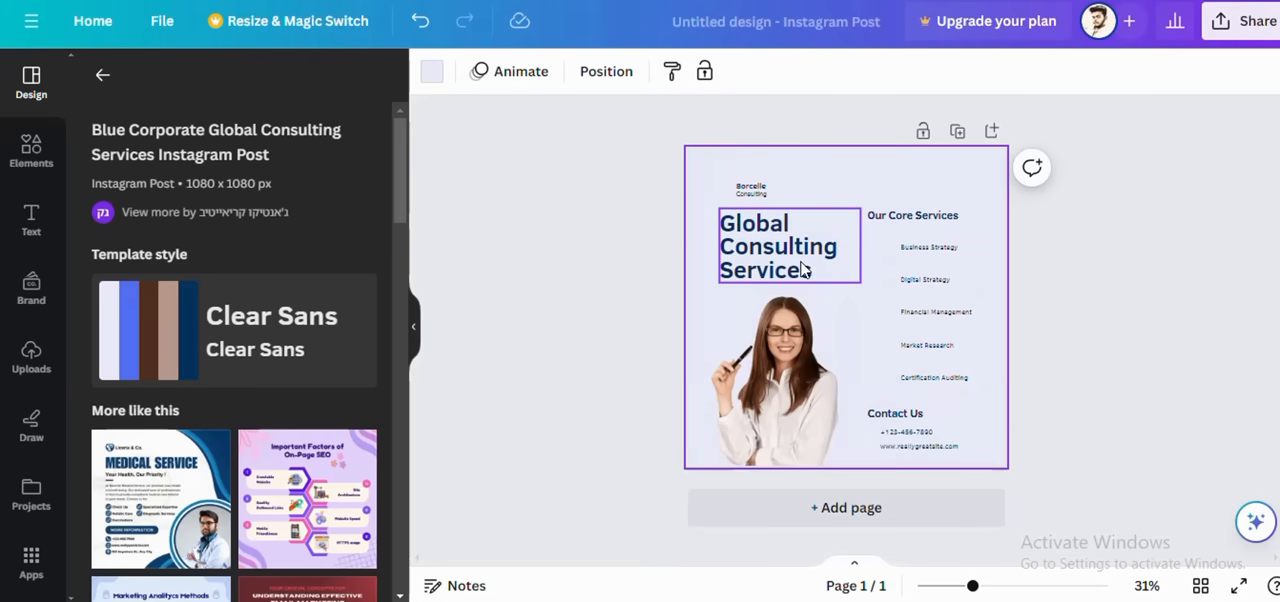
pyautogui.click(801, 270)
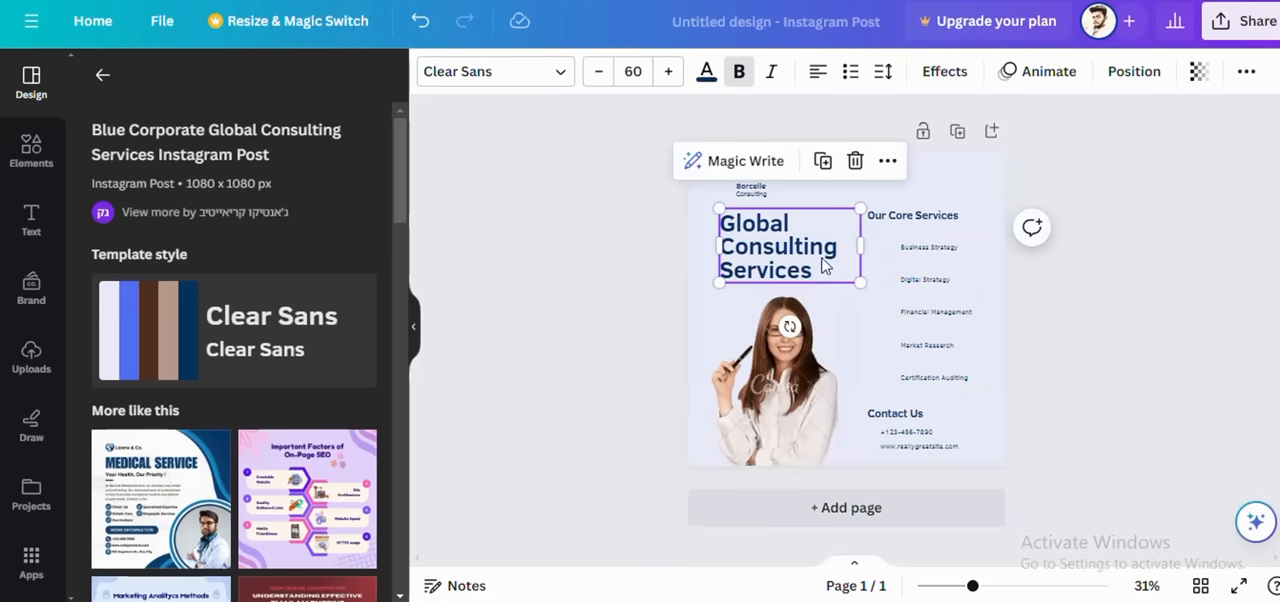
pyautogui.click(884, 222)
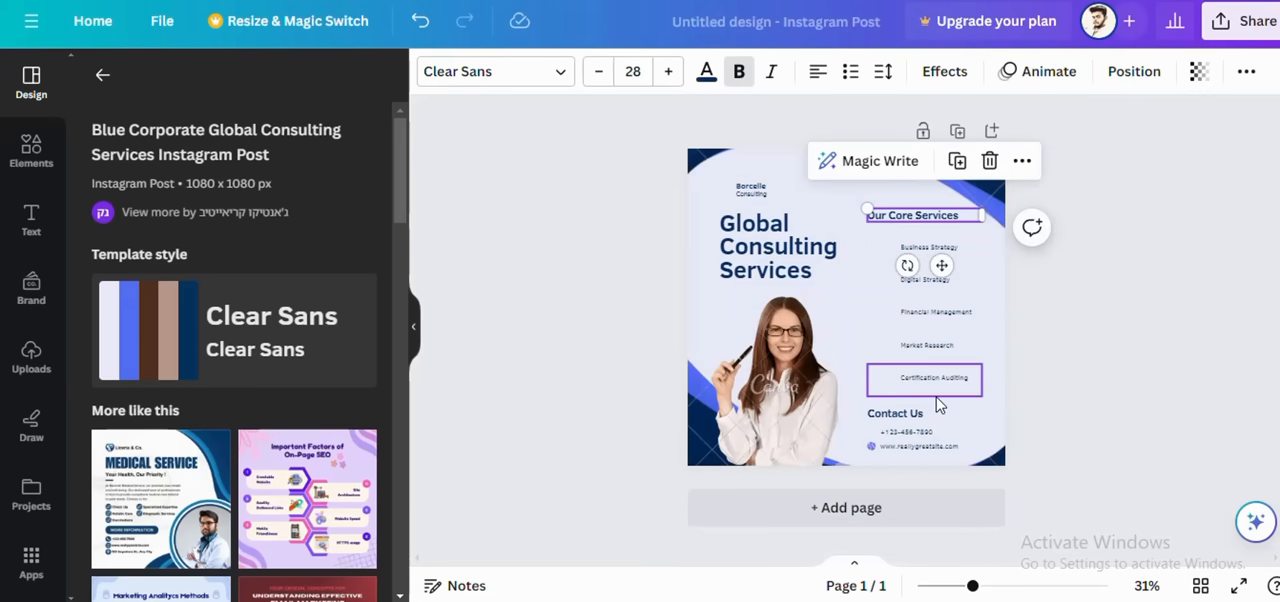
# Step: Apply the Modern Digital Marketing Agency template from the similar designs and delete the word "Creative" from its heading
pyautogui.scroll(-5, 203, 458)
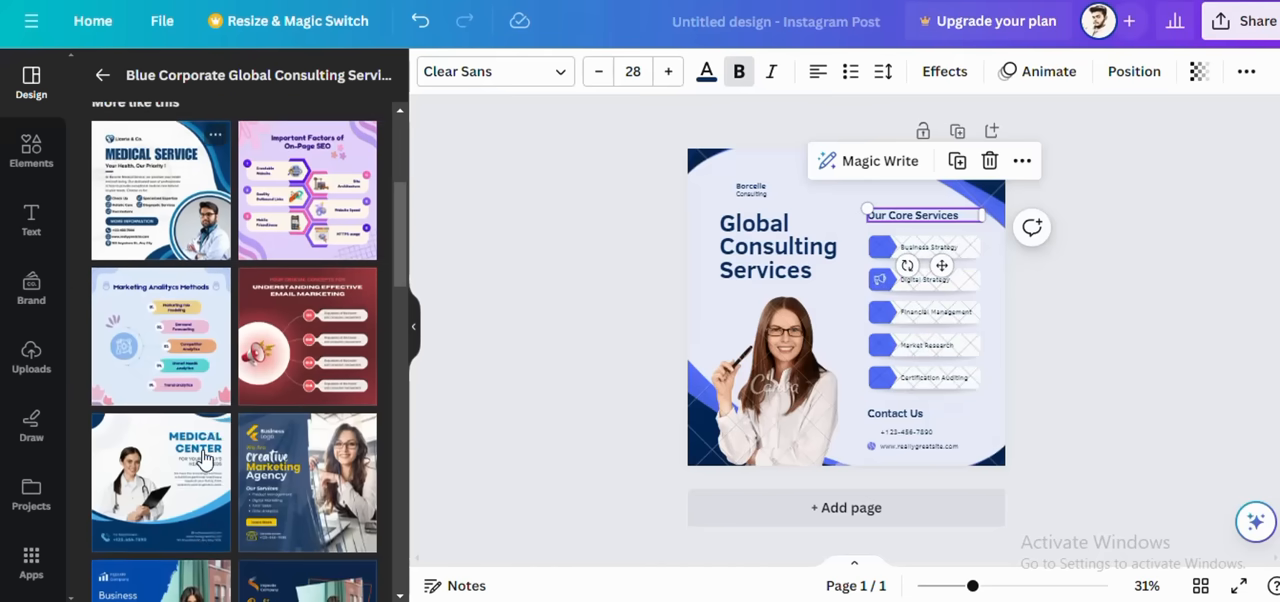
pyautogui.scroll(-1, 203, 458)
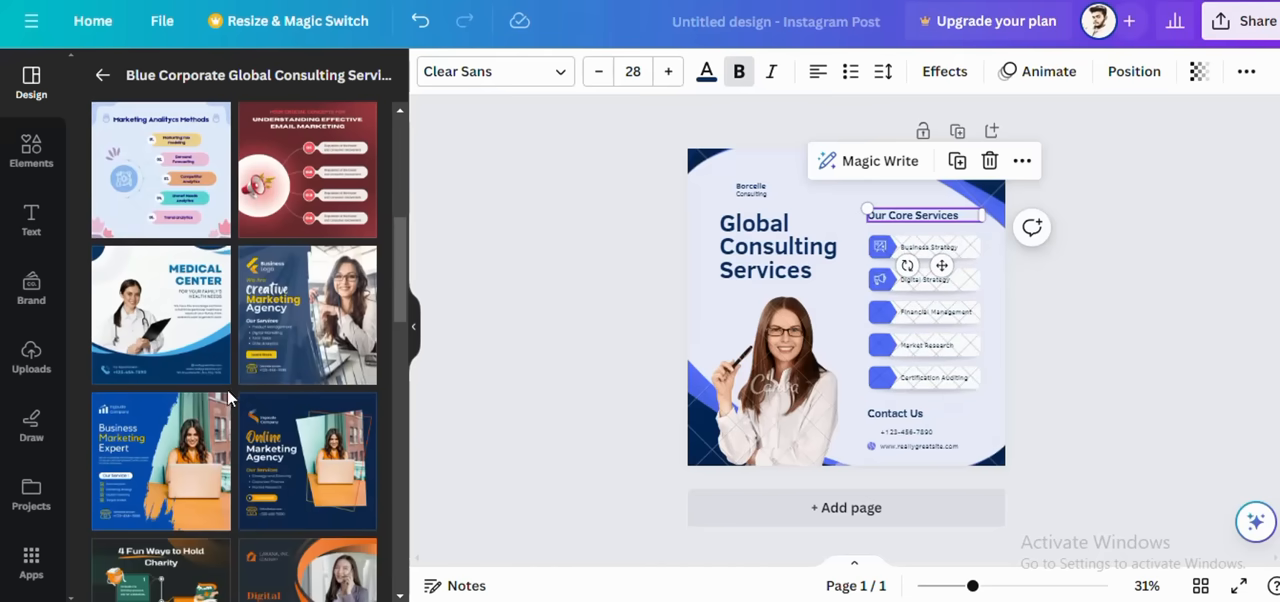
pyautogui.click(332, 342)
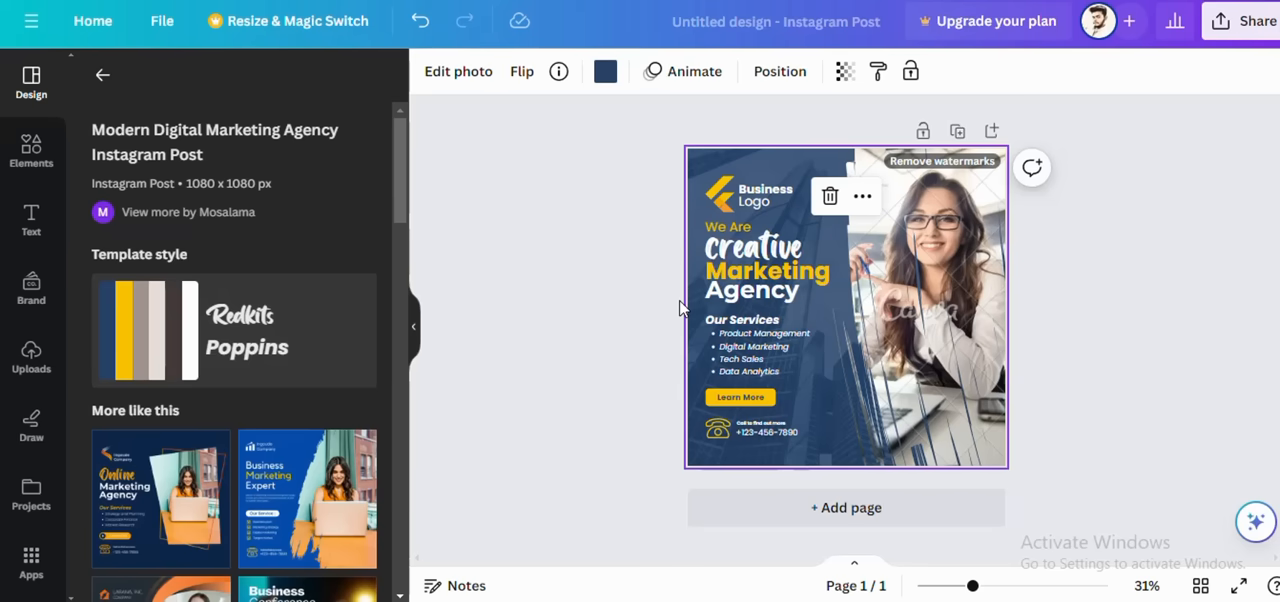
pyautogui.click(797, 262)
pyautogui.doubleClick(755, 253)
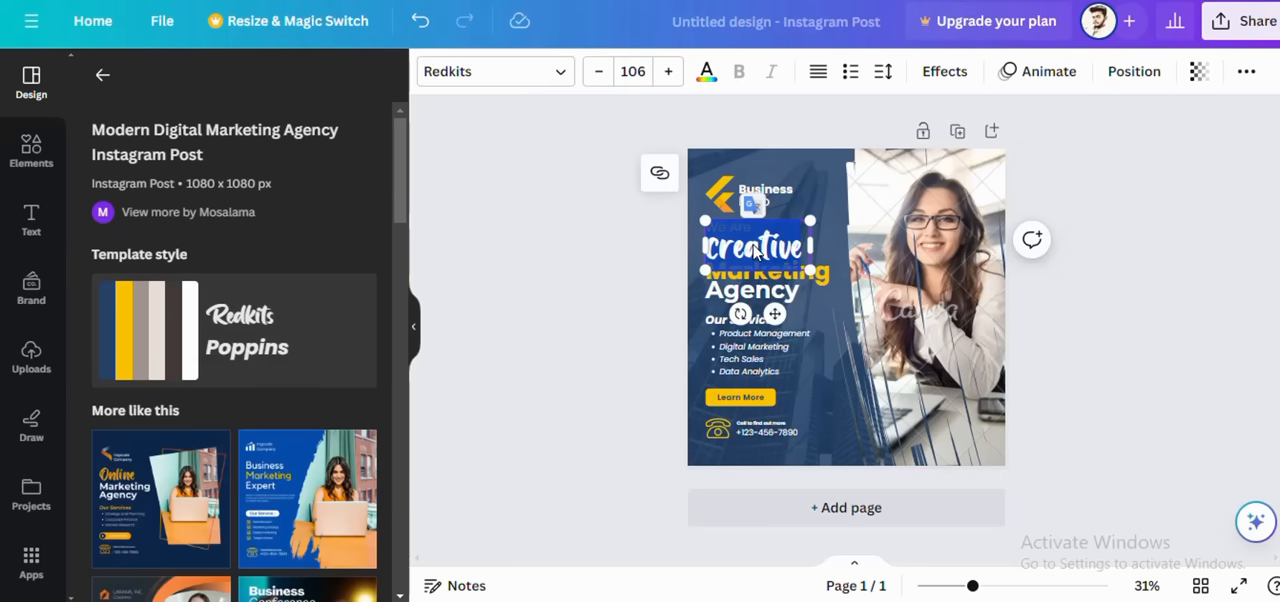
pyautogui.press('BackSpace')
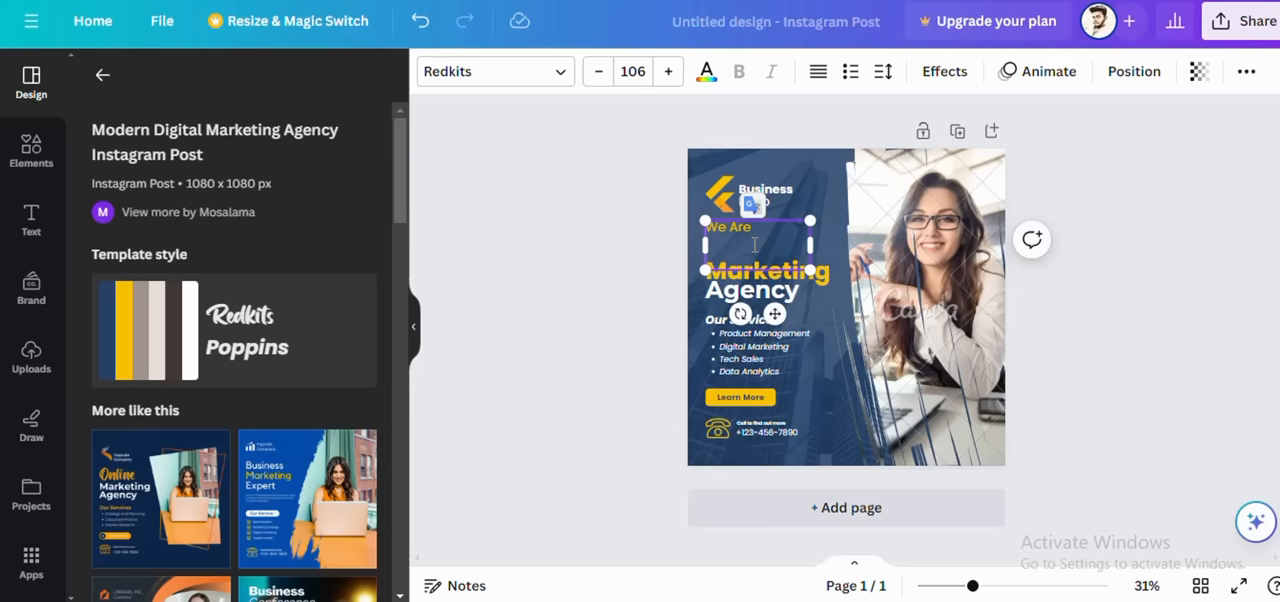
# Step: Replace the current page with the Blue and Orange Modern Professional Business Conference template
pyautogui.scroll(-4, 228, 390)
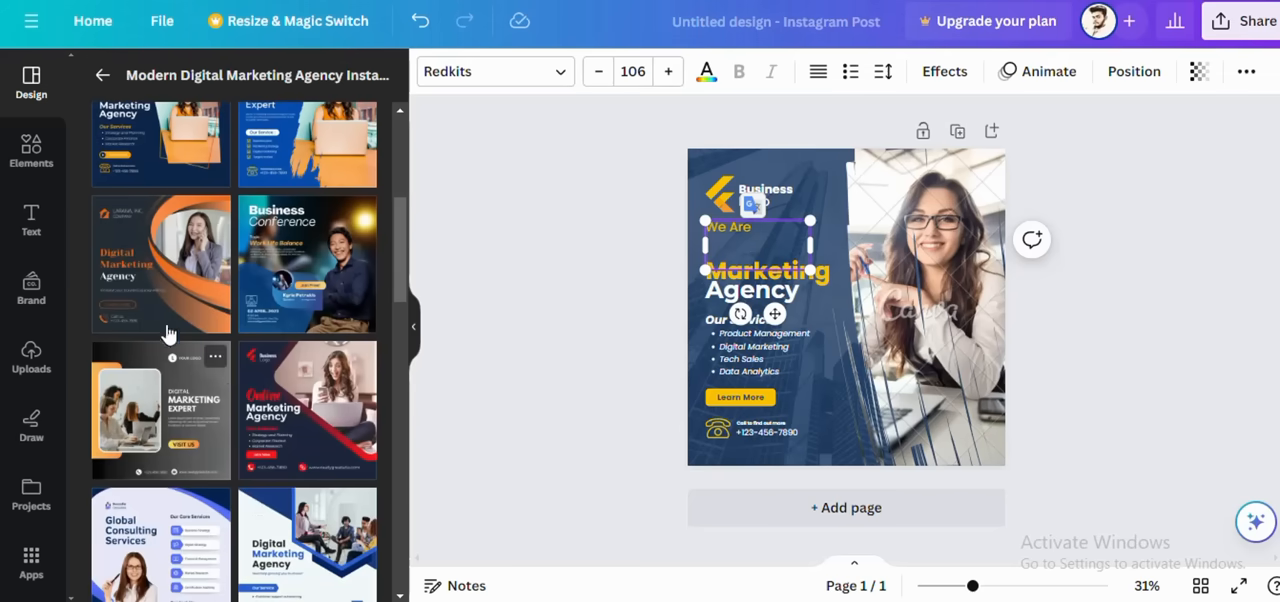
pyautogui.click(296, 293)
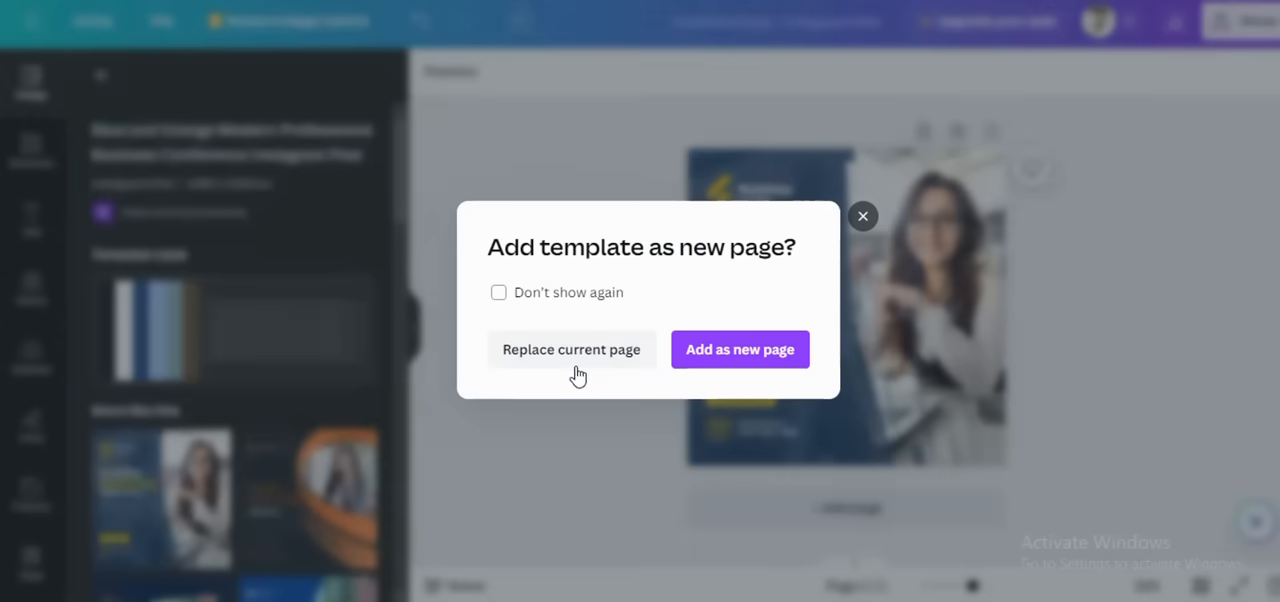
pyautogui.click(577, 362)
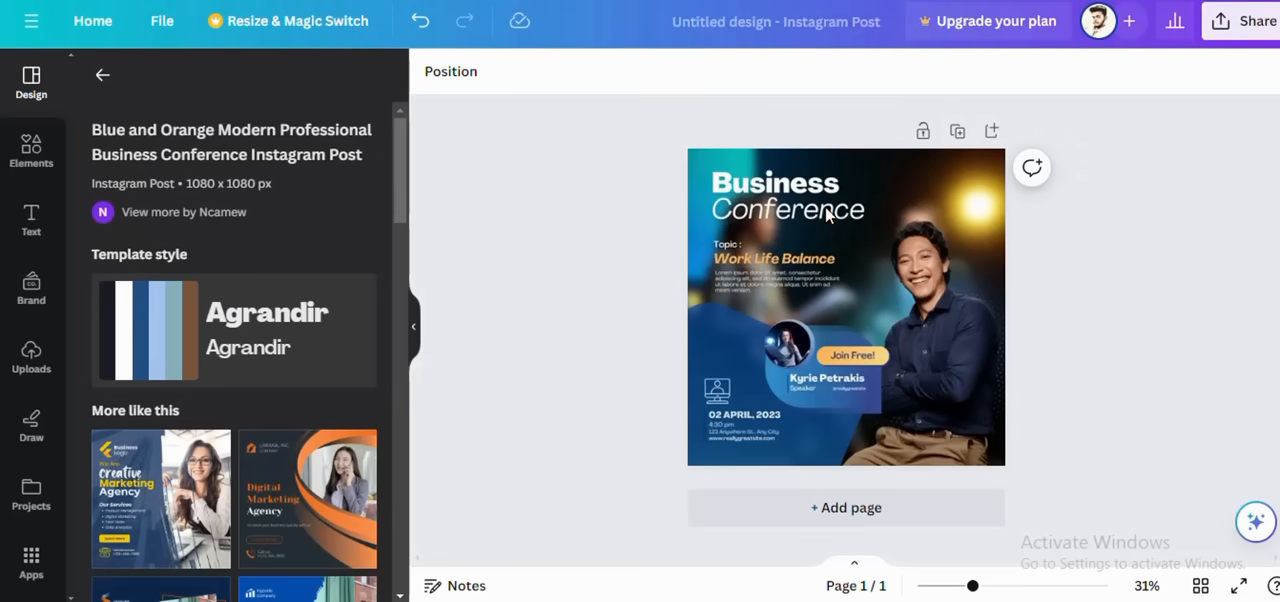
# Step: Examine the editable "Business" and "Conference" heading texts on the page and leave text editing
pyautogui.click(884, 208)
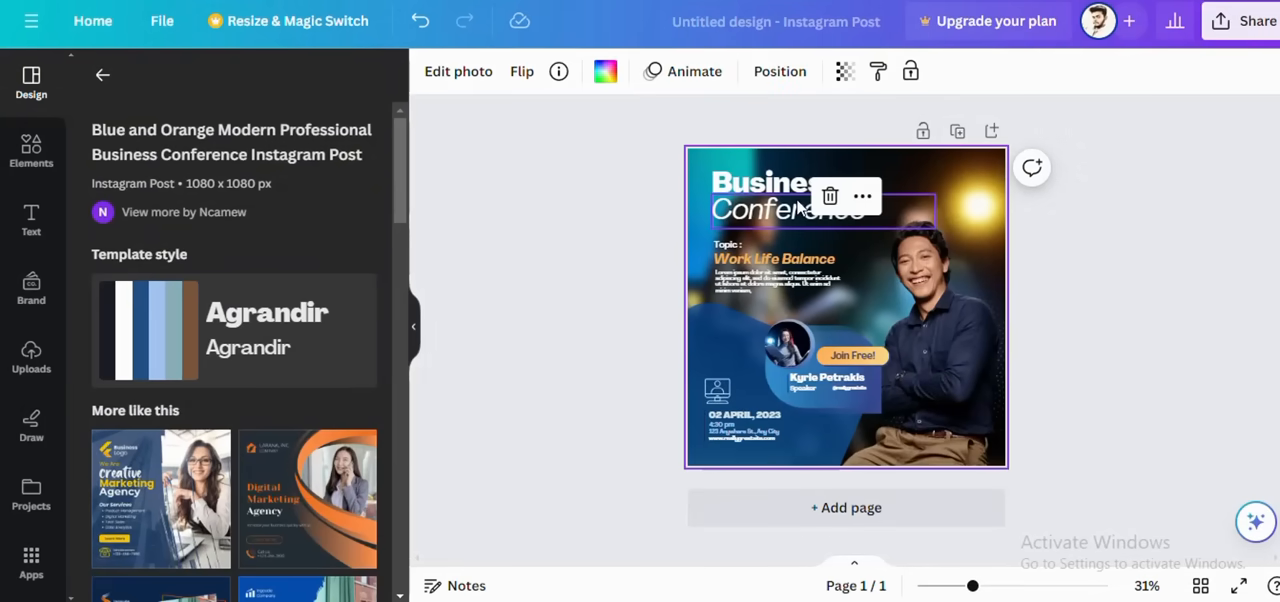
pyautogui.click(744, 213)
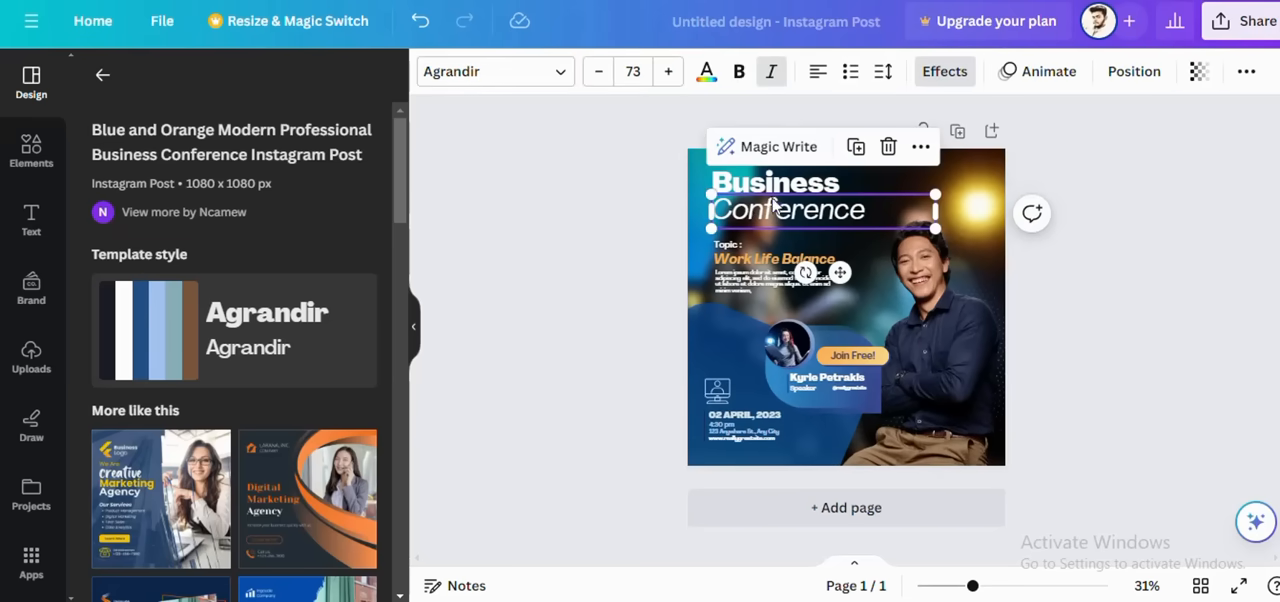
pyautogui.click(770, 203)
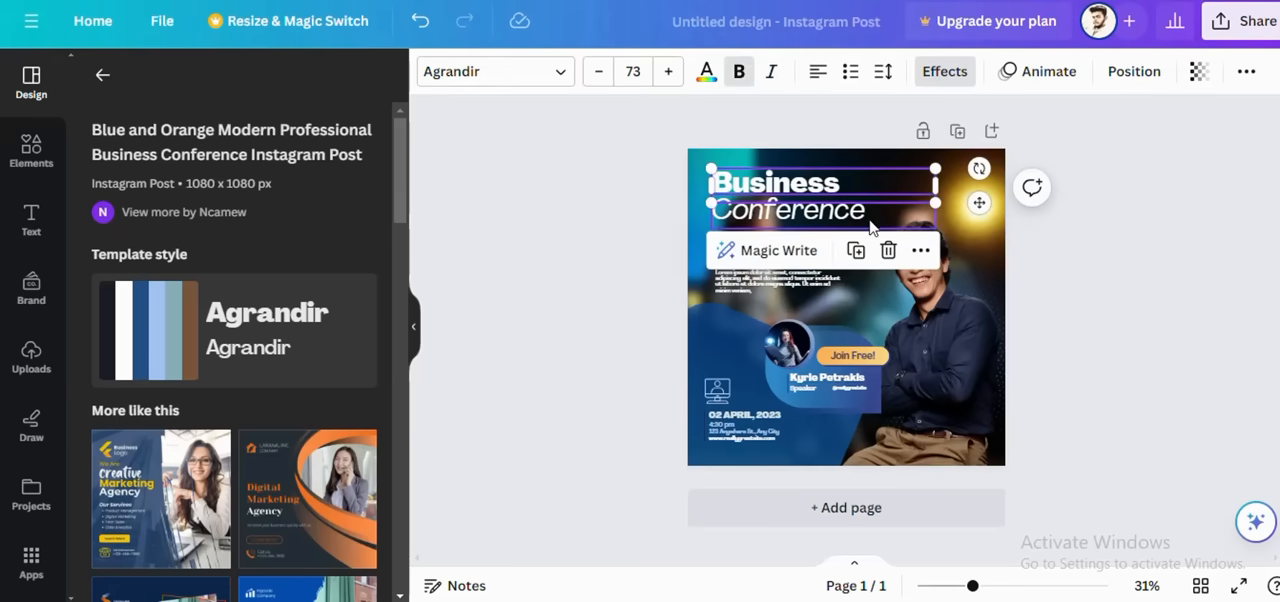
pyautogui.click(821, 221)
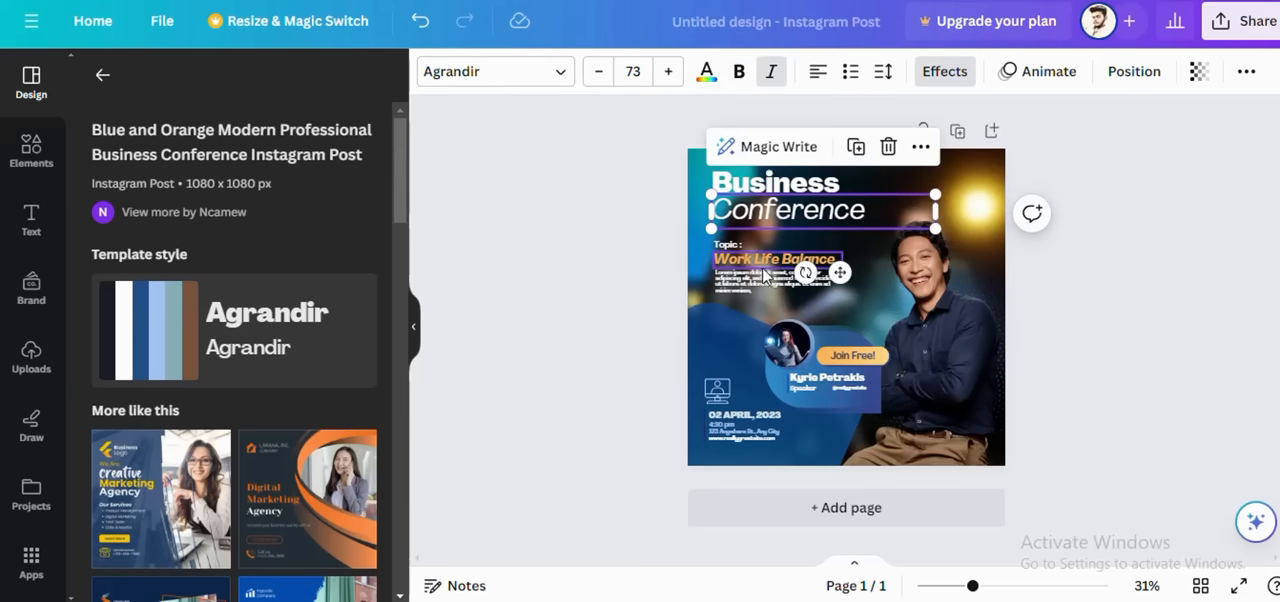
pyautogui.doubleClick(777, 222)
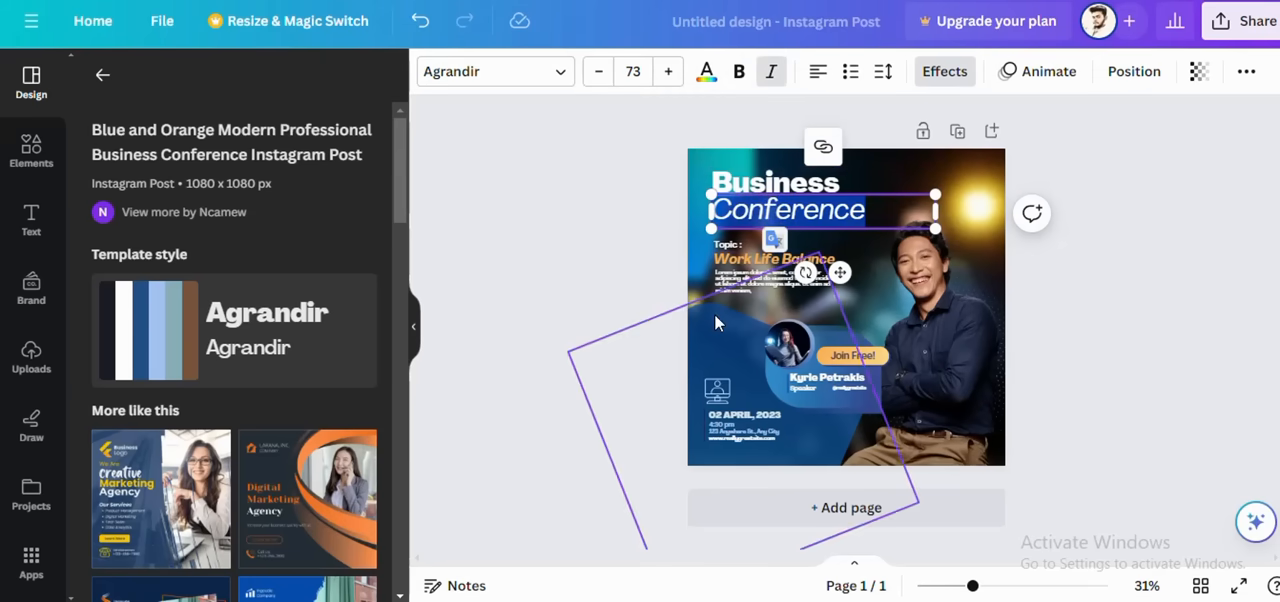
pyautogui.click(690, 252)
pyautogui.click(623, 262)
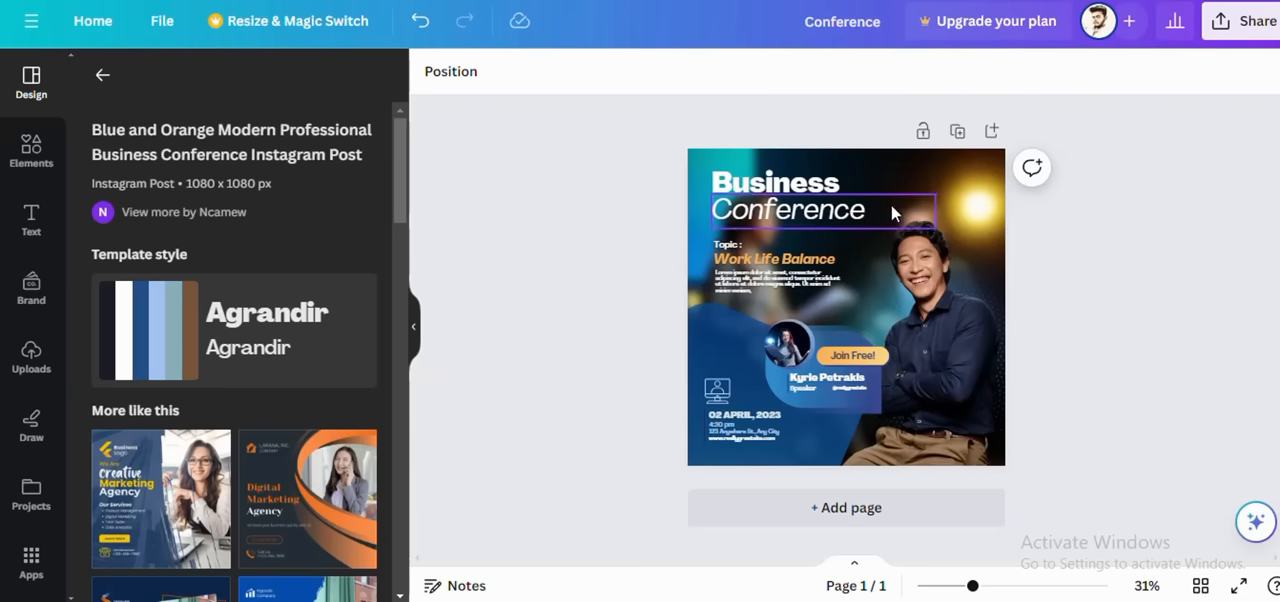
# Step: Replace the page's photo background with the light green default solid colour
pyautogui.click(879, 157)
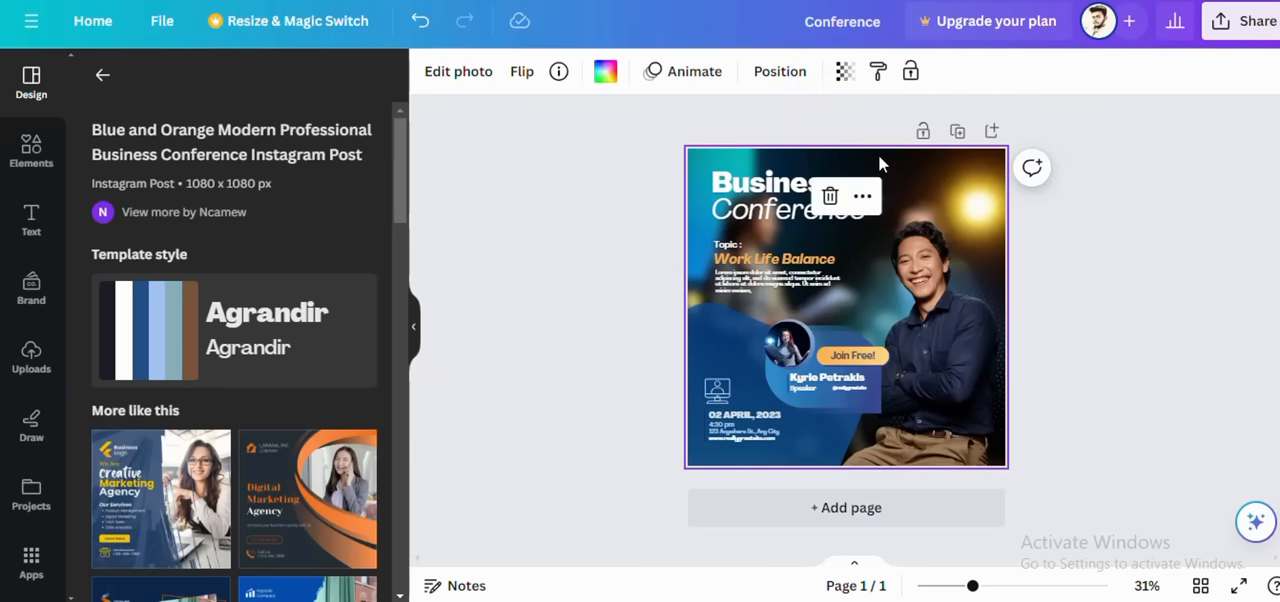
pyautogui.click(606, 73)
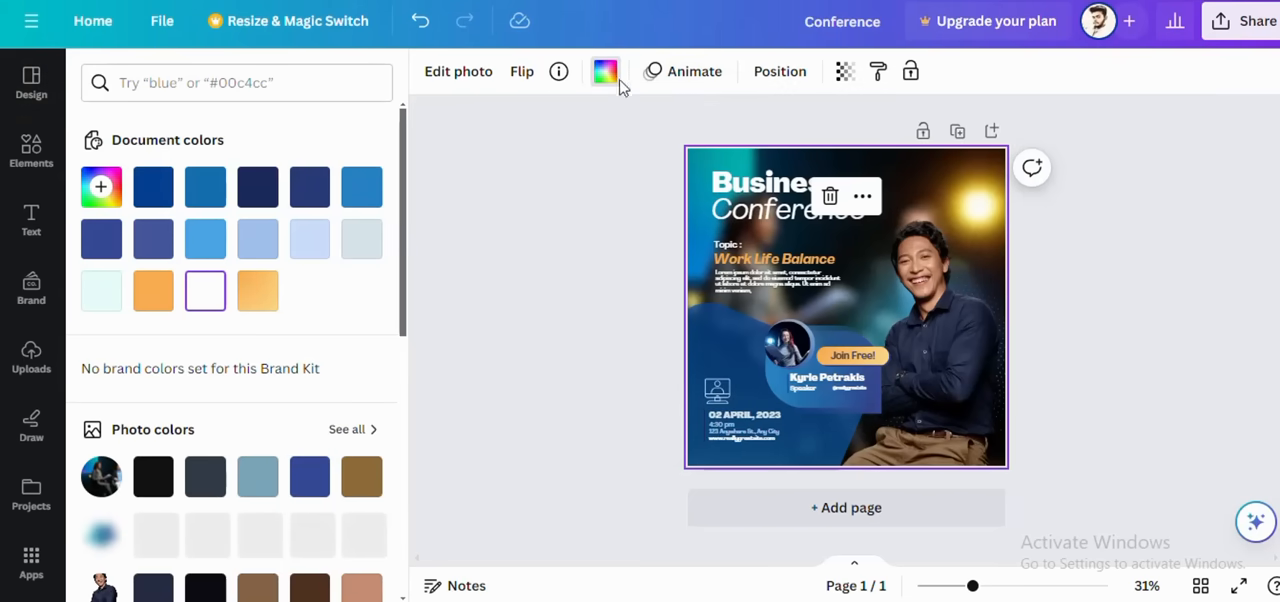
pyautogui.scroll(-1, 325, 403)
pyautogui.scroll(-5, 325, 403)
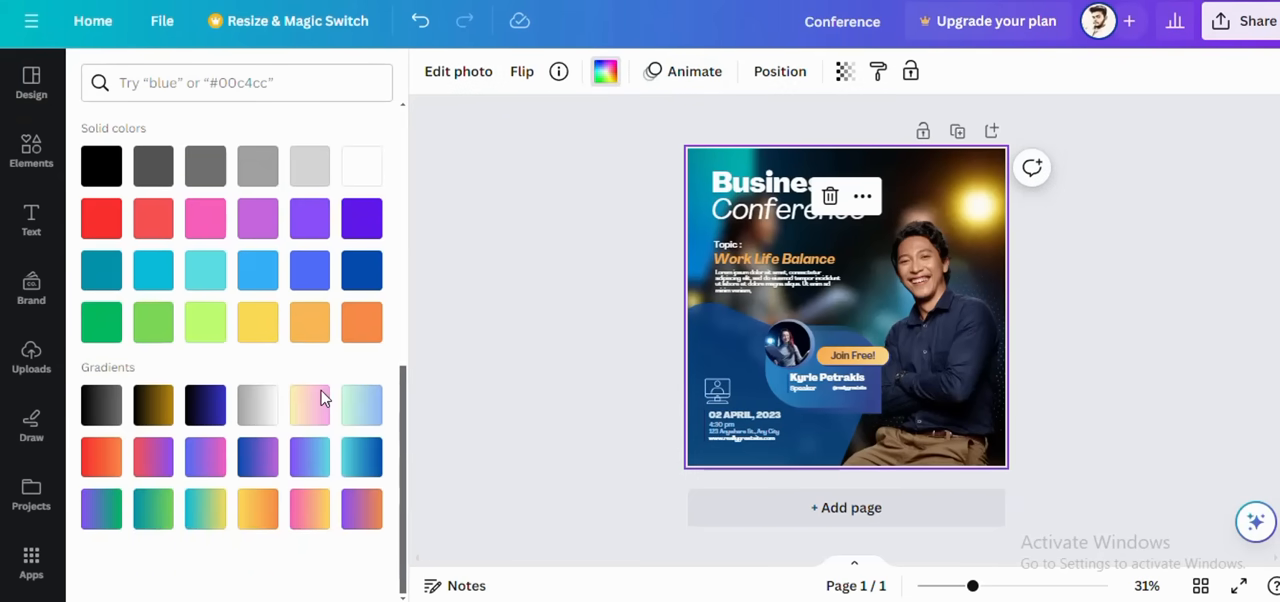
pyautogui.click(150, 330)
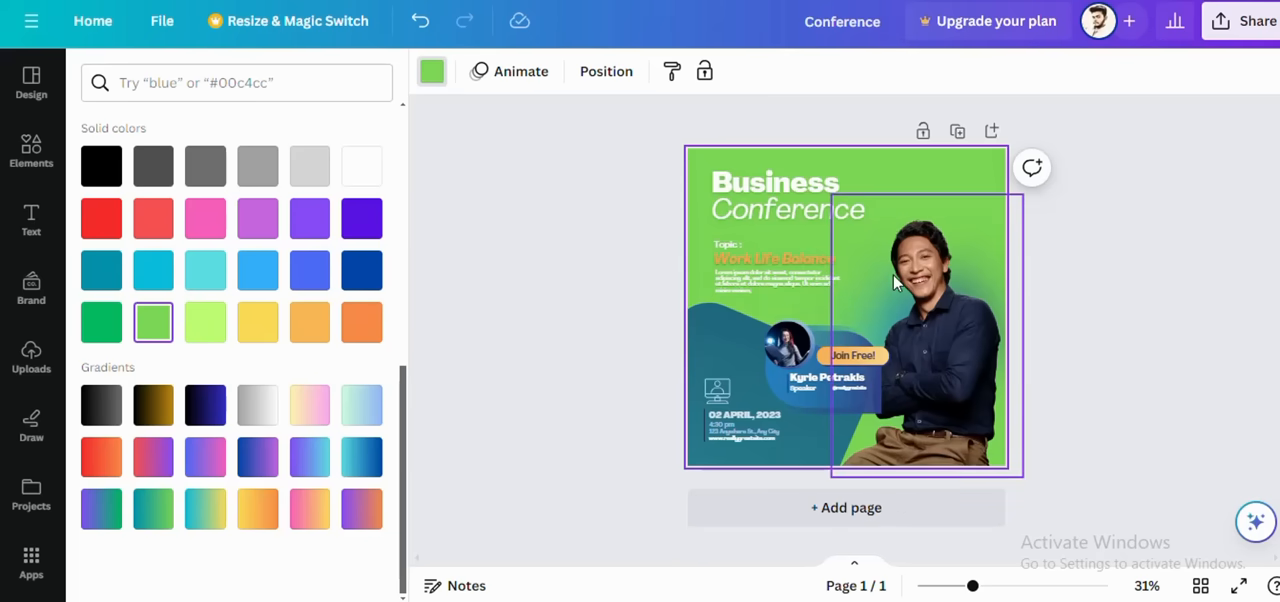
pyautogui.click(640, 292)
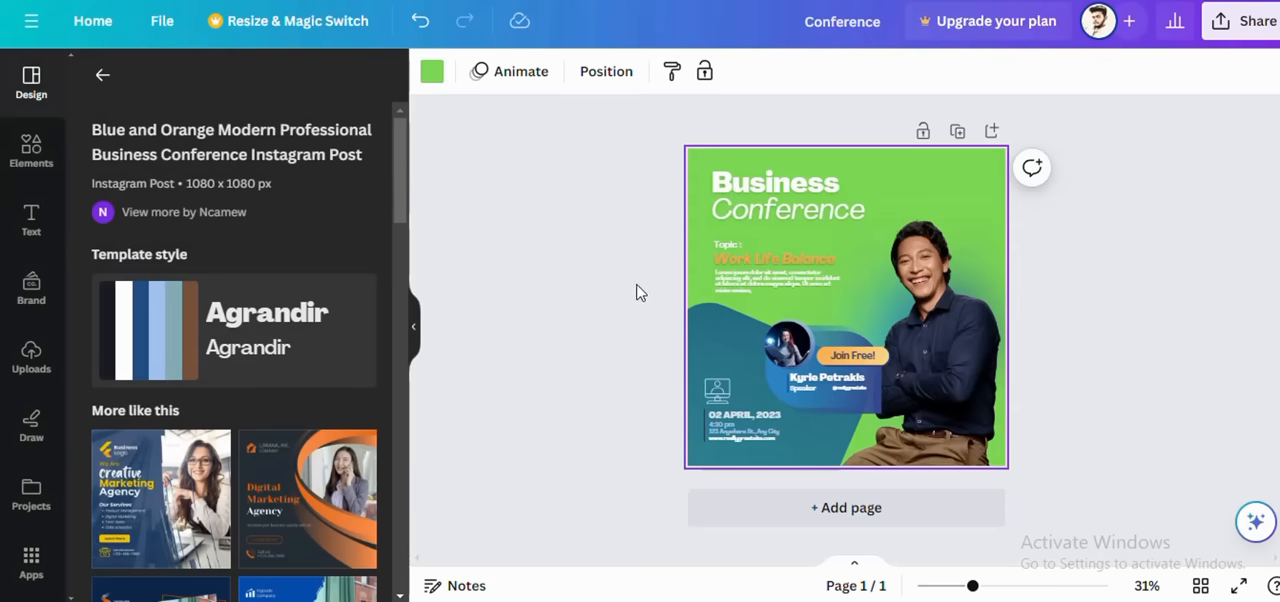
# Step: Try orange and red as the first colour of the wavy gradient shape, settle on white, and select the man's photo
pyautogui.click(746, 377)
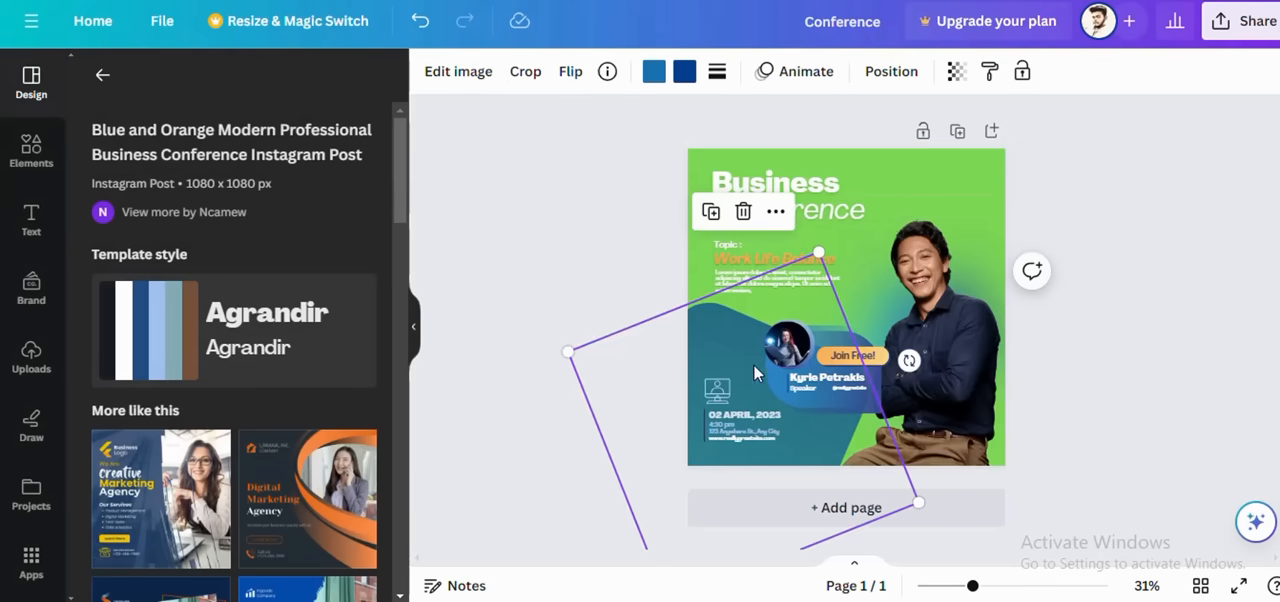
pyautogui.click(654, 74)
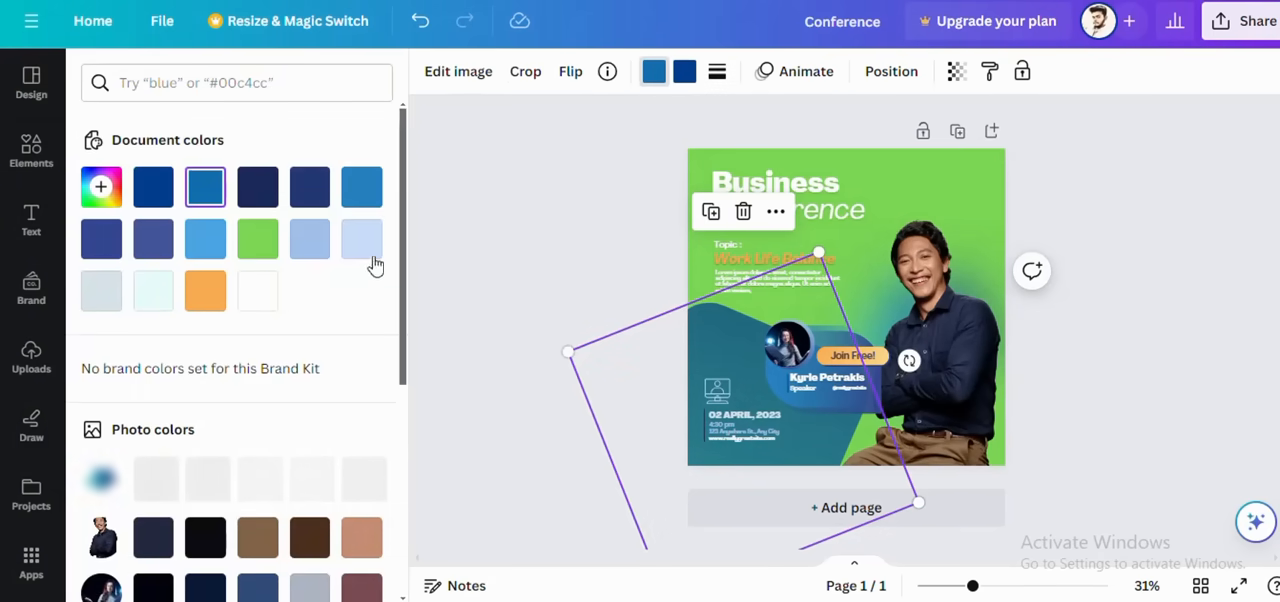
pyautogui.scroll(-2, 334, 271)
pyautogui.click(207, 197)
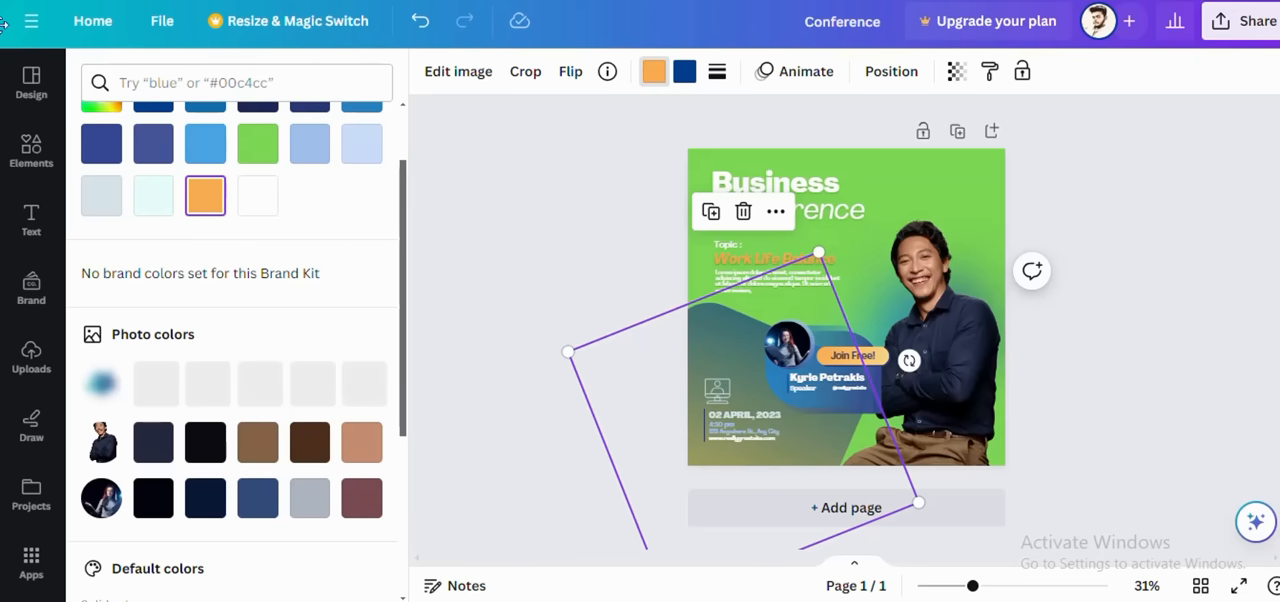
pyautogui.scroll(-3, 210, 385)
pyautogui.click(101, 405)
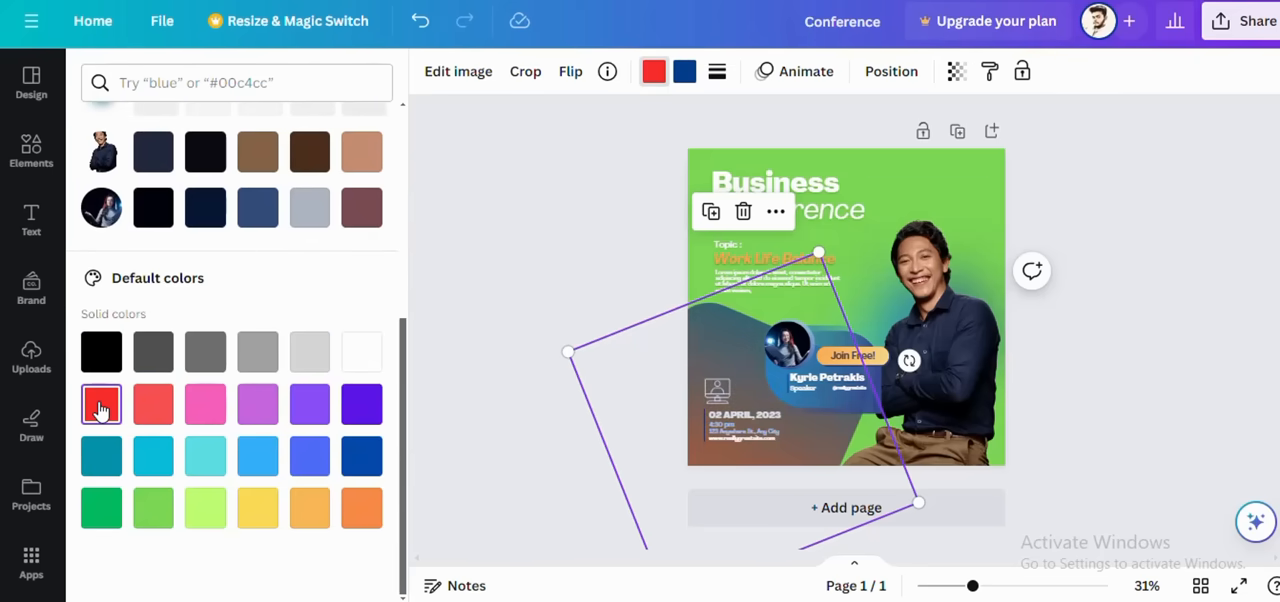
pyautogui.click(361, 351)
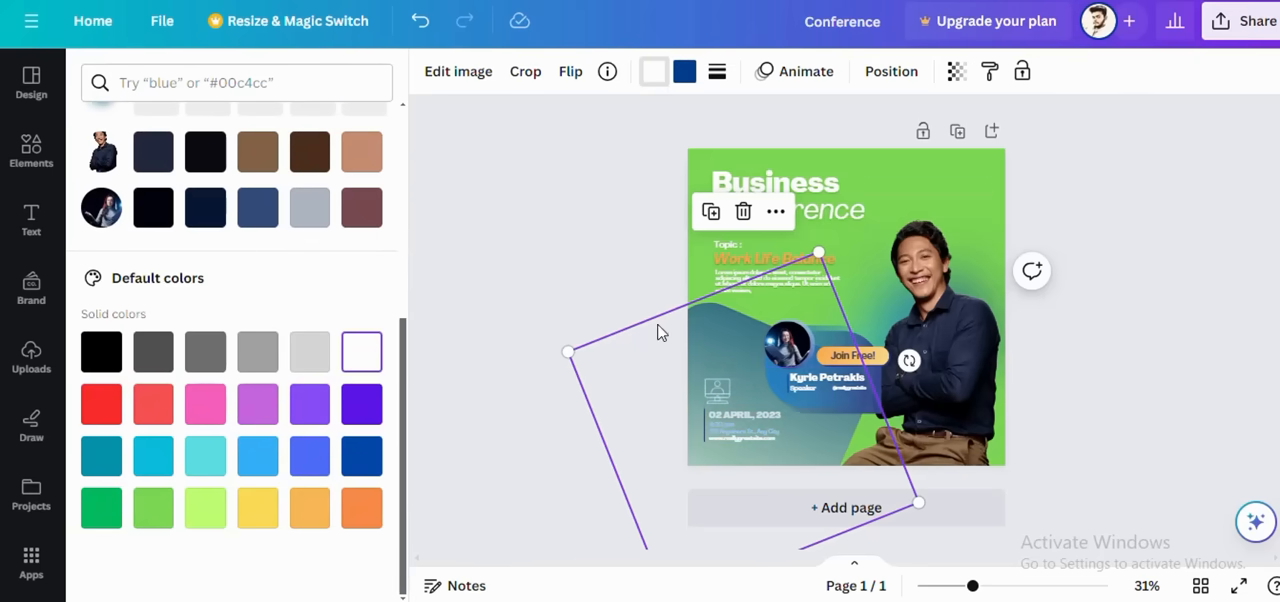
pyautogui.click(905, 301)
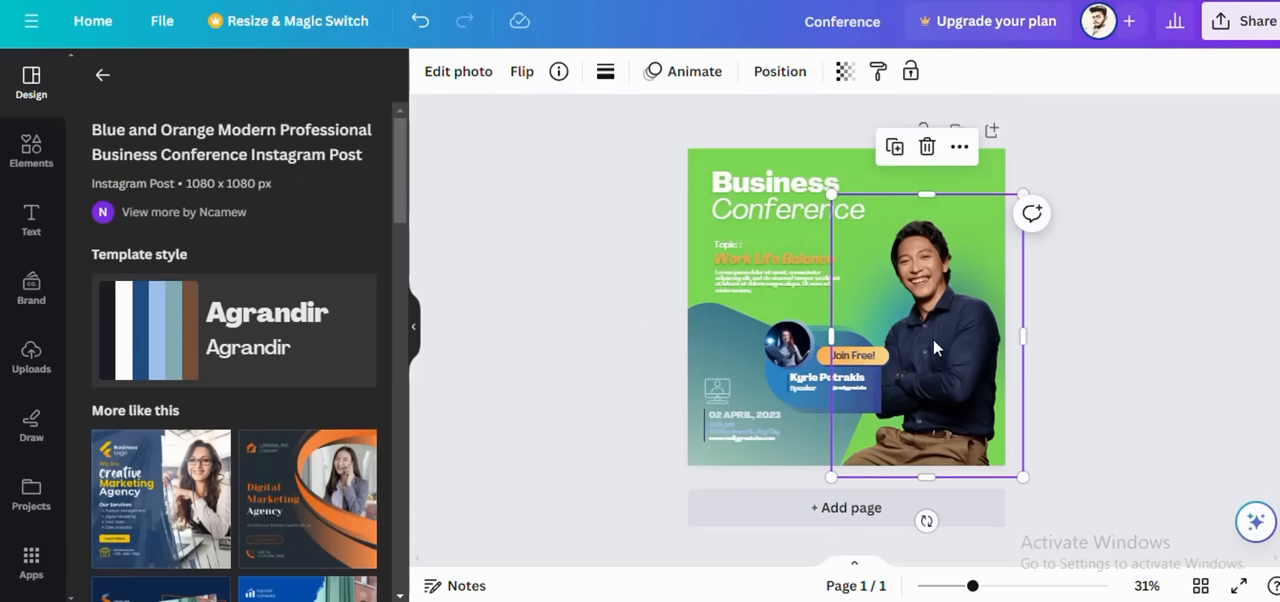
# Step: Delete the man's photo and the blurred blue glow behind it from the Business Conference page
pyautogui.click(926, 147)
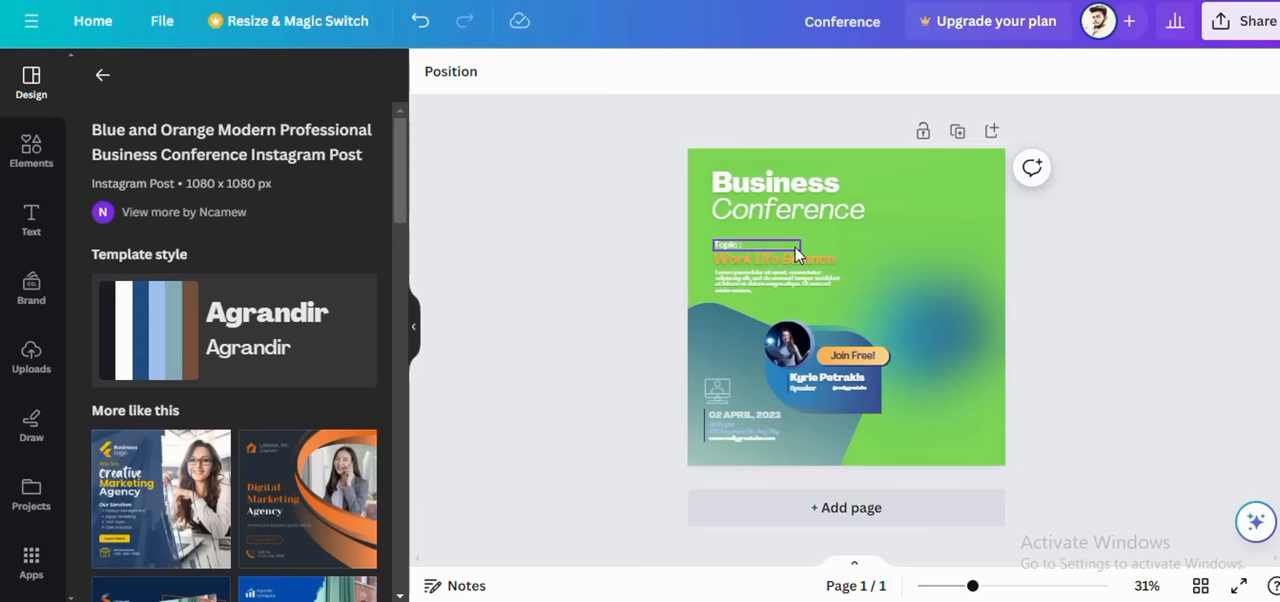
pyautogui.click(898, 287)
pyautogui.moveTo(784, 218); pyautogui.dragTo(890, 307)
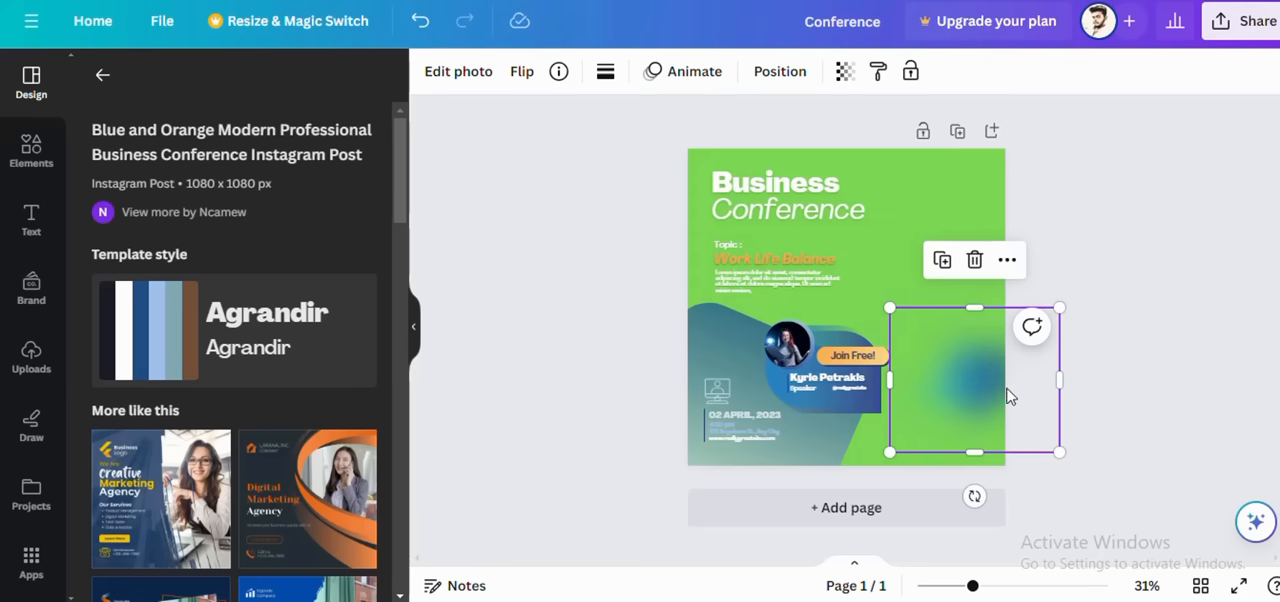
pyautogui.click(974, 259)
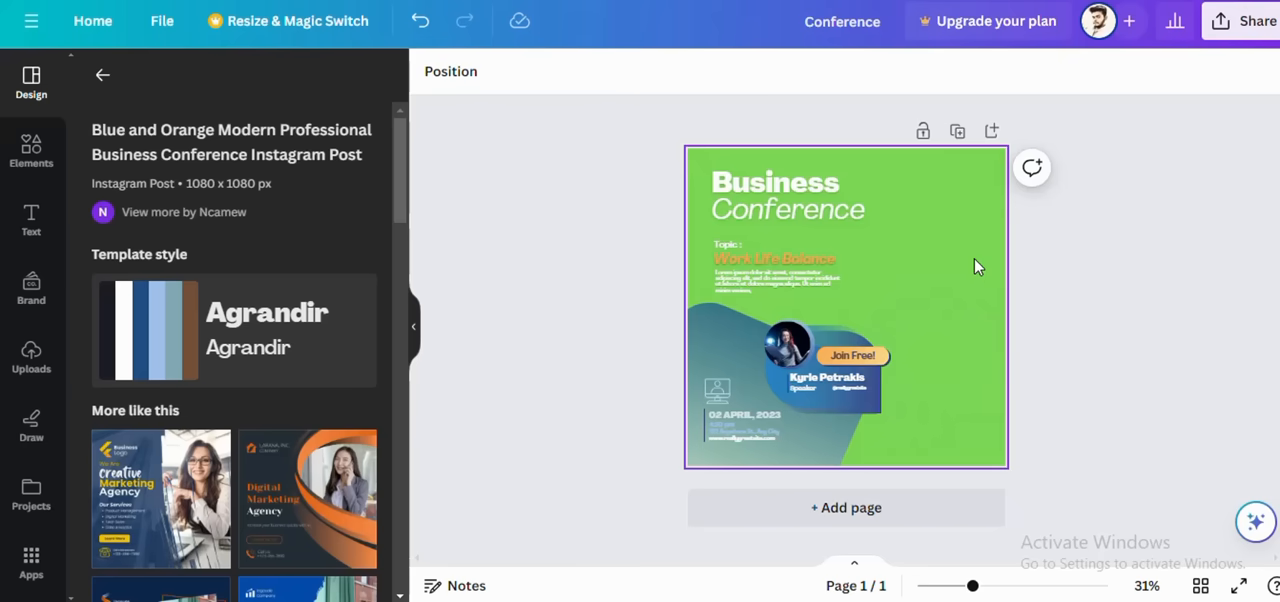
pyautogui.click(1244, 38)
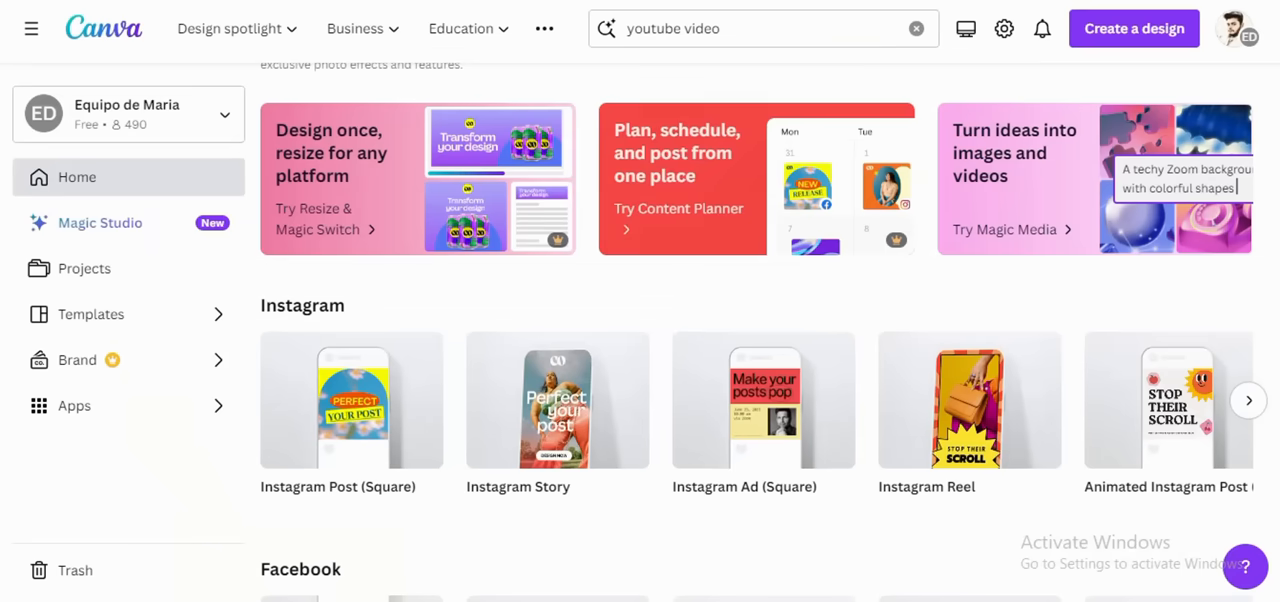
# Step: Return to the home page and search the template library for "youtube shorts videos"
pyautogui.scroll(-8, 450, 130)
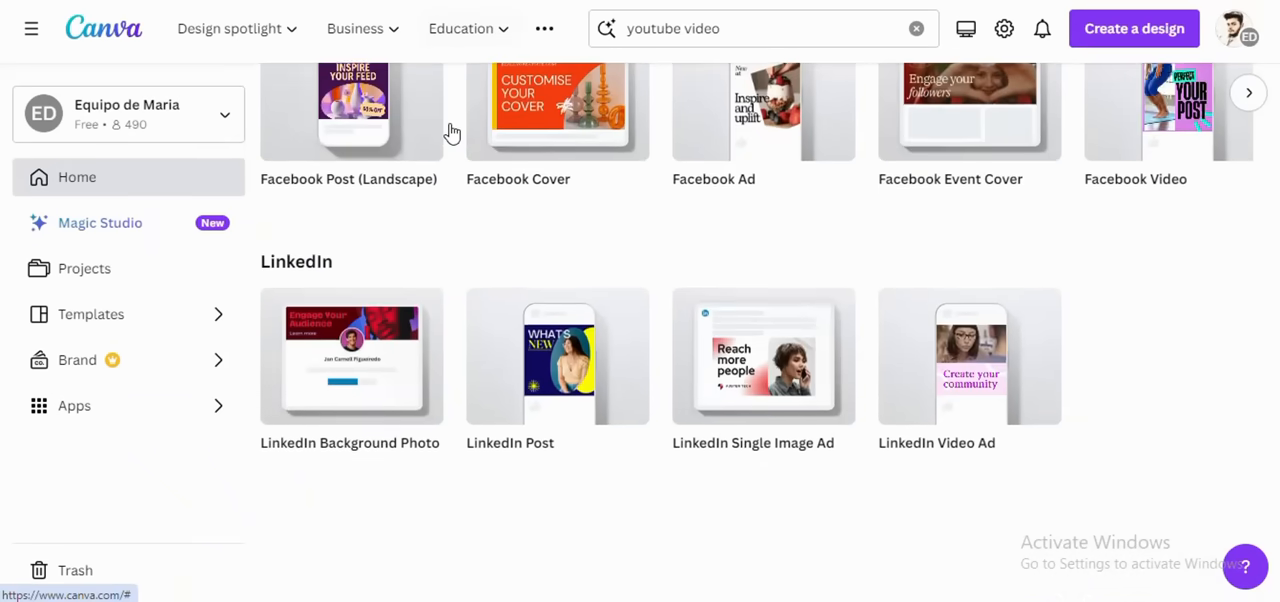
pyautogui.scroll(-7, 450, 130)
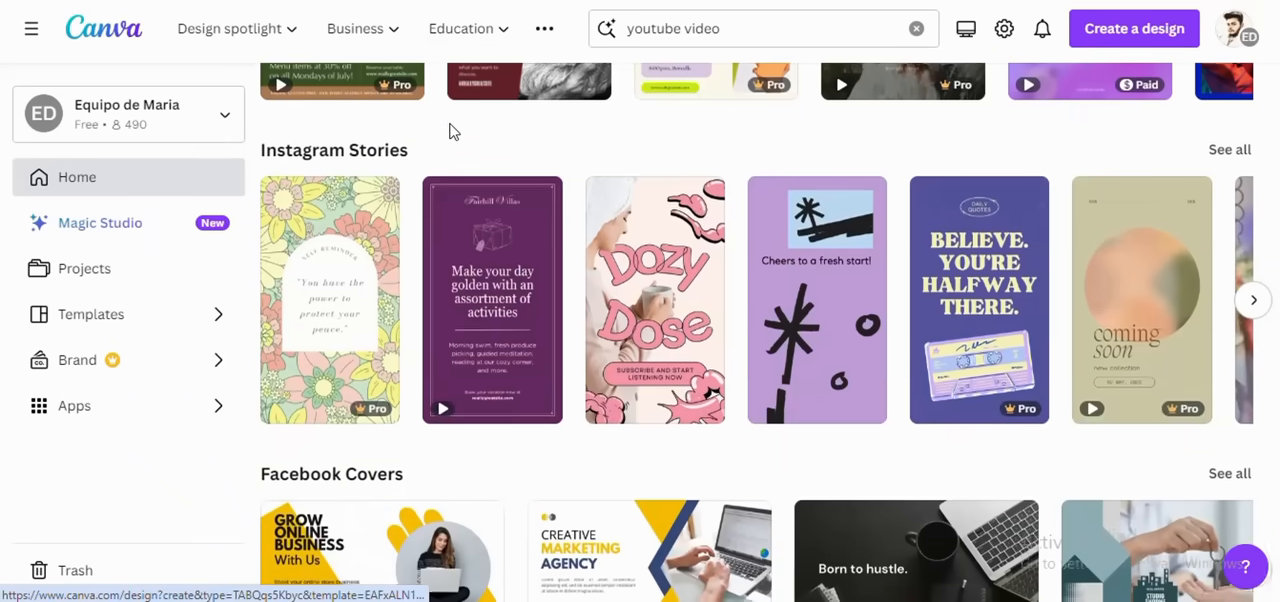
pyautogui.scroll(15, 450, 132)
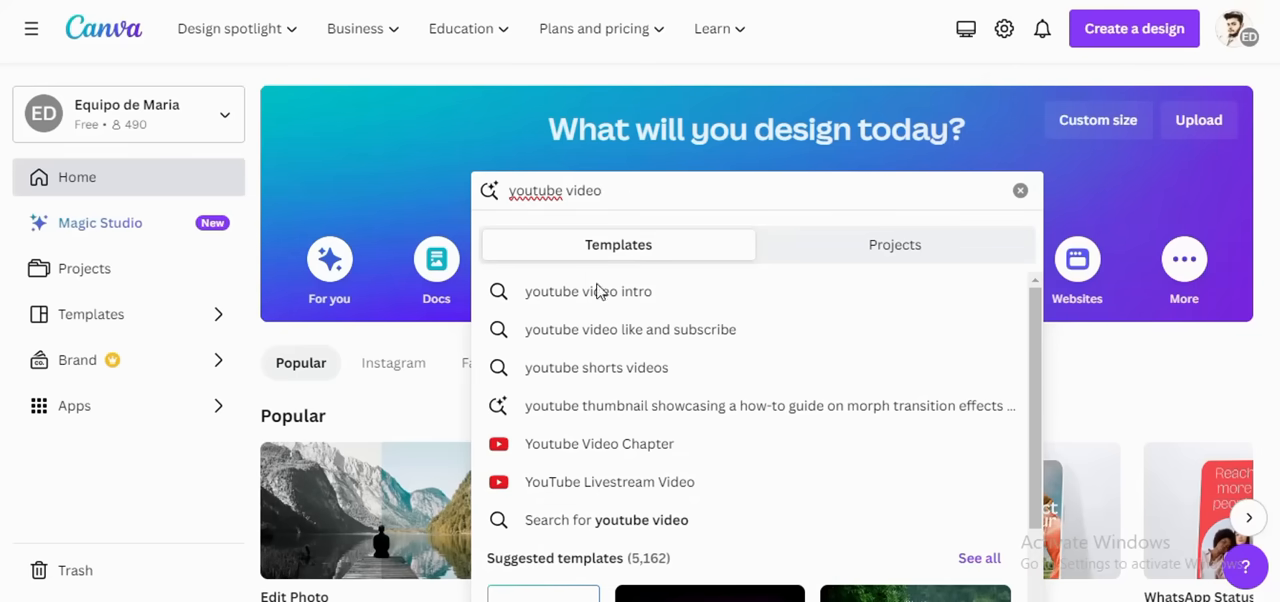
pyautogui.click(597, 369)
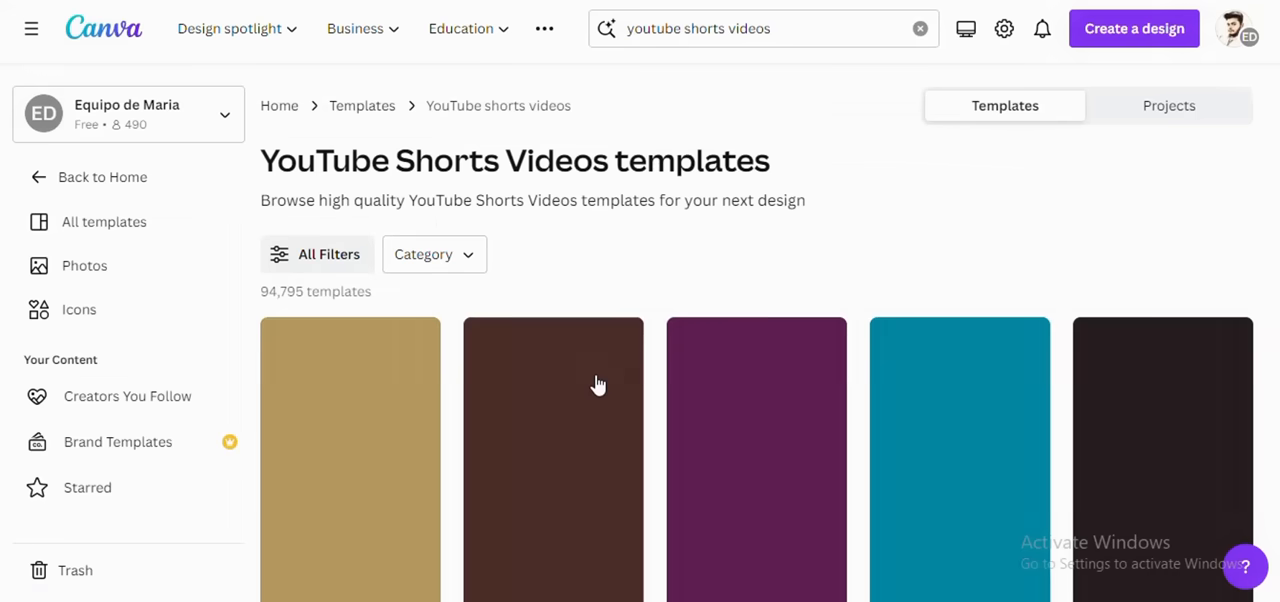
# Step: Browse the YouTube Shorts Videos templates and compare their styles and animated previews
pyautogui.scroll(-3, 529, 368)
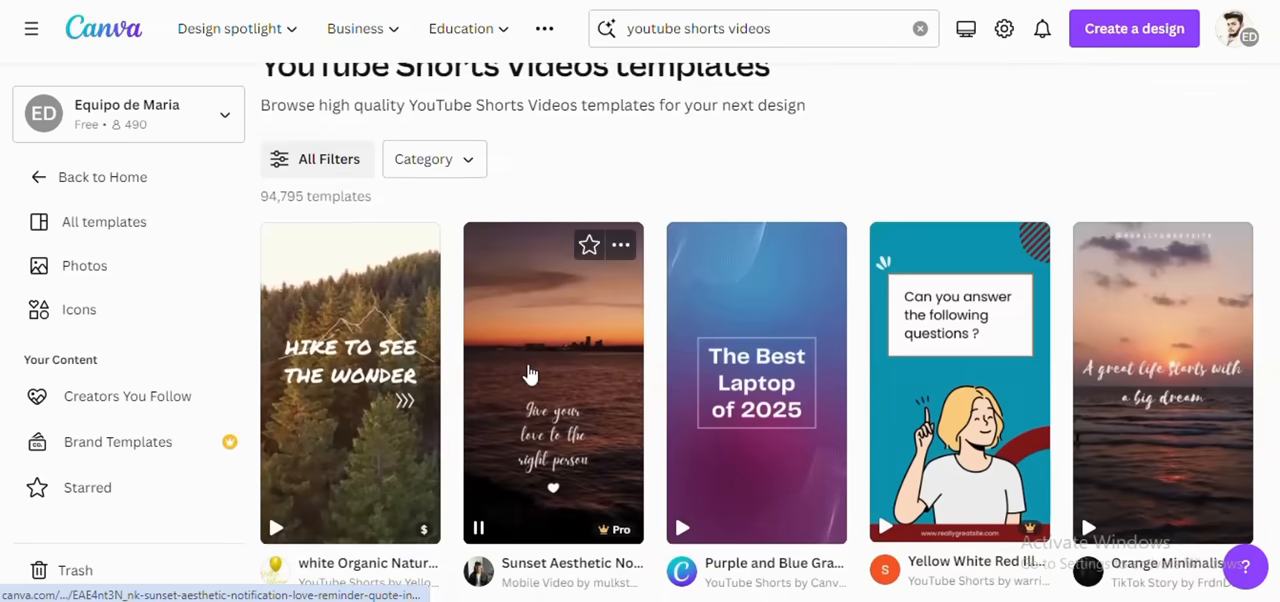
pyautogui.scroll(3, 529, 374)
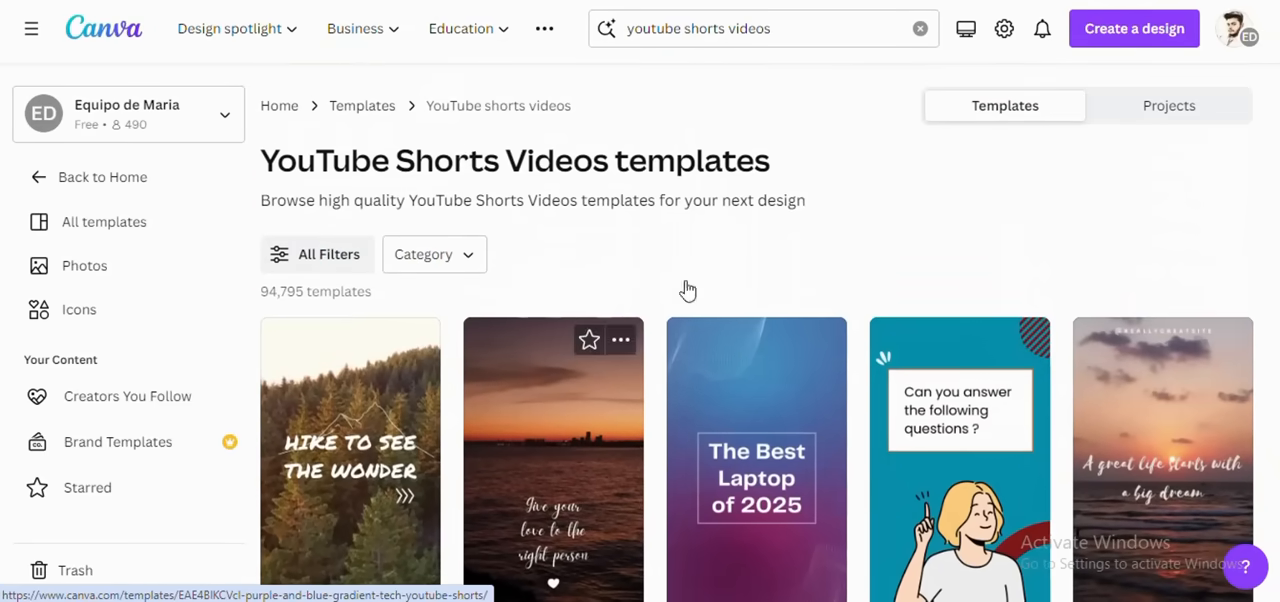
pyautogui.scroll(-9, 527, 275)
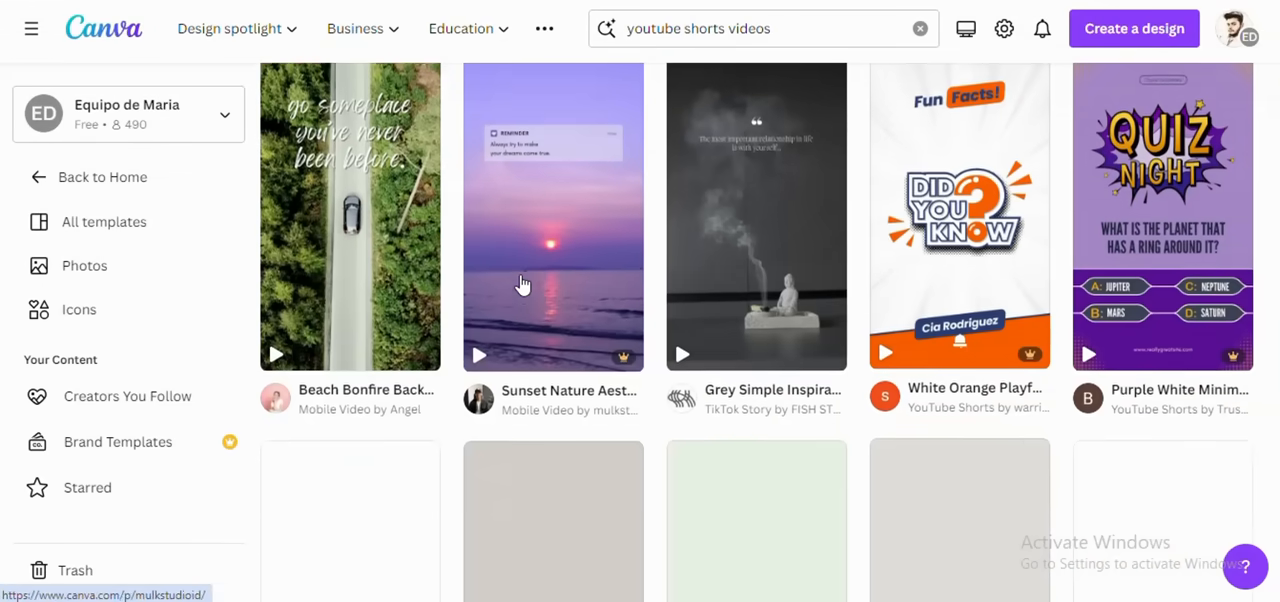
pyautogui.scroll(-6, 520, 284)
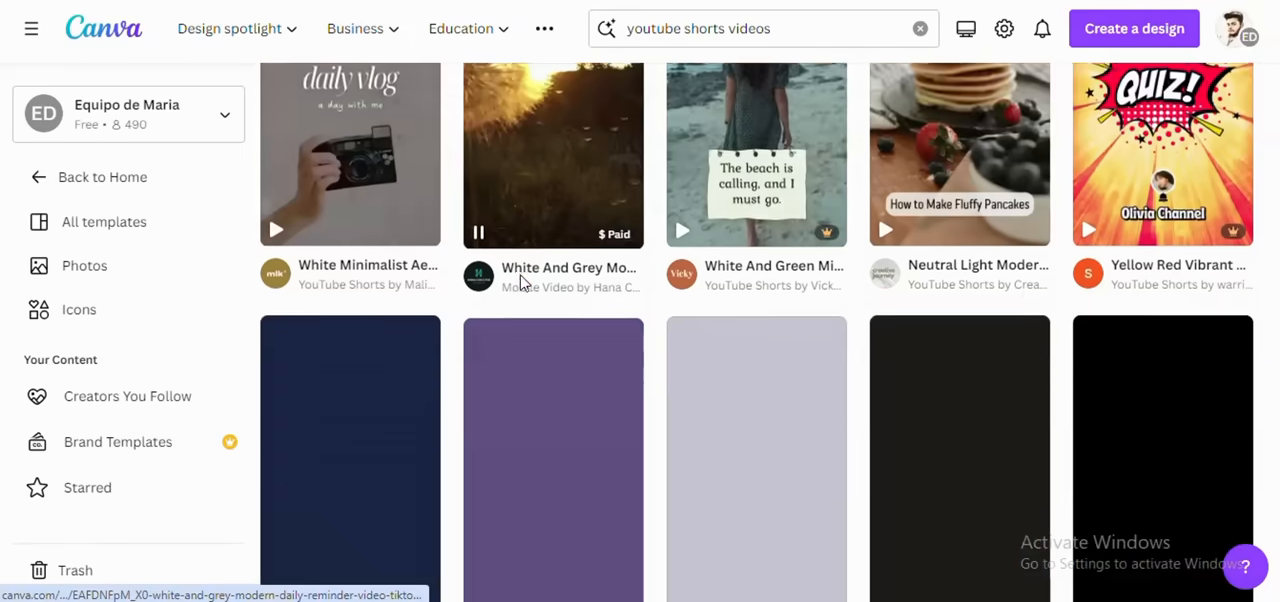
pyautogui.scroll(12, 520, 284)
pyautogui.scroll(2, 520, 284)
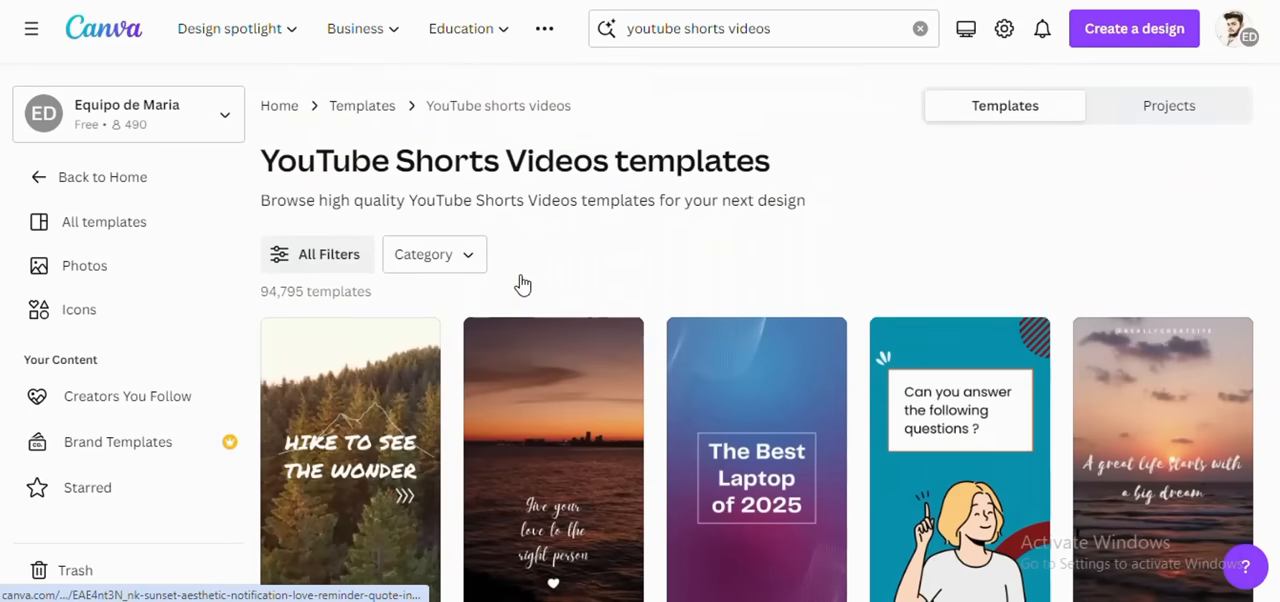
pyautogui.scroll(-3, 563, 271)
pyautogui.scroll(-7, 775, 300)
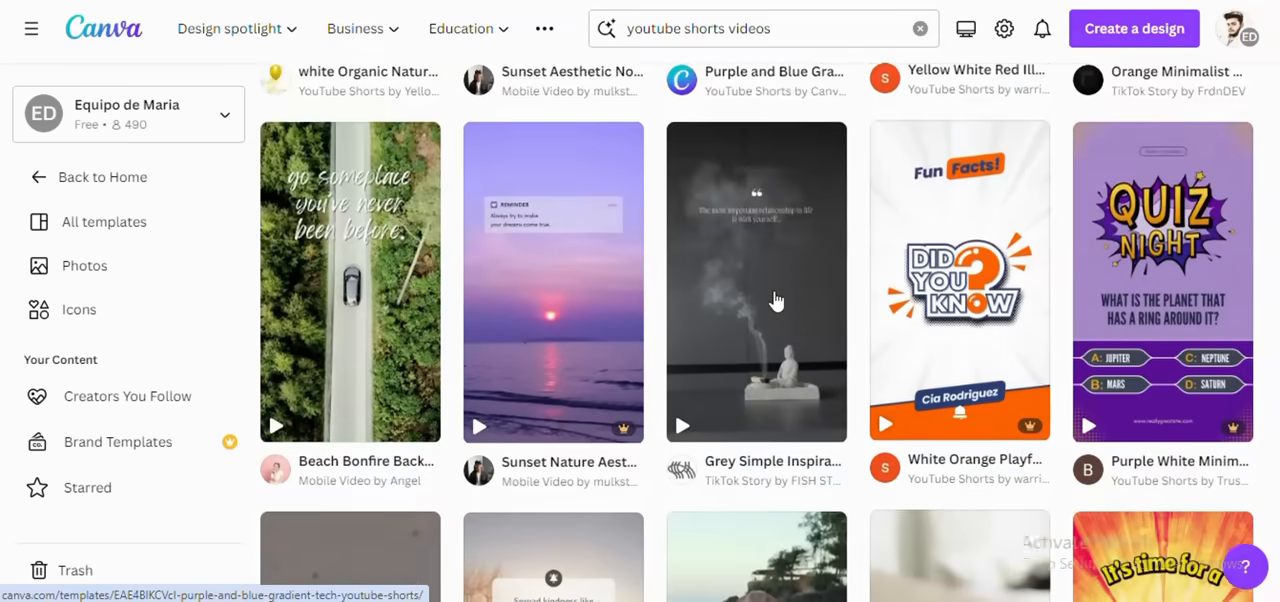
pyautogui.scroll(-6, 775, 300)
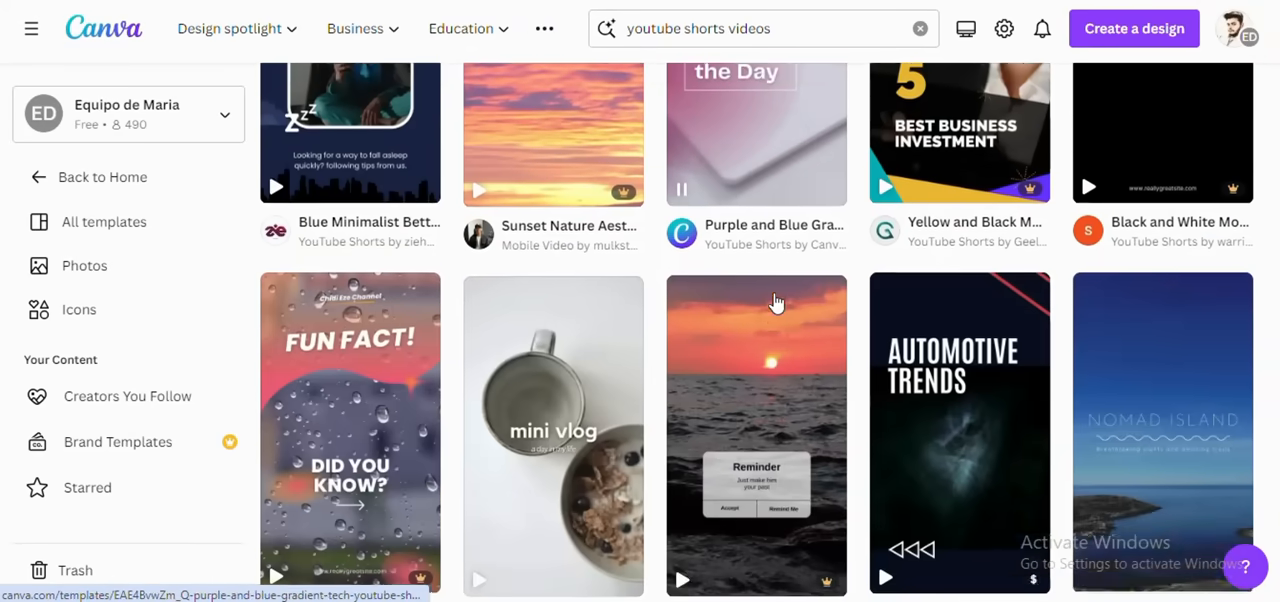
pyautogui.scroll(2, 775, 300)
pyautogui.scroll(-6, 775, 300)
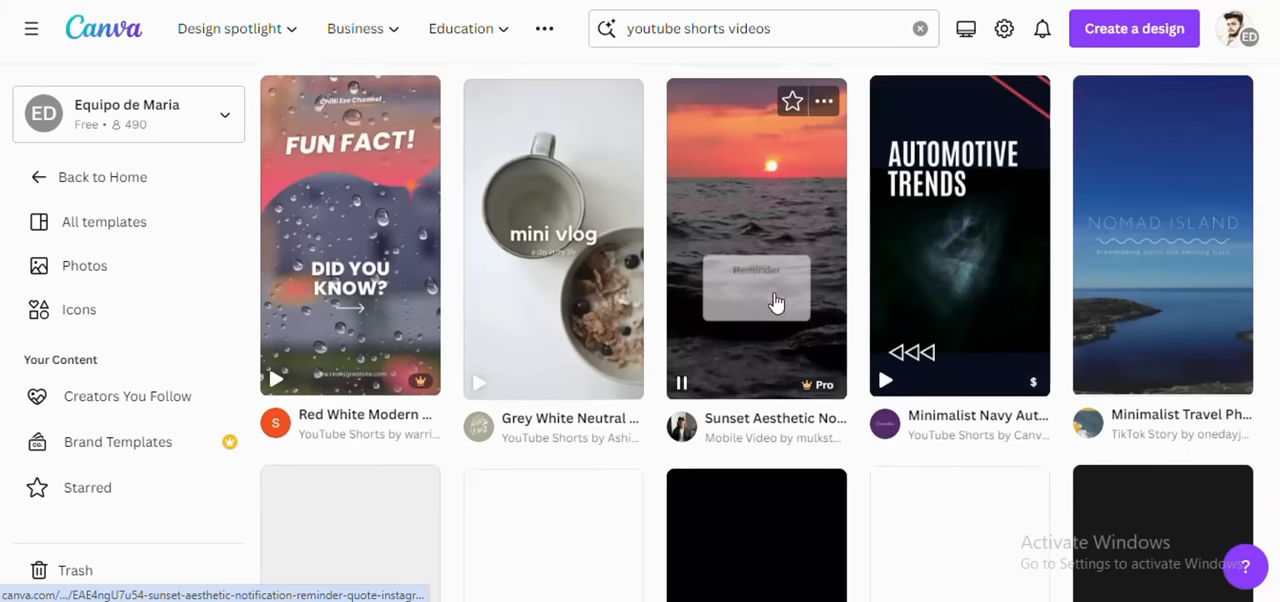
pyautogui.scroll(1, 713, 216)
pyautogui.scroll(2, 776, 284)
pyautogui.scroll(-4, 775, 279)
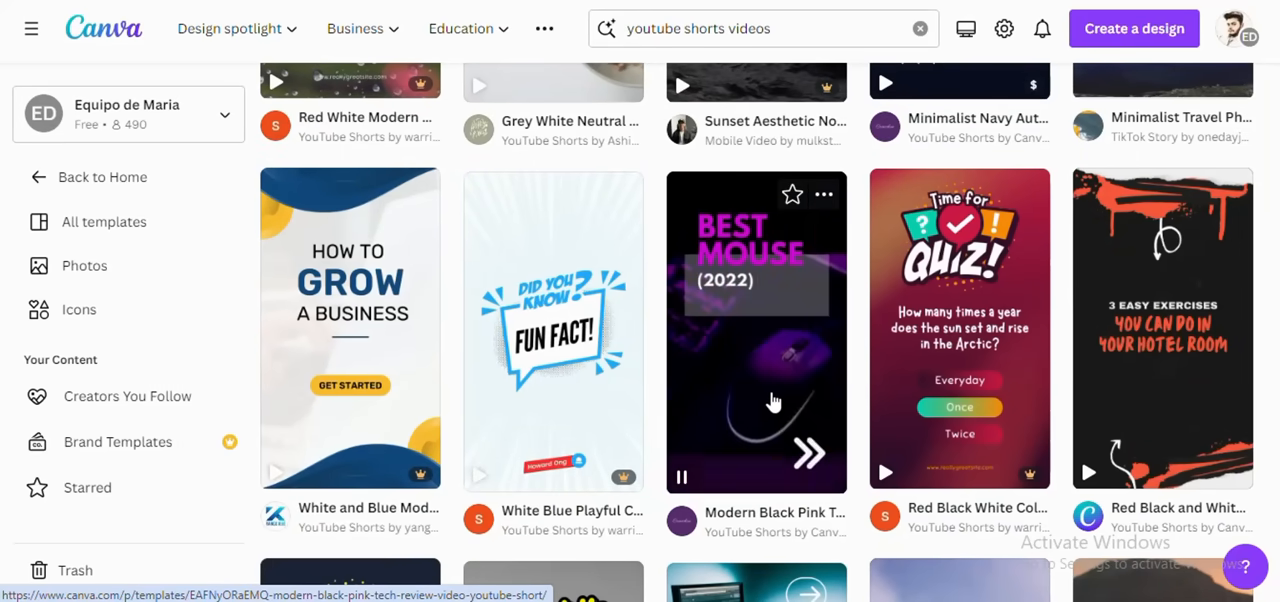
pyautogui.scroll(5, 780, 400)
pyautogui.scroll(15, 771, 399)
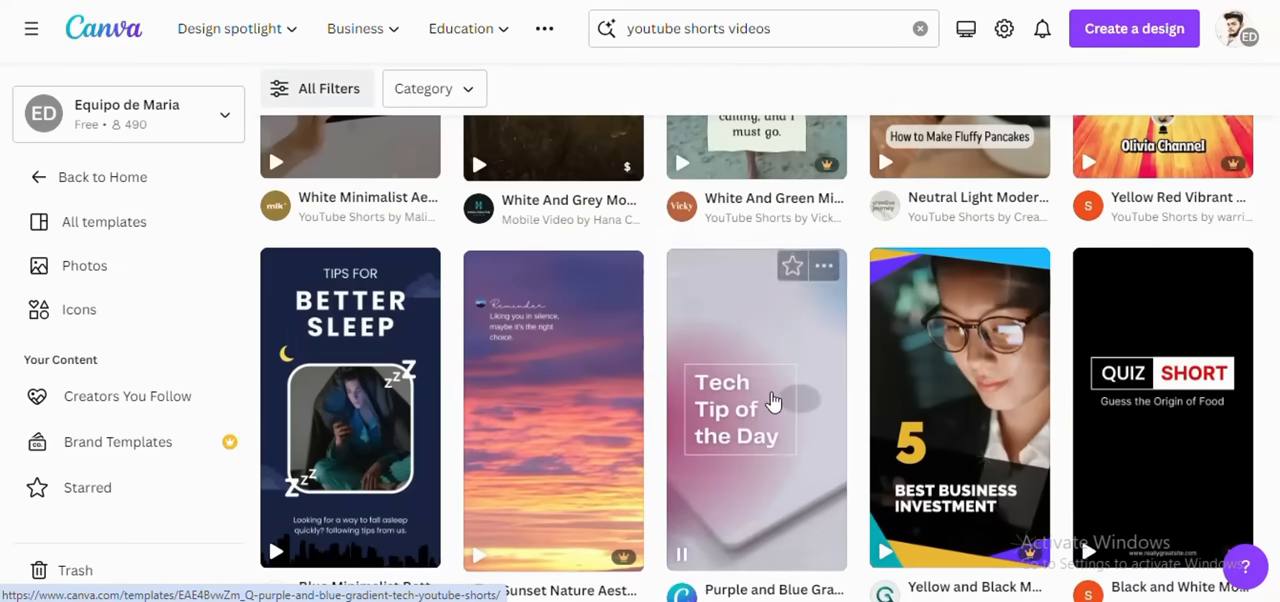
pyautogui.scroll(2, 771, 402)
pyautogui.scroll(-3, 771, 403)
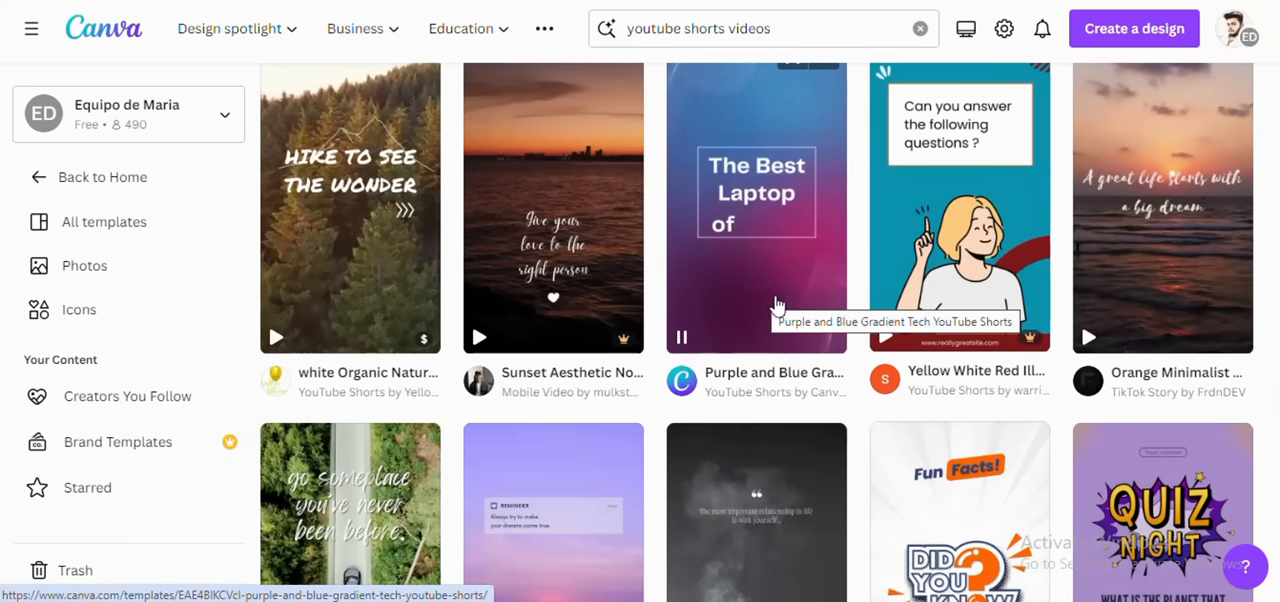
# Step: Start a new design from the Orange Minimalist Mobile Video Tiktok Story Video template
pyautogui.click(1138, 289)
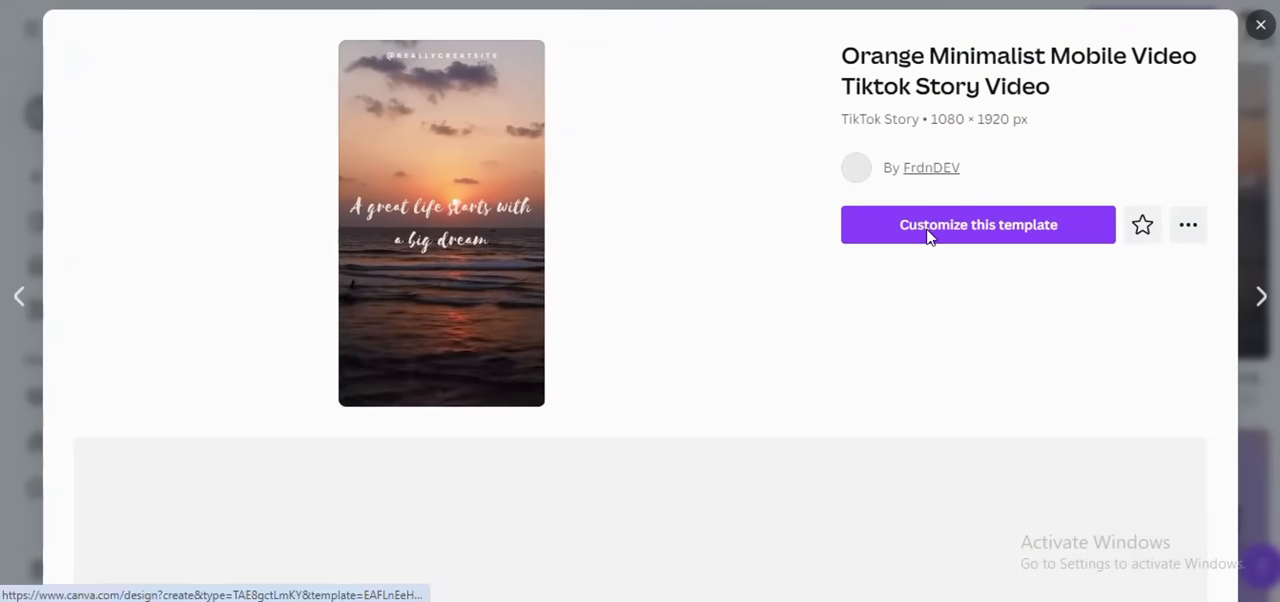
pyautogui.click(928, 226)
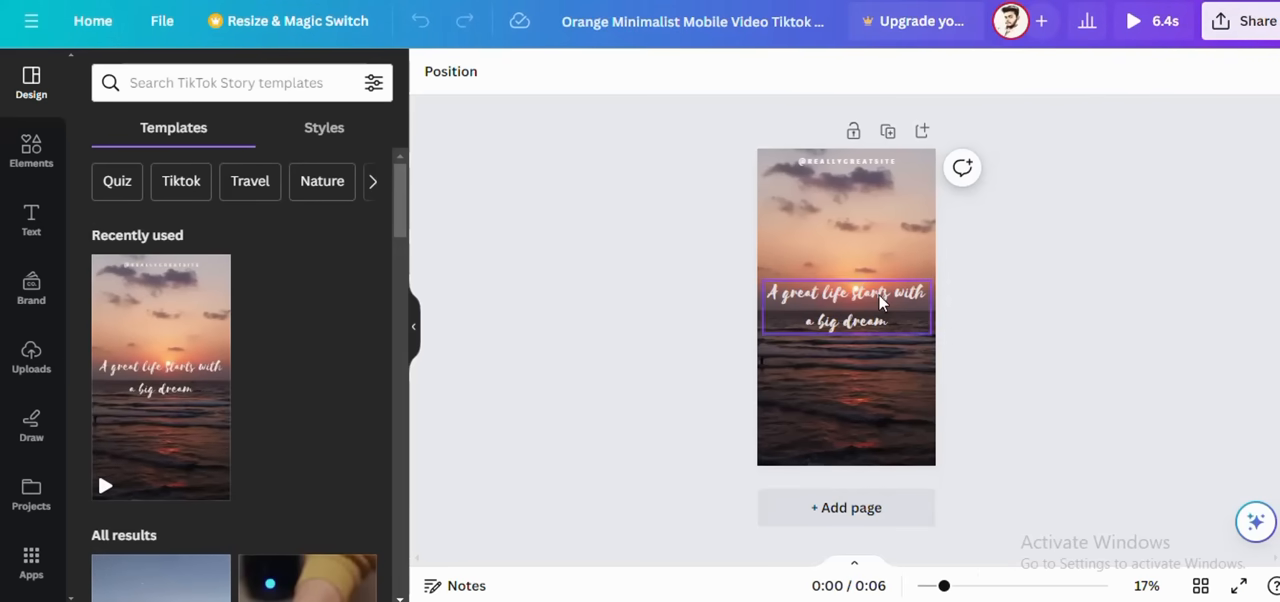
pyautogui.click(1022, 601)
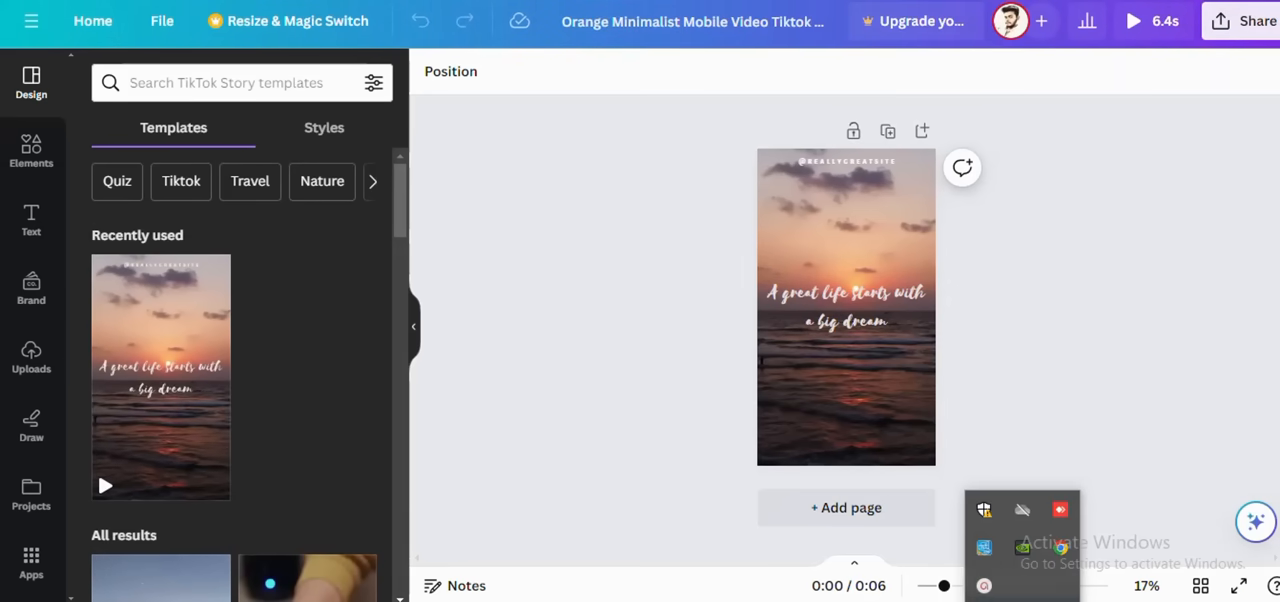
pyautogui.click(984, 586)
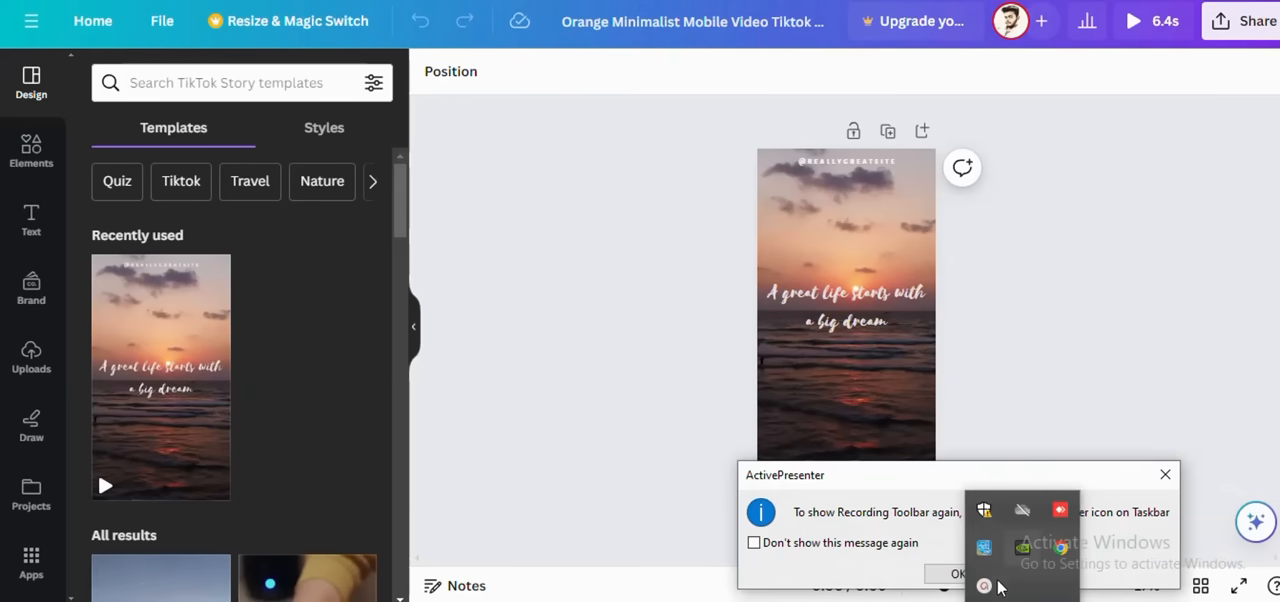
pyautogui.click(955, 575)
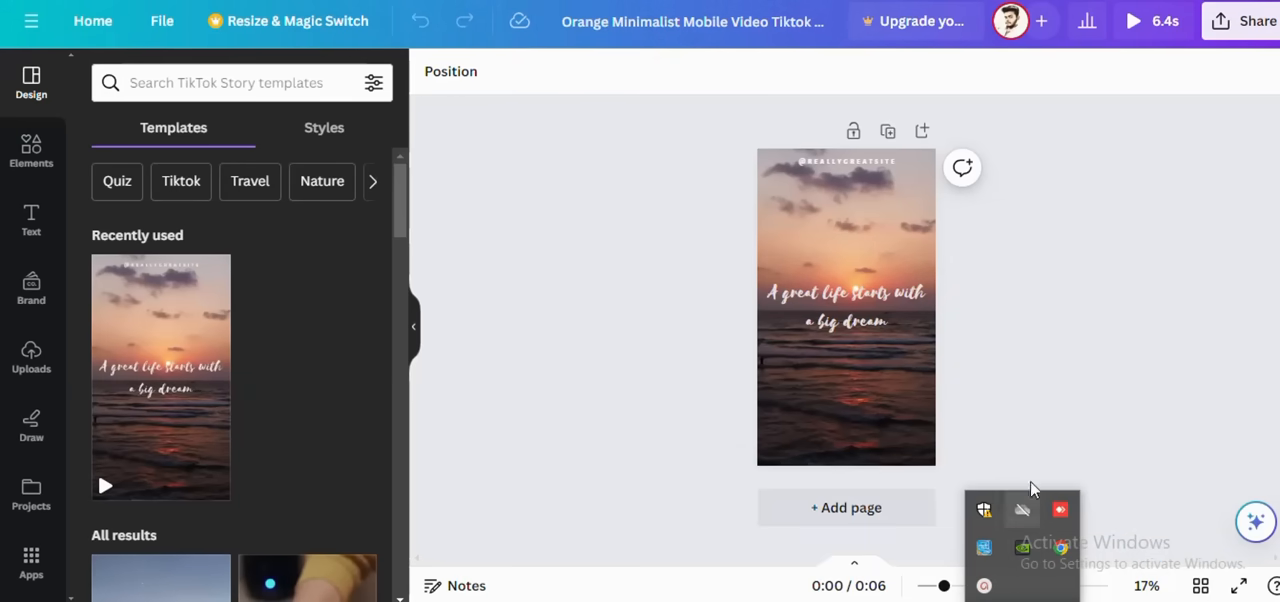
# Step: Examine the editable "A great life starts with a big dream" text, then leave text editing and select the background video
pyautogui.click(855, 326)
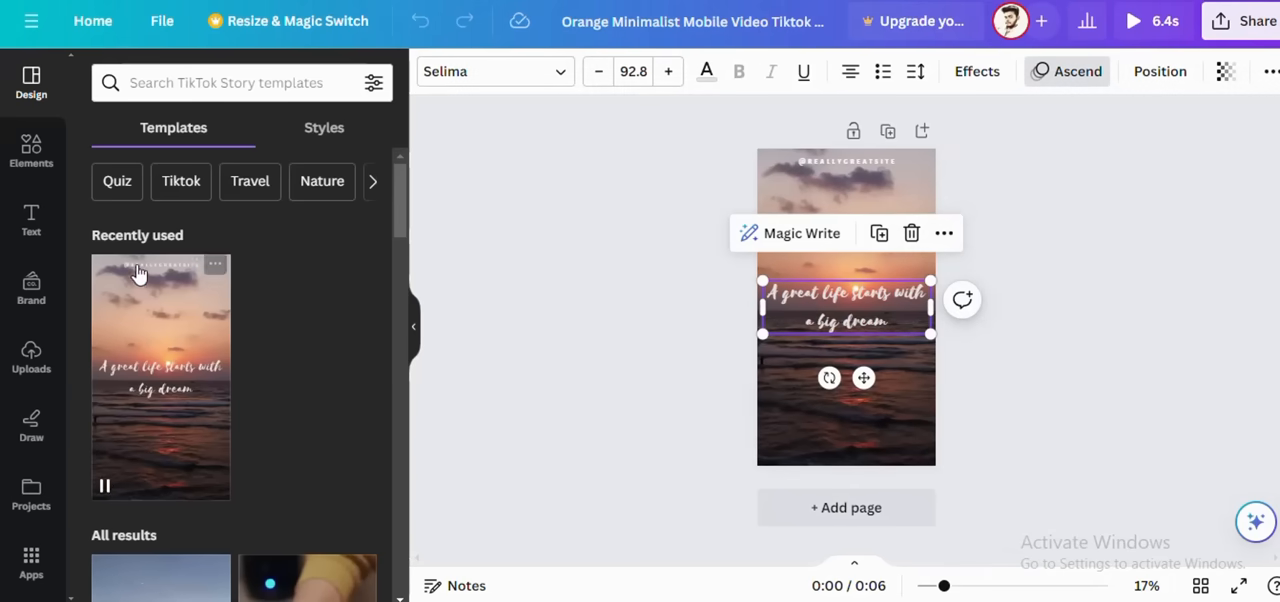
pyautogui.doubleClick(875, 318)
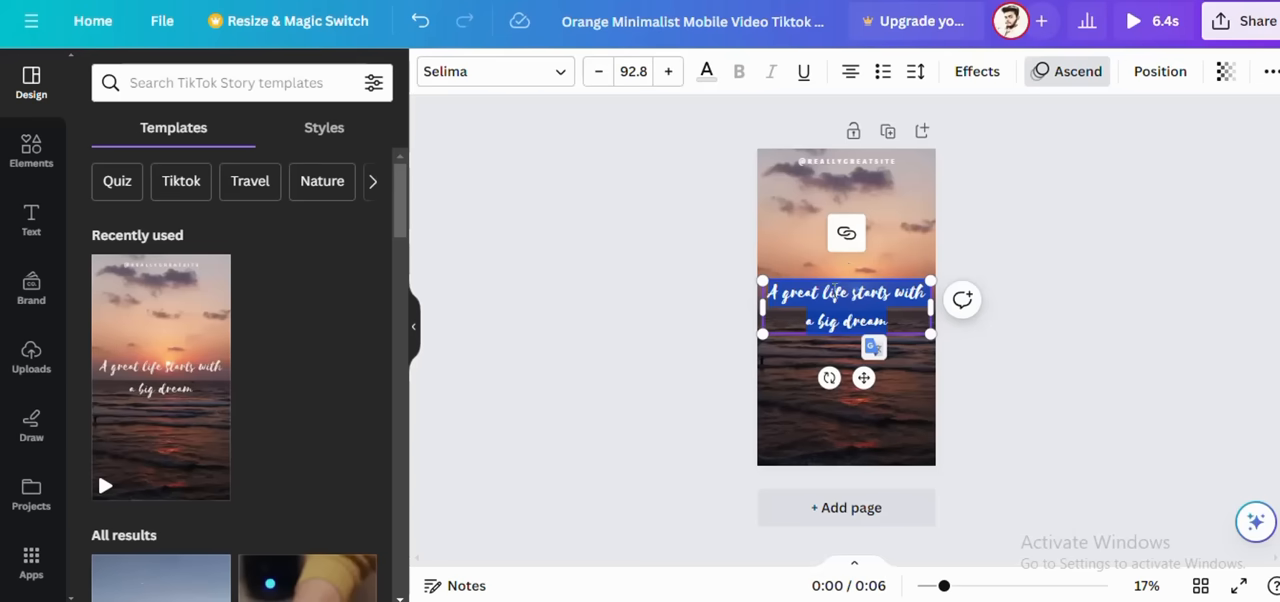
pyautogui.click(824, 175)
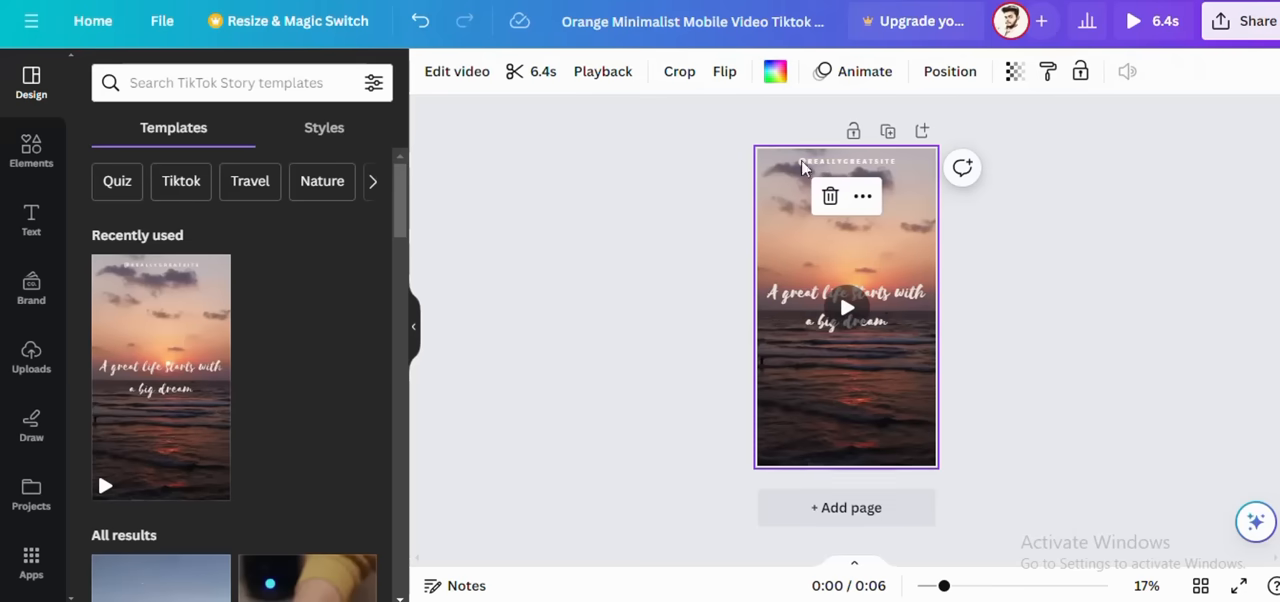
# Step: Replace the sunset video with a background colour, trying lime, purple, black-grey and blue-yellow gradients, and settle on white #ffffff
pyautogui.click(772, 70)
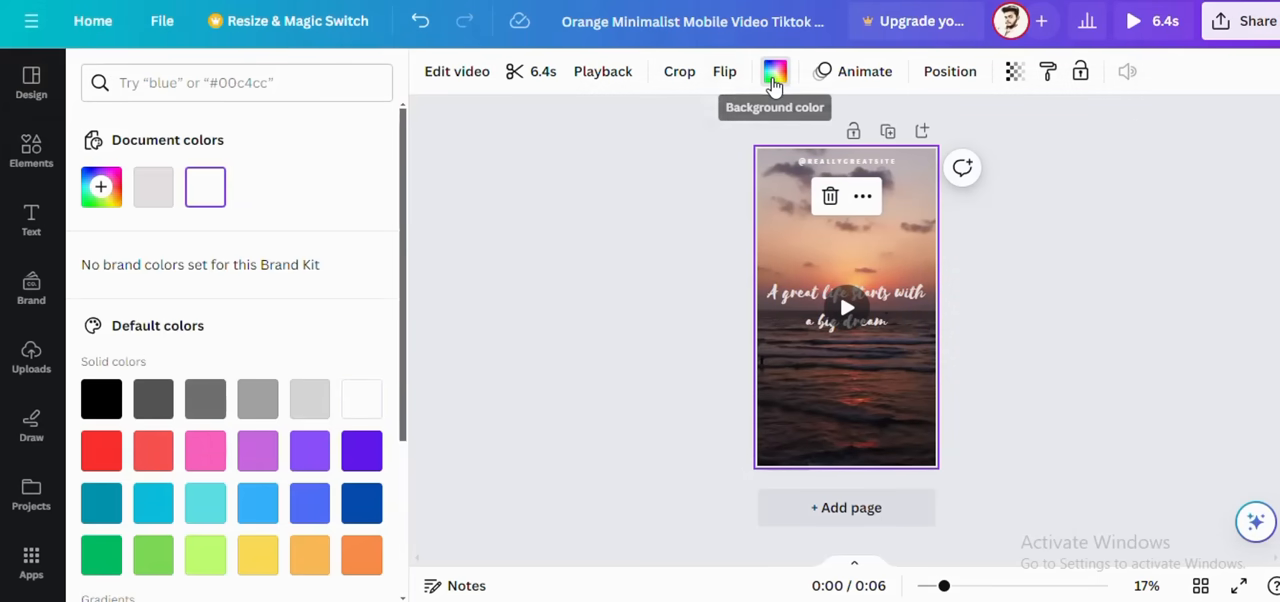
pyautogui.scroll(-2, 270, 298)
pyautogui.scroll(-2, 270, 298)
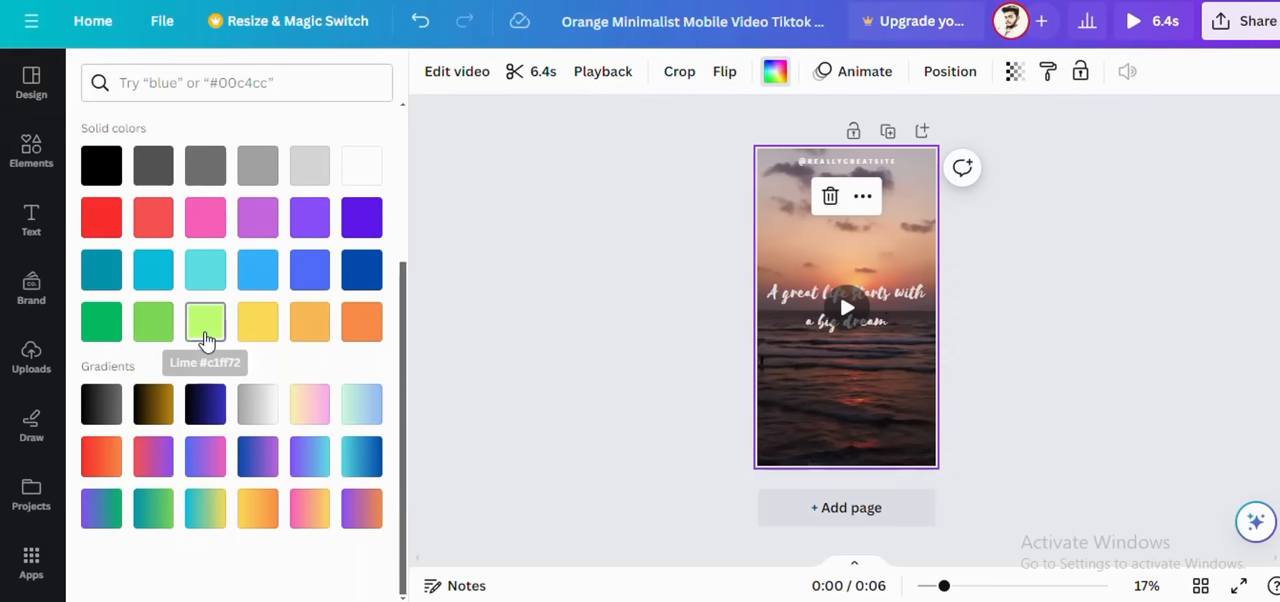
pyautogui.click(205, 322)
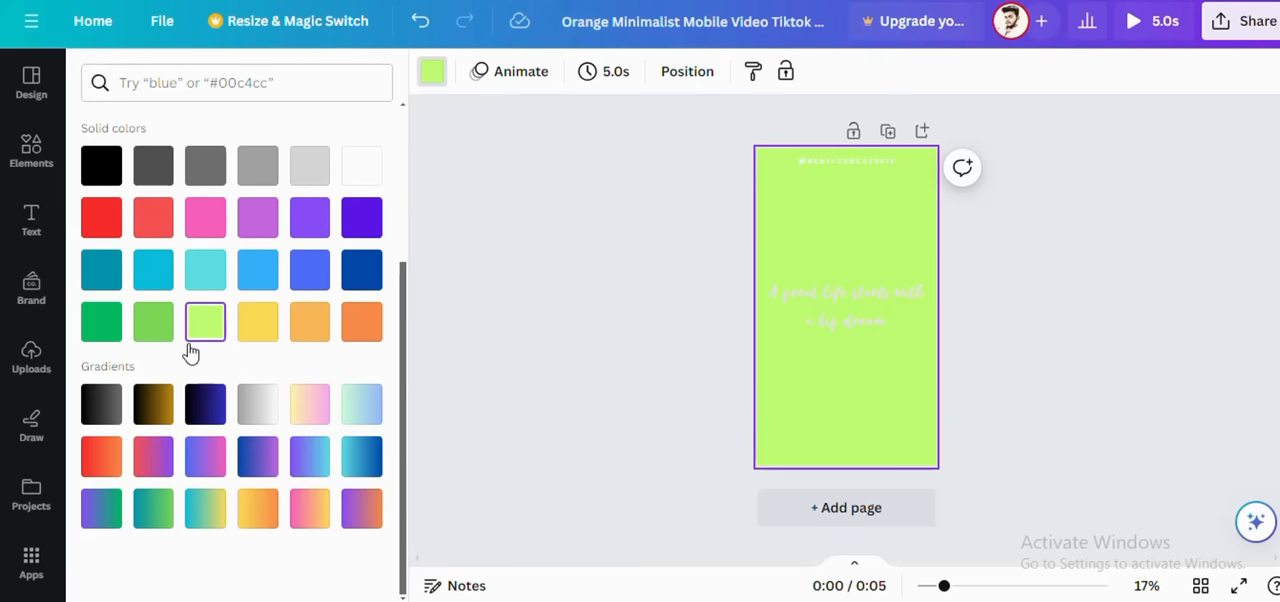
pyautogui.click(103, 407)
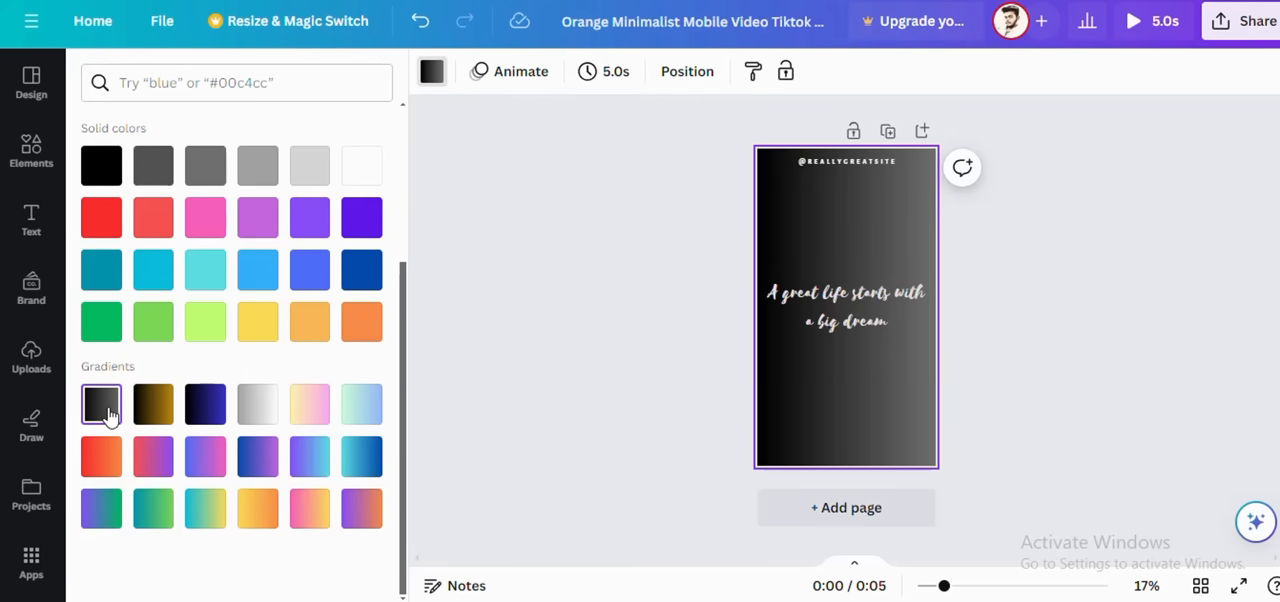
pyautogui.click(250, 226)
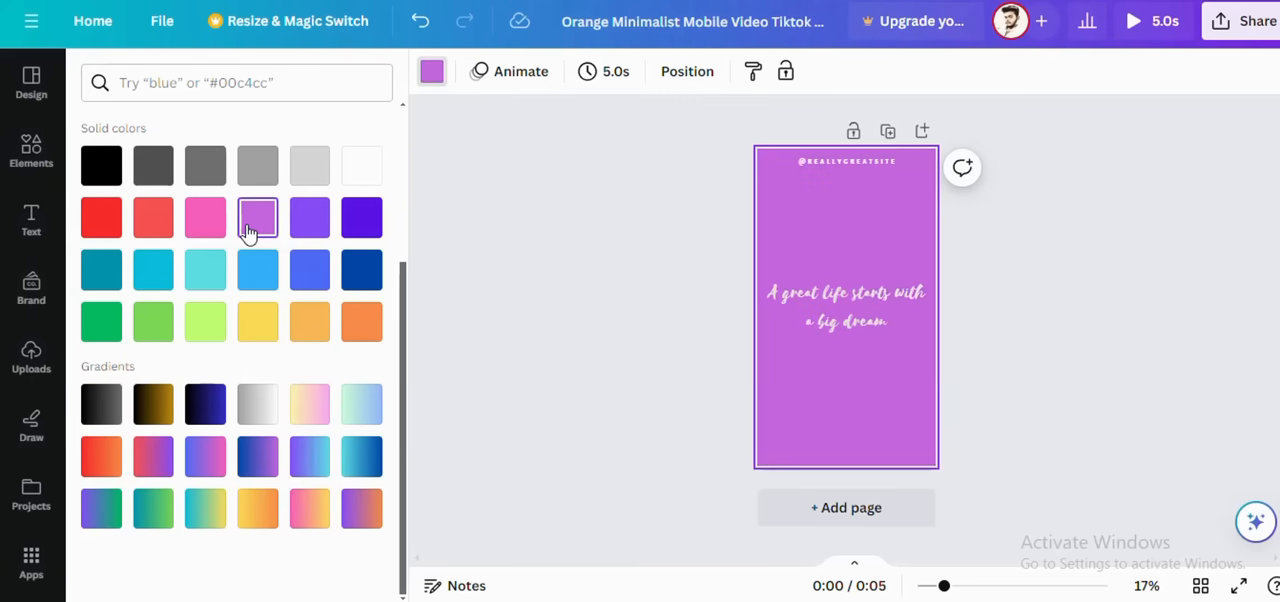
pyautogui.click(205, 515)
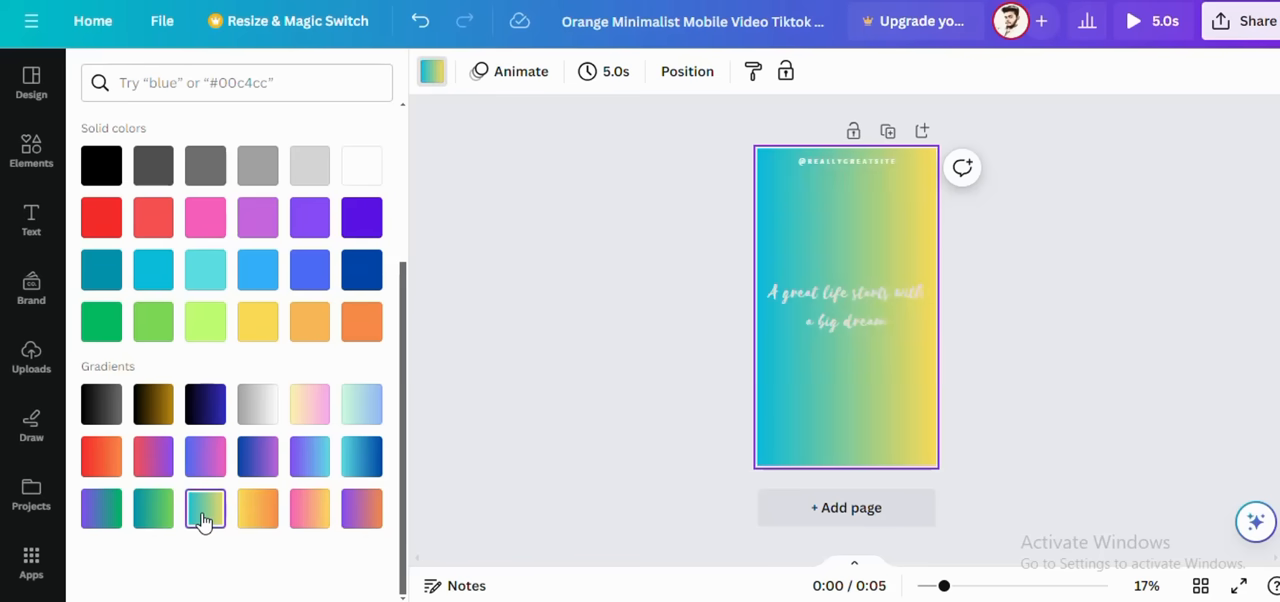
pyautogui.click(114, 424)
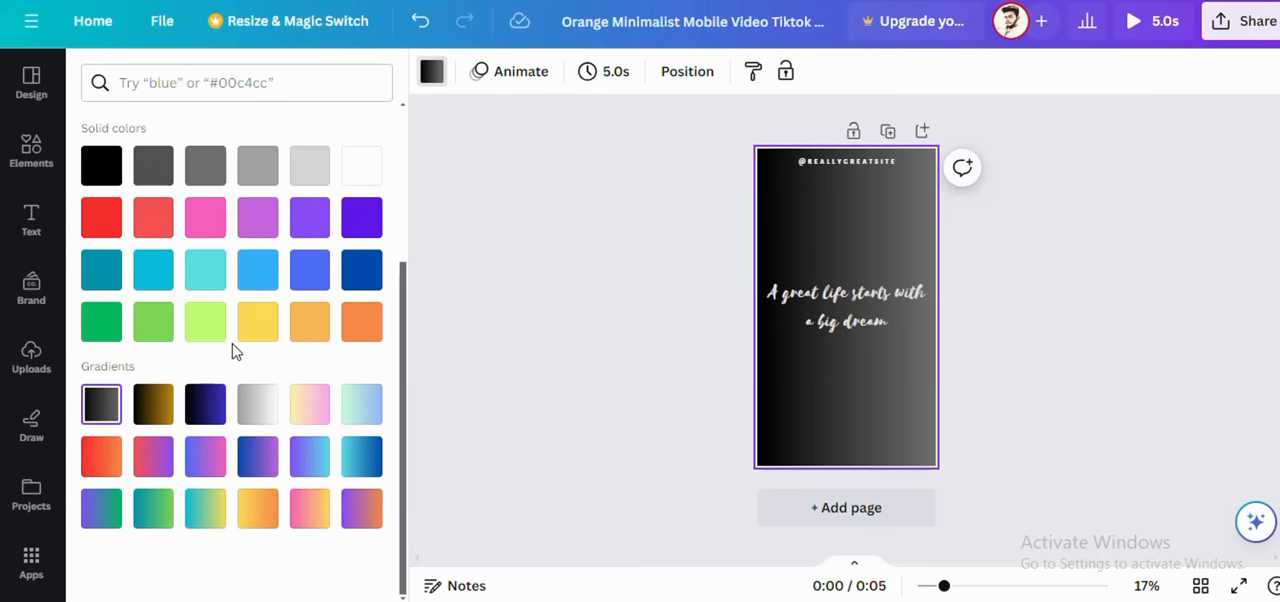
pyautogui.scroll(3, 233, 352)
pyautogui.click(207, 190)
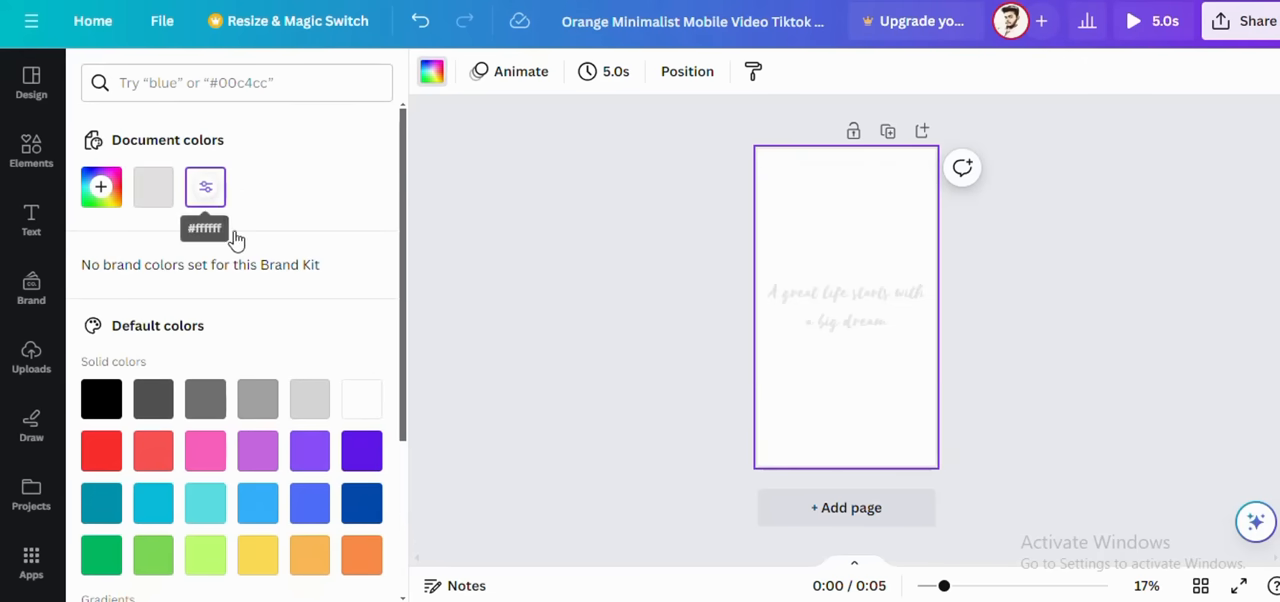
# Step: Find a travel template and apply the "Begin Your Adventure Now!" mountain video design to the page
pyautogui.click(436, 84)
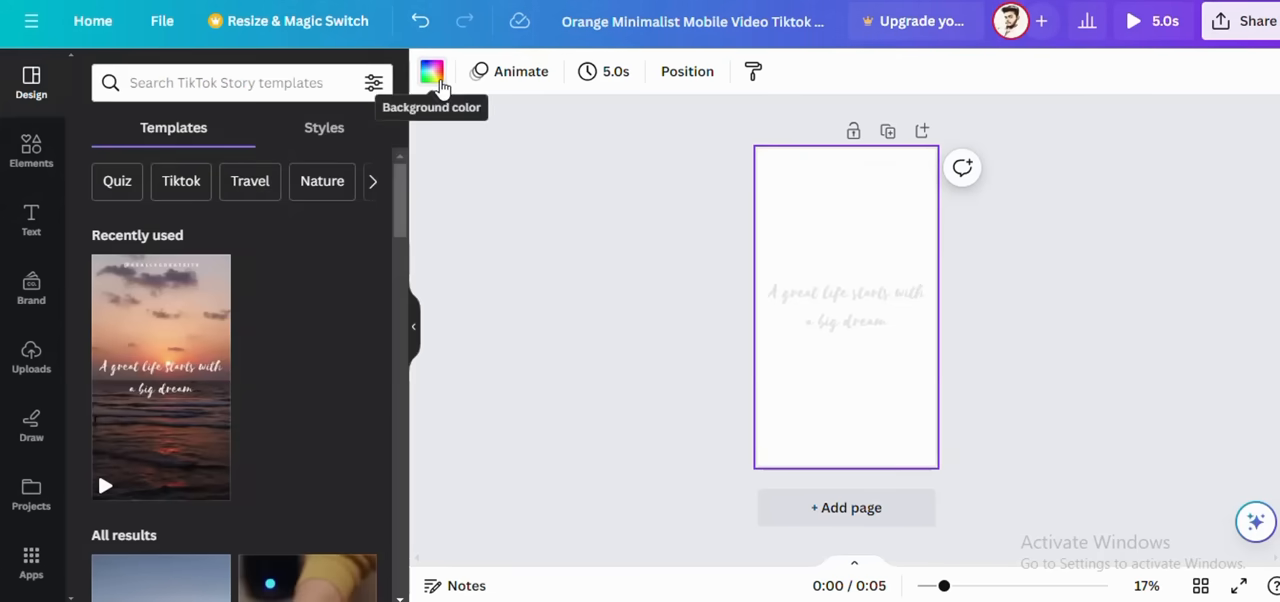
pyautogui.click(231, 195)
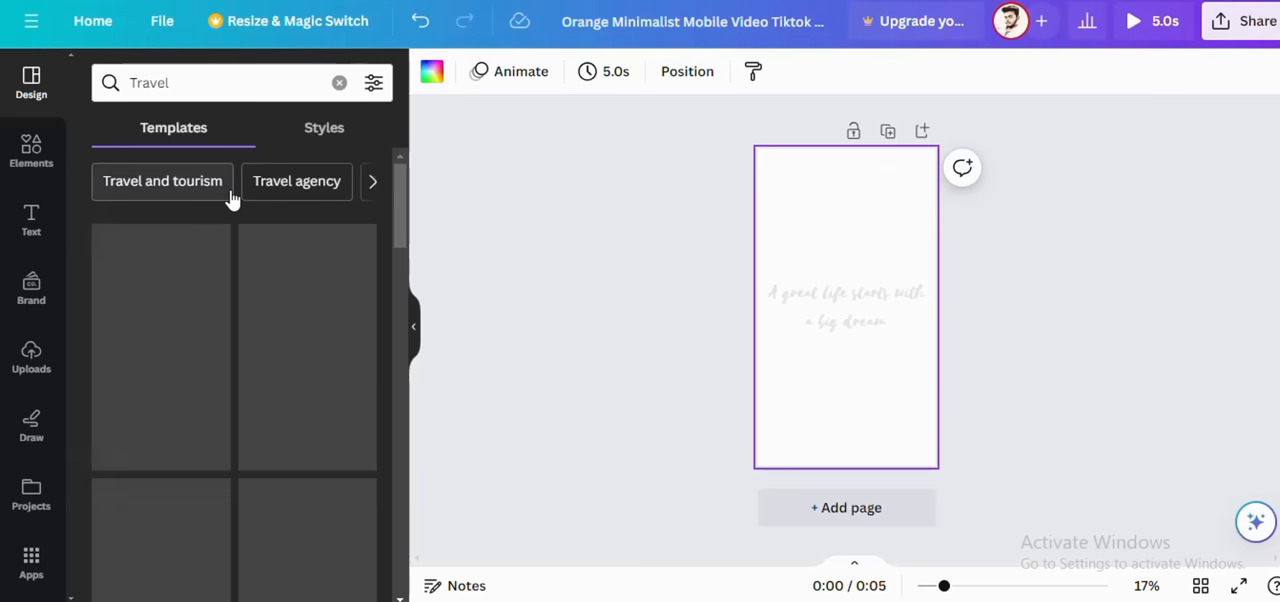
pyautogui.scroll(-3, 293, 299)
pyautogui.scroll(3, 293, 299)
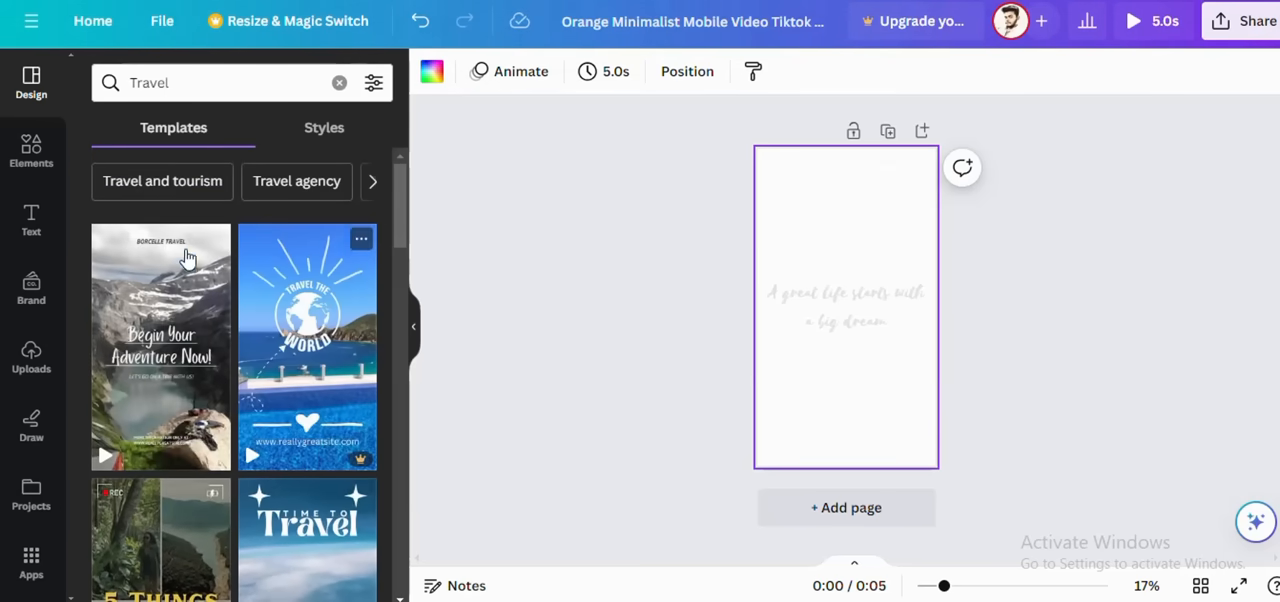
pyautogui.click(160, 328)
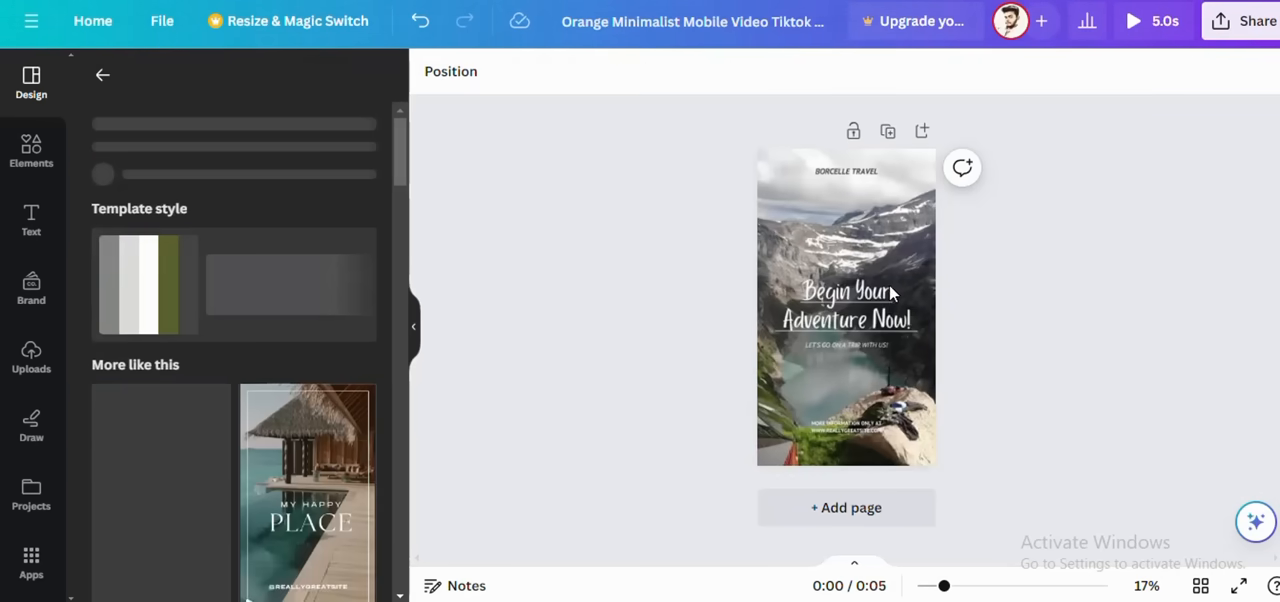
# Step: Select the mountain background video on the page and preview its playback
pyautogui.click(847, 242)
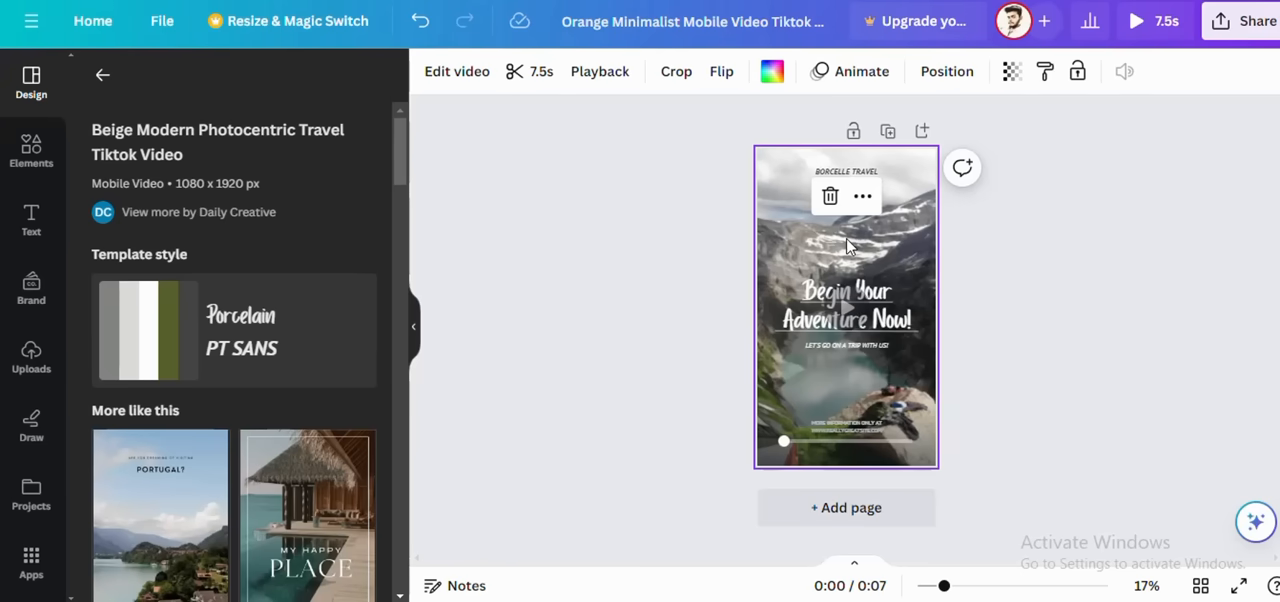
pyautogui.click(858, 330)
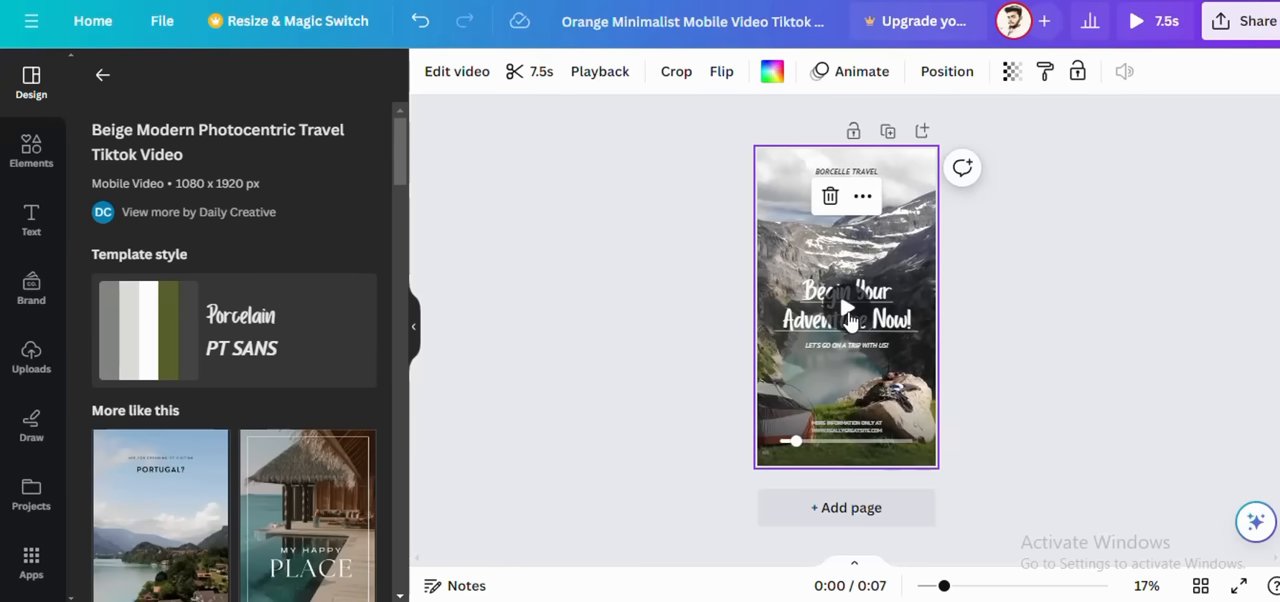
pyautogui.click(848, 318)
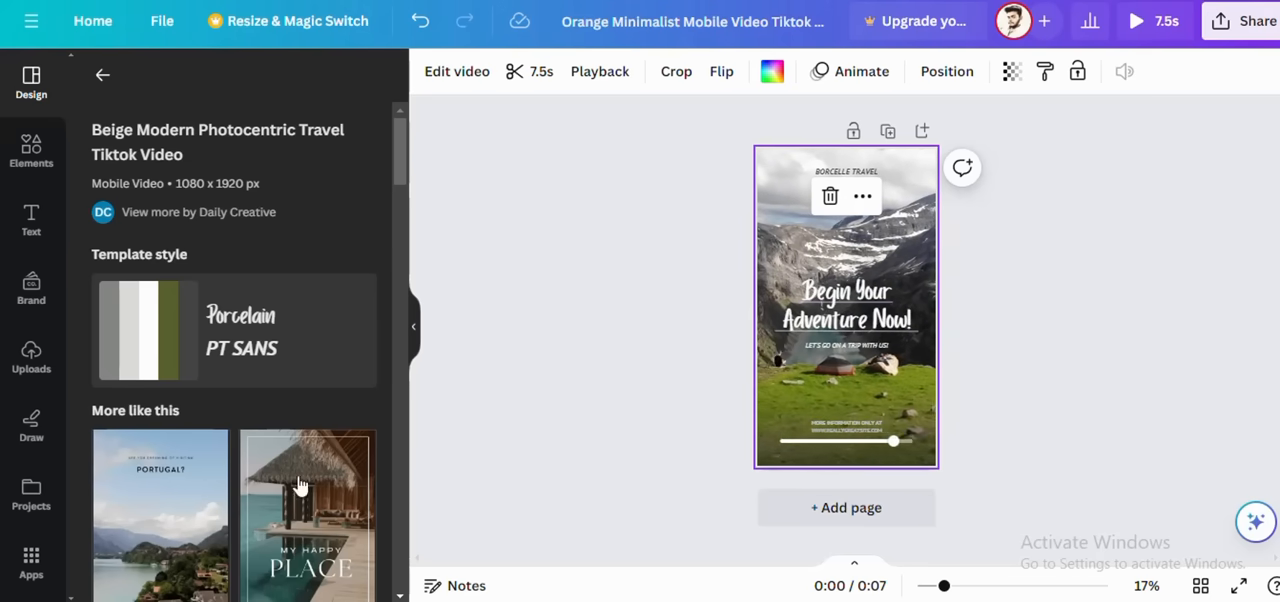
# Step: Search the elements library for "weight loss" and show only videos
pyautogui.click(33, 152)
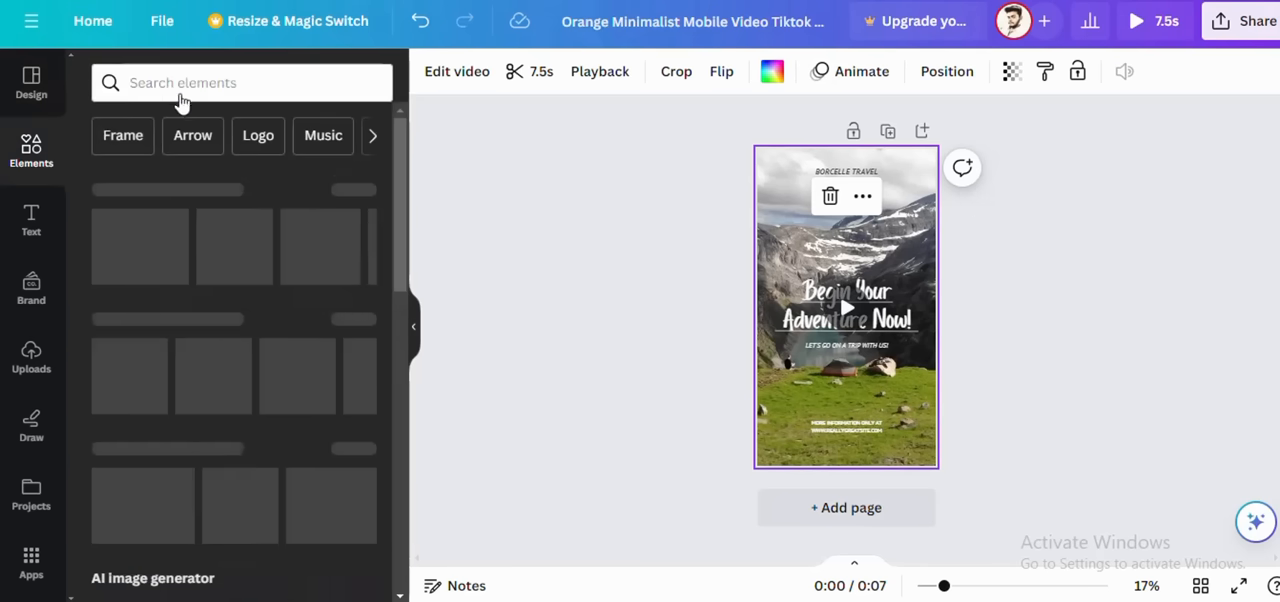
pyautogui.click(243, 81)
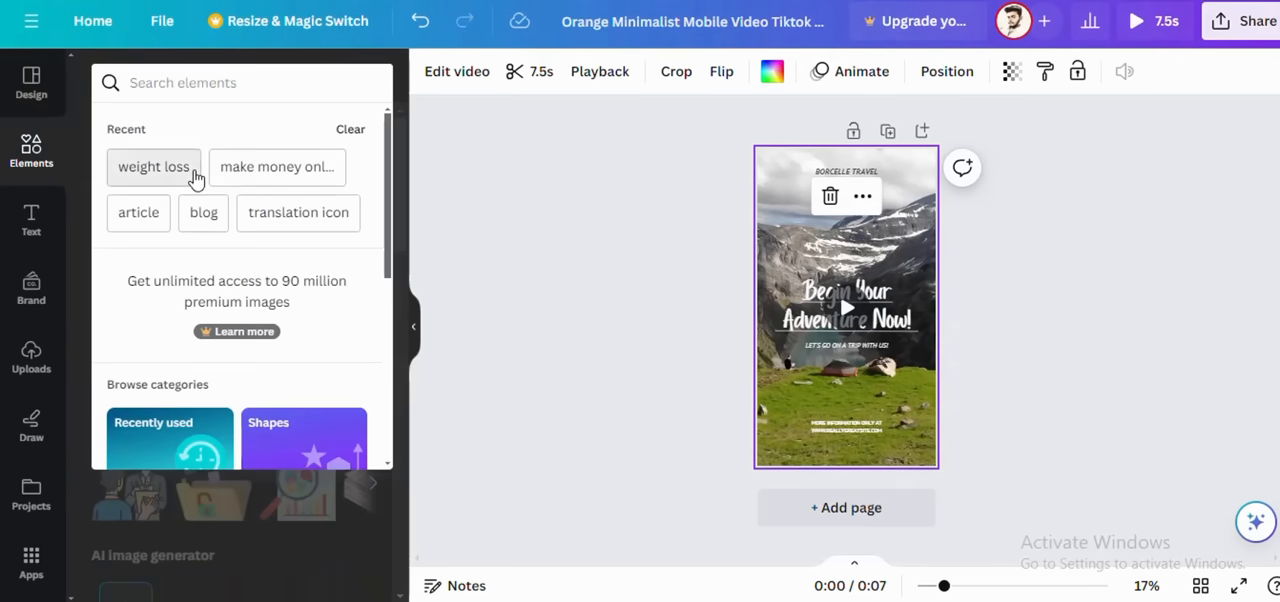
pyautogui.click(196, 178)
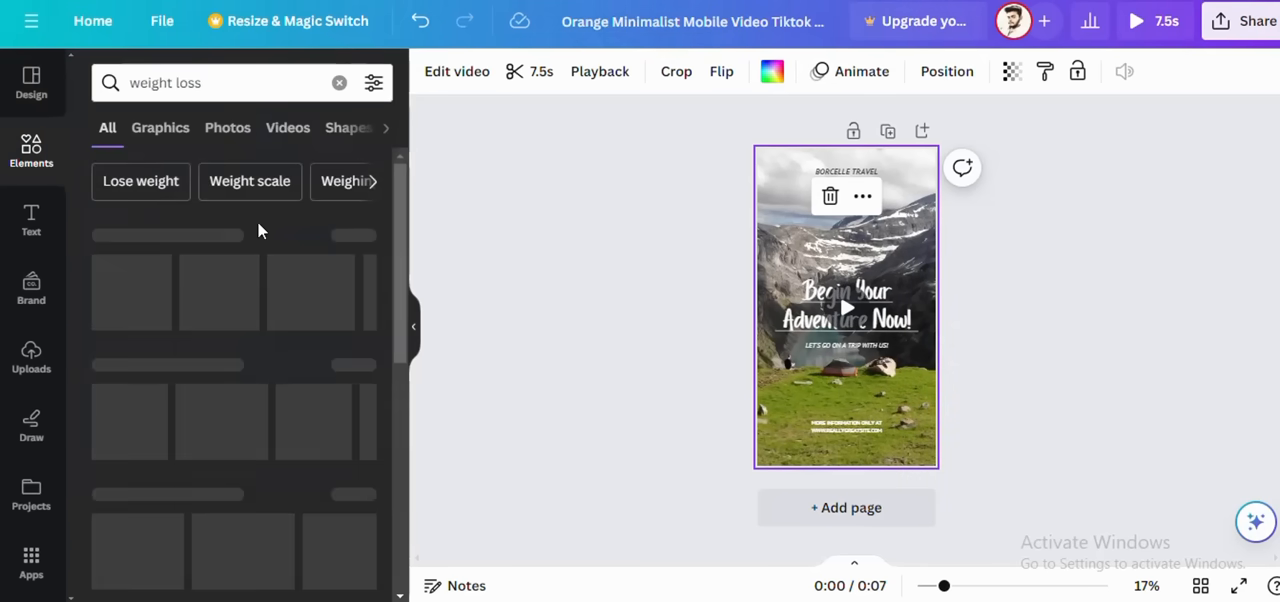
pyautogui.click(288, 130)
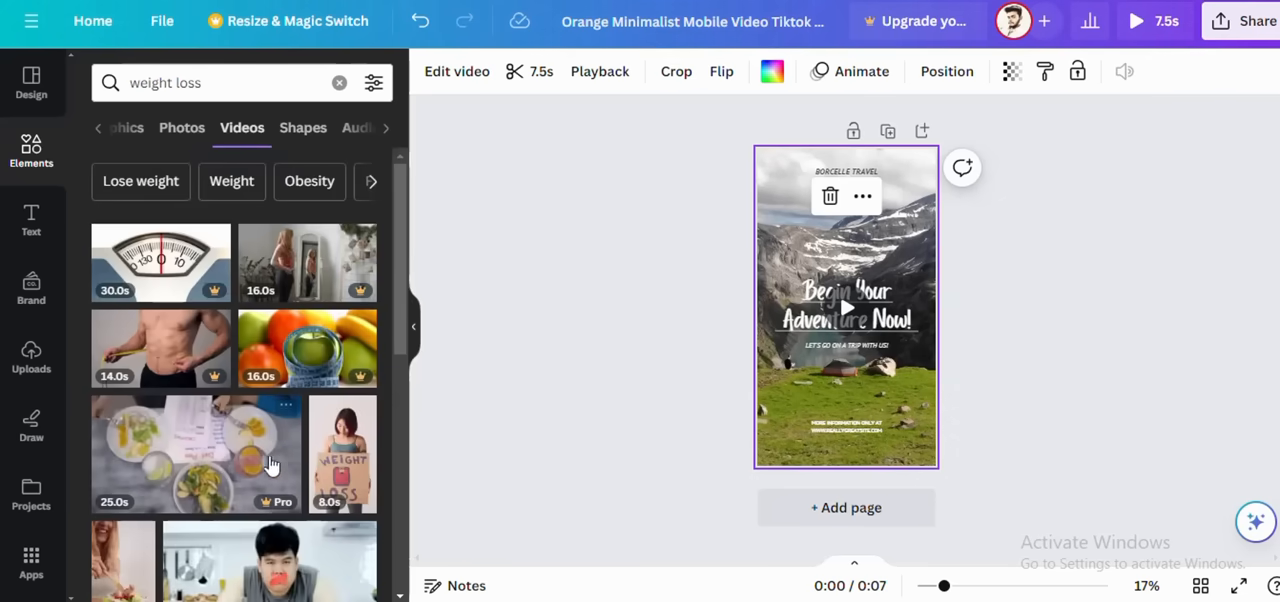
# Step: Look through the weight loss videos for a vertical clip that suits the short
pyautogui.scroll(-1, 242, 460)
pyautogui.scroll(-3, 242, 460)
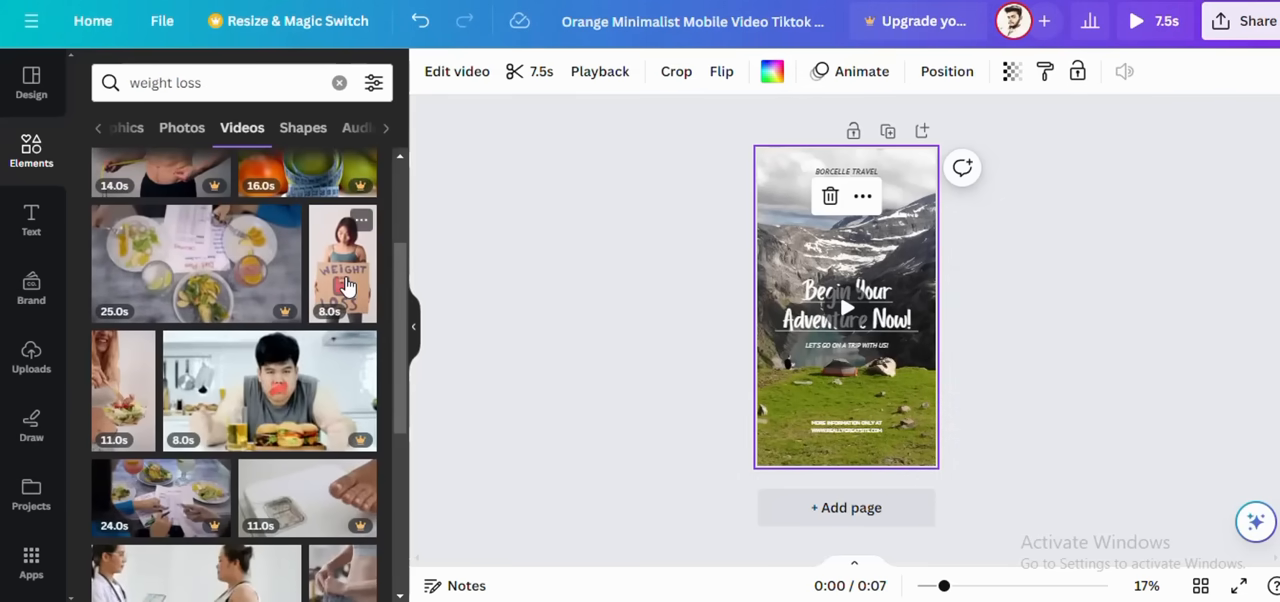
pyautogui.scroll(-2, 258, 333)
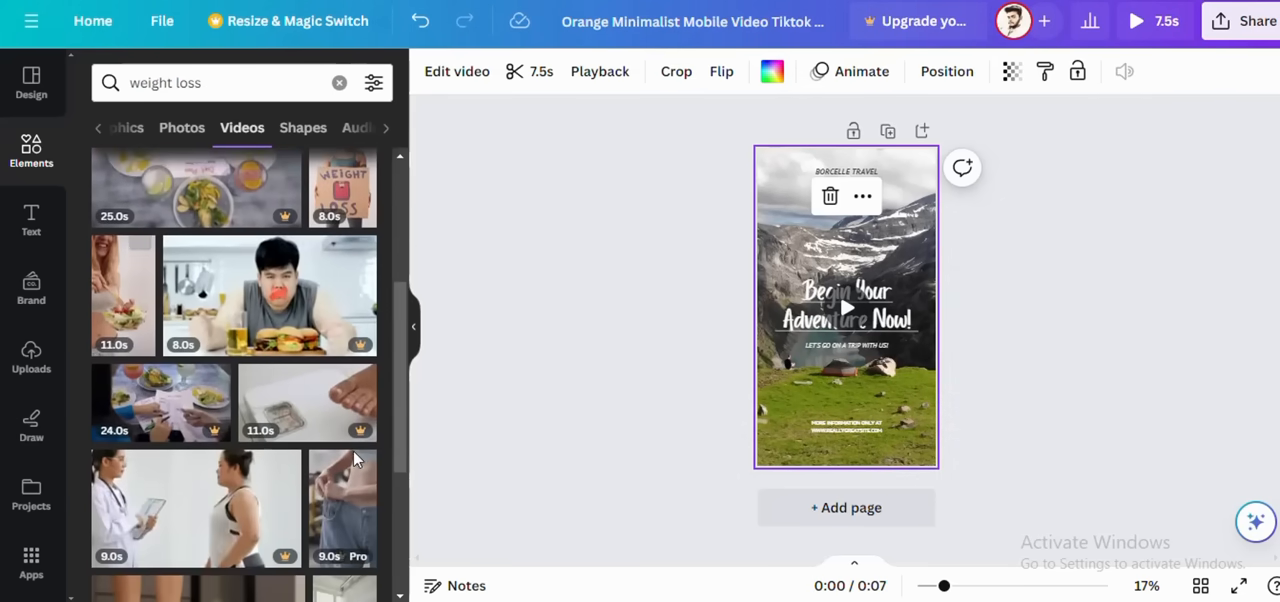
pyautogui.scroll(-5, 355, 458)
pyautogui.scroll(-3, 335, 345)
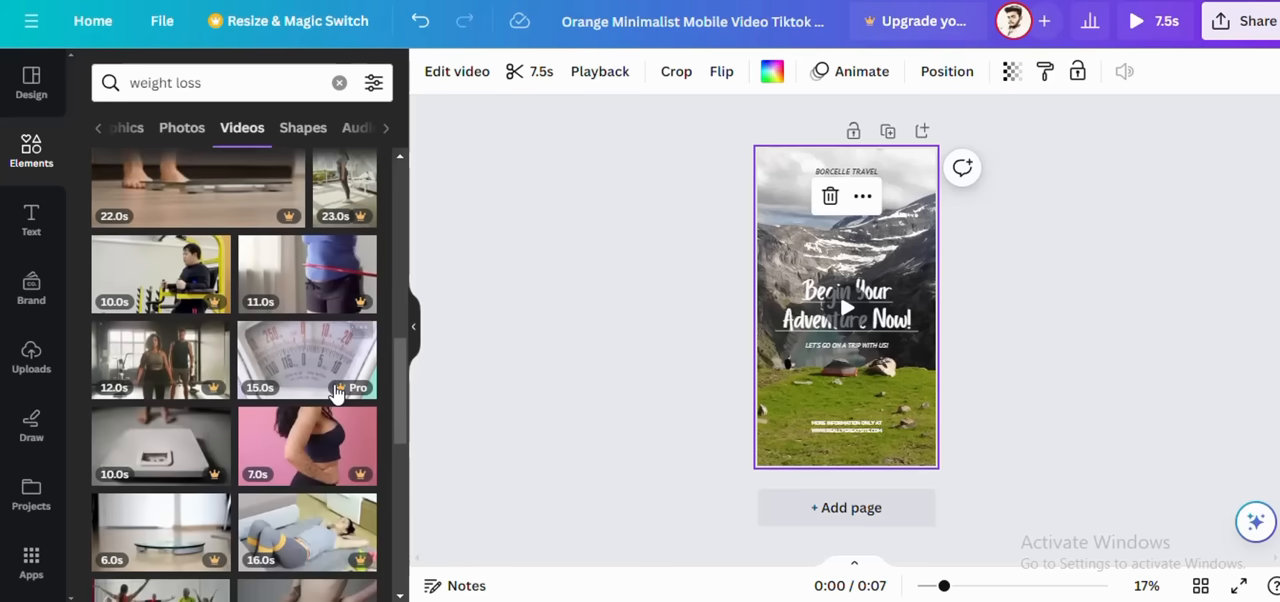
pyautogui.scroll(-4, 337, 395)
pyautogui.scroll(-8, 335, 390)
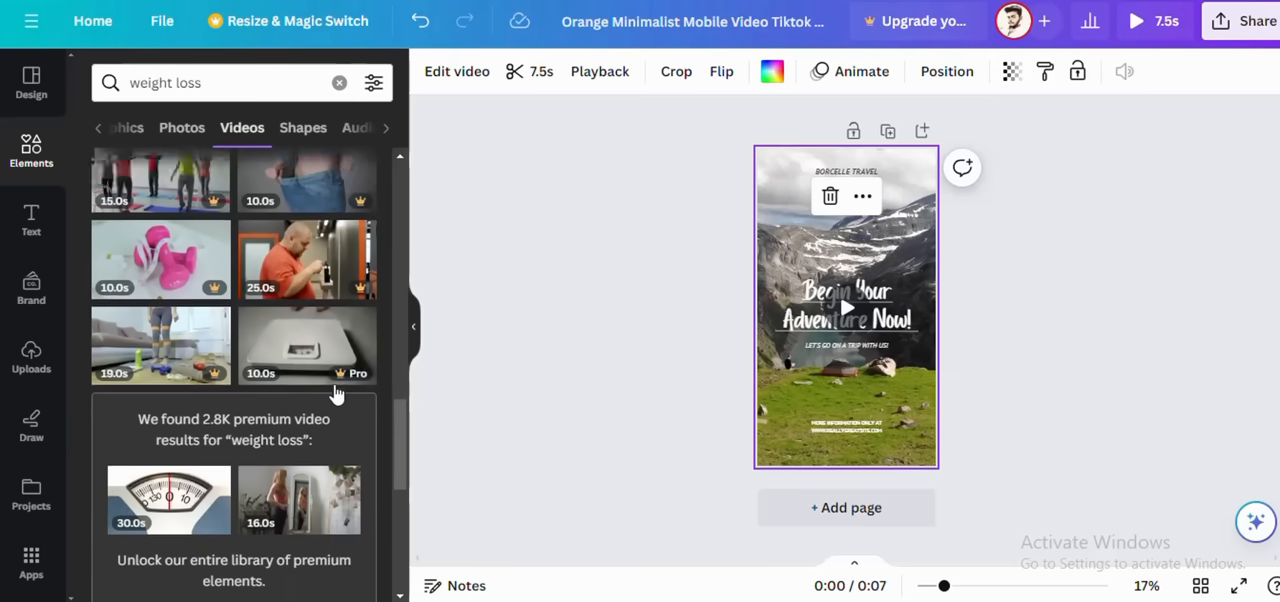
pyautogui.scroll(-5, 333, 381)
pyautogui.scroll(5, 333, 381)
pyautogui.scroll(-2, 333, 381)
pyautogui.scroll(-5, 333, 385)
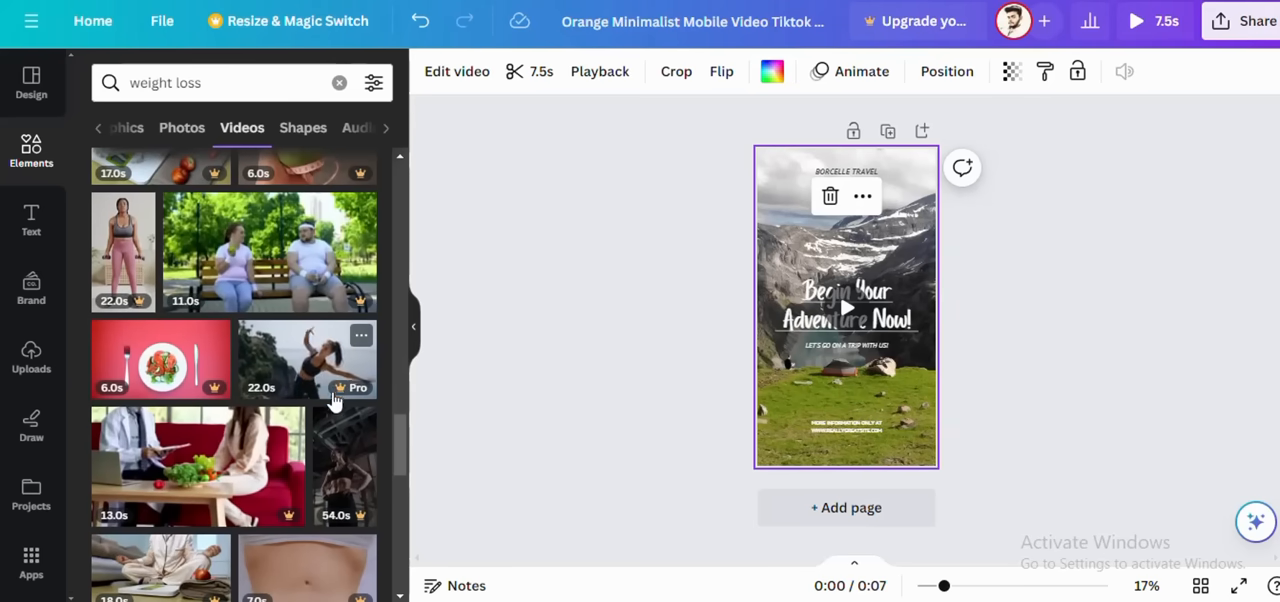
pyautogui.scroll(-2, 355, 480)
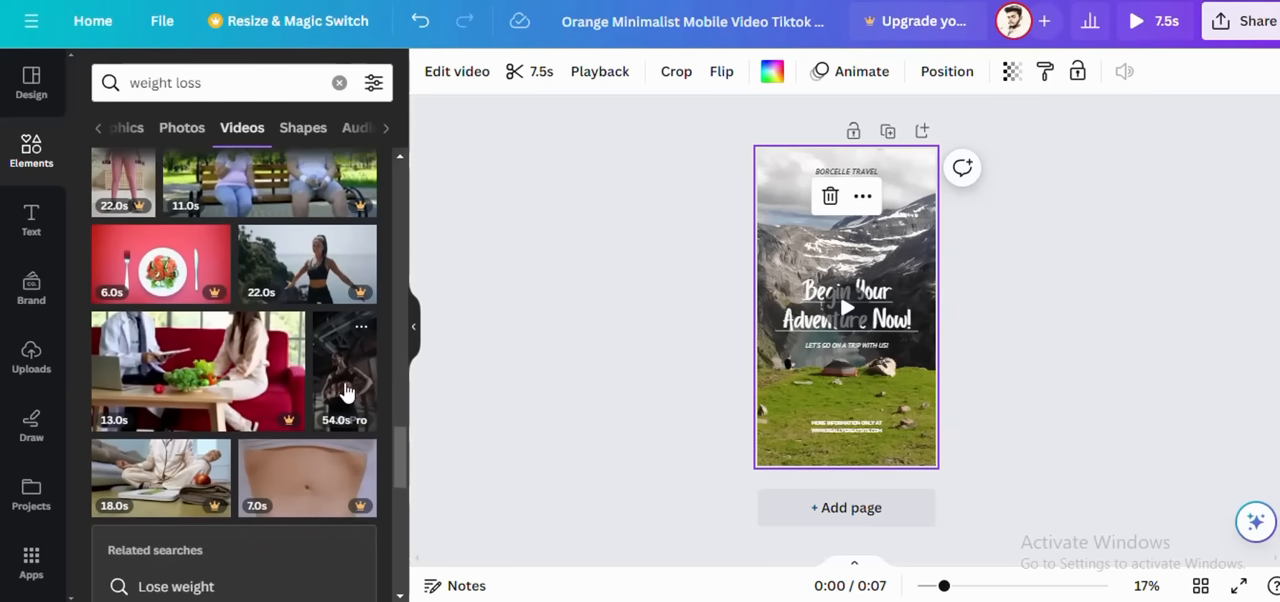
# Step: Try out the 54-second video of a woman in a dark gym on the page and delete it
pyautogui.click(345, 390)
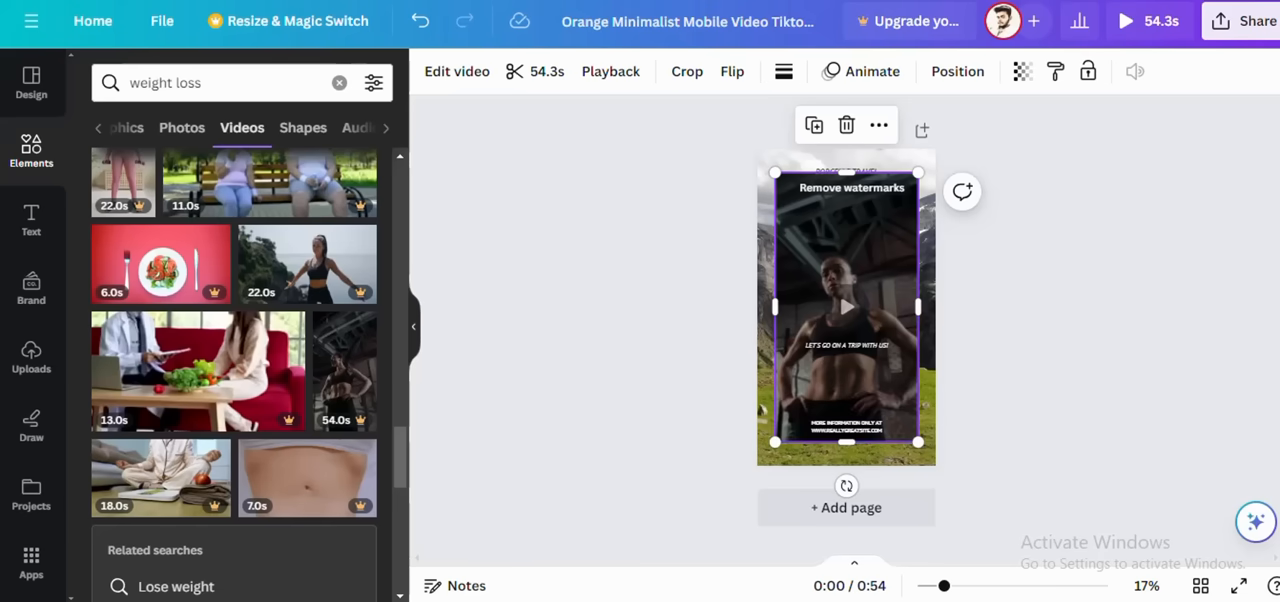
pyautogui.click(842, 305)
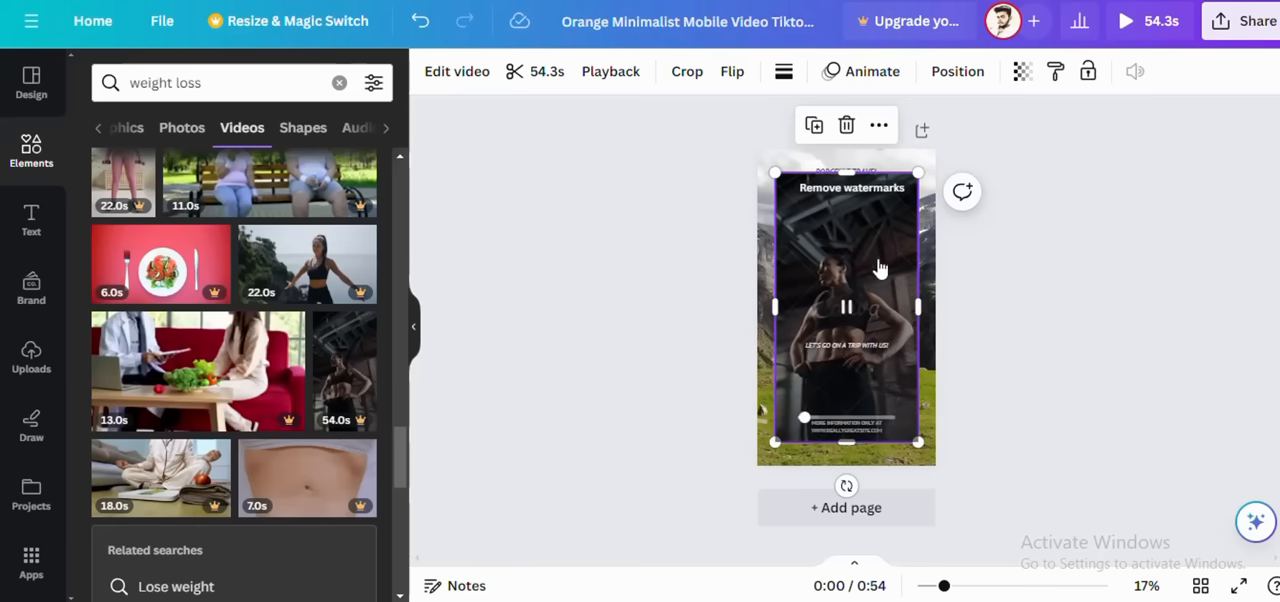
pyautogui.click(846, 125)
# Step: Browse the remaining weight loss videos for another background clip and return to the start of the results
pyautogui.scroll(-5, 318, 405)
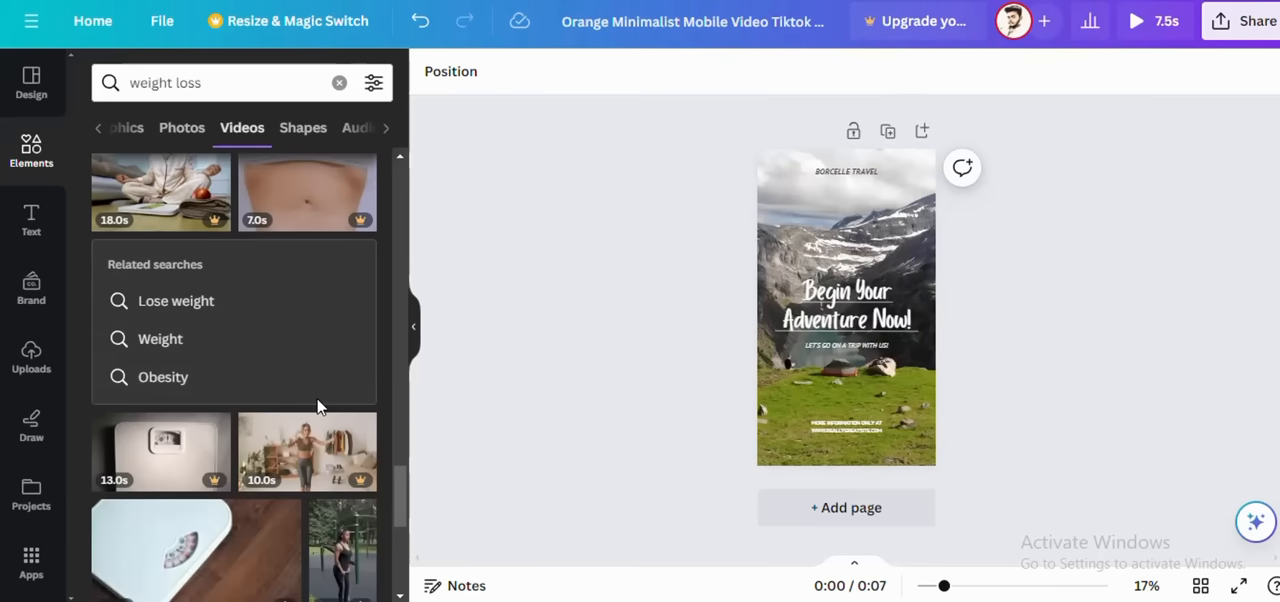
pyautogui.scroll(-3, 318, 405)
pyautogui.scroll(-2, 338, 380)
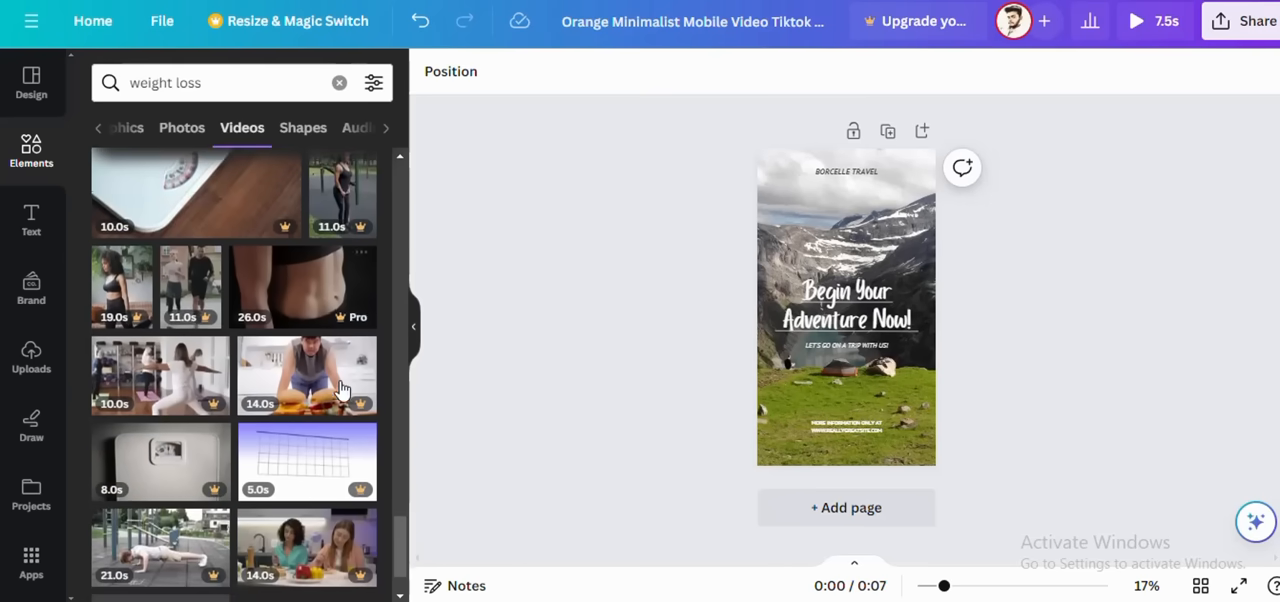
pyautogui.scroll(-5, 369, 503)
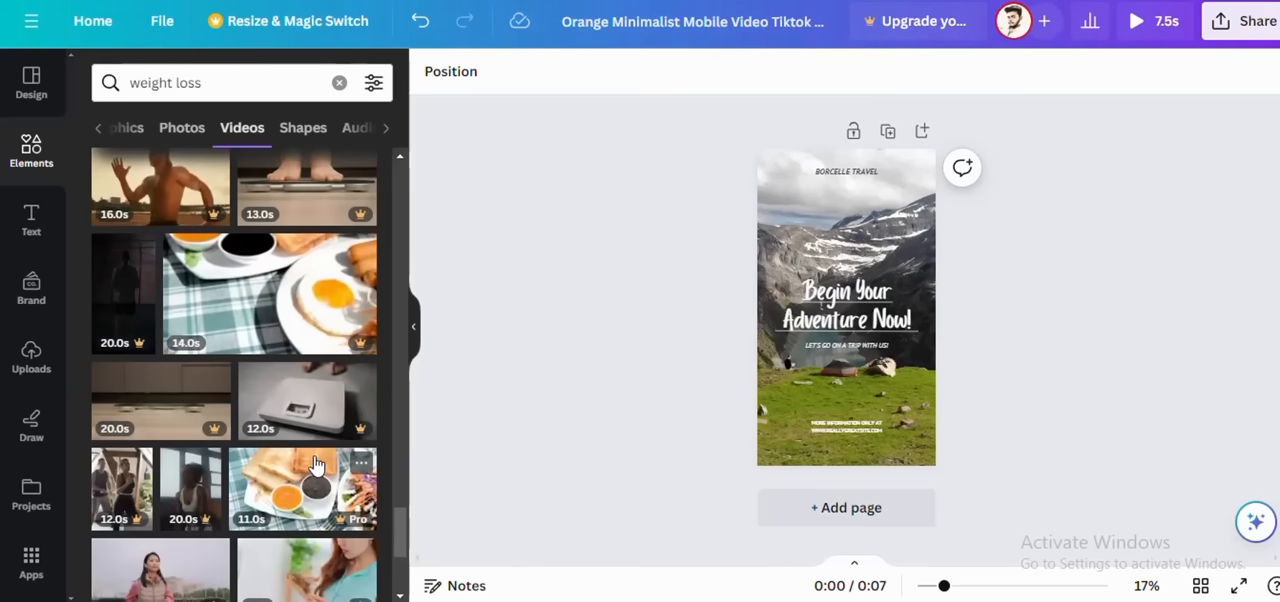
pyautogui.scroll(-3, 262, 390)
pyautogui.scroll(-3, 260, 391)
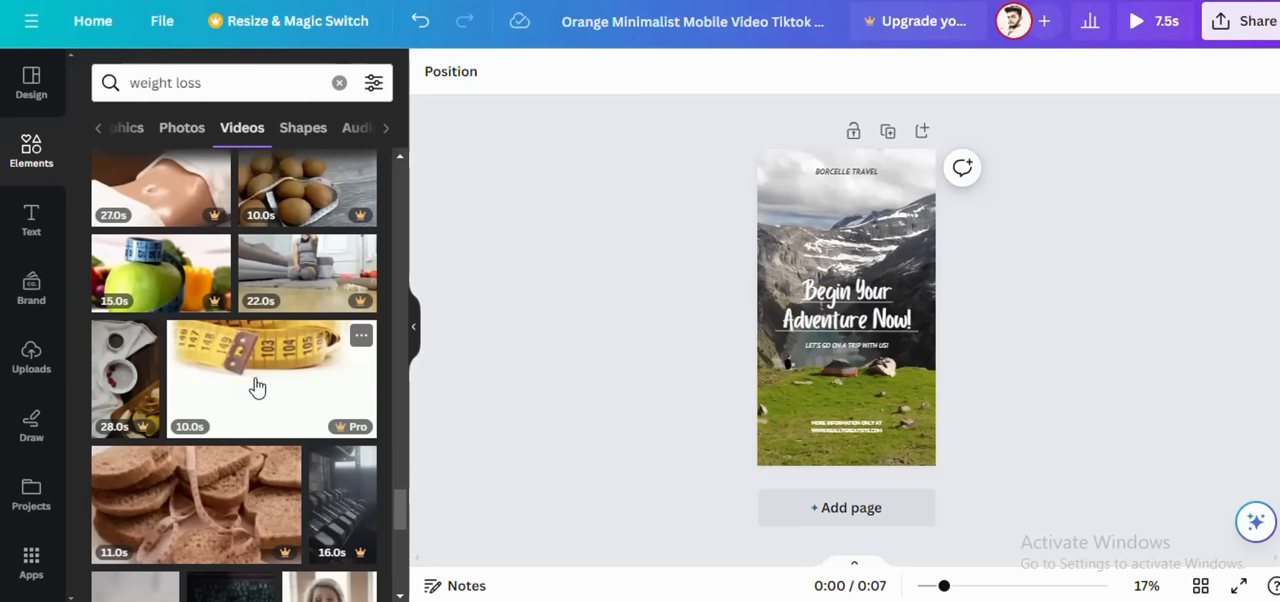
pyautogui.scroll(-5, 257, 386)
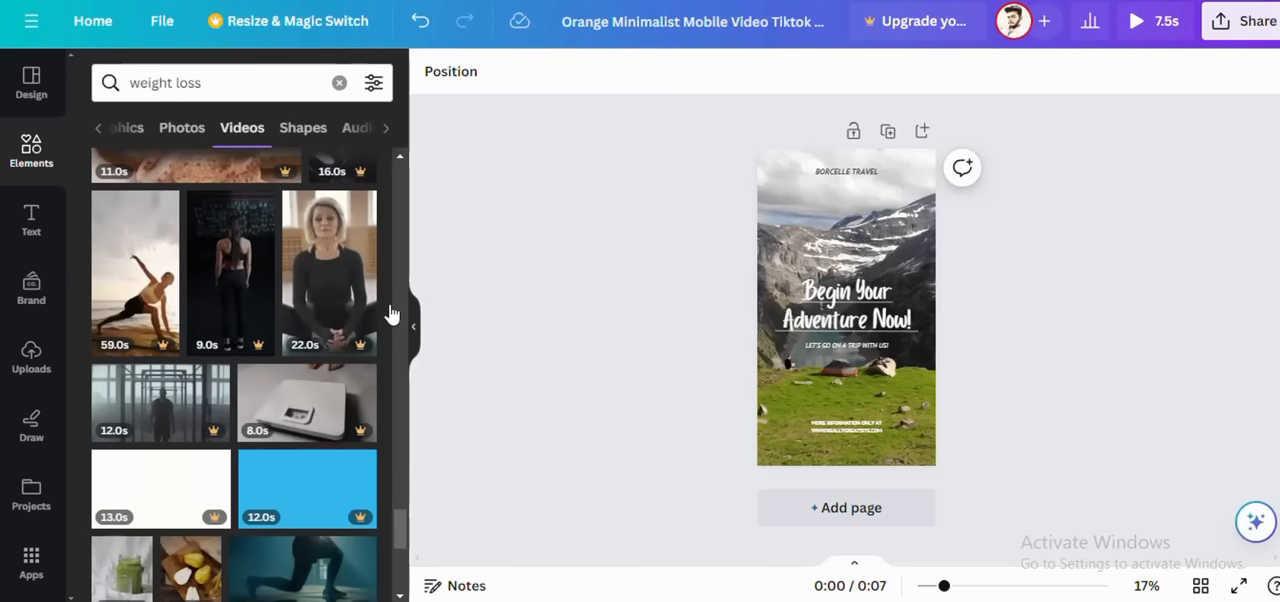
pyautogui.scroll(-3, 277, 427)
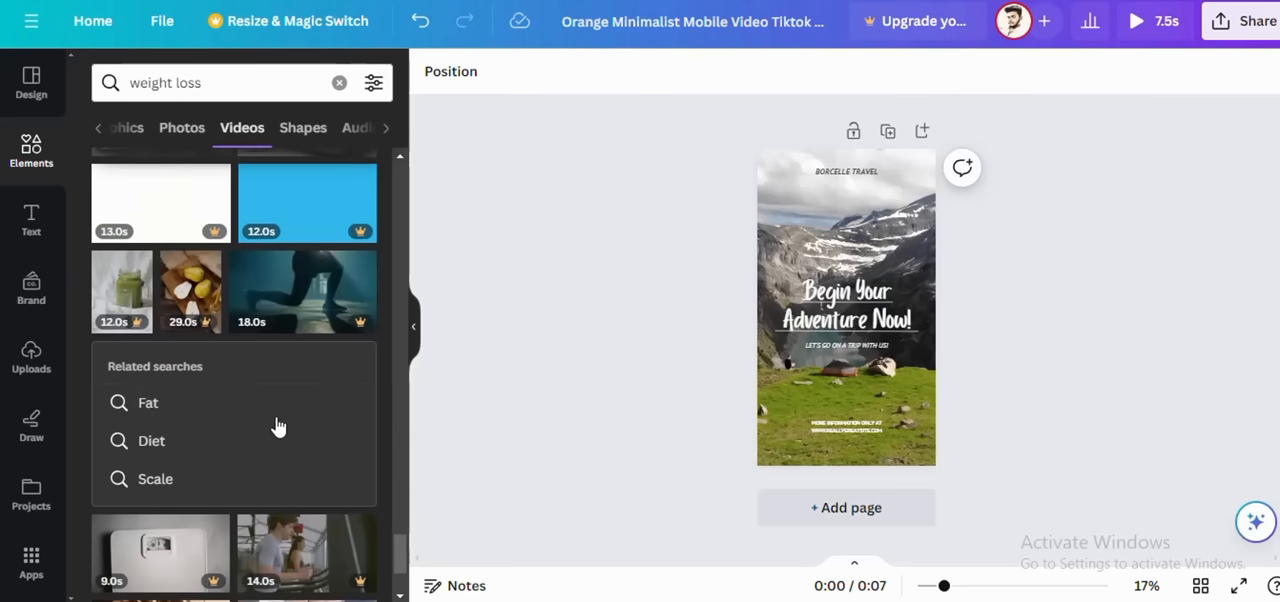
pyautogui.scroll(-4, 277, 427)
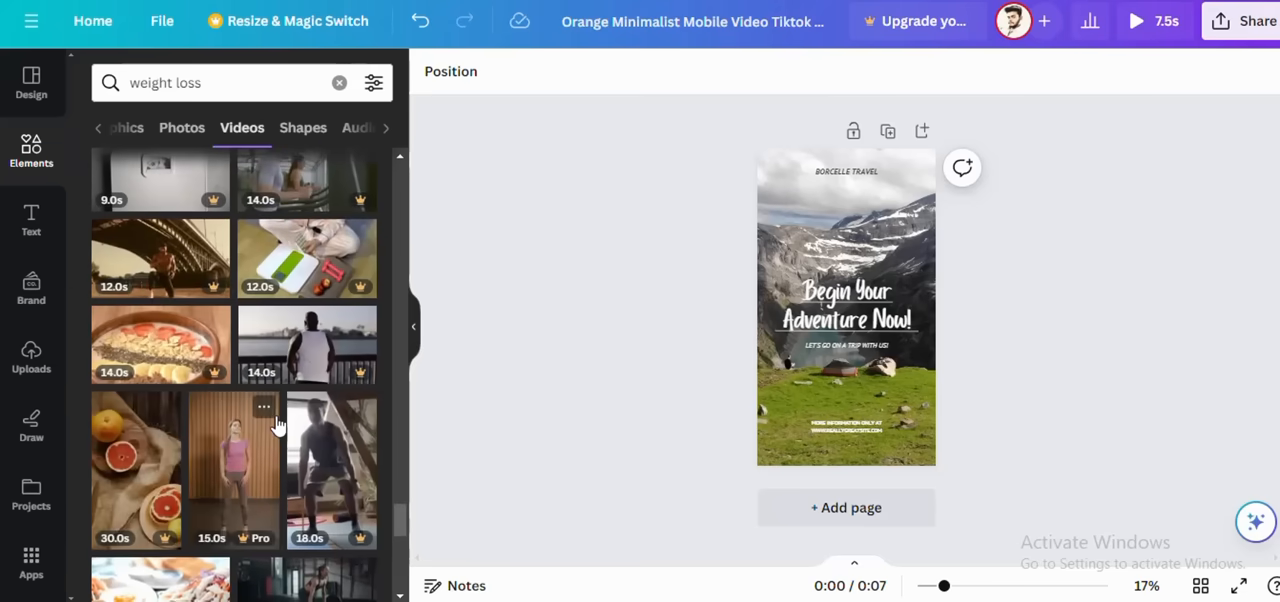
pyautogui.scroll(-4, 277, 427)
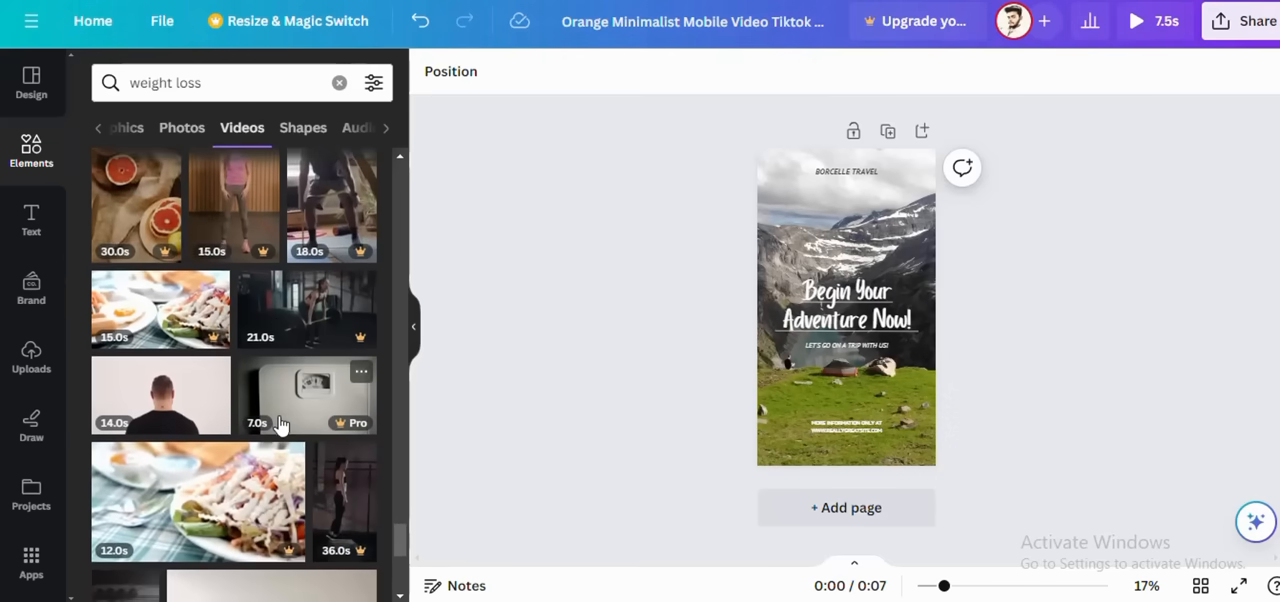
pyautogui.scroll(-4, 277, 427)
pyautogui.scroll(-5, 280, 426)
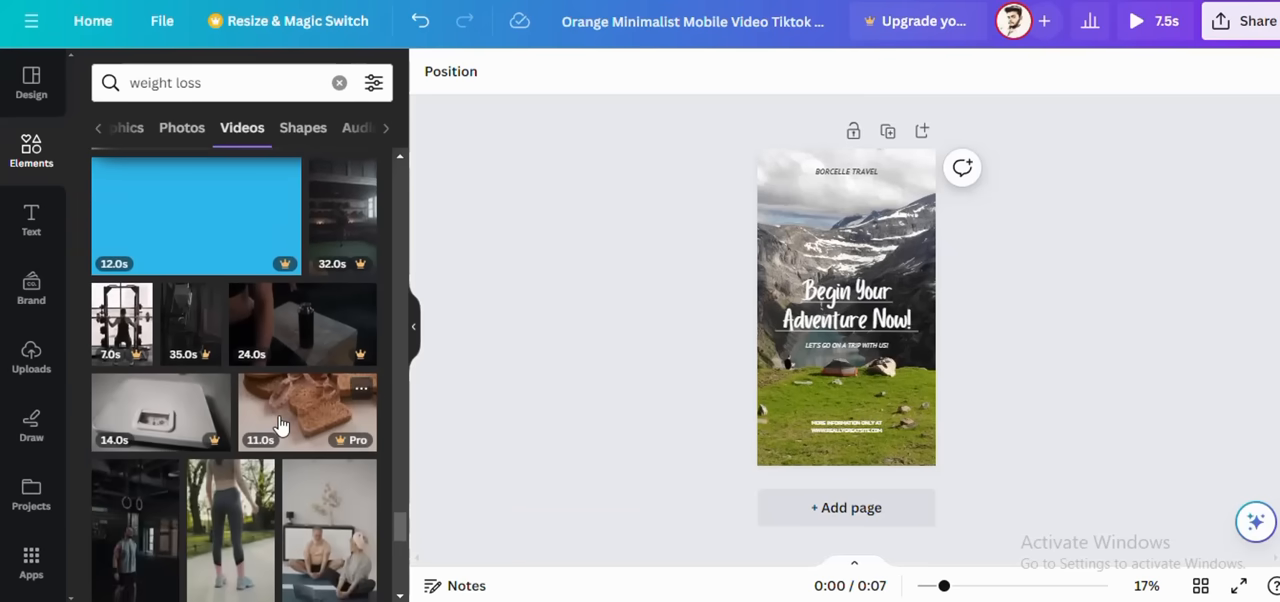
pyautogui.scroll(-4, 280, 426)
pyautogui.scroll(-1, 278, 423)
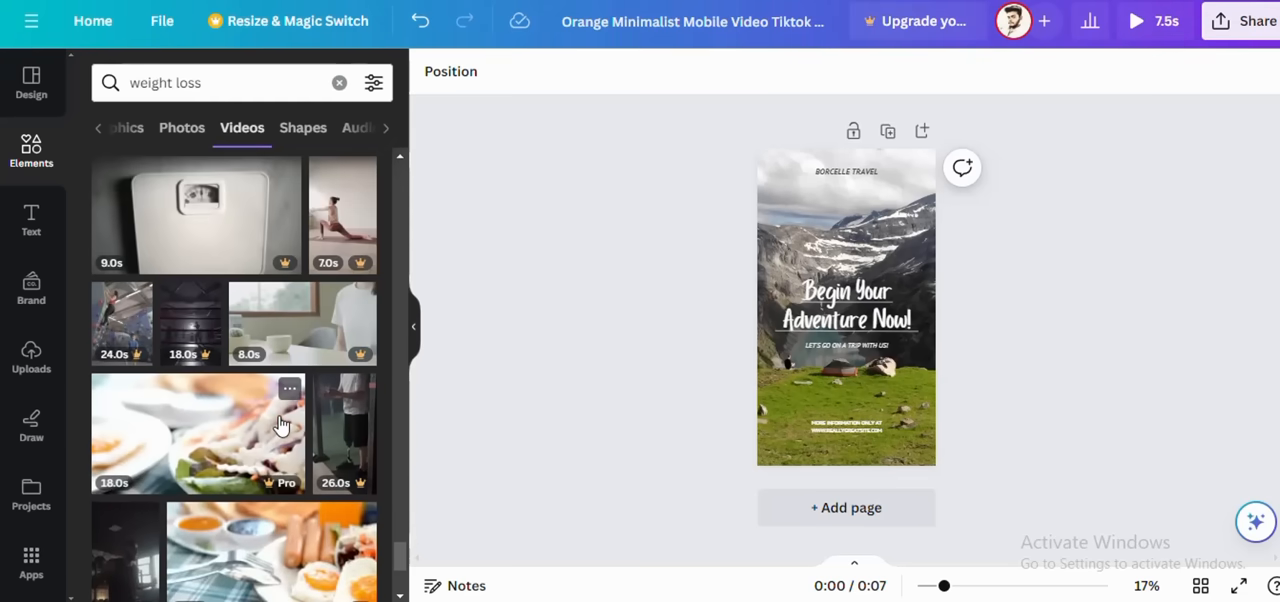
pyautogui.scroll(-4, 280, 426)
pyautogui.scroll(-5, 280, 426)
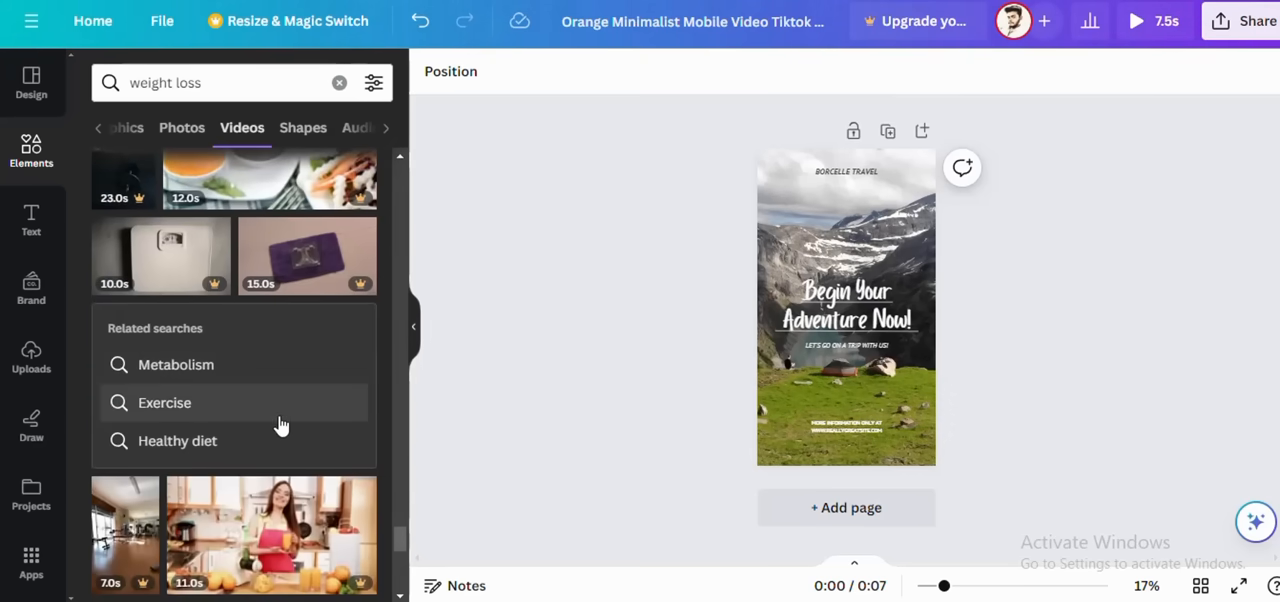
pyautogui.scroll(20, 281, 426)
pyautogui.scroll(10, 282, 418)
pyautogui.scroll(3, 283, 421)
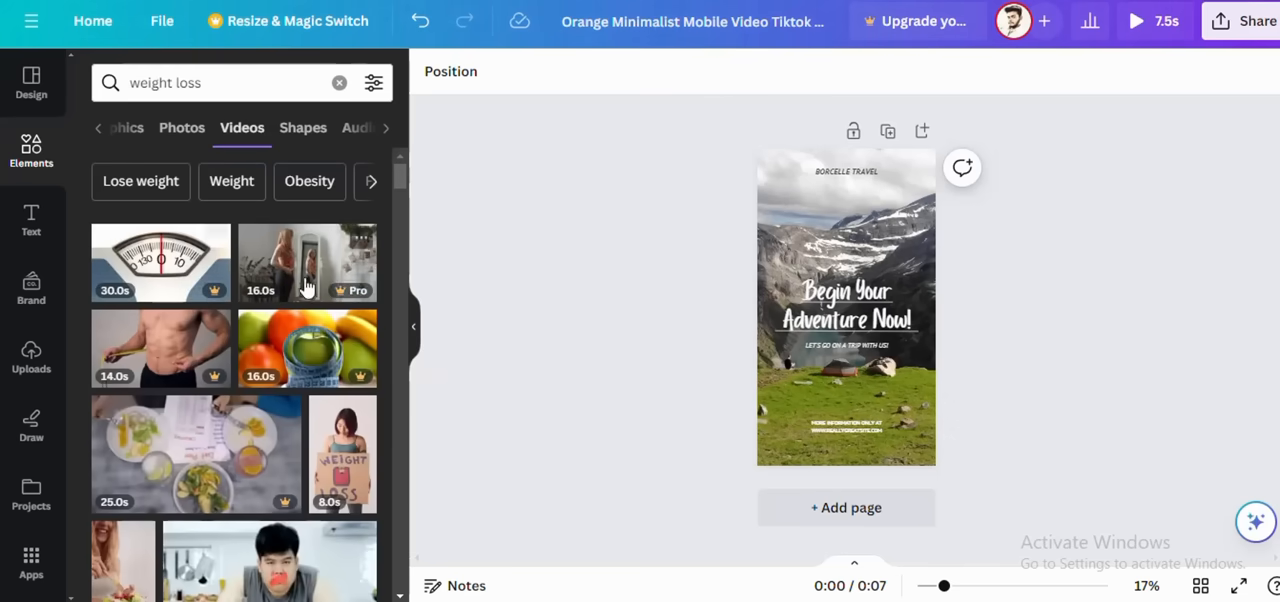
# Step: Insert the 11-second vertical video of a woman with a salad bowl and stretch it to cover the whole page
pyautogui.scroll(-2, 343, 286)
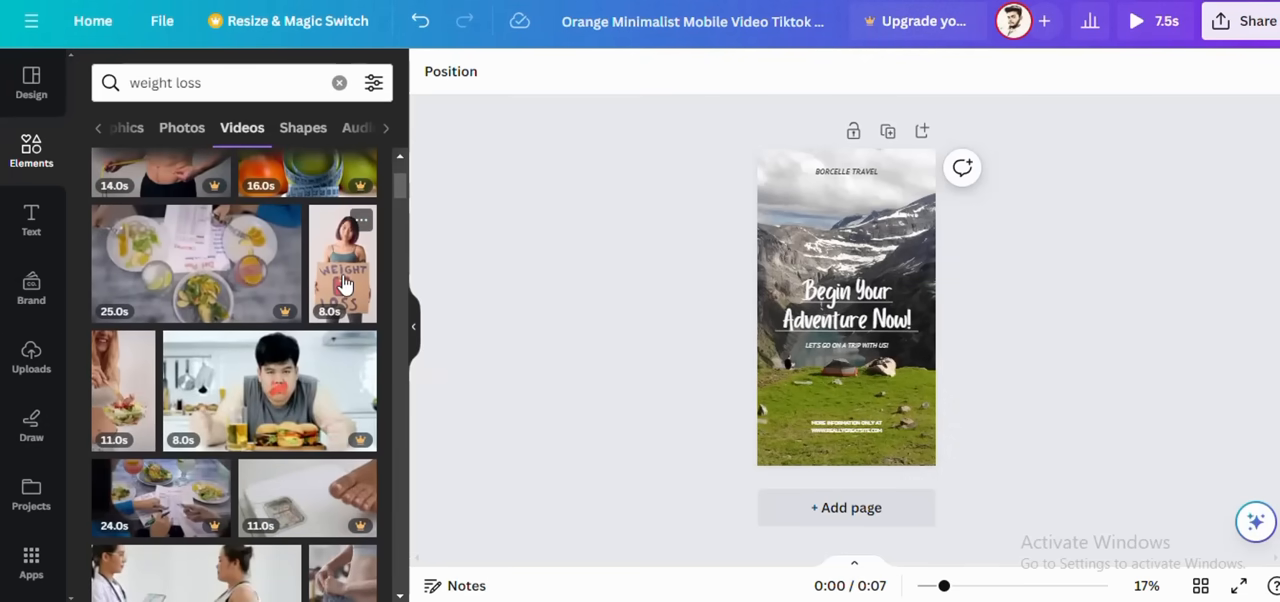
pyautogui.click(124, 402)
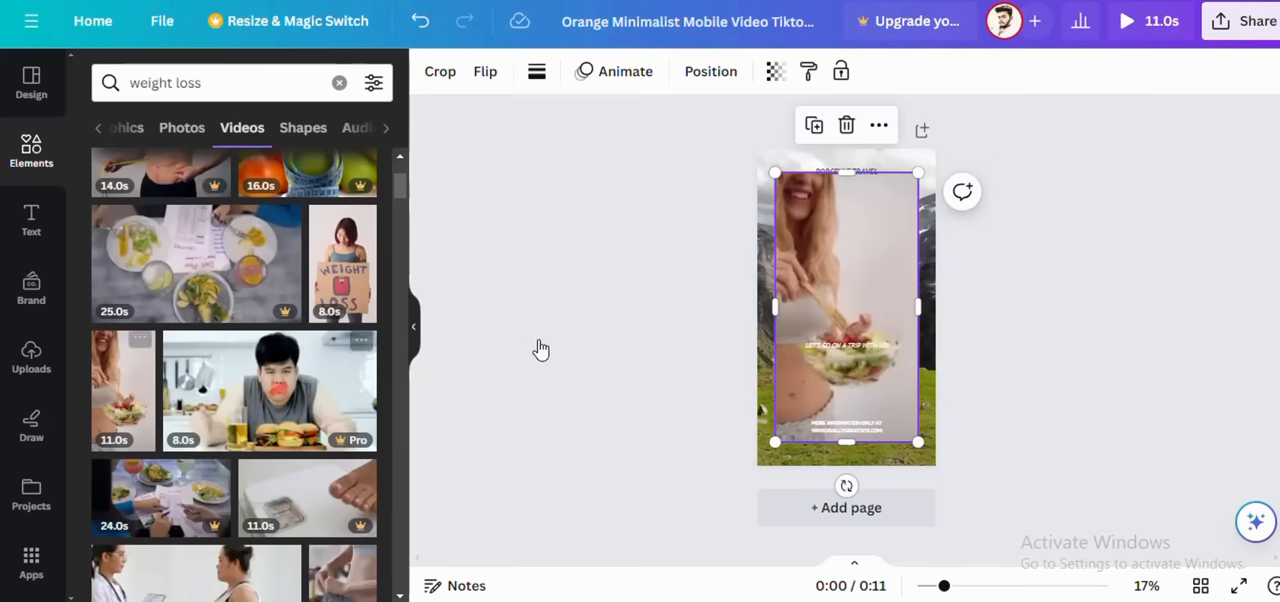
pyautogui.moveTo(918, 306); pyautogui.dragTo(937, 312)
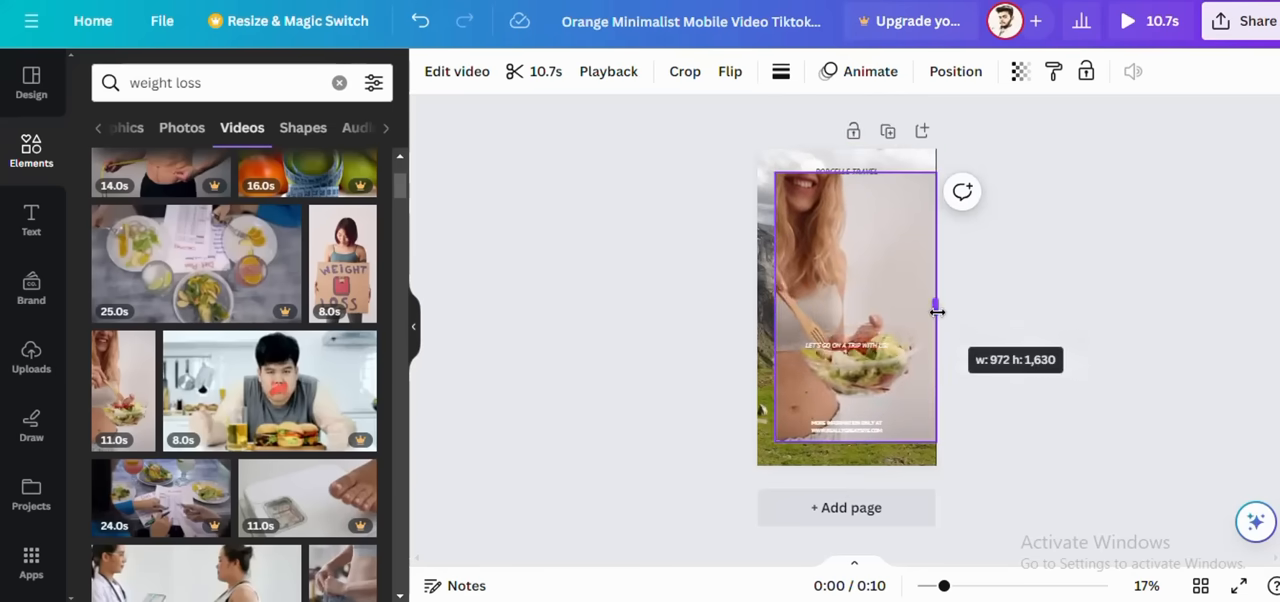
pyautogui.moveTo(776, 306); pyautogui.dragTo(755, 306)
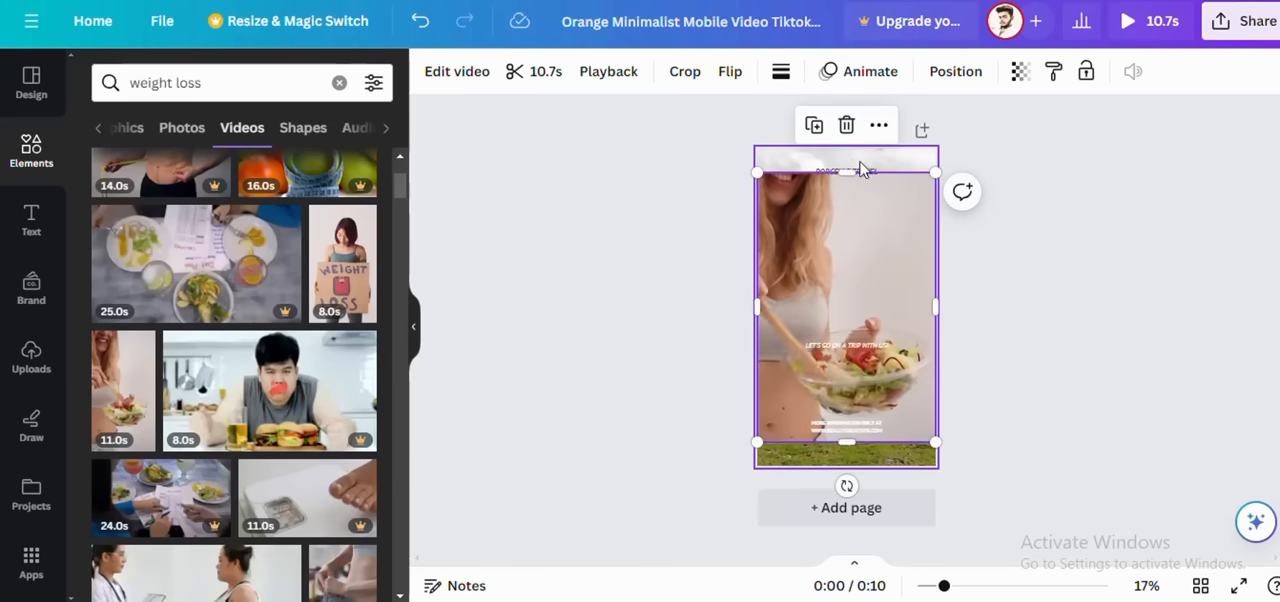
pyautogui.moveTo(862, 170); pyautogui.dragTo(849, 149)
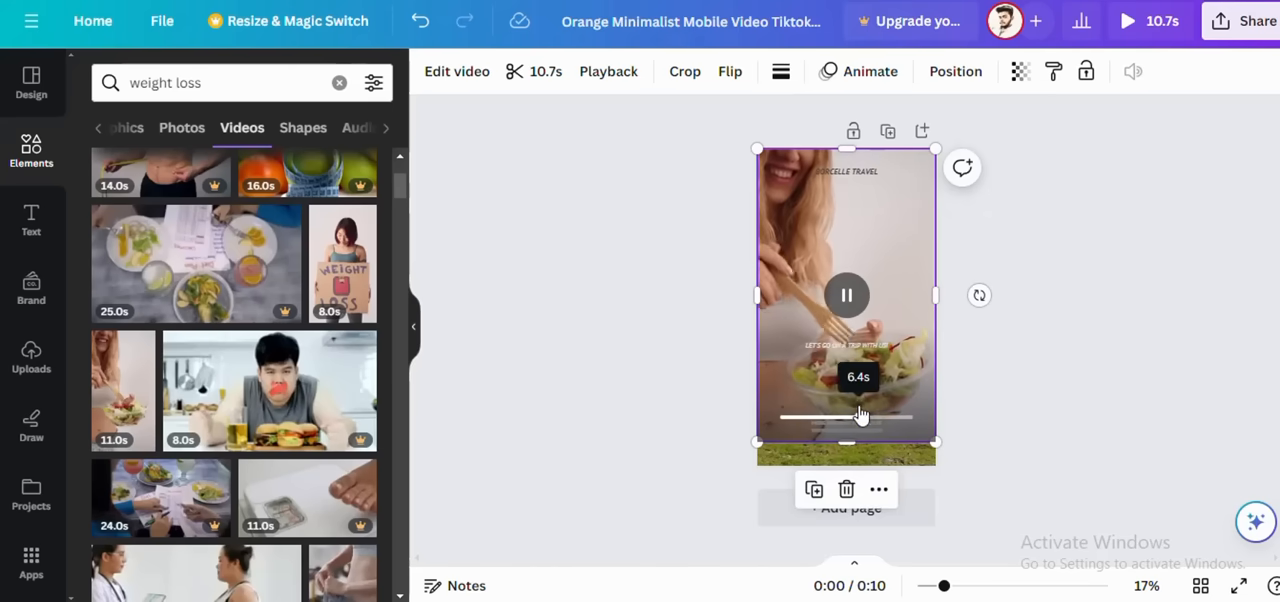
pyautogui.moveTo(846, 443); pyautogui.dragTo(849, 466)
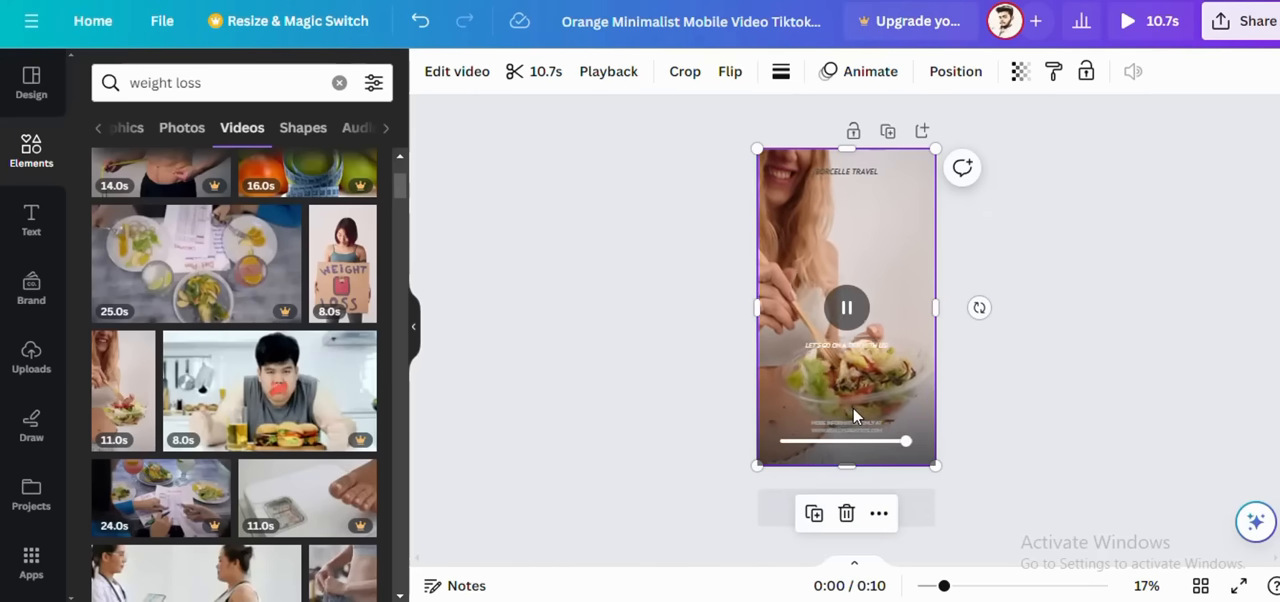
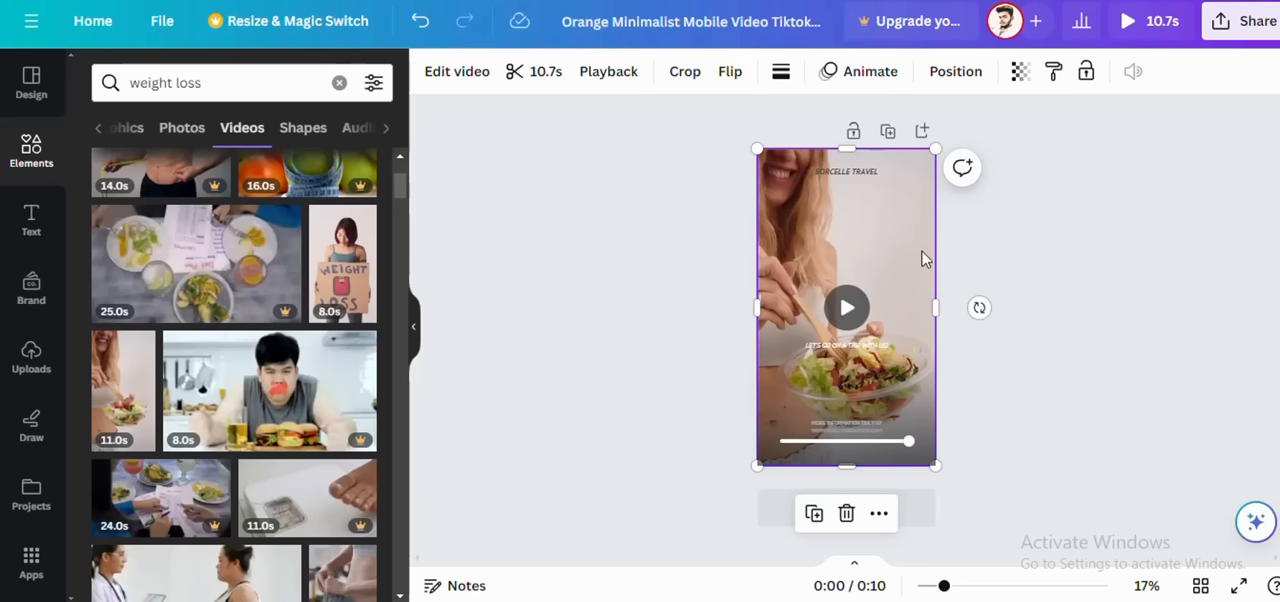
# Step: Duplicate the salad bowl video on the page and briefly play the copy to check it
pyautogui.rightClick(891, 410)
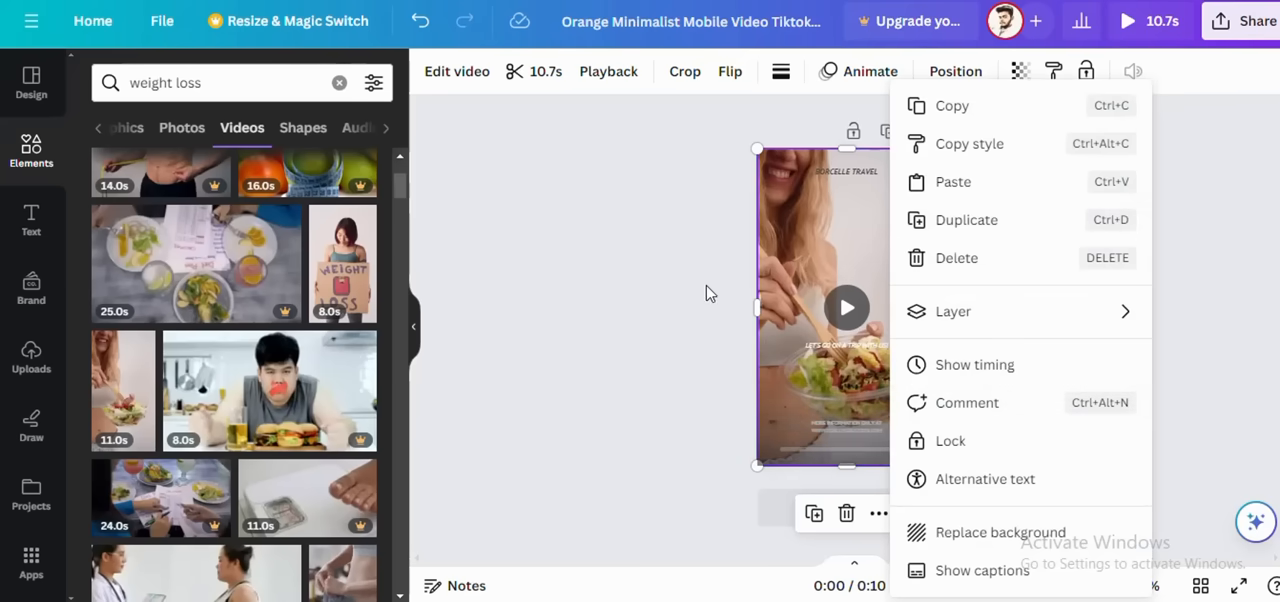
pyautogui.click(952, 224)
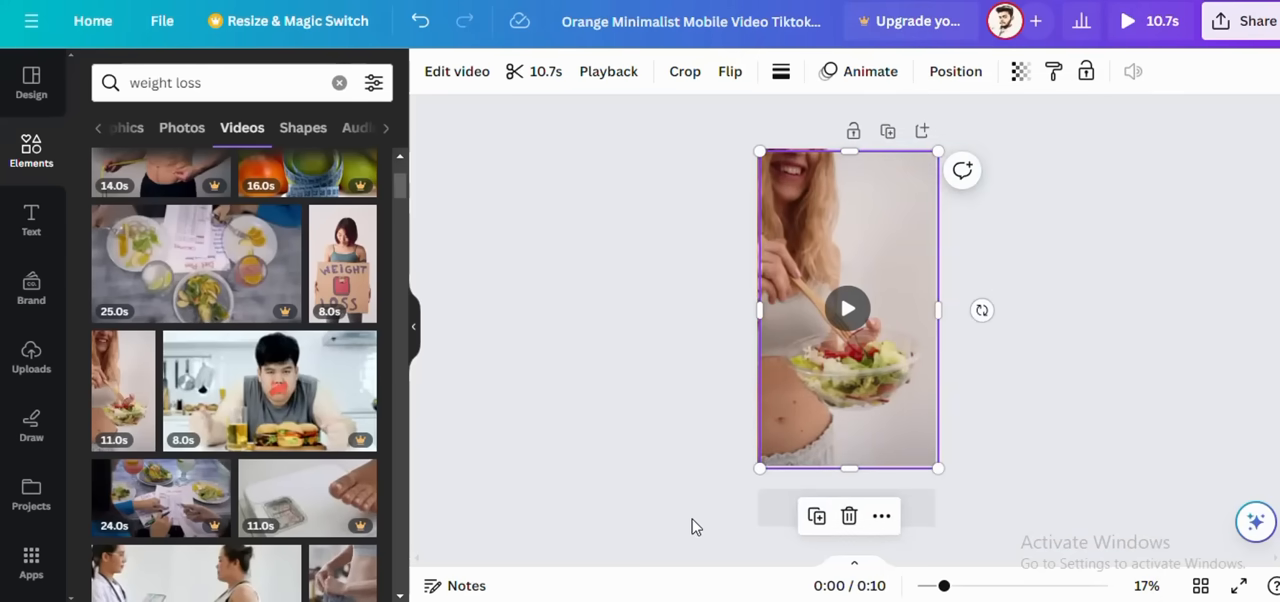
pyautogui.click(850, 309)
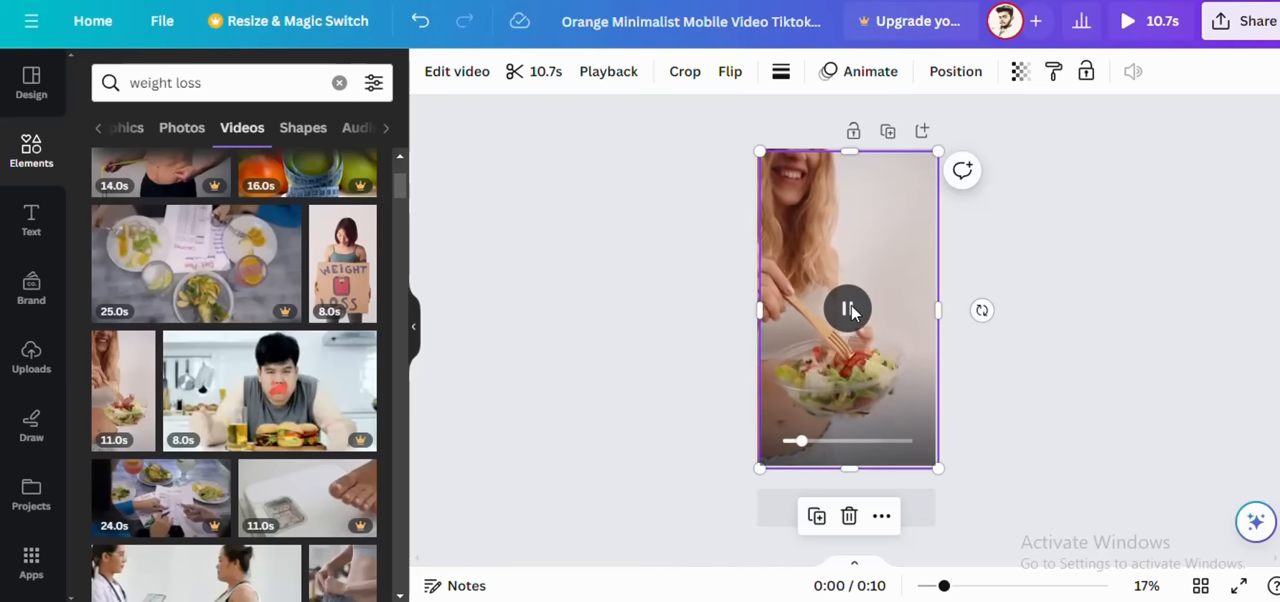
pyautogui.click(850, 307)
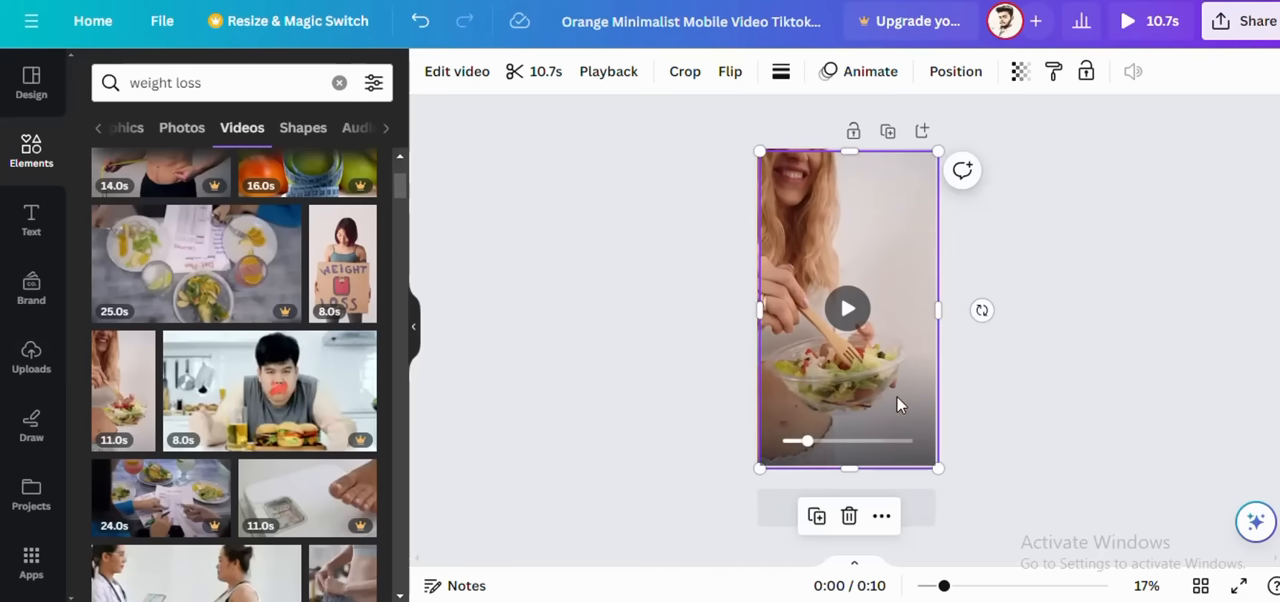
# Step: Clear the element search, show the page timeline and duplicate the salad bowl video page
pyautogui.click(339, 83)
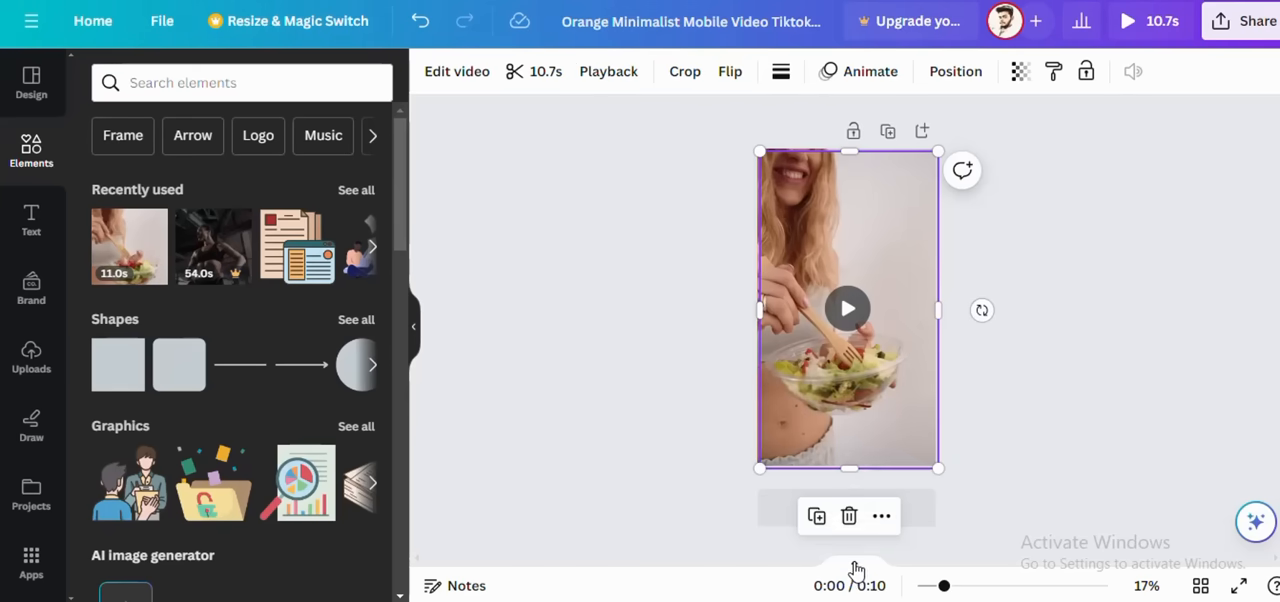
pyautogui.click(853, 569)
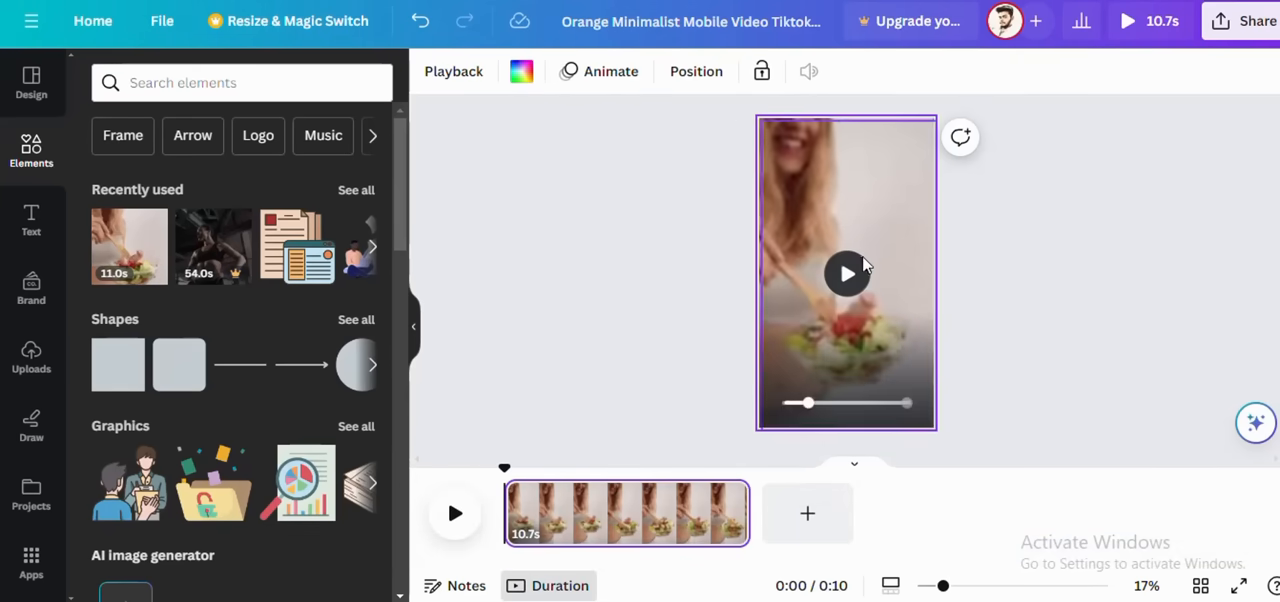
pyautogui.click(835, 347)
pyautogui.rightClick(835, 347)
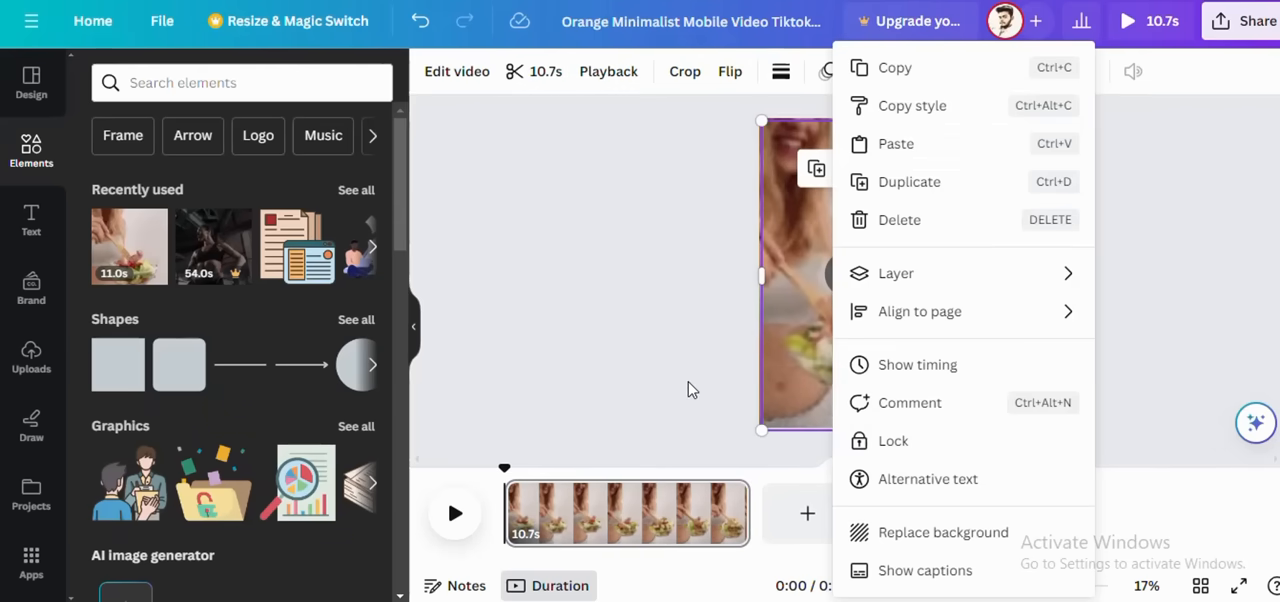
pyautogui.press('Escape')
pyautogui.click(722, 500)
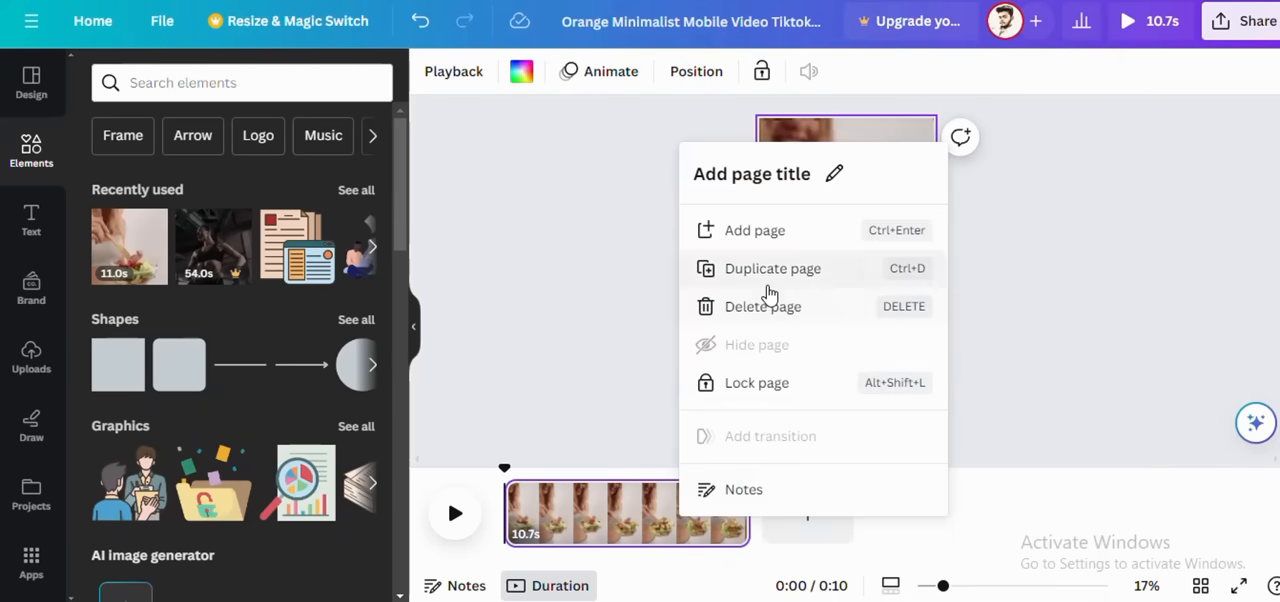
pyautogui.click(767, 272)
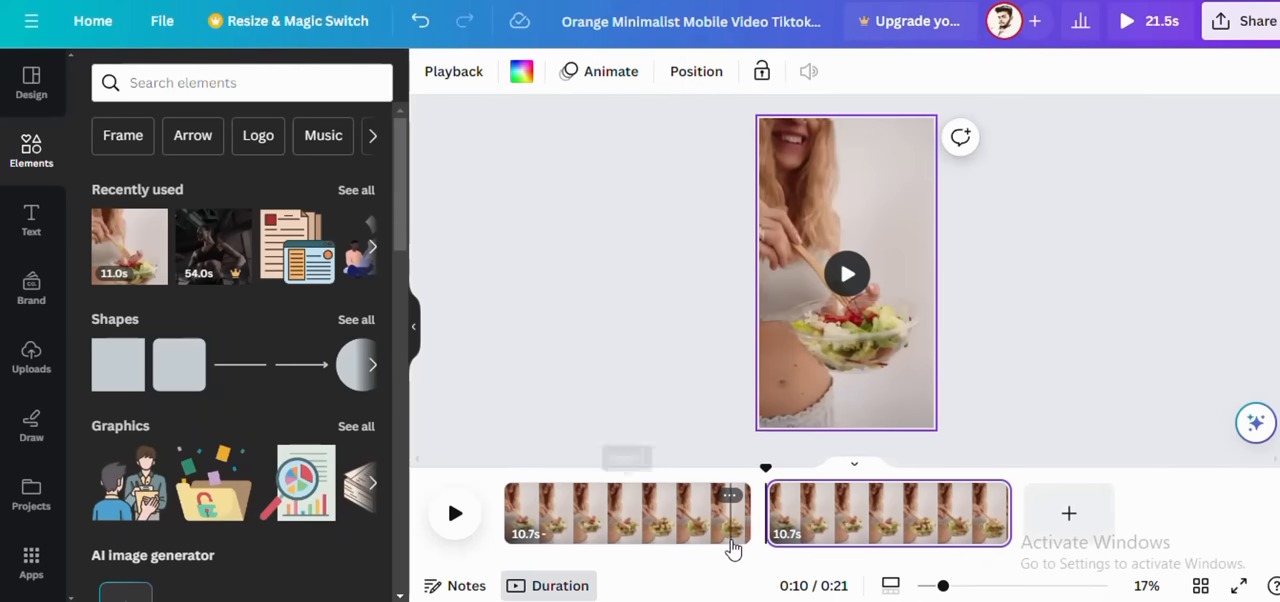
# Step: Trim the first page to 4.0 seconds and the second page to 5.5 seconds
pyautogui.click(730, 513)
pyautogui.moveTo(747, 512); pyautogui.dragTo(598, 510)
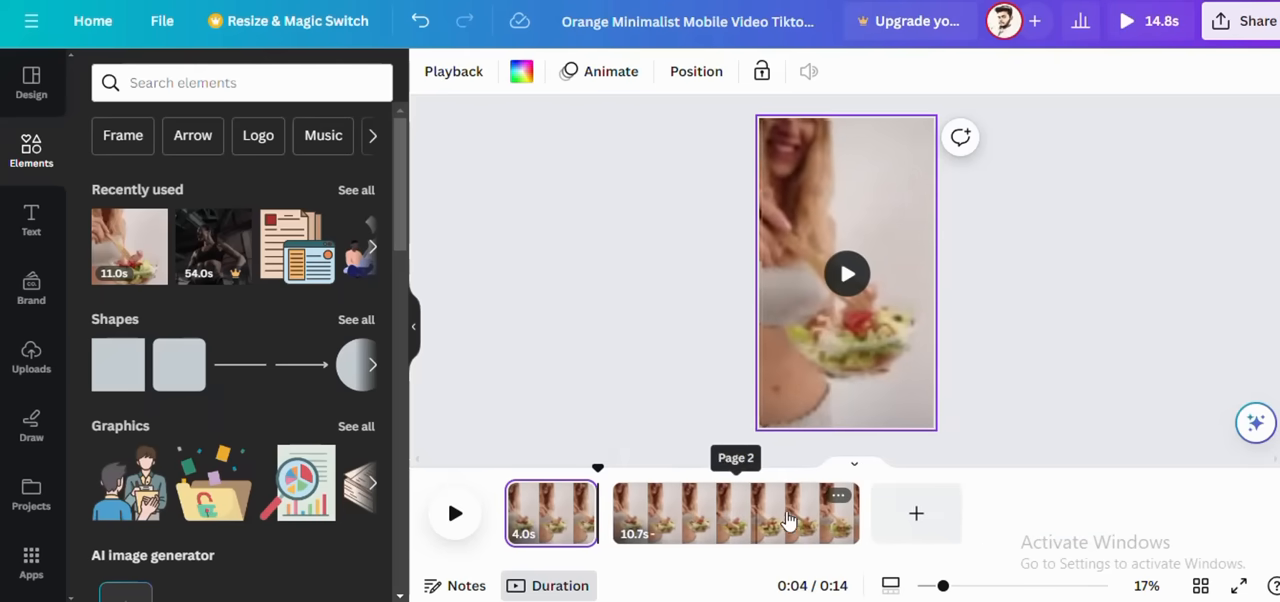
pyautogui.moveTo(816, 517); pyautogui.dragTo(740, 513)
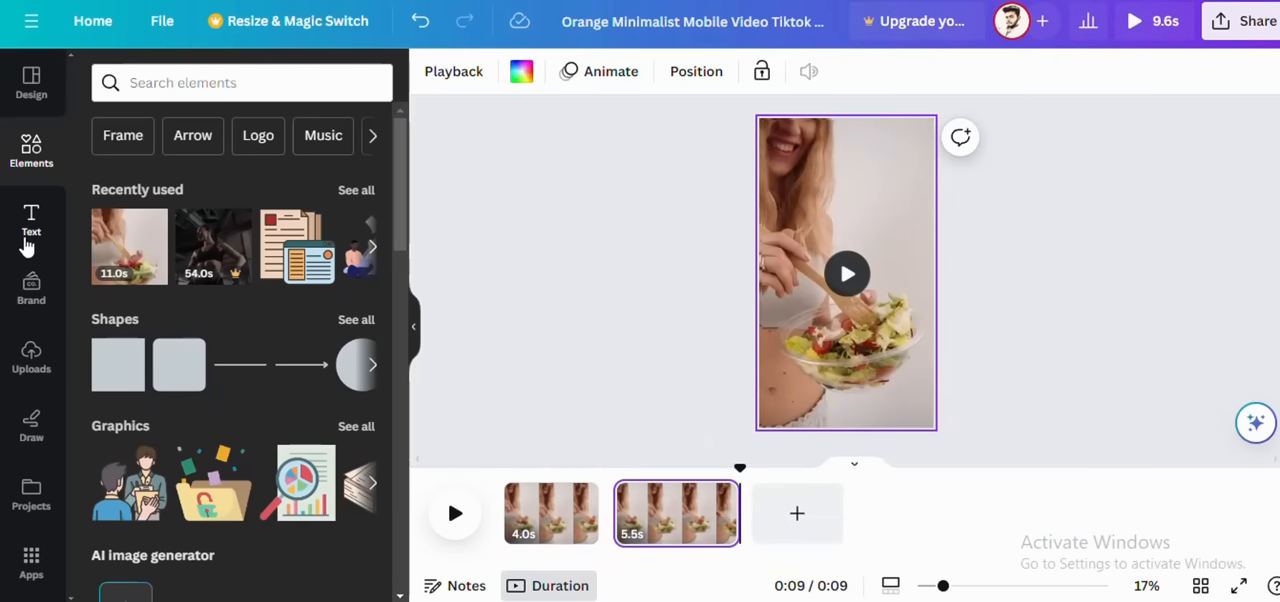
# Step: Add a heading reading "weight loss tips" to the second page
pyautogui.click(28, 240)
pyautogui.click(228, 275)
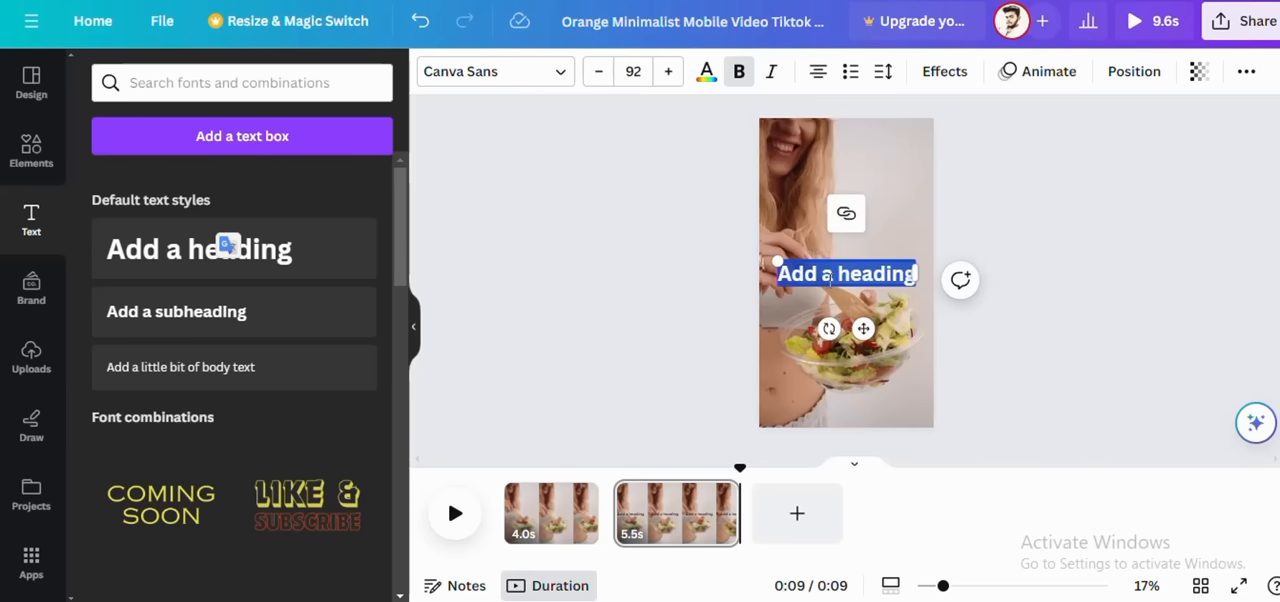
pyautogui.write('we')
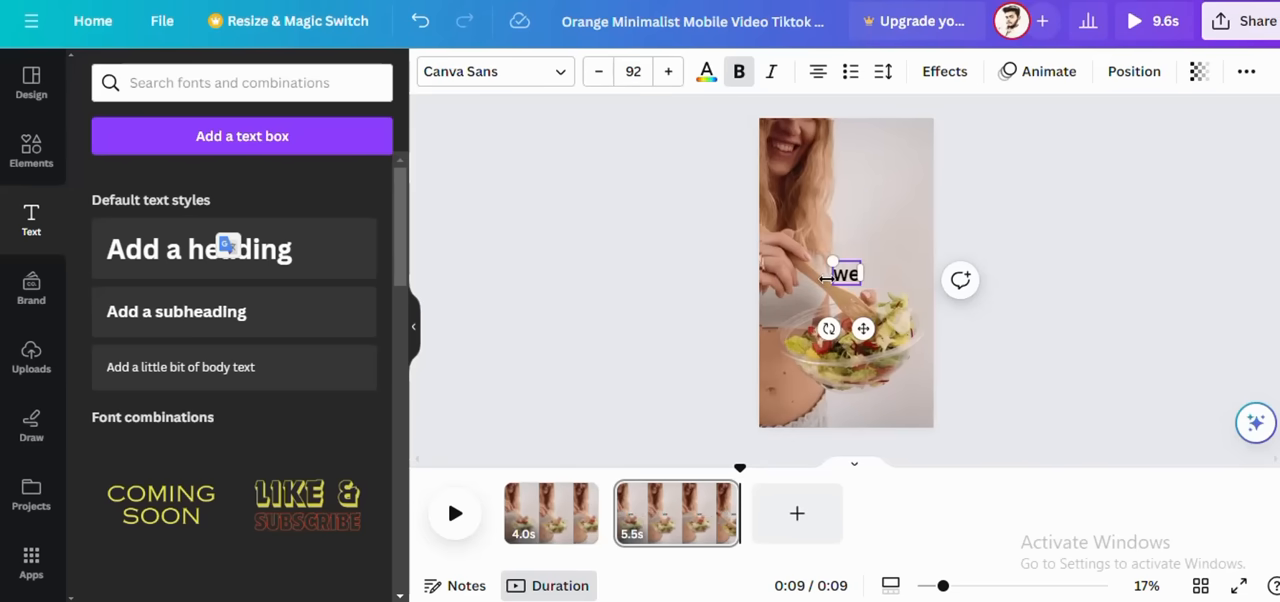
pyautogui.write('ight')
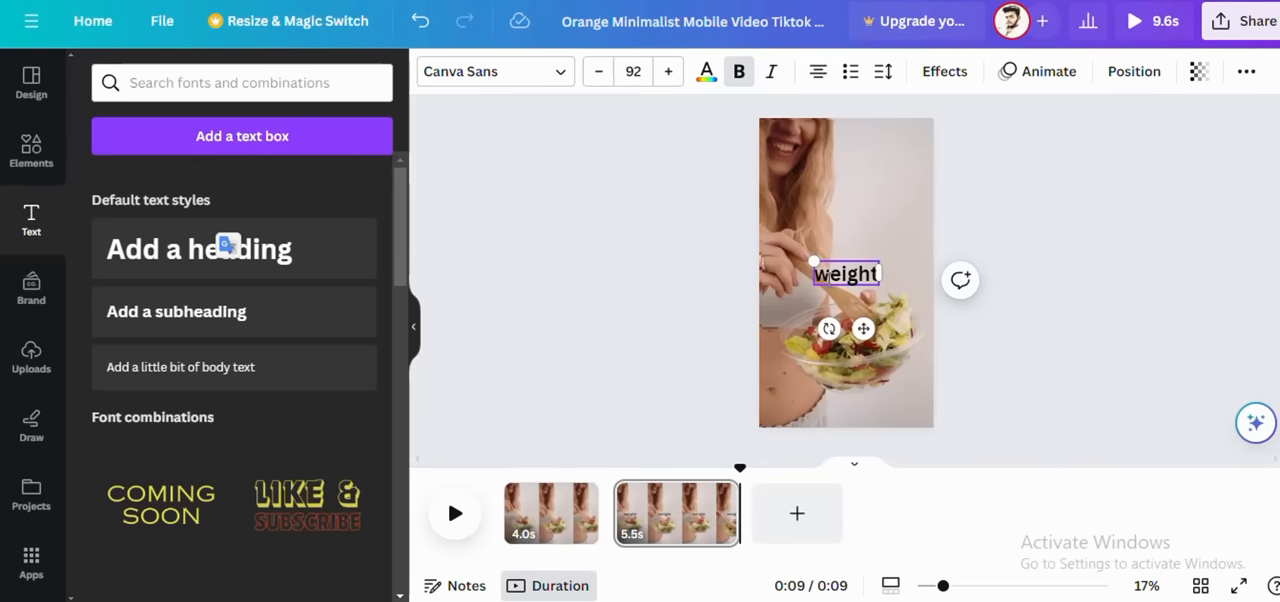
pyautogui.write(' lo')
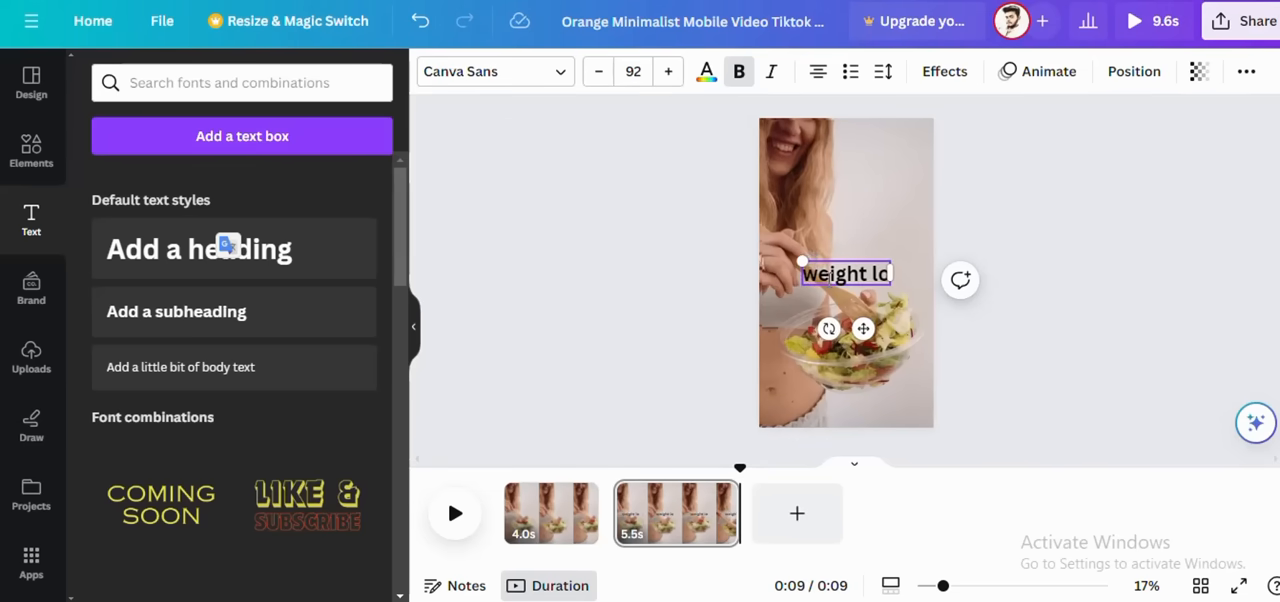
pyautogui.write('ss tip')
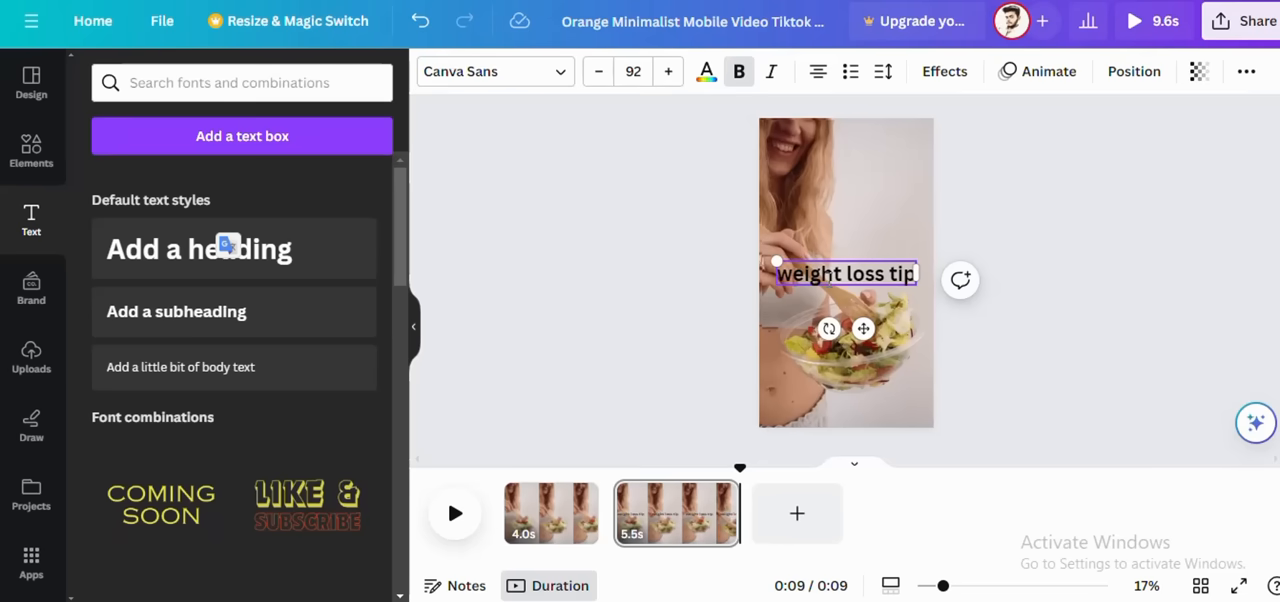
pyautogui.write('s')
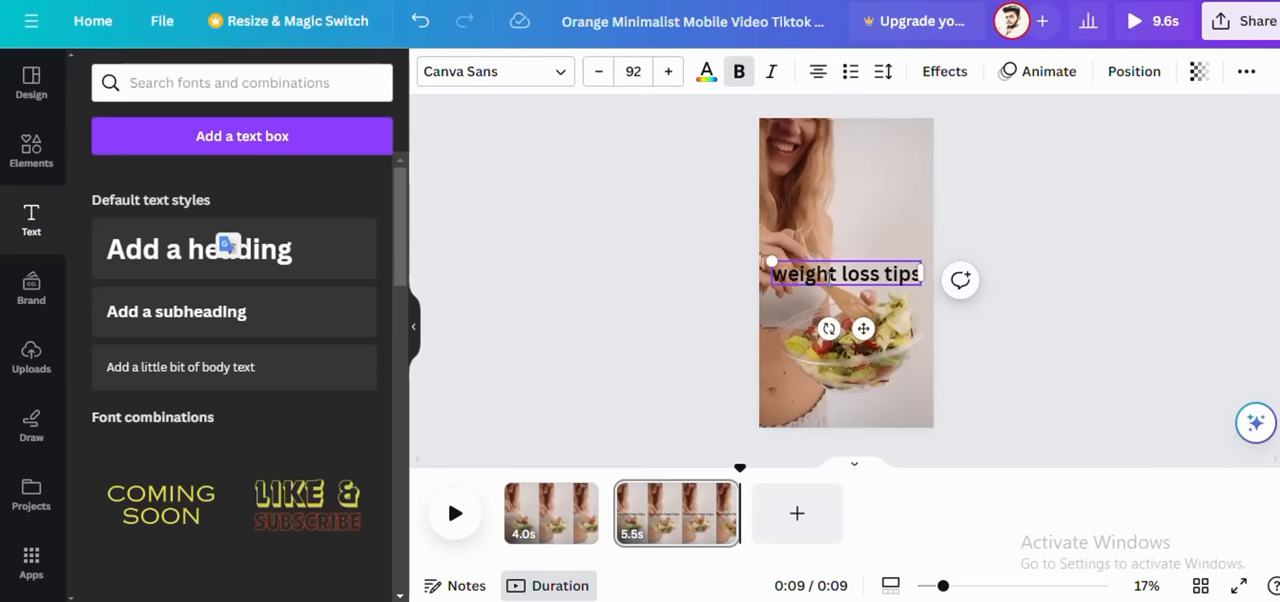
# Step: Add a heading reading "weight loss information" to the first page
pyautogui.click(549, 505)
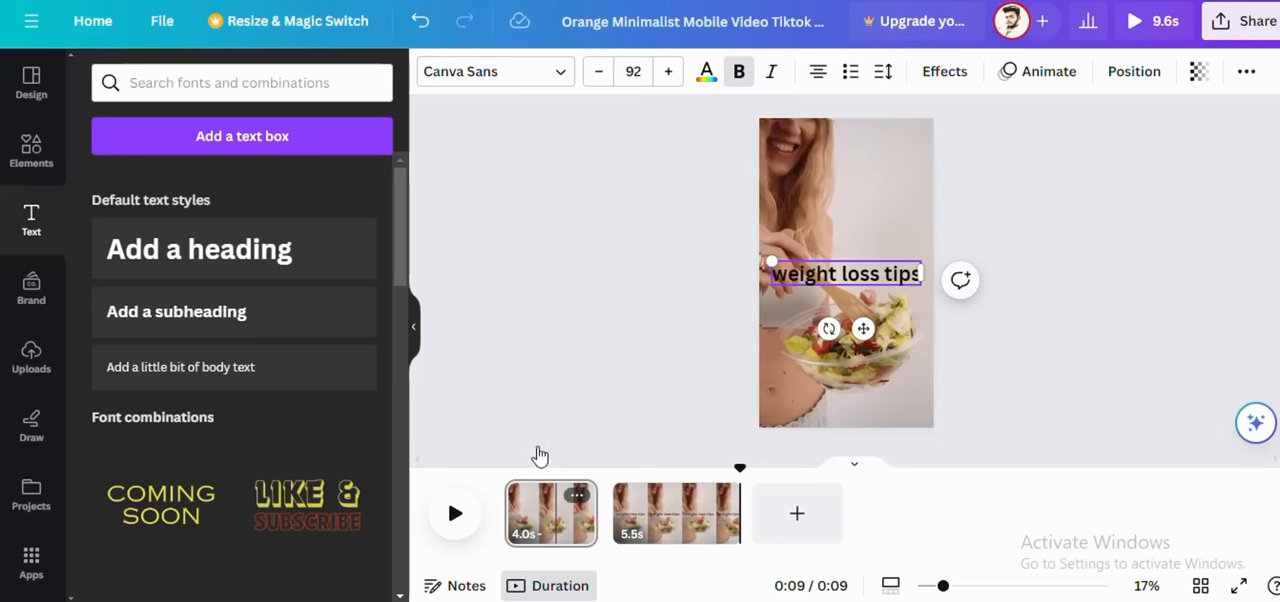
pyautogui.click(818, 315)
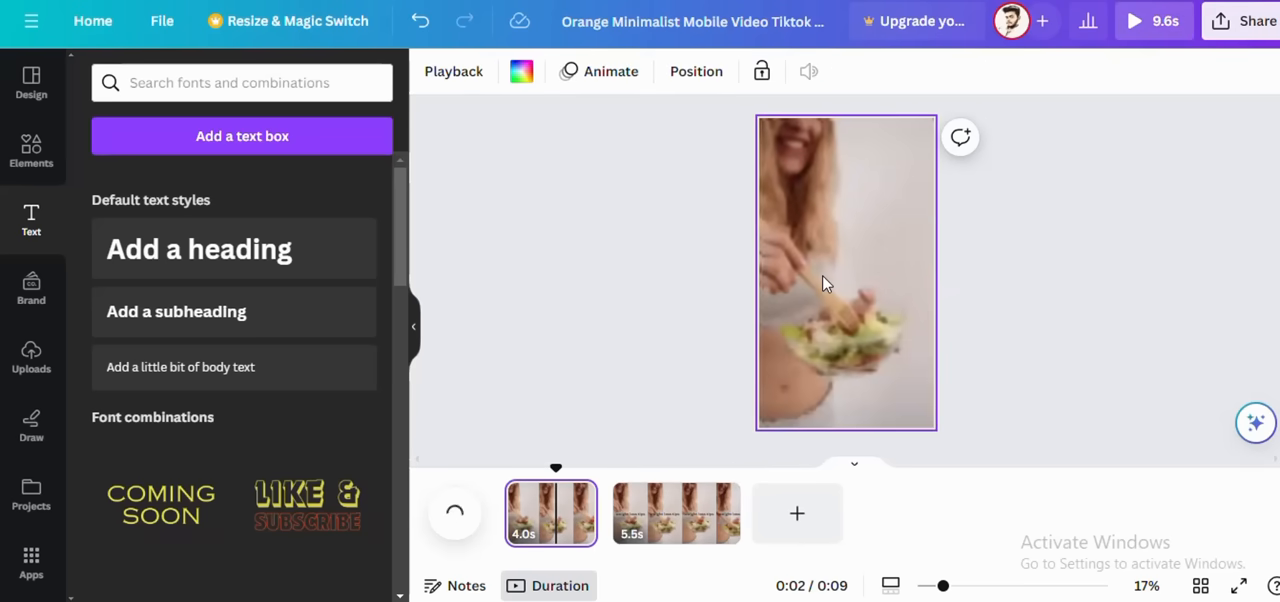
pyautogui.click(828, 283)
pyautogui.click(257, 251)
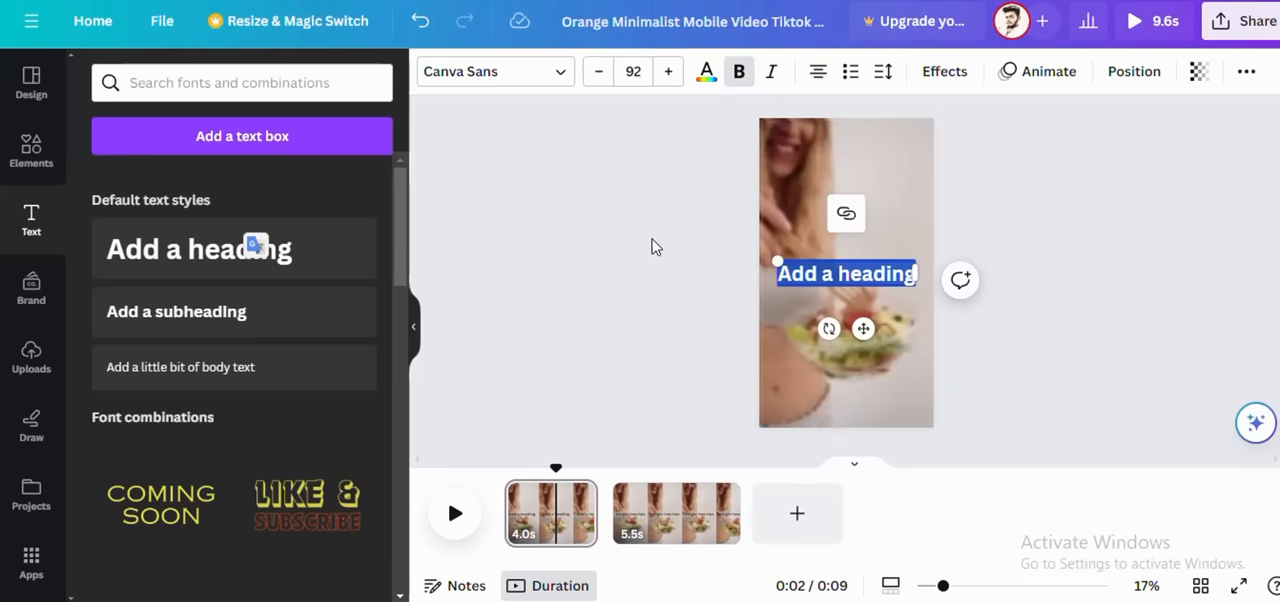
pyautogui.press('BackSpace')
pyautogui.write('we')
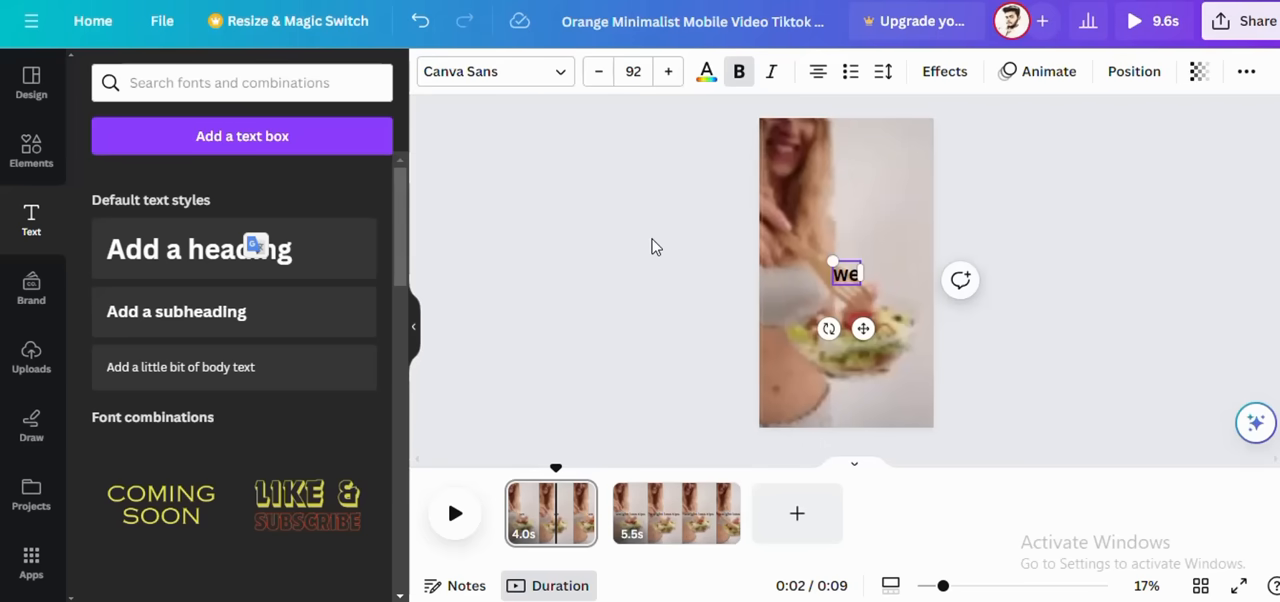
pyautogui.write('igh')
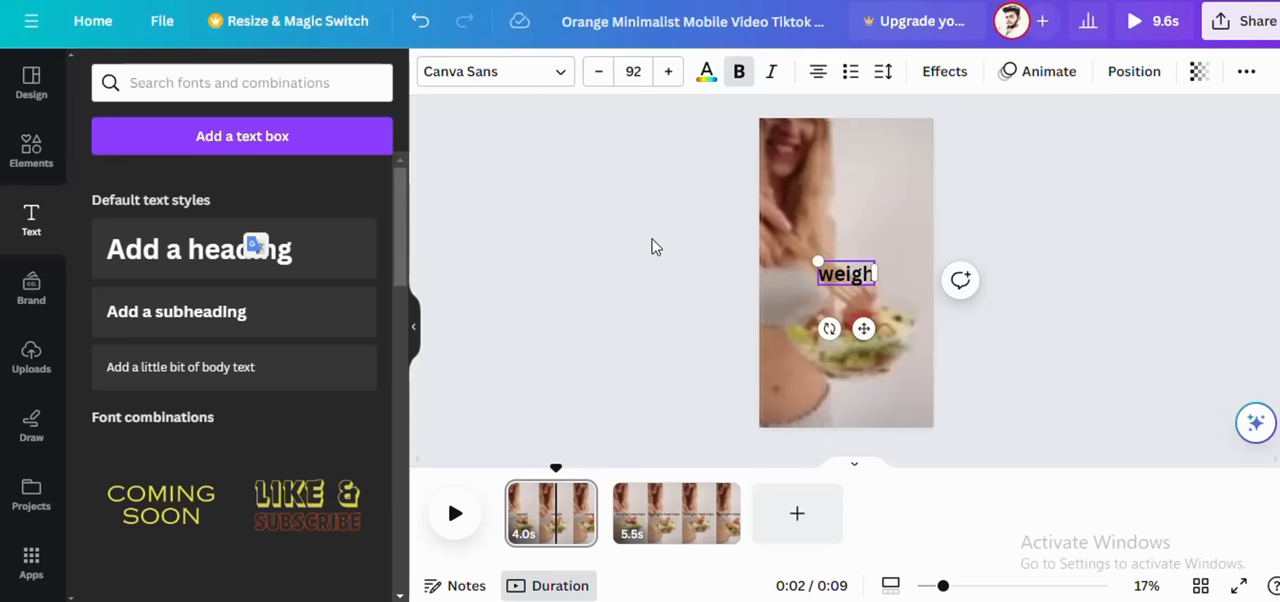
pyautogui.write('t loss')
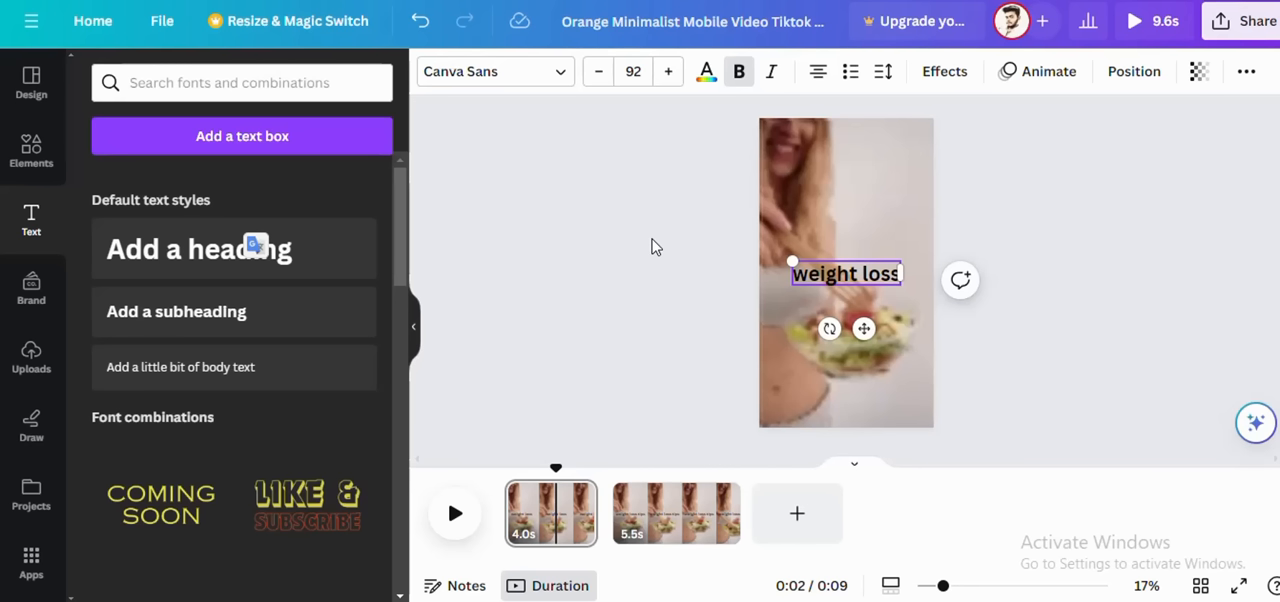
pyautogui.write('inf')
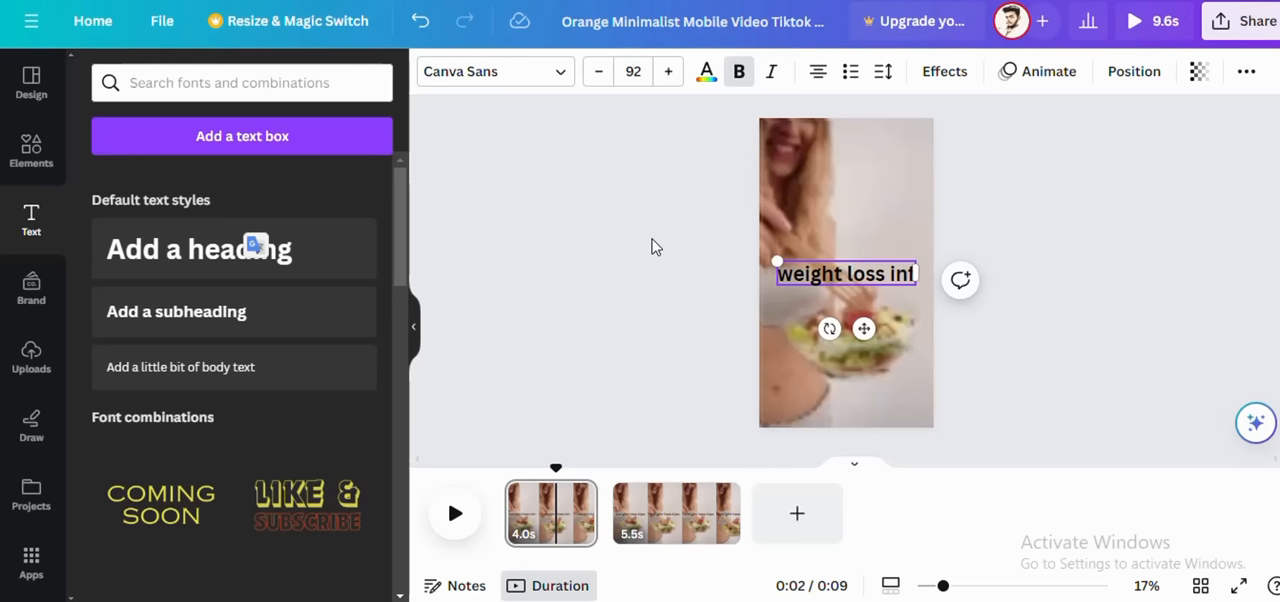
pyautogui.write('orm')
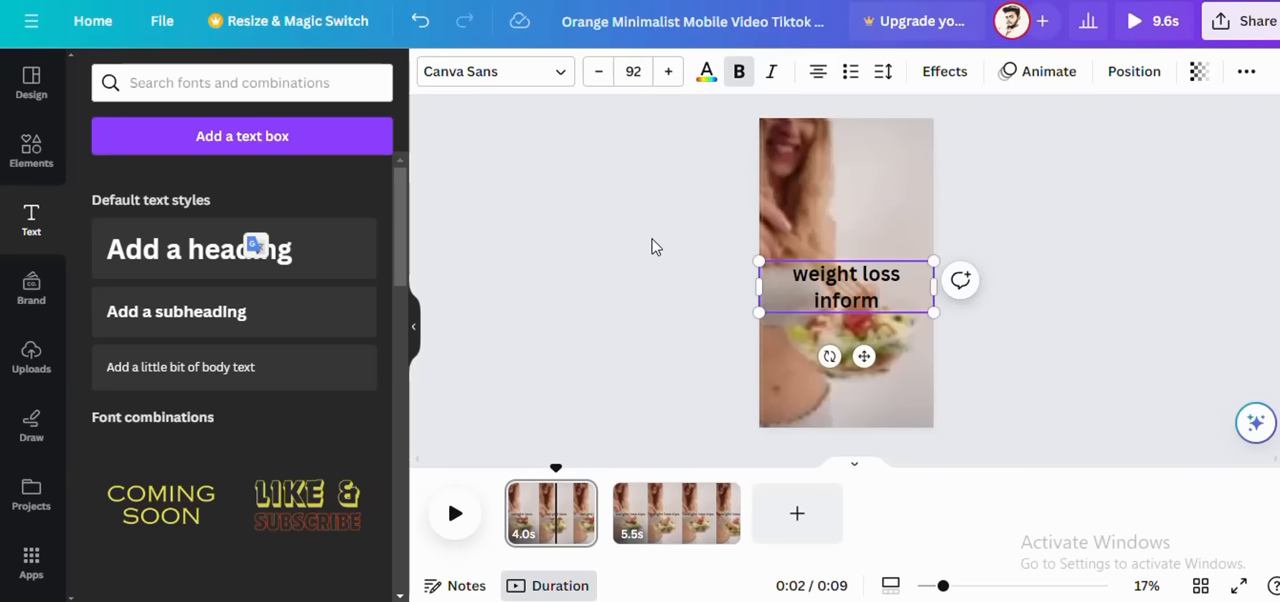
pyautogui.write('ation')
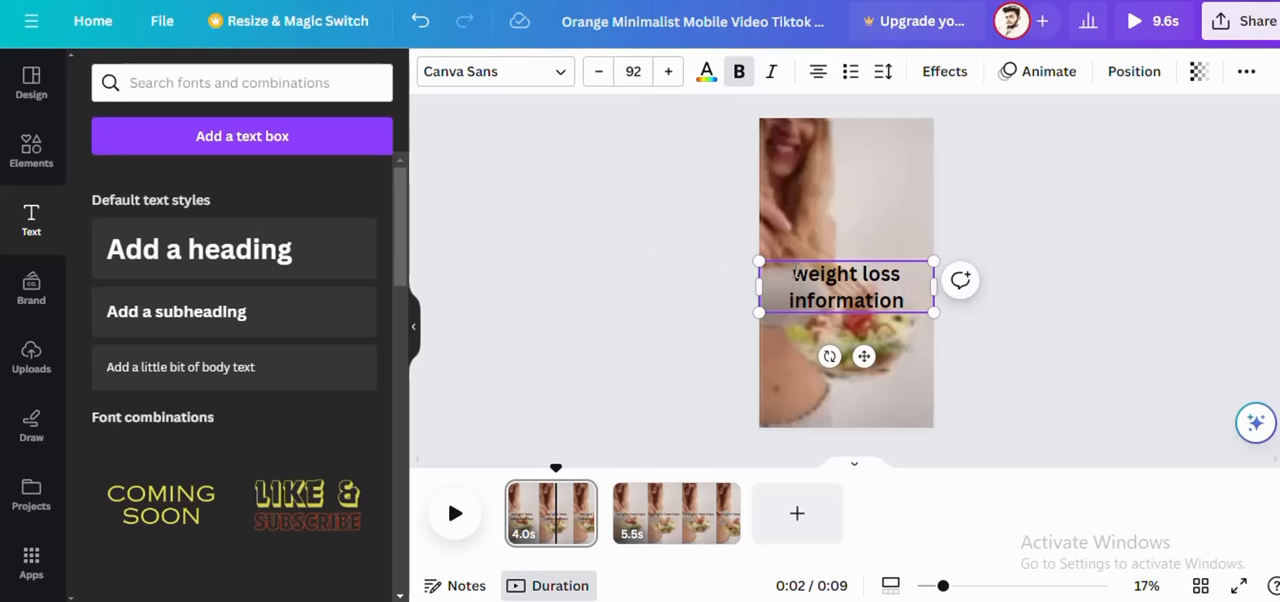
# Step: Insert "types of" at the start of the first page's heading, making it "types of weight loss information"
pyautogui.click(794, 273)
pyautogui.write('tpes')
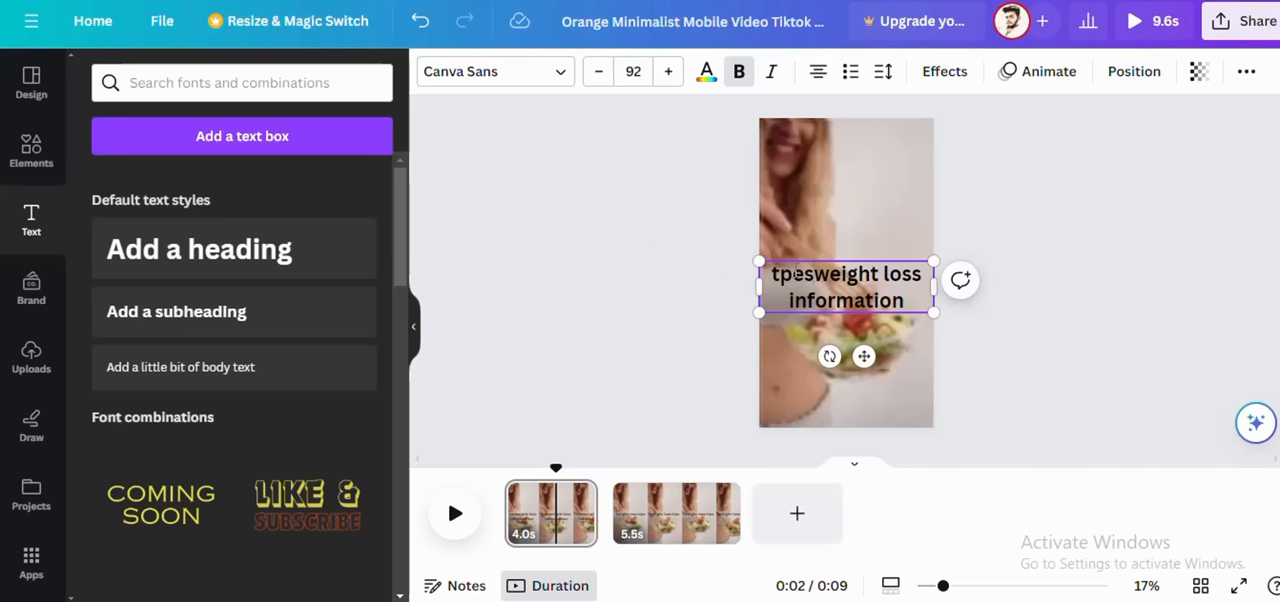
pyautogui.press('BackSpace')
pyautogui.press('BackSpace')
pyautogui.press('BackSpace')
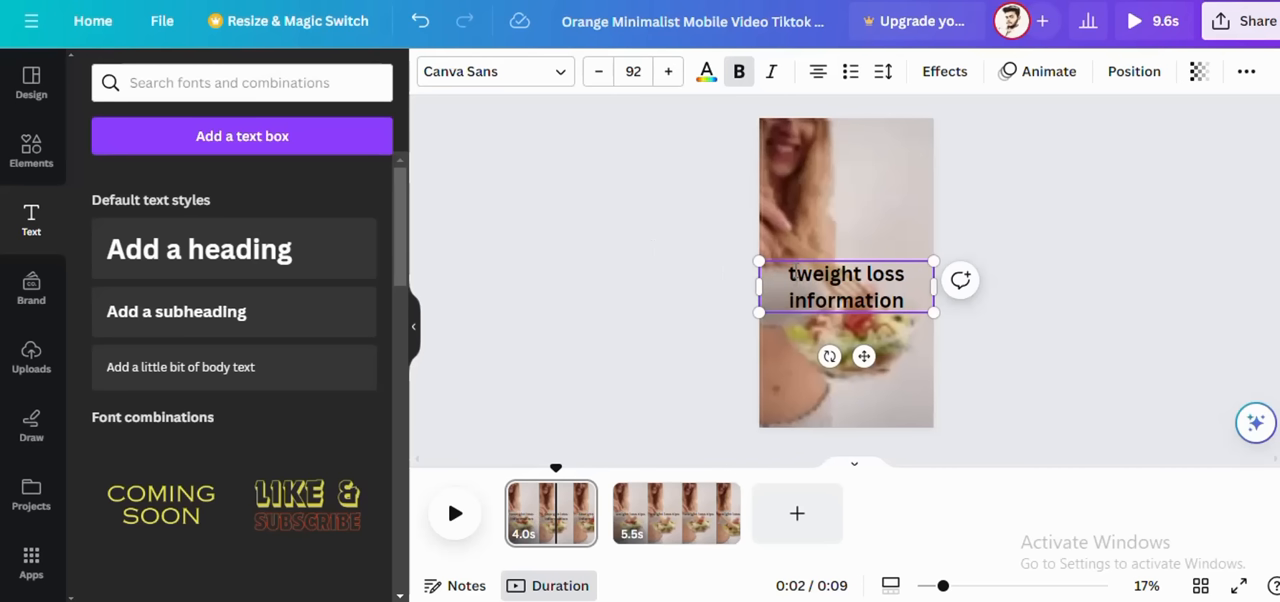
pyautogui.write('ypes')
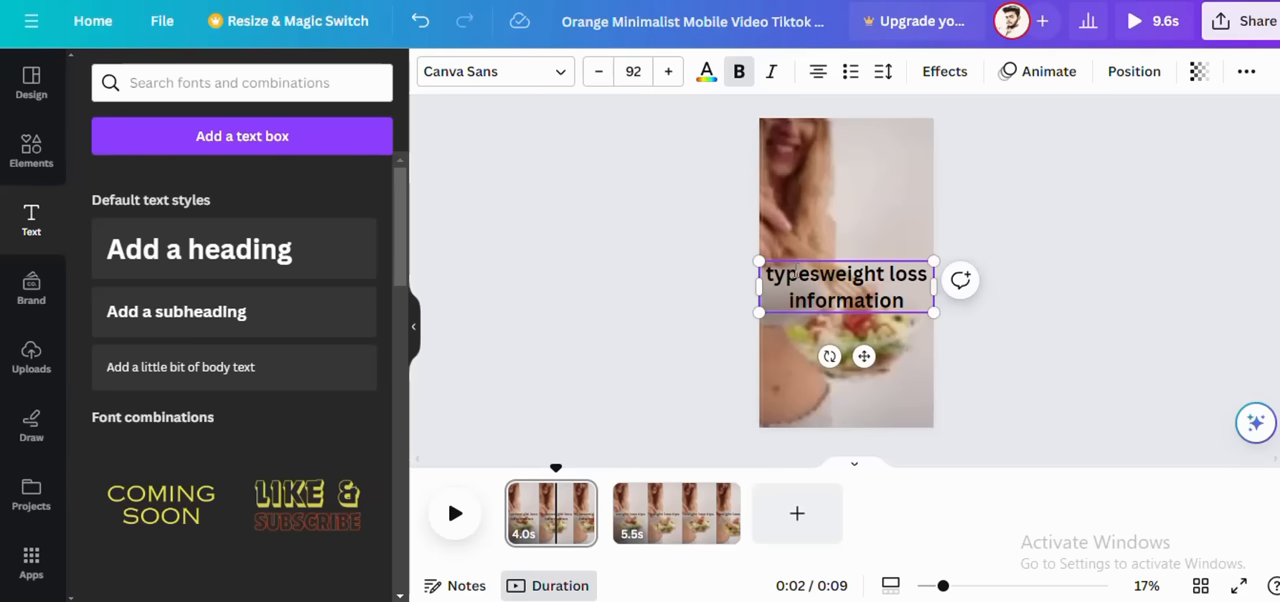
pyautogui.write(' o')
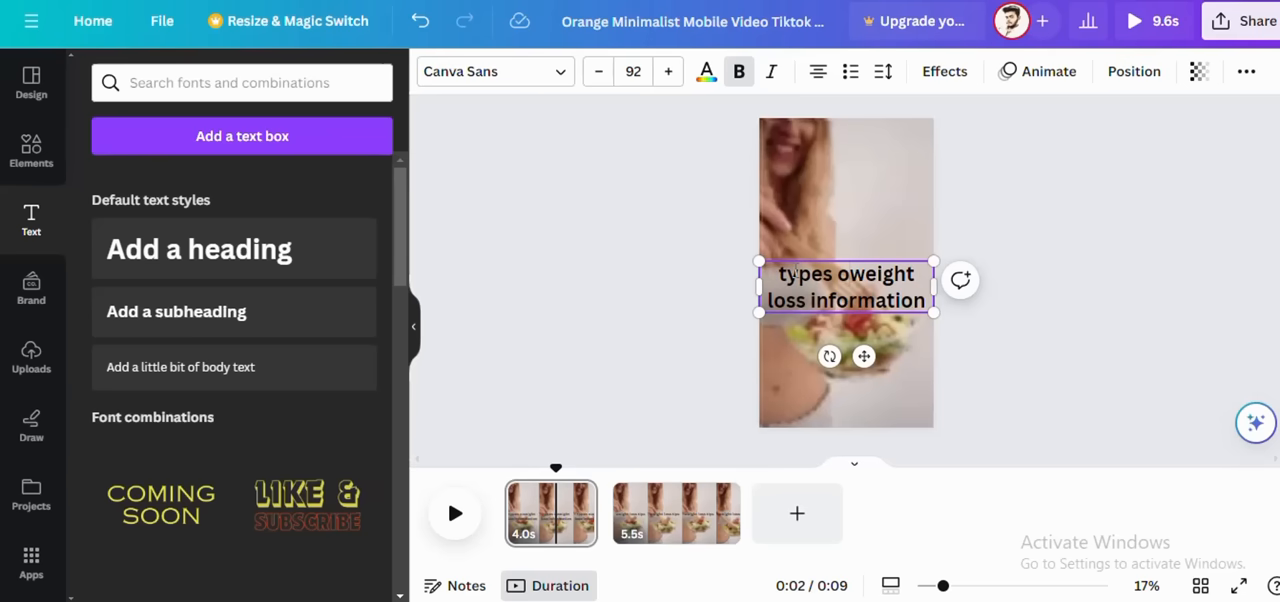
pyautogui.write('f')
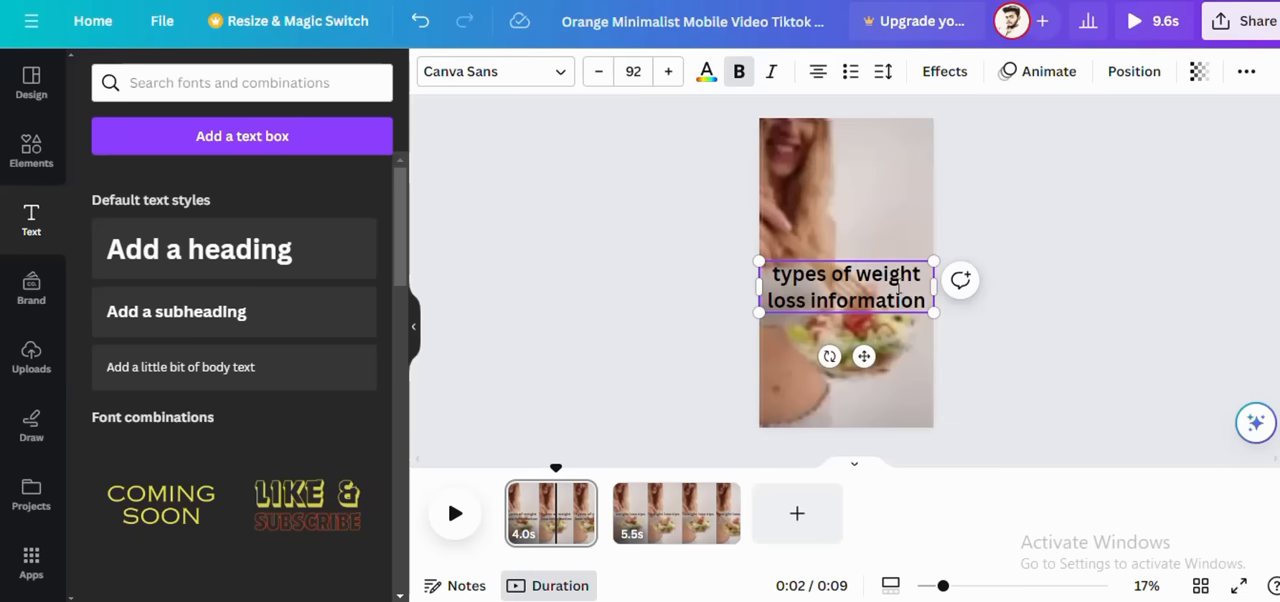
# Step: Give the whole "types of weight loss information" heading a yellow background text effect
pyautogui.moveTo(927, 299); pyautogui.dragTo(765, 273)
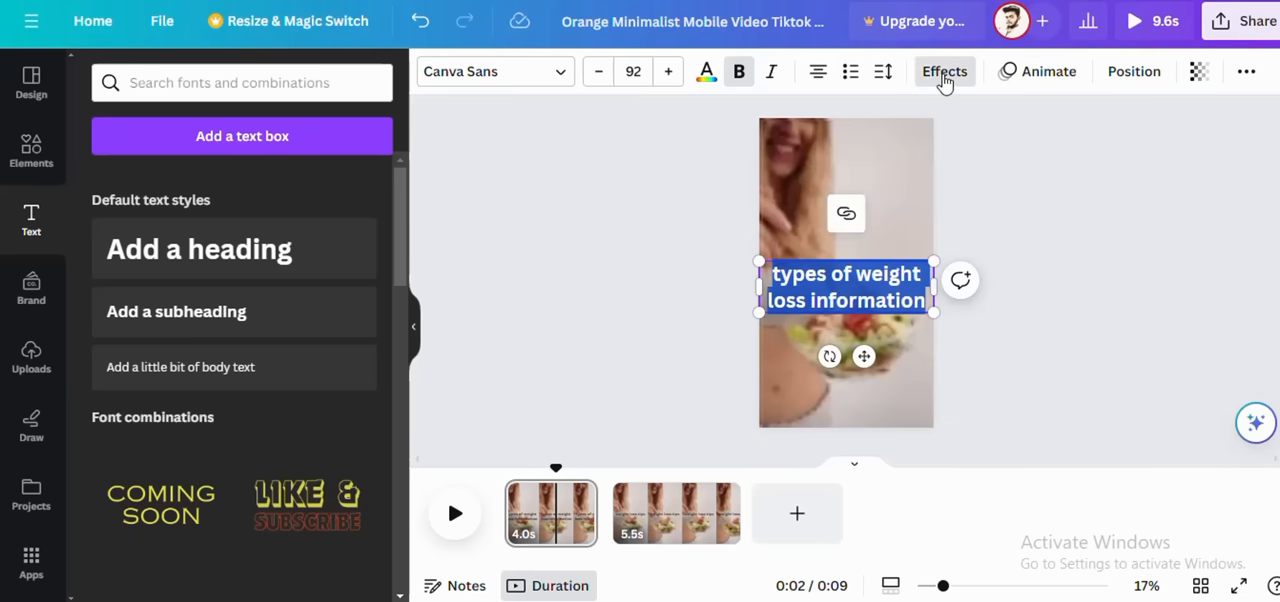
pyautogui.click(944, 71)
pyautogui.click(123, 569)
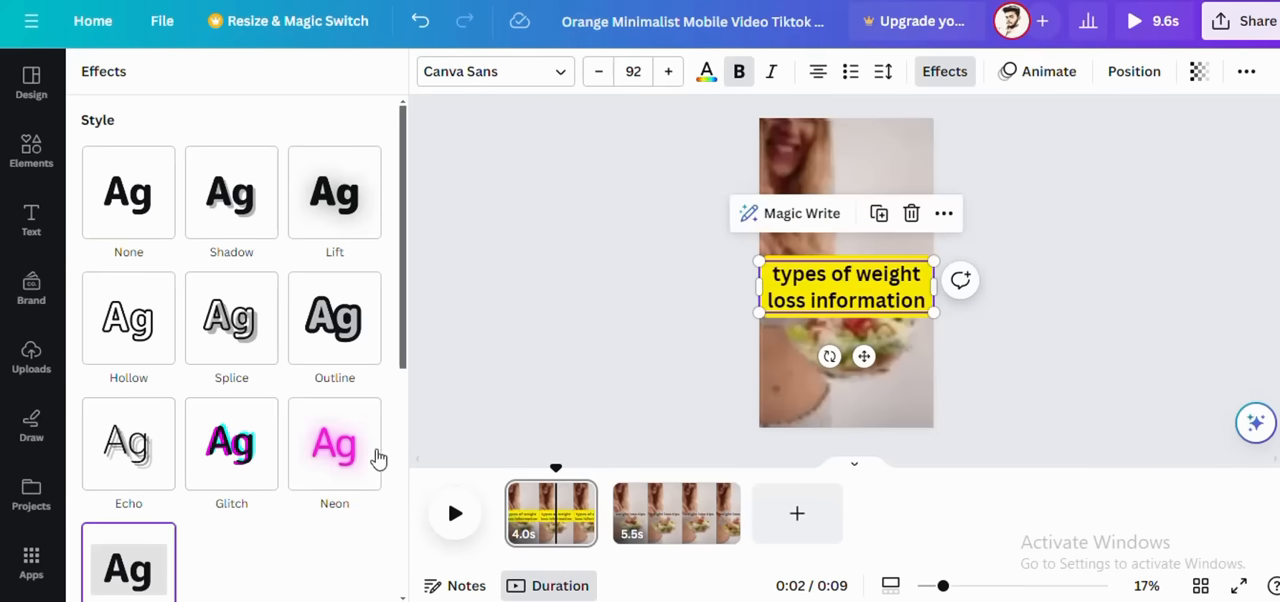
# Step: Apply the Typewriter text animation to the "types of weight loss information" heading on the first page
pyautogui.click(1040, 71)
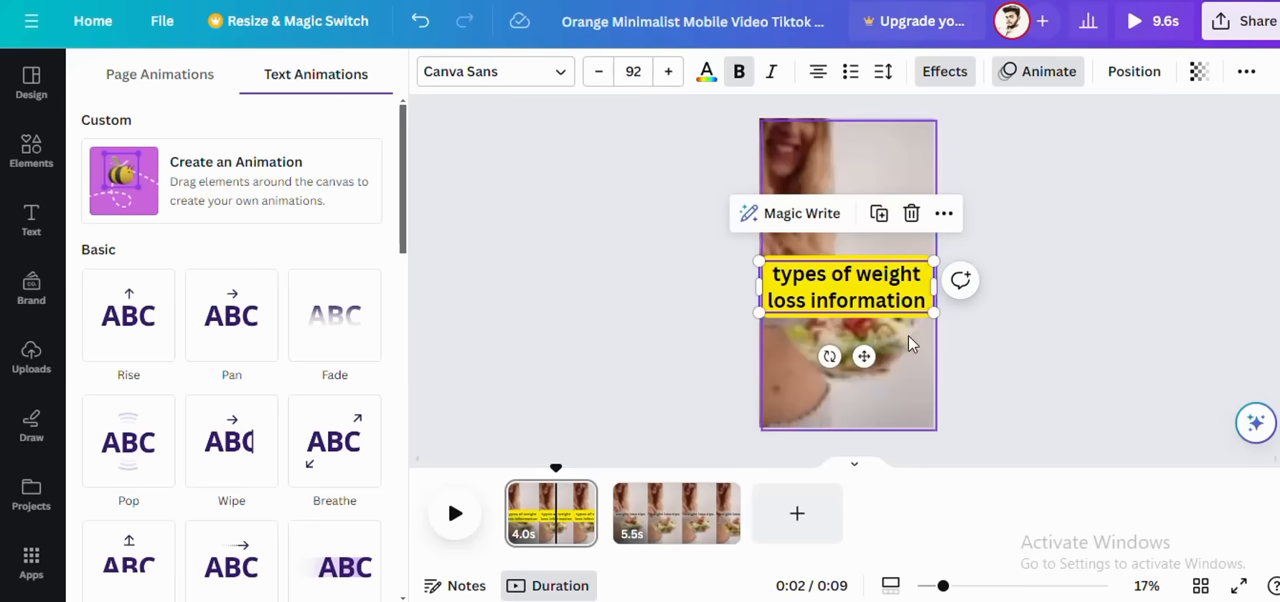
pyautogui.scroll(-2, 160, 416)
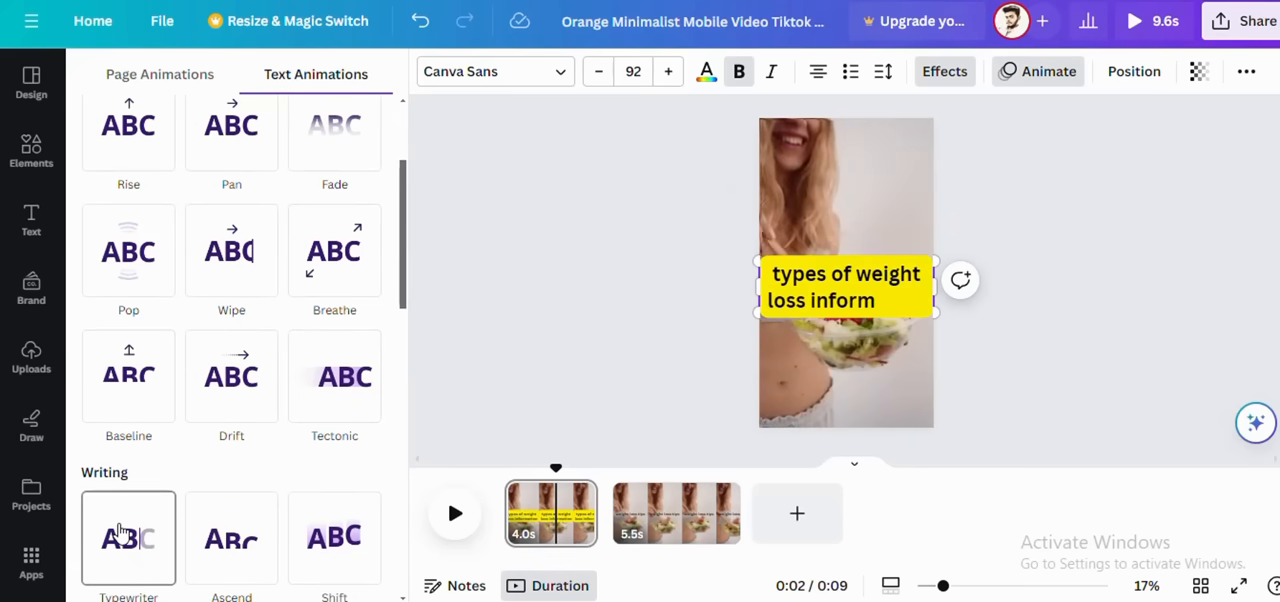
pyautogui.click(118, 530)
# Step: Give the "weight loss tips" heading on the second page the yellow Background text effect
pyautogui.click(676, 513)
pyautogui.click(903, 277)
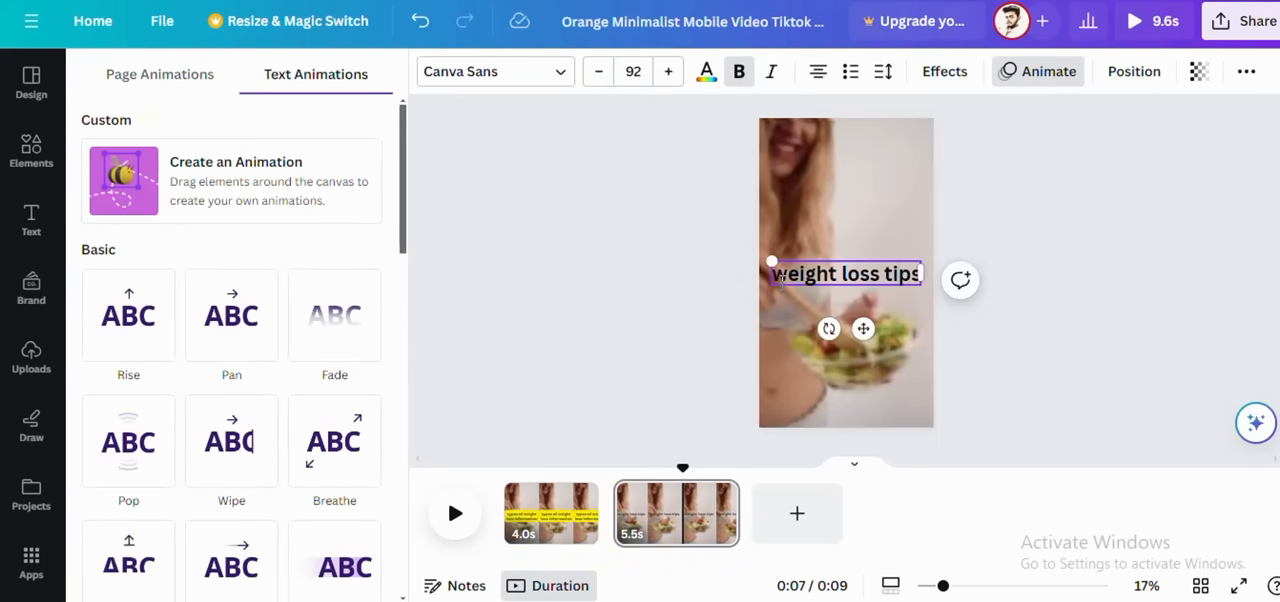
pyautogui.moveTo(781, 276); pyautogui.dragTo(916, 276)
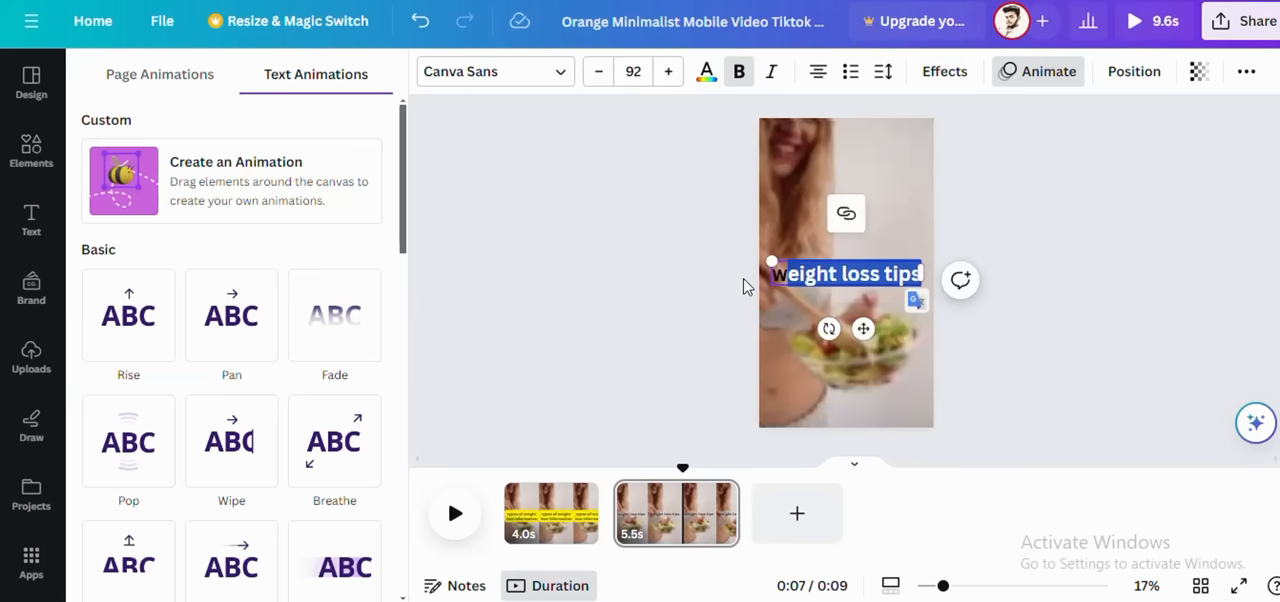
pyautogui.click(789, 278)
pyautogui.moveTo(776, 275); pyautogui.dragTo(920, 274)
pyautogui.click(818, 274)
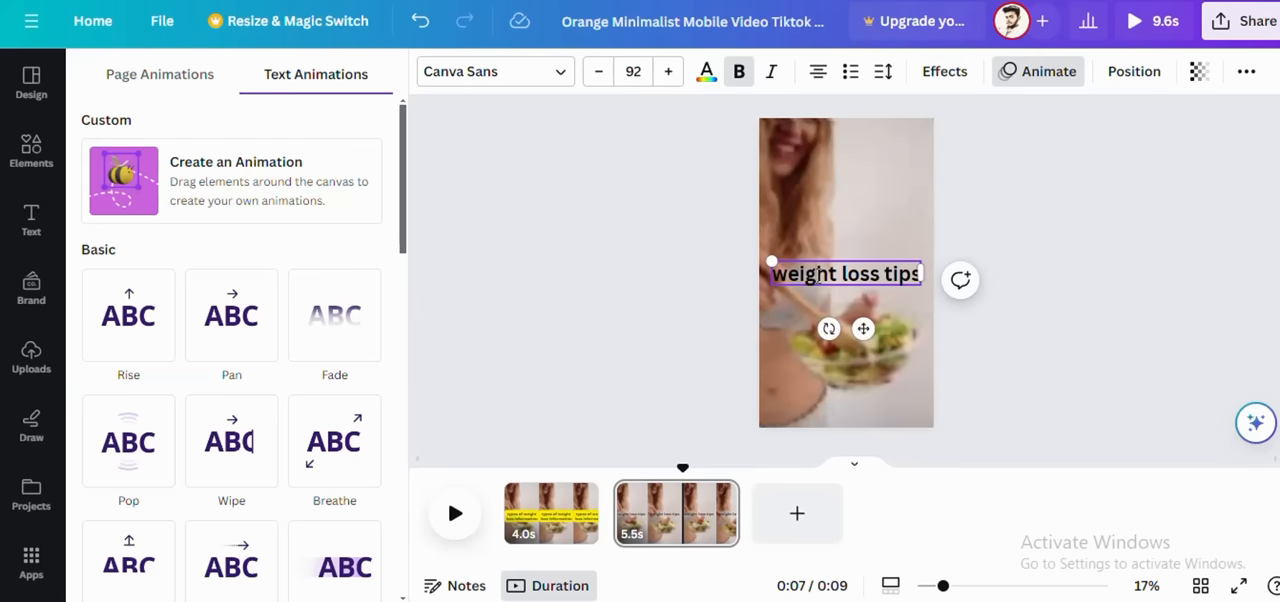
pyautogui.moveTo(790, 273); pyautogui.dragTo(770, 273)
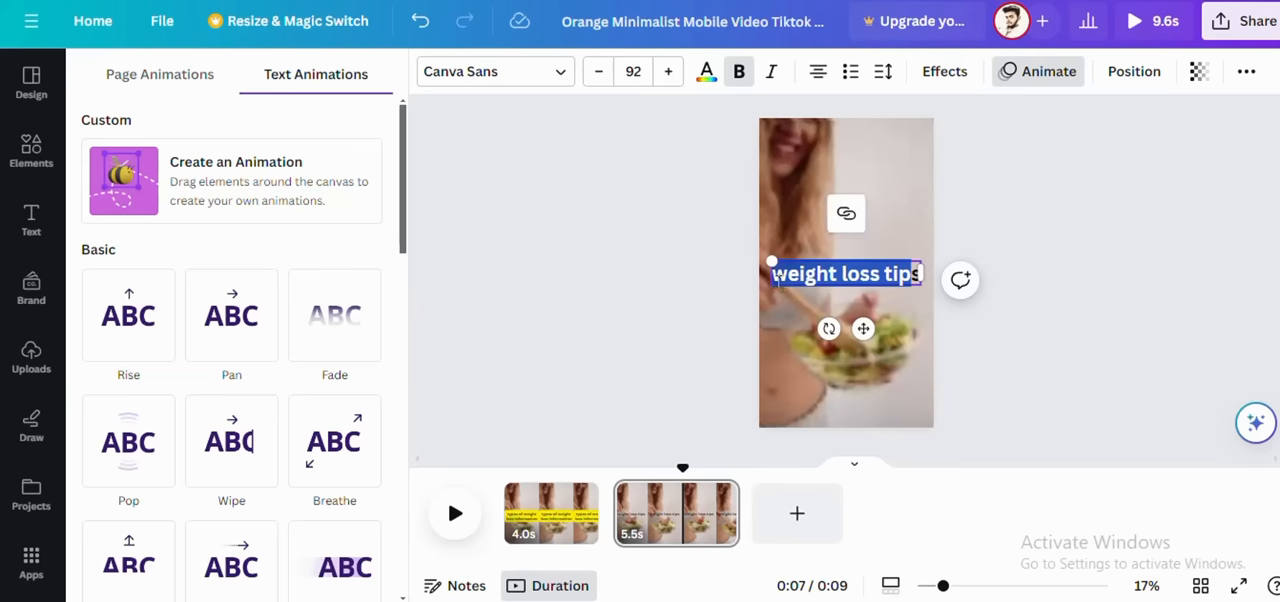
pyautogui.click(945, 71)
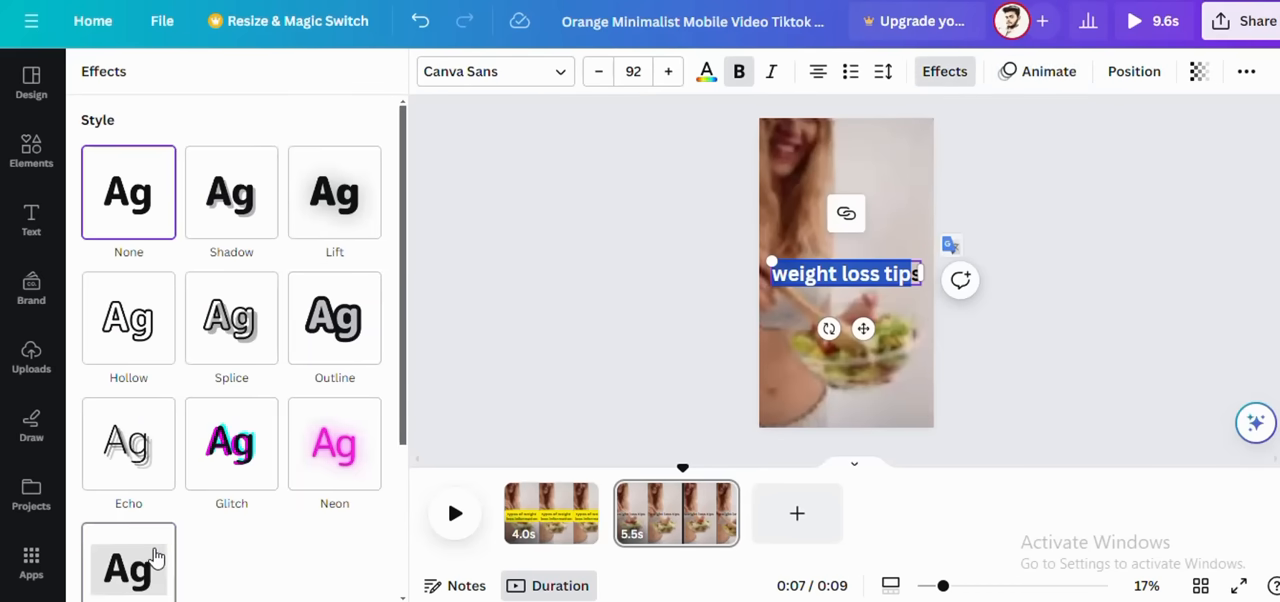
pyautogui.click(152, 553)
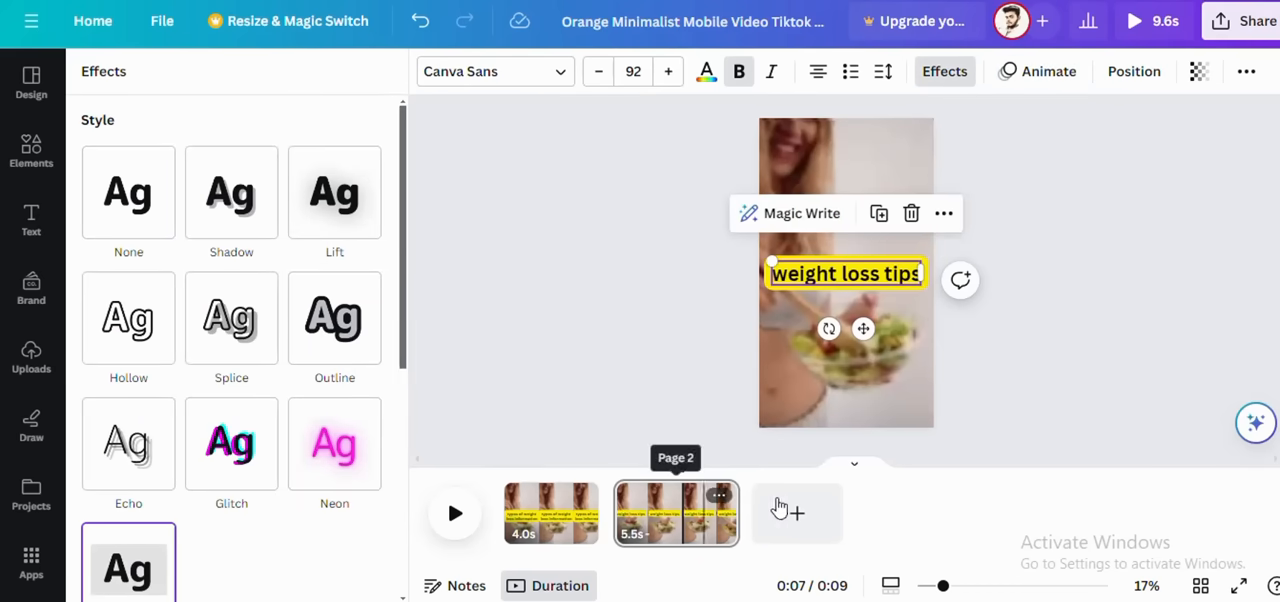
# Step: Add a third page and insert the weight loss stock video of the woman holding a "WEIGHT LOSS" sign
pyautogui.click(797, 513)
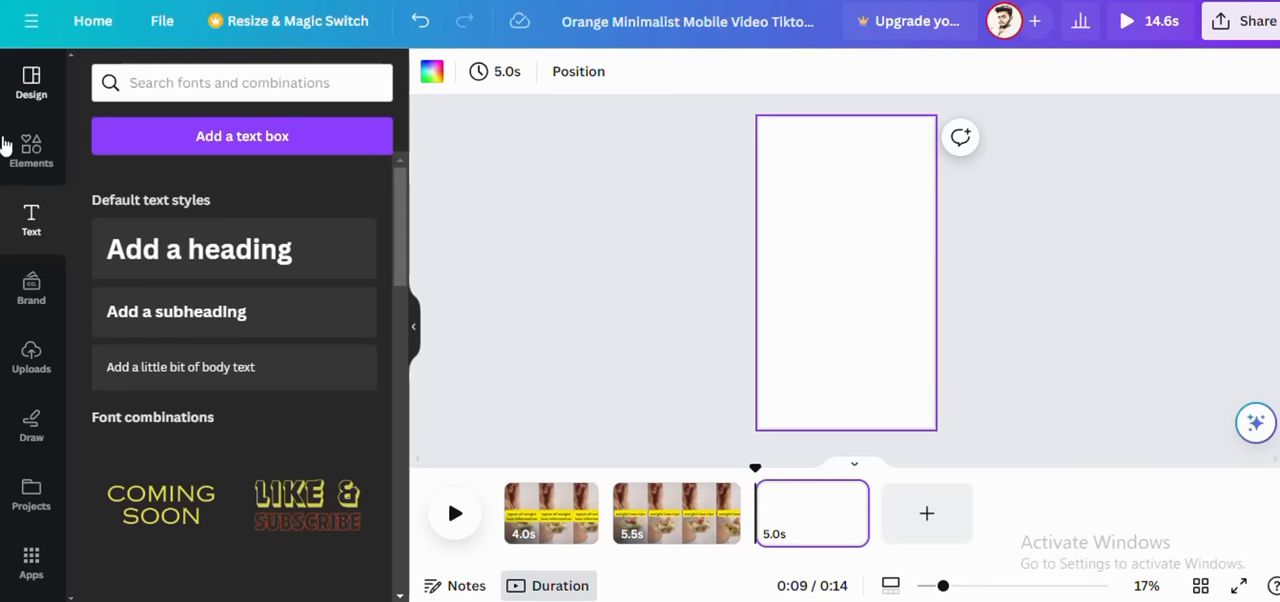
pyautogui.click(33, 168)
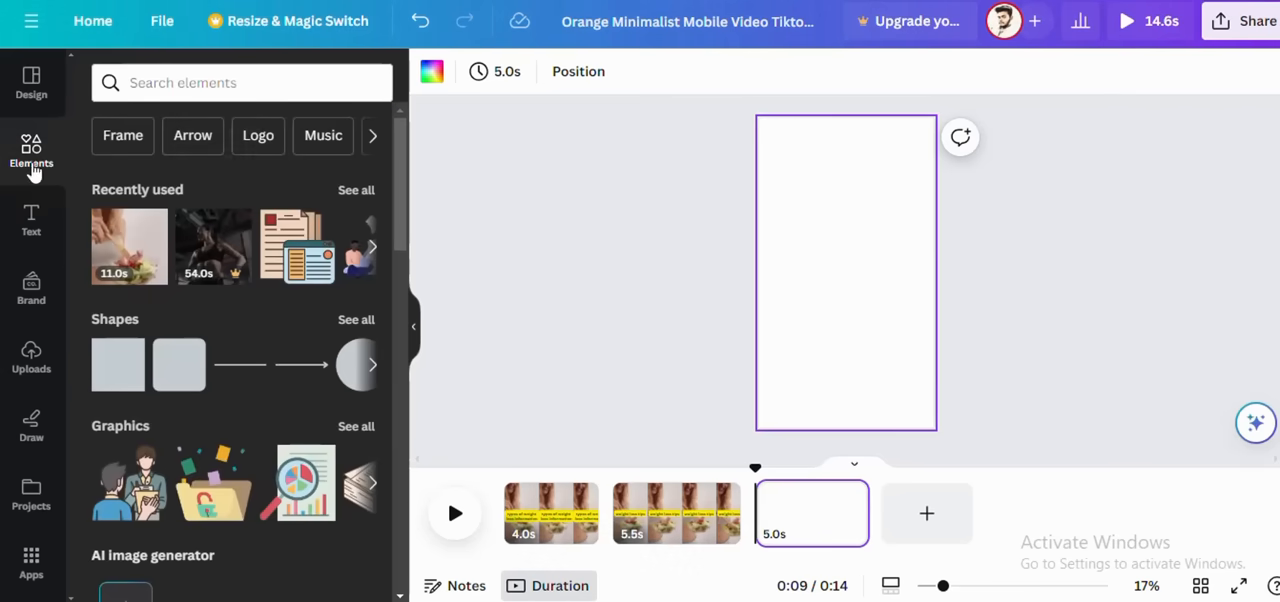
pyautogui.click(251, 88)
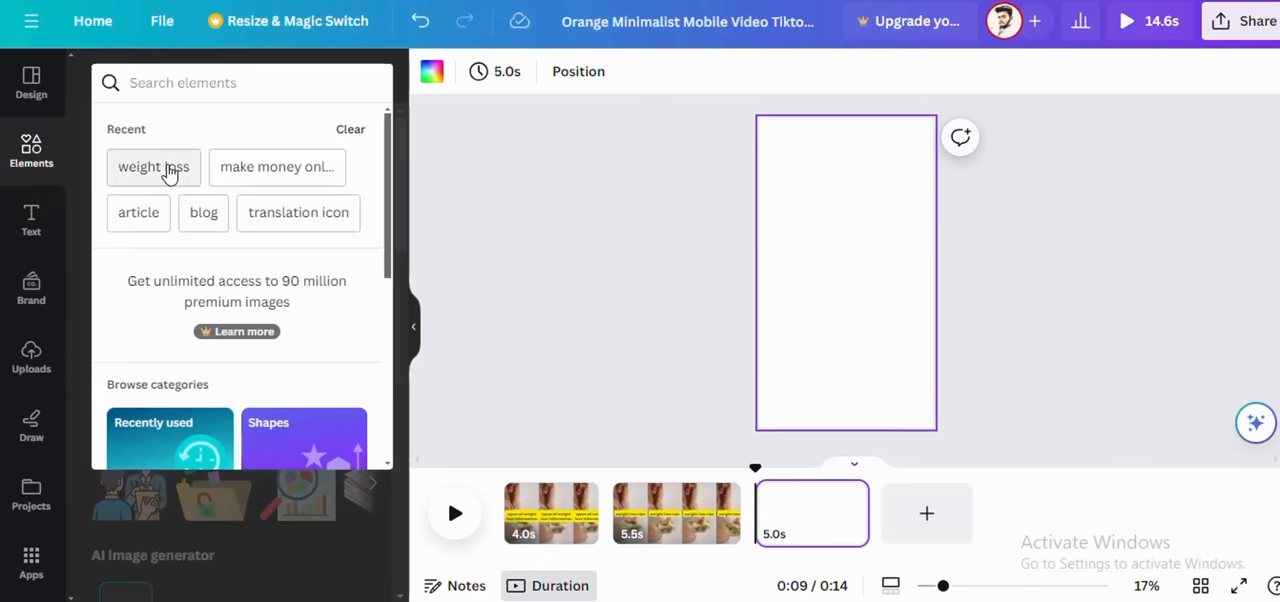
pyautogui.click(168, 174)
pyautogui.click(289, 129)
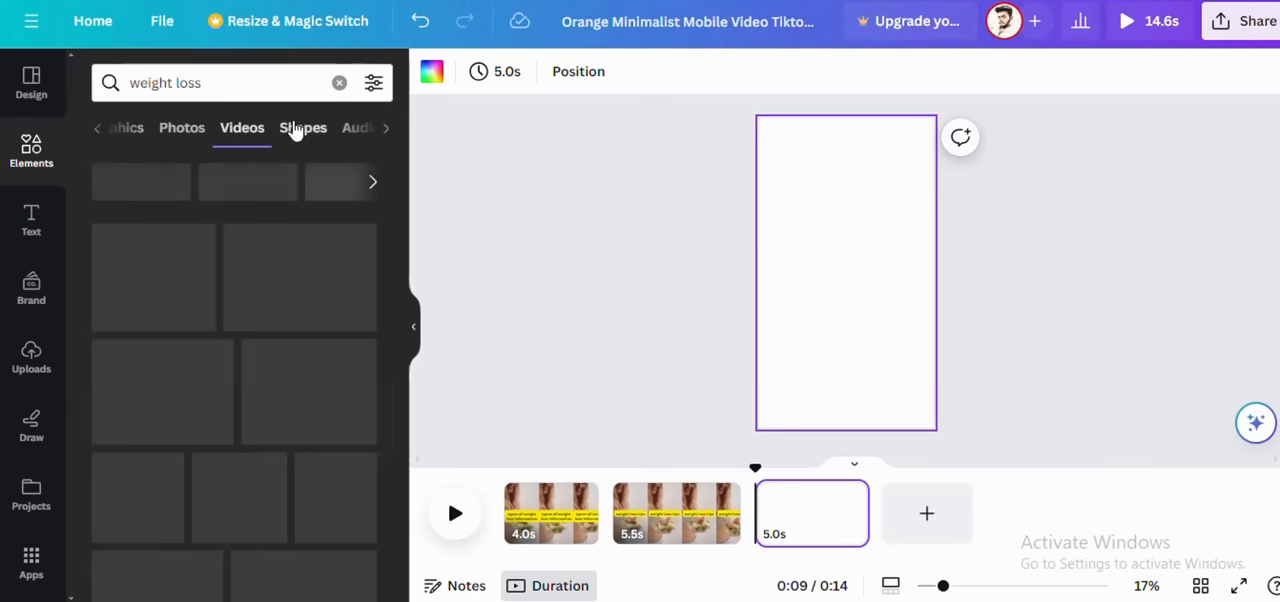
pyautogui.scroll(-3, 207, 363)
pyautogui.click(347, 200)
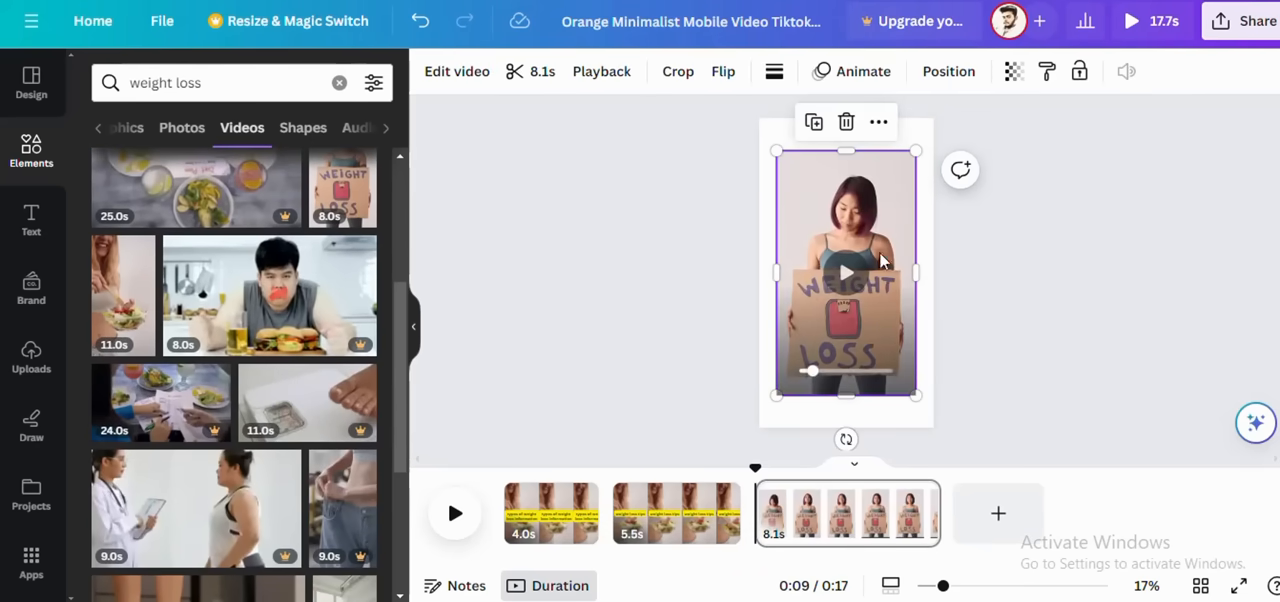
# Step: Stretch the sign video on the third page to fill the whole page and check it partway through playback
pyautogui.moveTo(847, 150); pyautogui.dragTo(845, 123)
pyautogui.moveTo(848, 398); pyautogui.dragTo(849, 428)
pyautogui.moveTo(919, 270); pyautogui.dragTo(931, 271)
pyautogui.moveTo(778, 272); pyautogui.dragTo(758, 272)
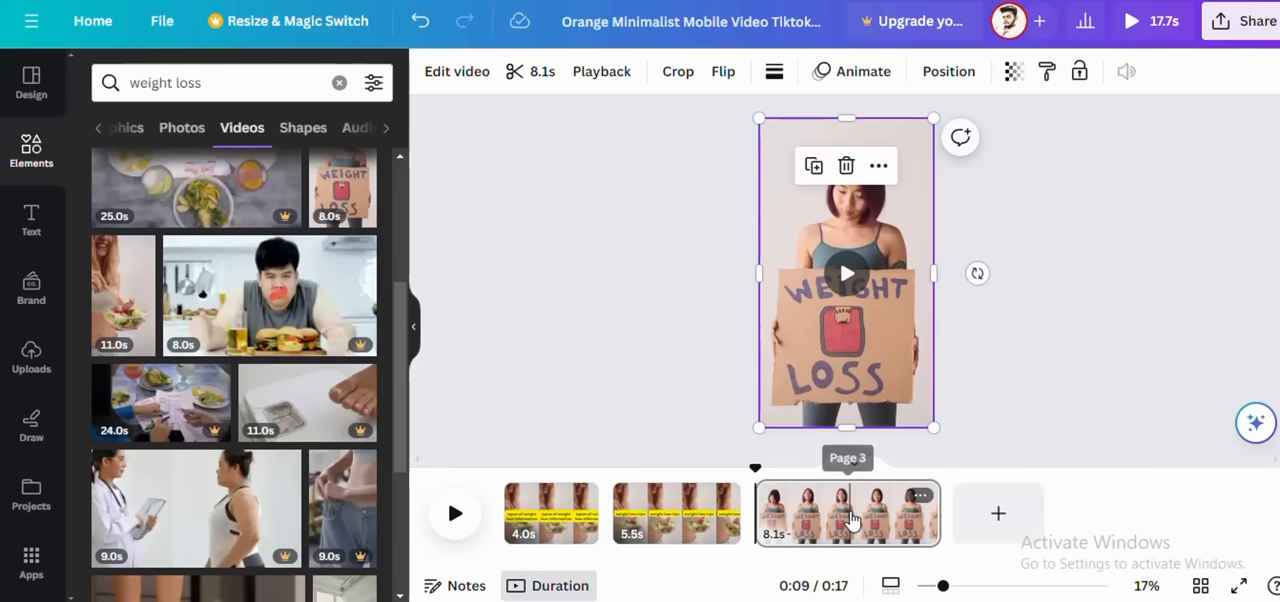
pyautogui.click(849, 516)
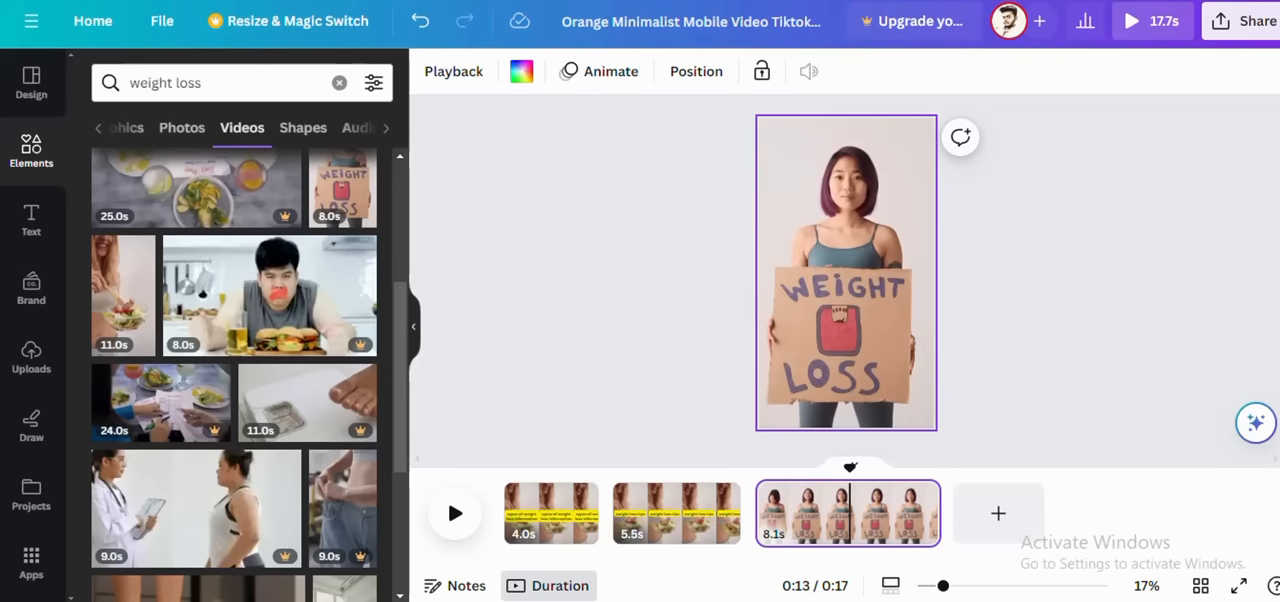
pyautogui.click(847, 309)
pyautogui.click(848, 278)
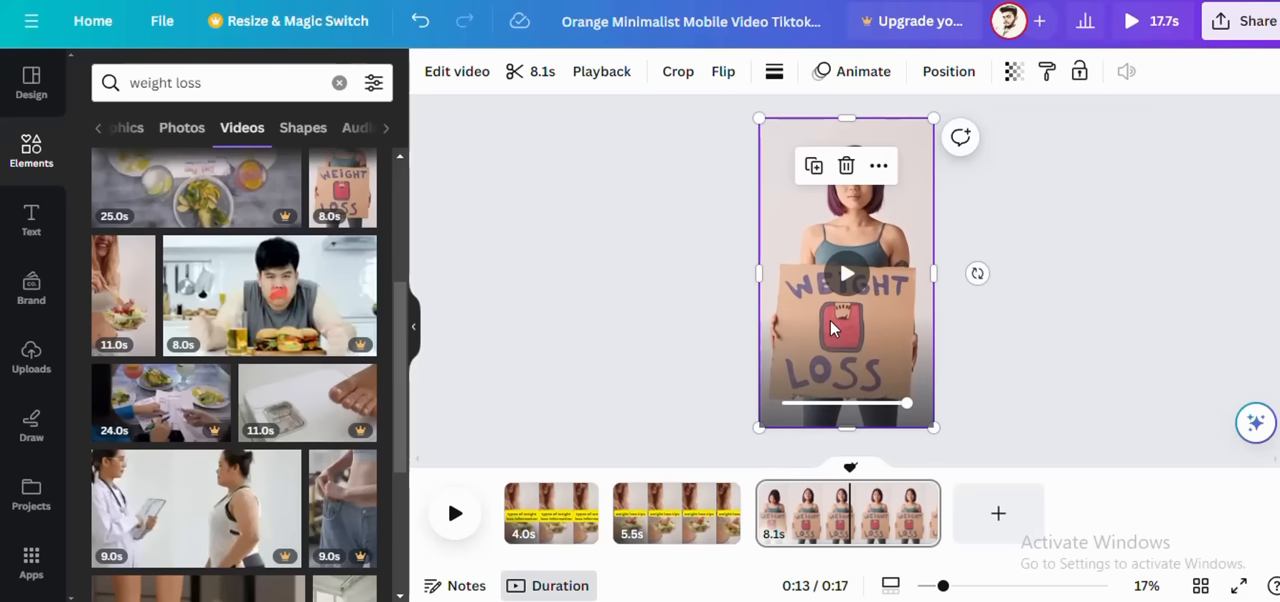
# Step: Open the video design's sharing options and look through the choices for exporting it
pyautogui.click(1228, 20)
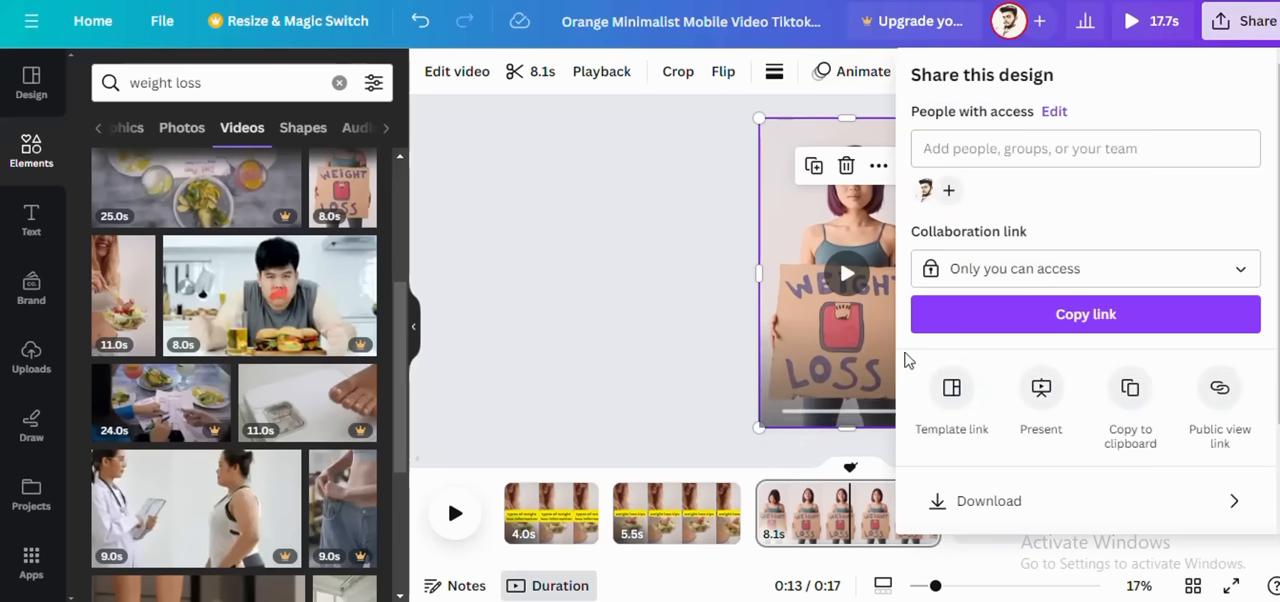
pyautogui.scroll(-1, 992, 460)
pyautogui.click(995, 410)
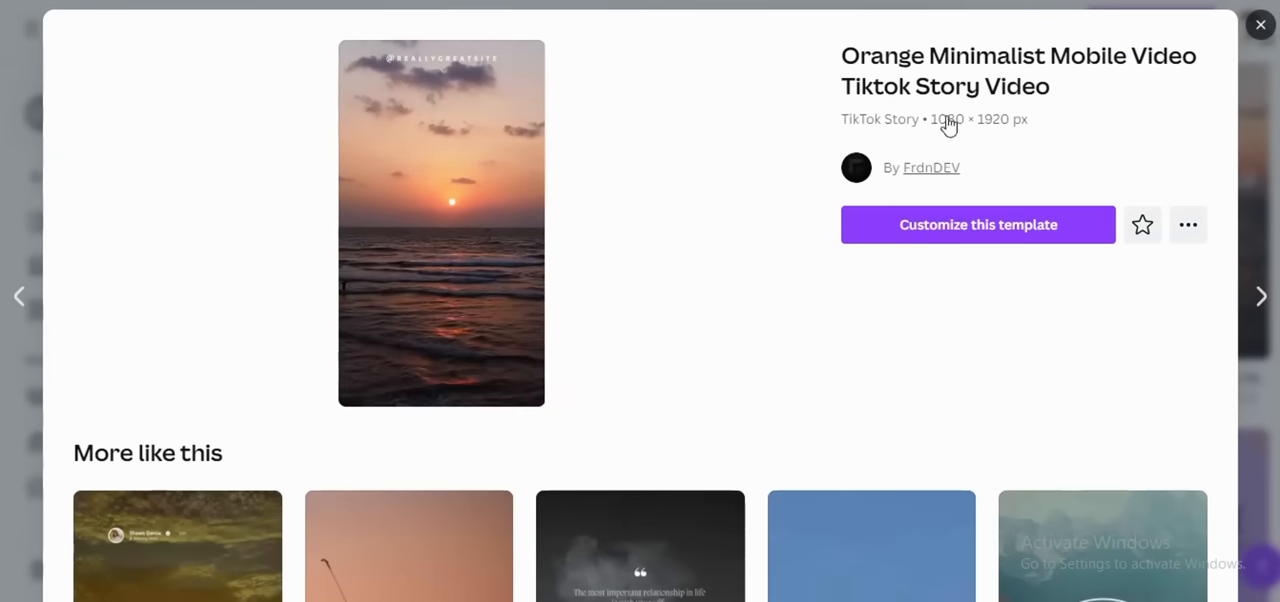
# Step: Close the TikTok story template preview and search the templates for "resume" from the home page
pyautogui.press('Escape')
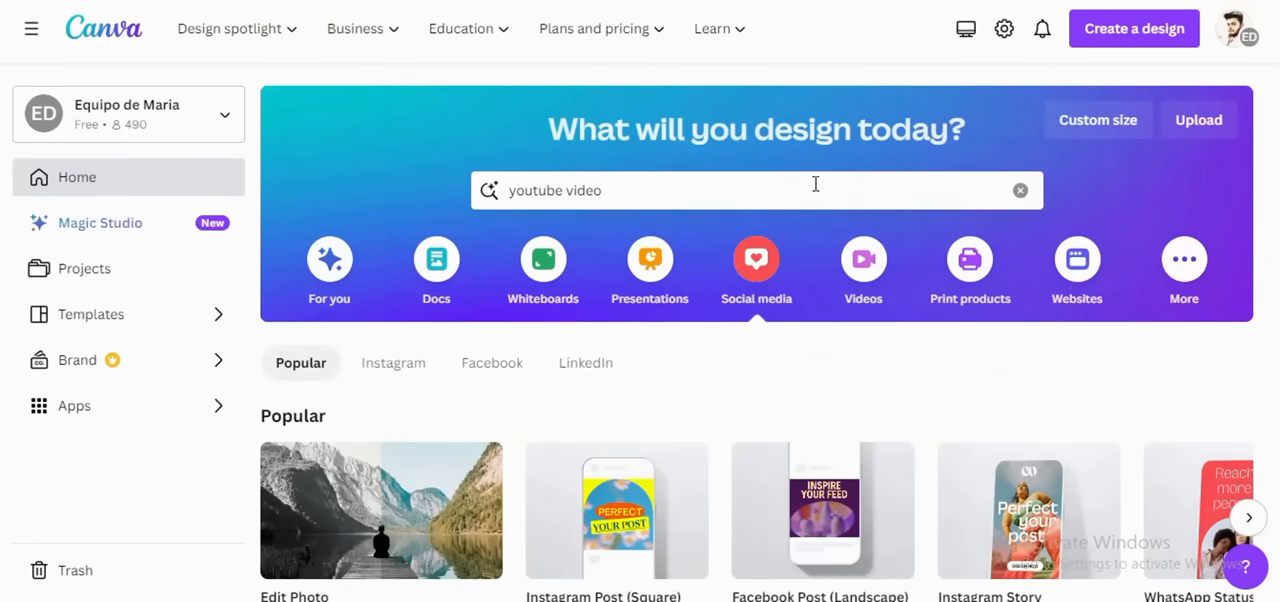
pyautogui.click(1020, 190)
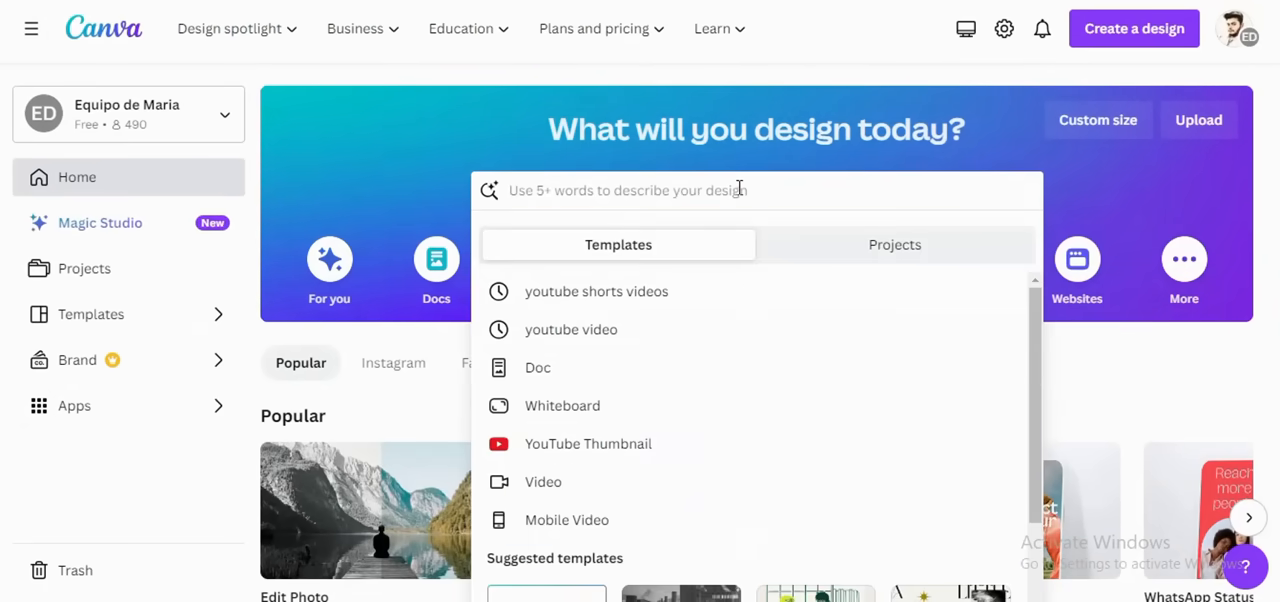
pyautogui.write('res')
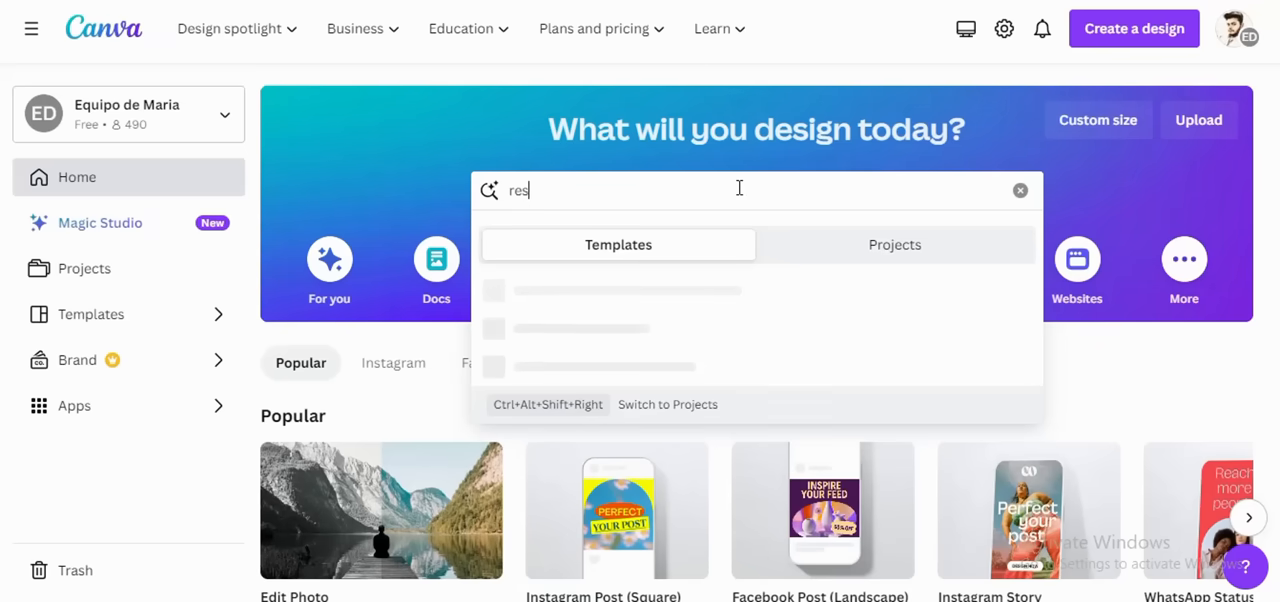
pyautogui.write('ume')
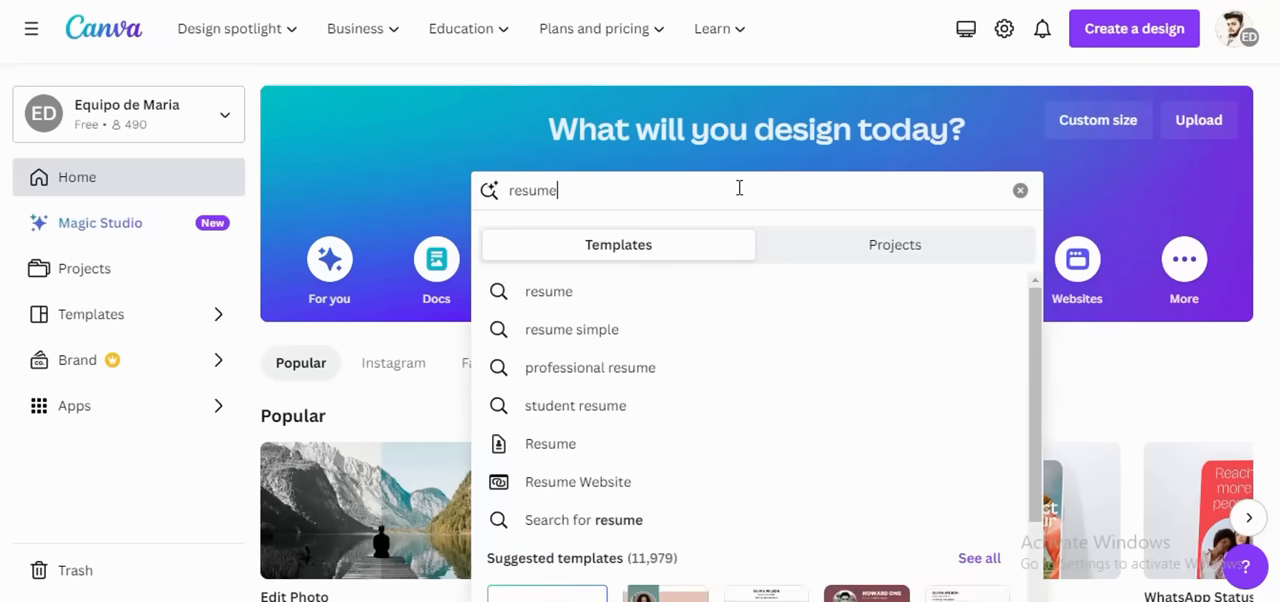
pyautogui.press('Return')
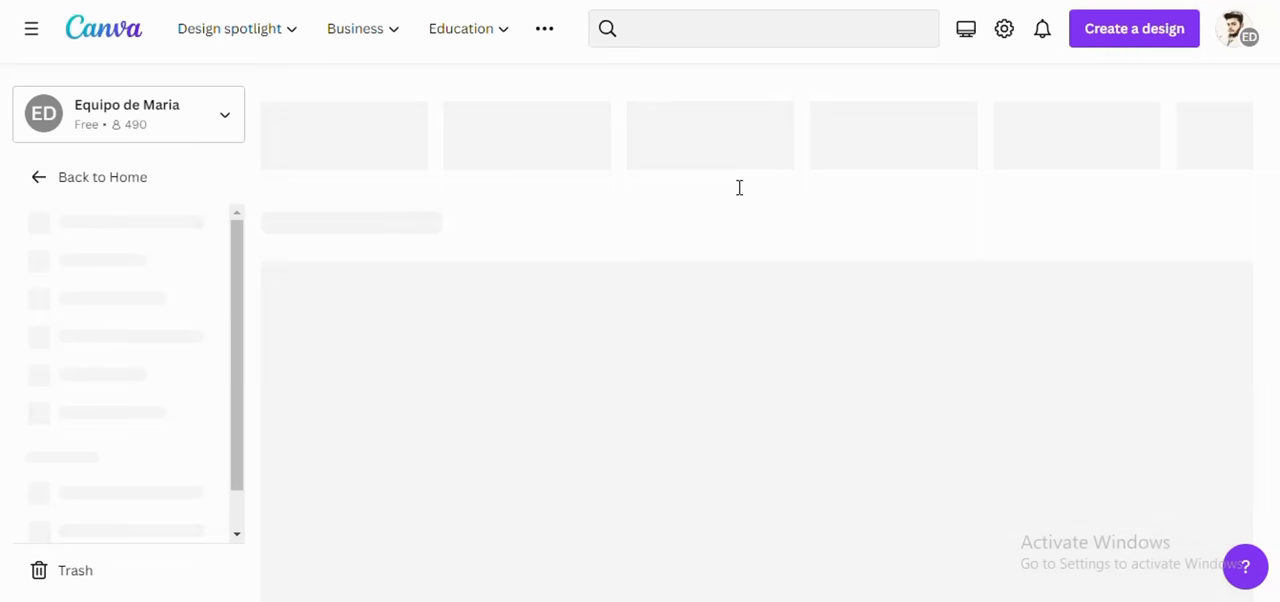
# Step: Browse the resume templates and open the Black and White Standard Professional Resume
pyautogui.scroll(-3, 281, 296)
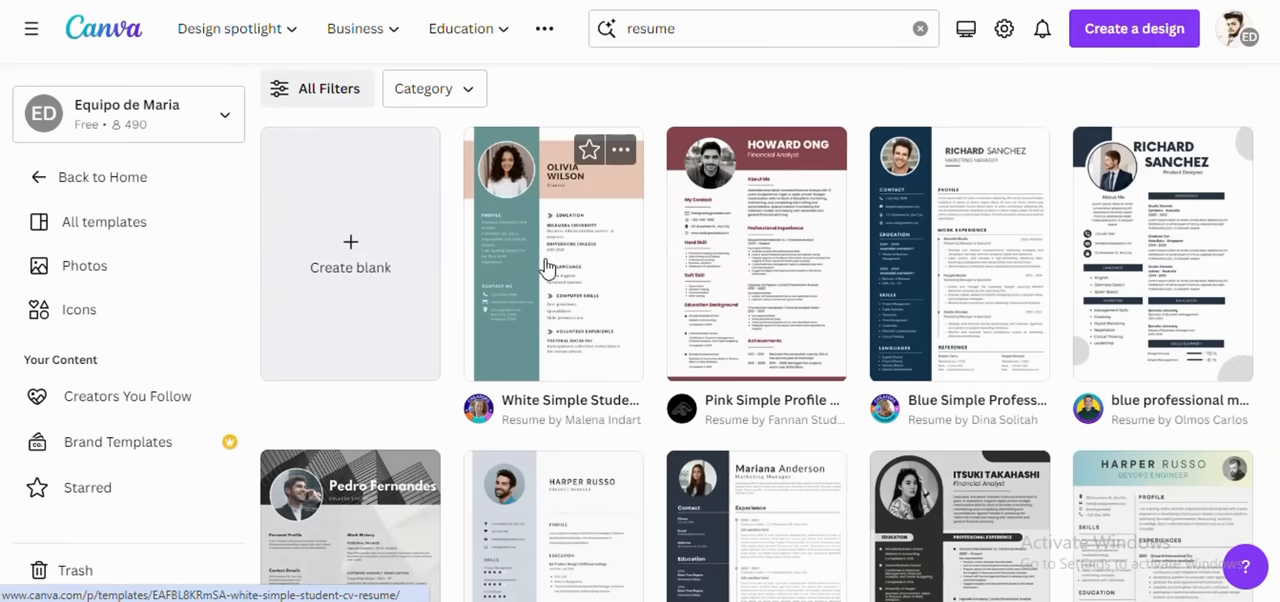
pyautogui.scroll(-3, 690, 332)
pyautogui.scroll(-3, 690, 332)
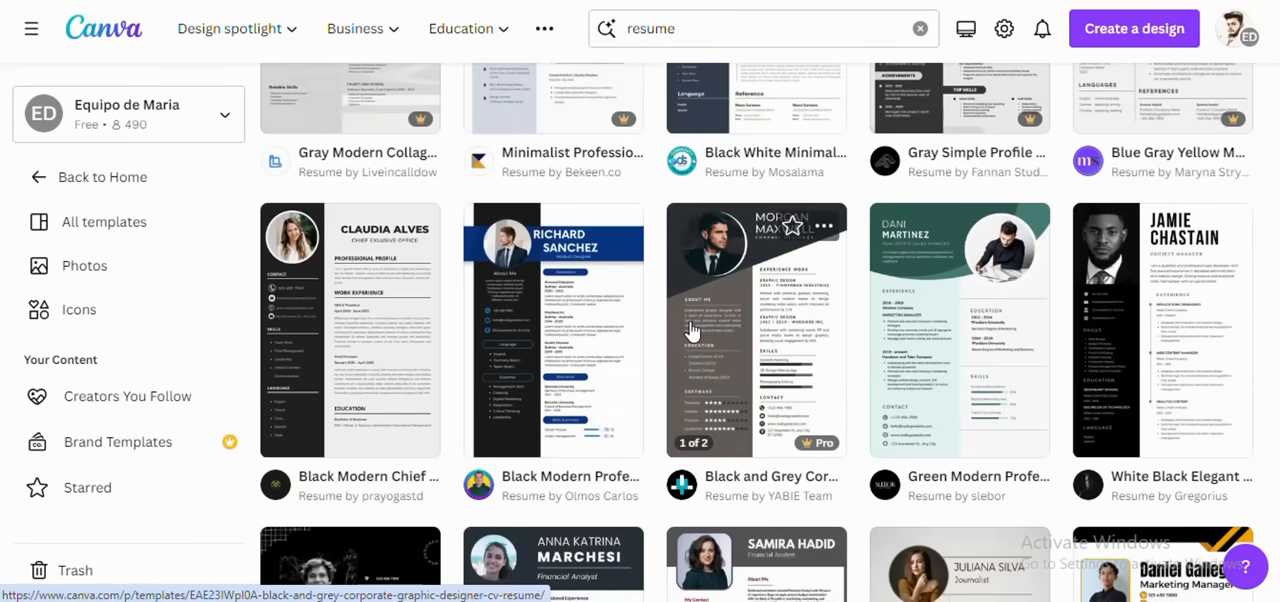
pyautogui.scroll(-3, 720, 342)
pyautogui.scroll(-1, 724, 342)
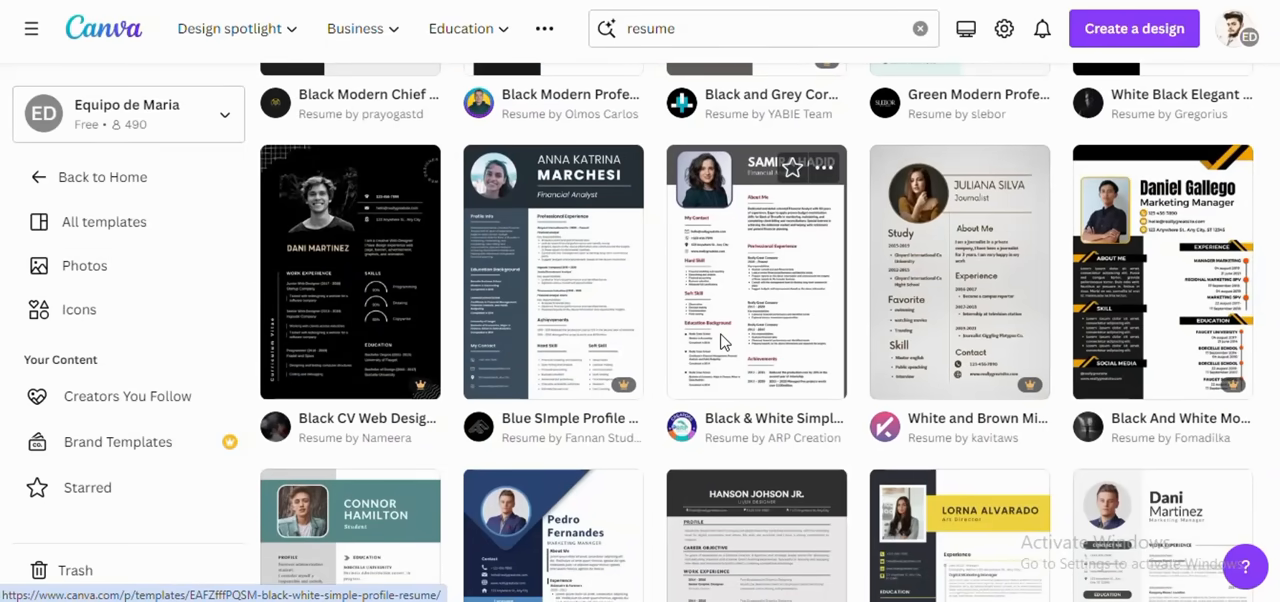
pyautogui.scroll(3, 722, 343)
pyautogui.scroll(-8, 722, 343)
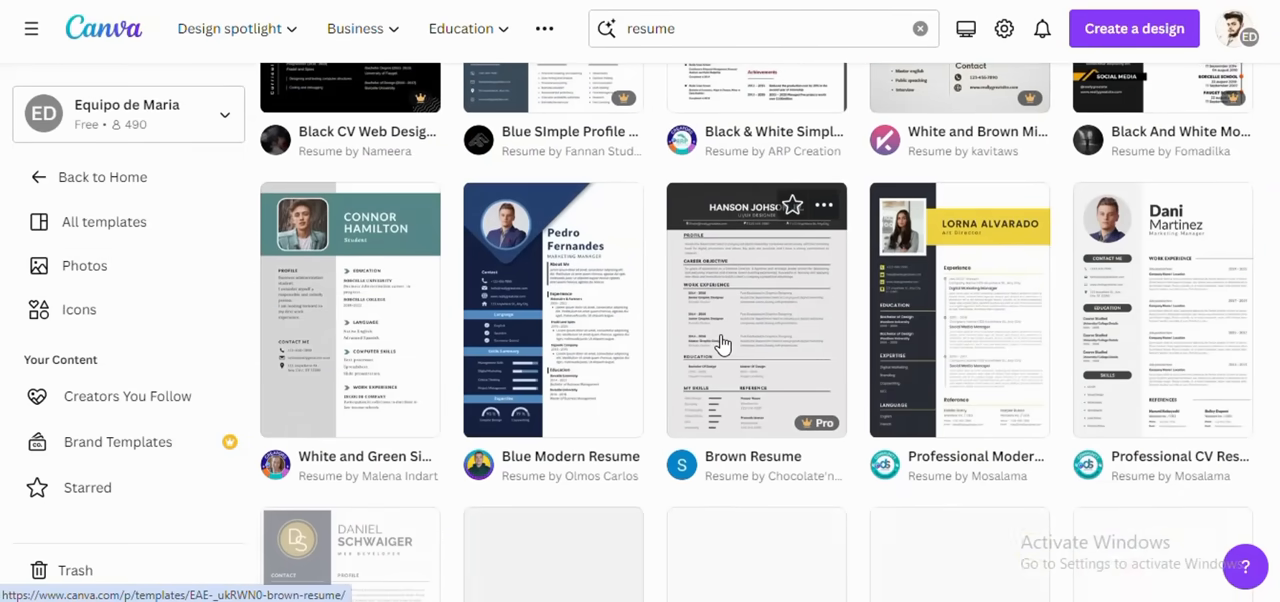
pyautogui.scroll(3, 722, 343)
pyautogui.scroll(-4, 722, 343)
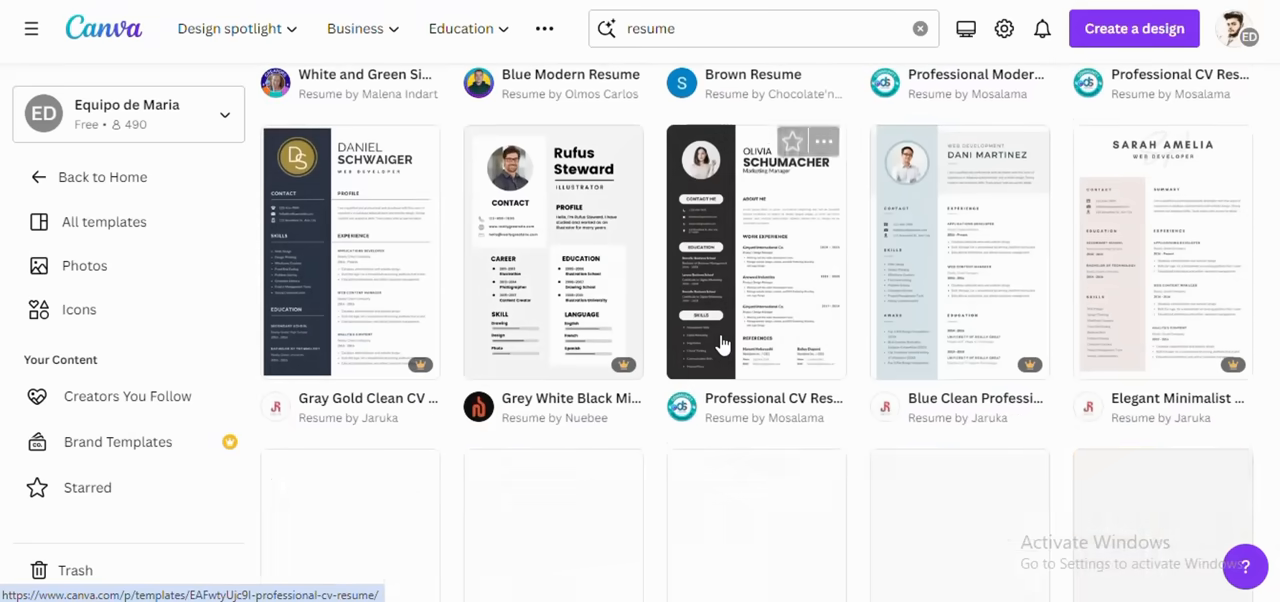
pyautogui.scroll(-6, 722, 343)
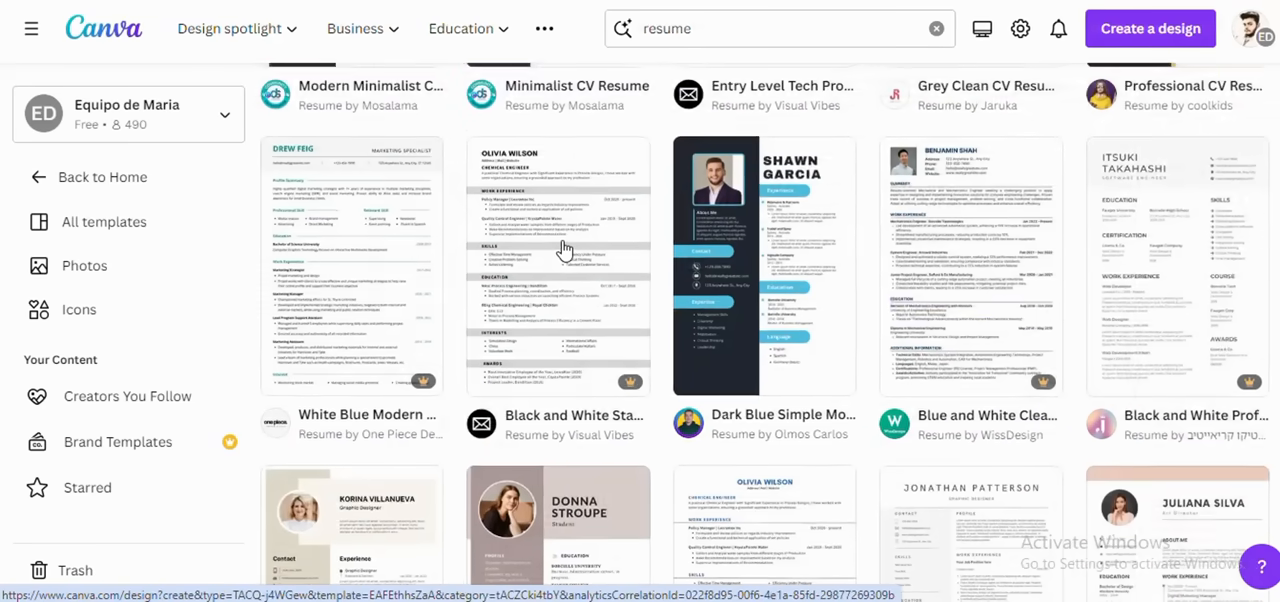
pyautogui.click(560, 251)
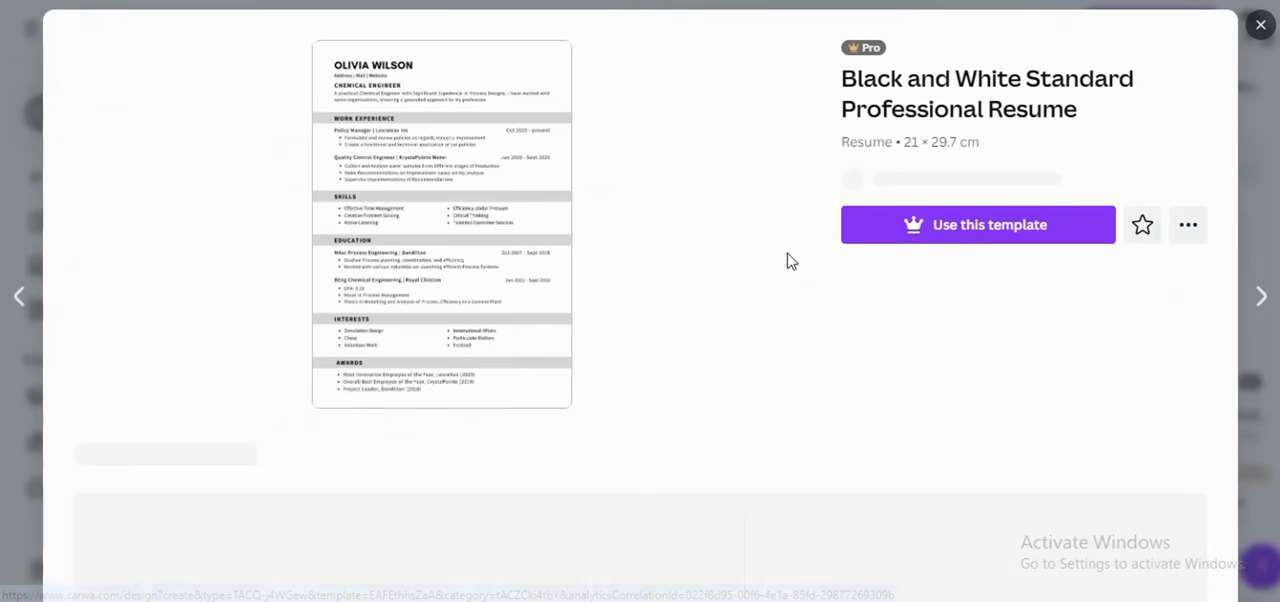
# Step: Look through the featured designs, collections and items on the Visual Vibes creator page, and return to the resume template
pyautogui.click(943, 234)
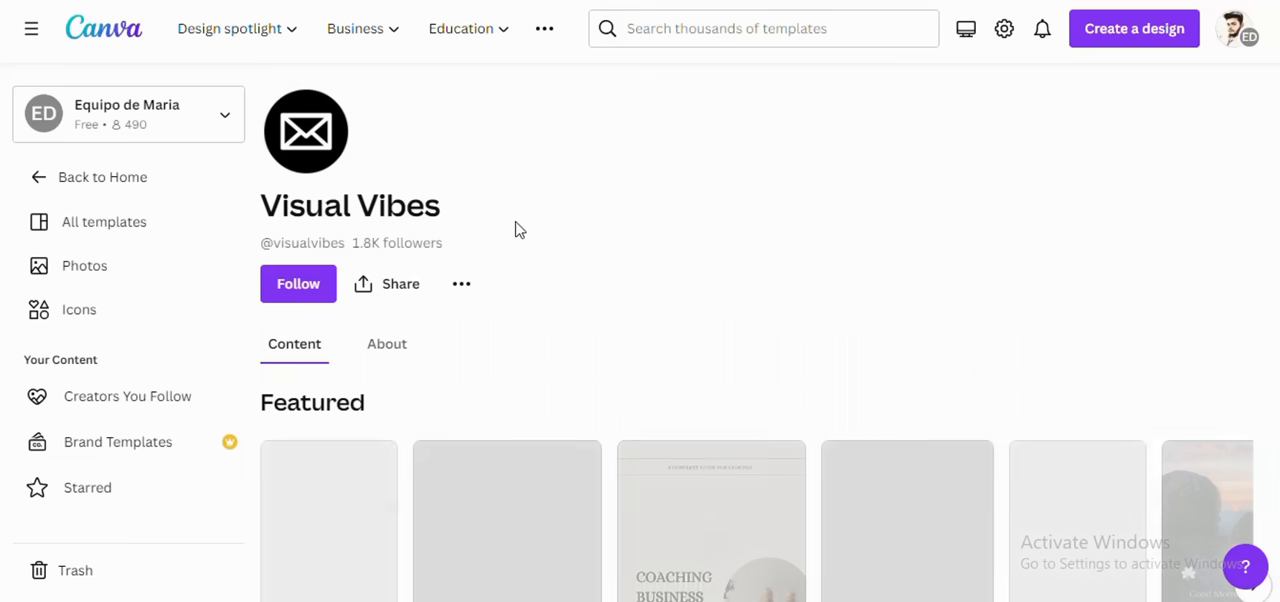
pyautogui.scroll(-3, 600, 312)
pyautogui.scroll(3, 613, 289)
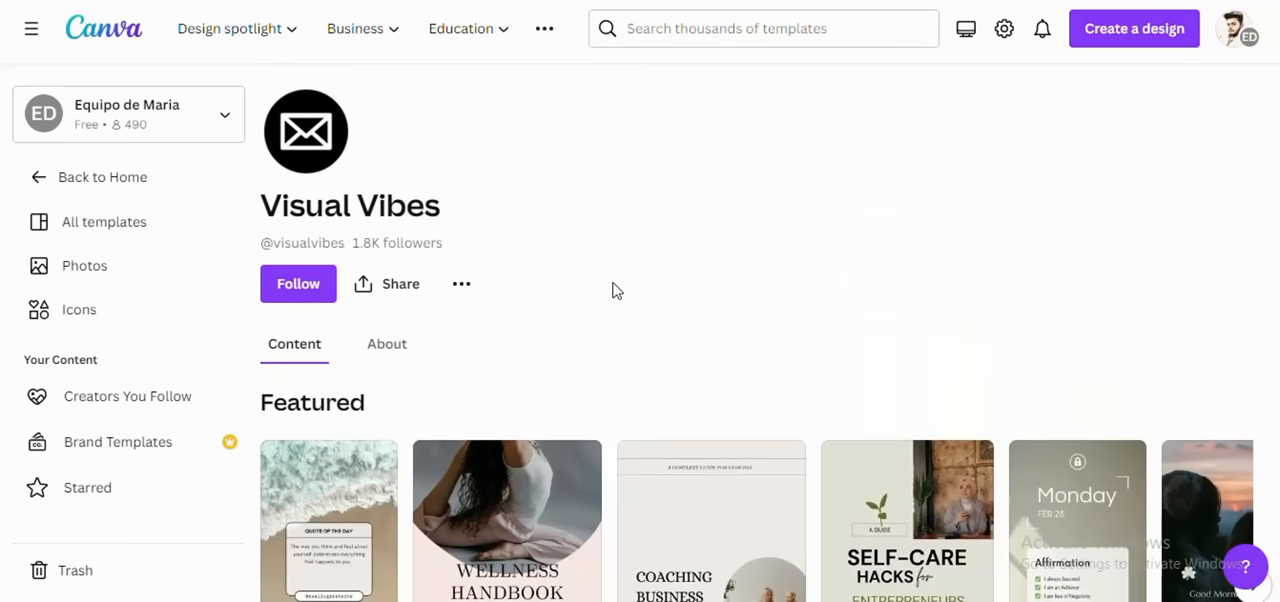
pyautogui.scroll(-5, 612, 289)
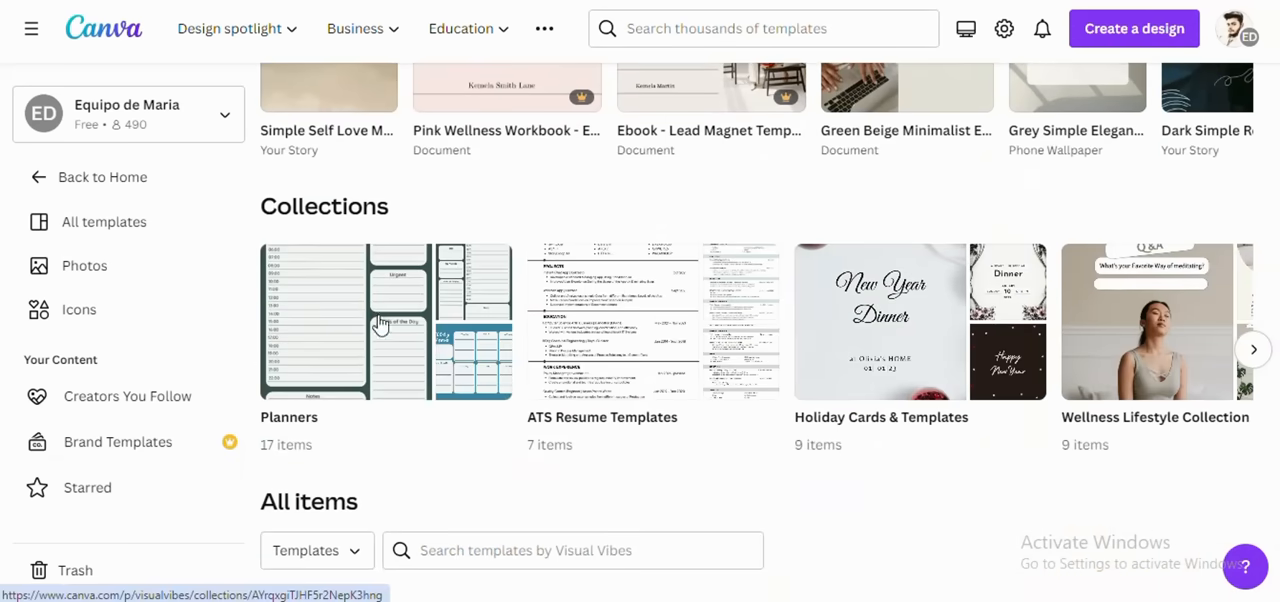
pyautogui.scroll(-10, 533, 342)
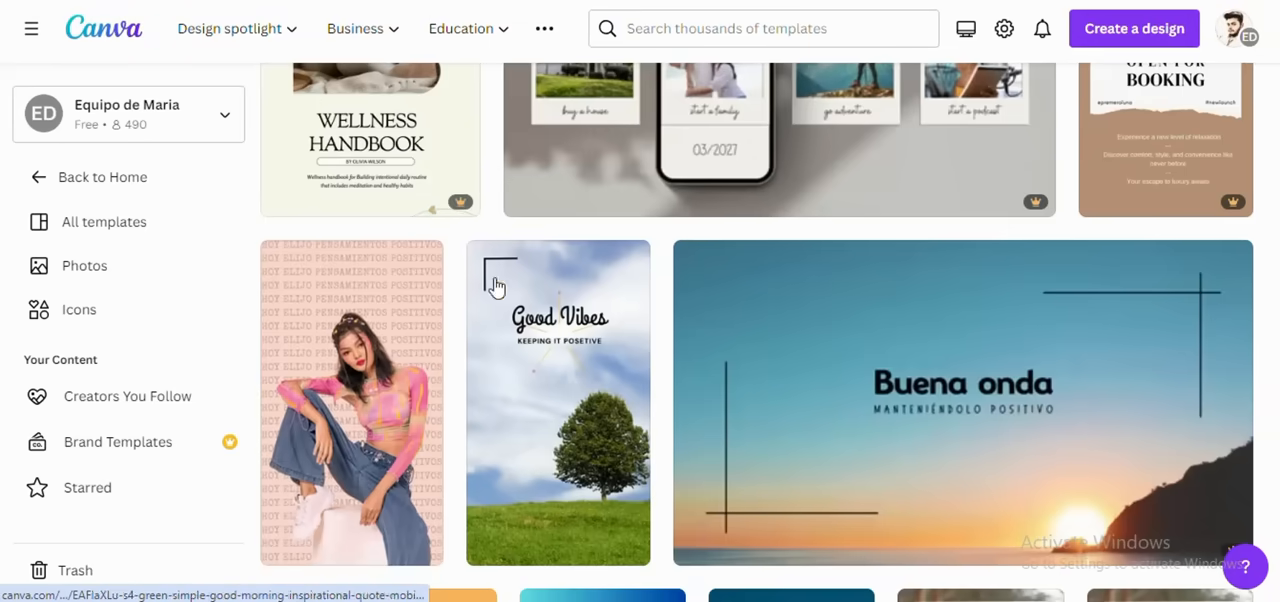
pyautogui.click(22, 1)
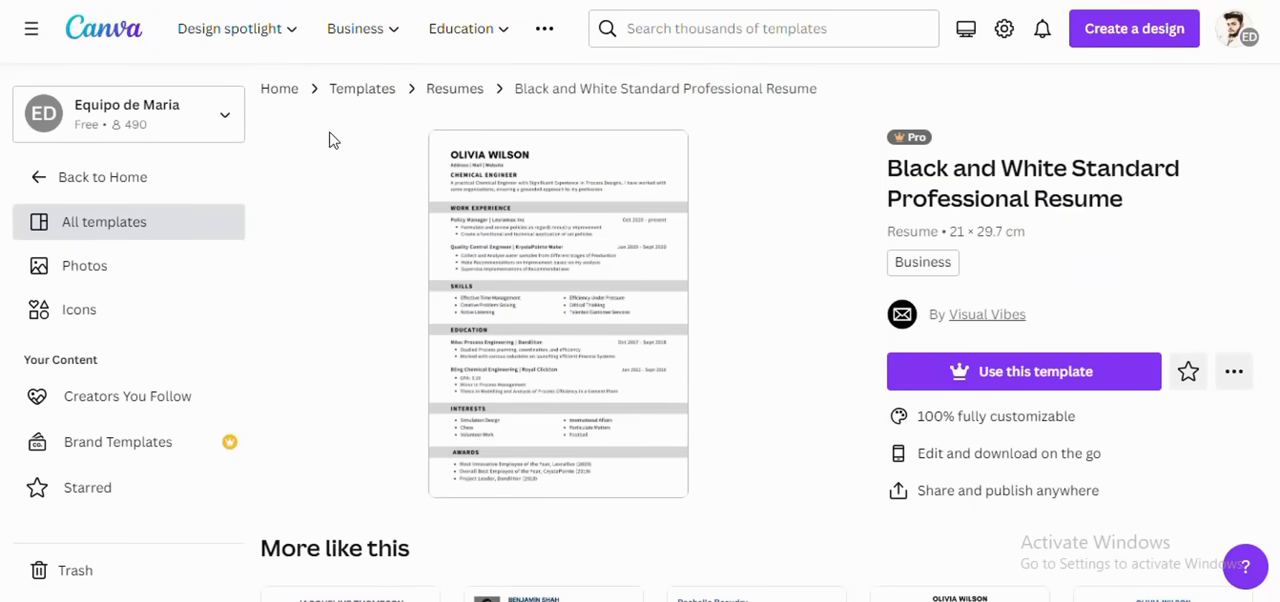
# Step: Try to open the Black and White Standard Professional Resume for editing, and return to the resume search results
pyautogui.click(573, 276)
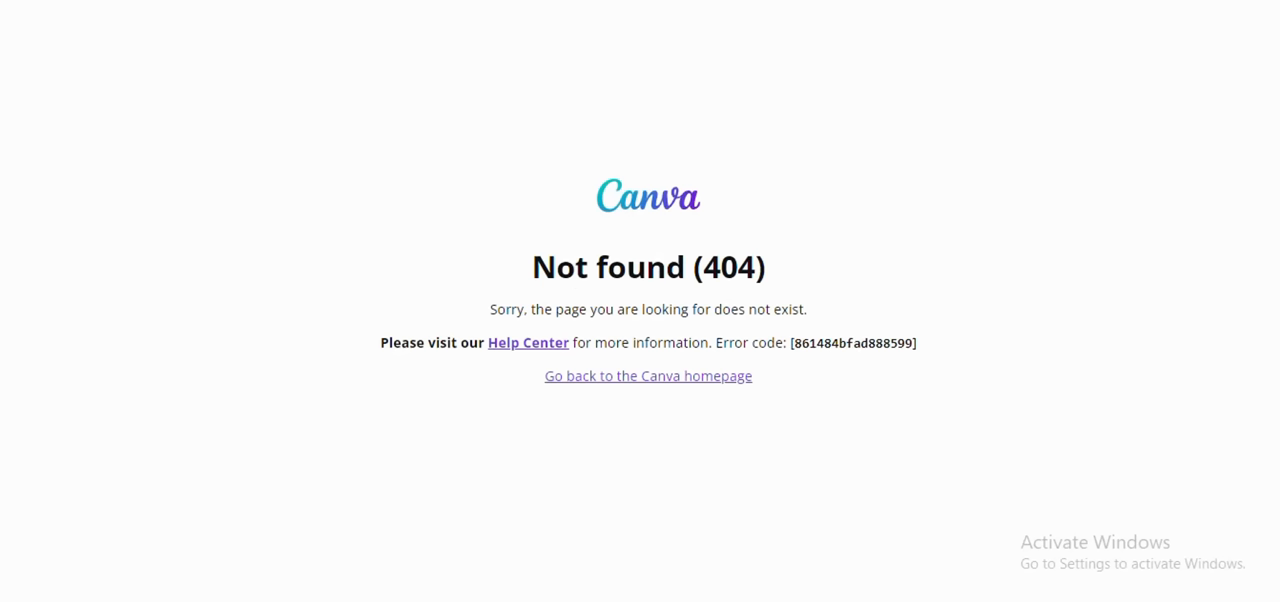
pyautogui.hotkey('ctrl', 'w')
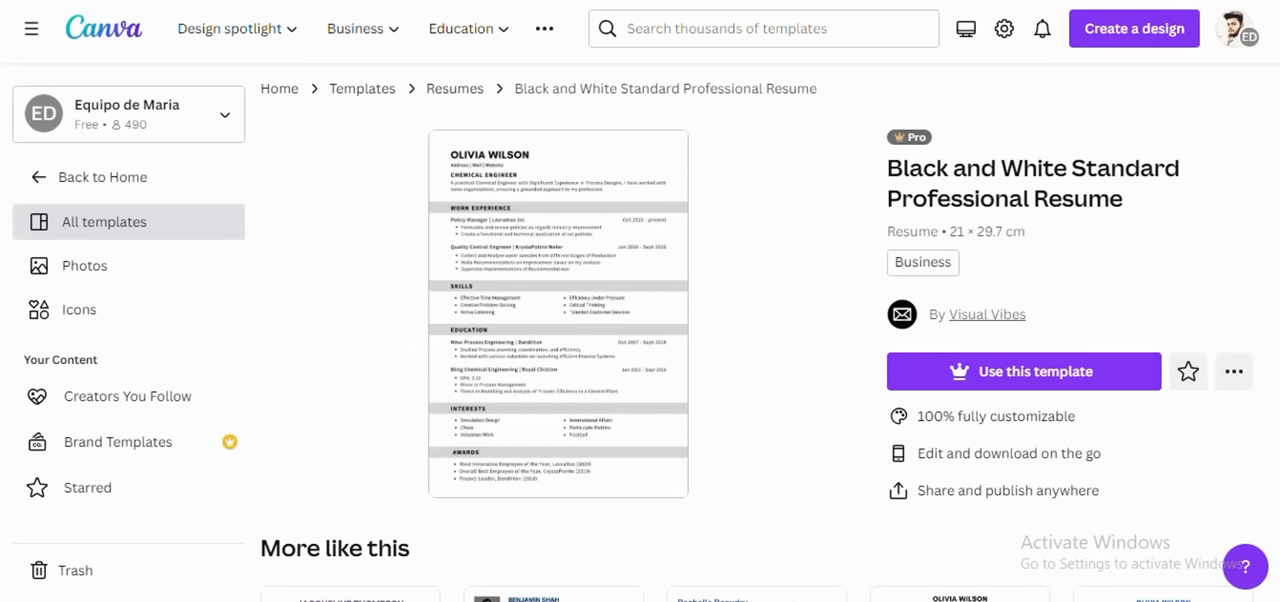
pyautogui.hotkey('alt', 'Left')
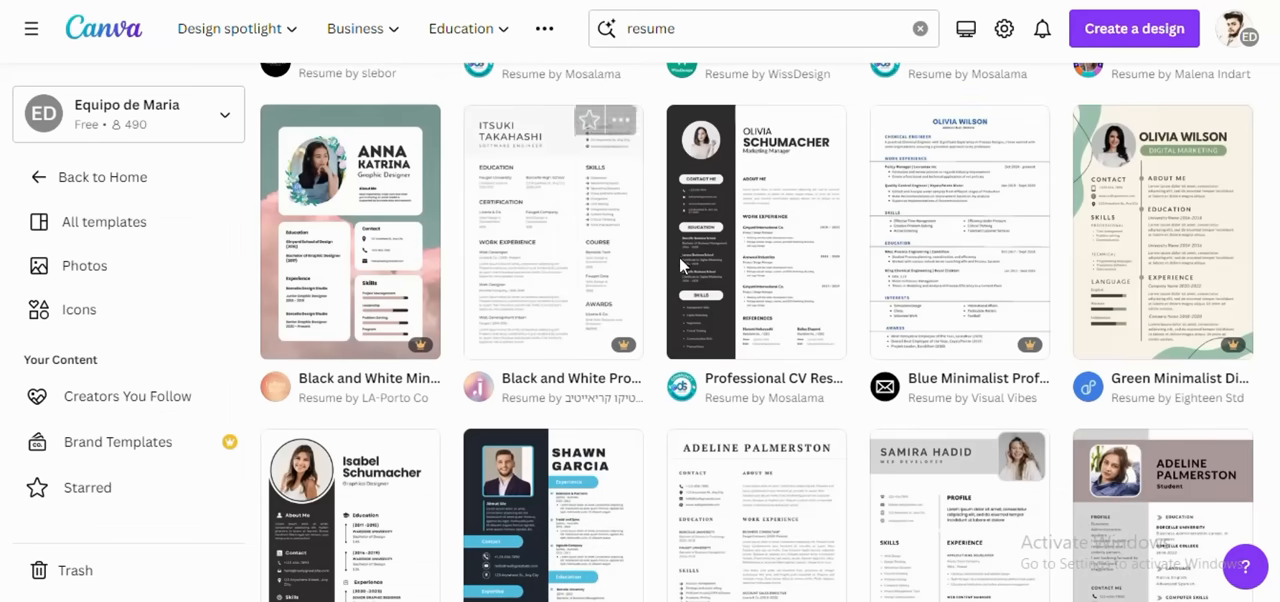
# Step: Open the free Professional CV Resume template by Mosalama in the editor and preview the page full screen
pyautogui.scroll(3, 545, 277)
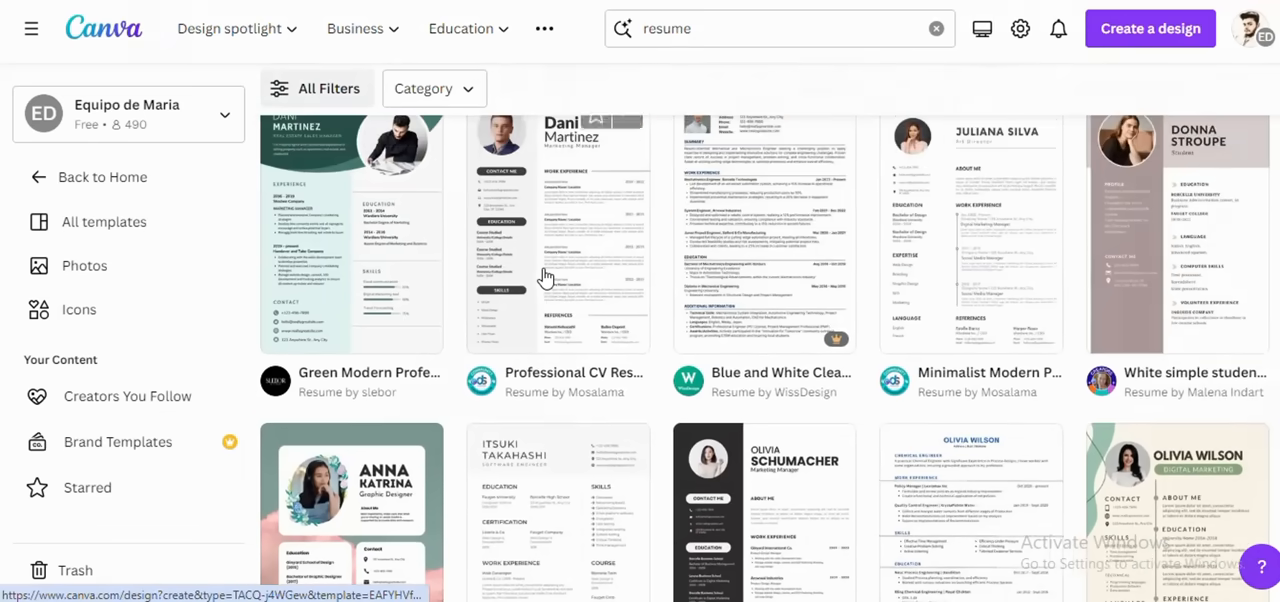
pyautogui.click(543, 277)
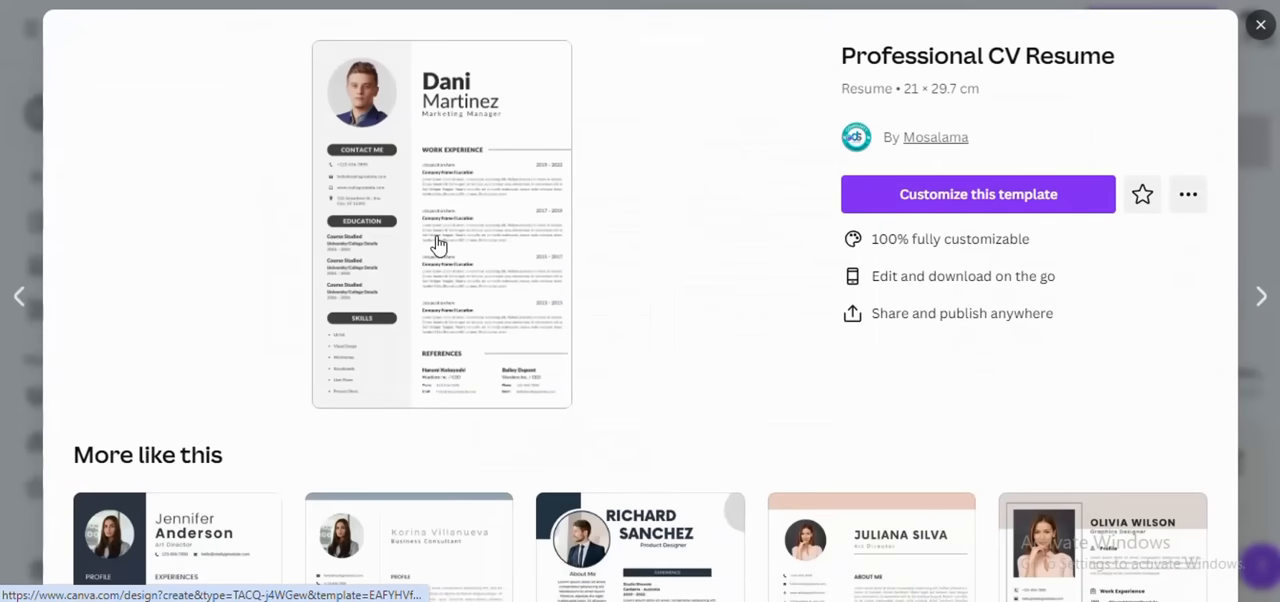
pyautogui.click(437, 244)
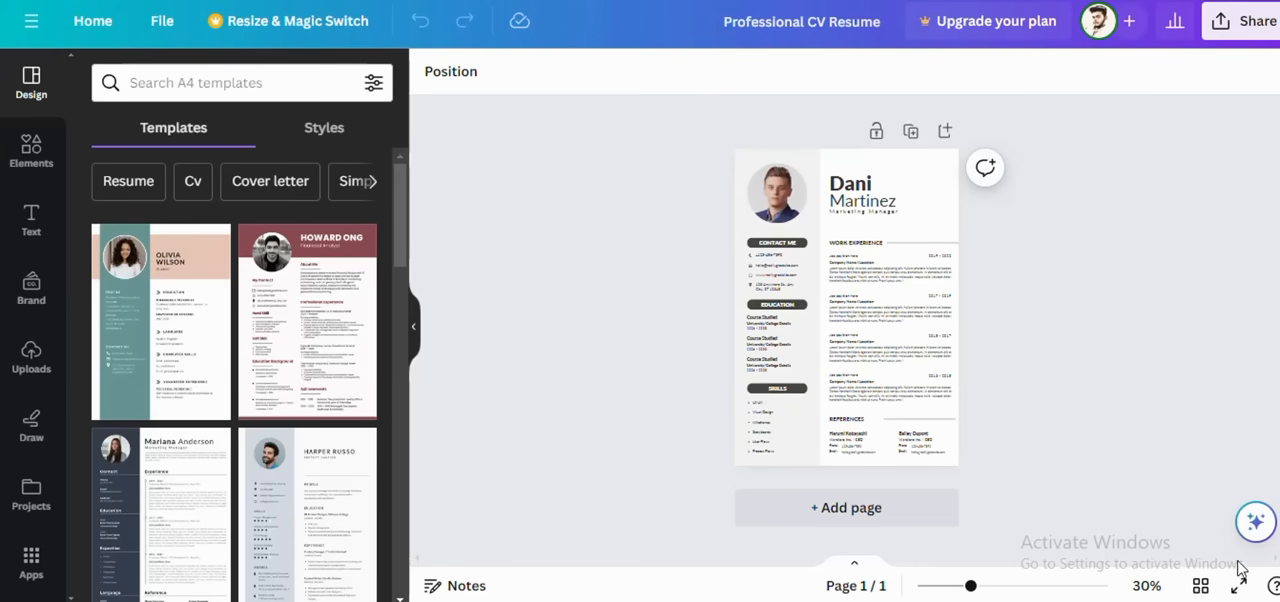
pyautogui.click(1240, 590)
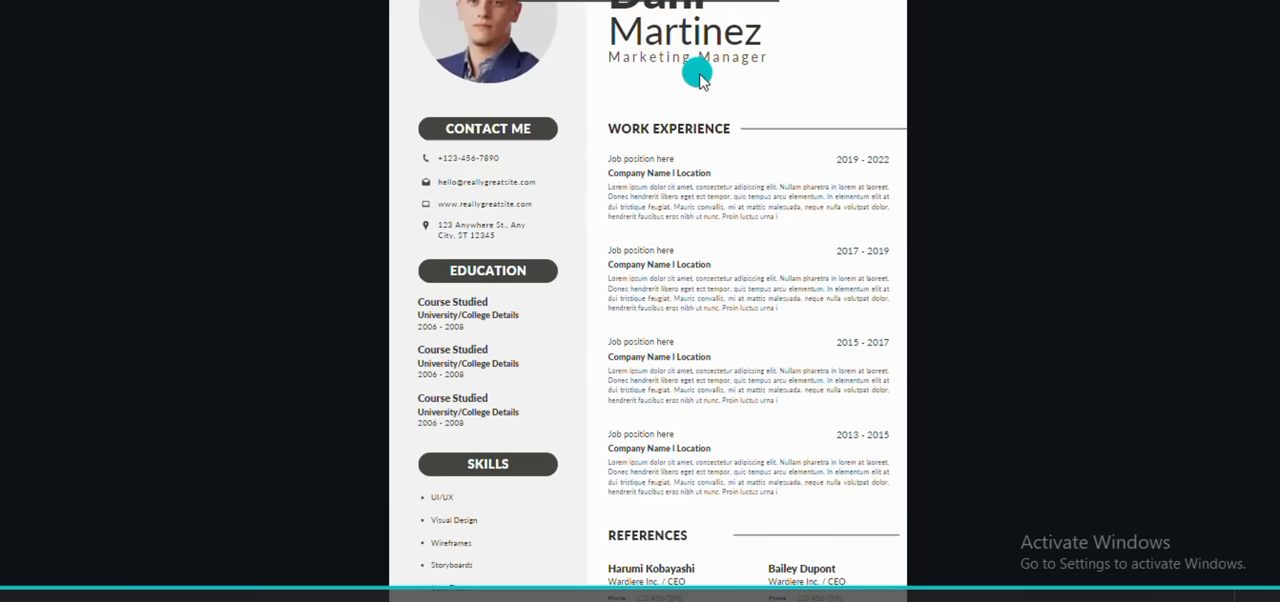
pyautogui.click(1255, 594)
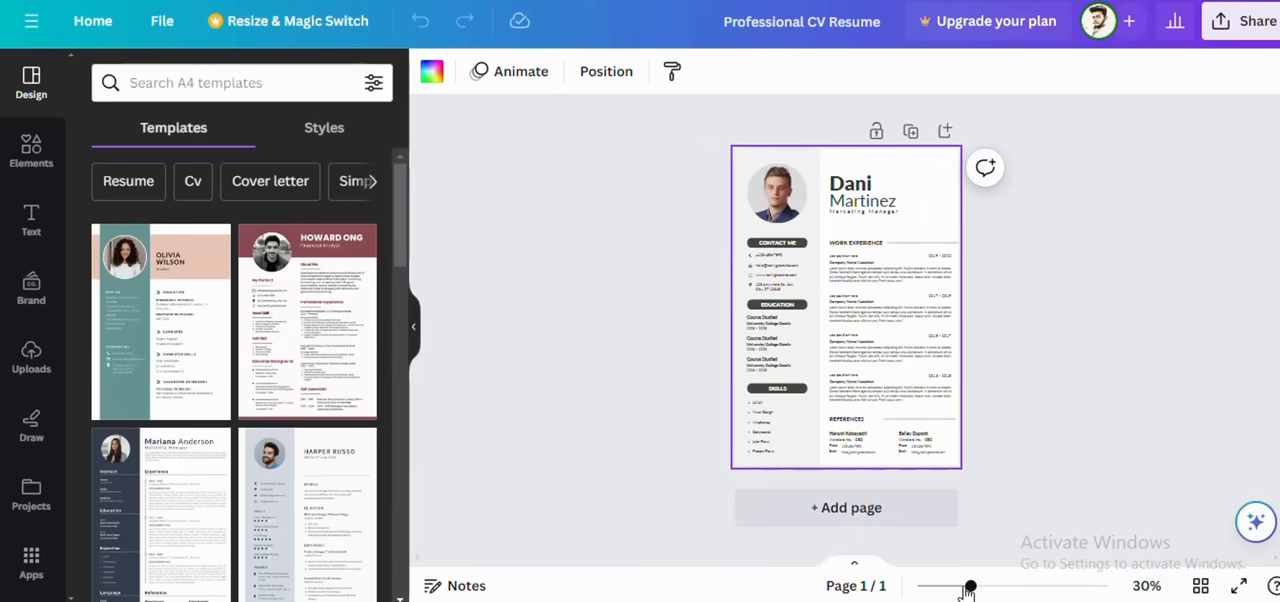
# Step: Replace the sample first name in the resume header with the candidate's first name
pyautogui.moveTo(970, 587); pyautogui.dragTo(1041, 589)
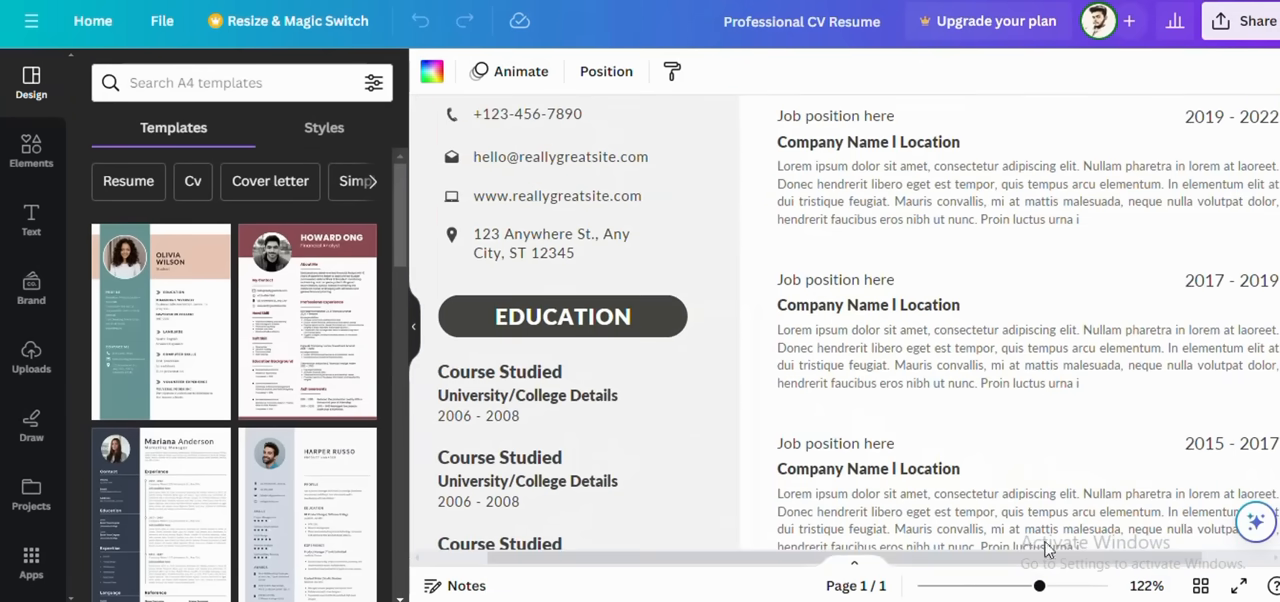
pyautogui.scroll(5, 790, 316)
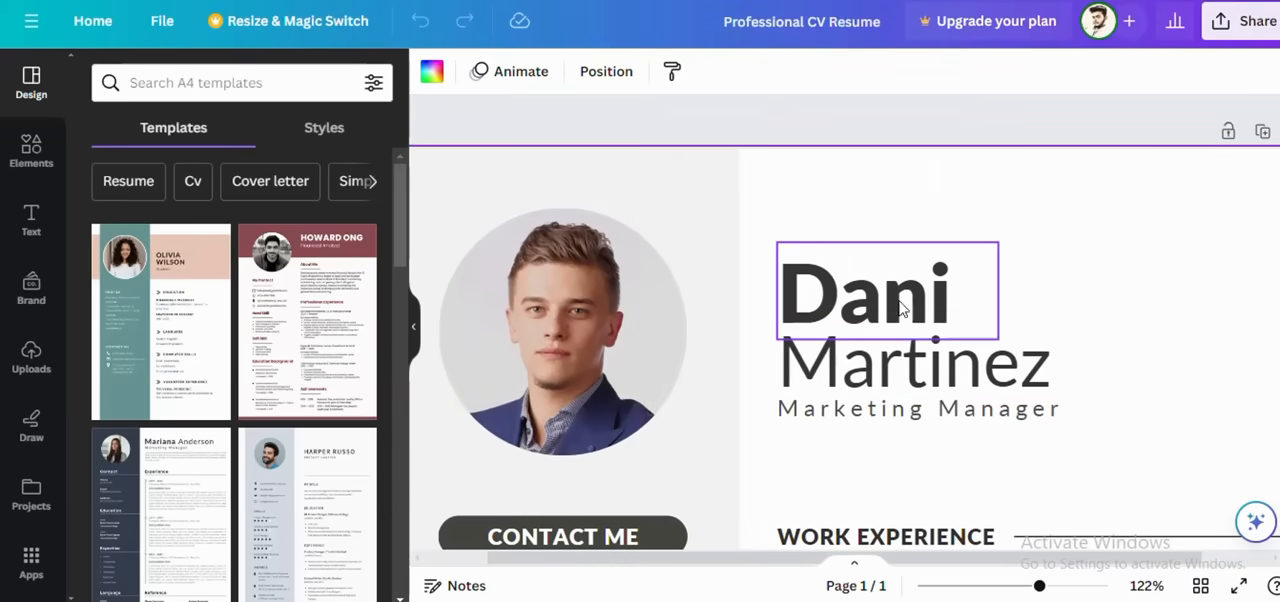
pyautogui.click(998, 360)
pyautogui.doubleClick(998, 352)
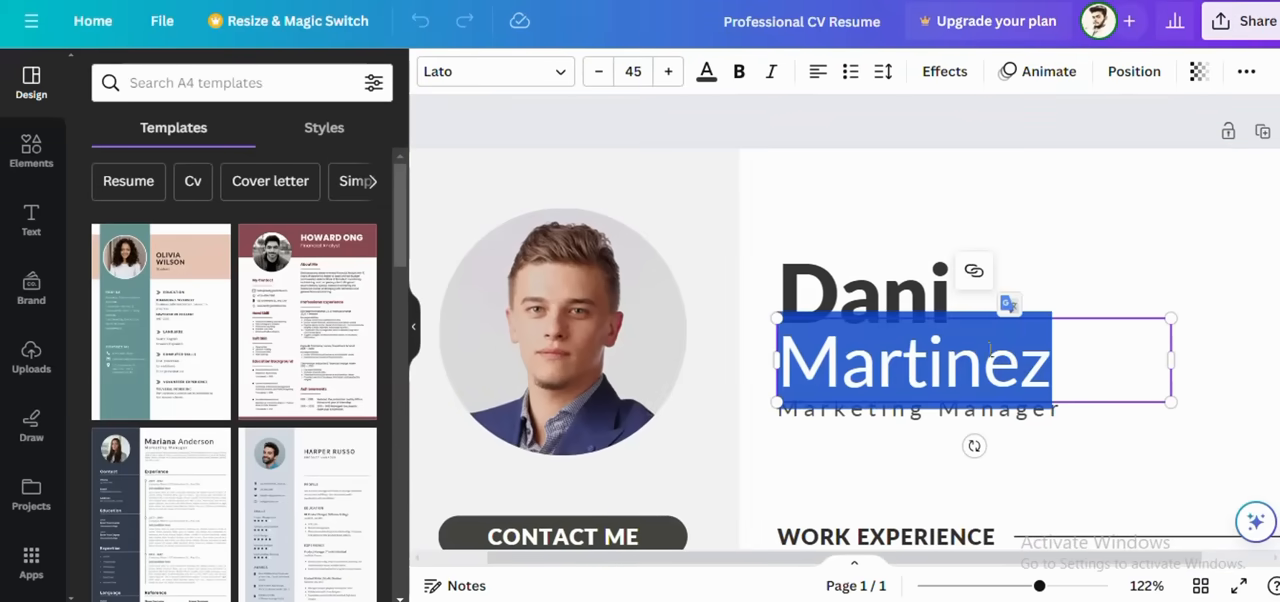
pyautogui.click(910, 306)
pyautogui.doubleClick(910, 306)
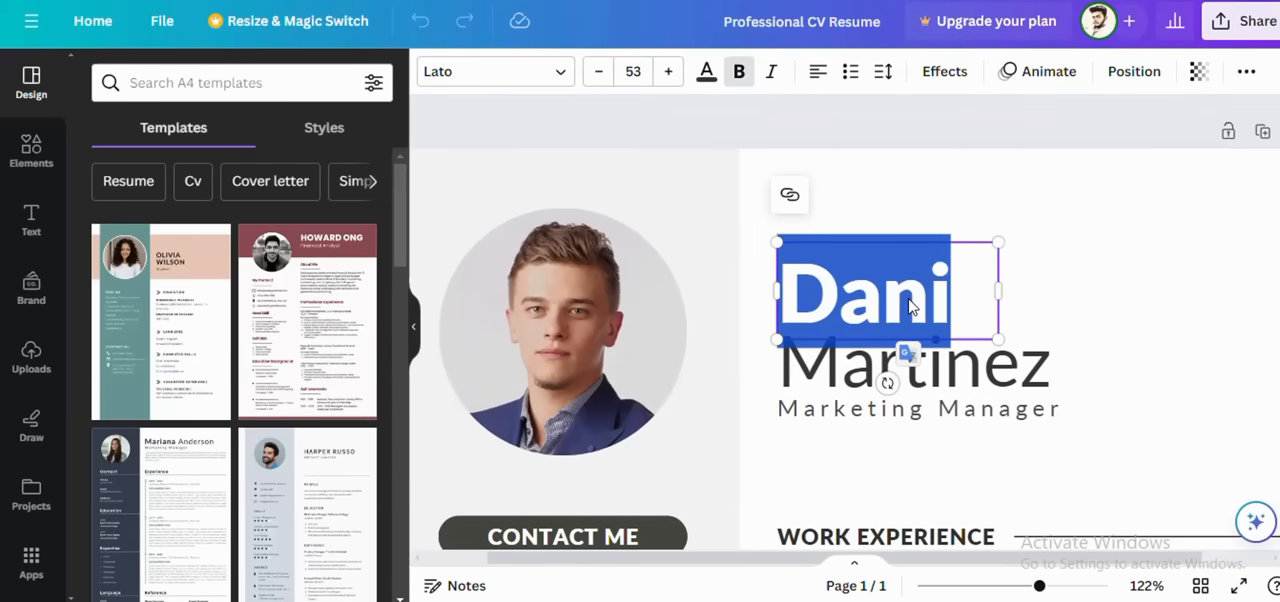
pyautogui.press('BackSpace')
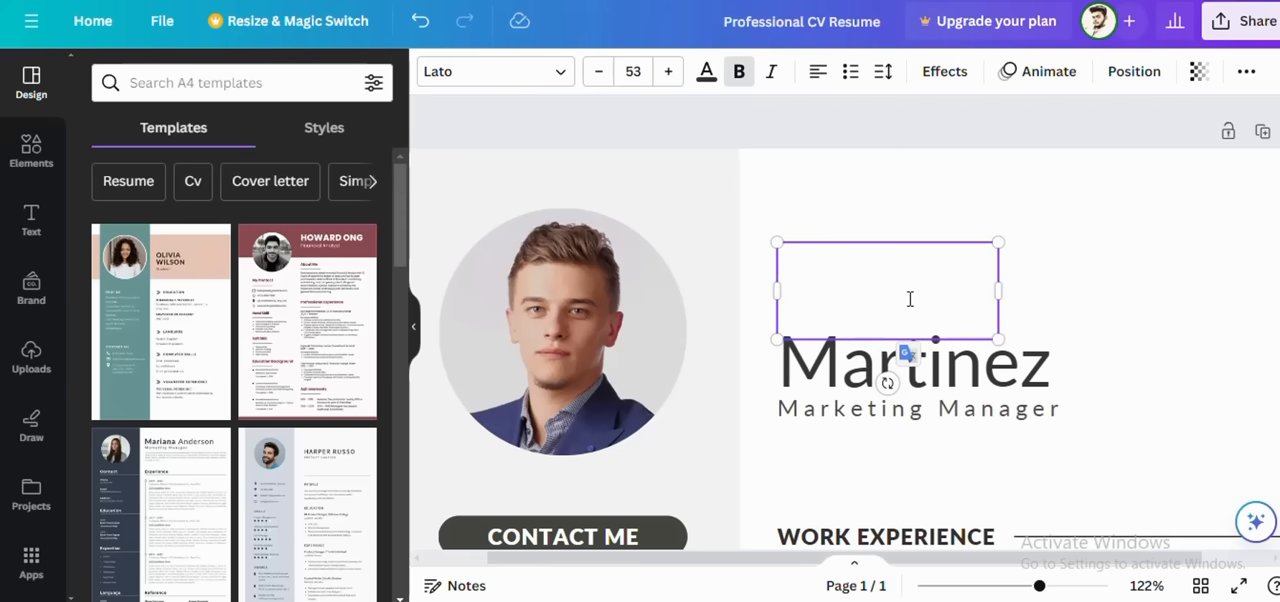
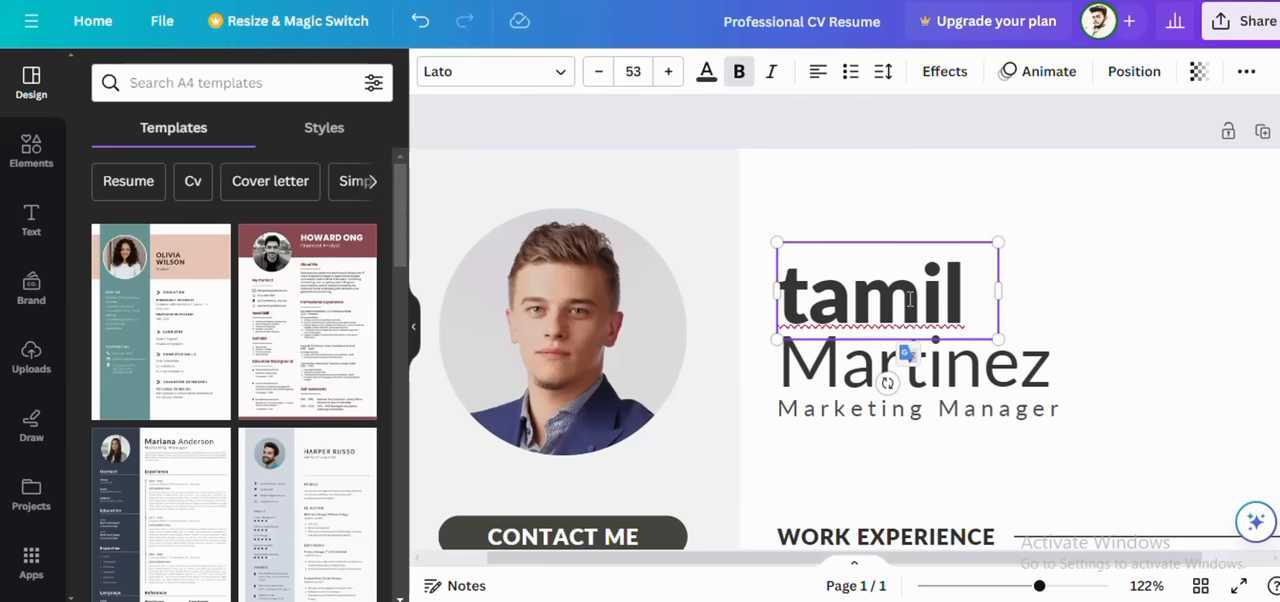
# Step: Replace the sample surname below the first name with the candidate's surname
pyautogui.click(940, 368)
pyautogui.doubleClick(940, 368)
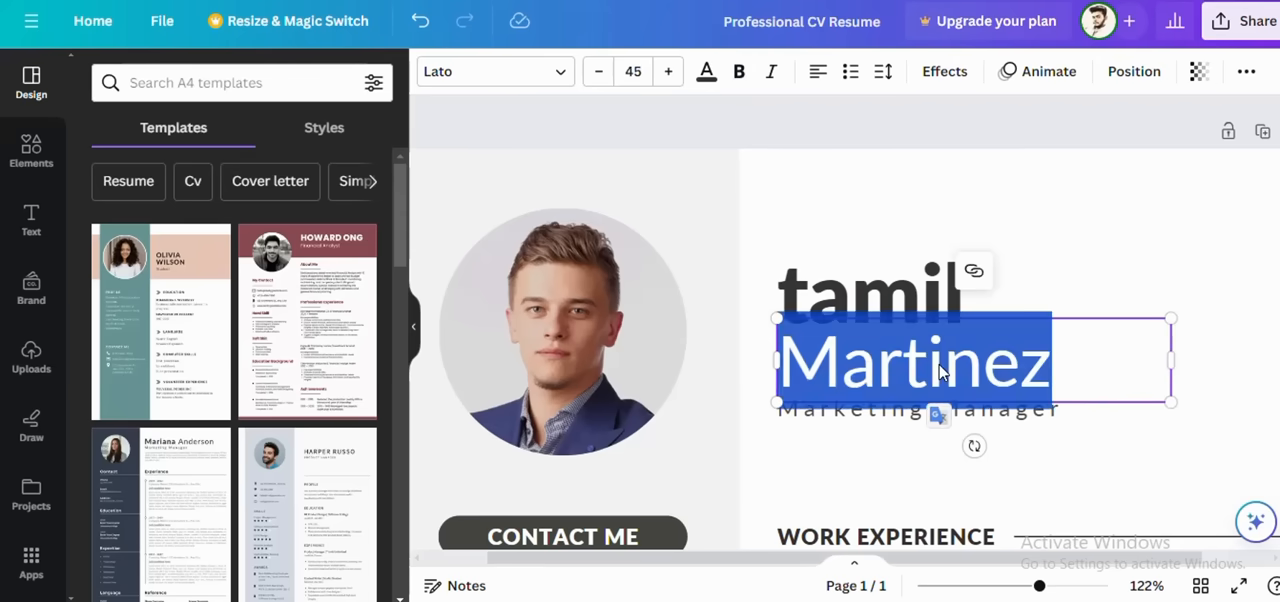
pyautogui.press('BackSpace')
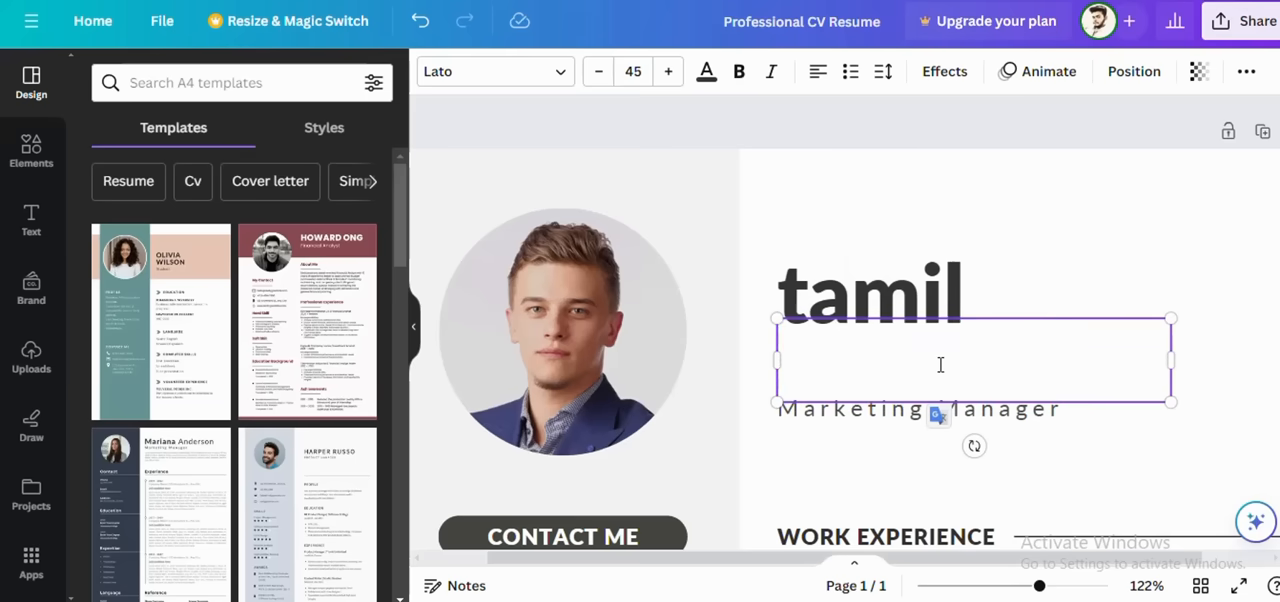
pyautogui.write('yam')
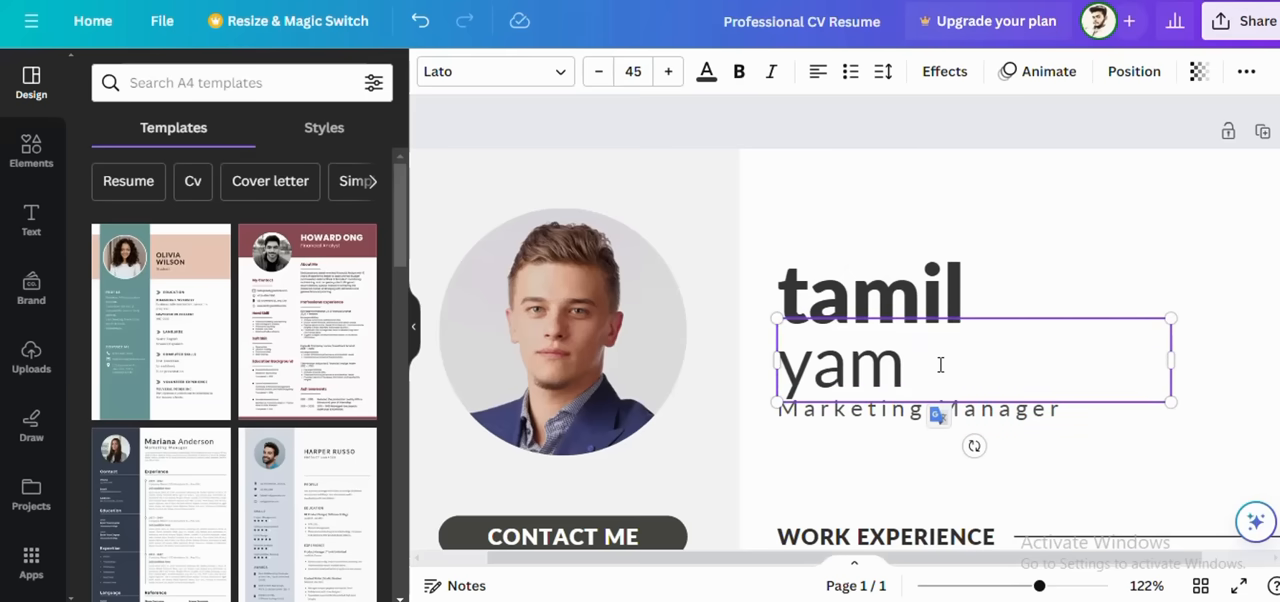
pyautogui.press('BackSpace')
pyautogui.press('BackSpace')
pyautogui.press('BackSpace')
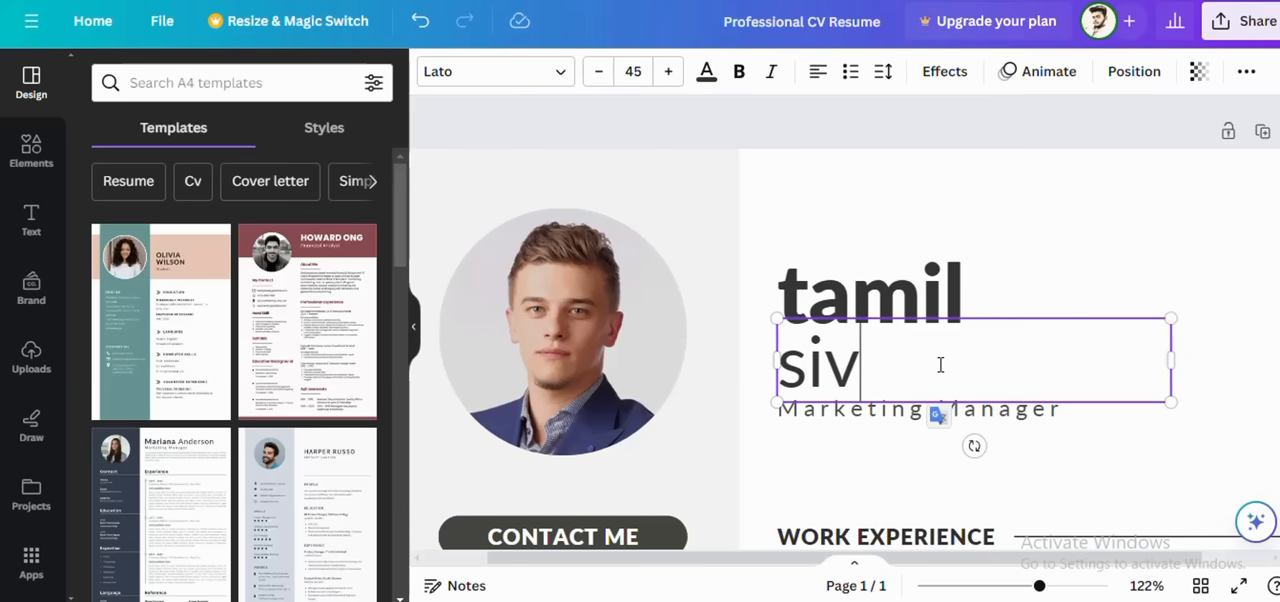
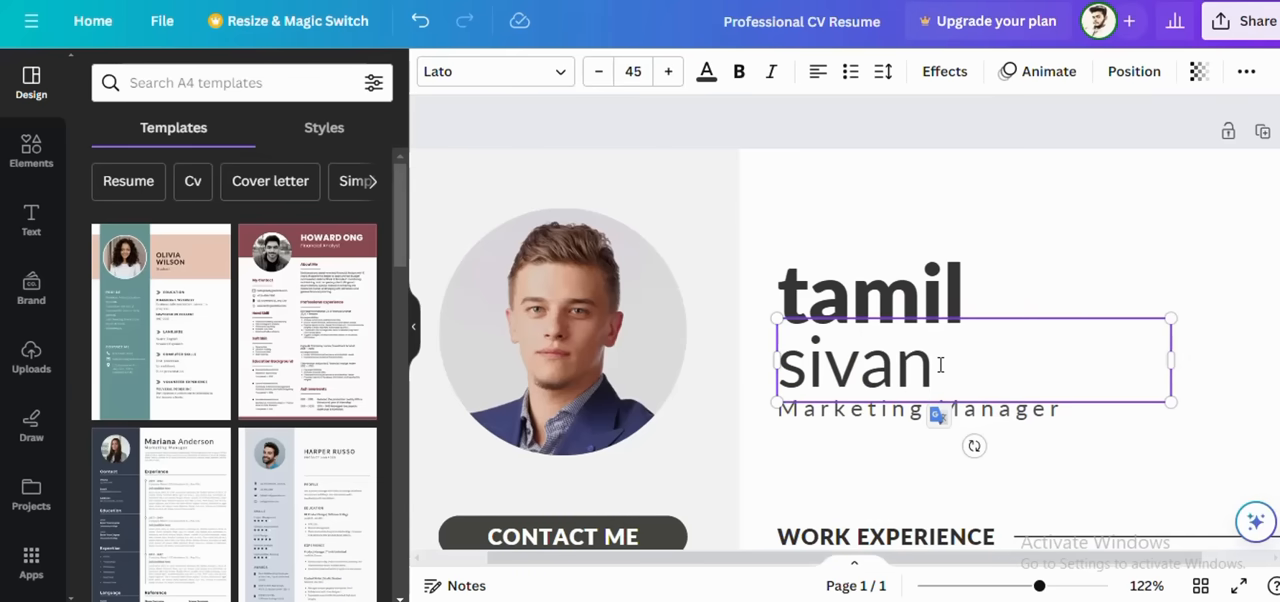
pyautogui.click(980, 276)
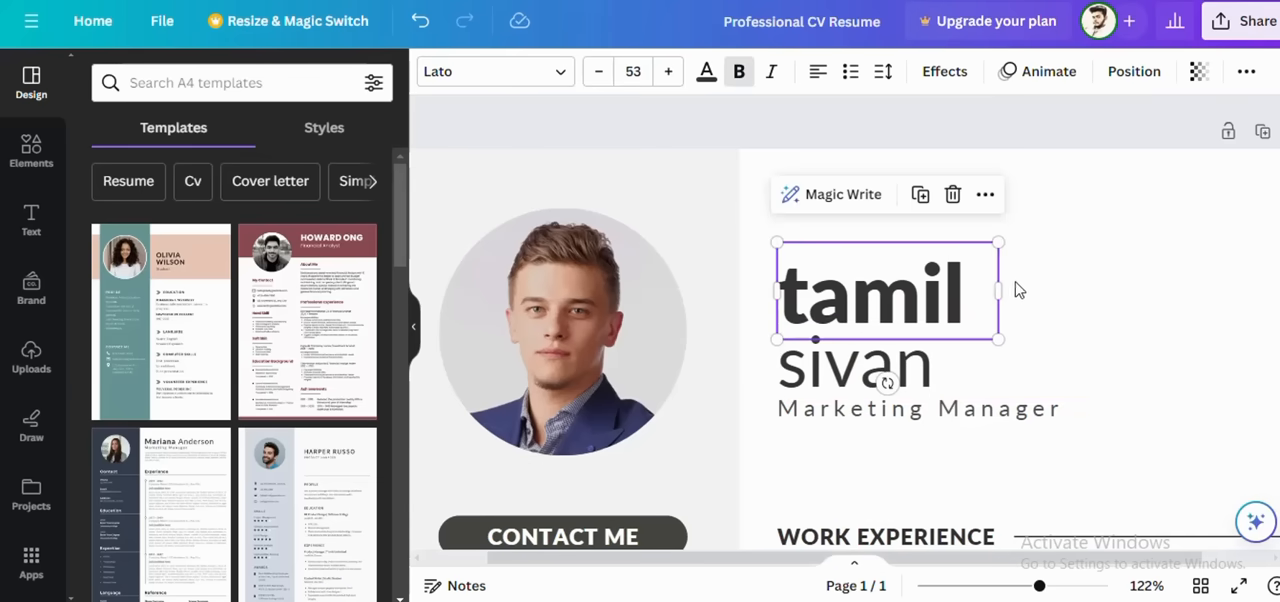
# Step: Look through the resume's job title, contact, education, skills, work experience and references sections
pyautogui.scroll(-2, 1022, 311)
pyautogui.click(908, 236)
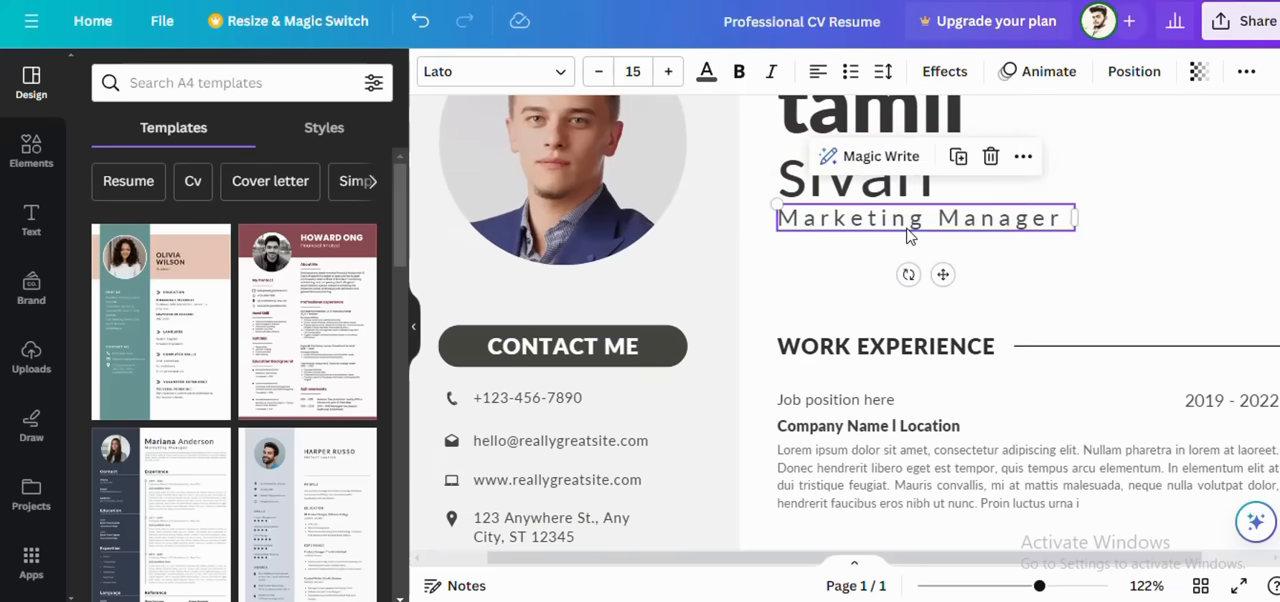
pyautogui.doubleClick(908, 237)
pyautogui.click(1022, 305)
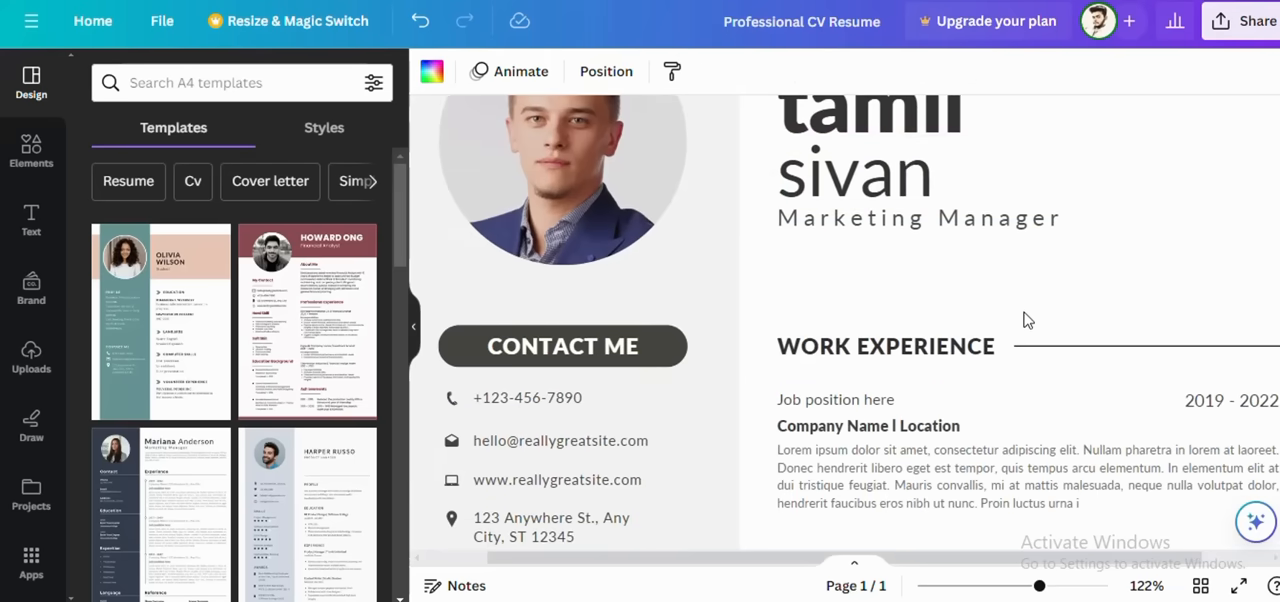
pyautogui.scroll(-2, 938, 264)
pyautogui.scroll(-2, 935, 265)
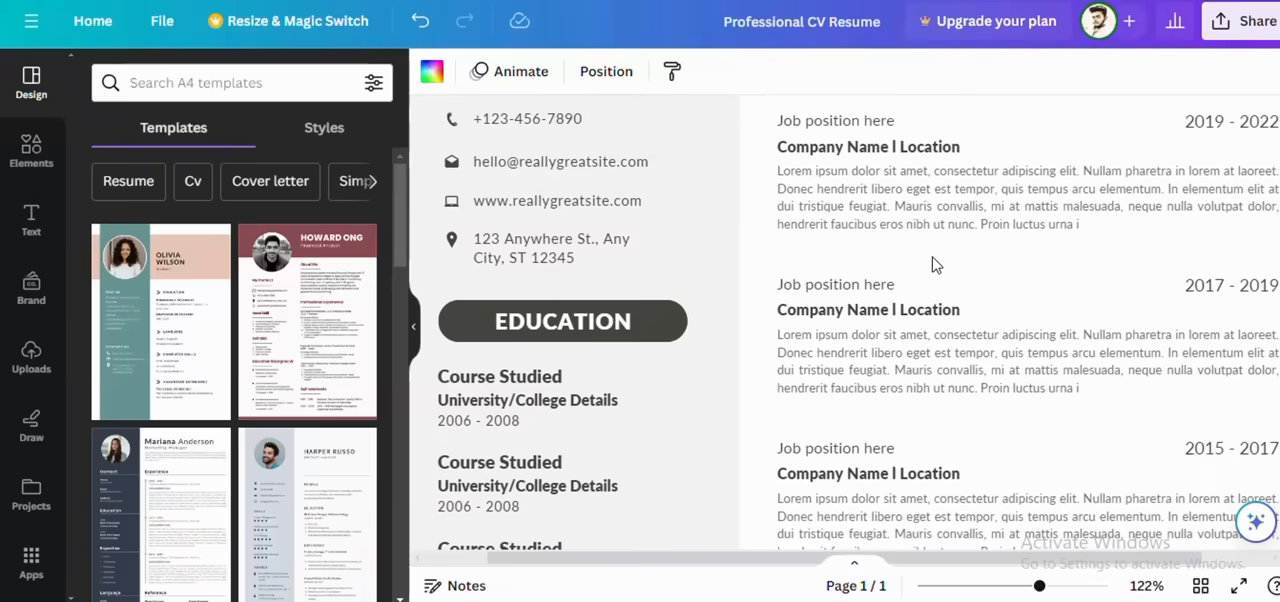
pyautogui.scroll(1, 900, 240)
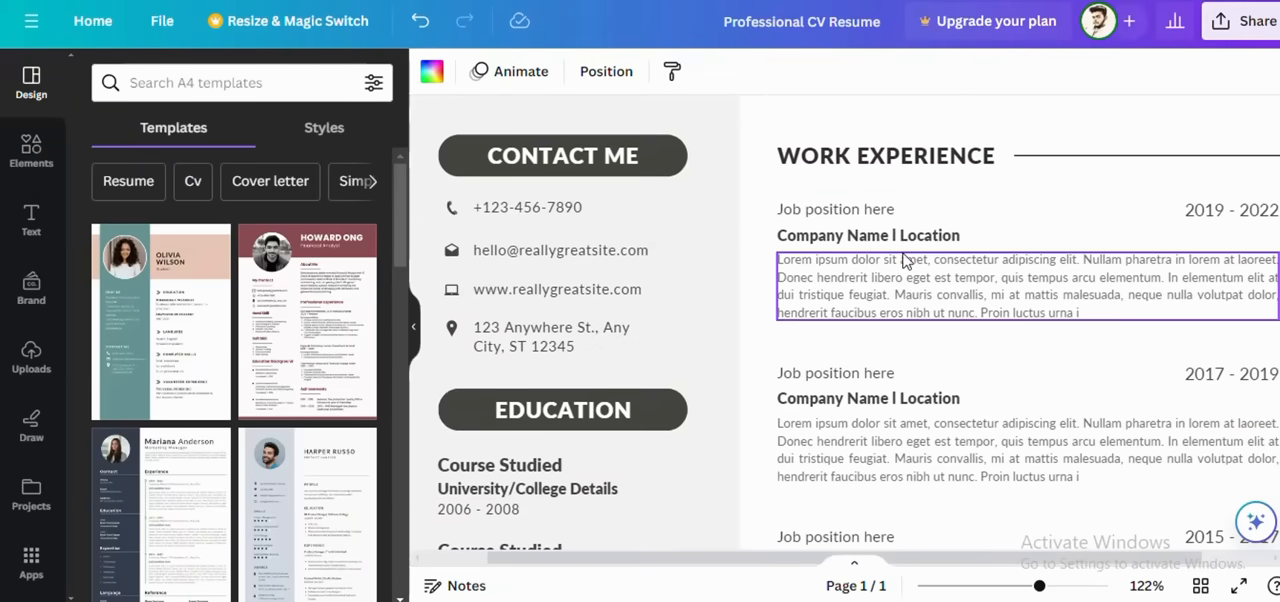
pyautogui.scroll(3, 893, 300)
pyautogui.scroll(-2, 594, 291)
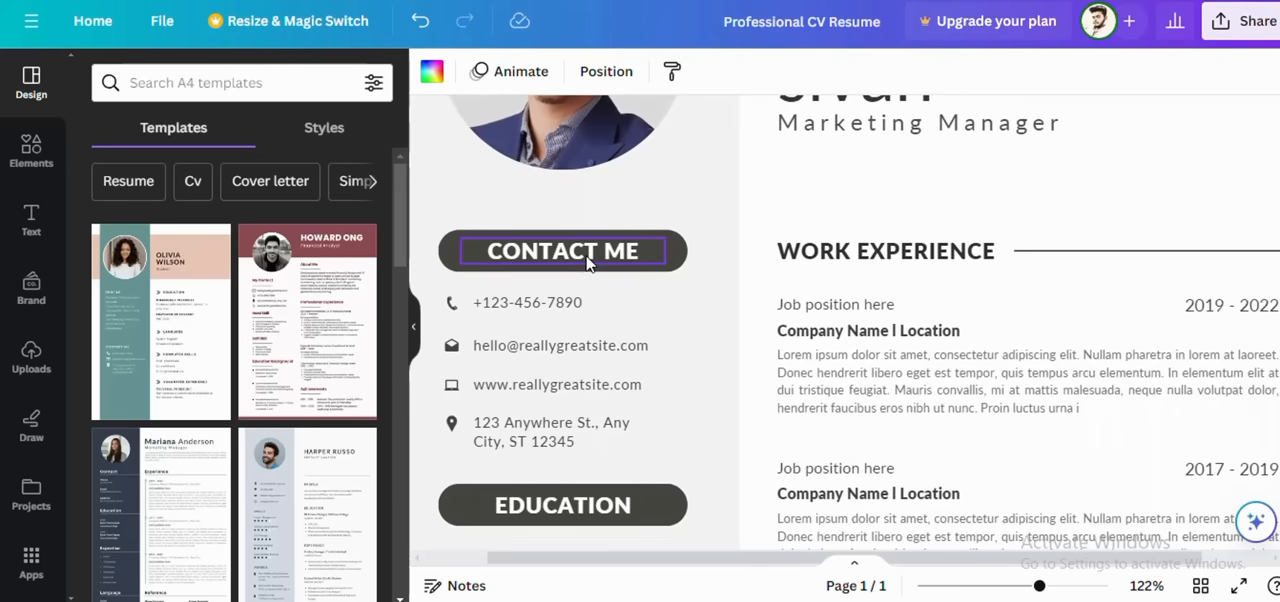
pyautogui.scroll(-4, 588, 262)
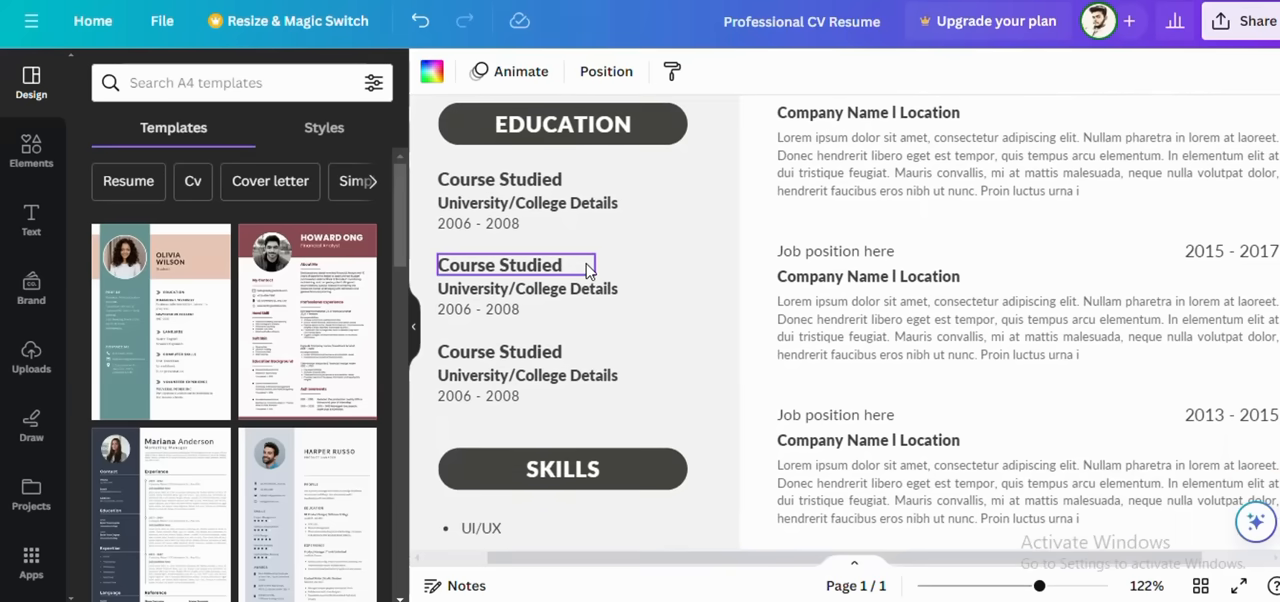
pyautogui.scroll(-2, 588, 268)
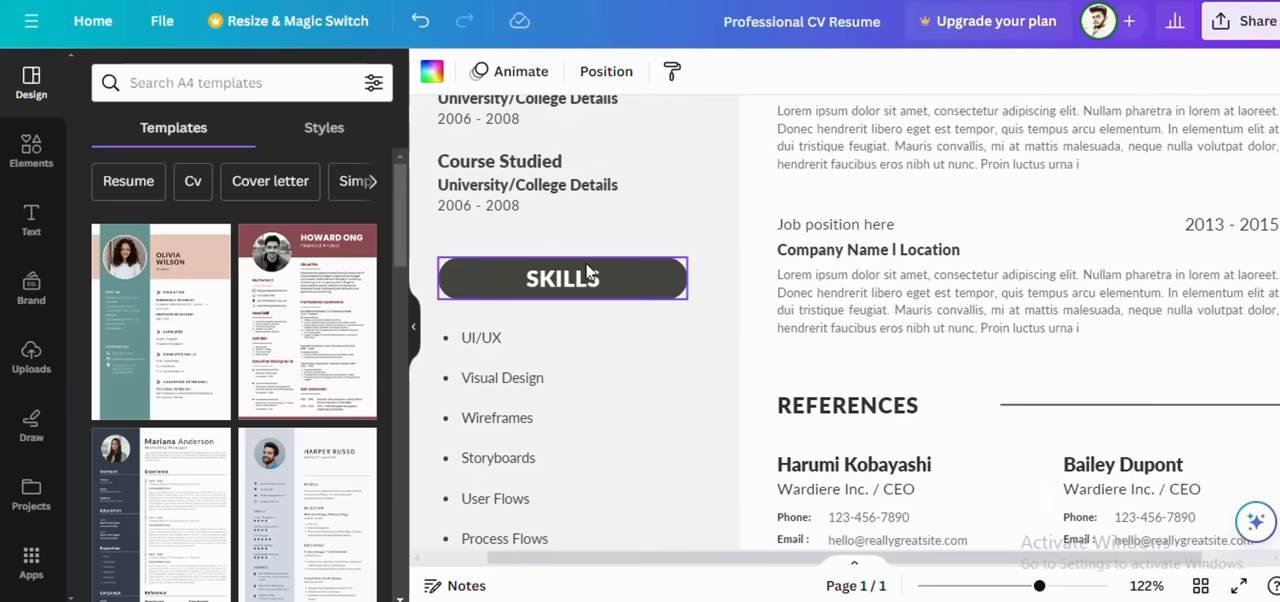
pyautogui.scroll(-2, 588, 272)
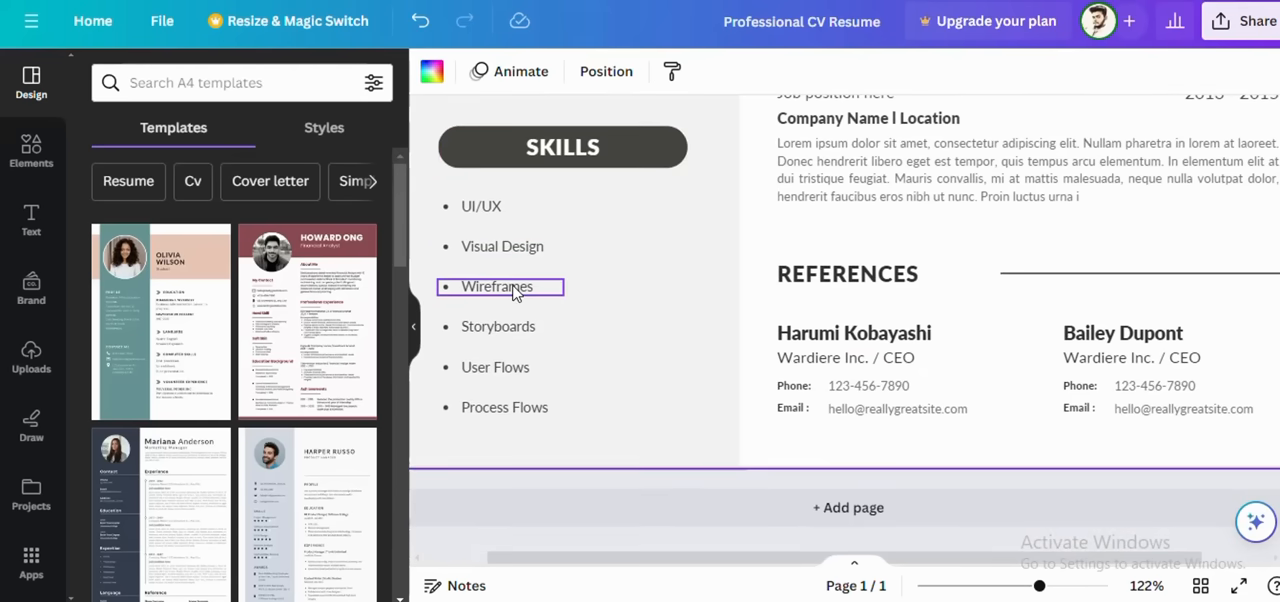
pyautogui.scroll(10, 777, 343)
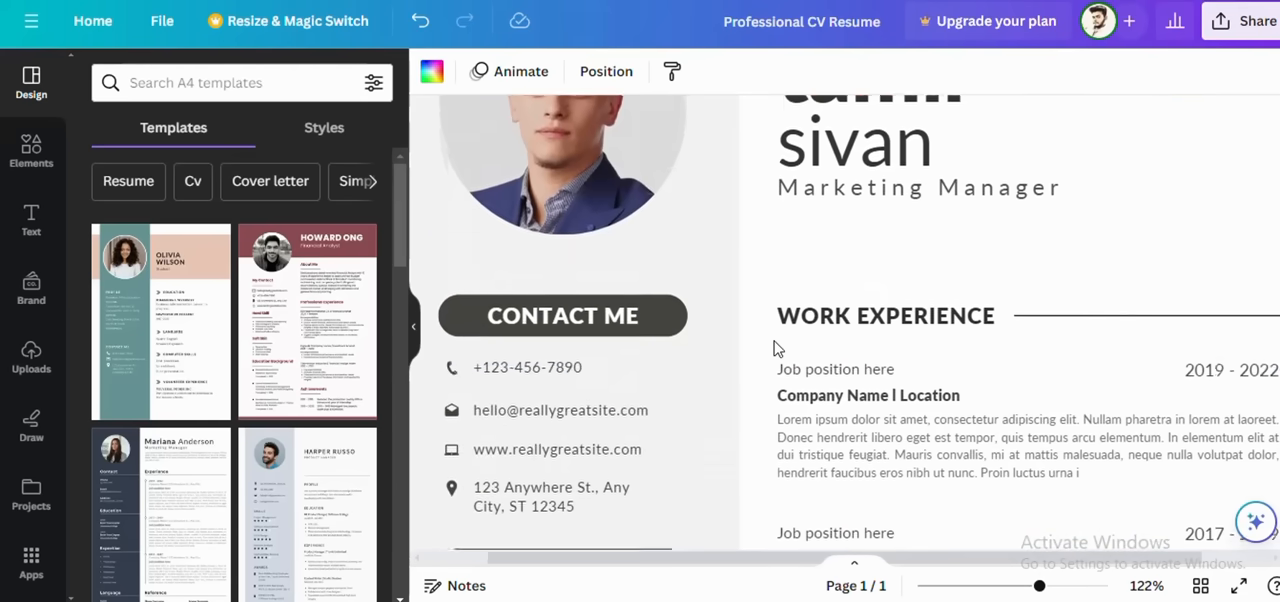
pyautogui.scroll(-5, 777, 345)
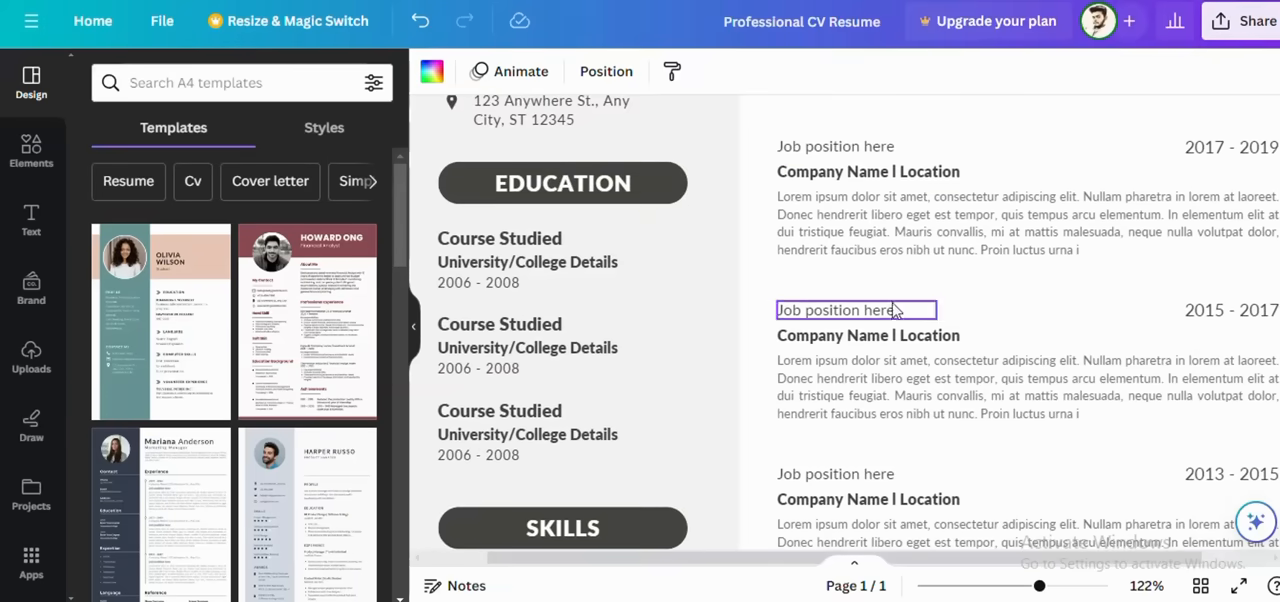
pyautogui.scroll(-4, 897, 321)
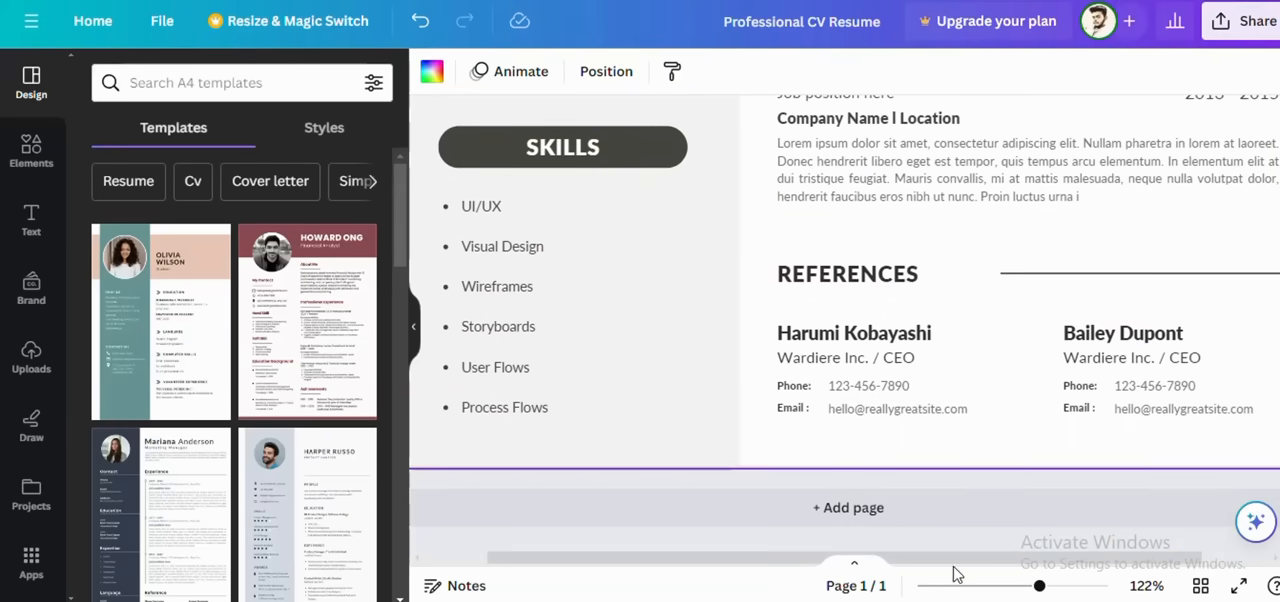
# Step: Look over the whole resume page and the alternative templates, and close the design to return to the template preview
pyautogui.moveTo(1039, 586); pyautogui.dragTo(976, 592)
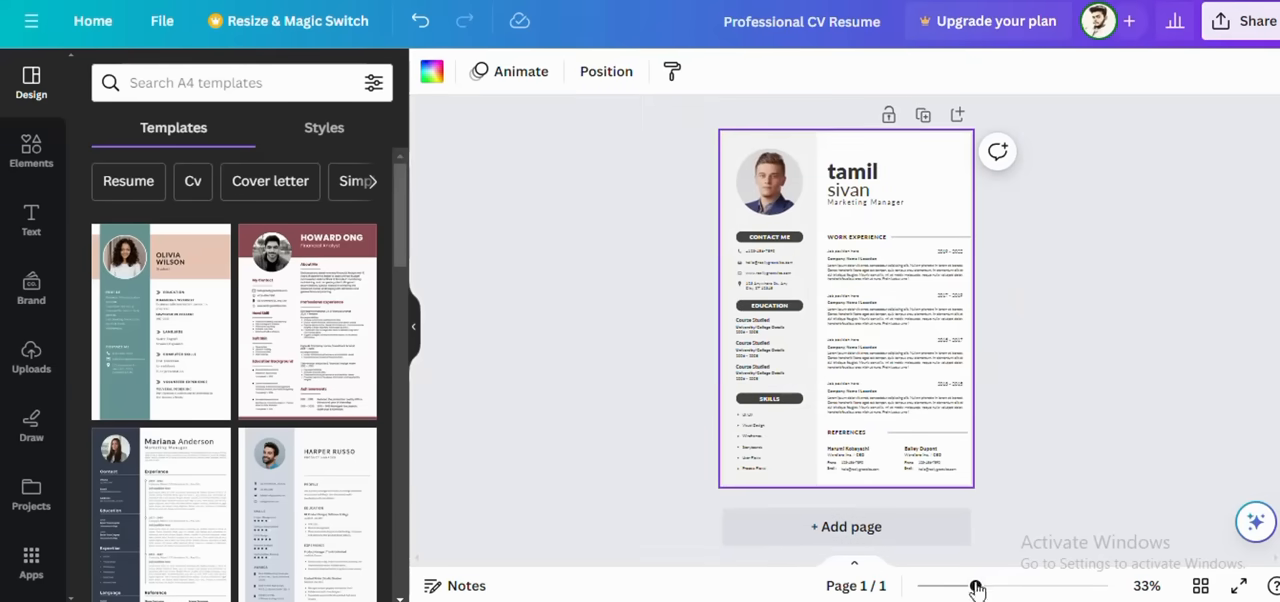
pyautogui.click(1049, 389)
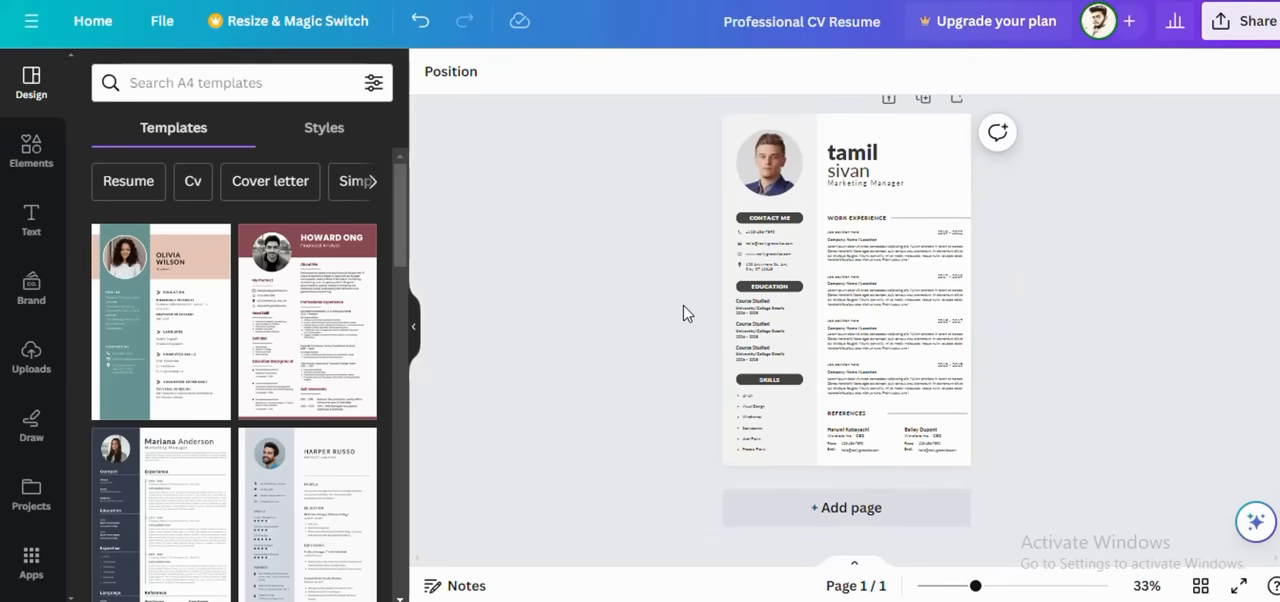
pyautogui.scroll(-10, 268, 322)
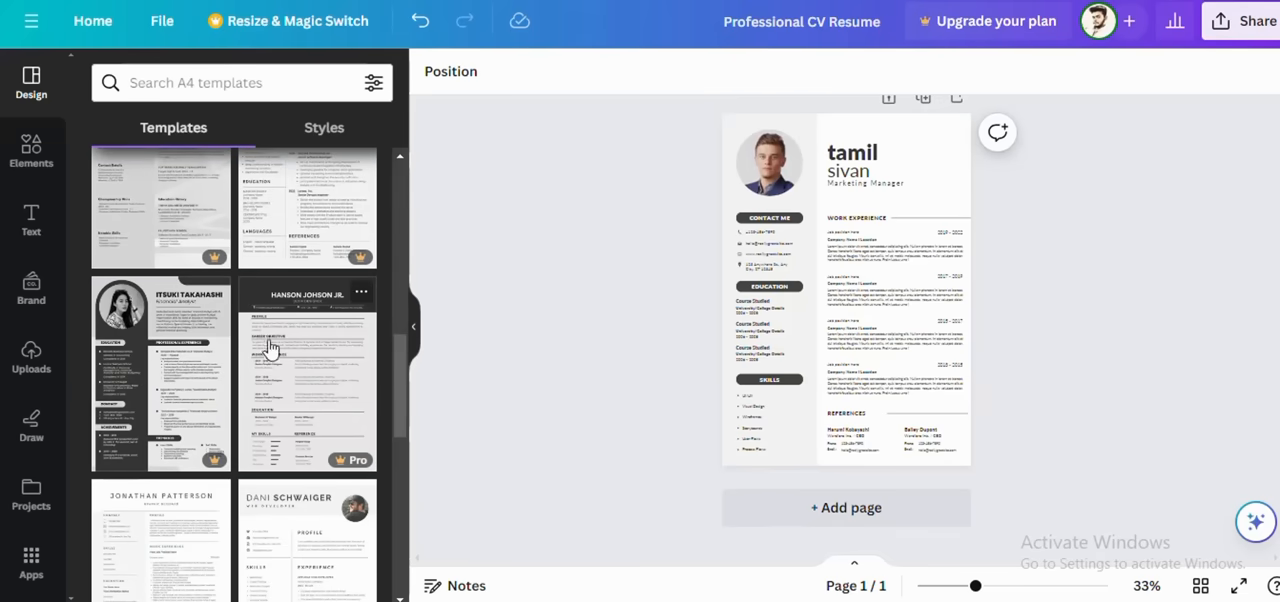
pyautogui.click(416, 22)
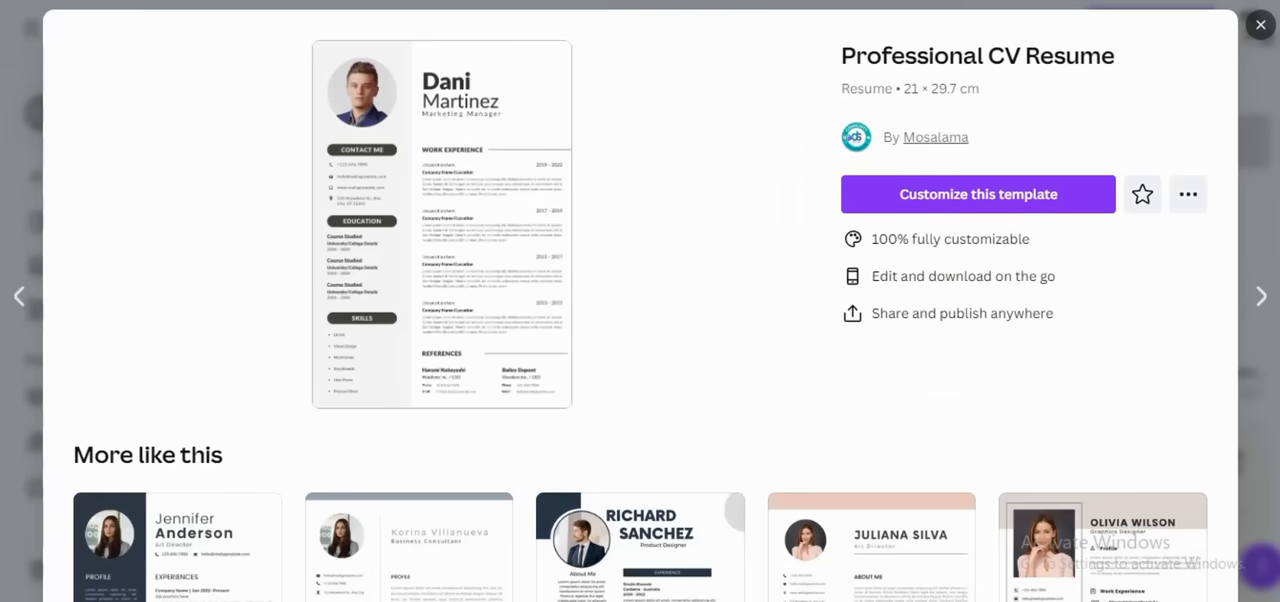
# Step: Close the resume template preview, return to the home page and search the templates for "ebook pages"
pyautogui.click(1260, 25)
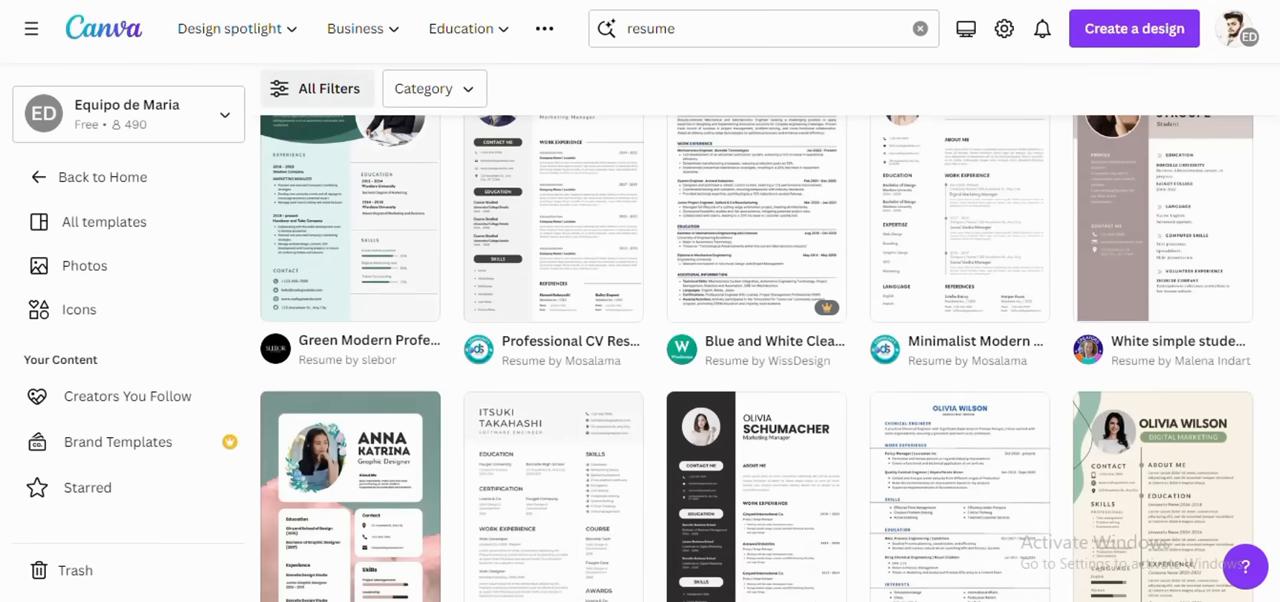
pyautogui.hotkey('alt', 'Left')
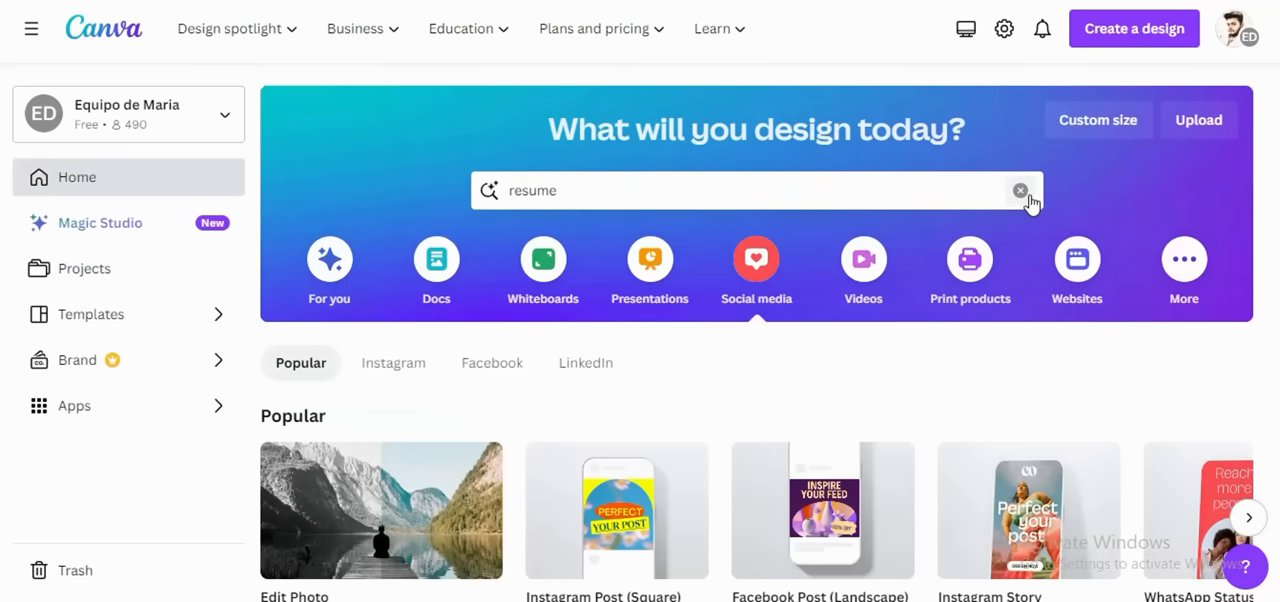
pyautogui.click(1028, 198)
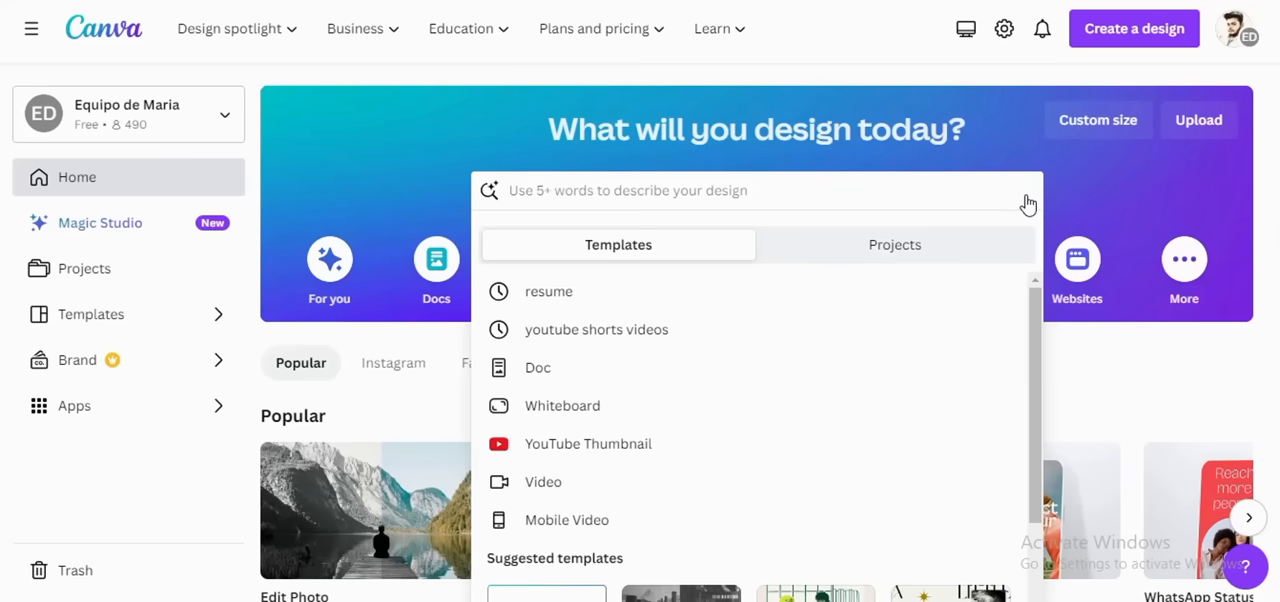
pyautogui.write('eb')
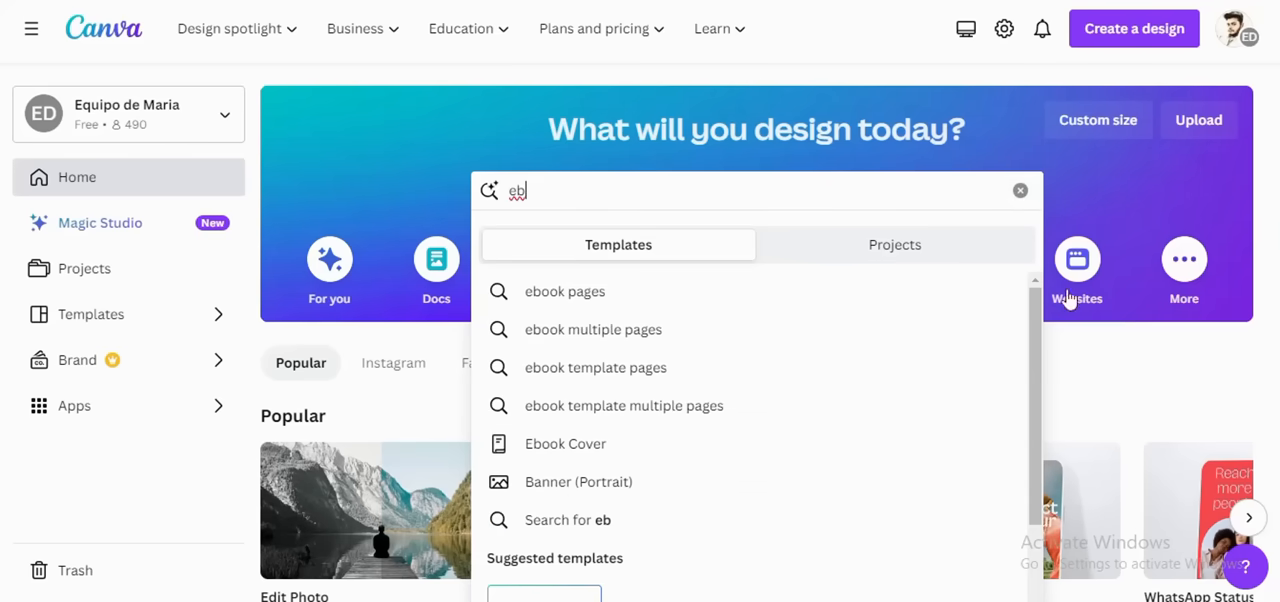
pyautogui.click(586, 302)
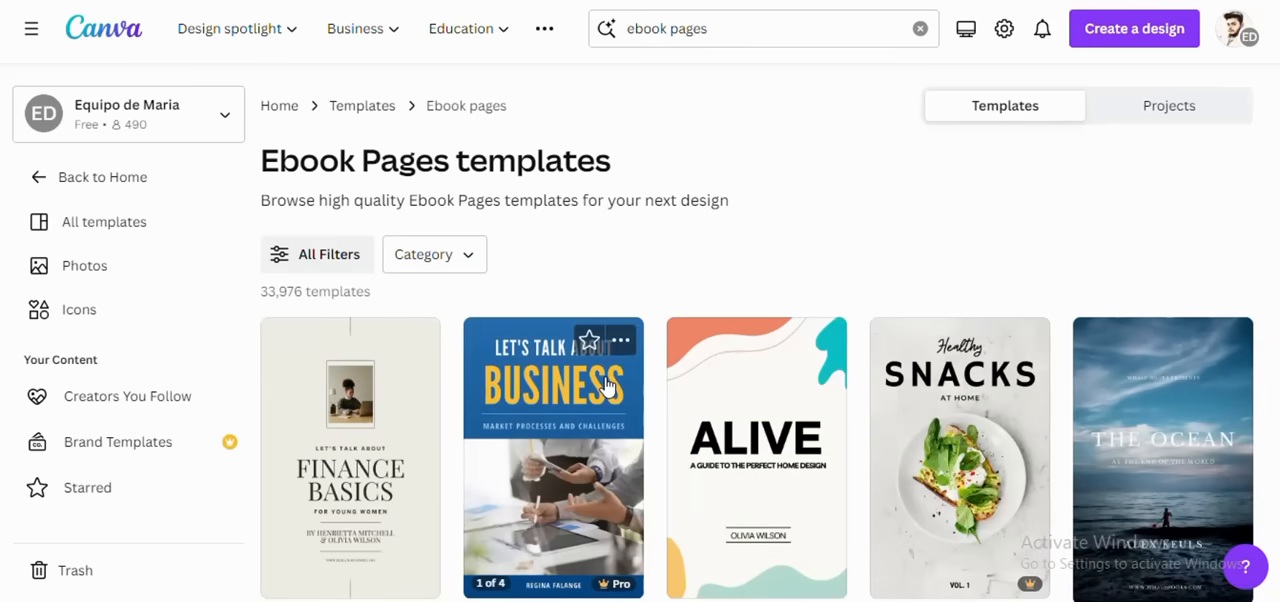
# Step: Find the Brown Minimalist Healthy Lifestyle Ebook Cover among the ebook templates and open it for customization
pyautogui.scroll(-2, 620, 400)
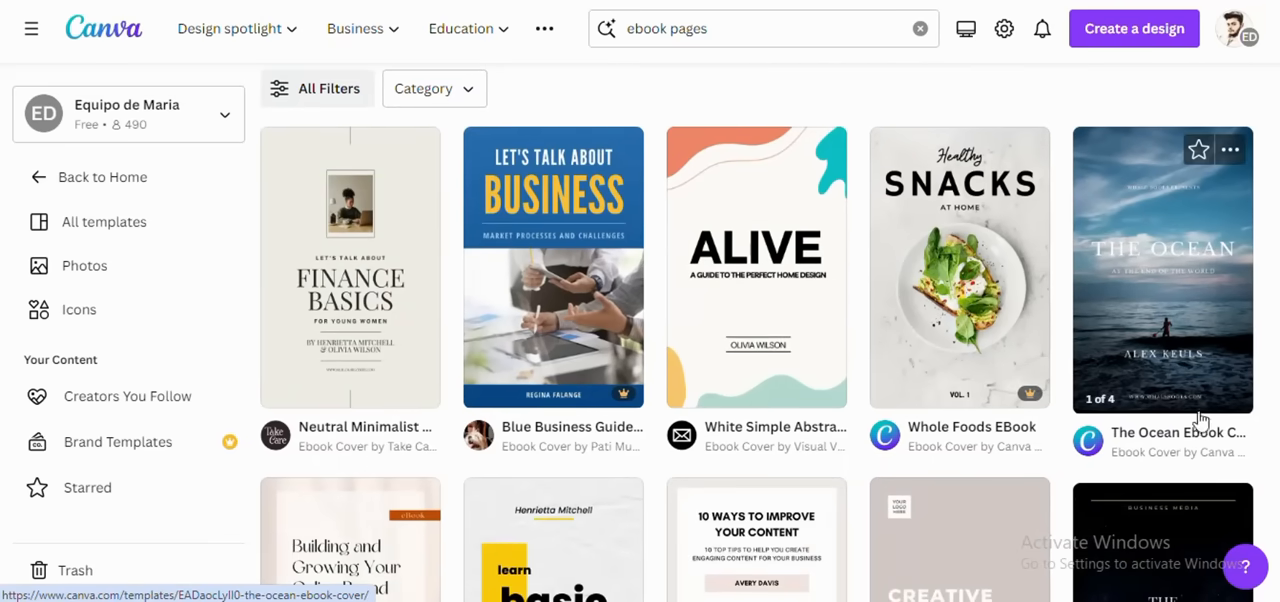
pyautogui.scroll(-4, 372, 344)
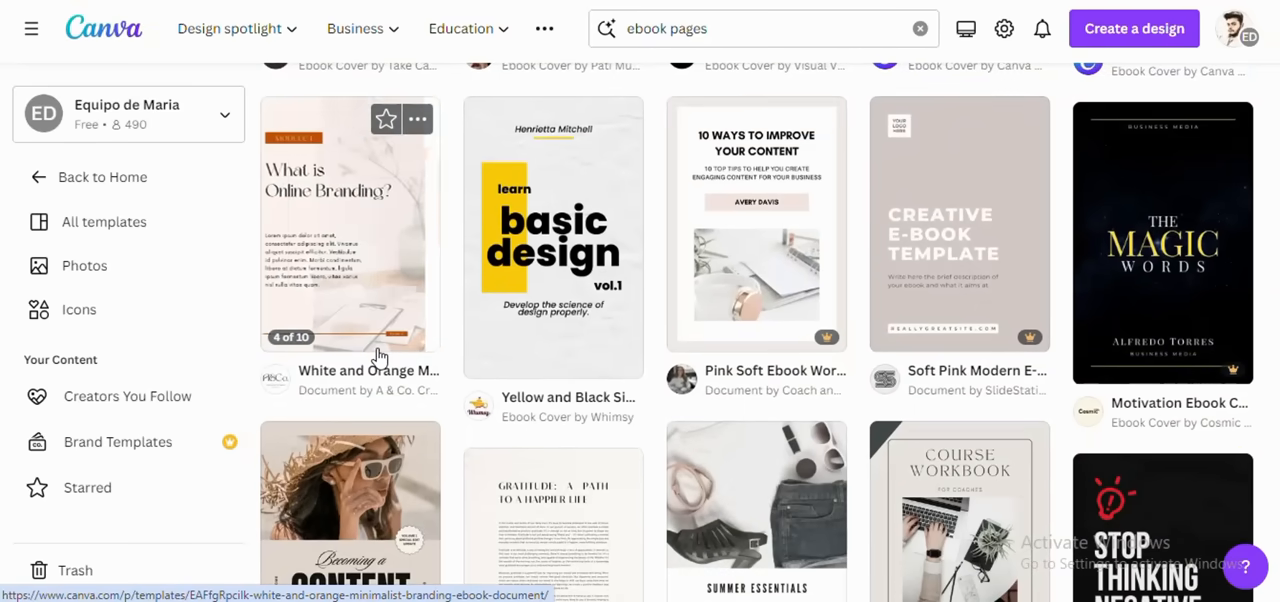
pyautogui.scroll(-1, 378, 357)
pyautogui.scroll(-3, 378, 357)
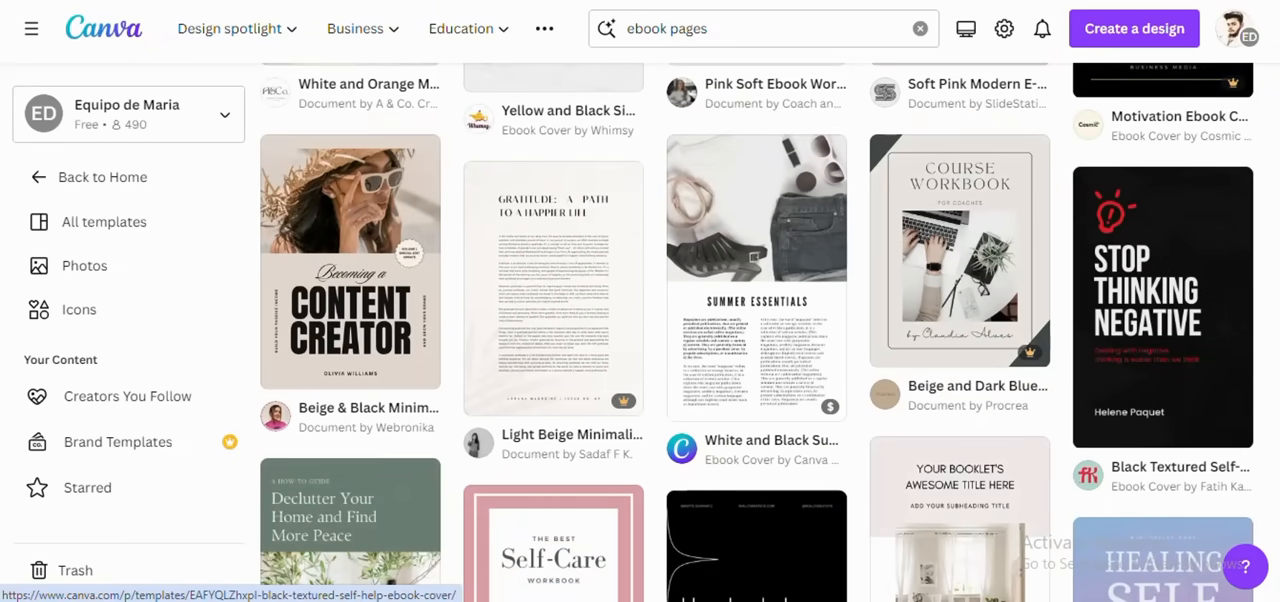
pyautogui.scroll(-4, 506, 362)
pyautogui.scroll(-7, 628, 417)
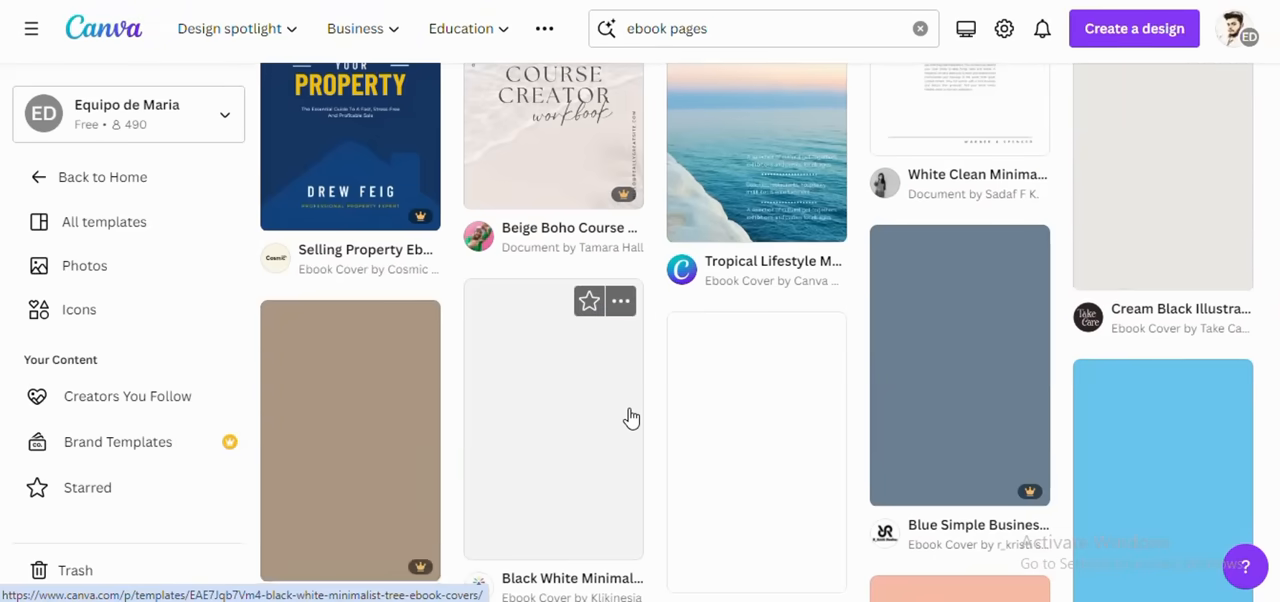
pyautogui.scroll(-10, 628, 417)
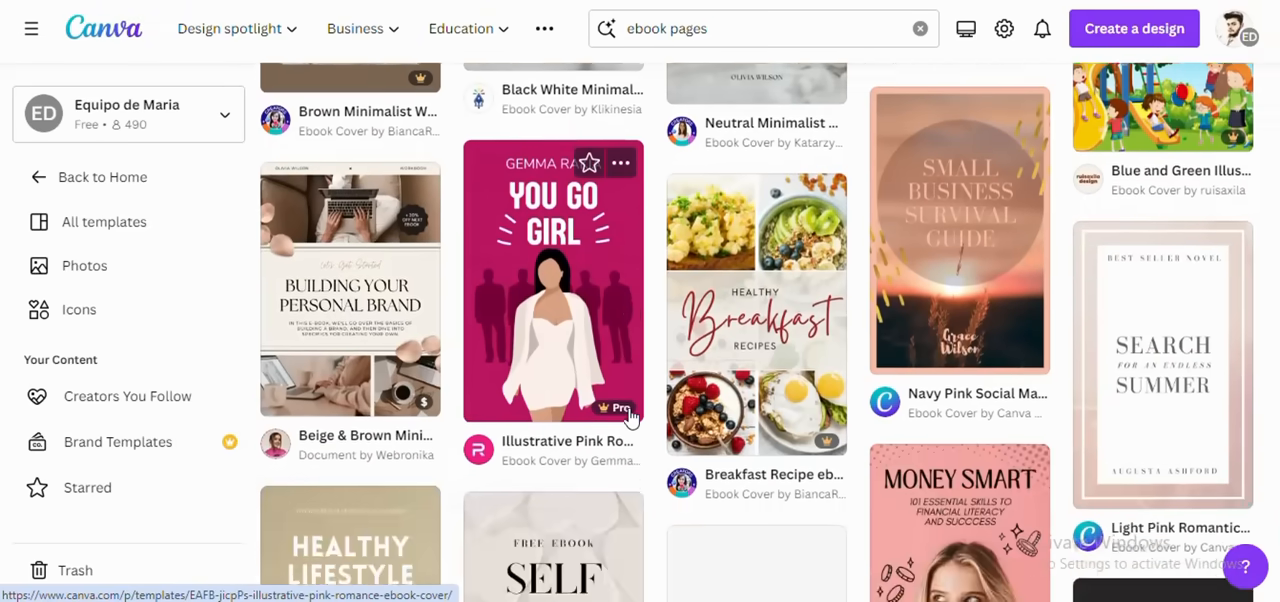
pyautogui.scroll(2, 628, 417)
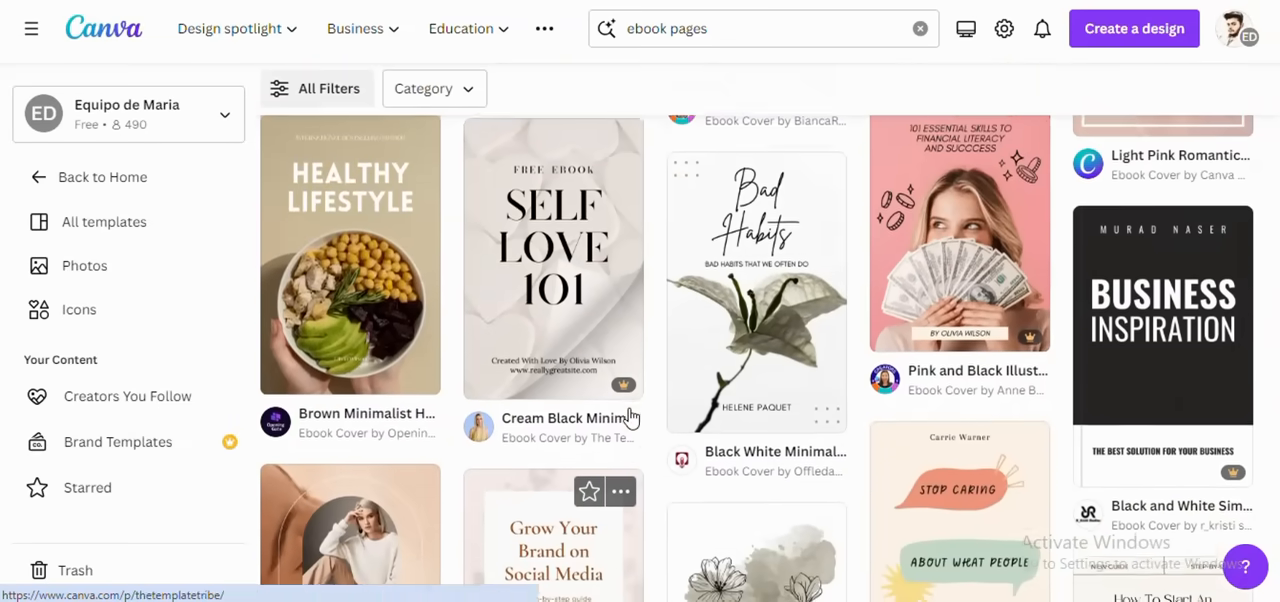
pyautogui.click(368, 370)
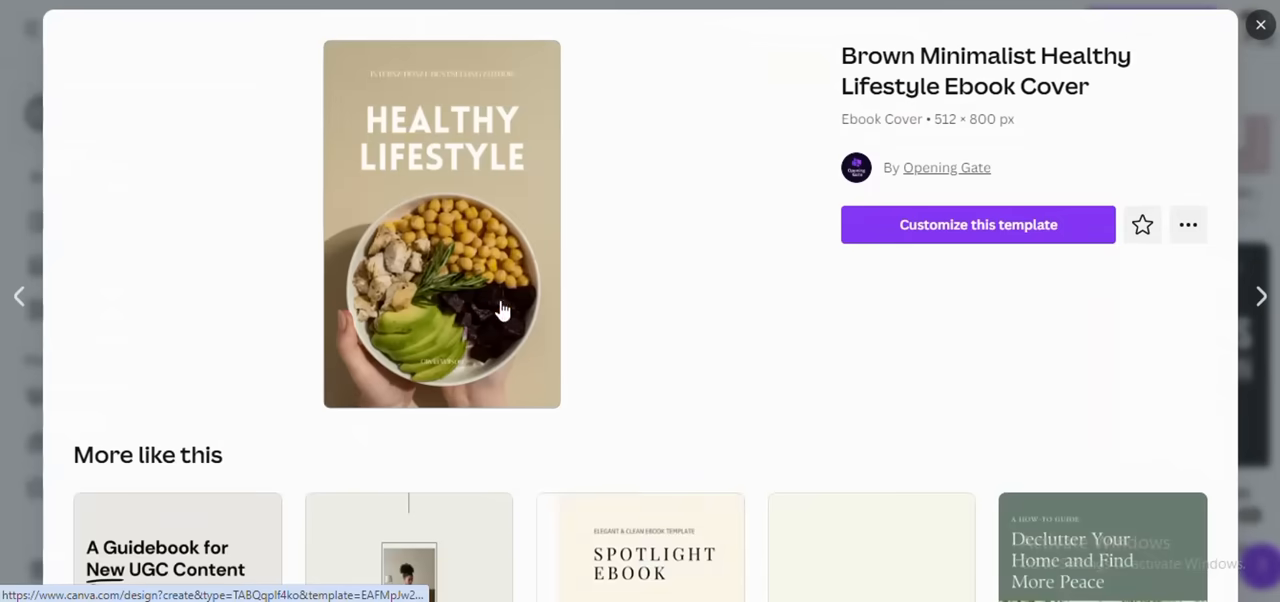
pyautogui.click(935, 226)
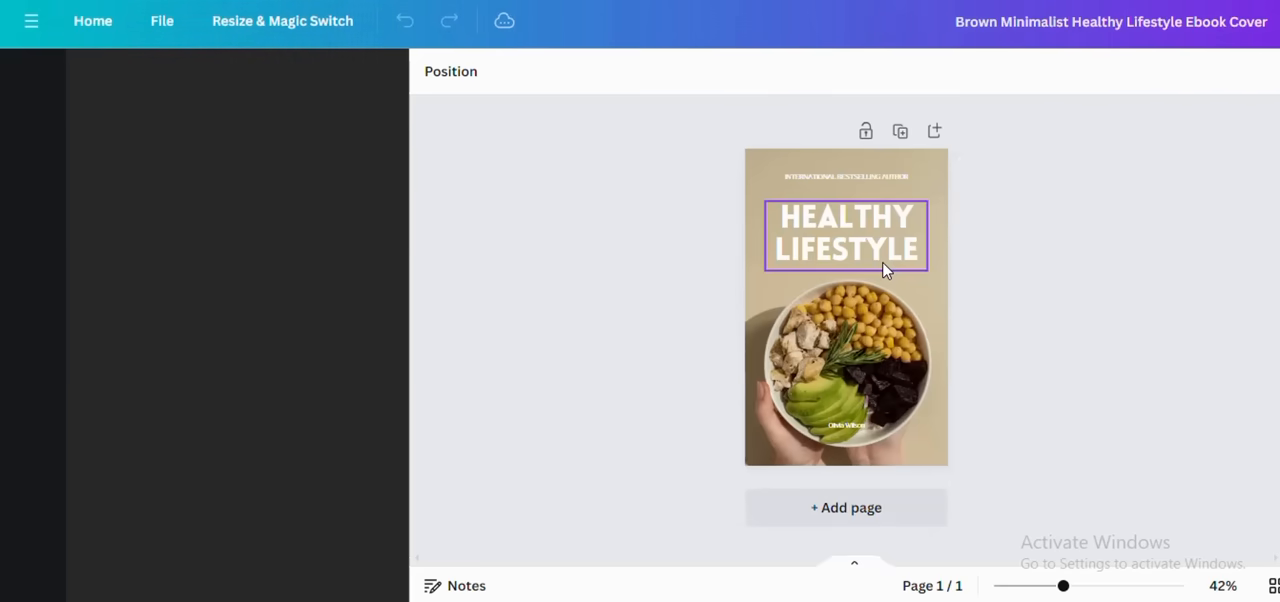
pyautogui.click(885, 268)
pyautogui.doubleClick(876, 266)
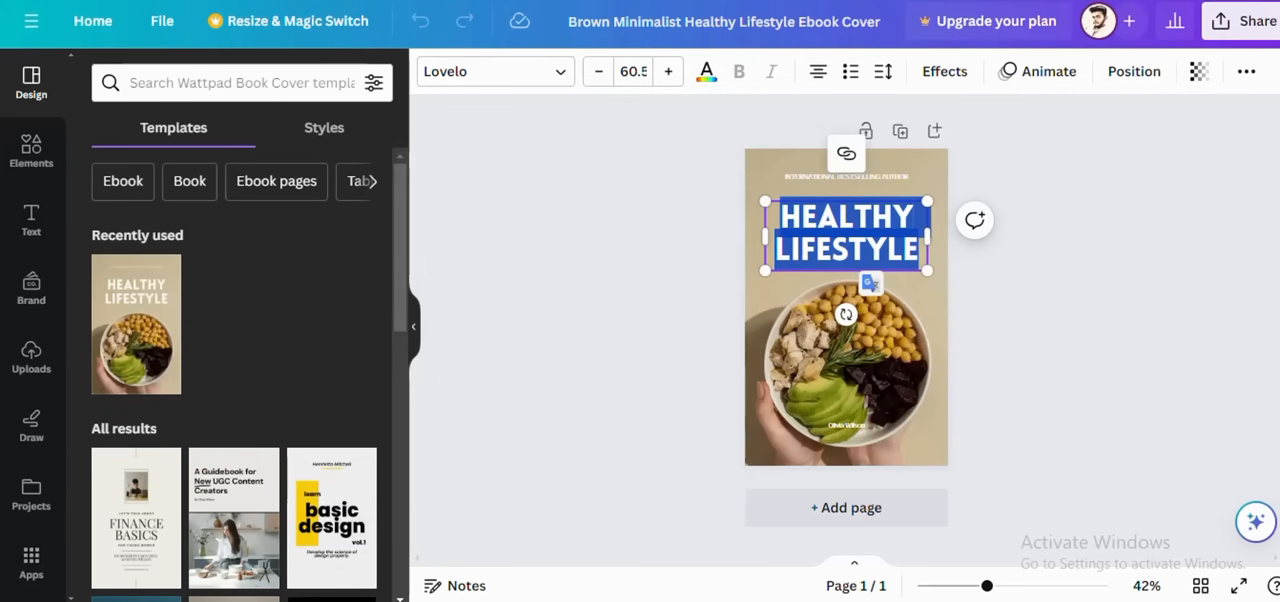
pyautogui.click(1023, 600)
pyautogui.click(990, 584)
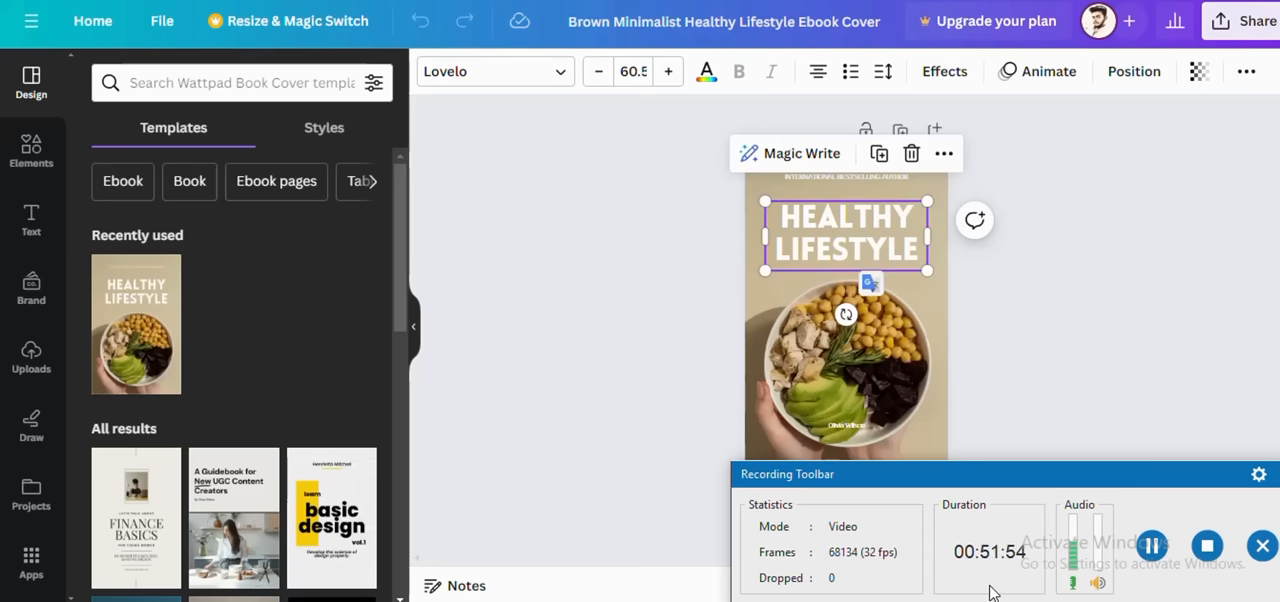
pyautogui.click(1165, 549)
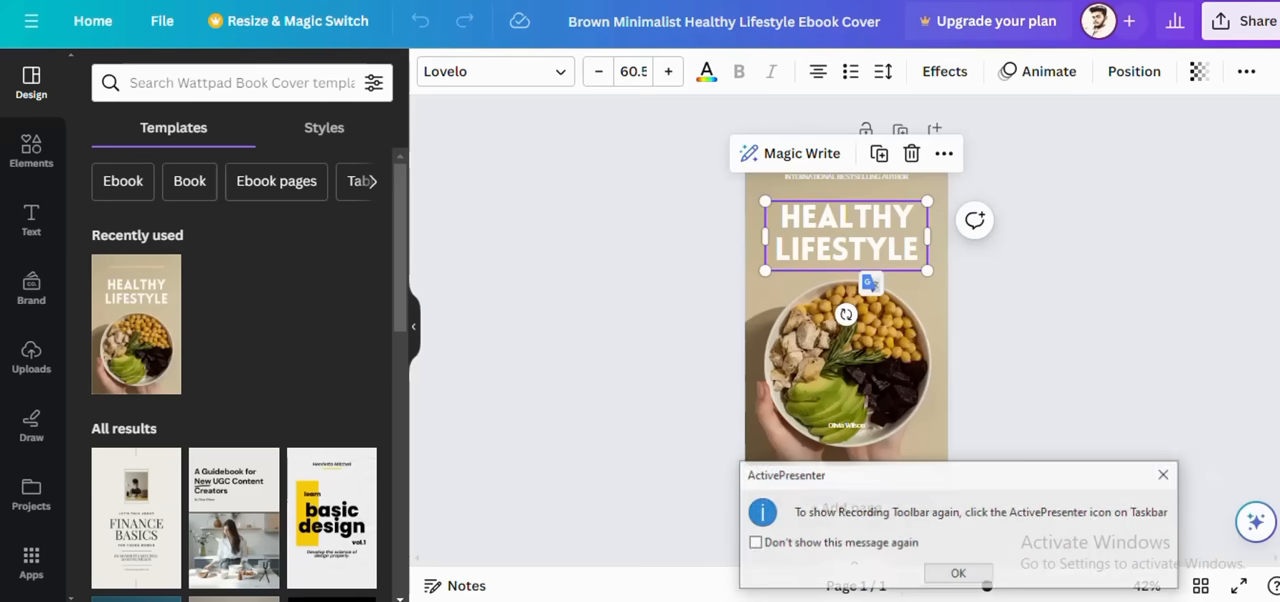
pyautogui.click(939, 578)
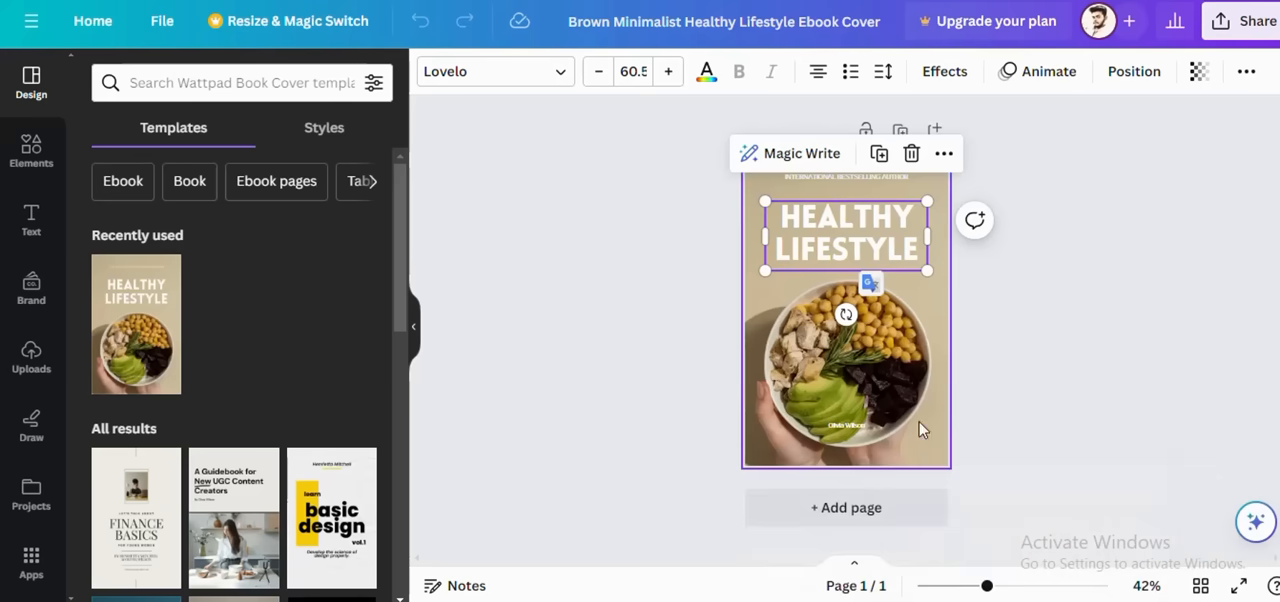
# Step: Try replacing the cover's background photo with beige #caba9a and Dark Gray #545454, undo both colours, and leave the photo's crop mode
pyautogui.click(939, 329)
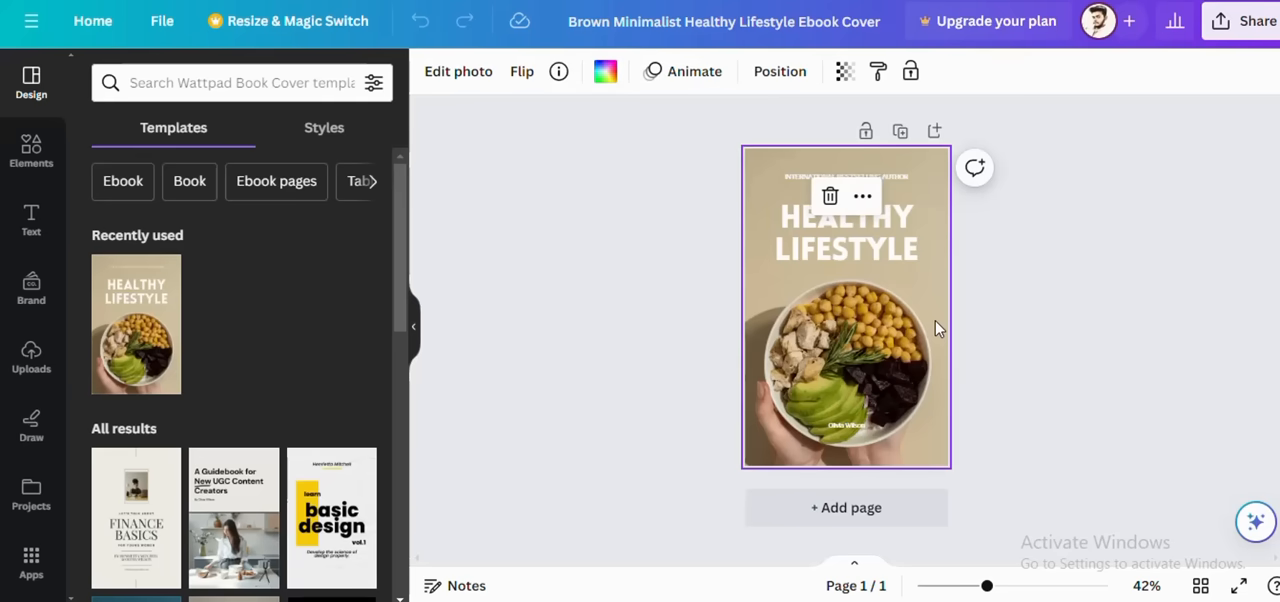
pyautogui.click(614, 78)
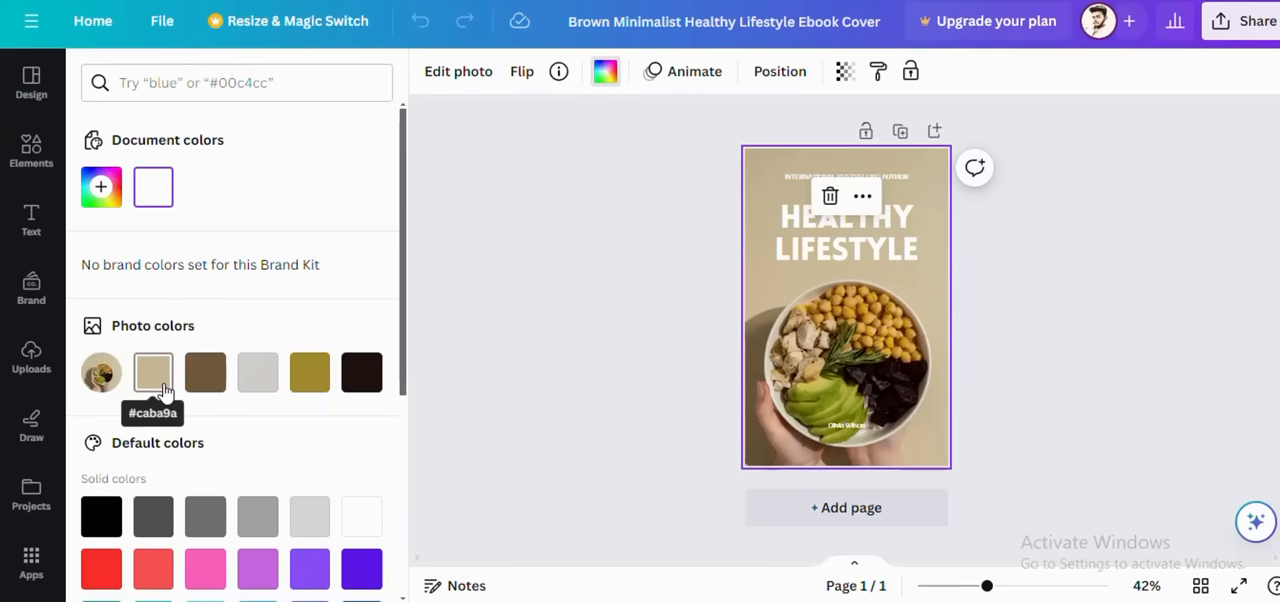
pyautogui.click(155, 372)
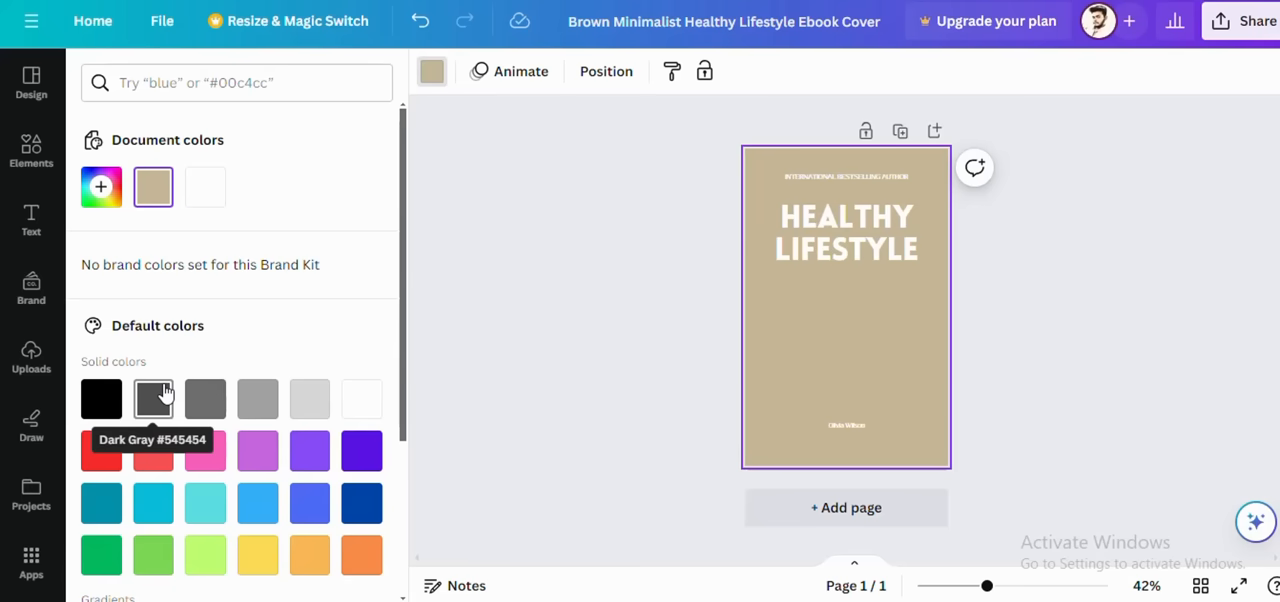
pyautogui.click(163, 394)
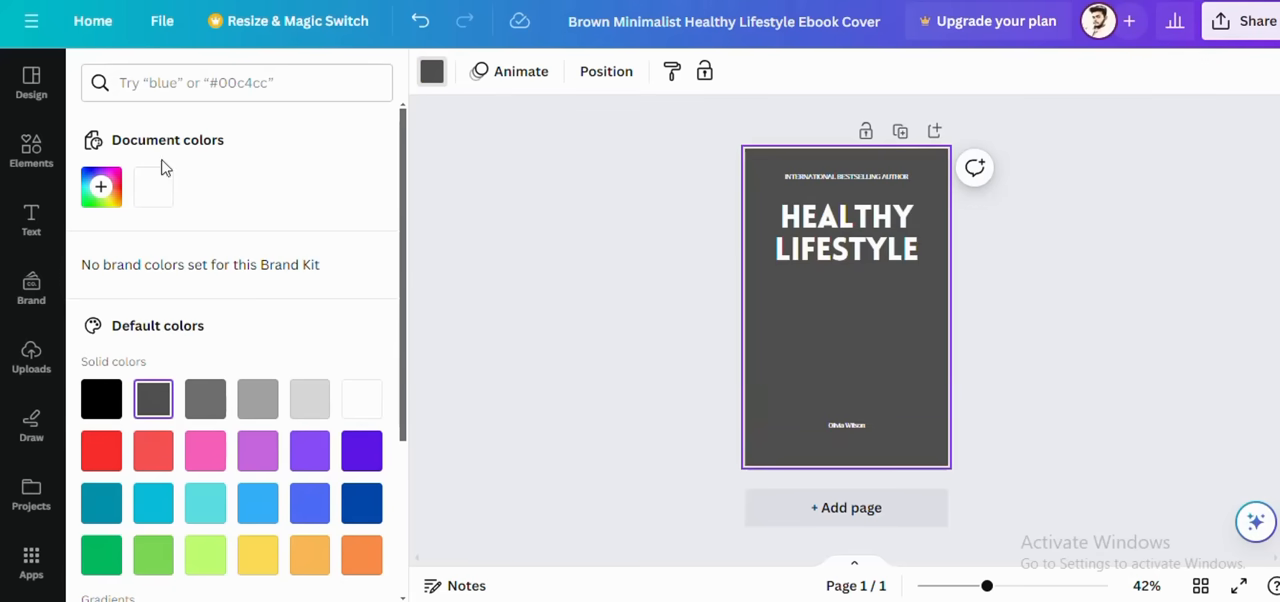
pyautogui.click(422, 24)
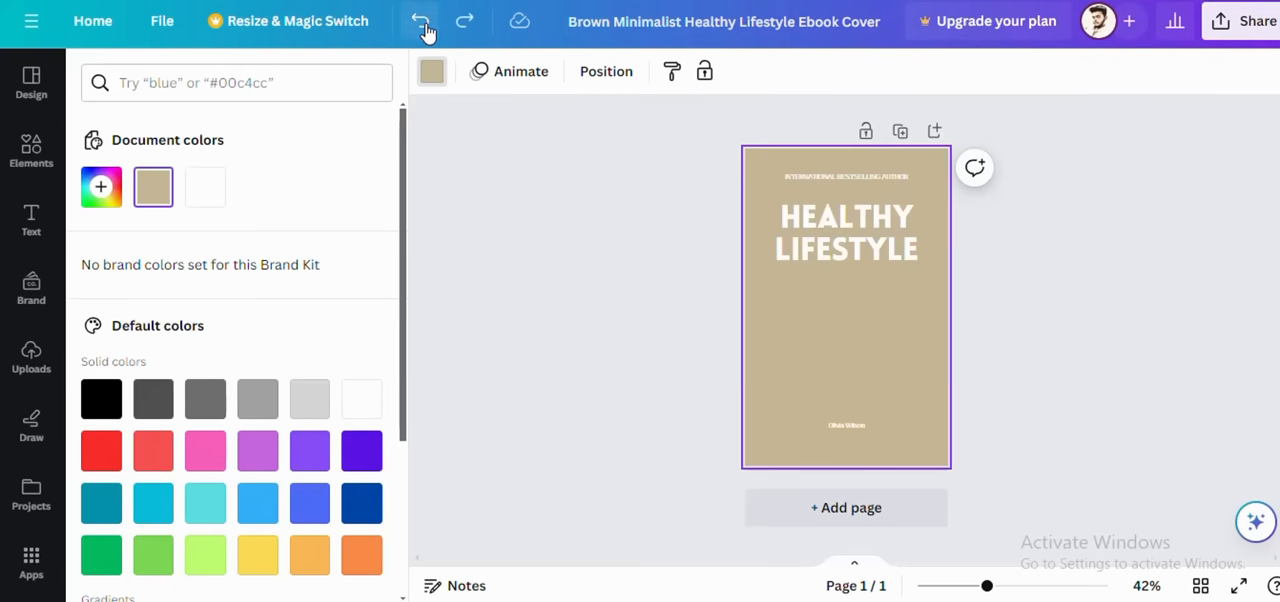
pyautogui.click(422, 24)
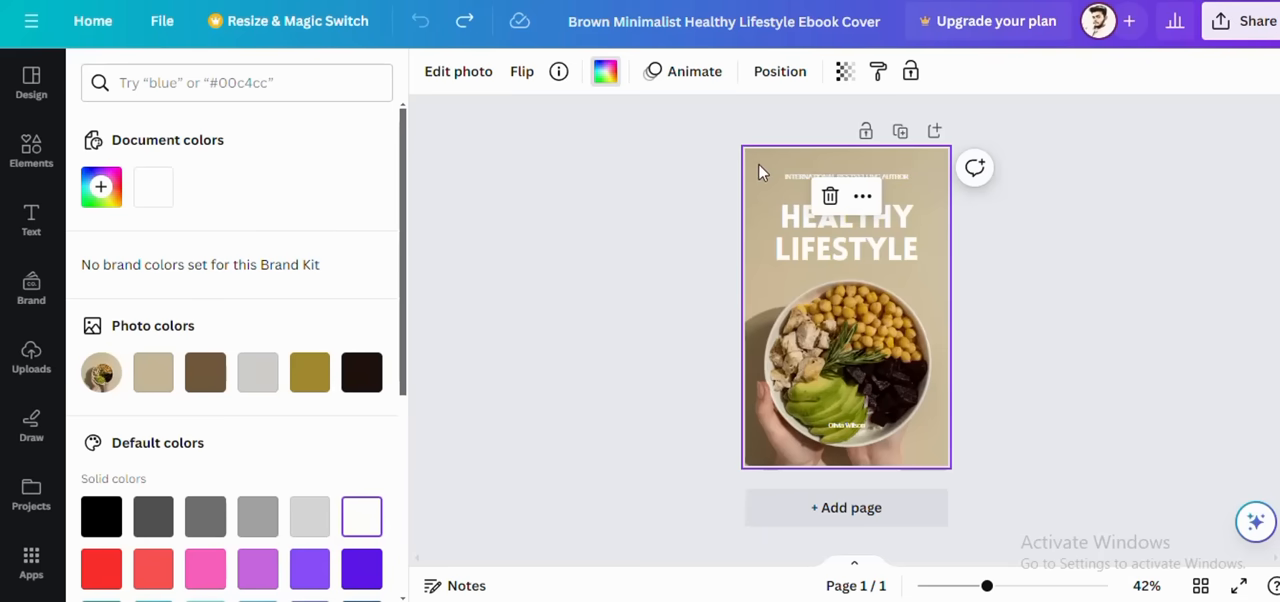
pyautogui.click(608, 74)
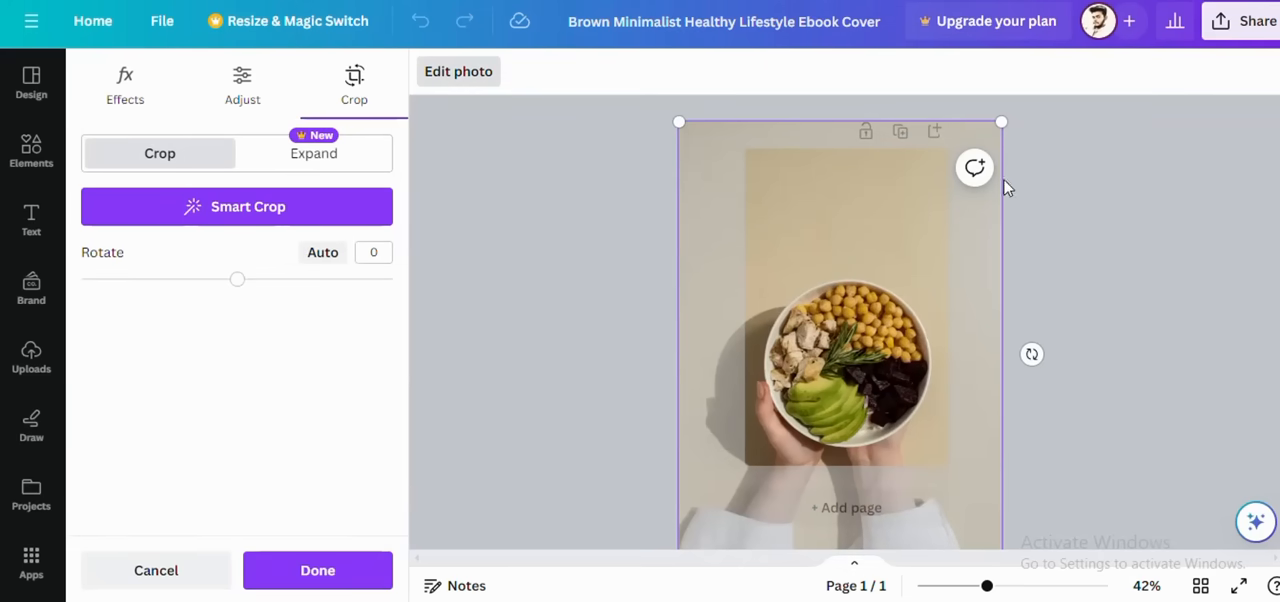
pyautogui.click(1196, 300)
# Step: Replace "LIFESTYLE" in the cover title with "WEIGHT LOSS" so it reads "HEALTHY WEIGHT LOSS"
pyautogui.click(864, 224)
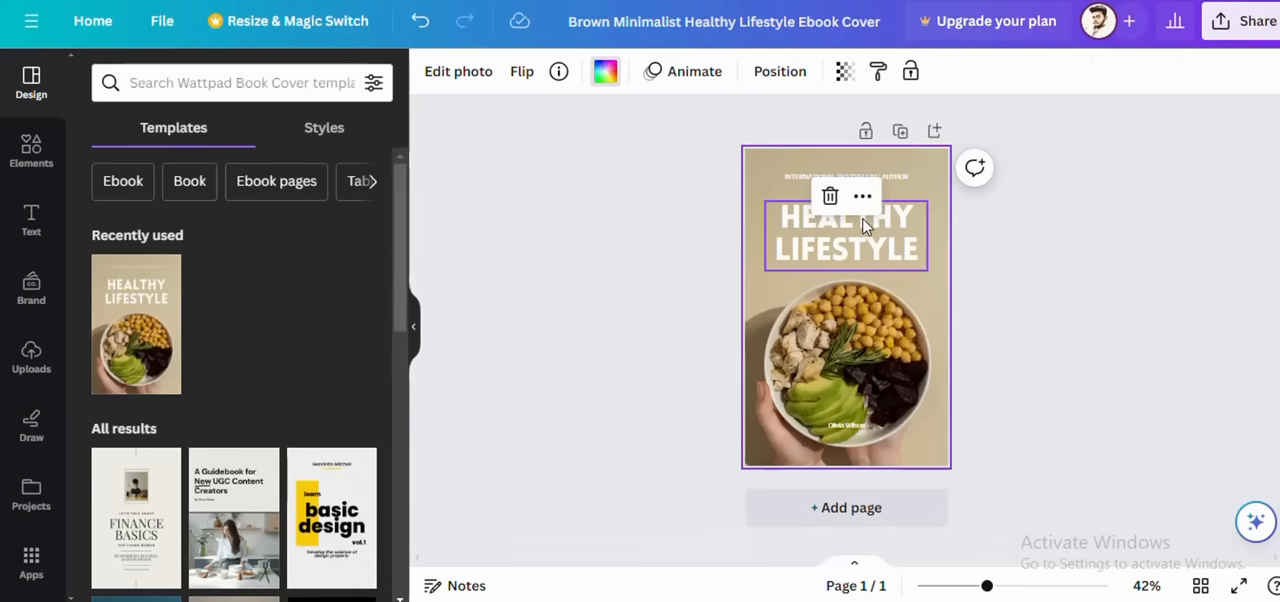
pyautogui.doubleClick(864, 224)
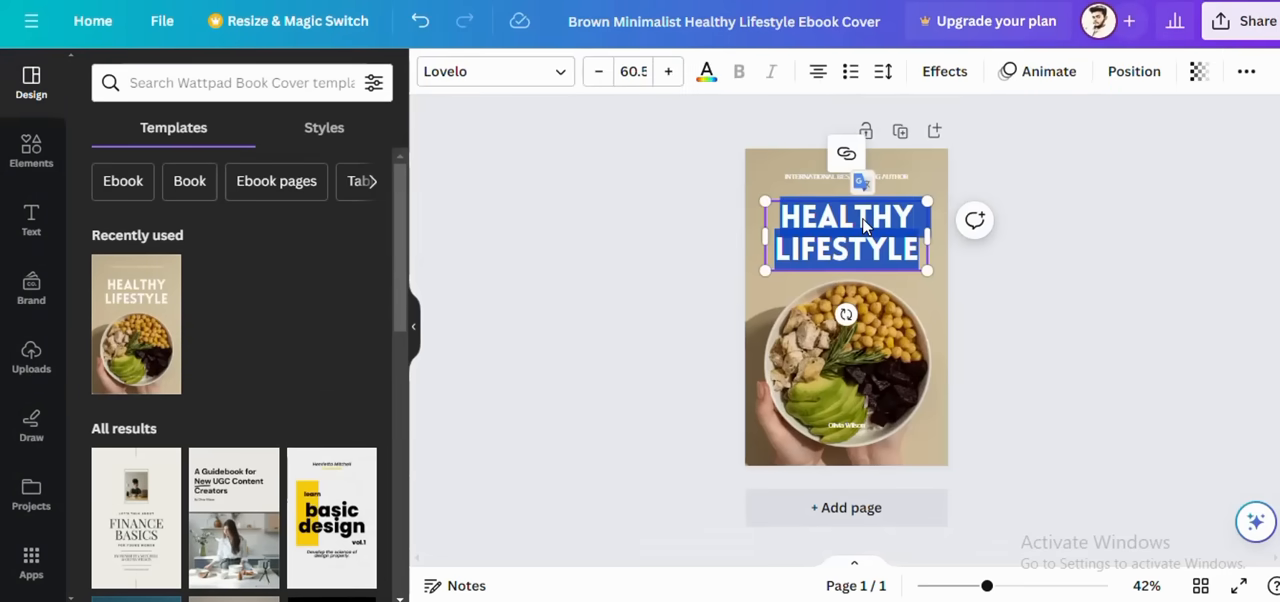
pyautogui.click(913, 251)
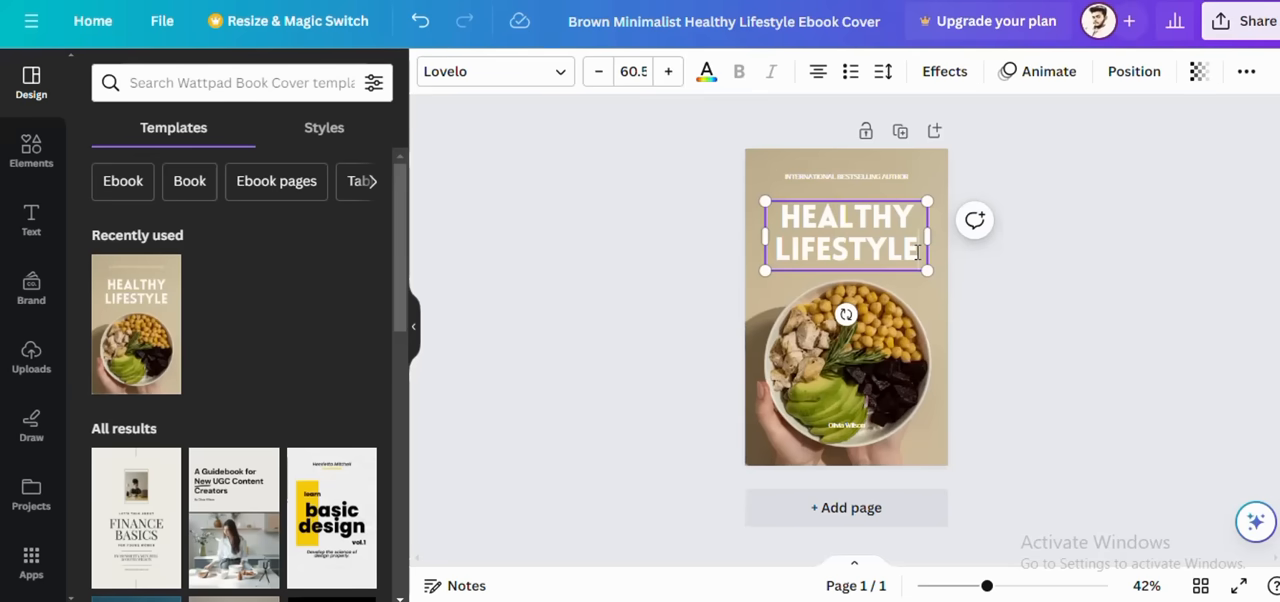
pyautogui.press('BackSpace')
pyautogui.press('BackSpace')
pyautogui.press('BackSpace')
pyautogui.press('BackSpace')
pyautogui.press('BackSpace')
pyautogui.press('BackSpace')
pyautogui.press('BackSpace')
pyautogui.press('BackSpace')
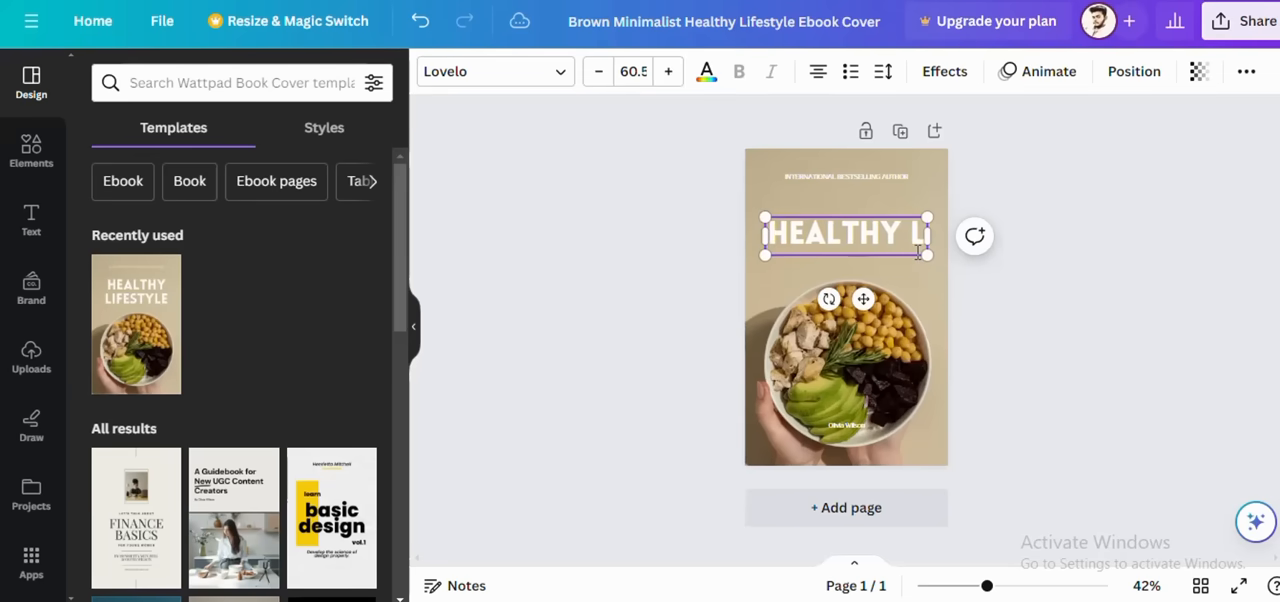
pyautogui.press('BackSpace')
pyautogui.write('WE')
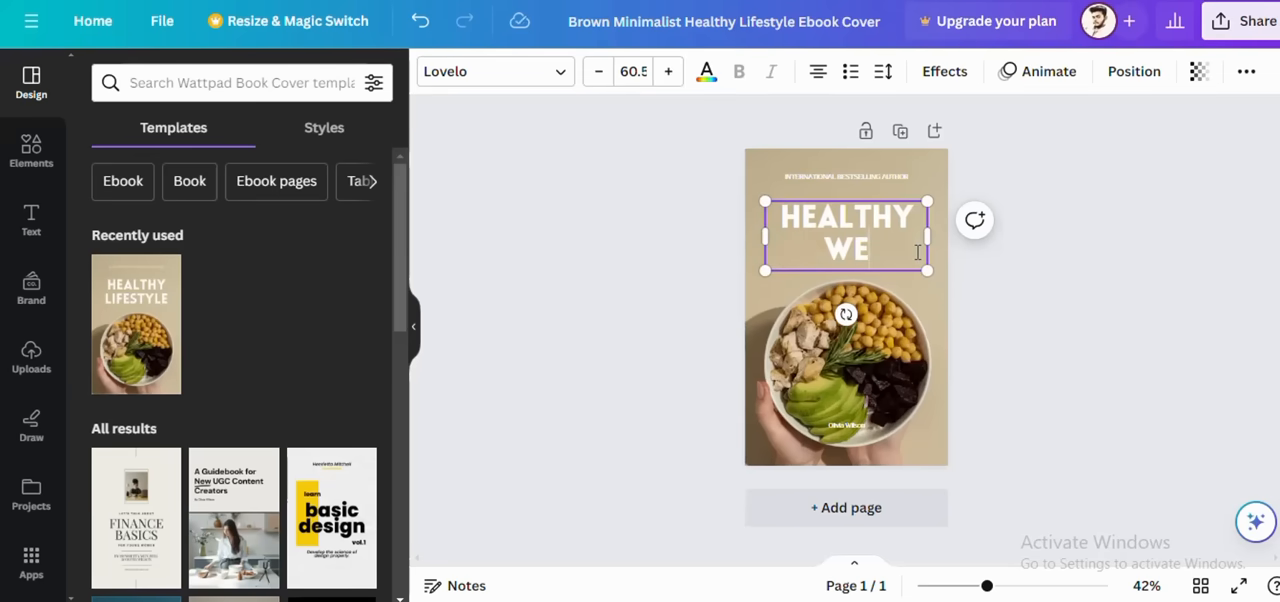
pyautogui.write('IGHT')
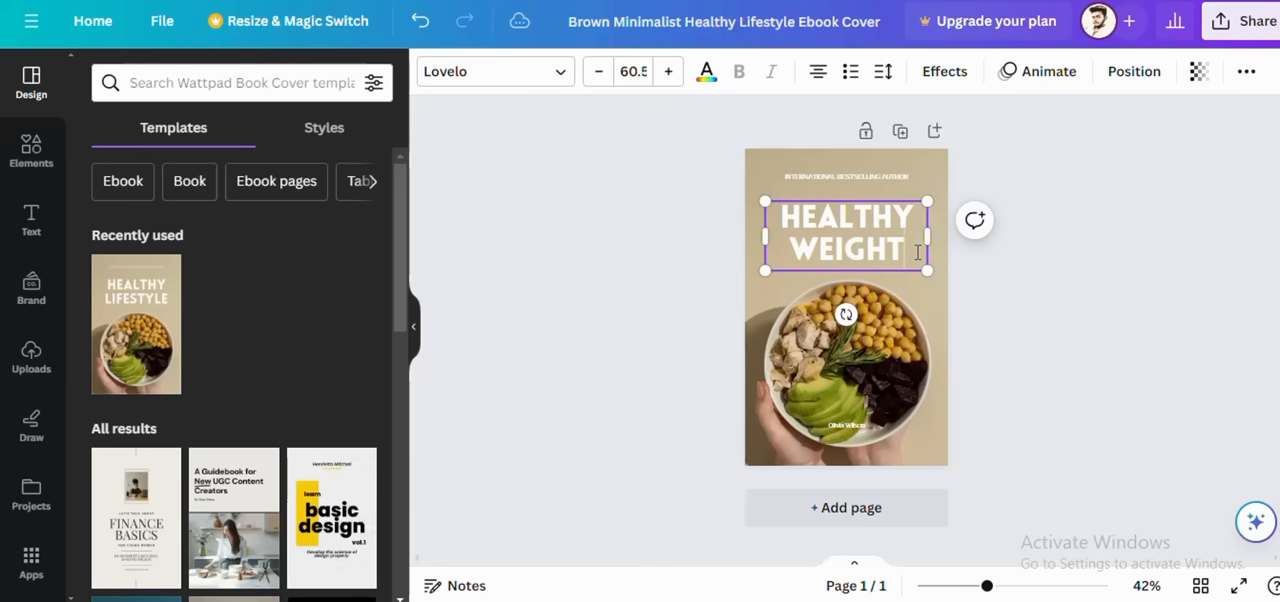
pyautogui.write(' LOSS')
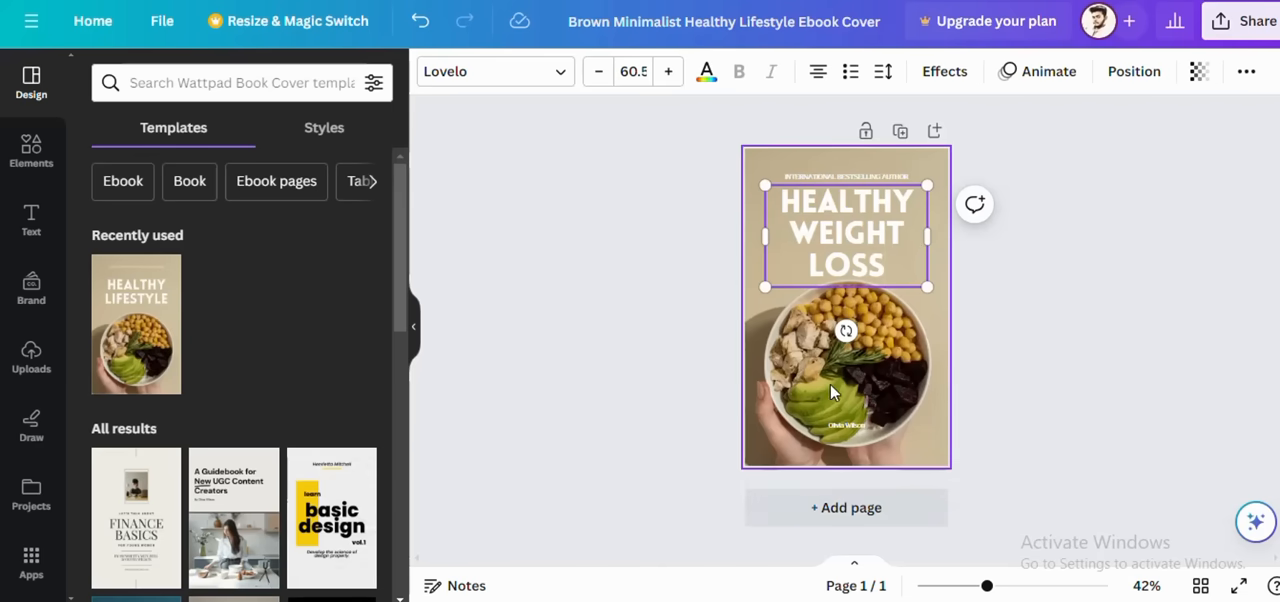
# Step: Delete the sample author name near the cover's lower edge and select the background photo
pyautogui.click(845, 424)
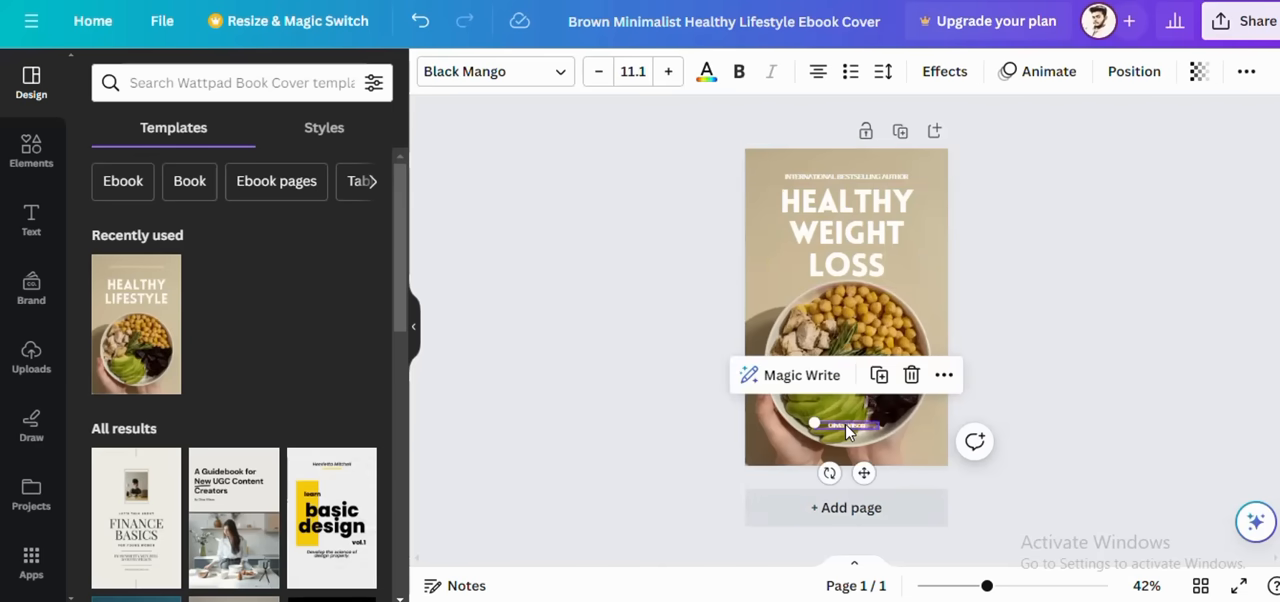
pyautogui.press('Delete')
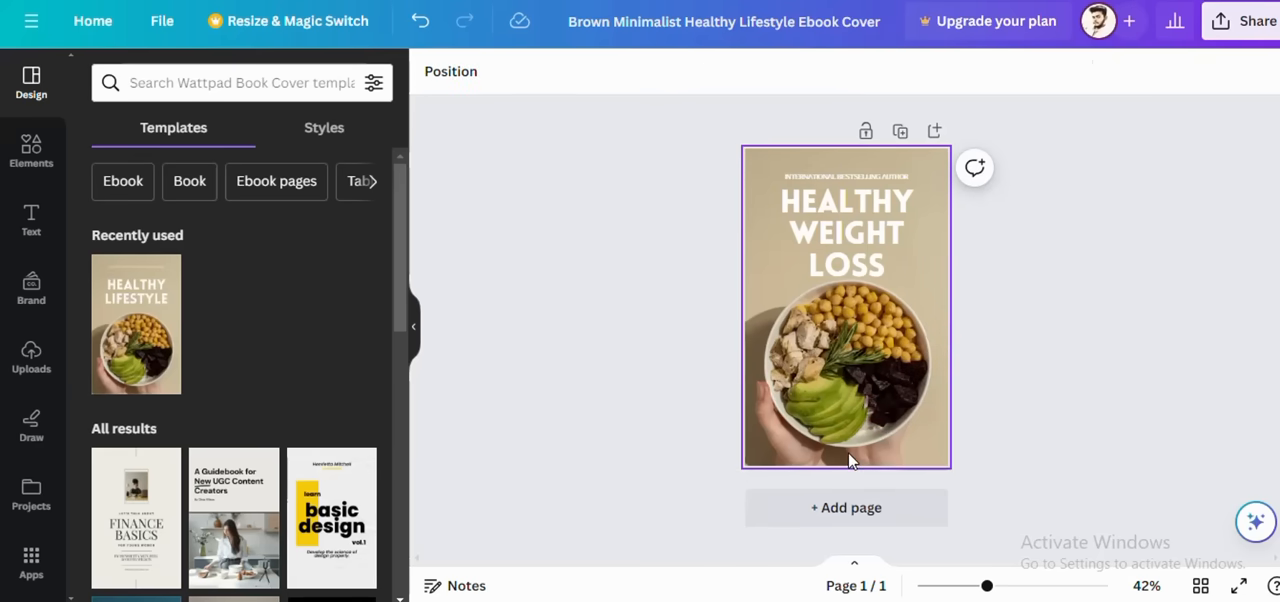
pyautogui.click(848, 452)
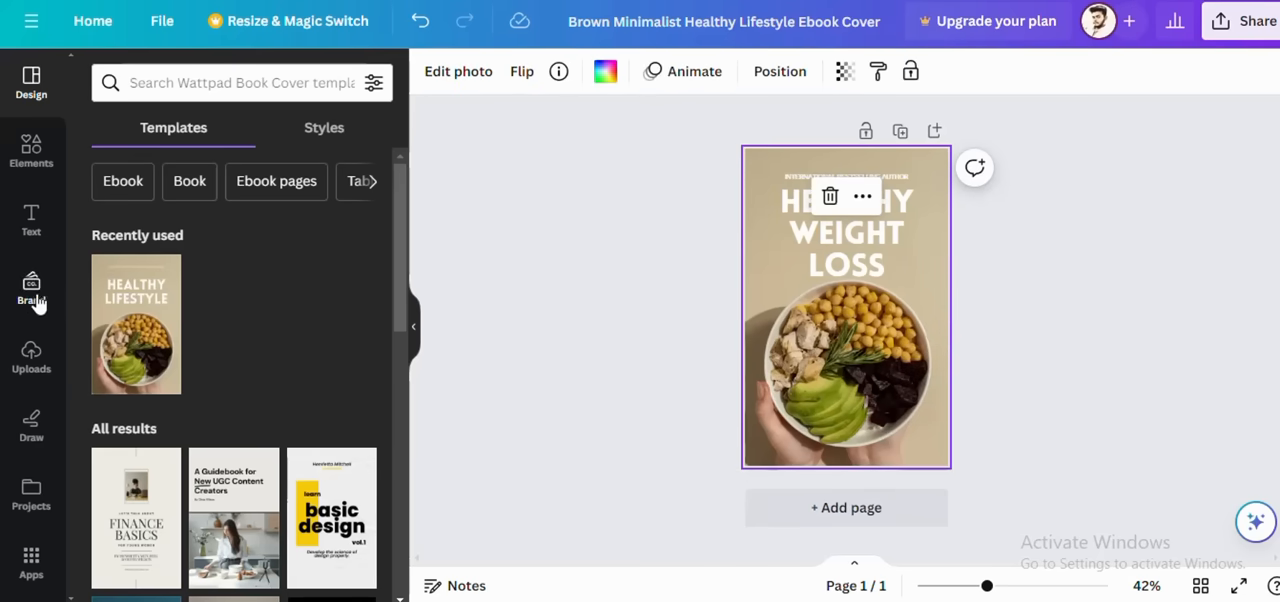
pyautogui.scroll(-3, 217, 437)
pyautogui.scroll(3, 218, 437)
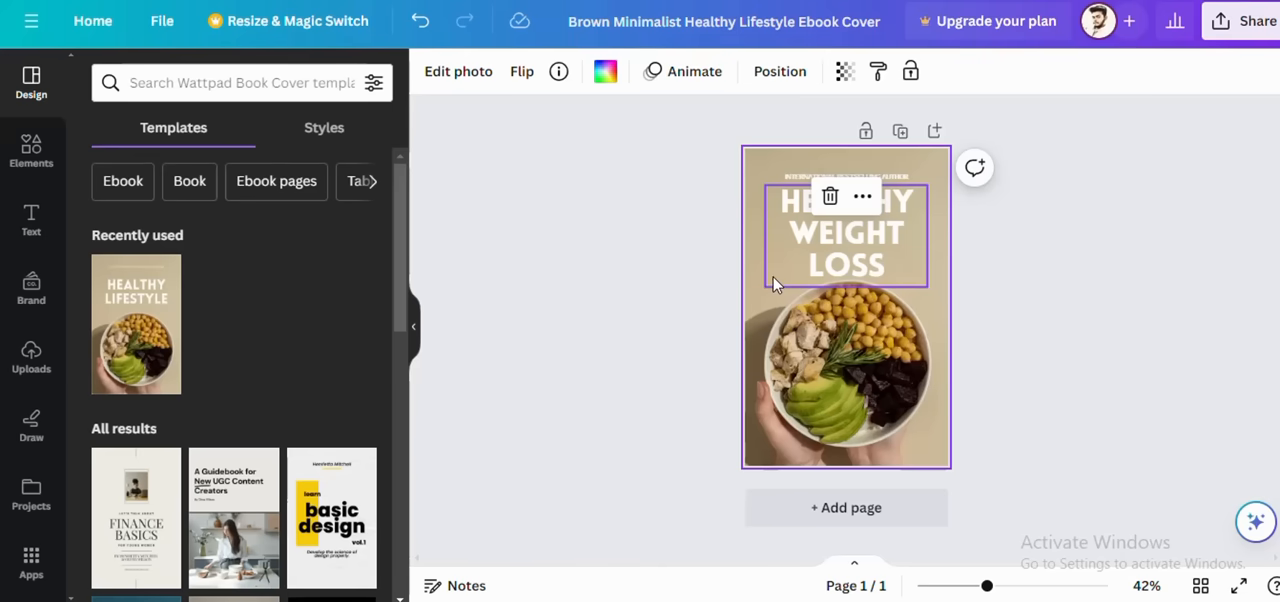
# Step: Try replacing the cover's background photo with solid green and undo the colour
pyautogui.click(727, 300)
pyautogui.click(772, 166)
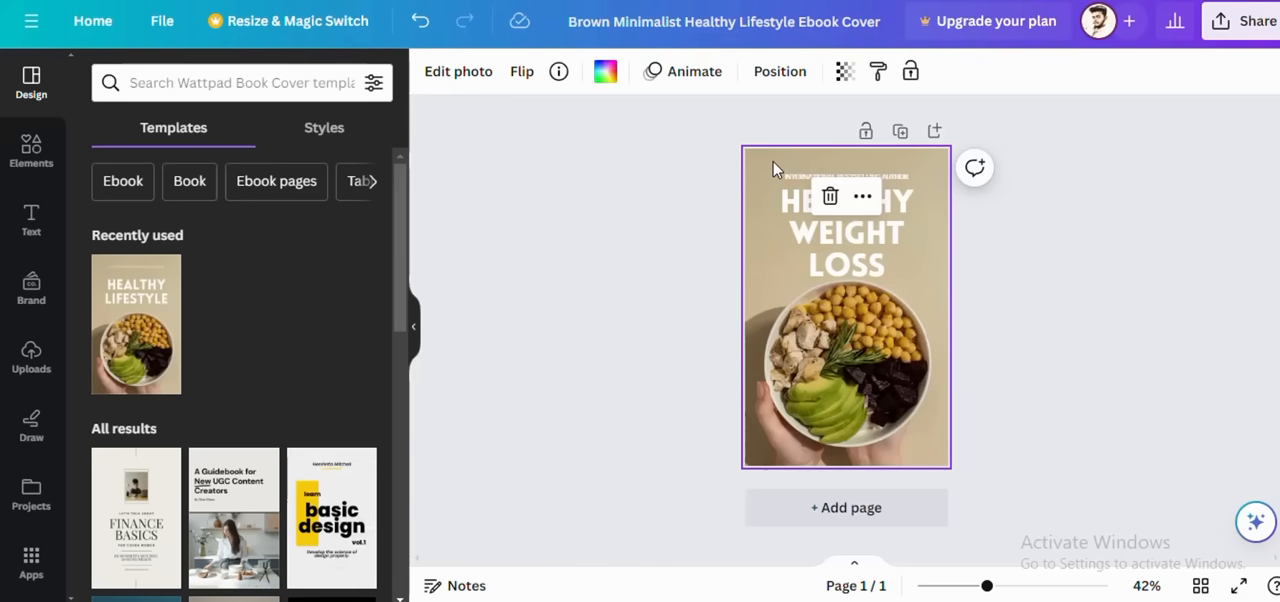
pyautogui.click(606, 72)
pyautogui.scroll(-5, 194, 250)
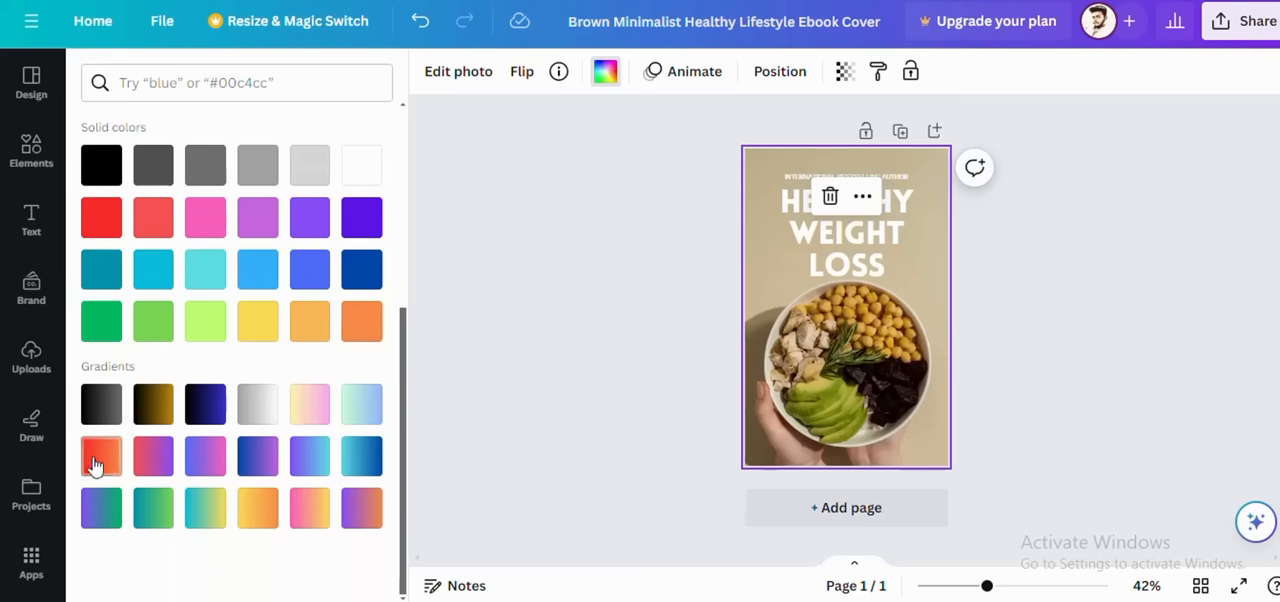
pyautogui.click(100, 333)
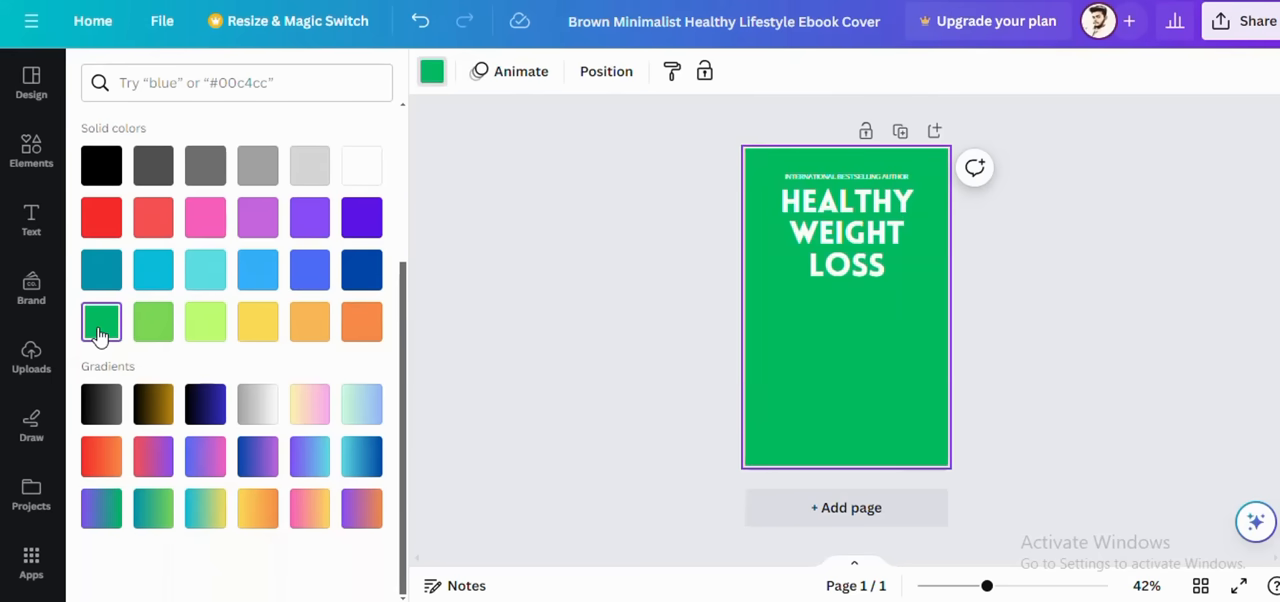
pyautogui.click(420, 21)
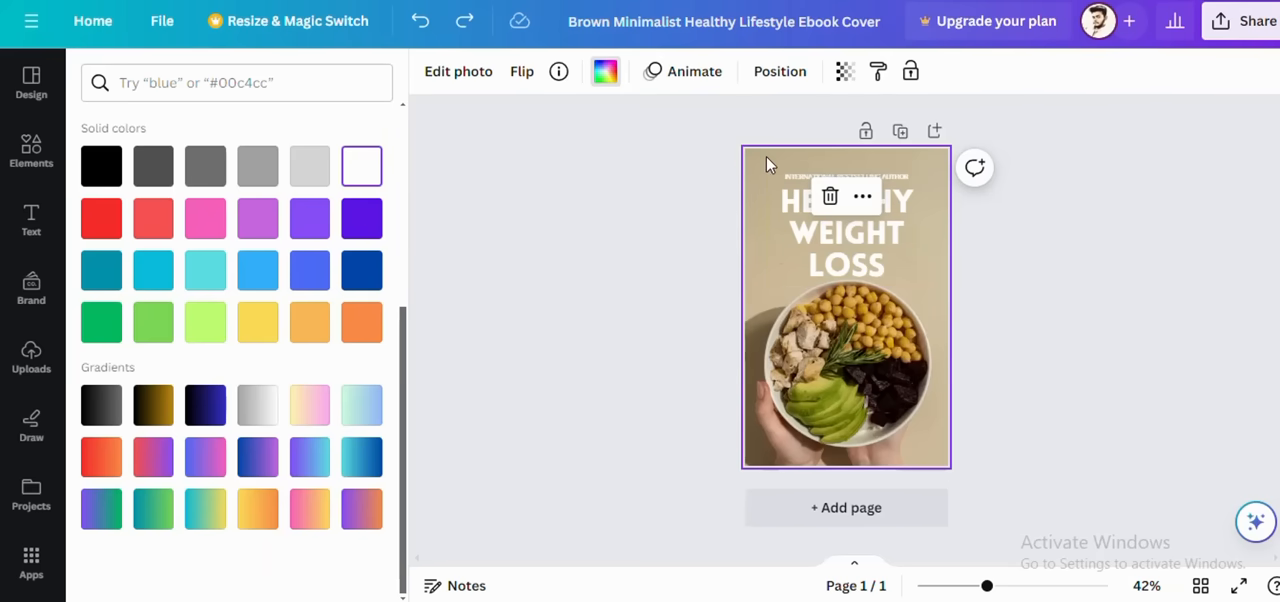
# Step: Try a black-to-gray gradient, solid teal and a gray-to-white gradient as the cover background, and undo all three
pyautogui.click(101, 405)
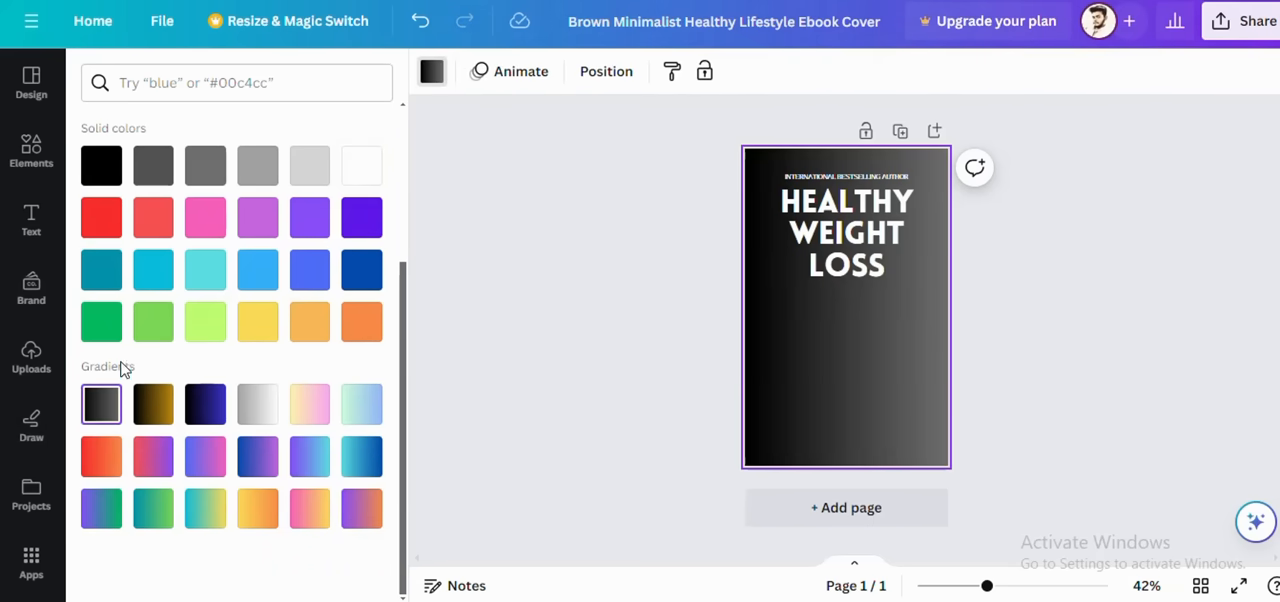
pyautogui.scroll(2, 122, 368)
pyautogui.click(101, 460)
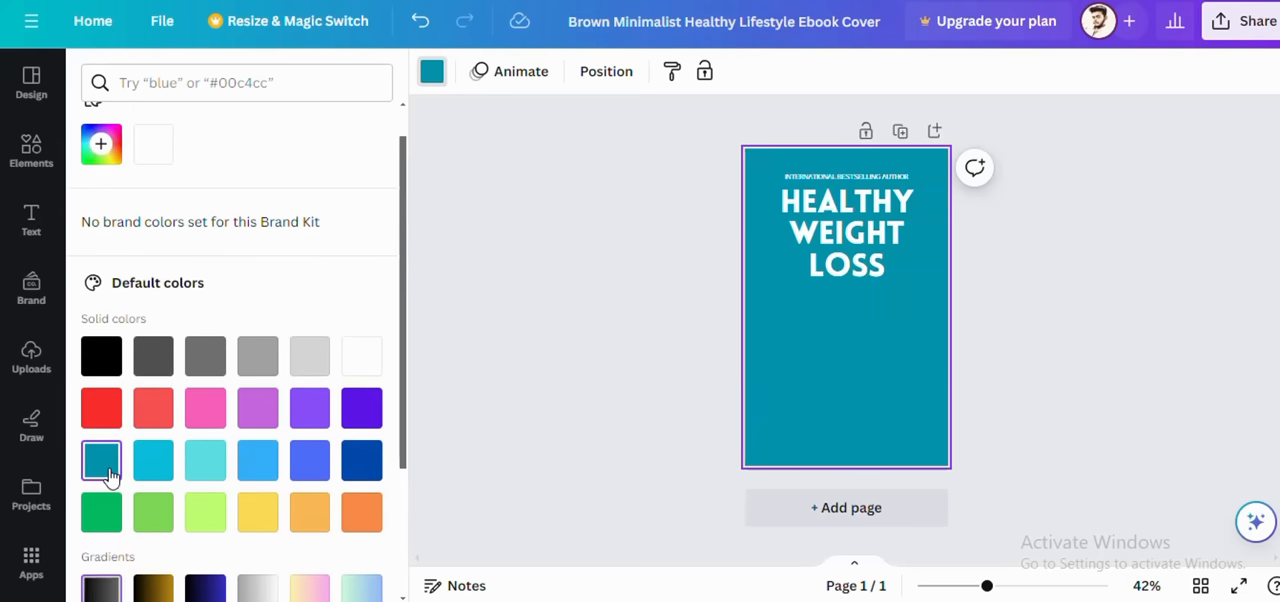
pyautogui.scroll(-2, 251, 519)
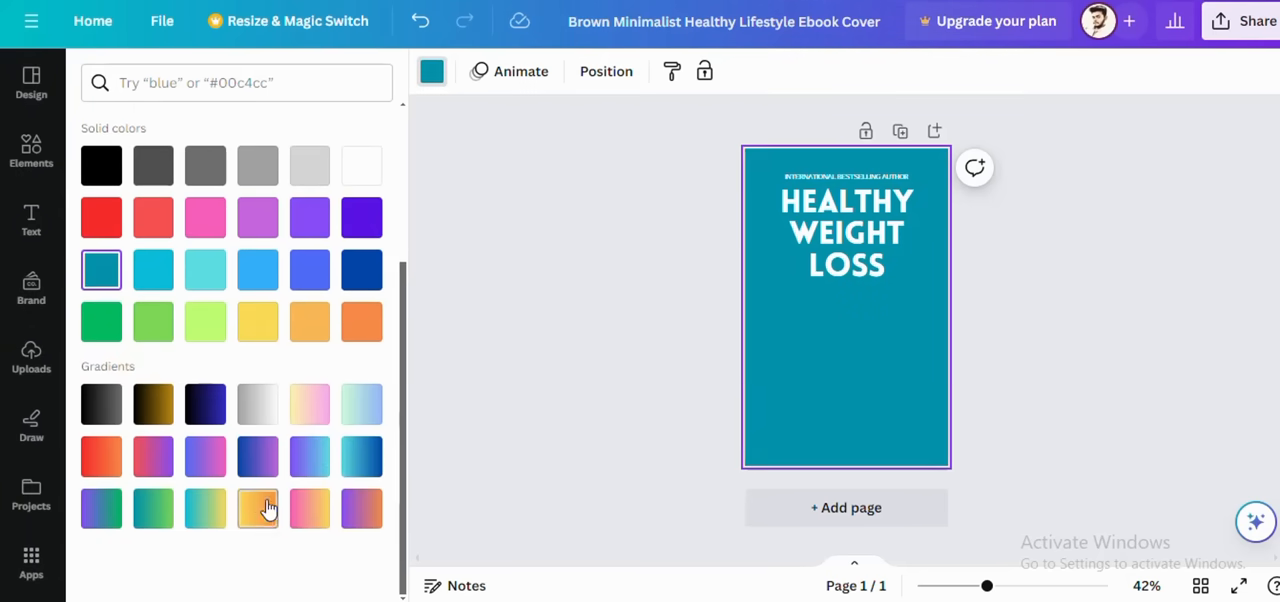
pyautogui.click(266, 415)
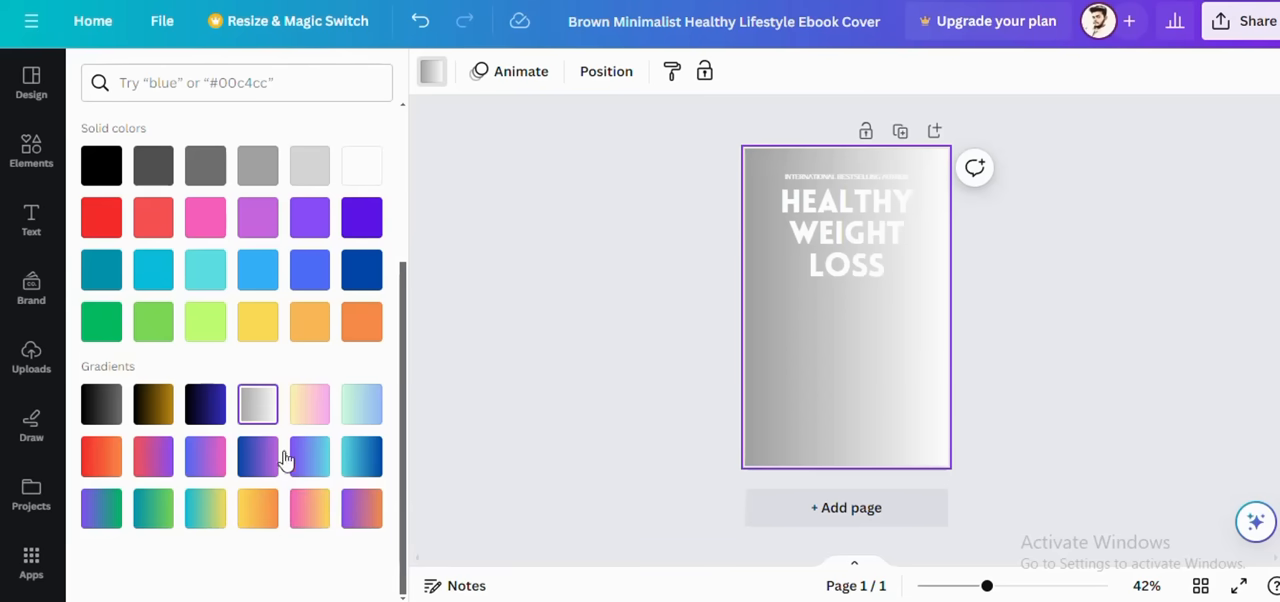
pyautogui.scroll(2, 240, 331)
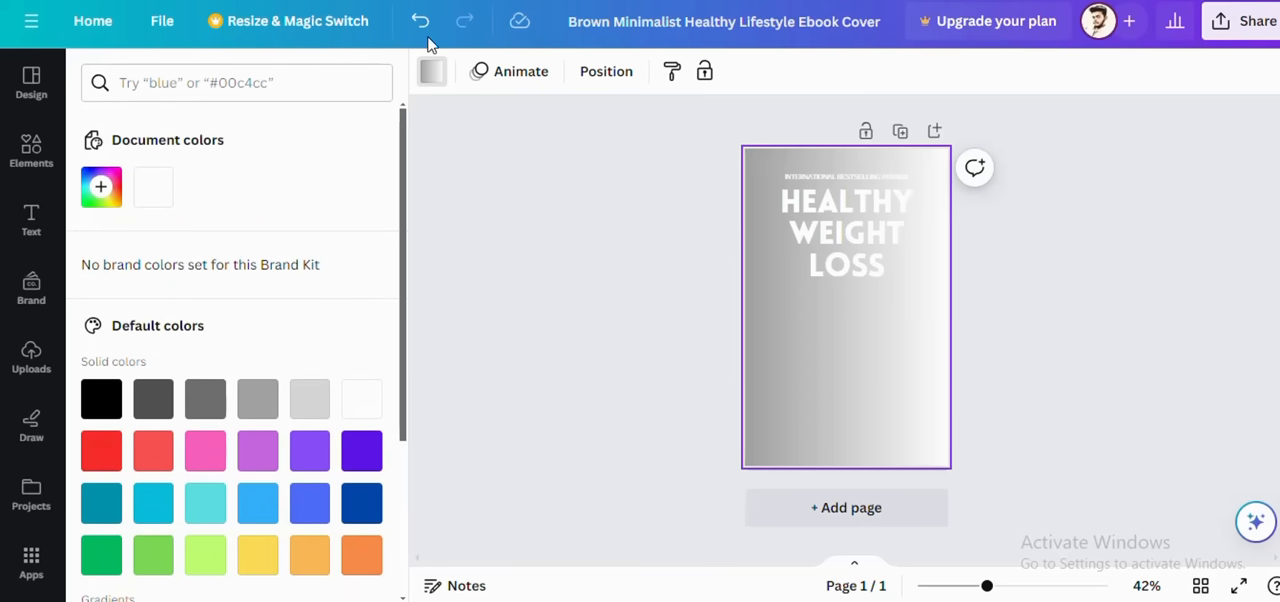
pyautogui.click(421, 22)
pyautogui.click(421, 22)
pyautogui.click(421, 22)
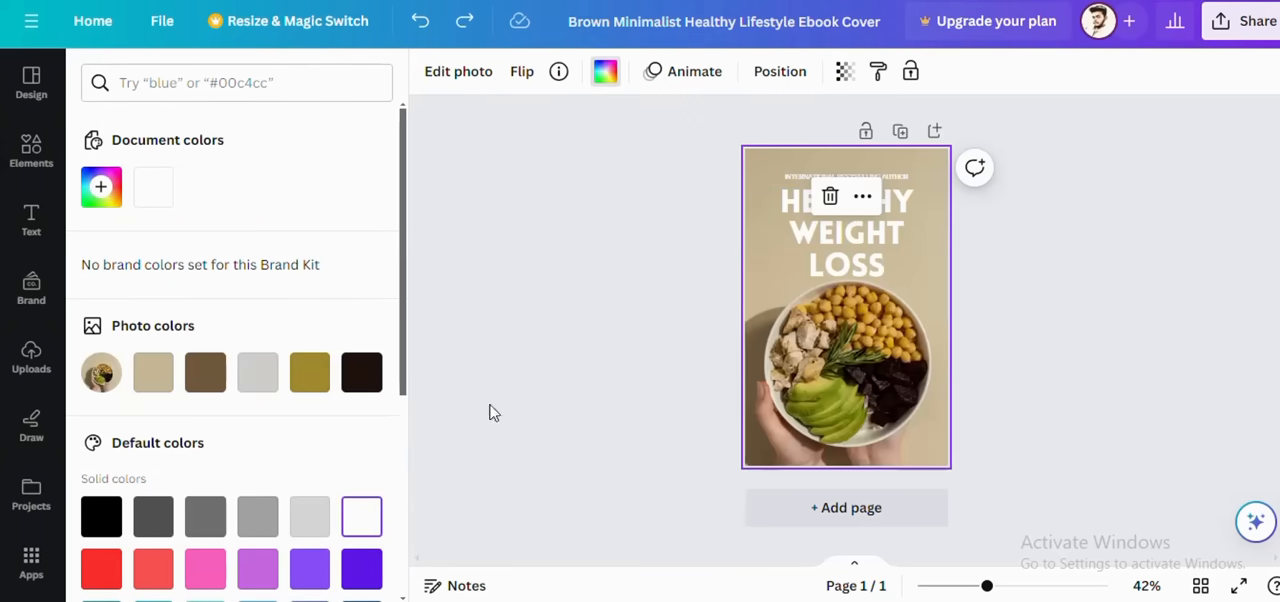
pyautogui.click(507, 344)
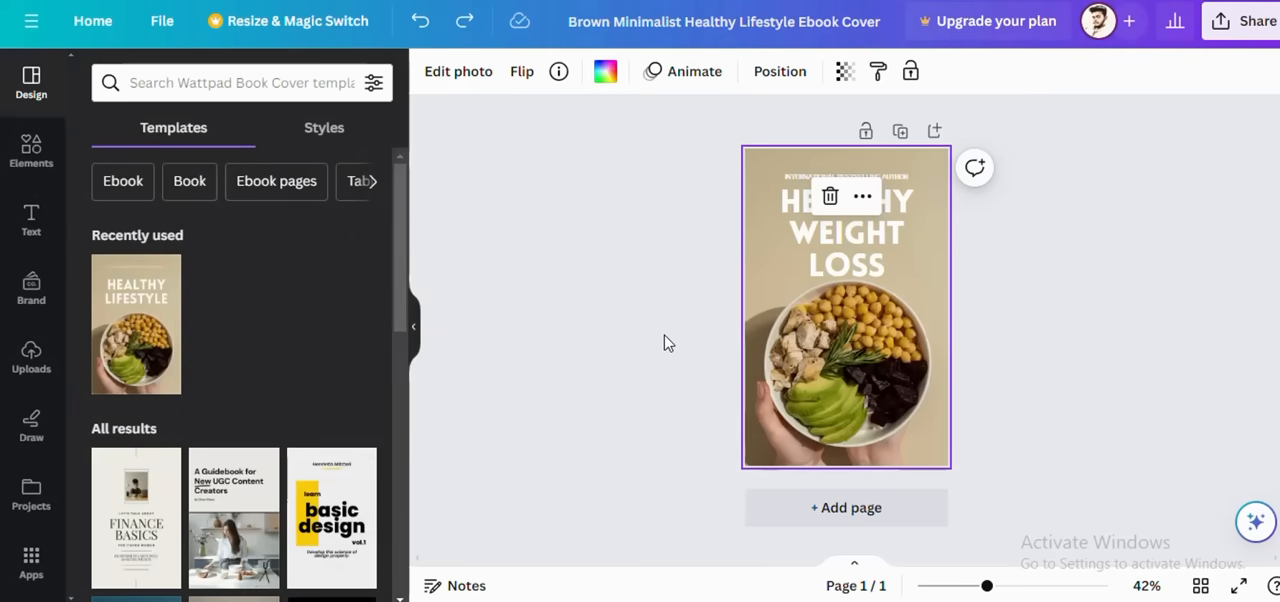
# Step: Add a blank page after the cover and copy the jumping jacks, high knees and burpees part of the script from the ChatGPT chat
pyautogui.click(814, 512)
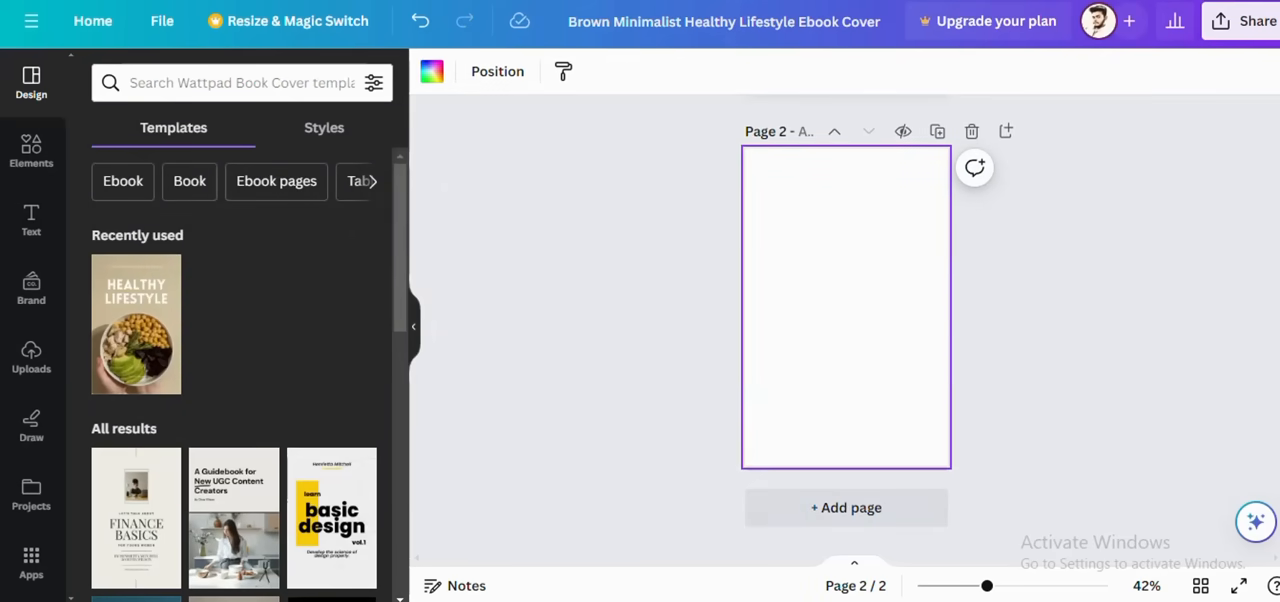
pyautogui.hotkey('ctrl', 't')
pyautogui.click(400, 0)
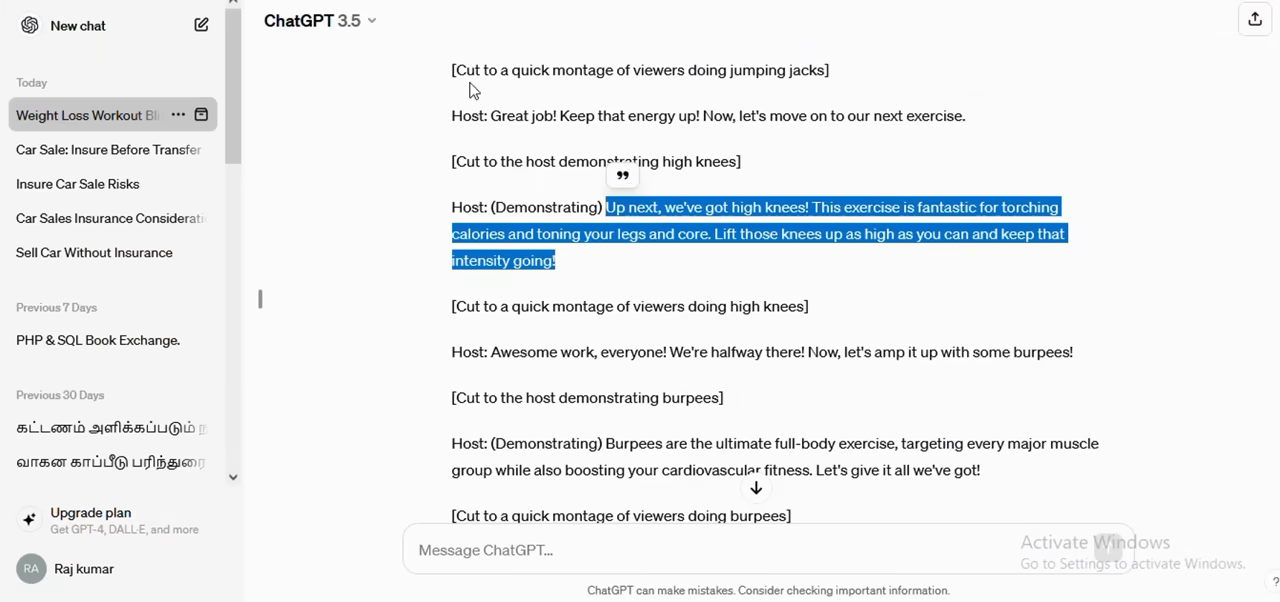
pyautogui.moveTo(455, 70); pyautogui.dragTo(996, 477)
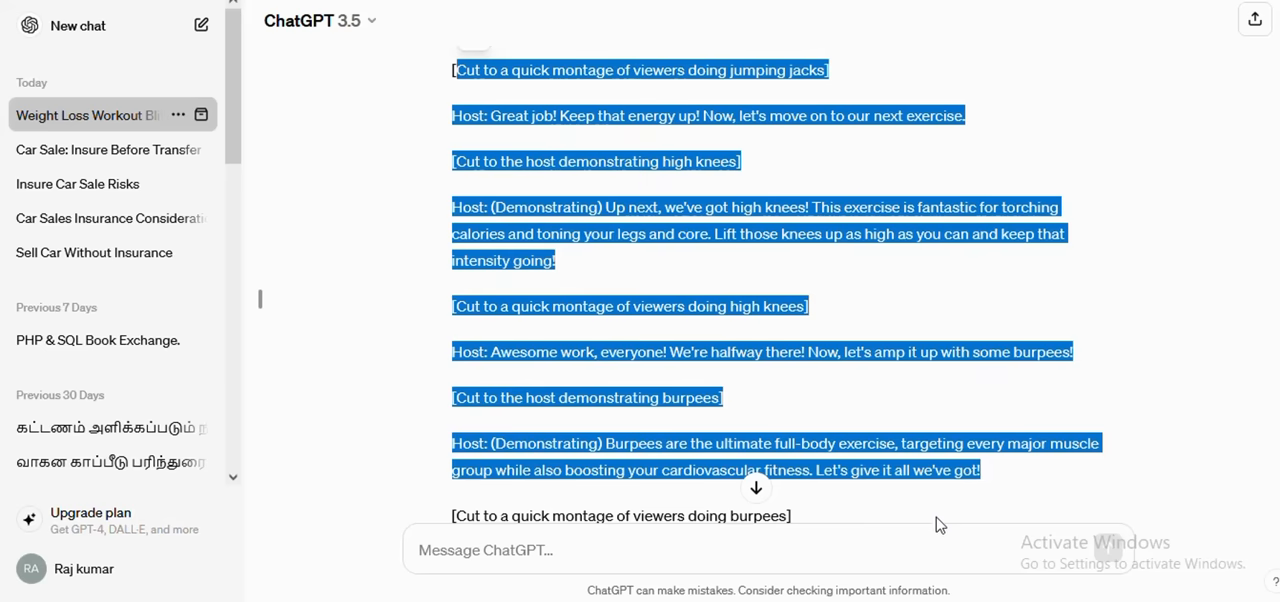
pyautogui.hotkey('alt', 'Tab')
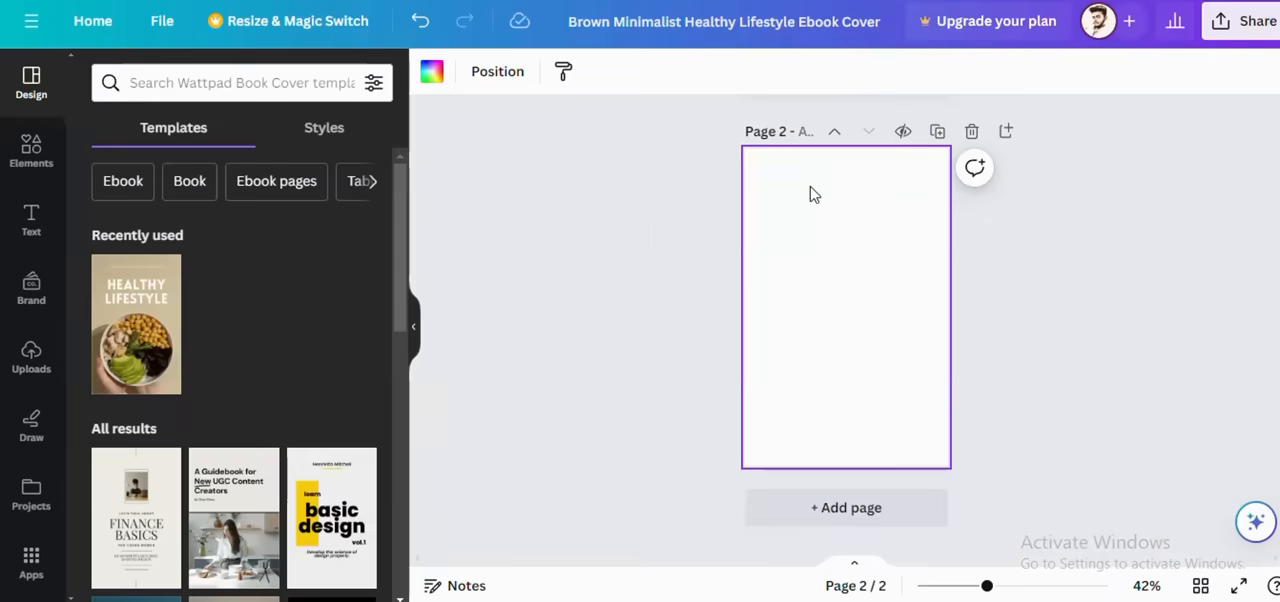
# Step: Paste the copied script as heading text on page 2 and move the text block up to the page's upper edge
pyautogui.click(31, 220)
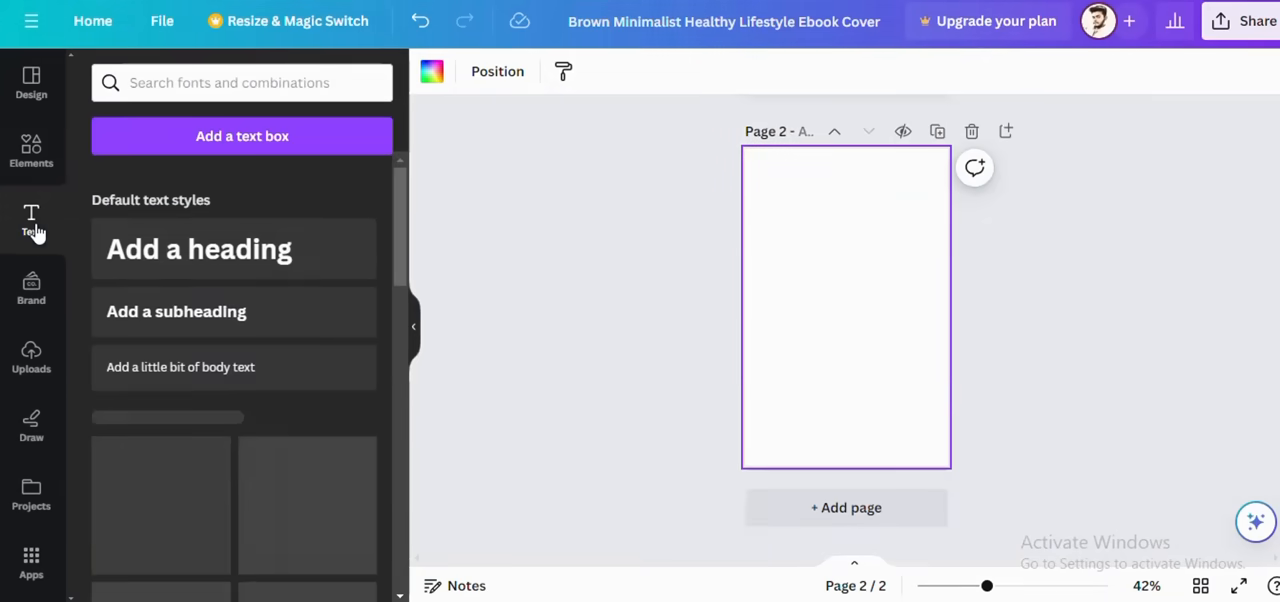
pyautogui.click(227, 274)
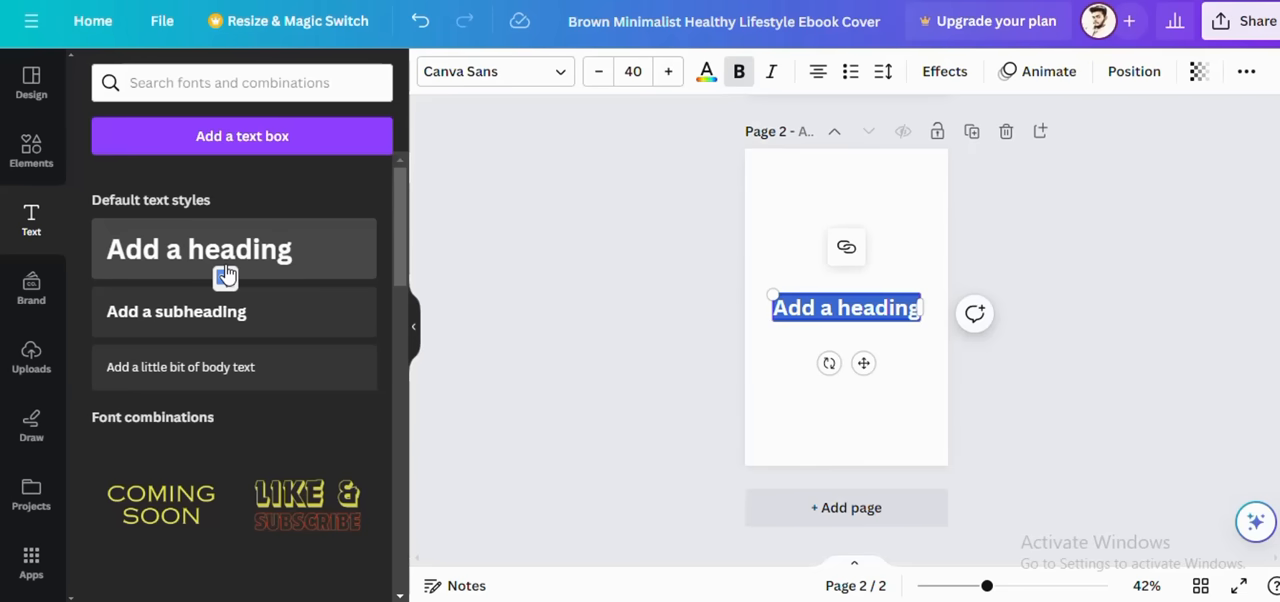
pyautogui.hotkey('ctrl', 'v')
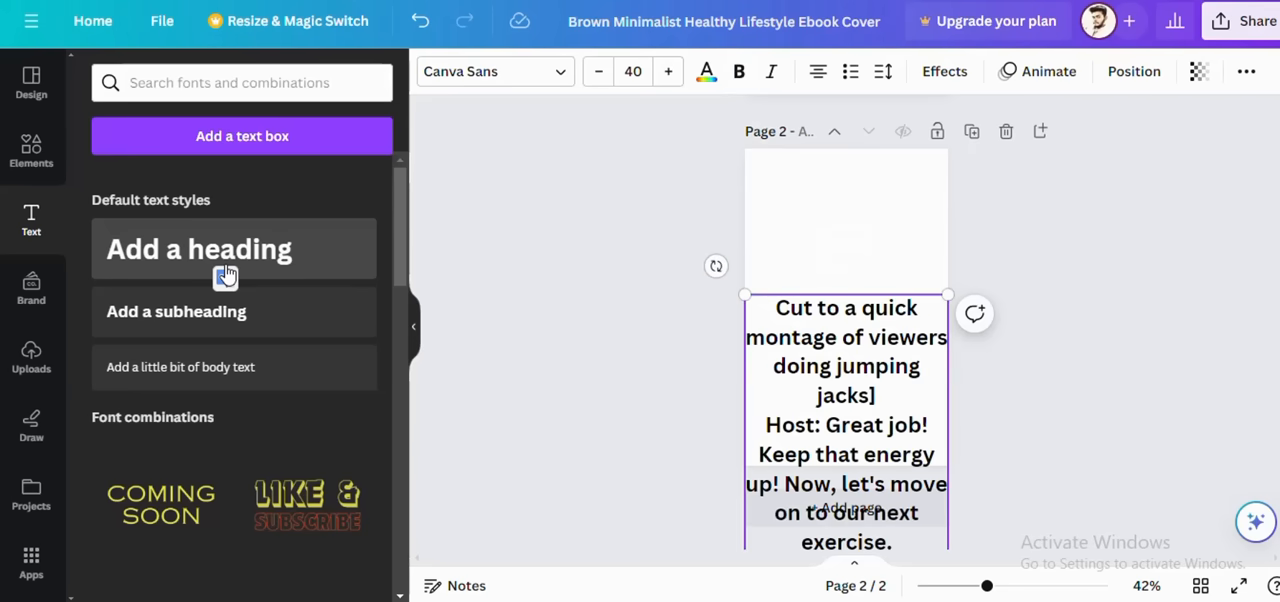
pyautogui.scroll(-3, 751, 305)
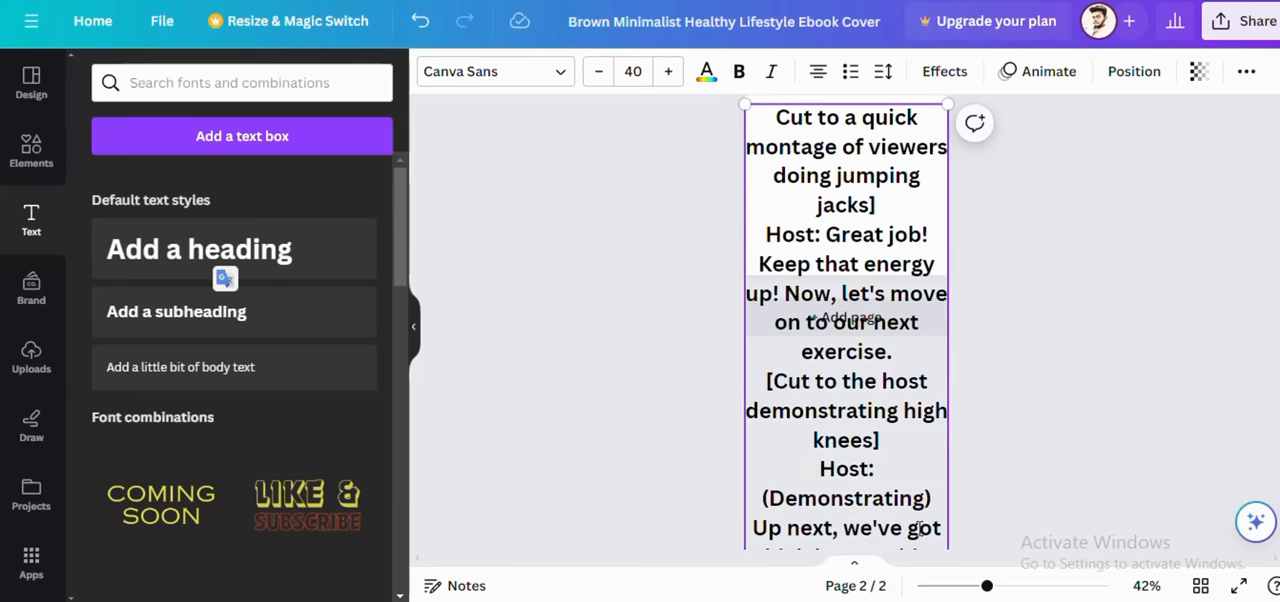
pyautogui.scroll(-15, 918, 530)
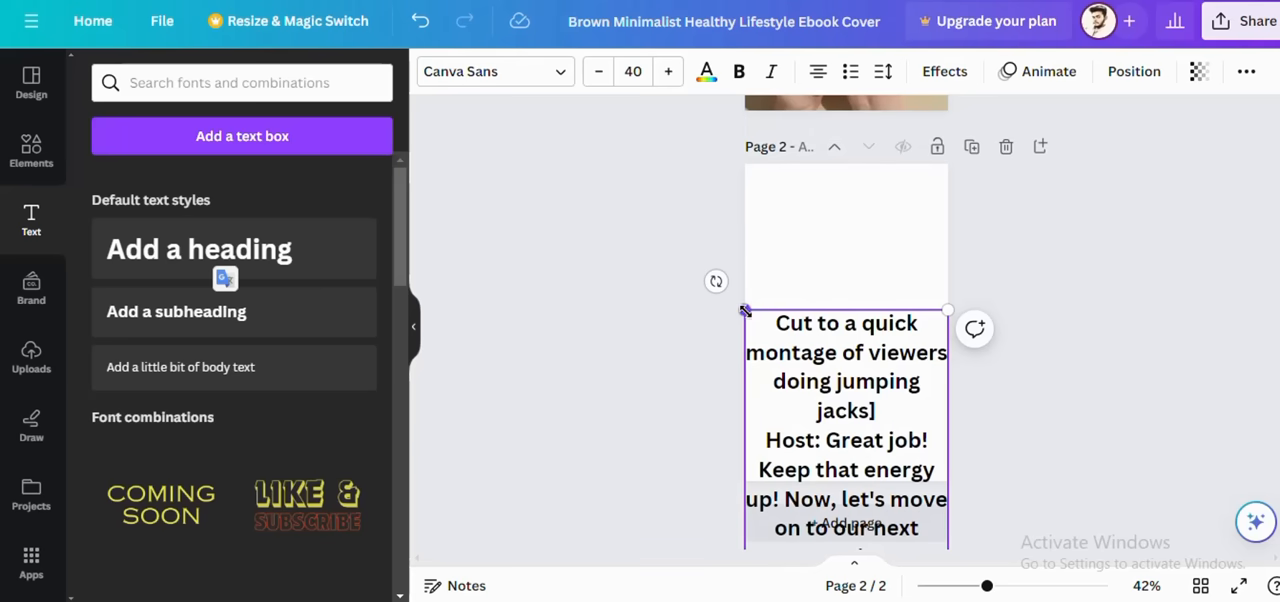
pyautogui.click(832, 284)
pyautogui.moveTo(831, 330); pyautogui.dragTo(829, 173)
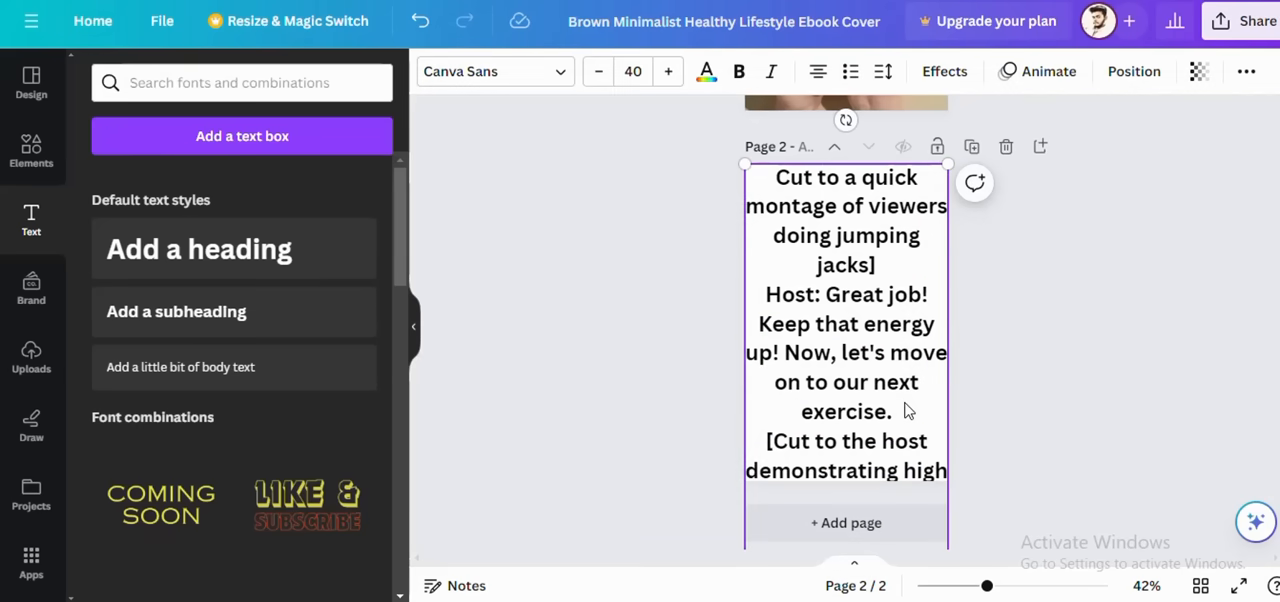
# Step: Add a blank page after page 2 and move it up so it sits between the cover and the script page
pyautogui.scroll(-3, 905, 405)
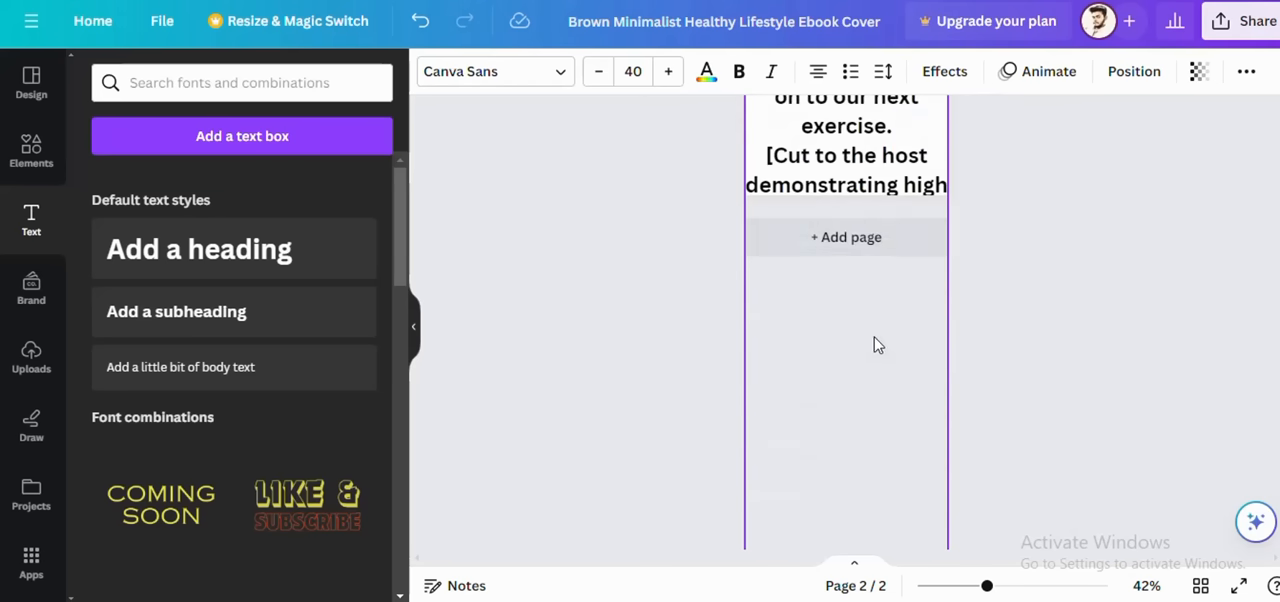
pyautogui.click(846, 237)
pyautogui.scroll(3, 882, 350)
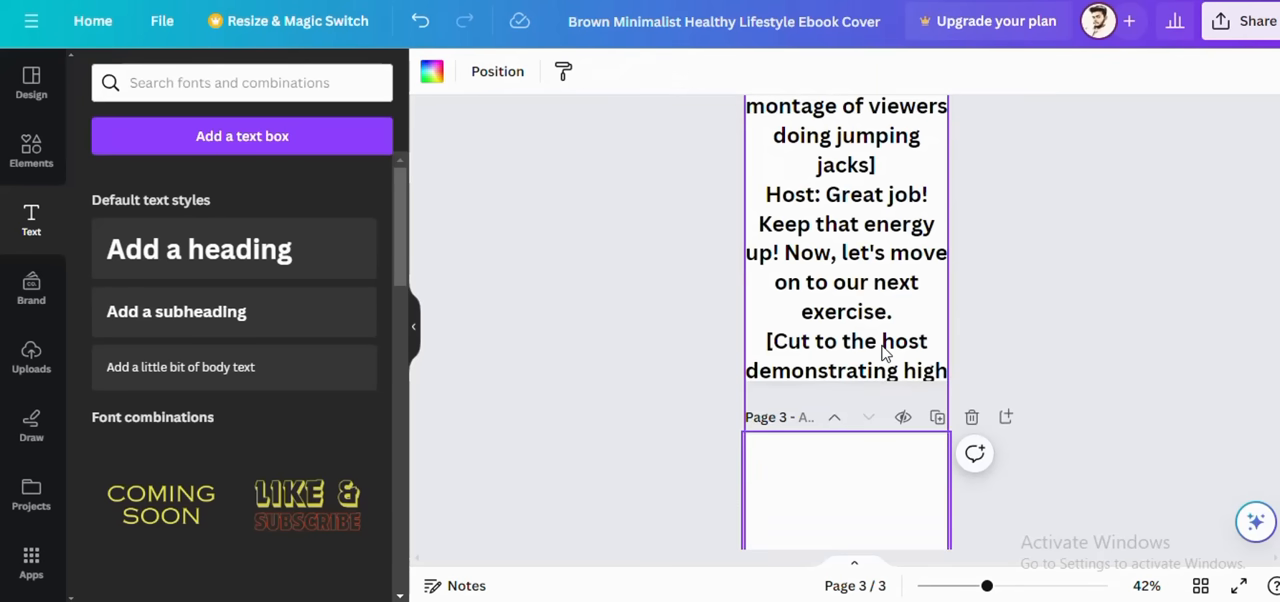
pyautogui.click(884, 354)
pyautogui.scroll(-2, 882, 416)
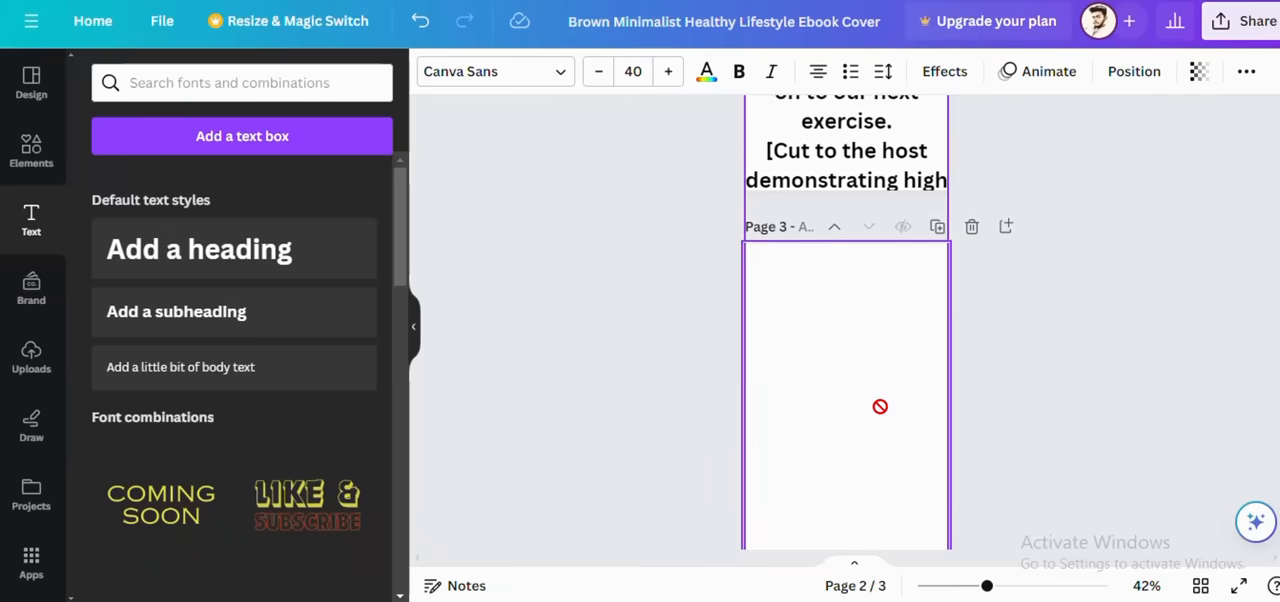
pyautogui.scroll(3, 880, 406)
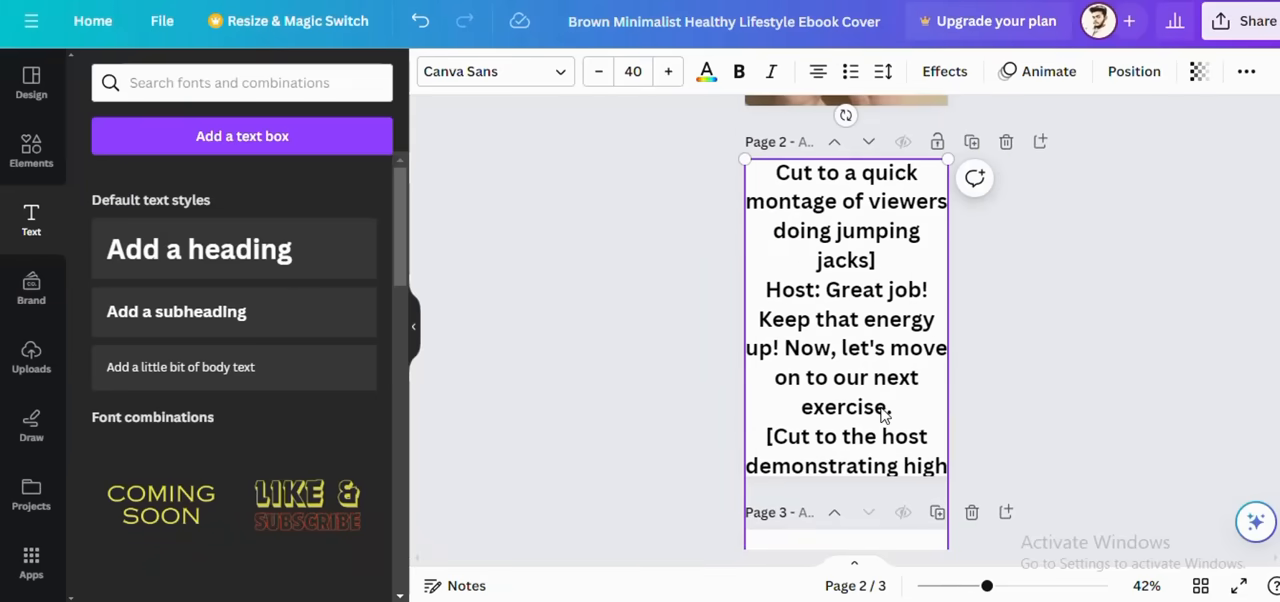
pyautogui.click(835, 513)
# Step: Review the cover, the blank page and the script page in their current order
pyautogui.scroll(-7, 843, 522)
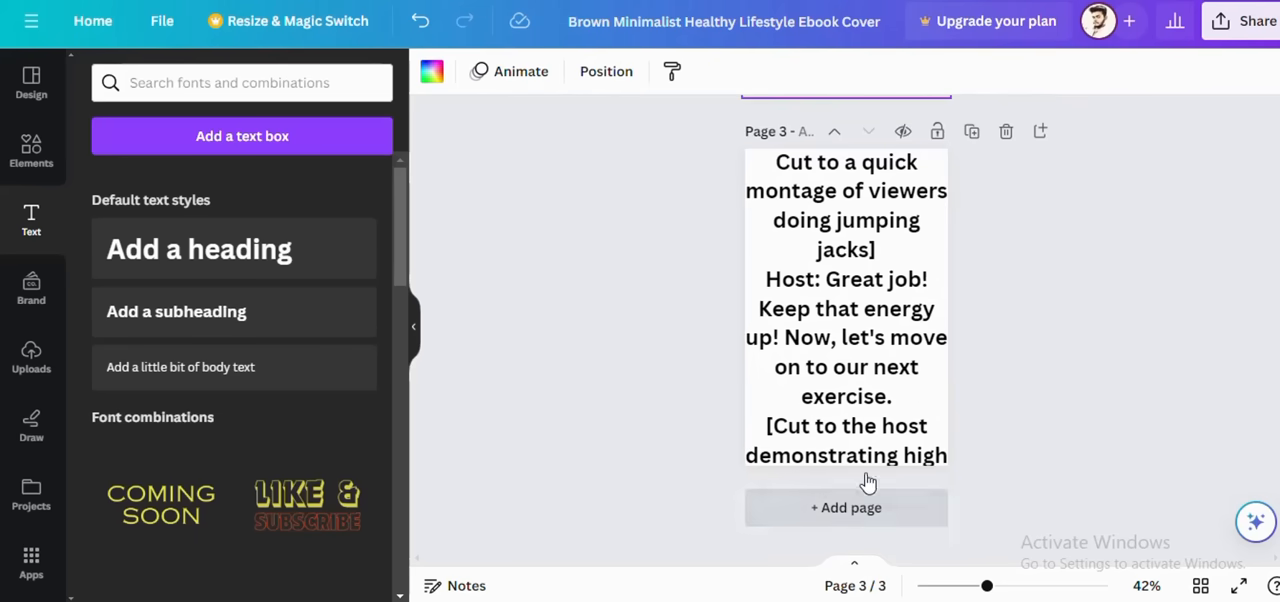
pyautogui.scroll(-1, 833, 382)
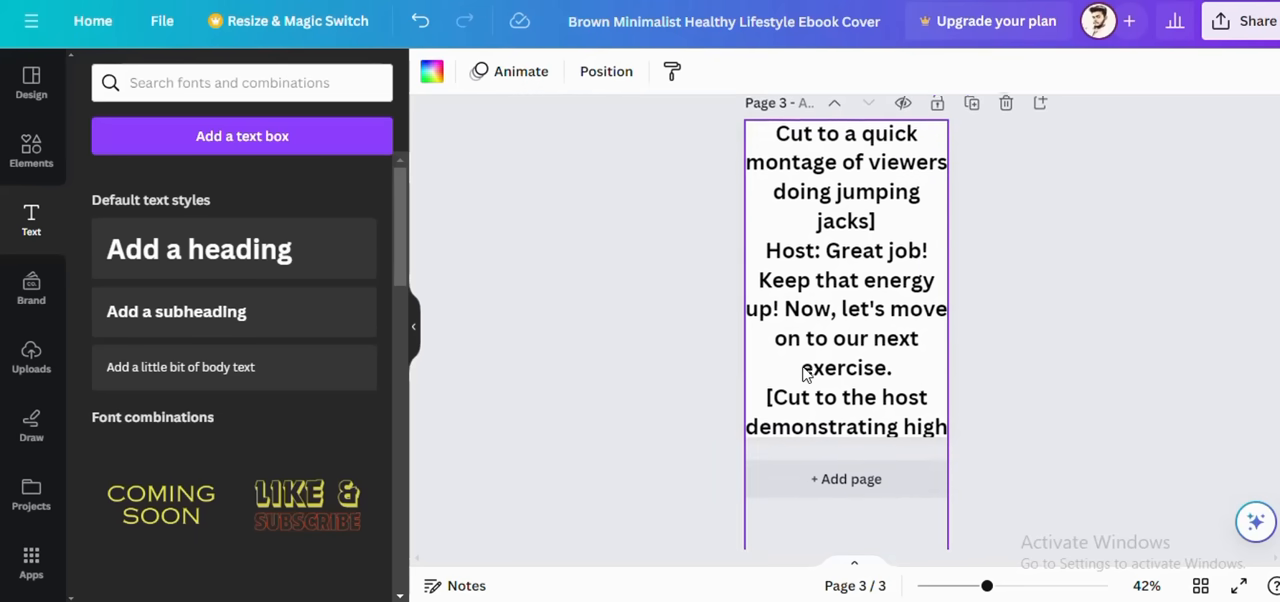
pyautogui.scroll(4, 806, 372)
pyautogui.scroll(4, 804, 368)
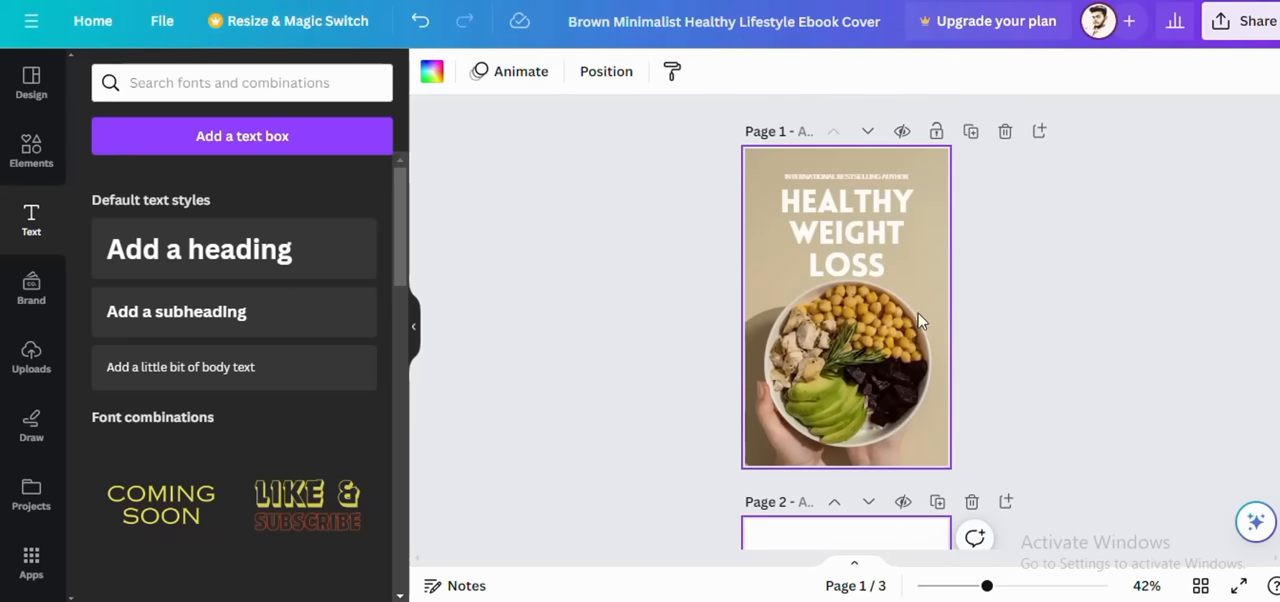
pyautogui.scroll(-2, 948, 251)
pyautogui.scroll(2, 948, 251)
pyautogui.scroll(-8, 948, 258)
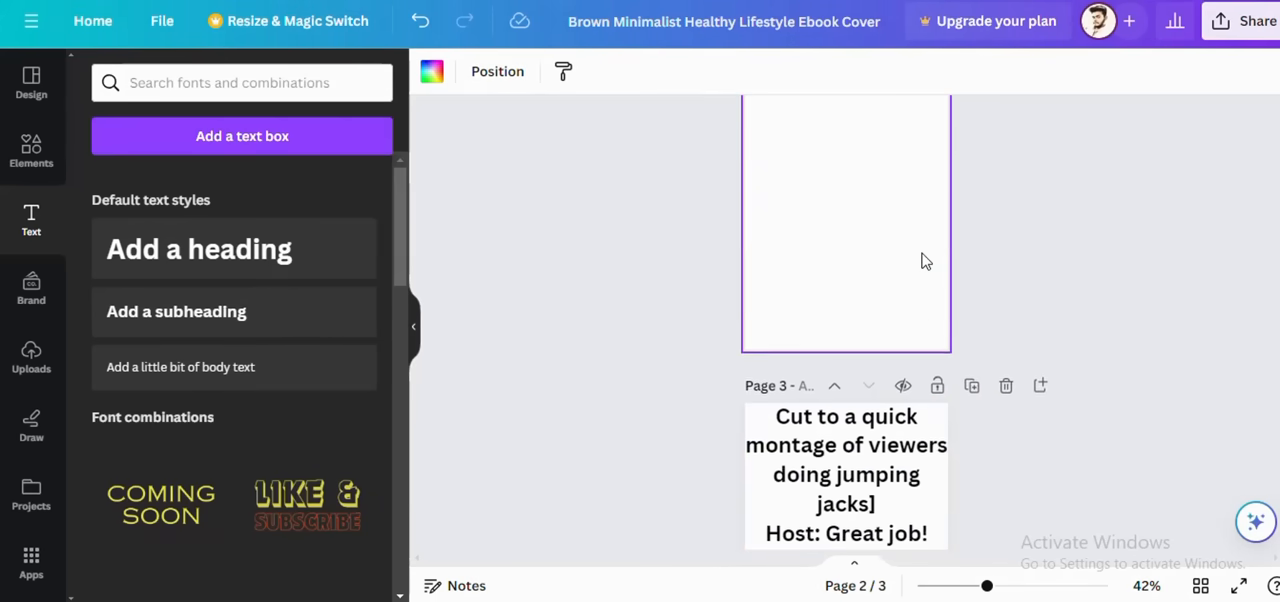
pyautogui.scroll(8, 918, 258)
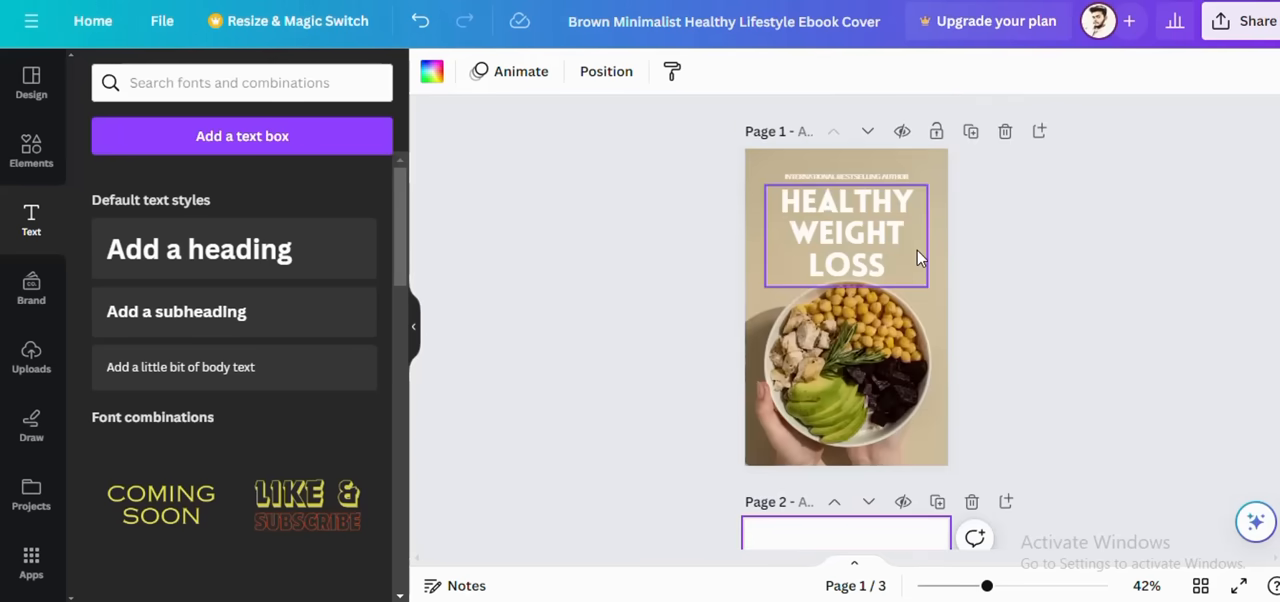
# Step: Download all three pages of the ebook design as PNG
pyautogui.click(1225, 26)
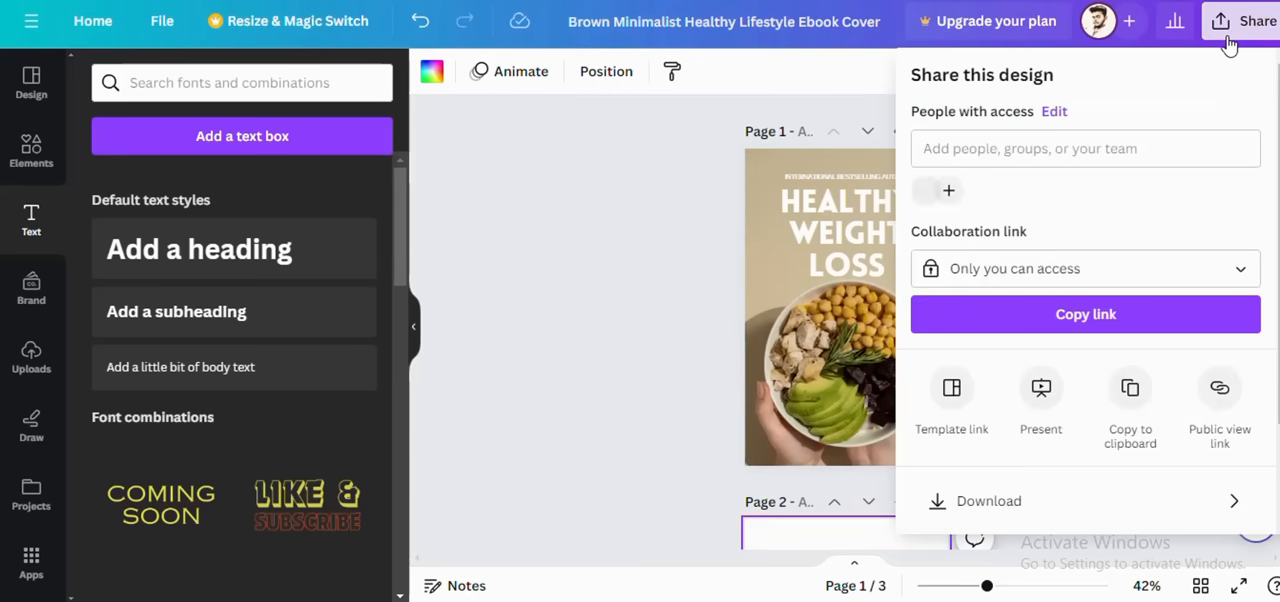
pyautogui.click(1007, 503)
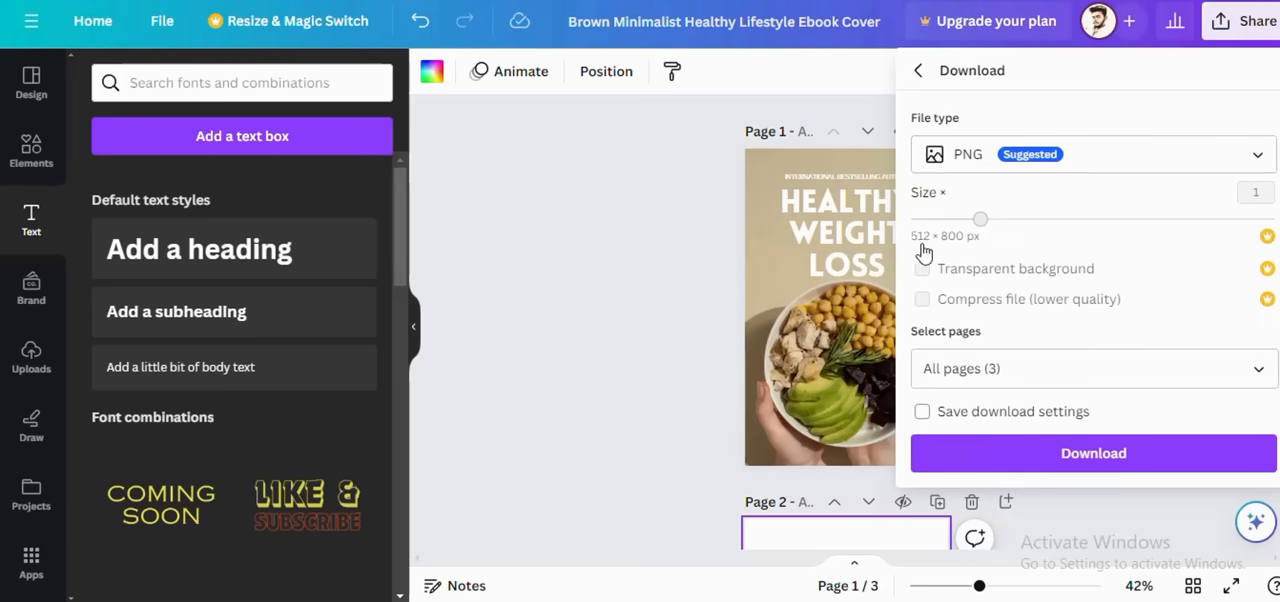
pyautogui.click(1058, 456)
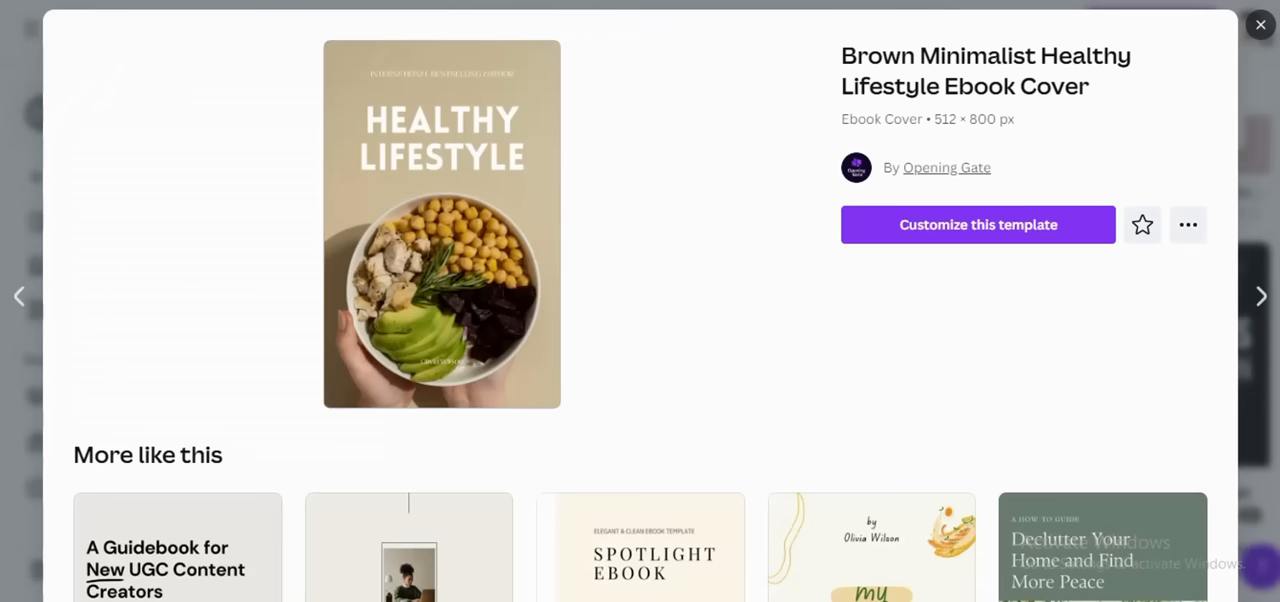
# Step: Return to the ebook pages template results, closing the Brown Minimalist template preview, and browse the available designs
pyautogui.click(1259, 25)
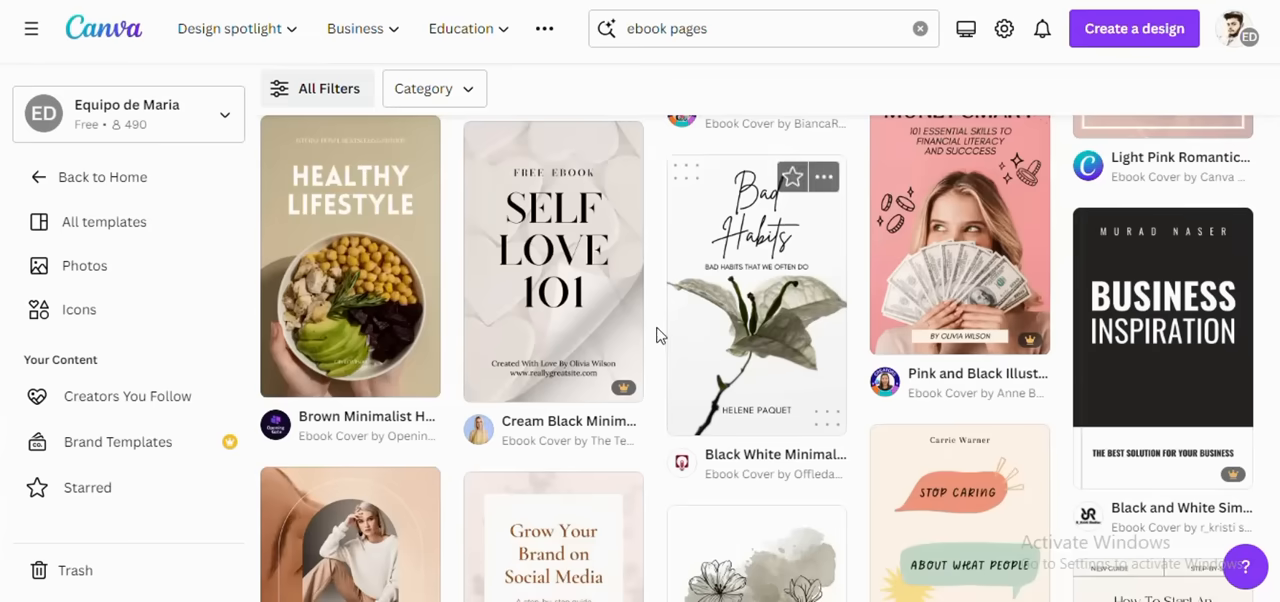
pyautogui.scroll(-5, 650, 330)
pyautogui.scroll(-4, 645, 352)
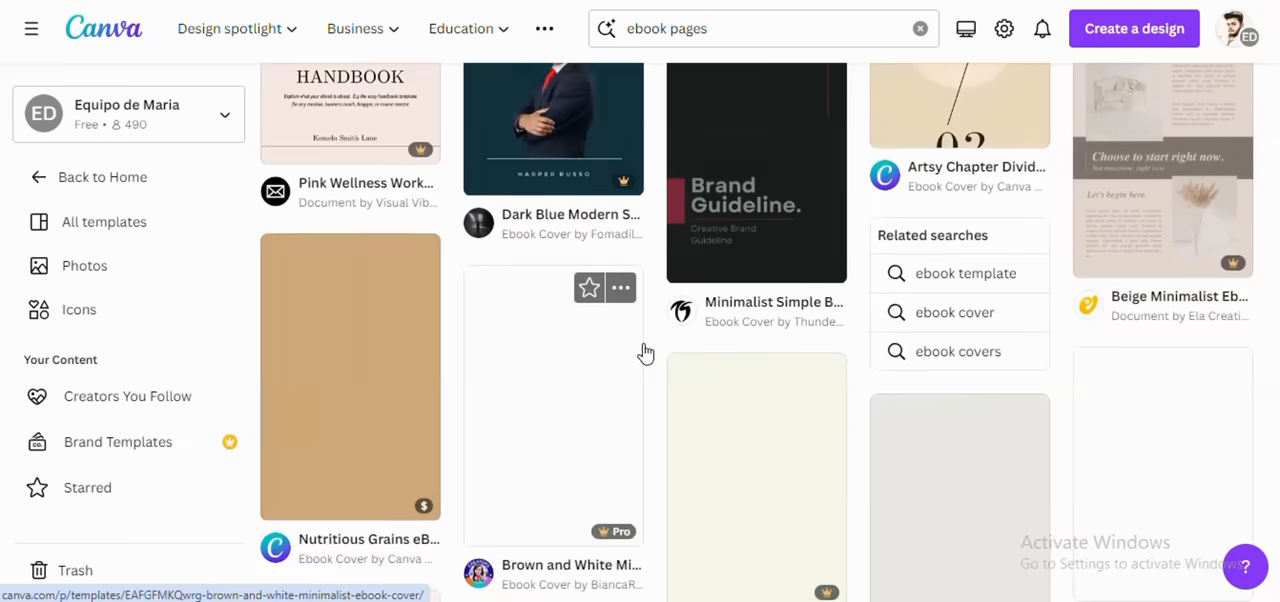
pyautogui.scroll(3, 645, 352)
pyautogui.scroll(-2, 645, 352)
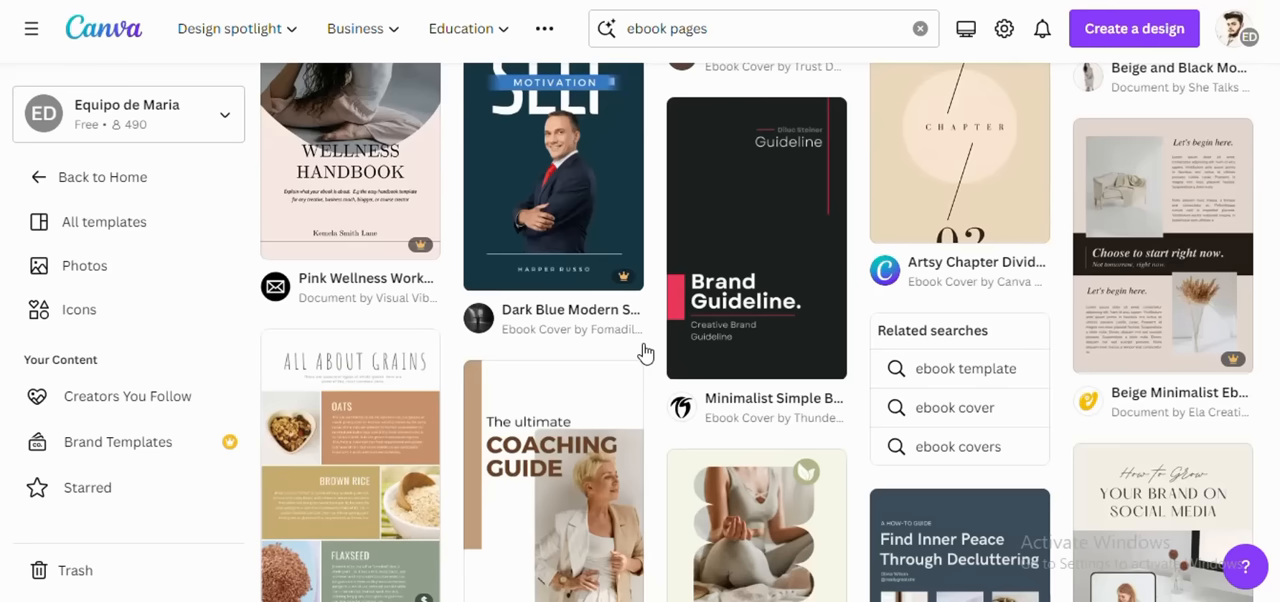
# Step: Examine the ebook pages template results for further cover and inner page designs
pyautogui.scroll(-10, 563, 294)
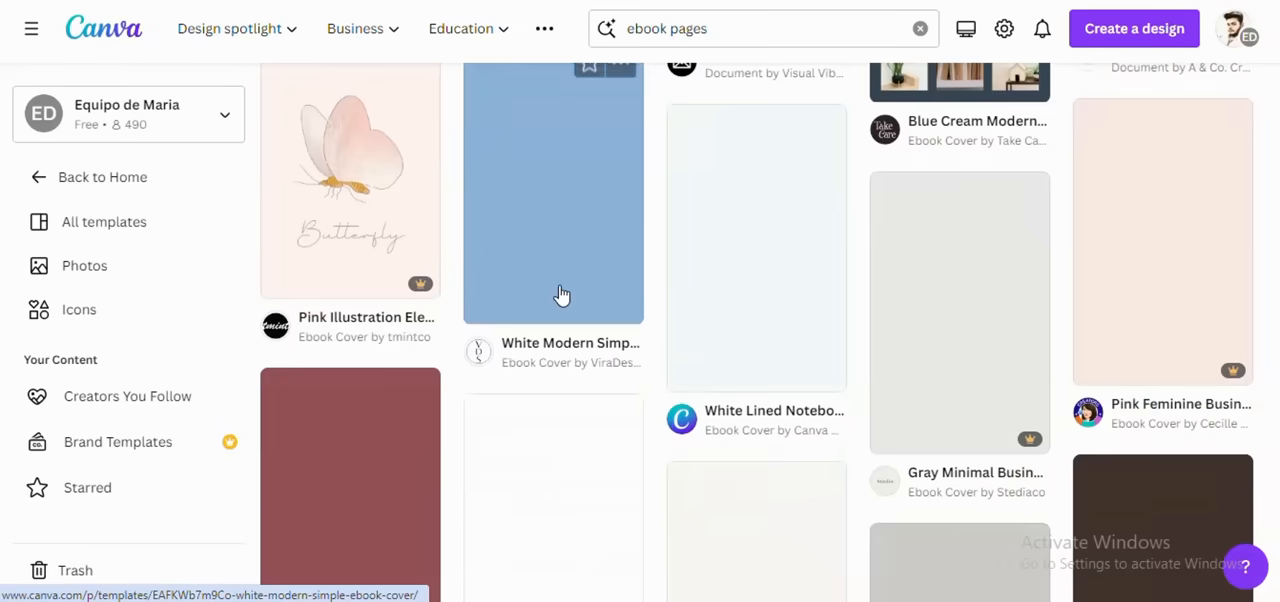
pyautogui.scroll(-10, 563, 294)
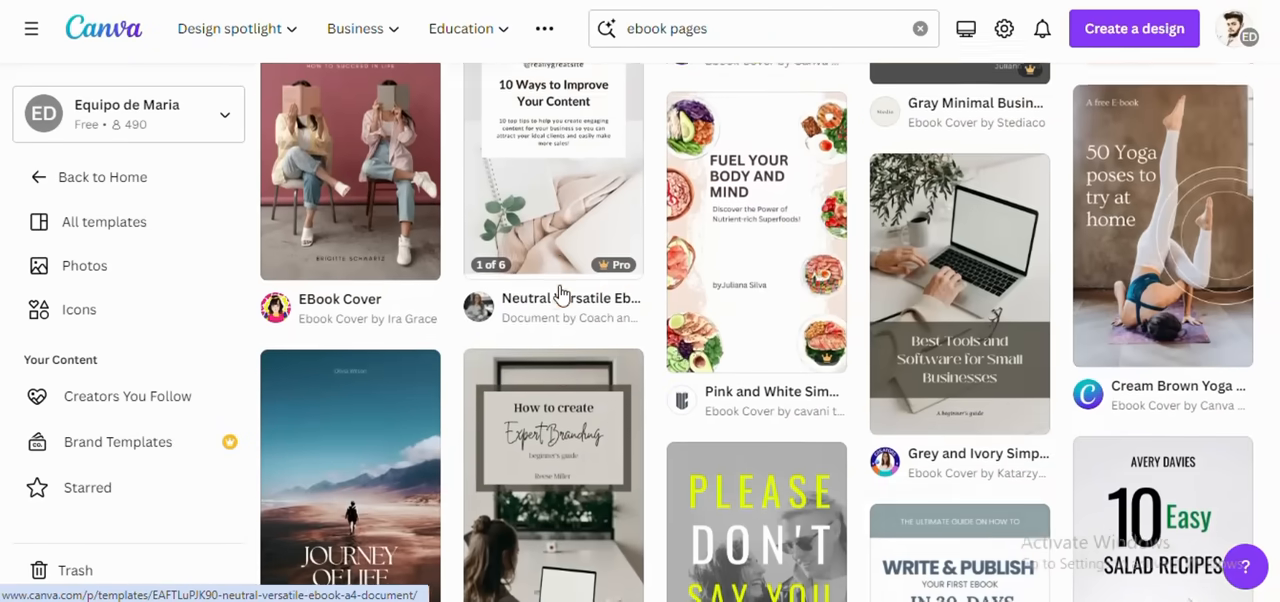
pyautogui.scroll(-10, 560, 295)
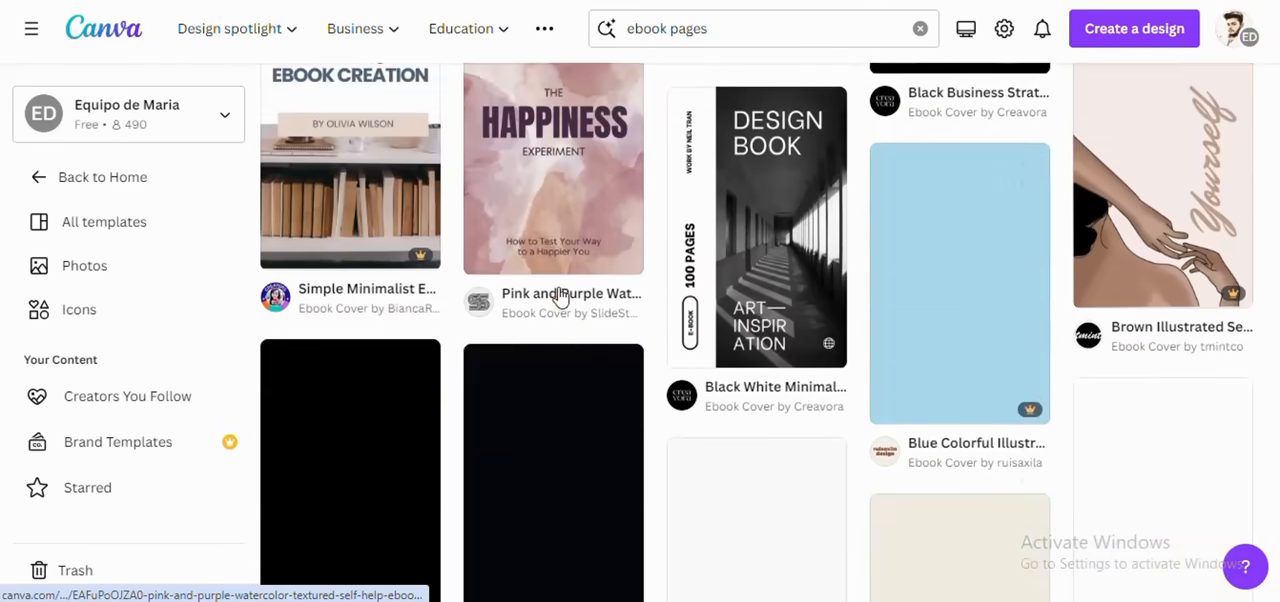
pyautogui.scroll(10, 560, 295)
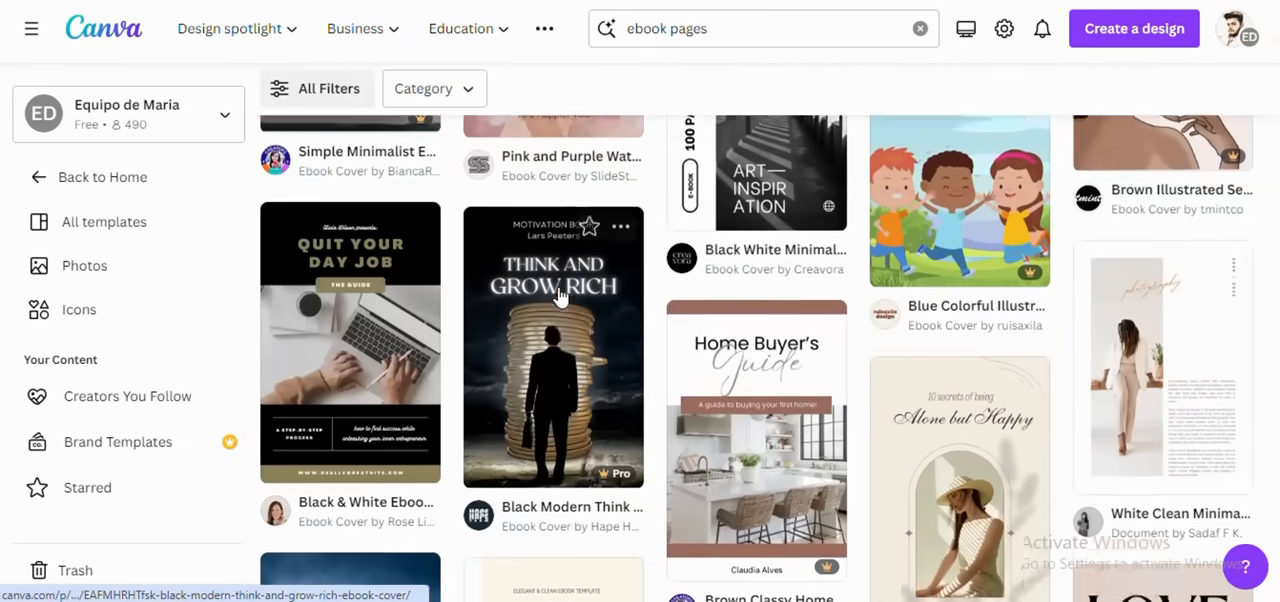
pyautogui.scroll(5, 560, 295)
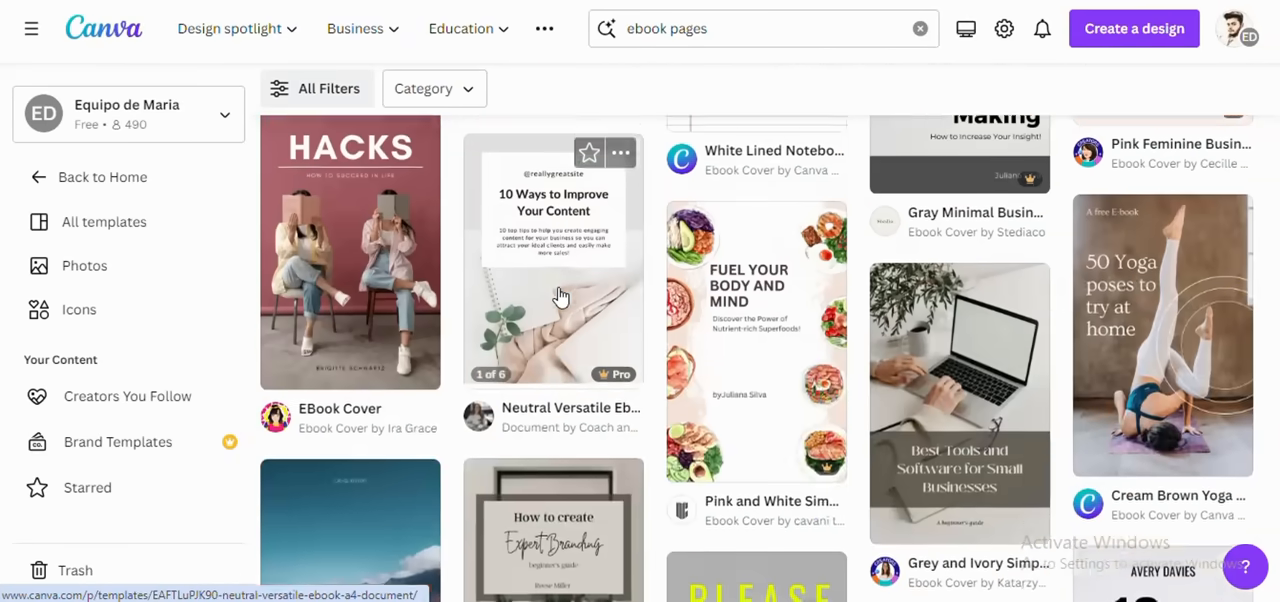
pyautogui.scroll(8, 560, 296)
pyautogui.scroll(-12, 560, 296)
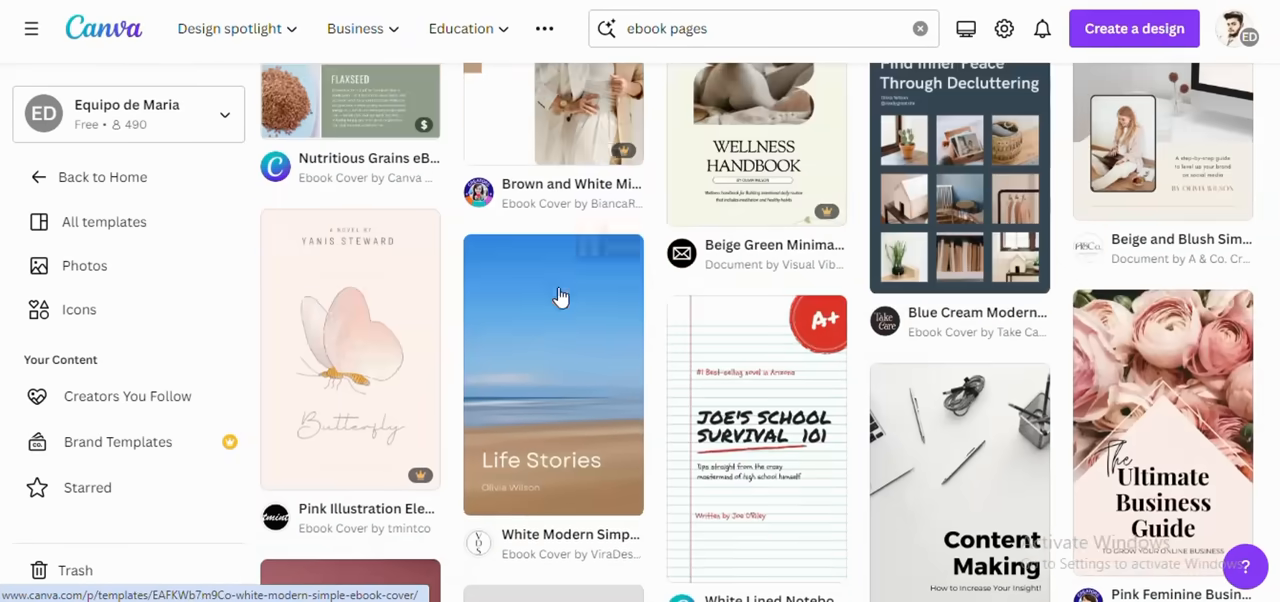
pyautogui.scroll(-7, 560, 296)
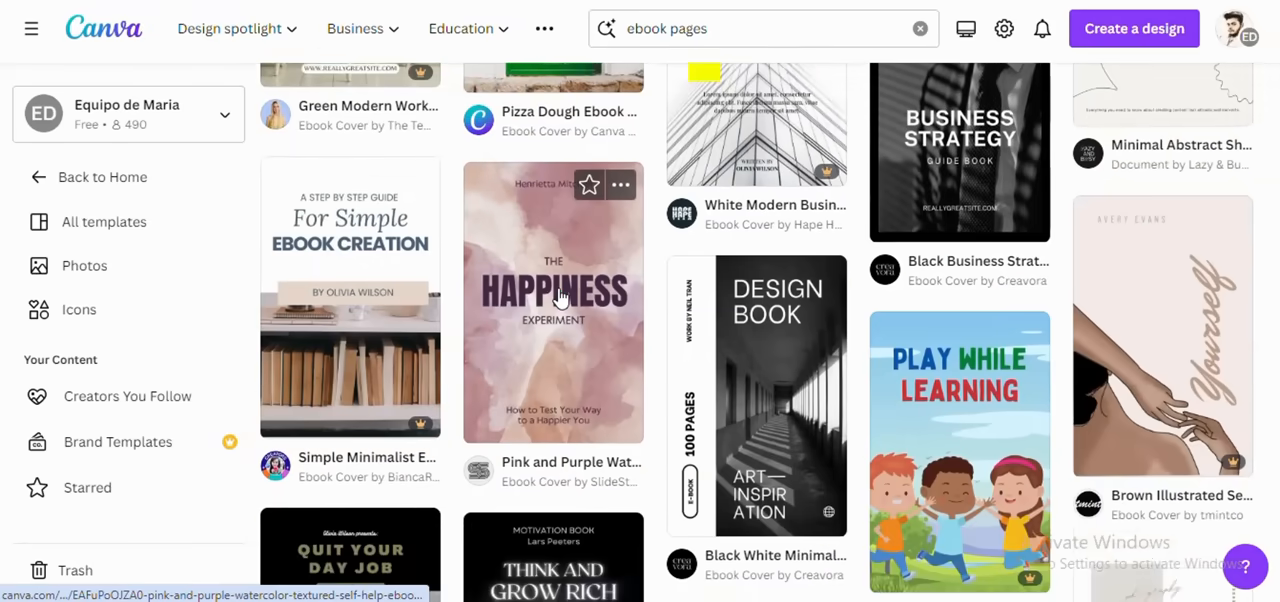
pyautogui.scroll(-5, 560, 296)
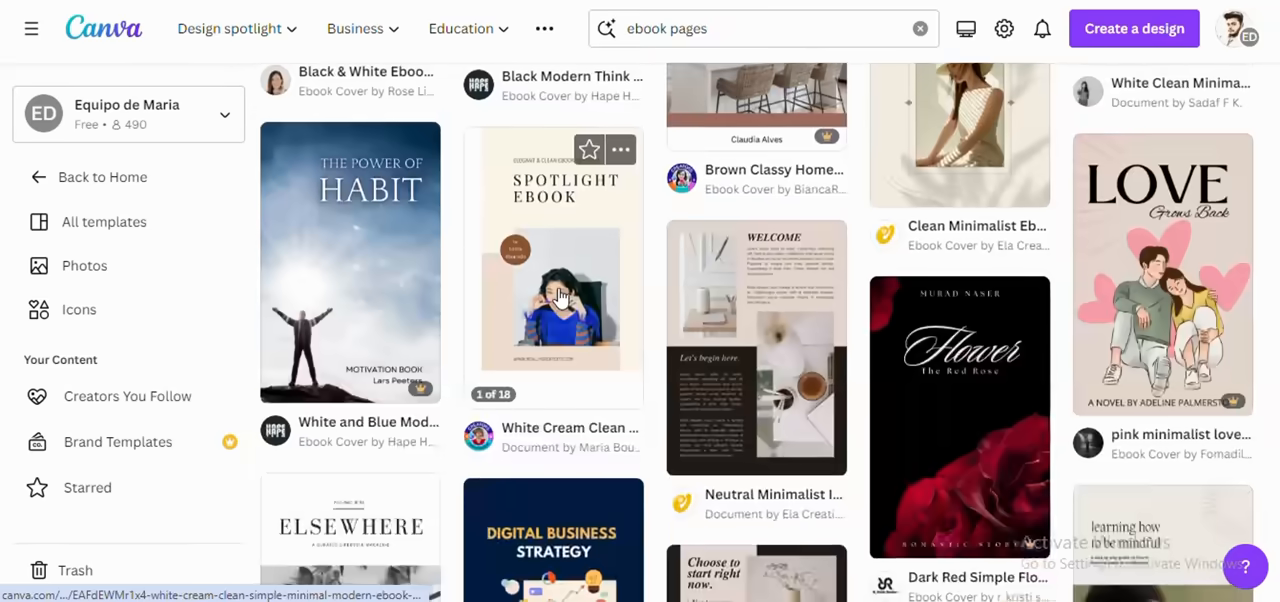
pyautogui.scroll(3, 560, 296)
pyautogui.scroll(3, 560, 296)
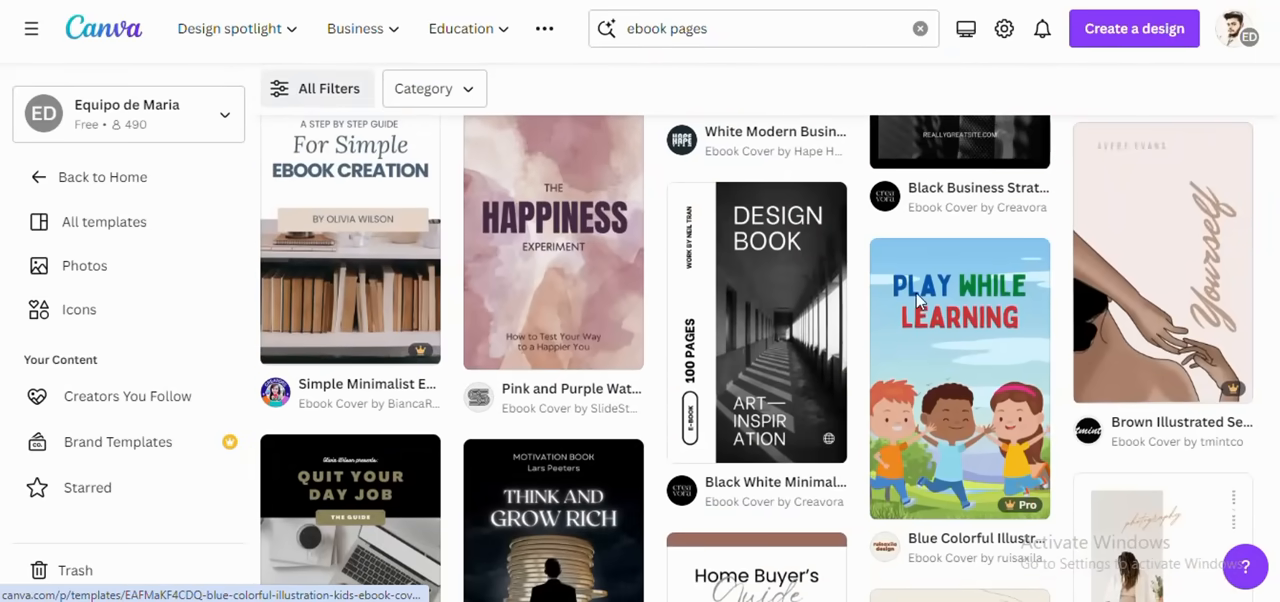
pyautogui.scroll(-6, 980, 336)
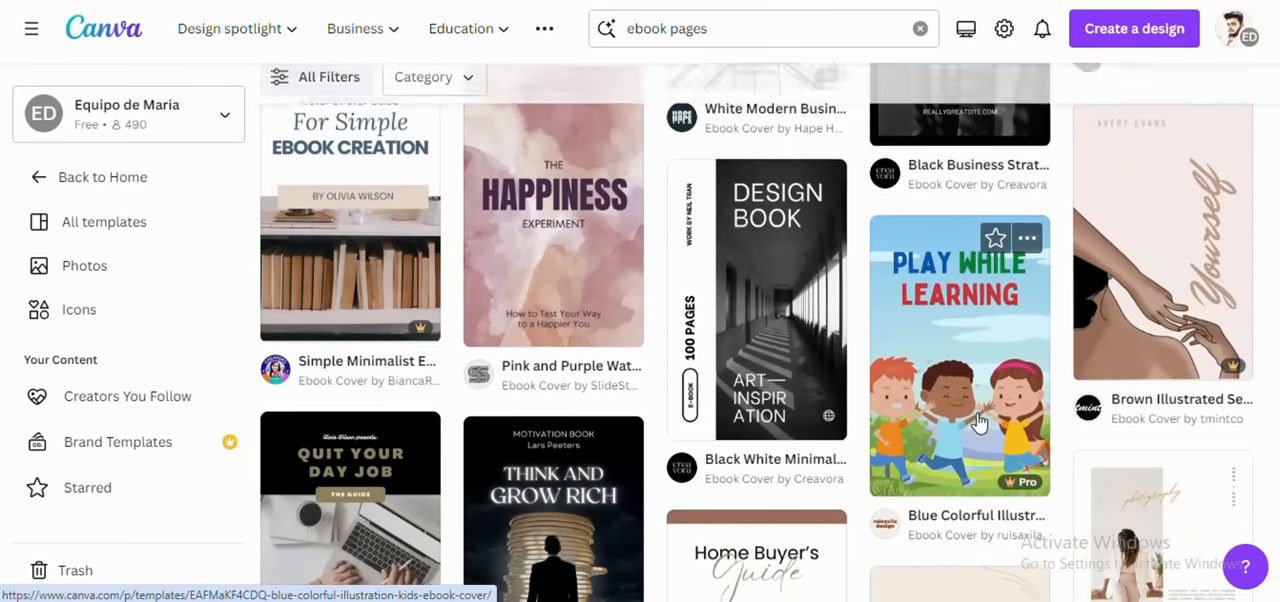
pyautogui.scroll(-6, 958, 354)
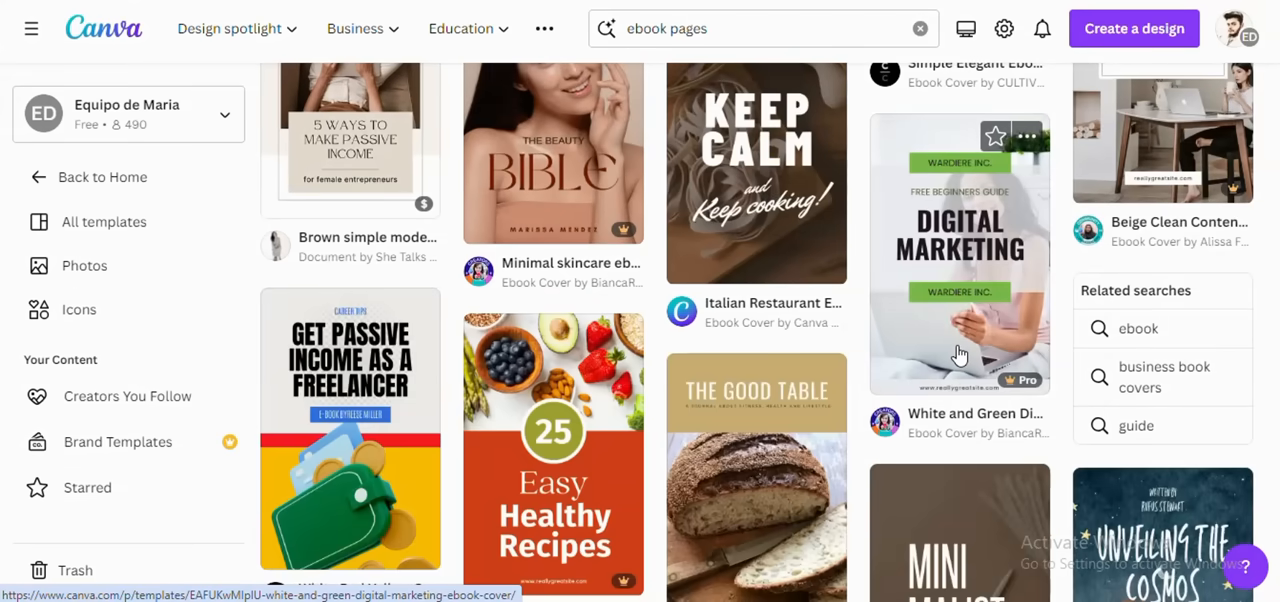
pyautogui.scroll(-5, 738, 345)
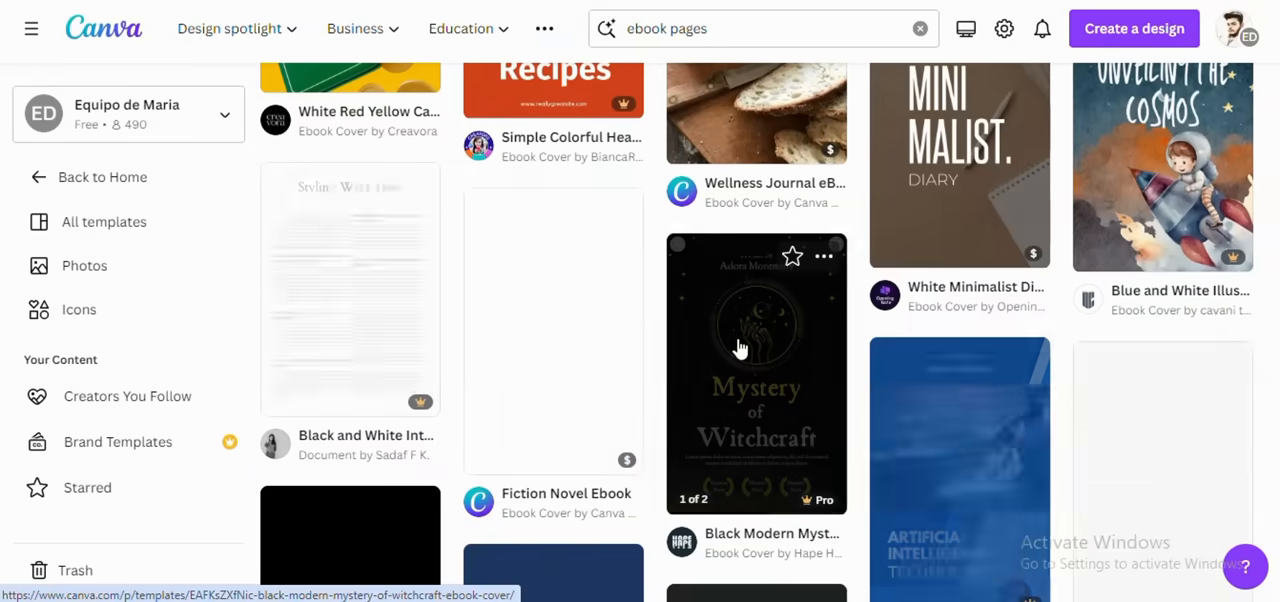
pyautogui.scroll(-12, 738, 345)
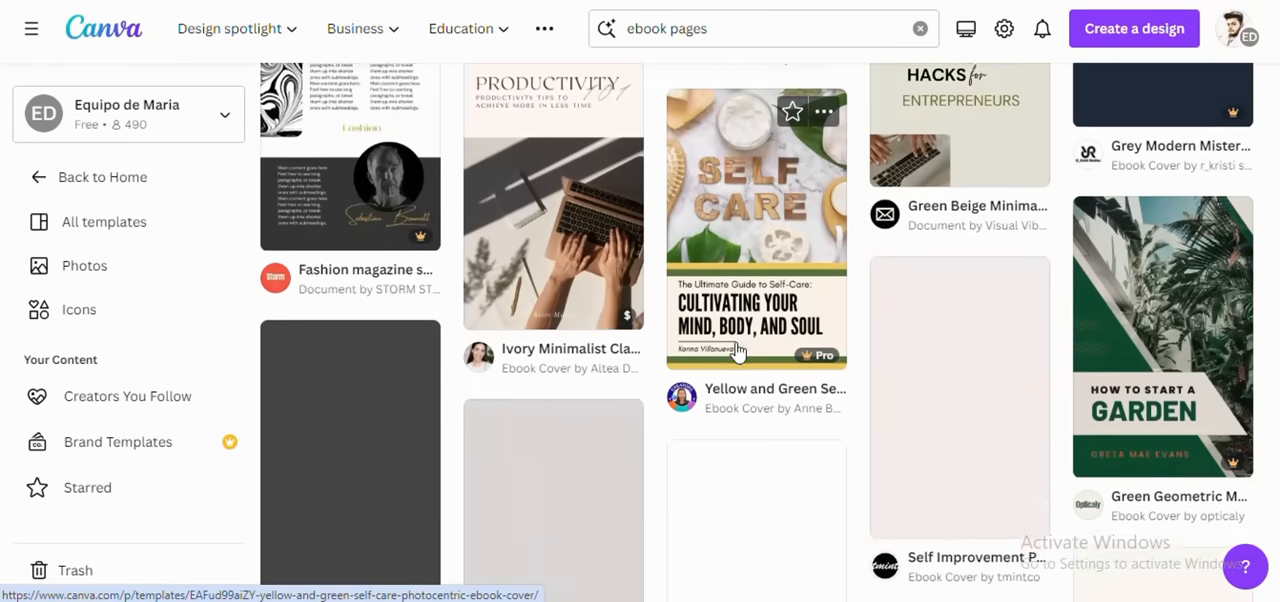
pyautogui.scroll(-12, 736, 352)
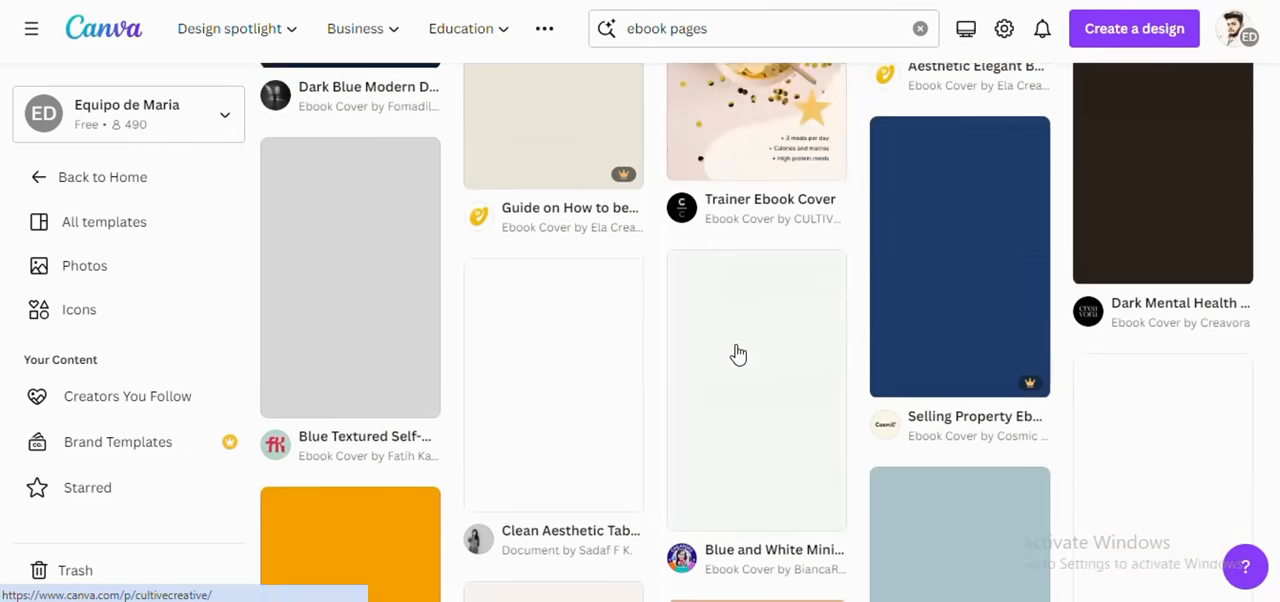
pyautogui.scroll(-12, 737, 354)
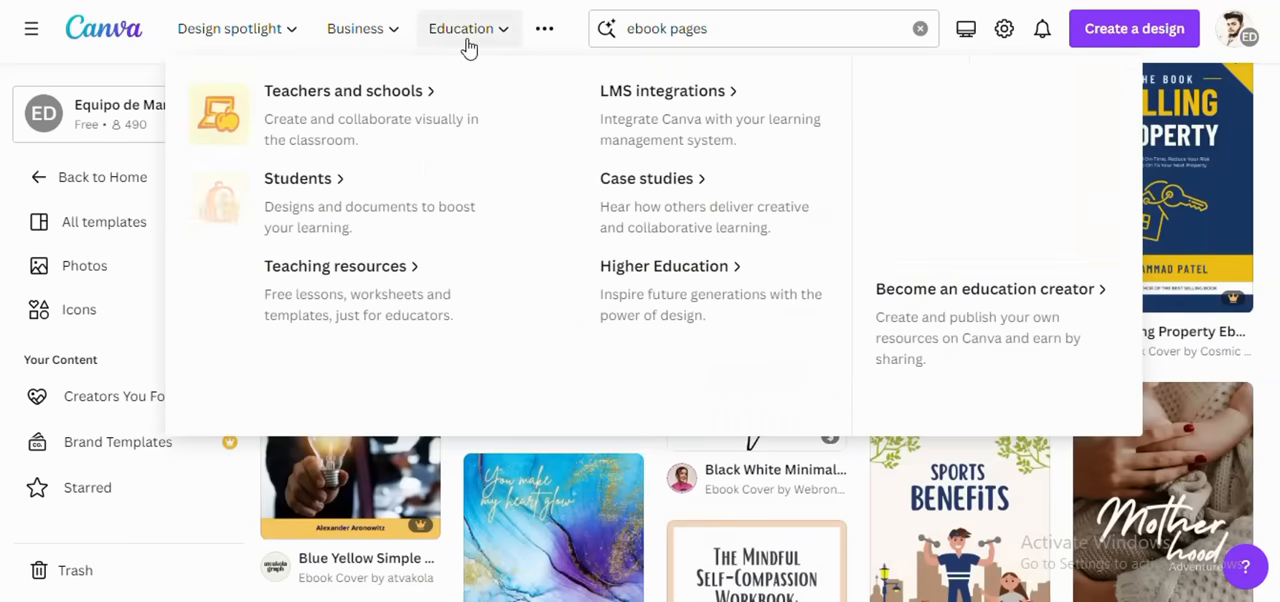
pyautogui.scroll(-12, 586, 277)
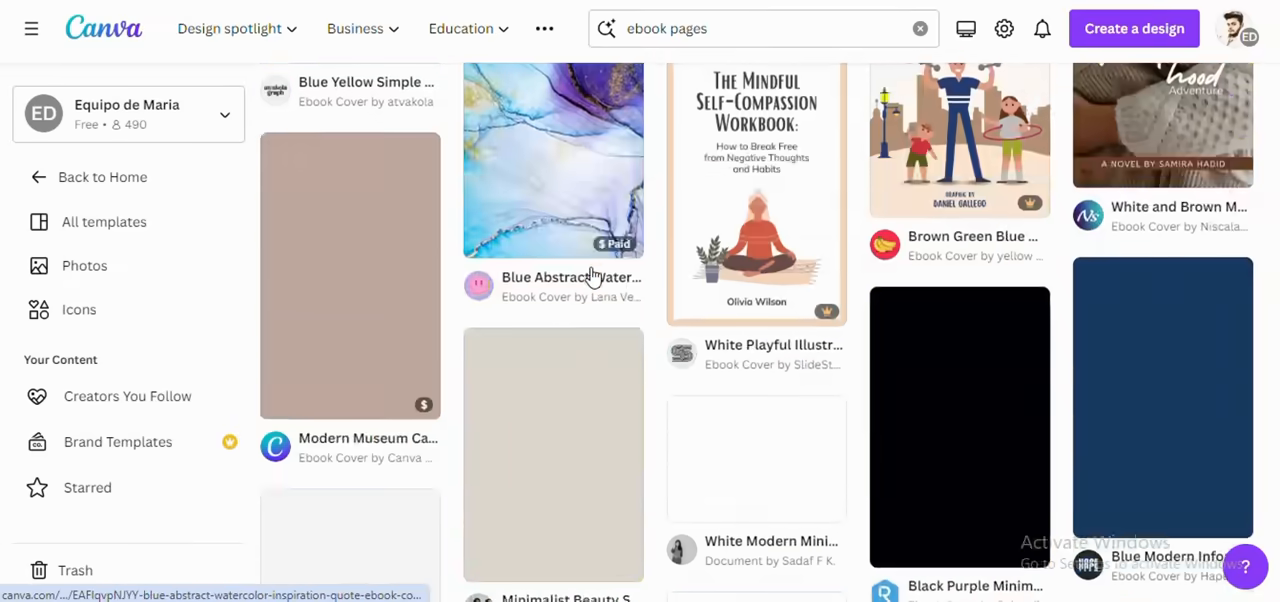
pyautogui.scroll(-10, 592, 276)
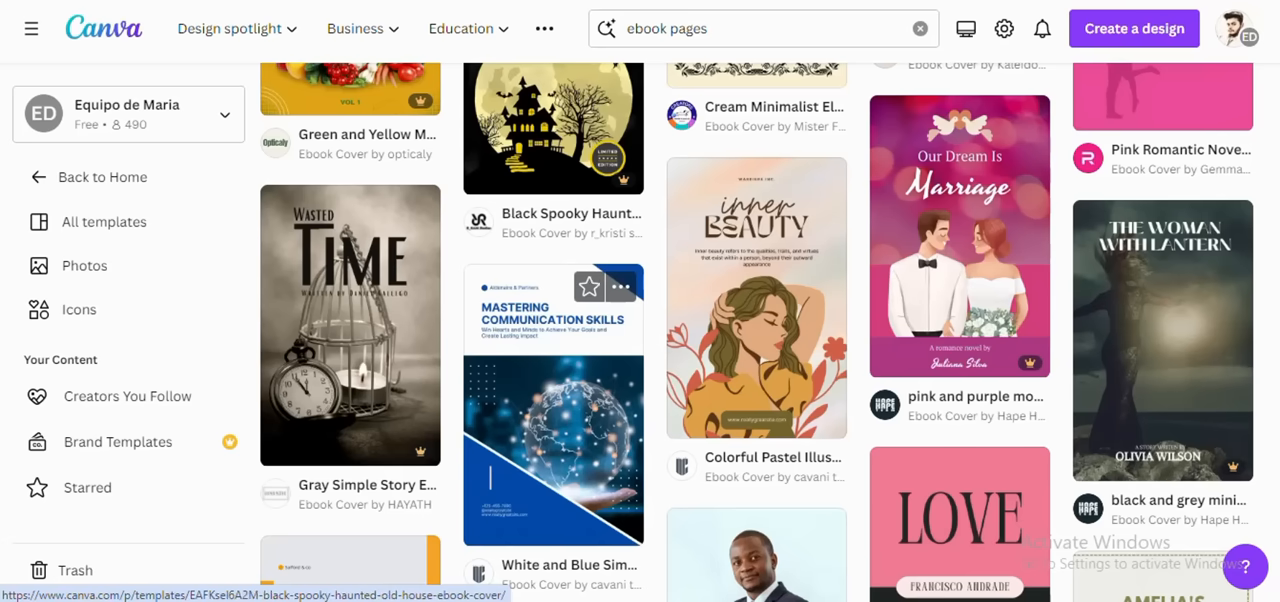
pyautogui.click(1023, 600)
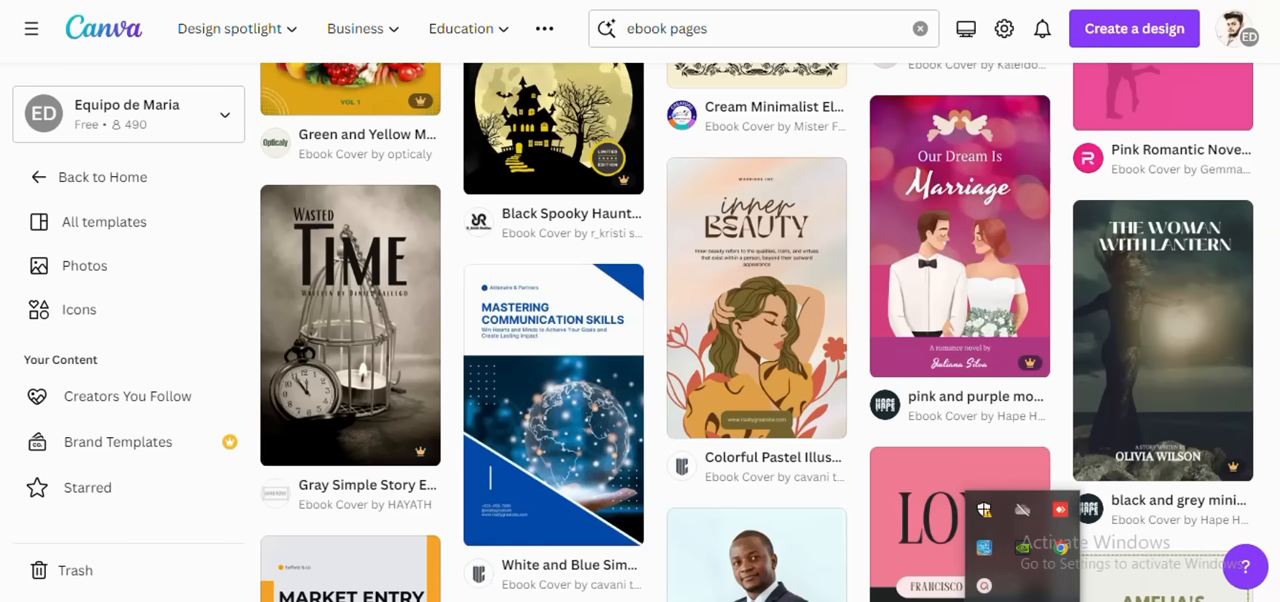
pyautogui.click(990, 588)
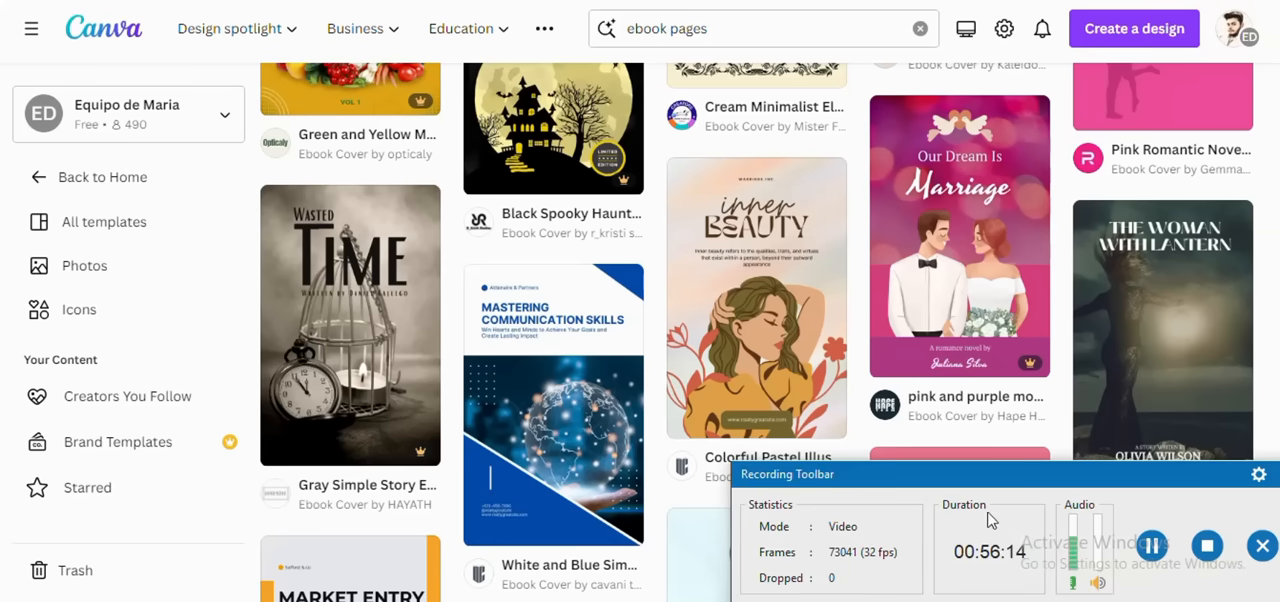
pyautogui.click(1262, 545)
pyautogui.click(985, 575)
pyautogui.scroll(-1, 449, 330)
pyautogui.scroll(-9, 447, 330)
pyautogui.scroll(7, 447, 330)
pyautogui.scroll(-15, 447, 330)
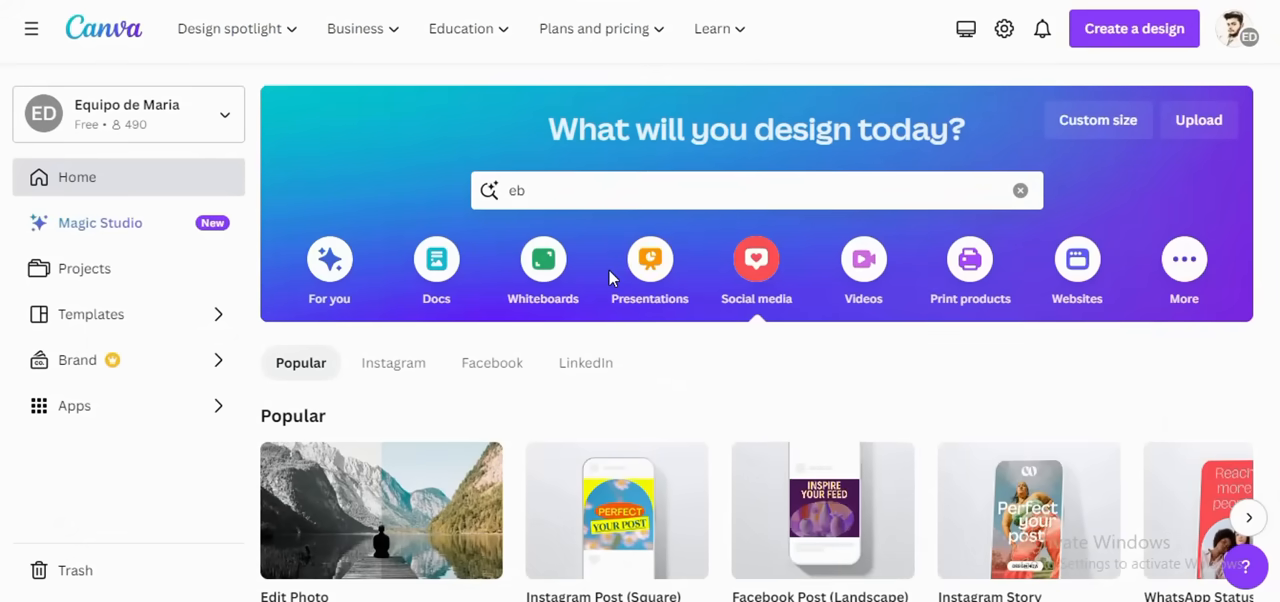
# Step: Create a blank Presentation (16:9) design from the Presentations category on the home page
pyautogui.click(654, 275)
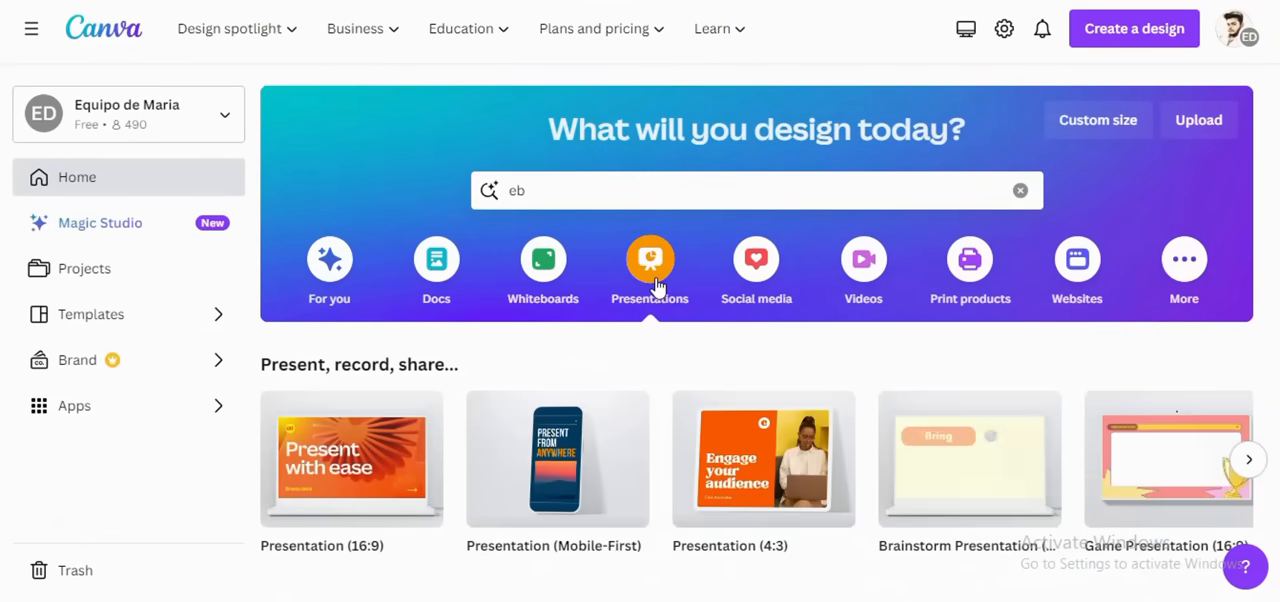
pyautogui.scroll(-2, 654, 285)
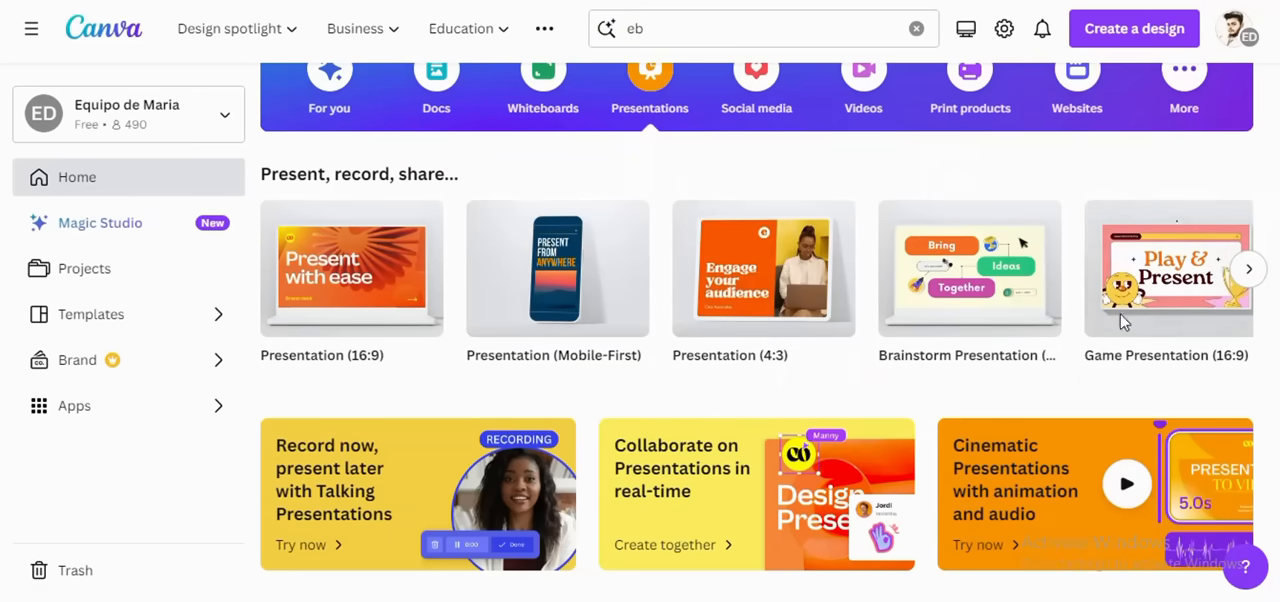
pyautogui.click(342, 310)
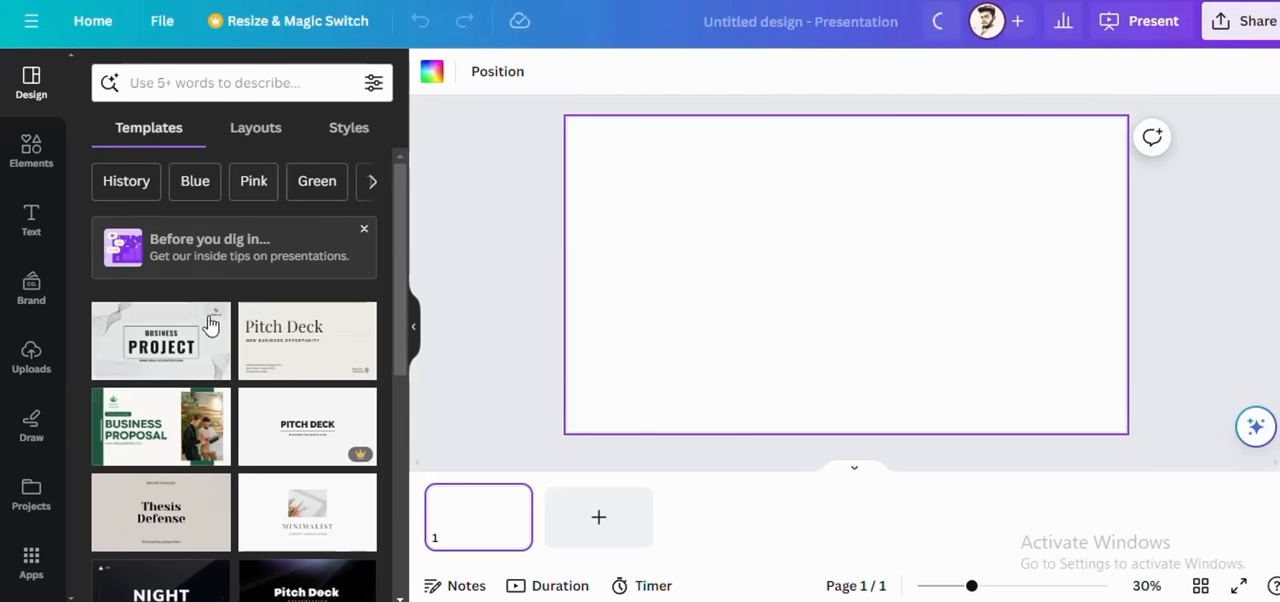
# Step: Apply only the cover page of the Grey minimalist business project presentation template to the blank slide
pyautogui.click(215, 330)
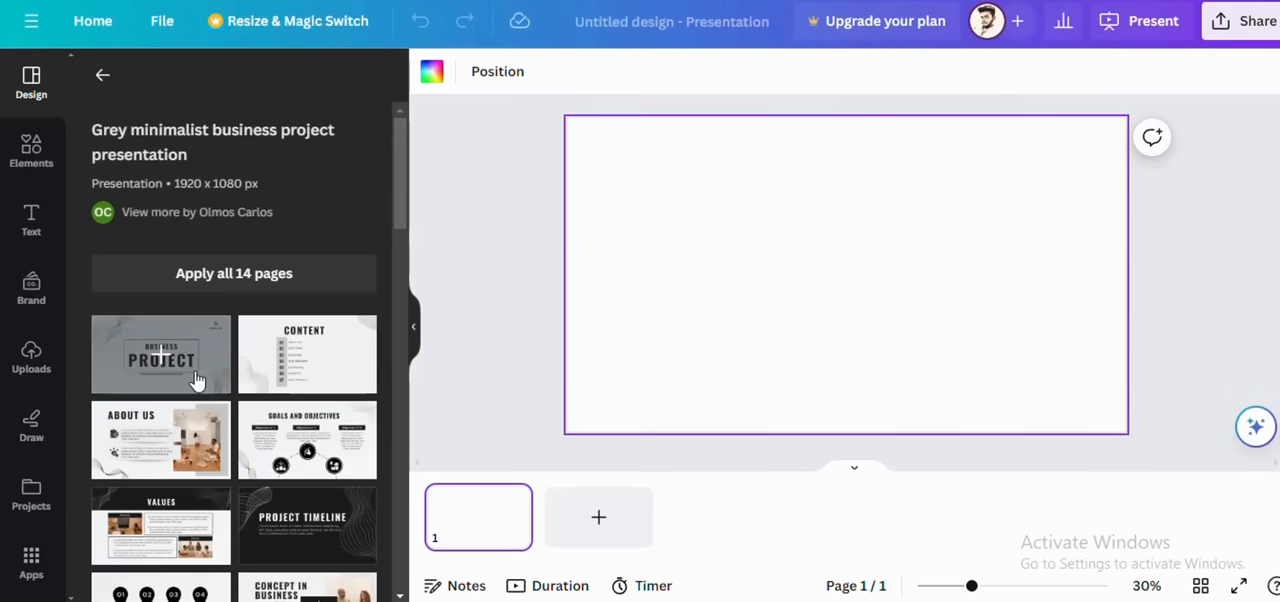
pyautogui.click(197, 380)
pyautogui.click(817, 285)
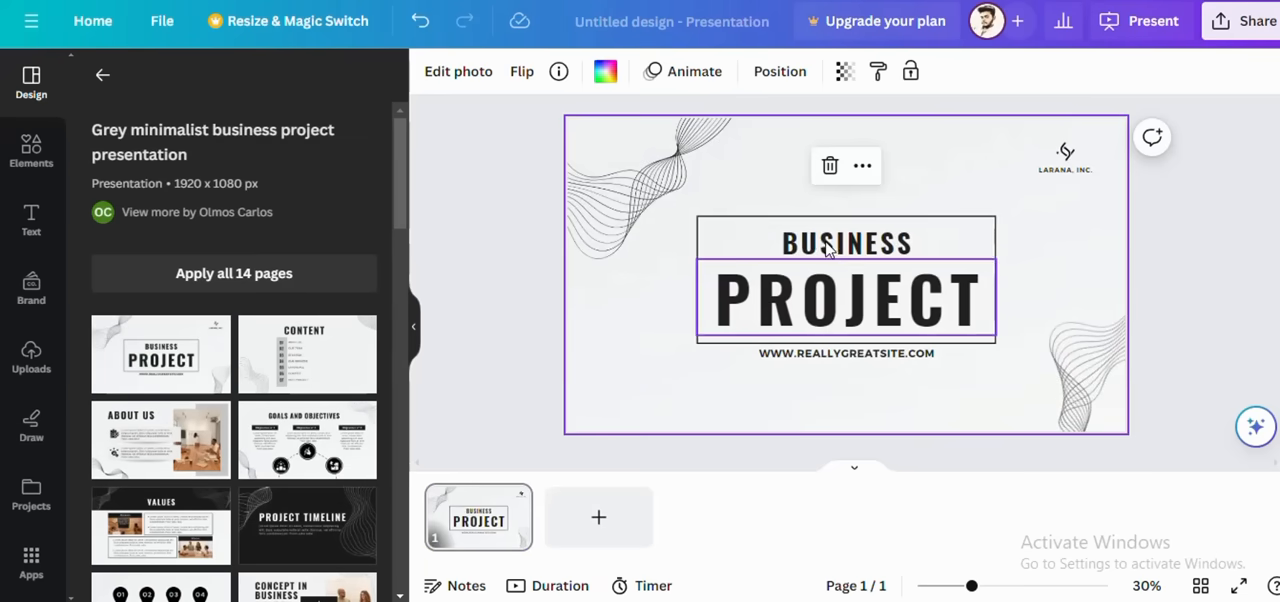
# Step: Replace the word BUSINESS in the cover slide's title with DIGITAL MARKETING
pyautogui.click(823, 245)
pyautogui.doubleClick(823, 250)
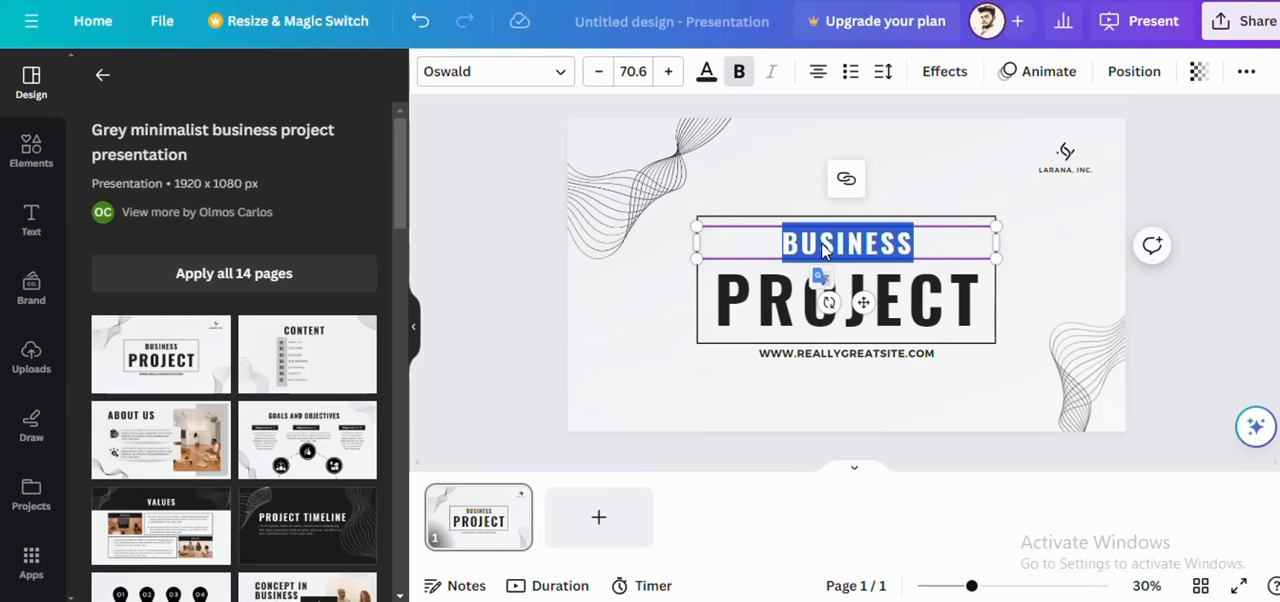
pyautogui.write('D')
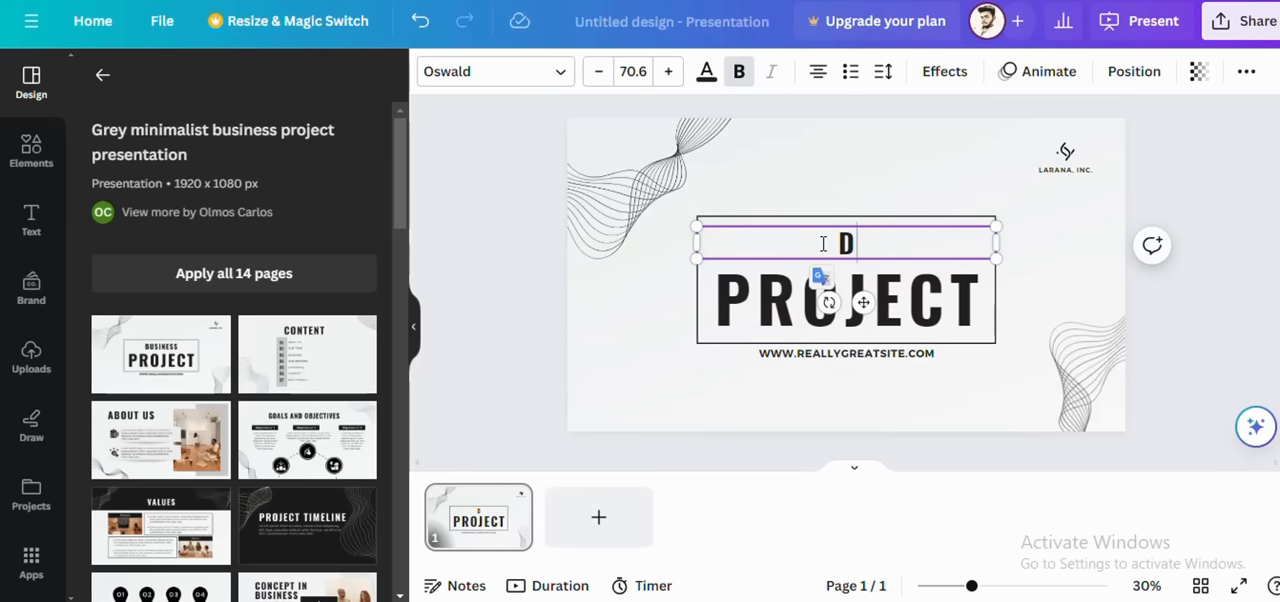
pyautogui.write('IG')
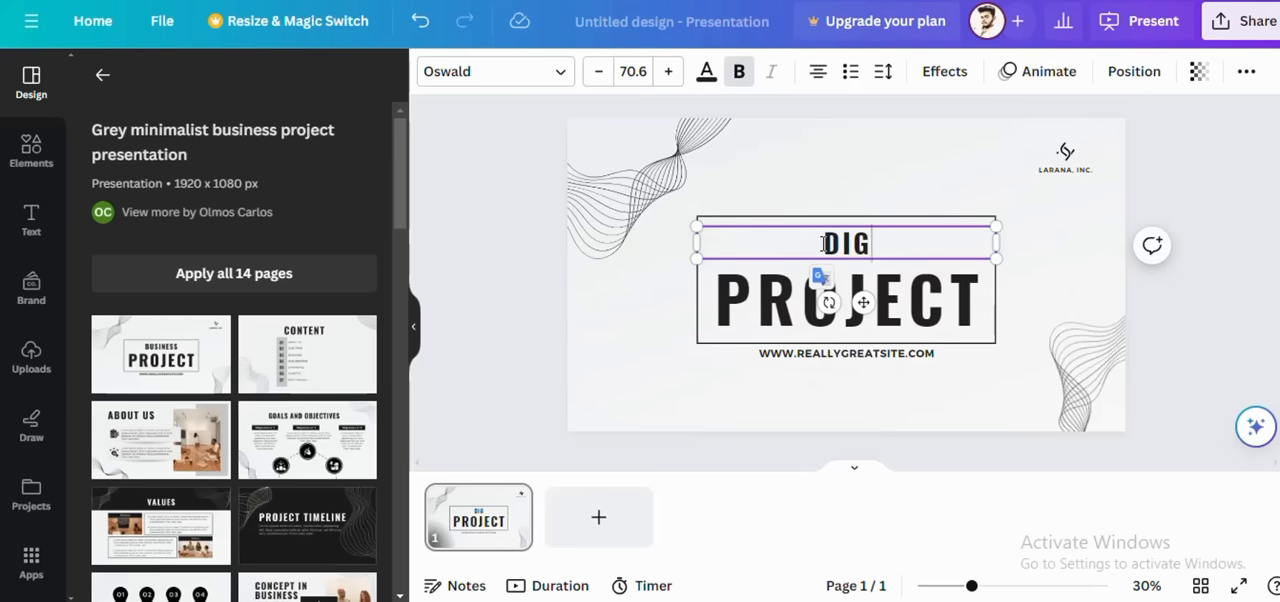
pyautogui.write('ITAL')
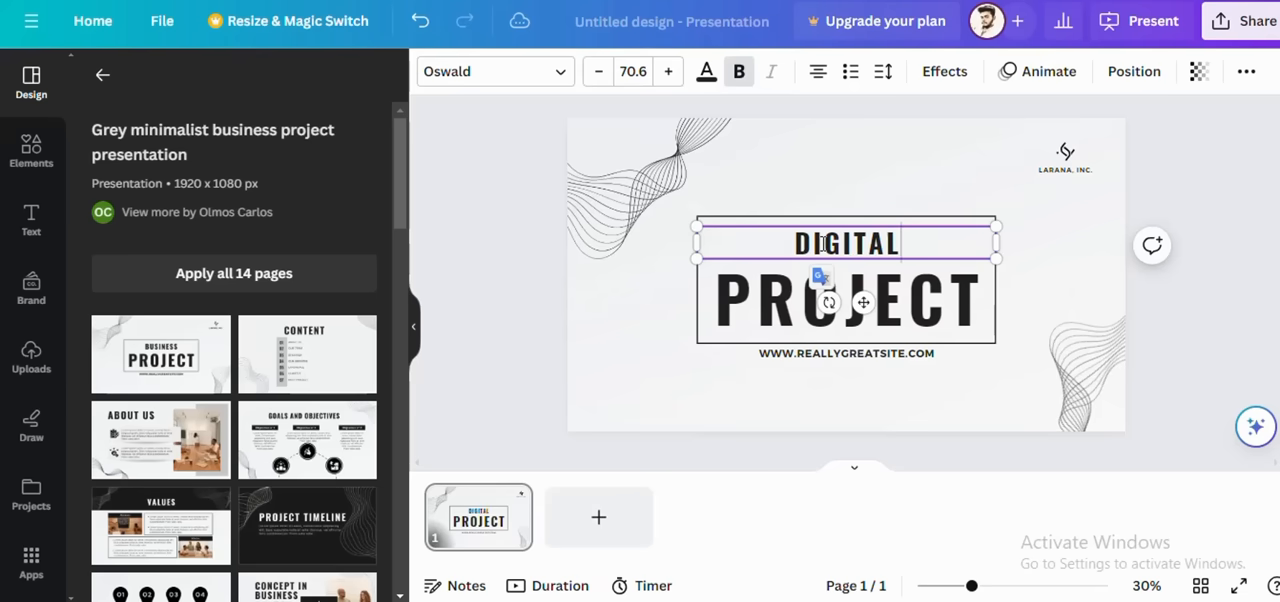
pyautogui.write(' M')
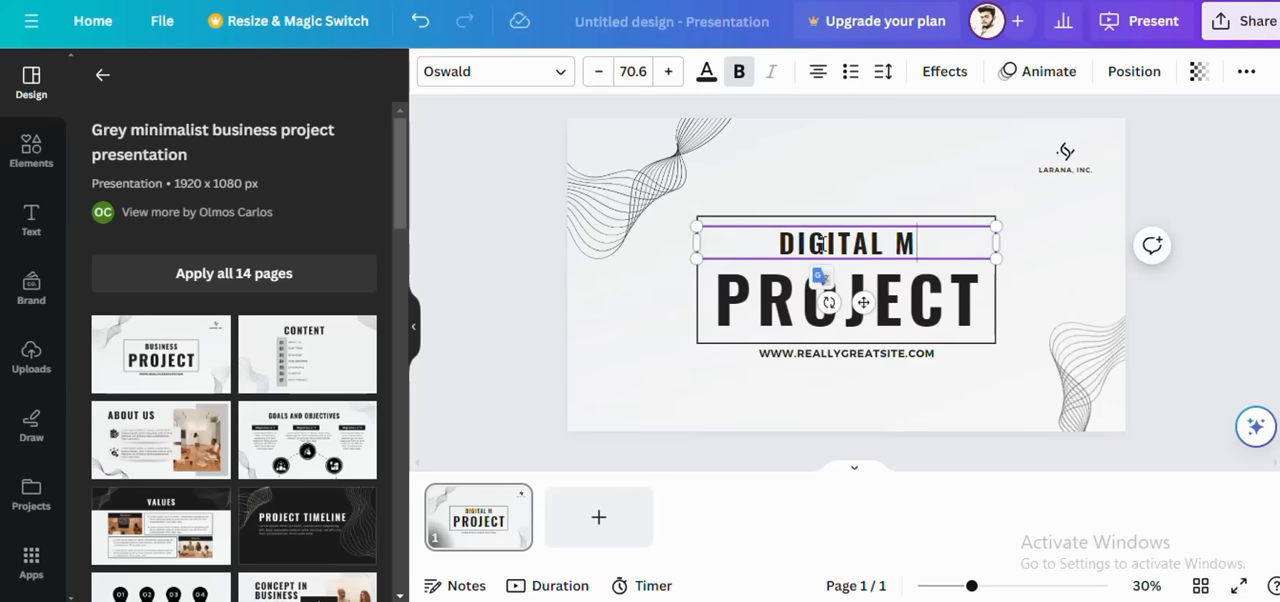
pyautogui.write('ARK')
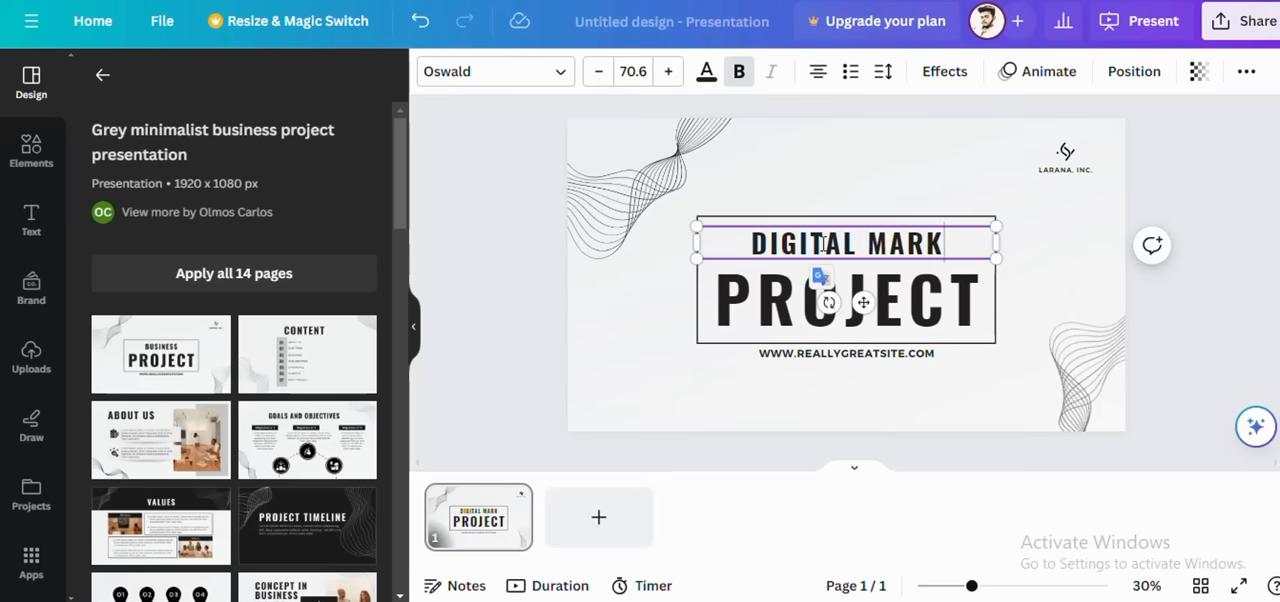
pyautogui.write('ETING')
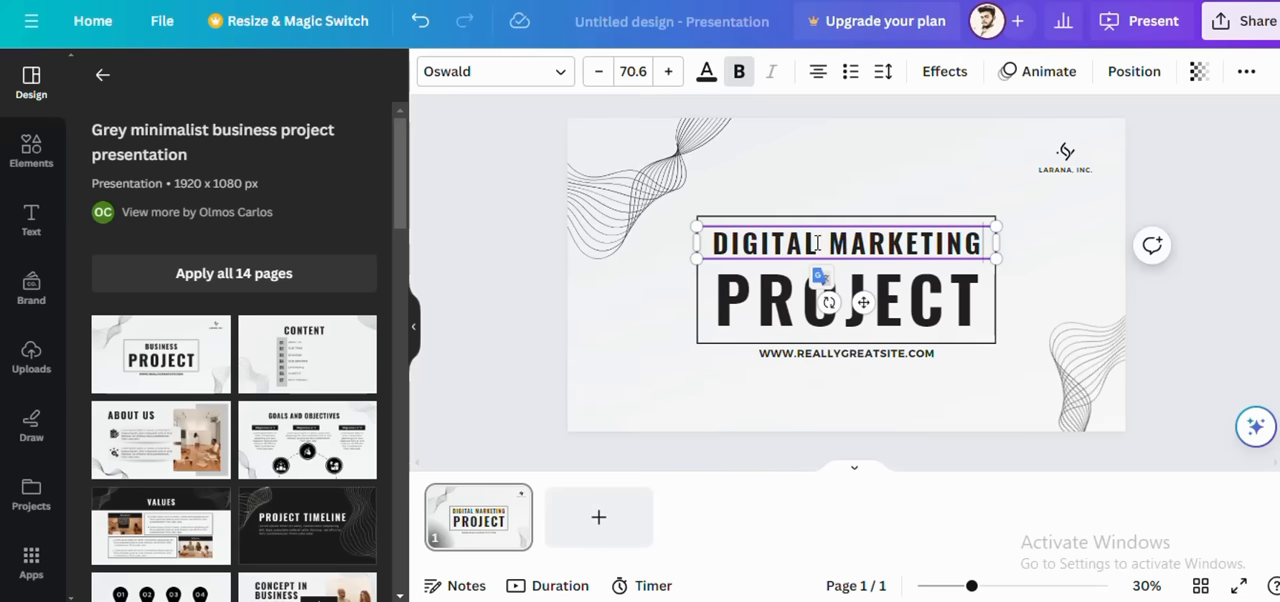
# Step: Delete the word PROJECT from the cover slide and move DIGITAL MARKETING to the middle of the frame
pyautogui.click(829, 300)
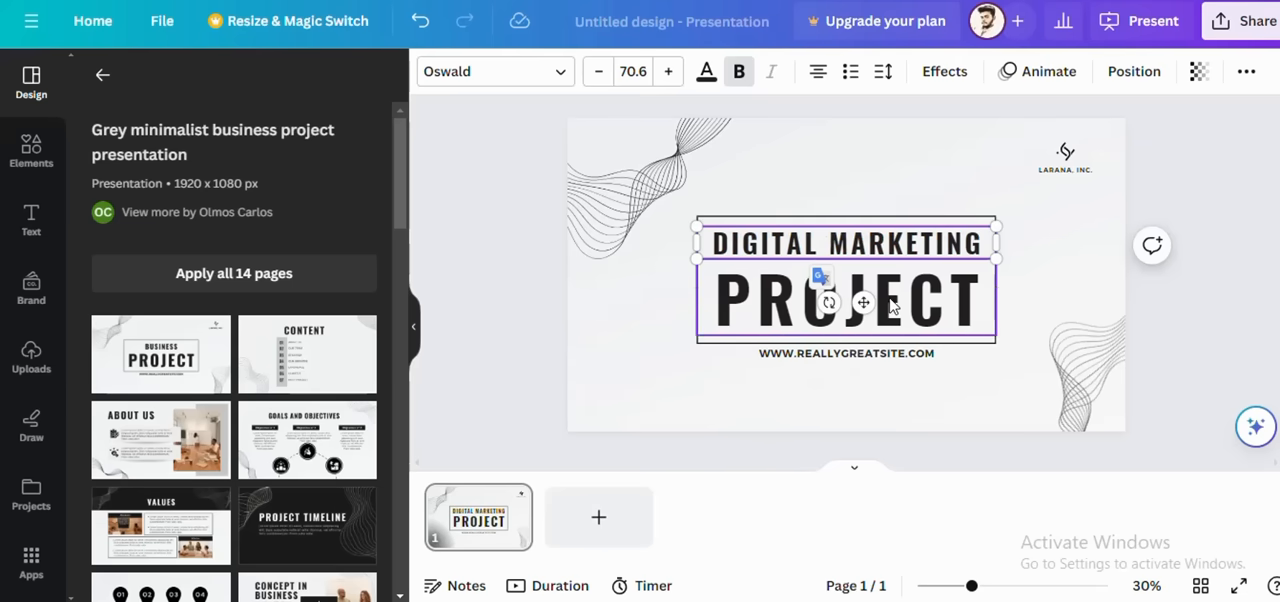
pyautogui.doubleClick(893, 305)
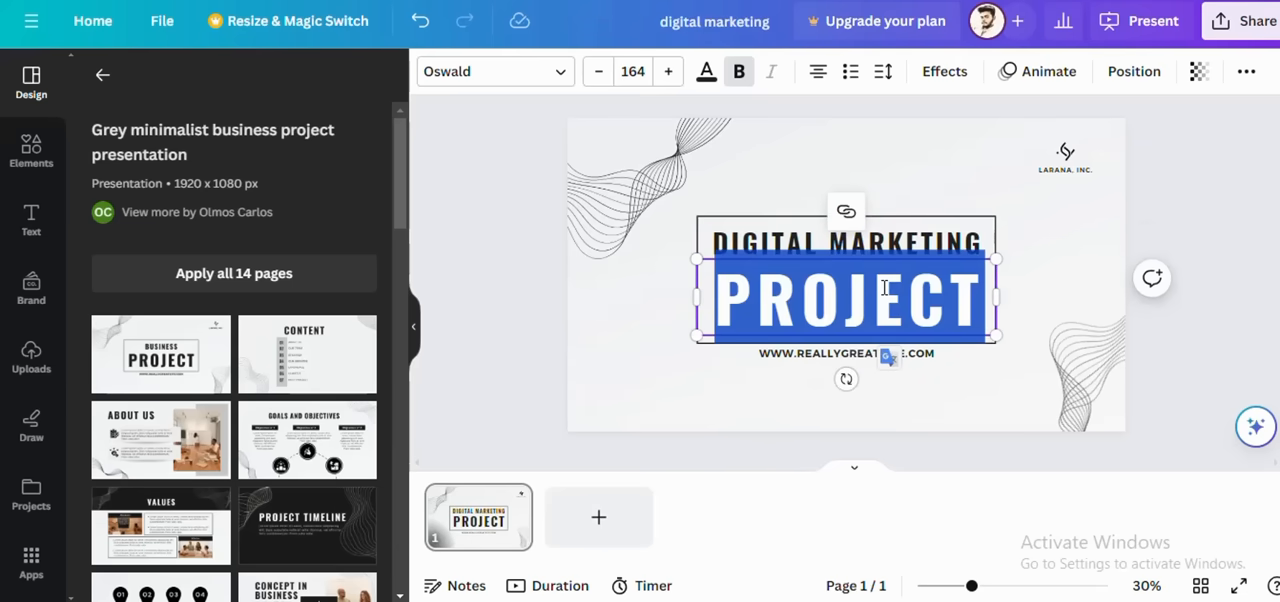
pyautogui.rightClick(884, 287)
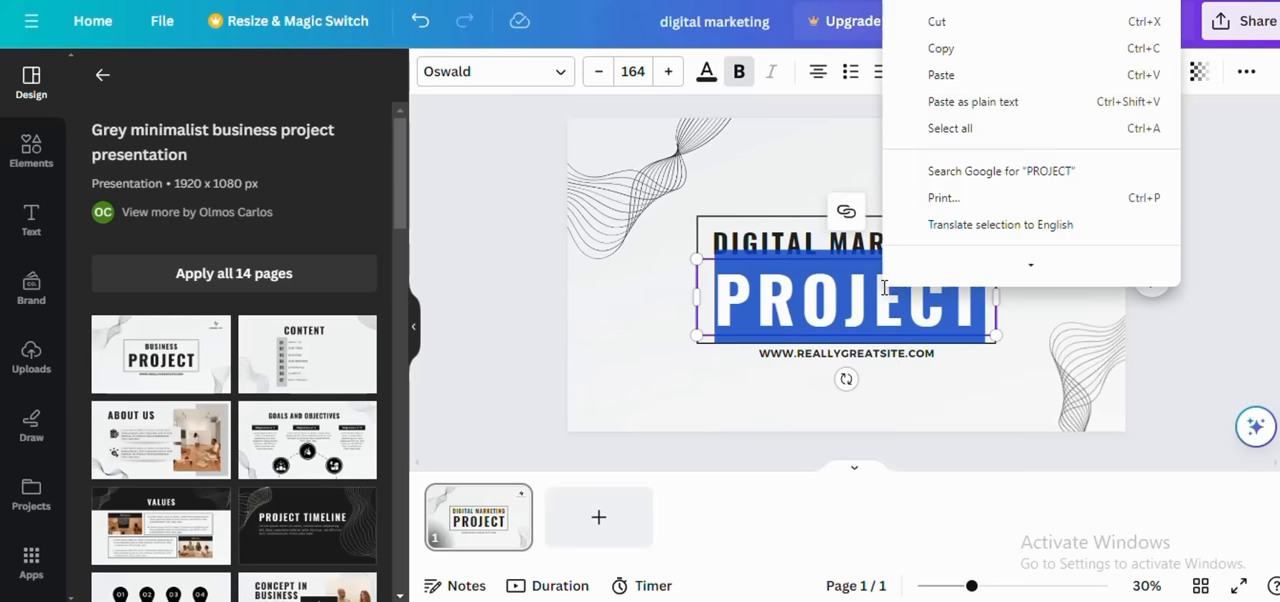
pyautogui.click(1043, 309)
pyautogui.click(940, 300)
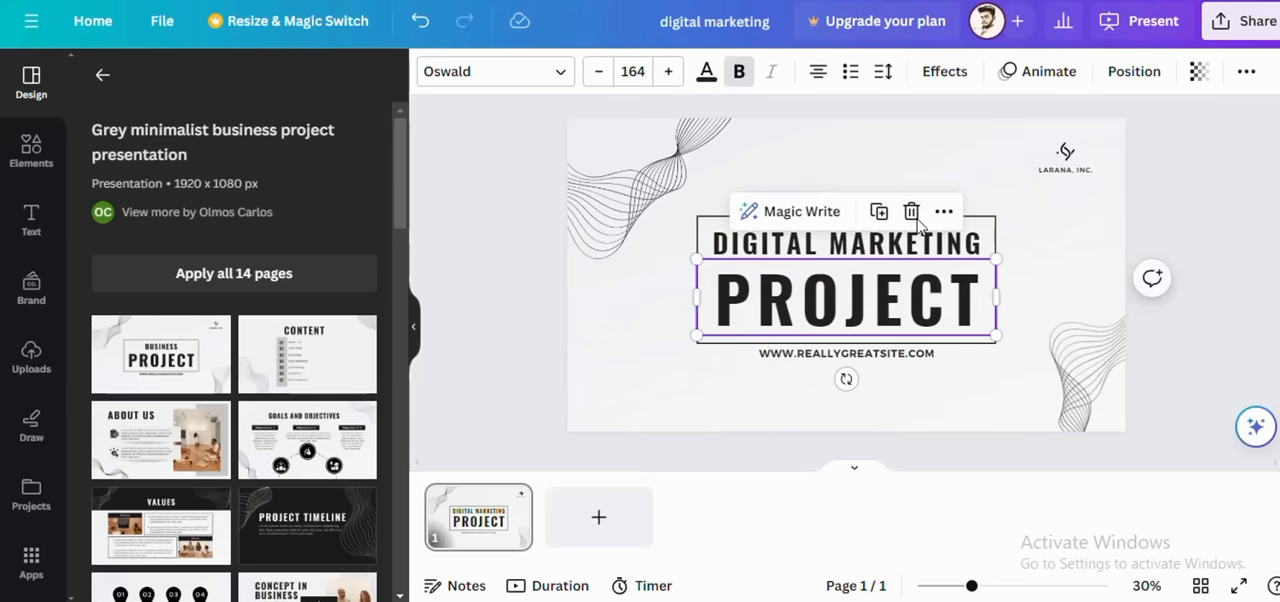
pyautogui.press('Delete')
pyautogui.moveTo(866, 259); pyautogui.dragTo(856, 297)
# Step: Delete the website address line below the cover slide's frame
pyautogui.click(851, 356)
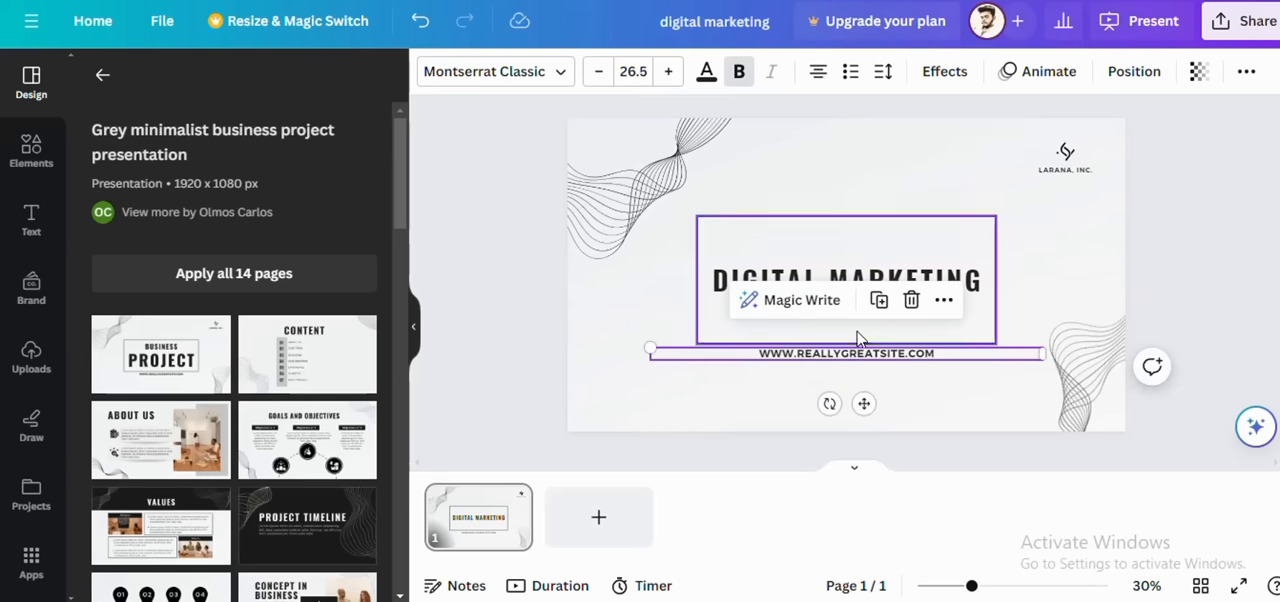
pyautogui.click(911, 304)
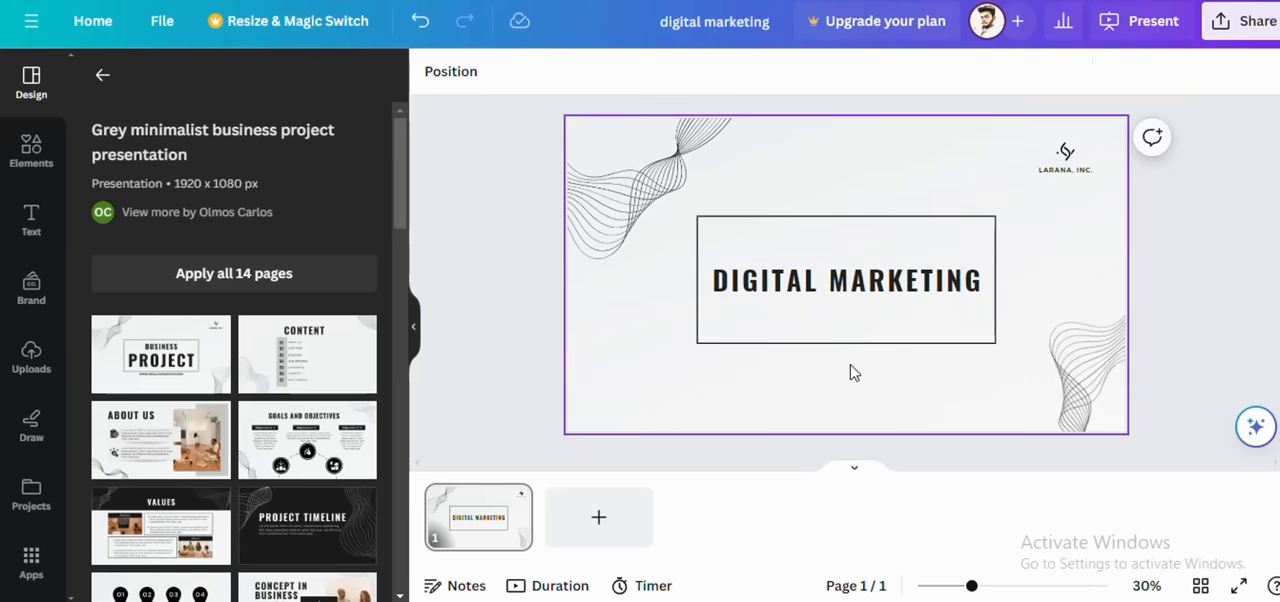
pyautogui.click(948, 400)
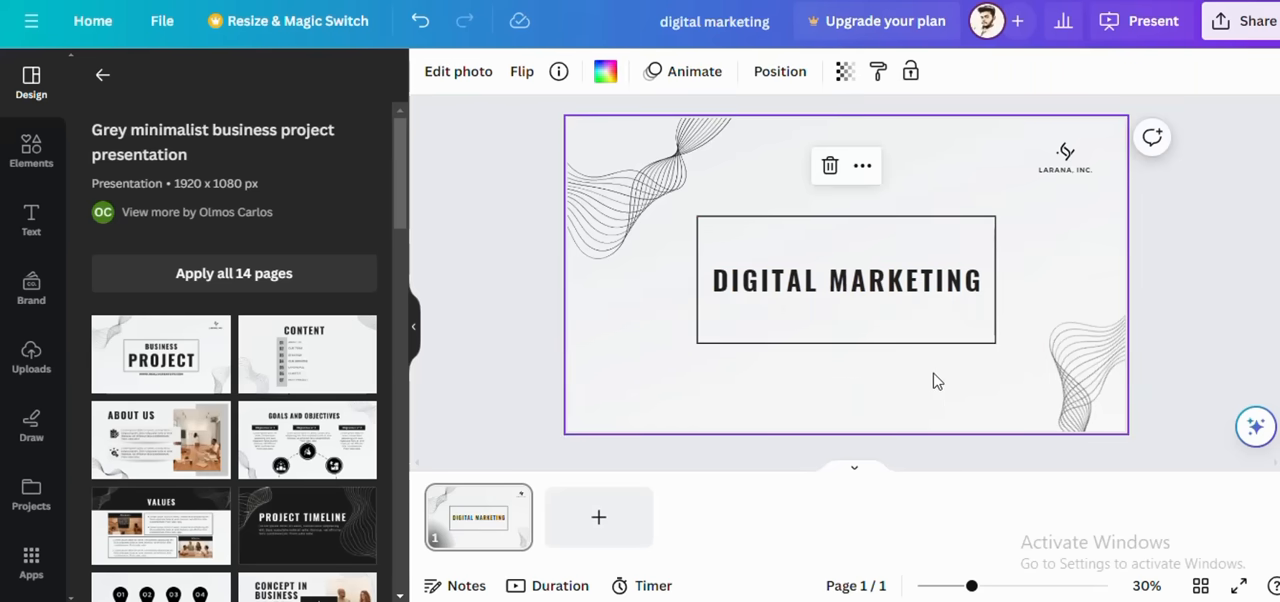
# Step: Add a heading text box to the cover slide and place it in the slide's lower right corner
pyautogui.click(32, 222)
pyautogui.click(331, 286)
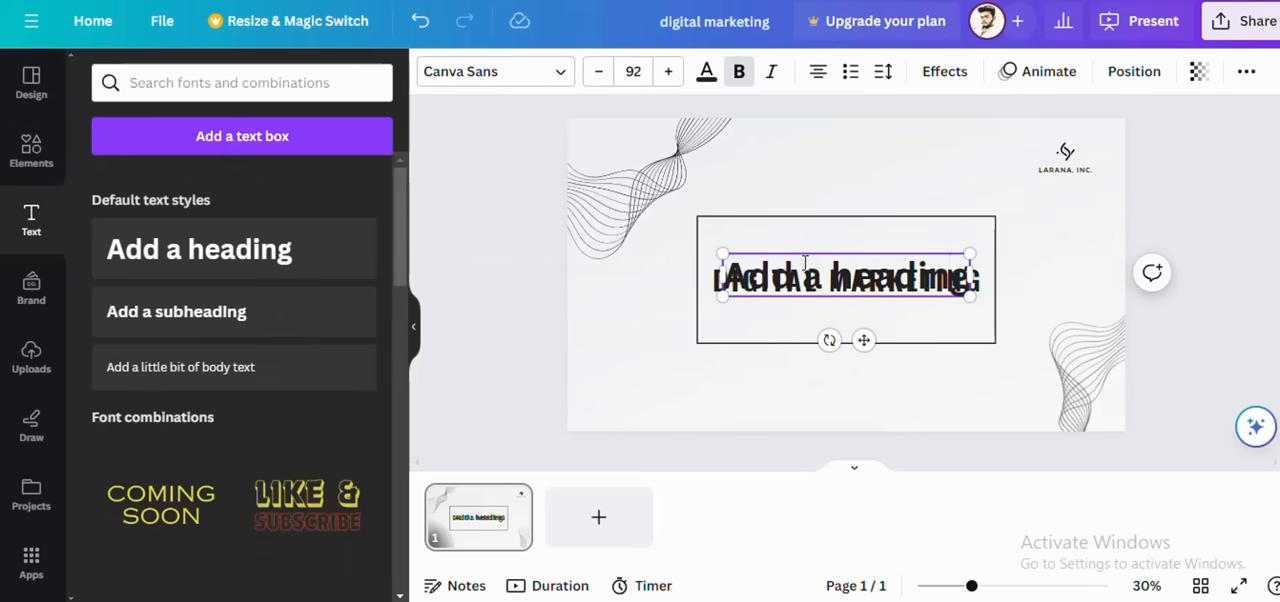
pyautogui.moveTo(863, 340); pyautogui.dragTo(1014, 449)
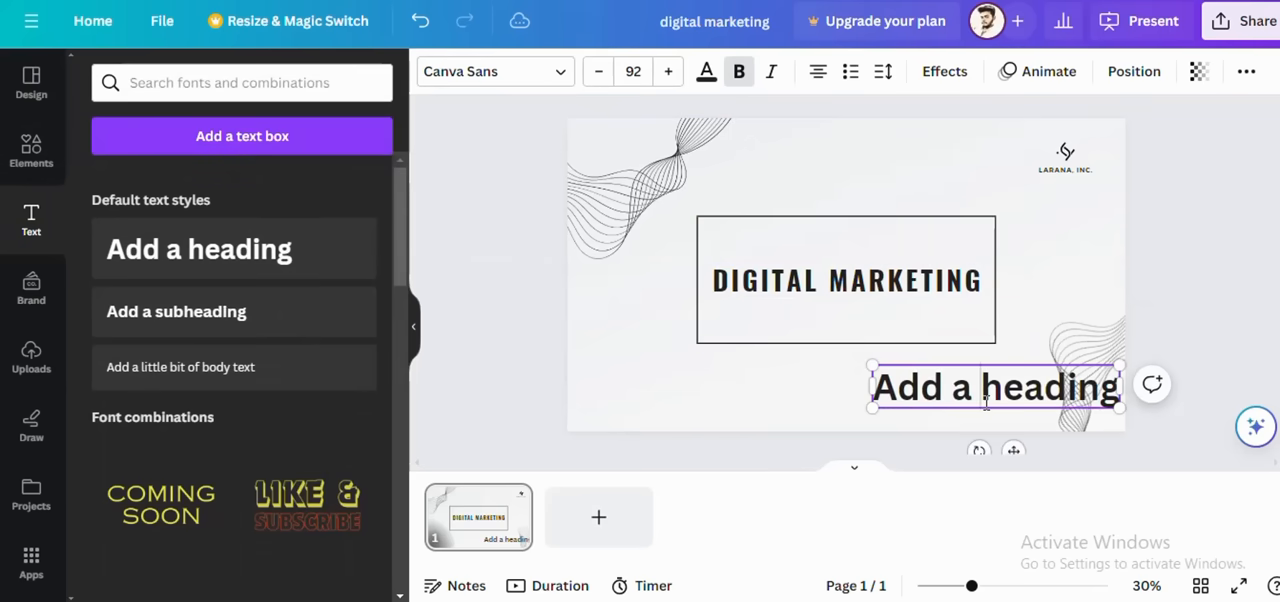
# Step: Replace the new heading's placeholder text with "presented by" and the presenter's name on a second line
pyautogui.doubleClick(1070, 390)
pyautogui.click(1052, 394)
pyautogui.moveTo(1117, 392); pyautogui.dragTo(876, 390)
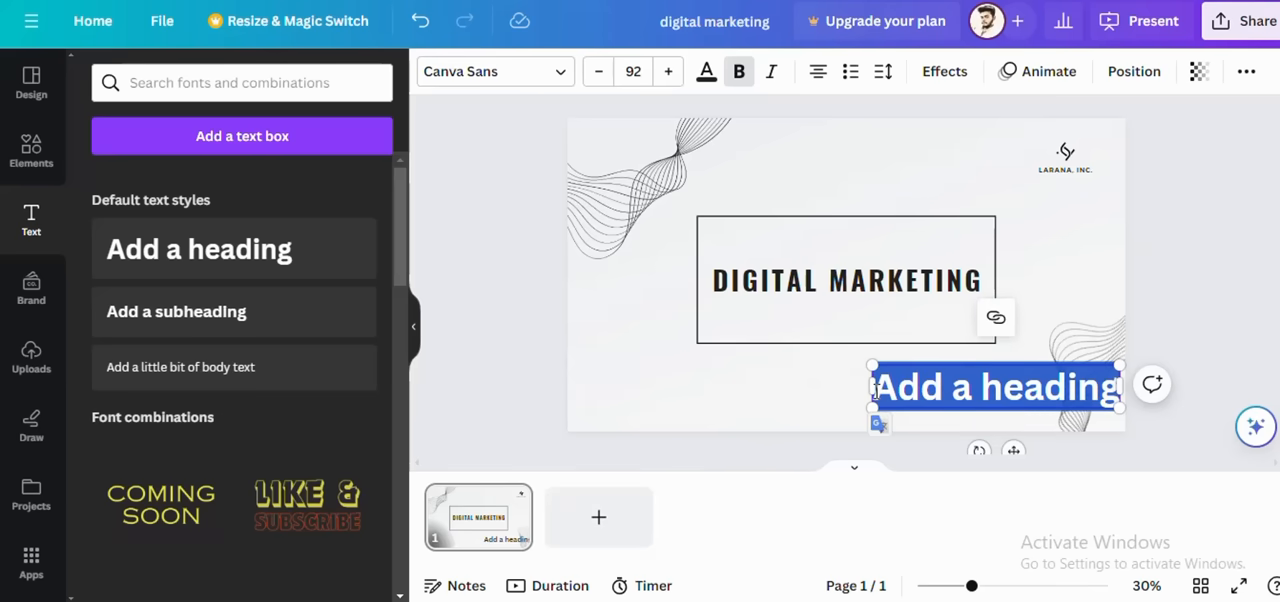
pyautogui.press('BackSpace')
pyautogui.write('presente')
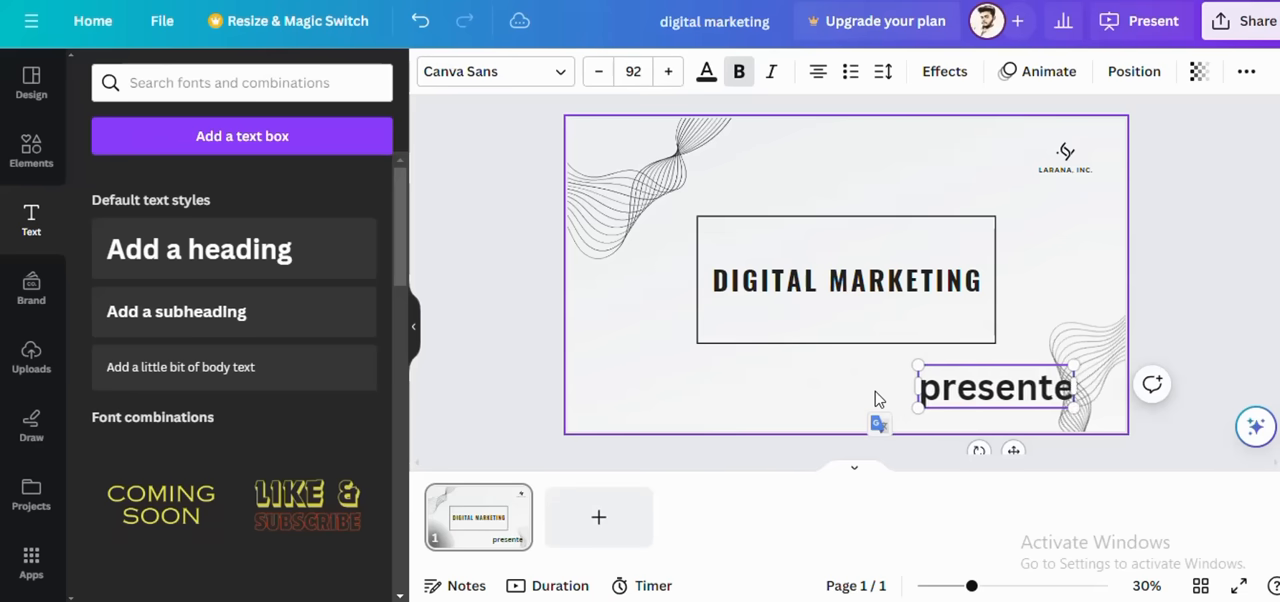
pyautogui.write('d by')
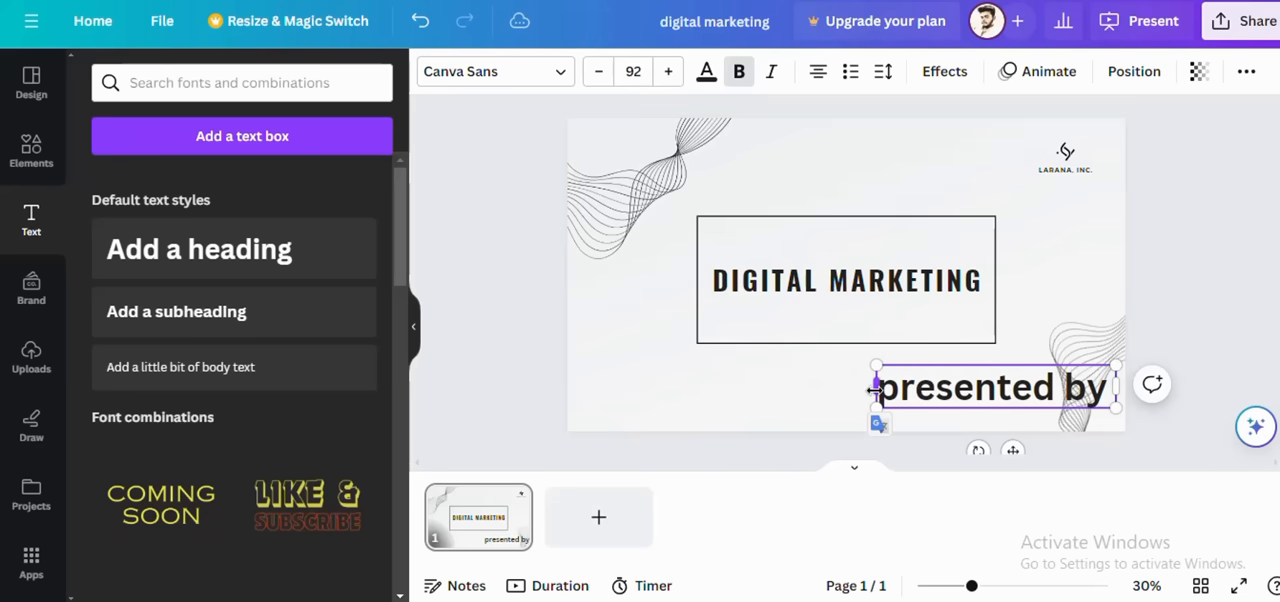
pyautogui.press('Return')
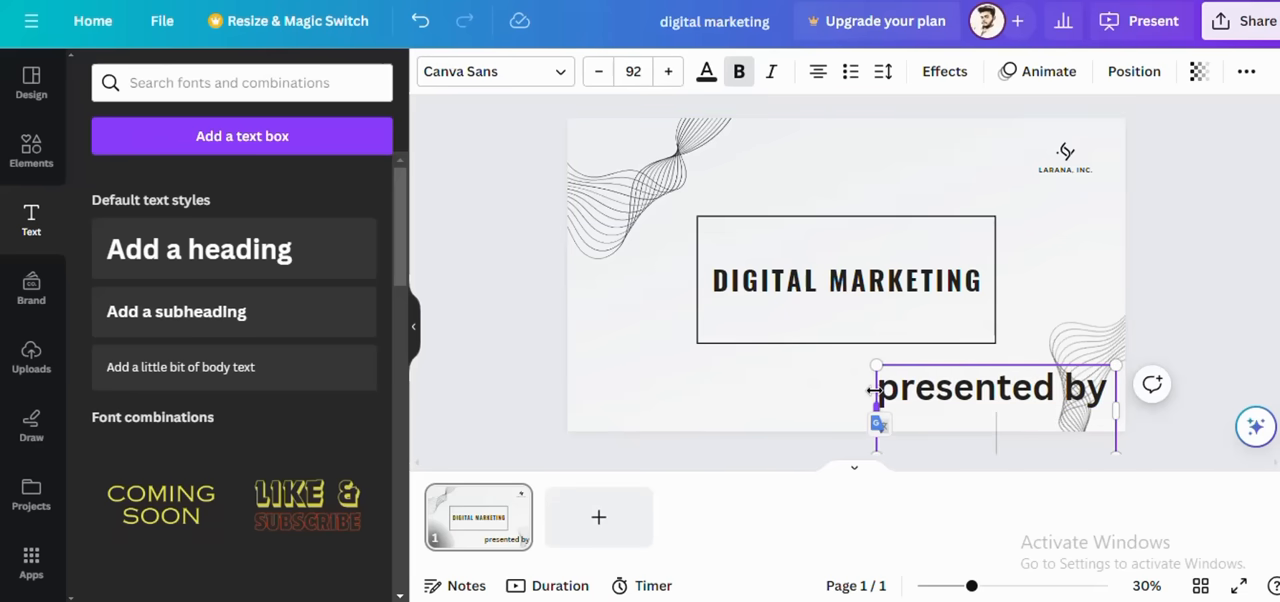
pyautogui.write('tamil')
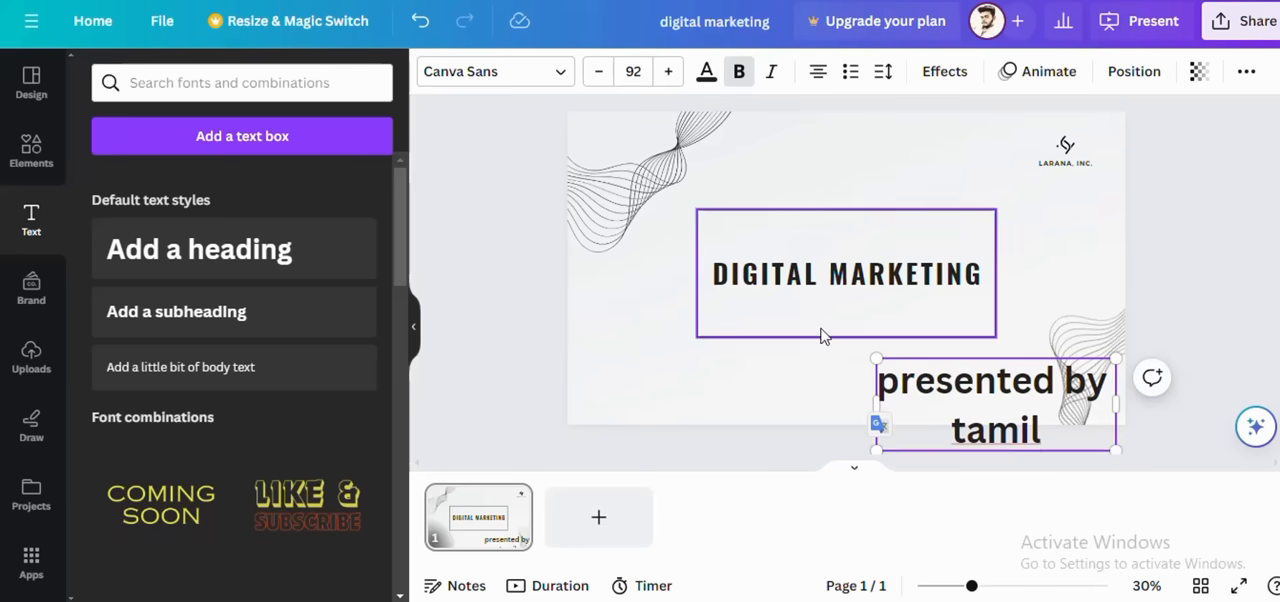
# Step: Shrink the presenter text to about size 50.6 and position it below the frame near the slide's lower right corner
pyautogui.scroll(-1, 1074, 397)
pyautogui.moveTo(1115, 368); pyautogui.dragTo(1054, 366)
pyautogui.moveTo(1057, 329); pyautogui.dragTo(1119, 335)
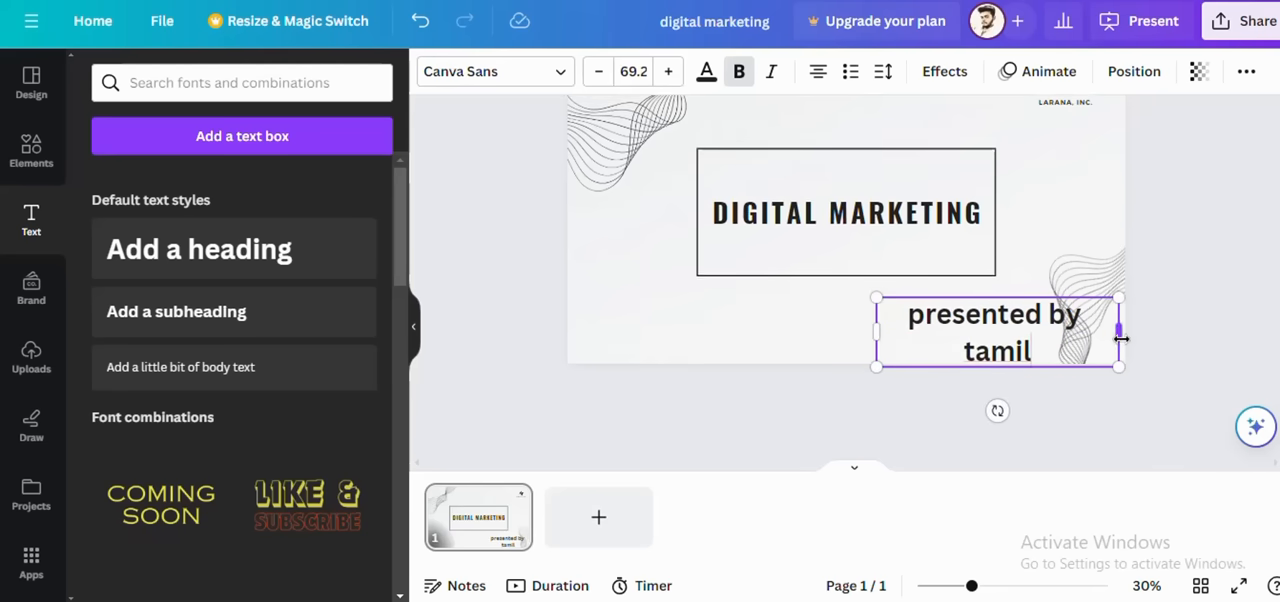
pyautogui.moveTo(876, 297); pyautogui.dragTo(941, 316)
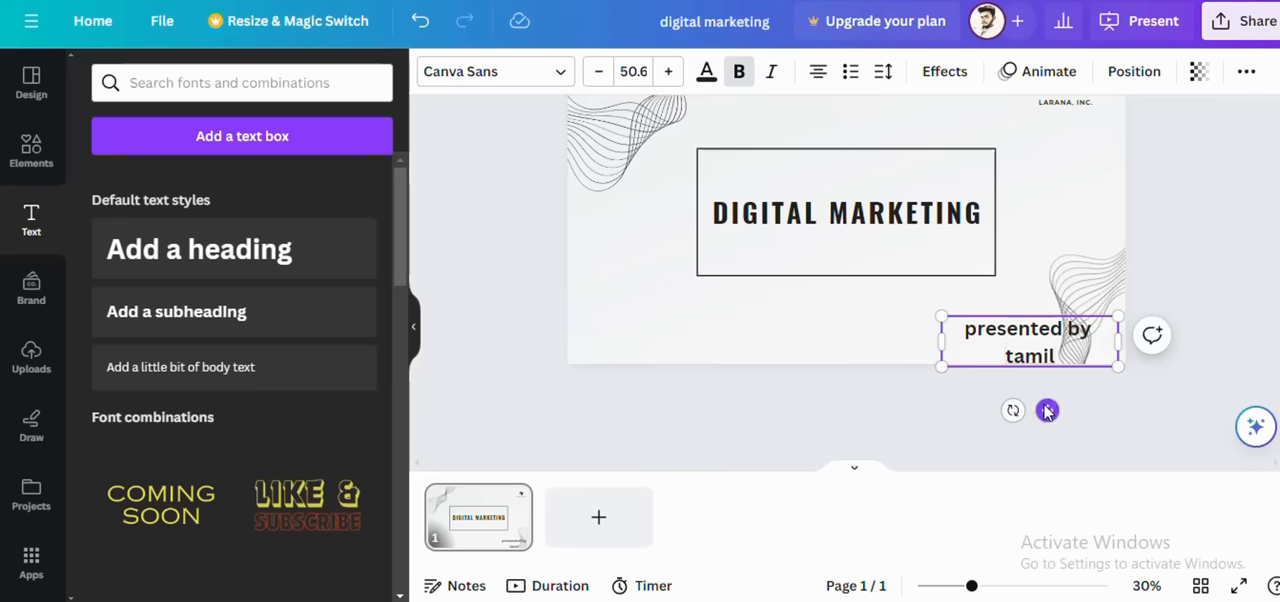
pyautogui.scroll(1, 1046, 395)
pyautogui.moveTo(1046, 409); pyautogui.dragTo(1054, 452)
# Step: Change the cover slide's background to the light green default solid color
pyautogui.click(1025, 323)
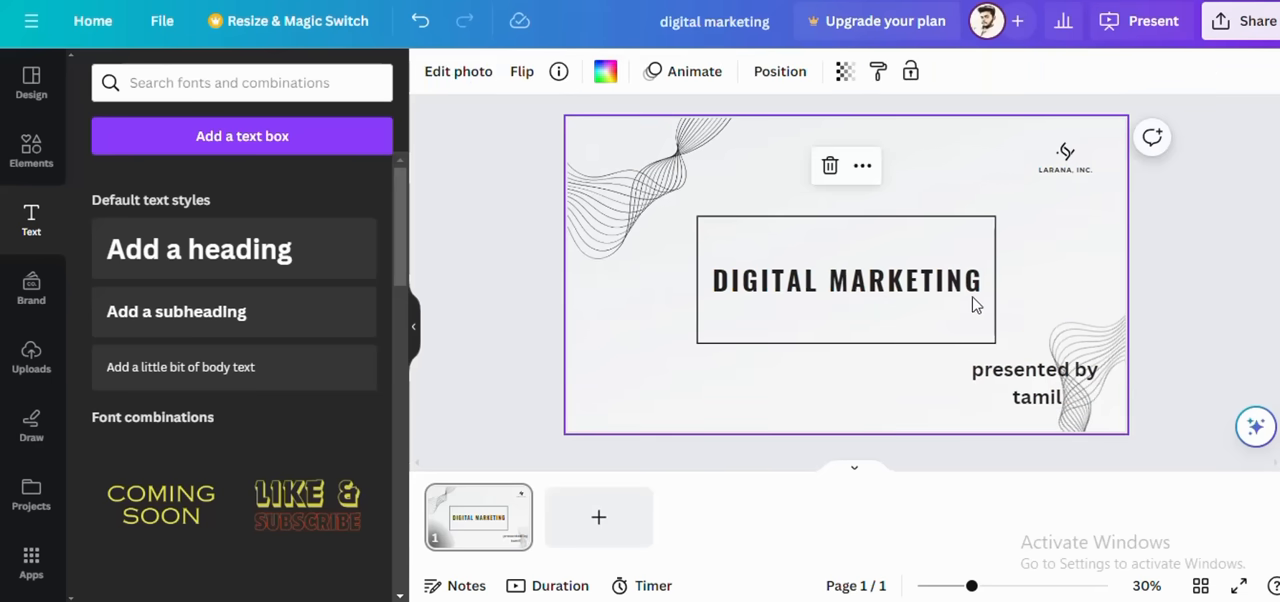
pyautogui.click(709, 157)
pyautogui.click(787, 171)
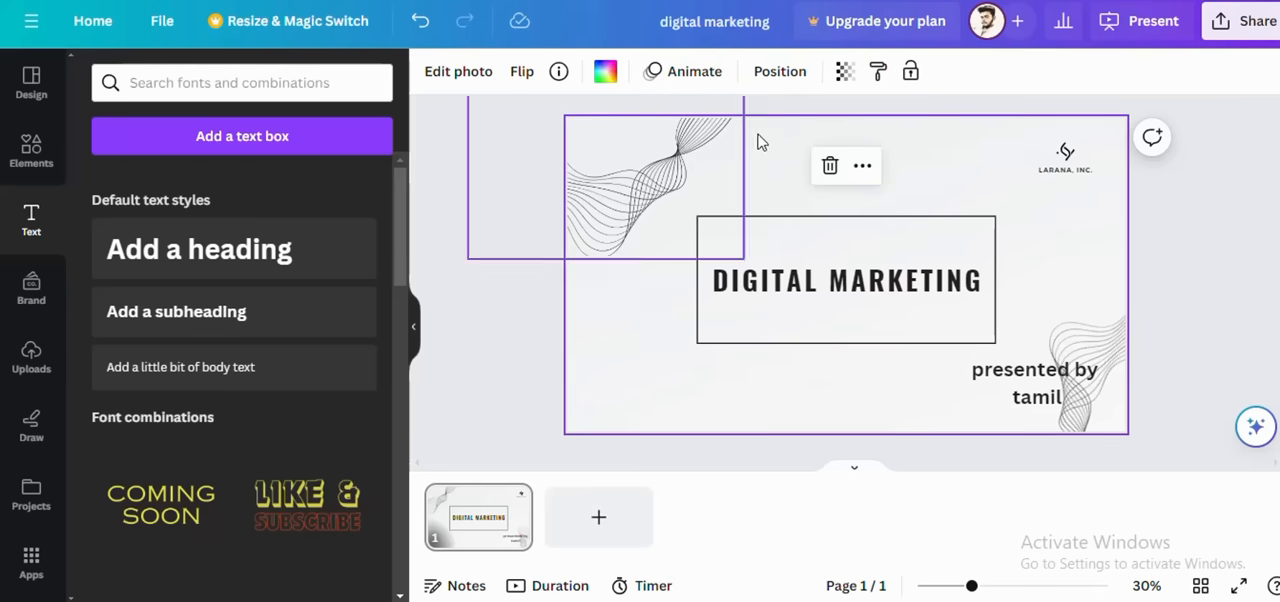
pyautogui.click(604, 76)
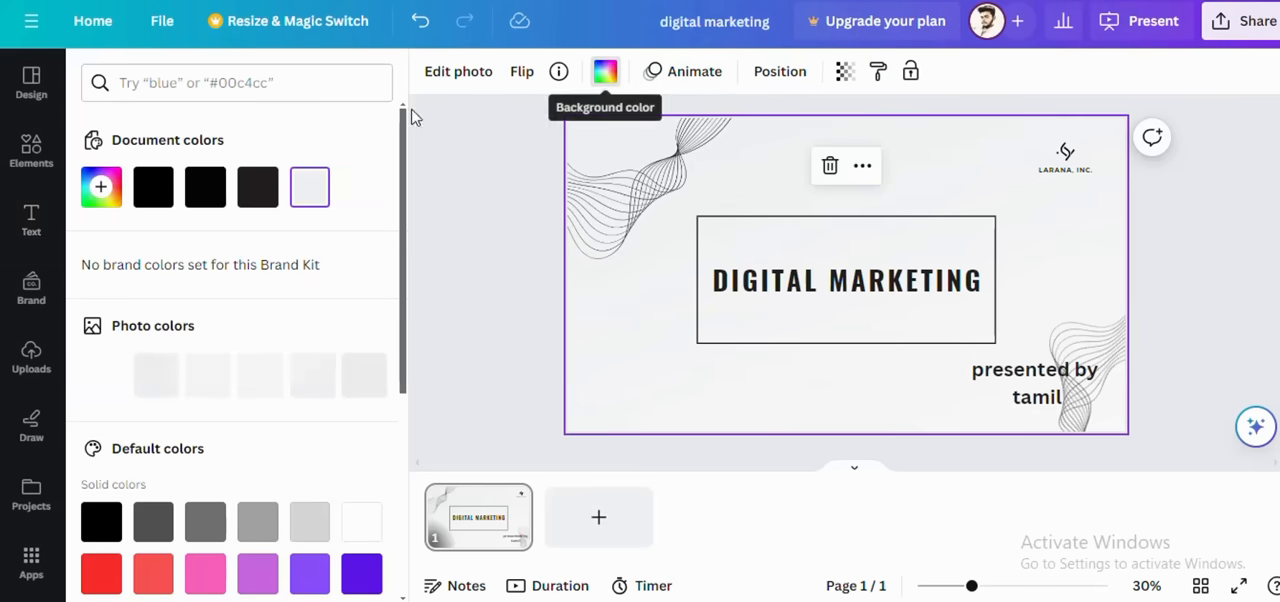
pyautogui.scroll(-5, 257, 374)
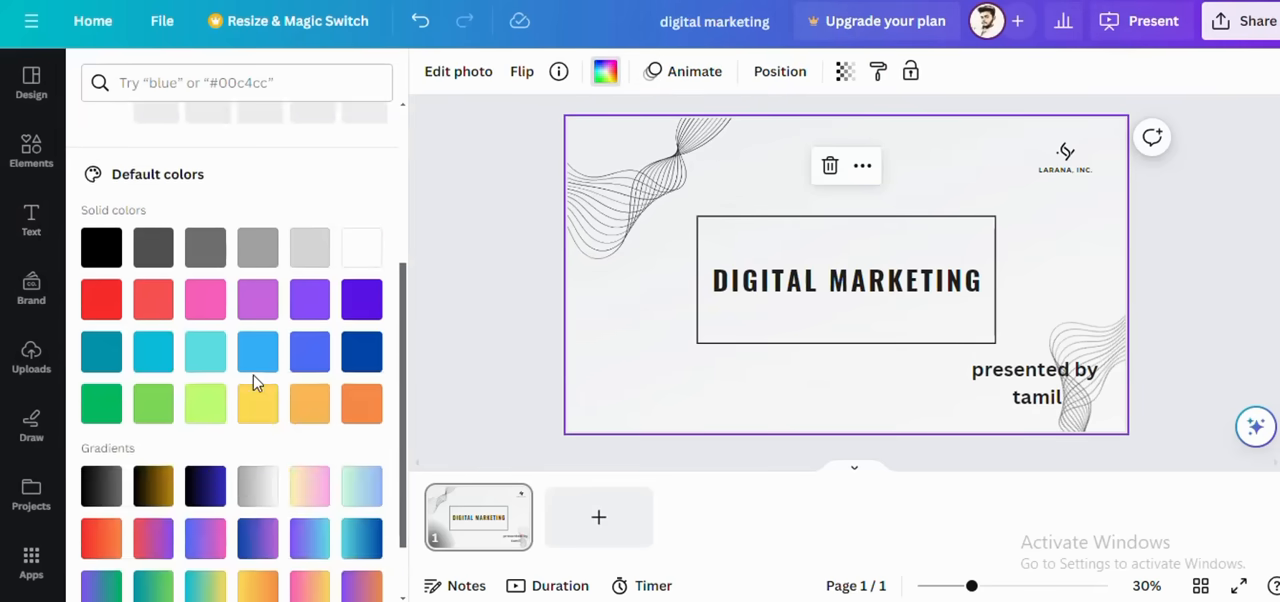
pyautogui.click(158, 324)
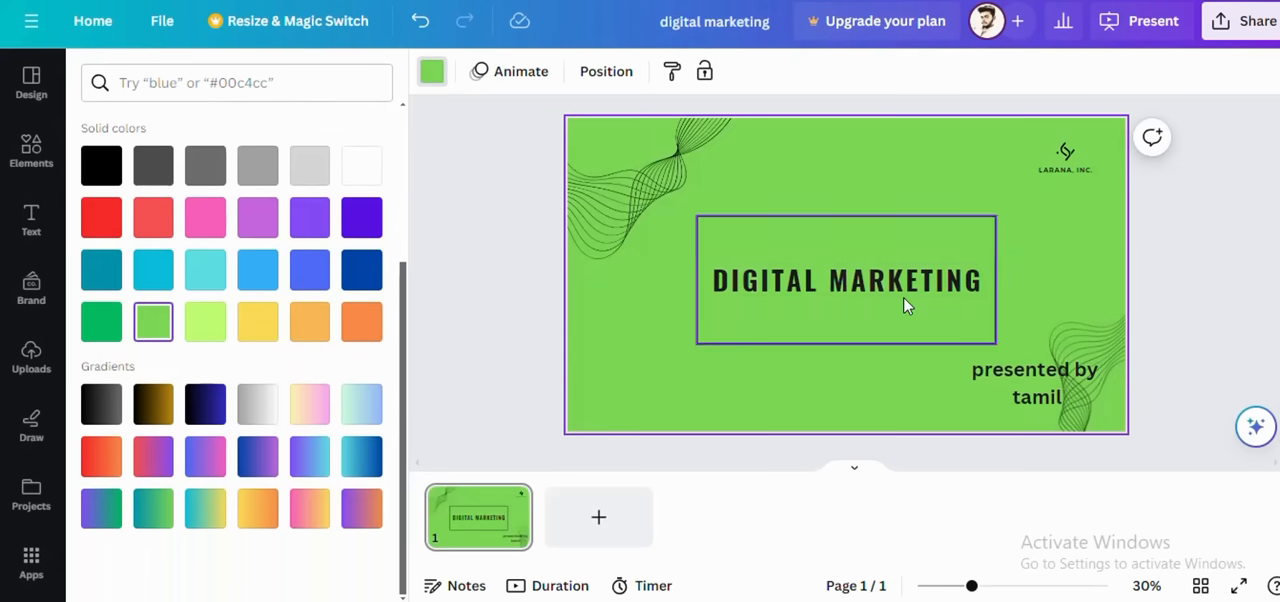
# Step: Delete the LARANA, INC. company name and its logo icon from the cover slide
pyautogui.click(1067, 168)
pyautogui.click(1131, 221)
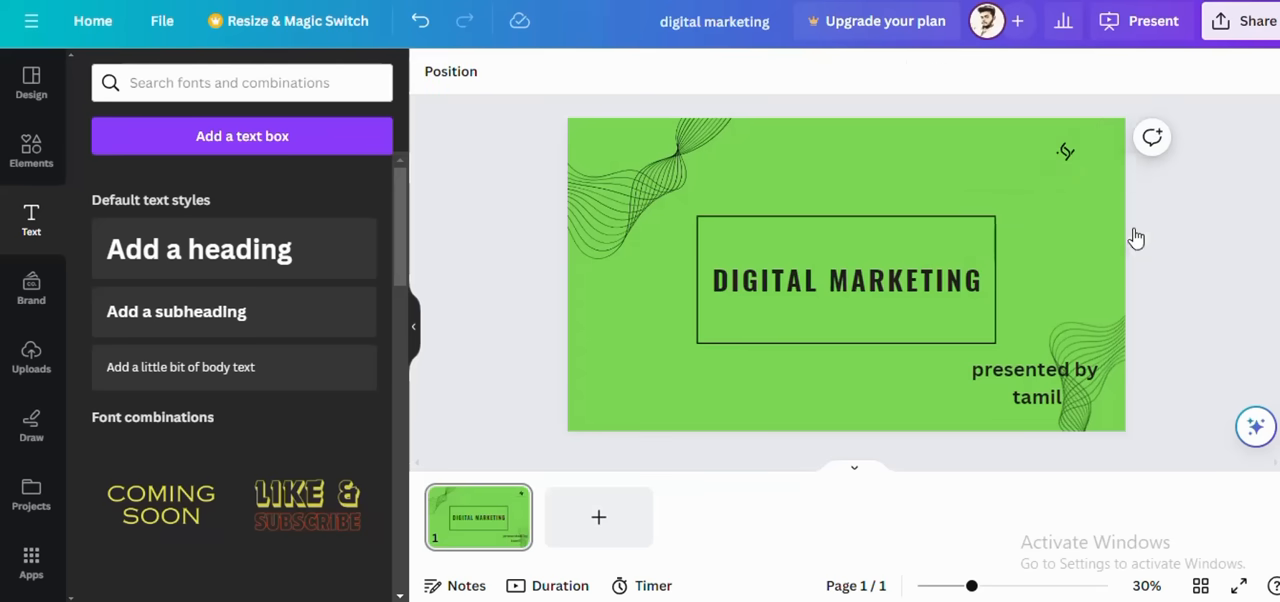
pyautogui.click(1065, 151)
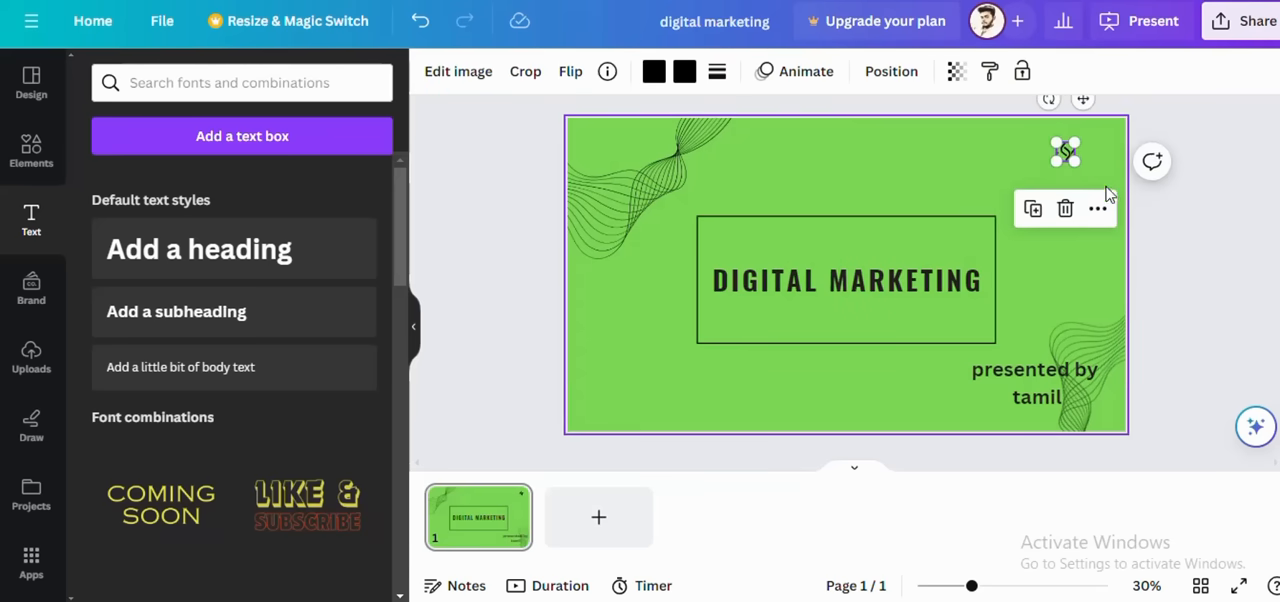
pyautogui.click(1065, 208)
# Step: Capitalize the first letter of the presenter's name on the cover slide
pyautogui.click(1053, 399)
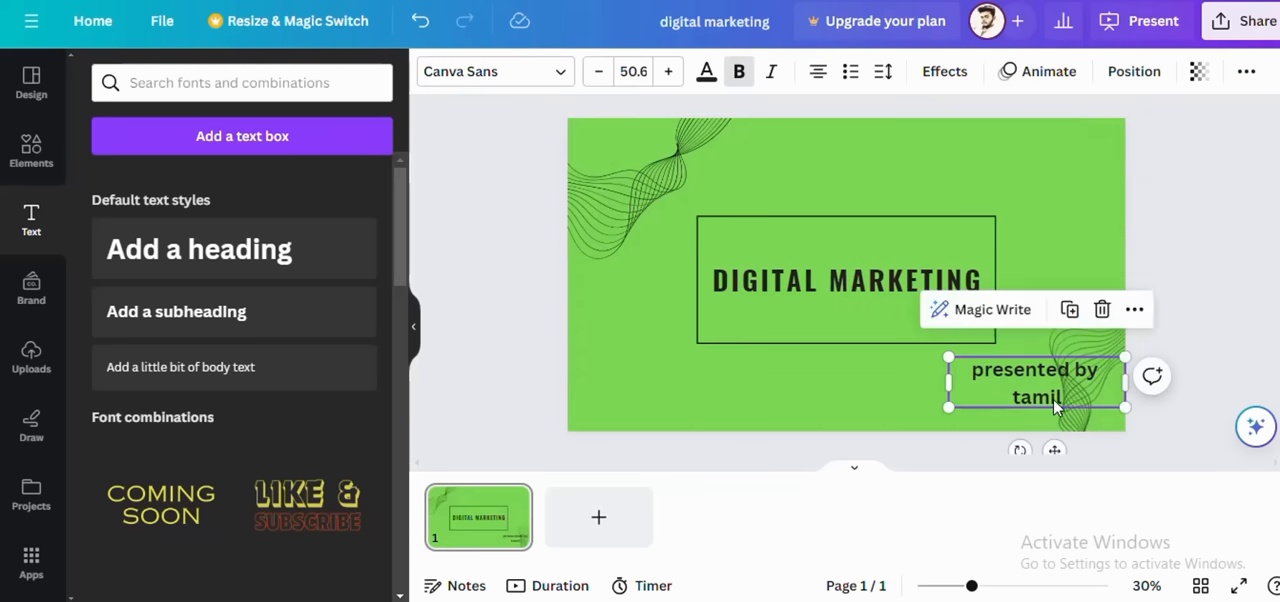
pyautogui.click(1030, 396)
pyautogui.press('BackSpace')
pyautogui.write('T')
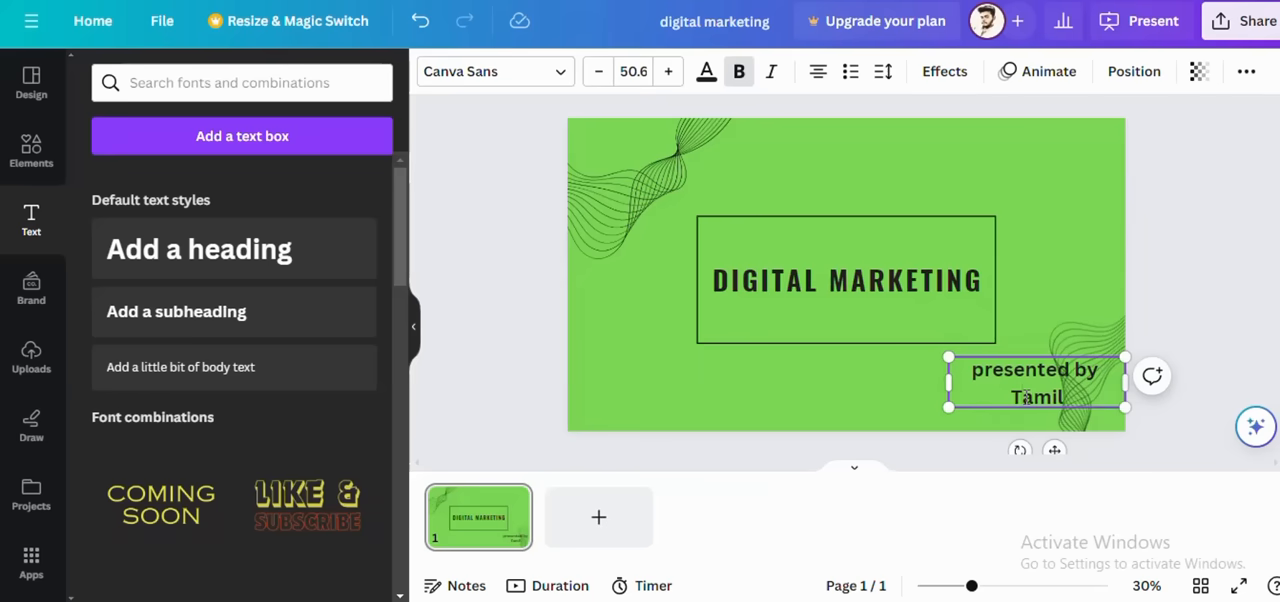
# Step: Add a second page and fill a new heading on it with the high knees paragraph copied from the ChatGPT script
pyautogui.click(597, 518)
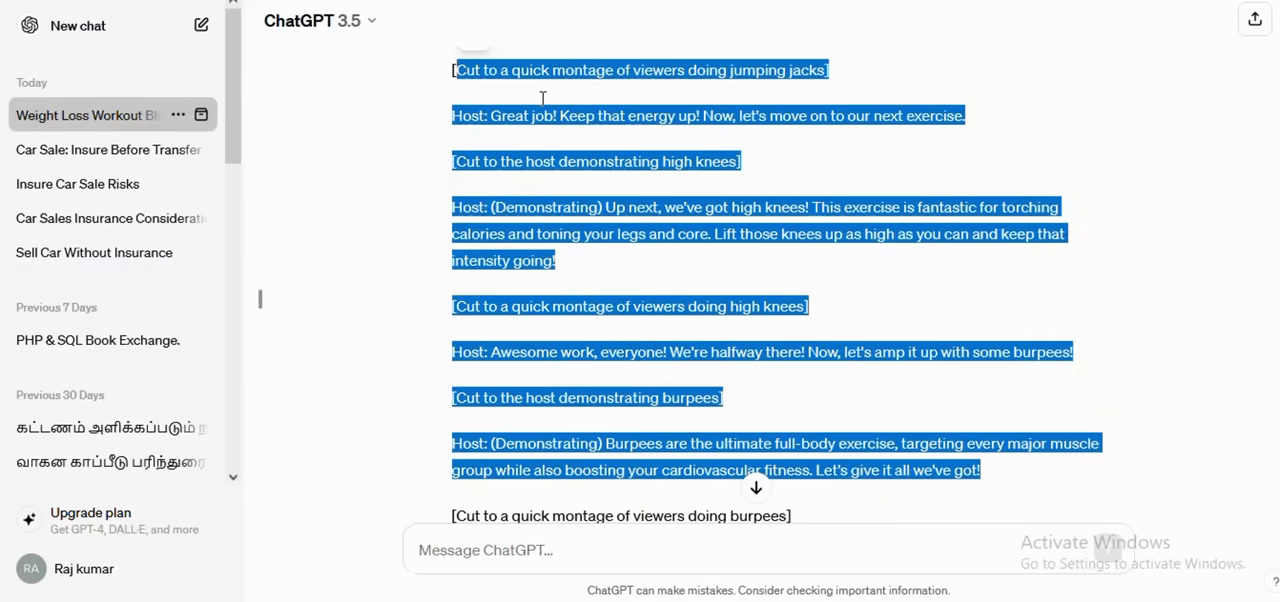
pyautogui.click(600, 138)
pyautogui.moveTo(607, 207); pyautogui.dragTo(615, 270)
pyautogui.hotkey('ctrl', 'c')
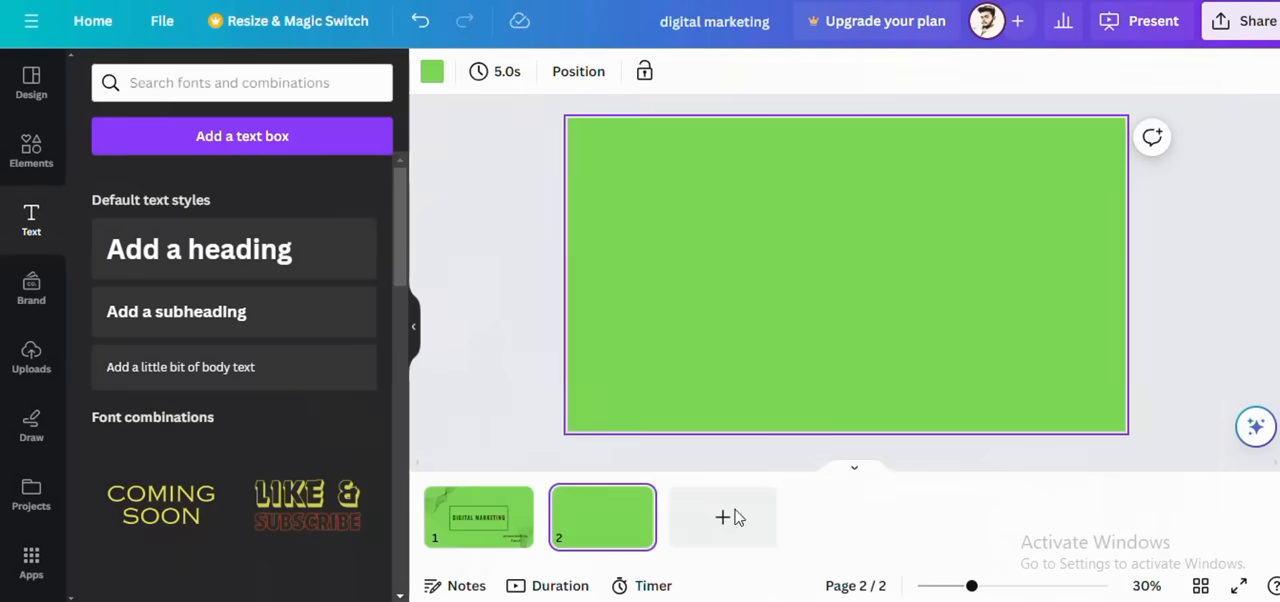
pyautogui.click(240, 268)
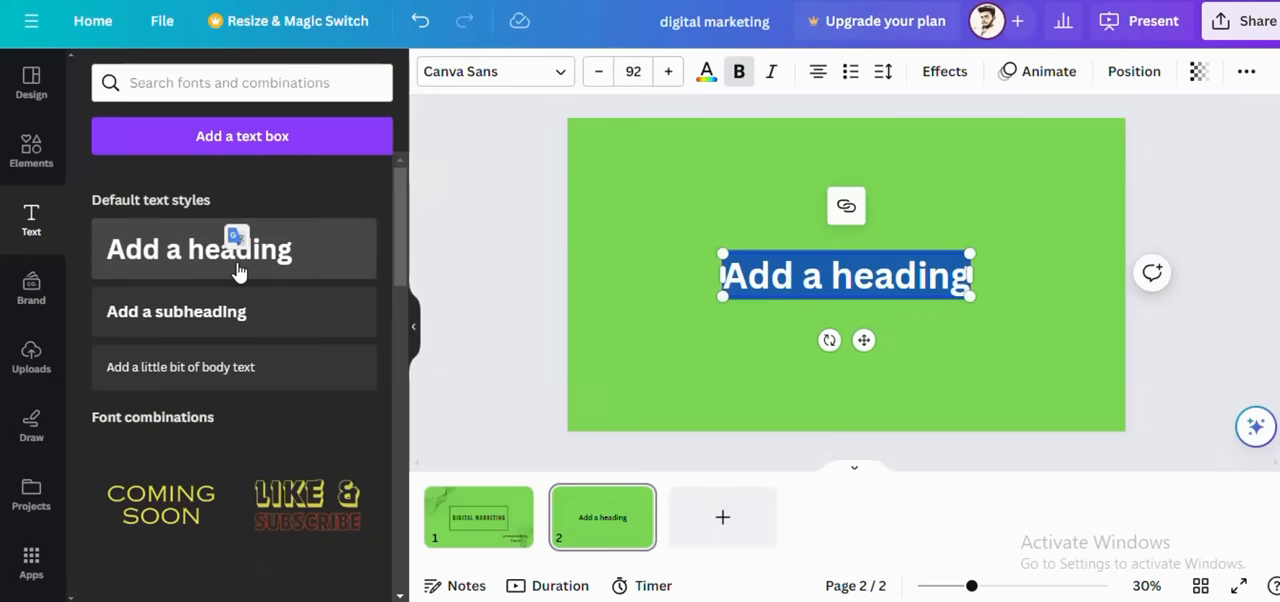
pyautogui.hotkey('ctrl', 'v')
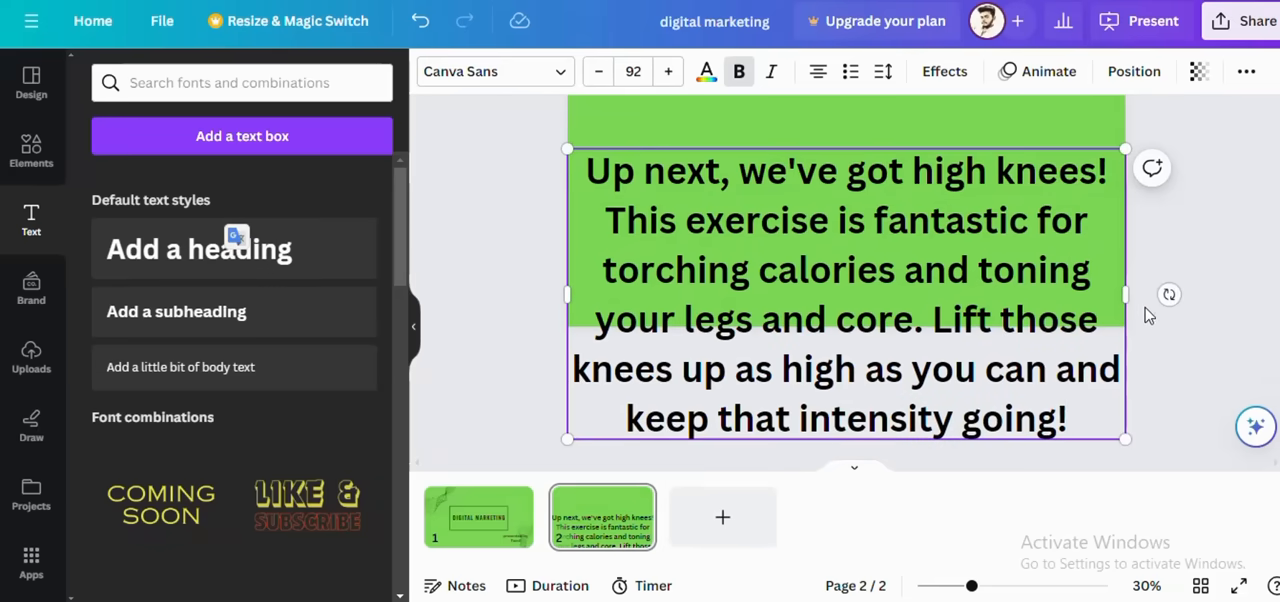
# Step: Shrink the high knees text to about size 48.3 so it fits inside the lower right part of page 2
pyautogui.scroll(2, 658, 220)
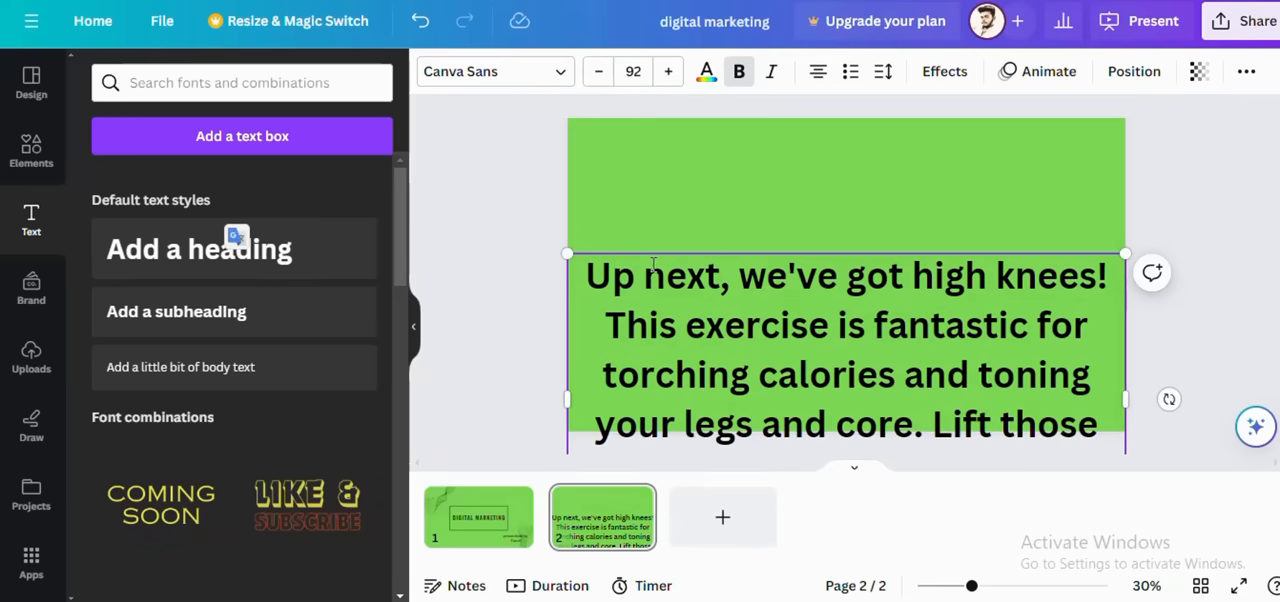
pyautogui.click(581, 264)
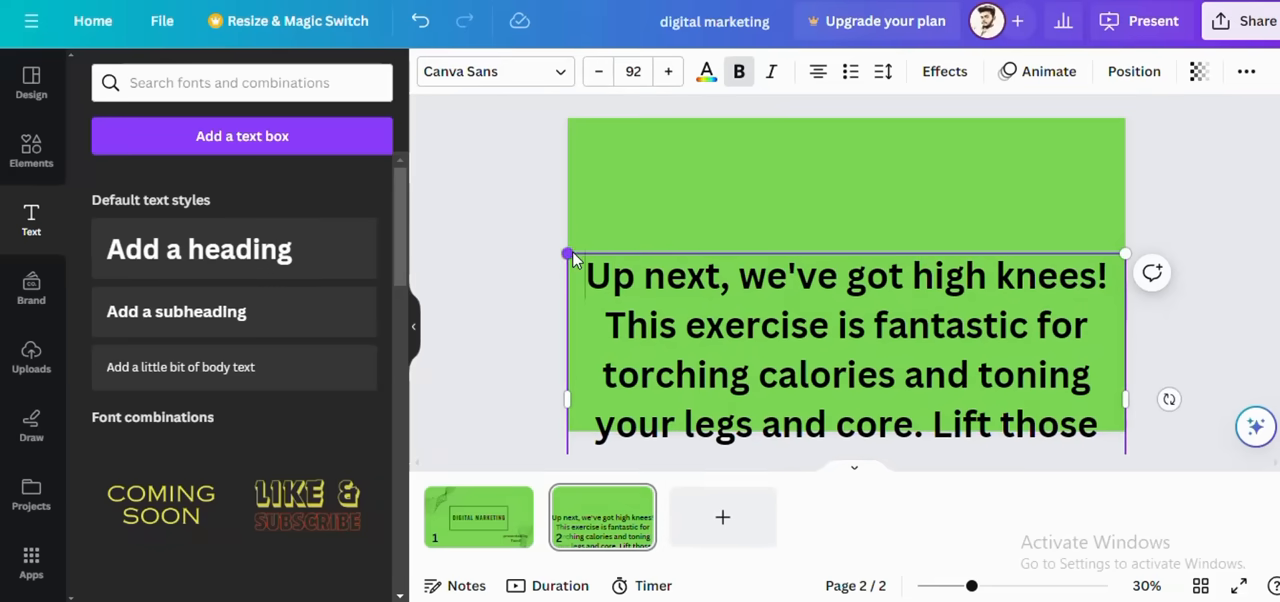
pyautogui.moveTo(567, 253); pyautogui.dragTo(622, 282)
pyautogui.scroll(-2, 774, 386)
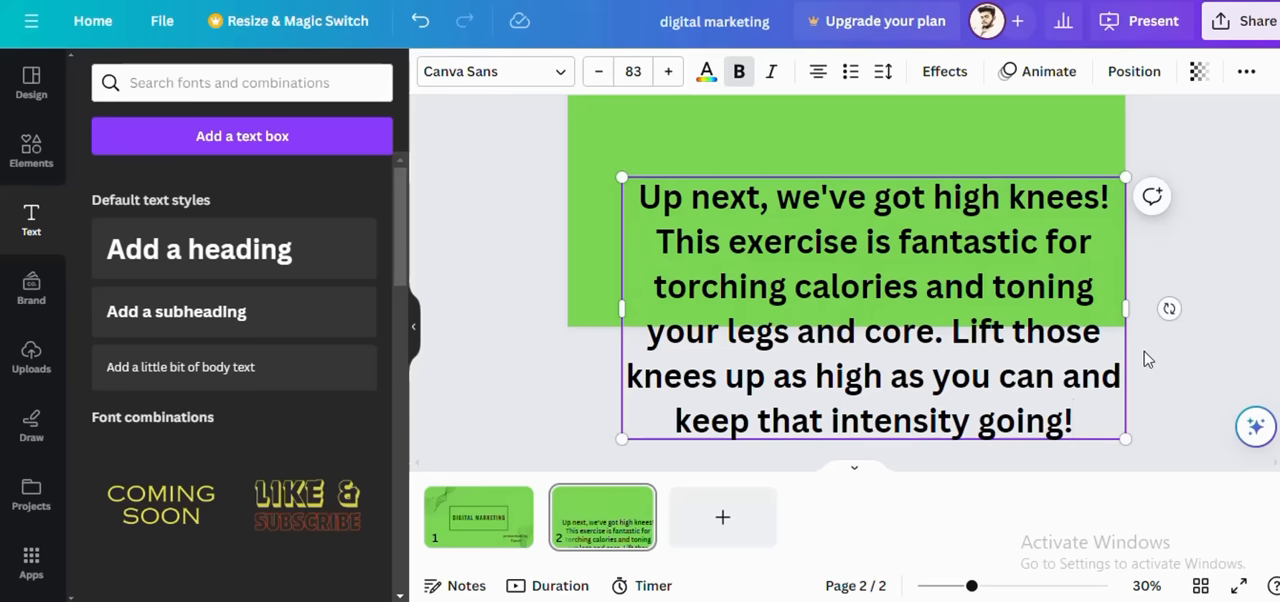
pyautogui.moveTo(1169, 308); pyautogui.dragTo(1133, 320)
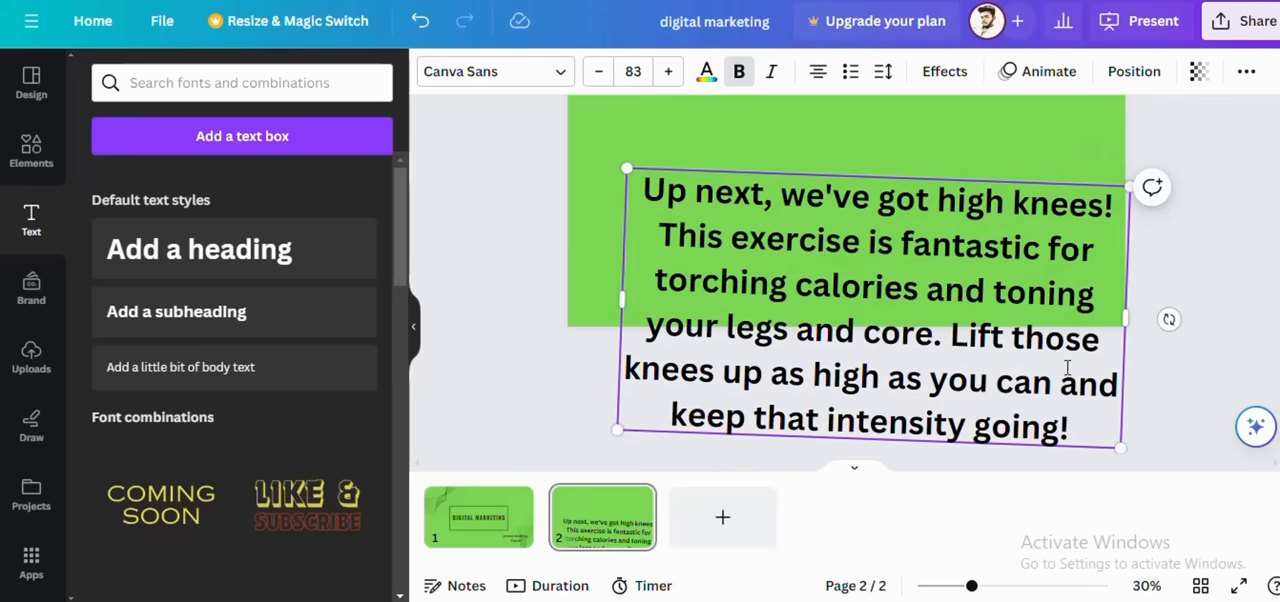
pyautogui.moveTo(1168, 320); pyautogui.dragTo(1160, 311)
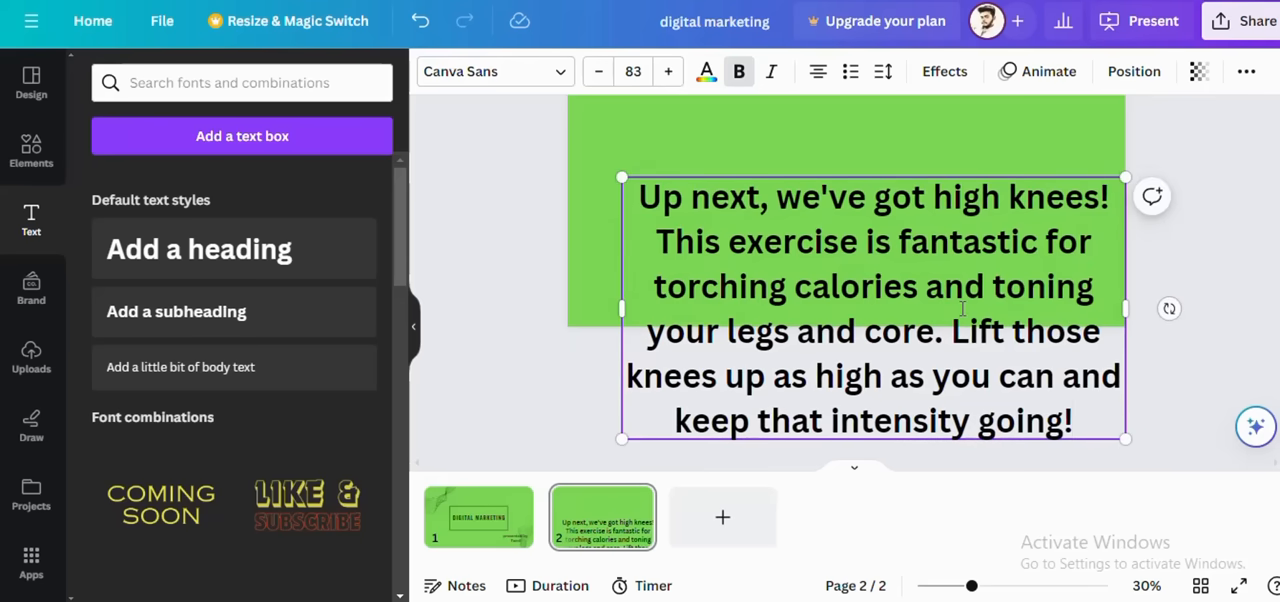
pyautogui.scroll(2, 746, 268)
pyautogui.moveTo(622, 279); pyautogui.dragTo(578, 147)
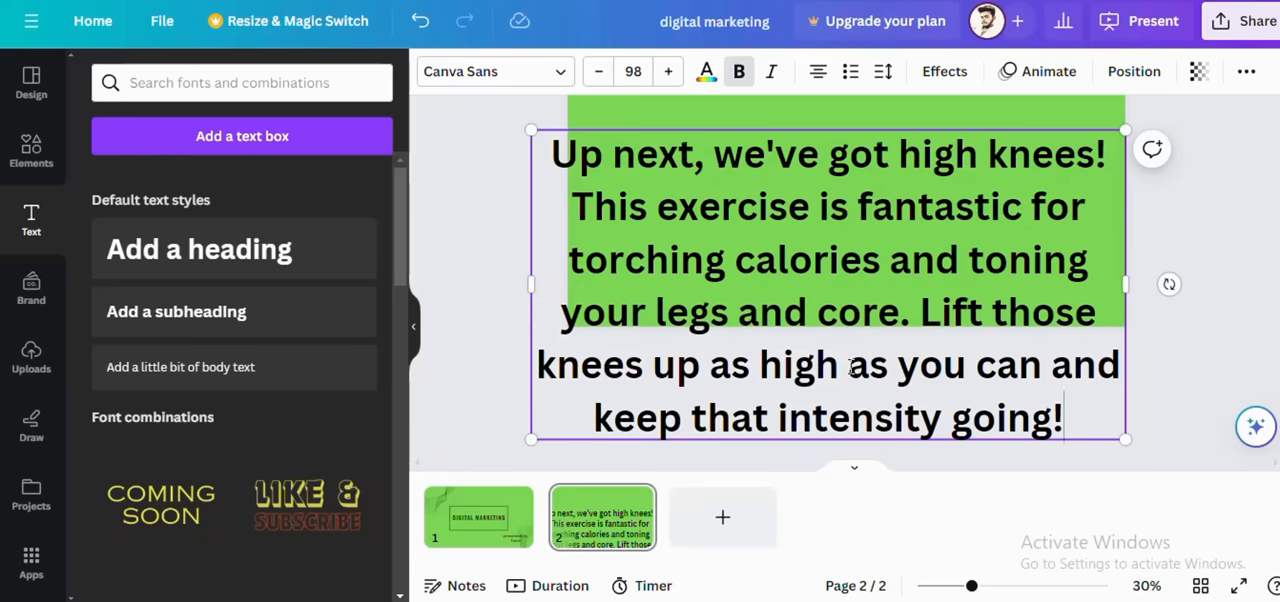
pyautogui.moveTo(529, 437); pyautogui.dragTo(790, 300)
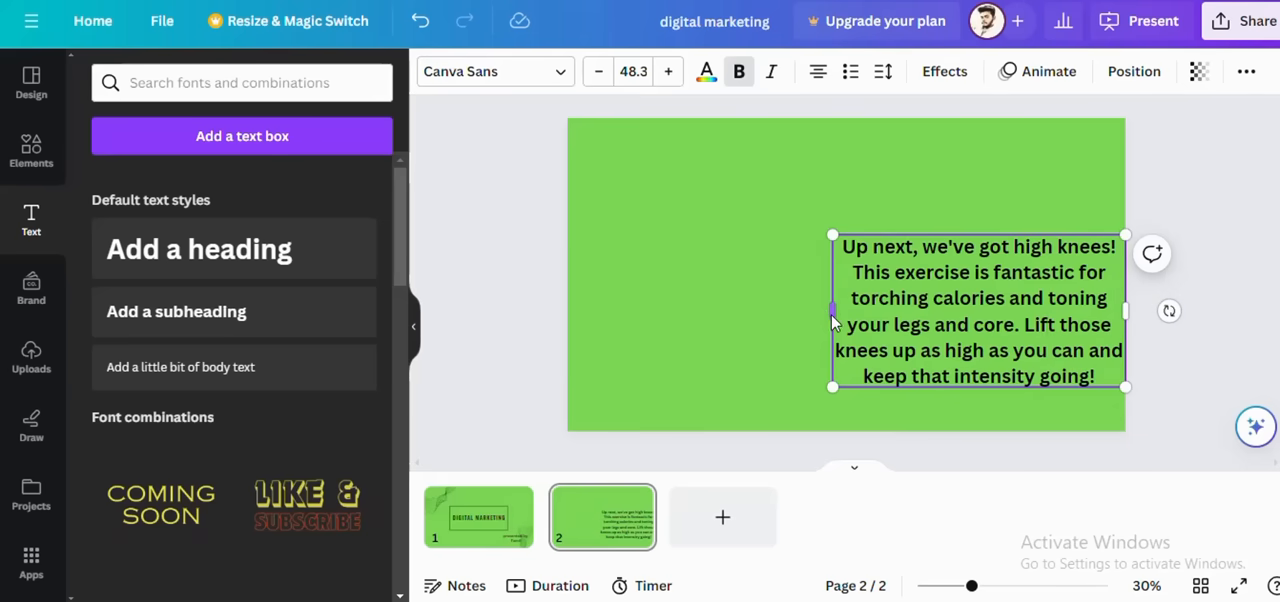
# Step: Widen the high knees text box on page 2 to span the full page width, reflowing the paragraph onto three lines
pyautogui.moveTo(753, 303); pyautogui.dragTo(569, 292)
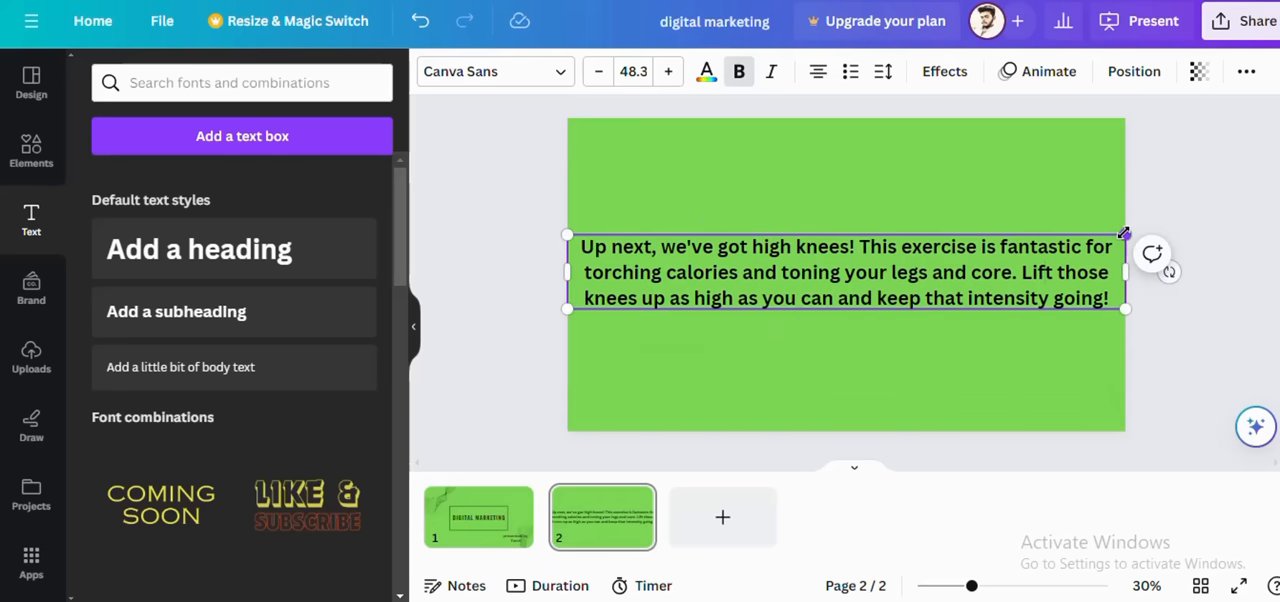
pyautogui.moveTo(1124, 233); pyautogui.dragTo(1116, 217)
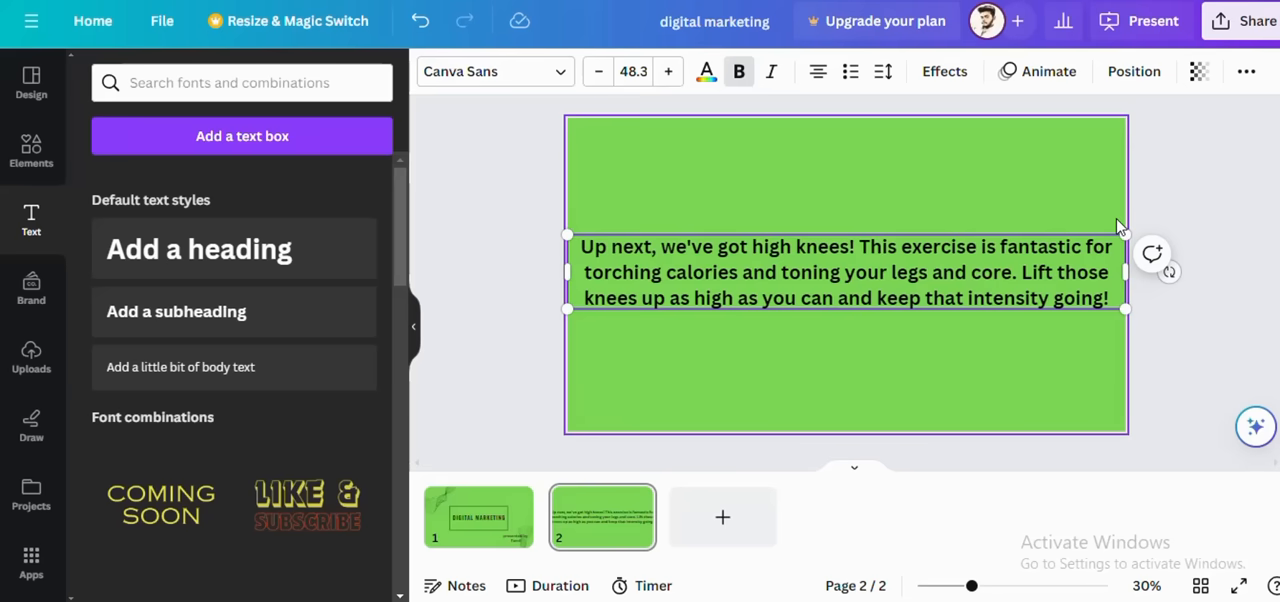
# Step: Add a third page and fill a new heading on it with the "Awesome work, everyone!" burpees line copied from the ChatGPT script
pyautogui.click(722, 517)
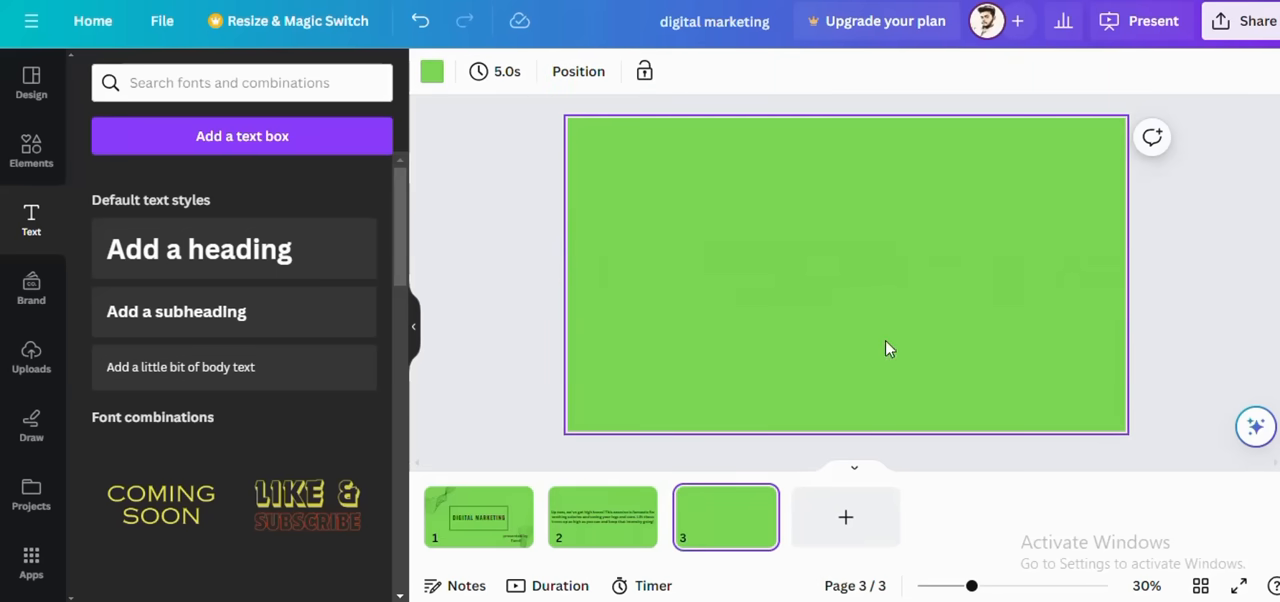
pyautogui.hotkey('alt', 'Tab')
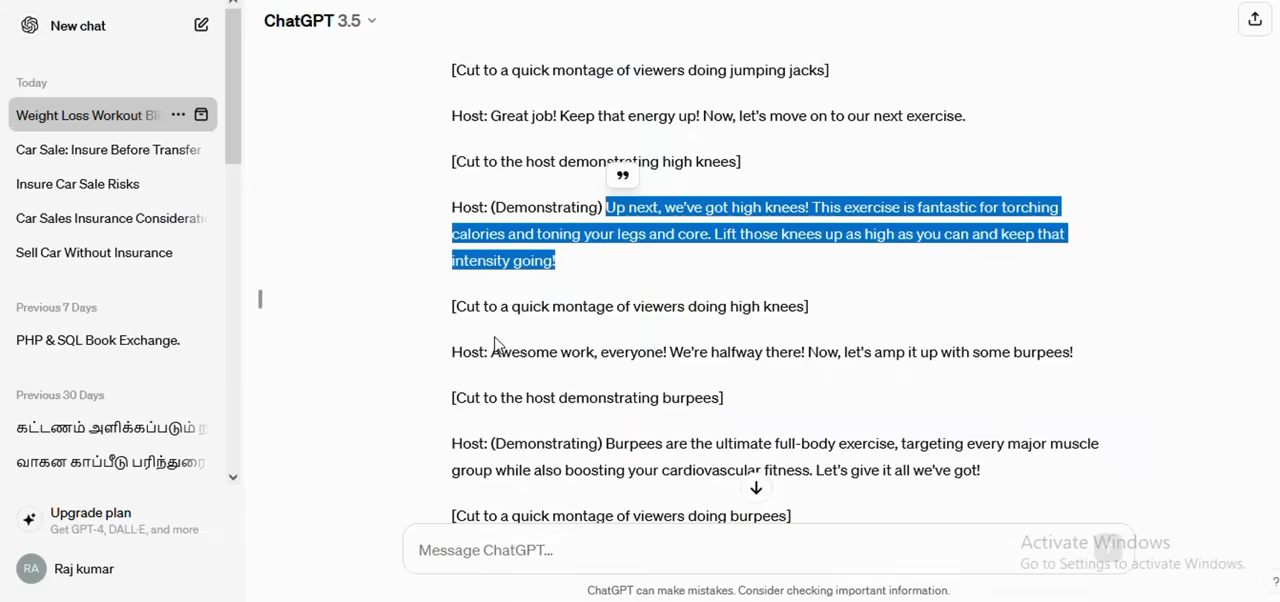
pyautogui.moveTo(495, 351); pyautogui.dragTo(452, 351)
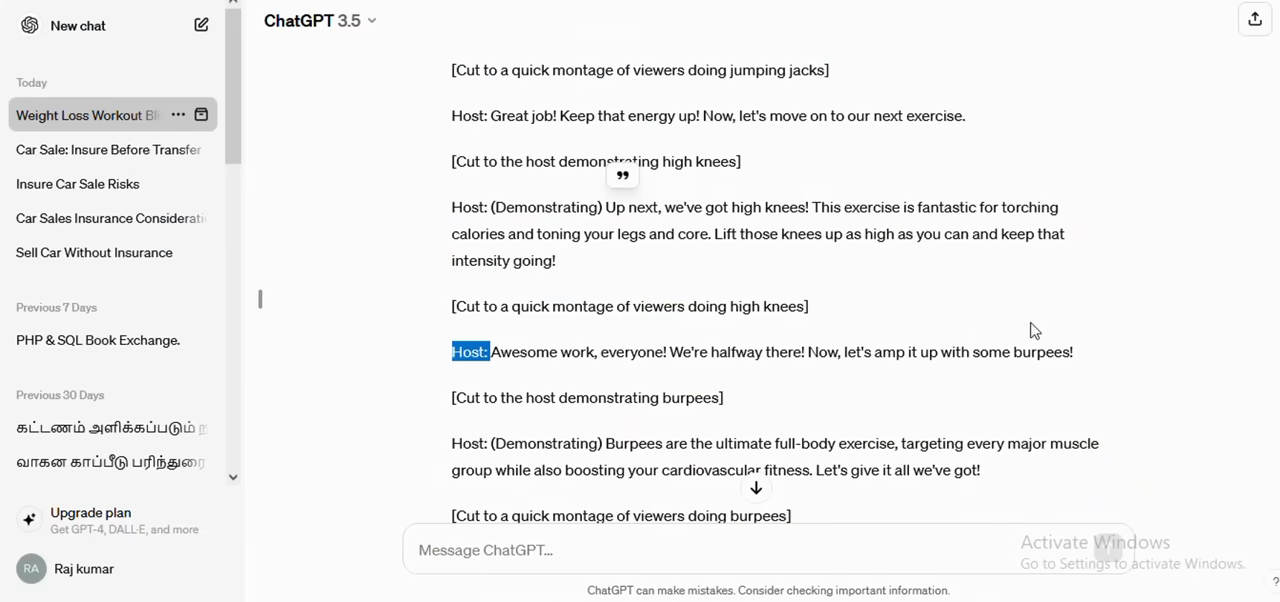
pyautogui.moveTo(1095, 338); pyautogui.dragTo(1098, 346)
pyautogui.hotkey('ctrl', 'c')
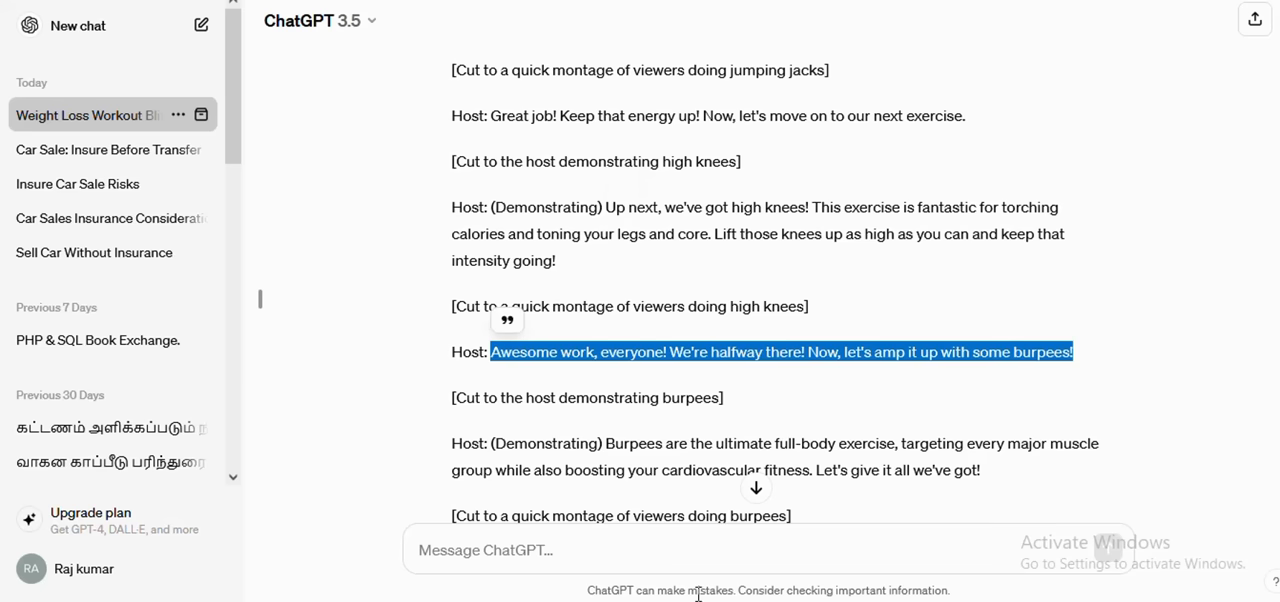
pyautogui.hotkey('alt', 'Tab')
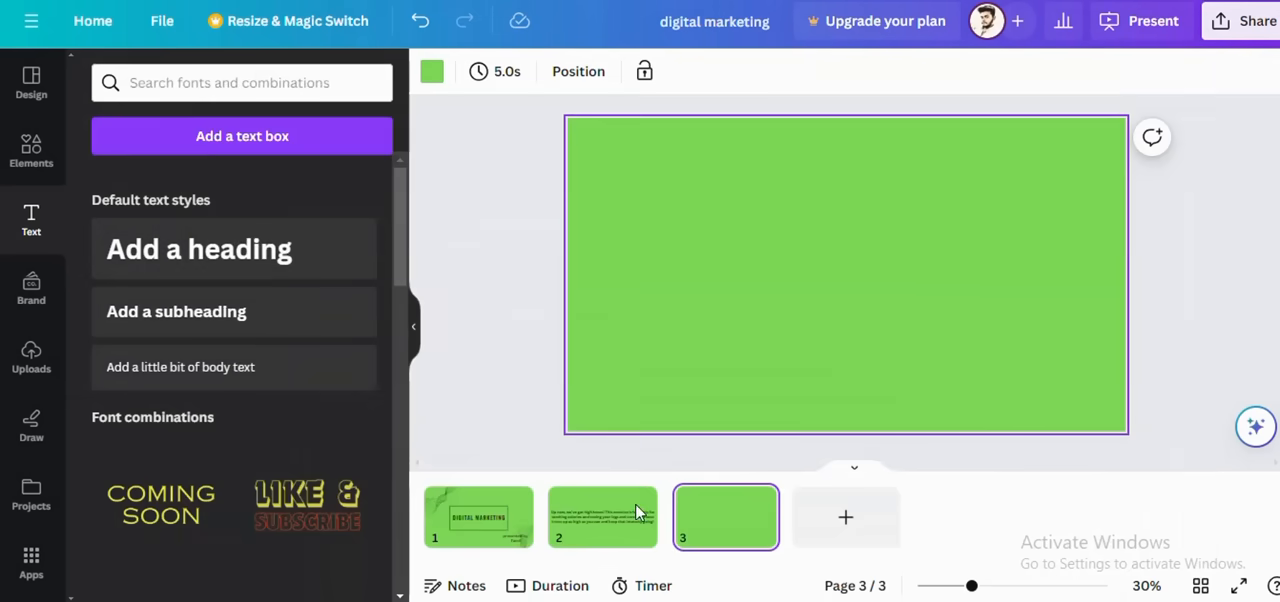
pyautogui.click(215, 249)
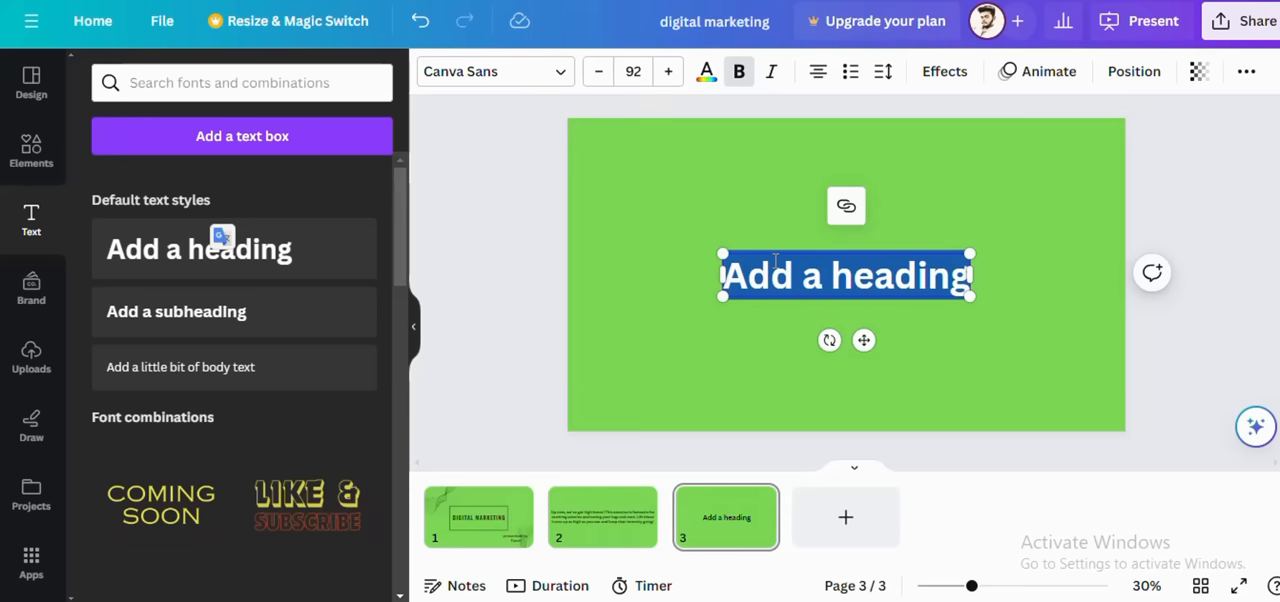
pyautogui.hotkey('ctrl', 'v')
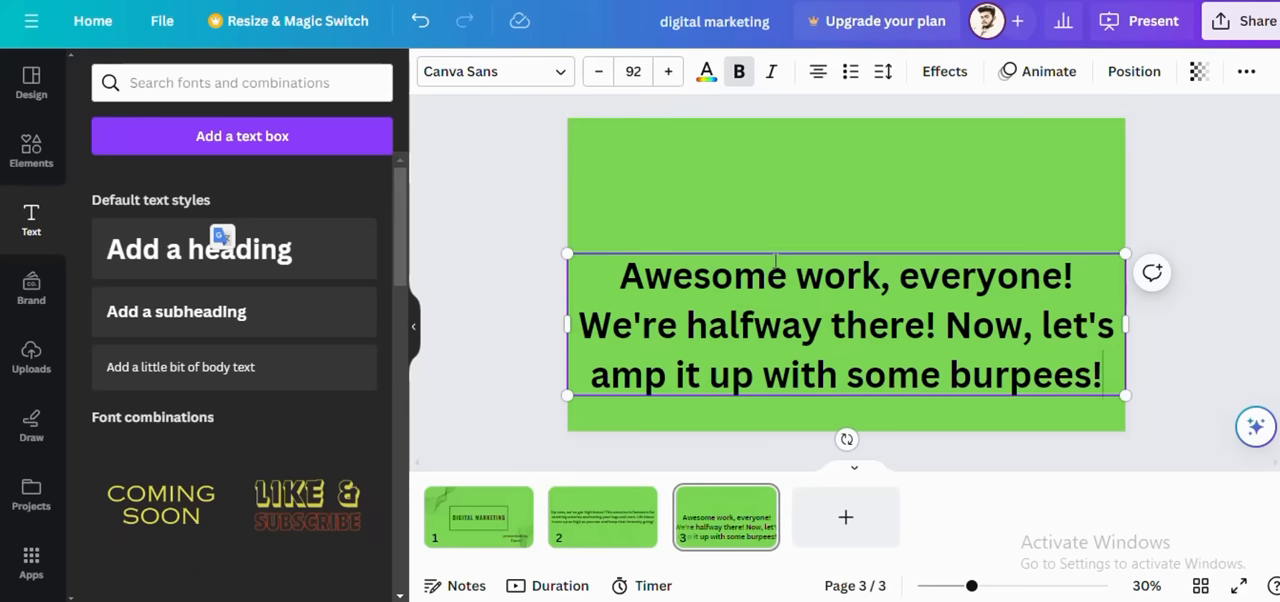
pyautogui.scroll(-1, 868, 450)
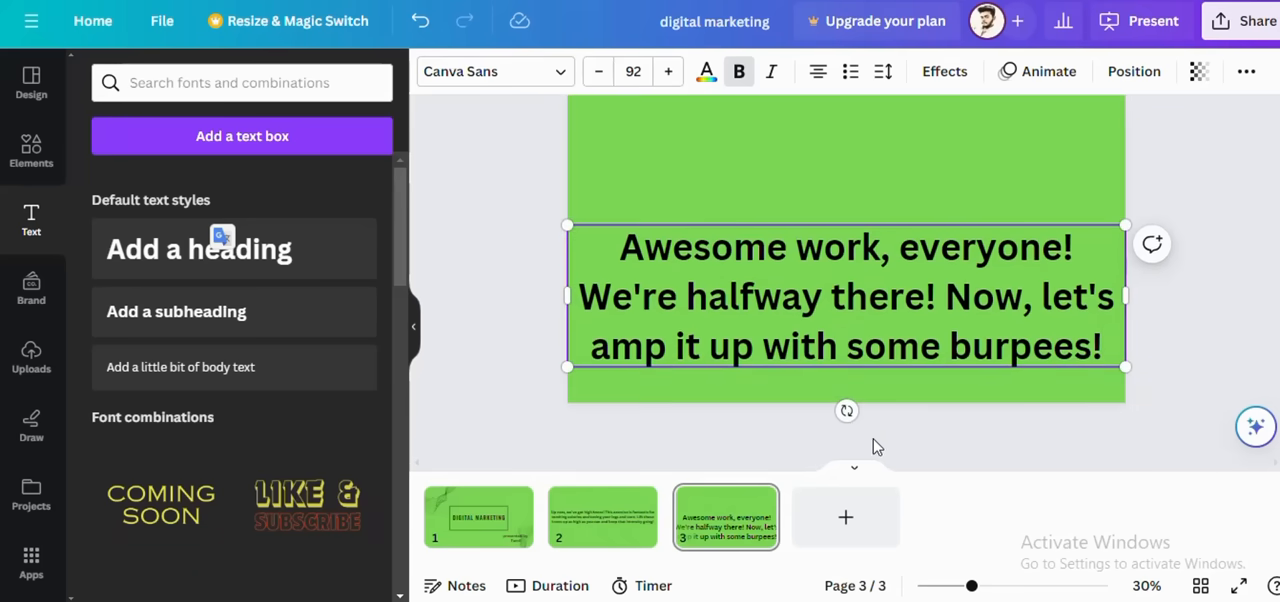